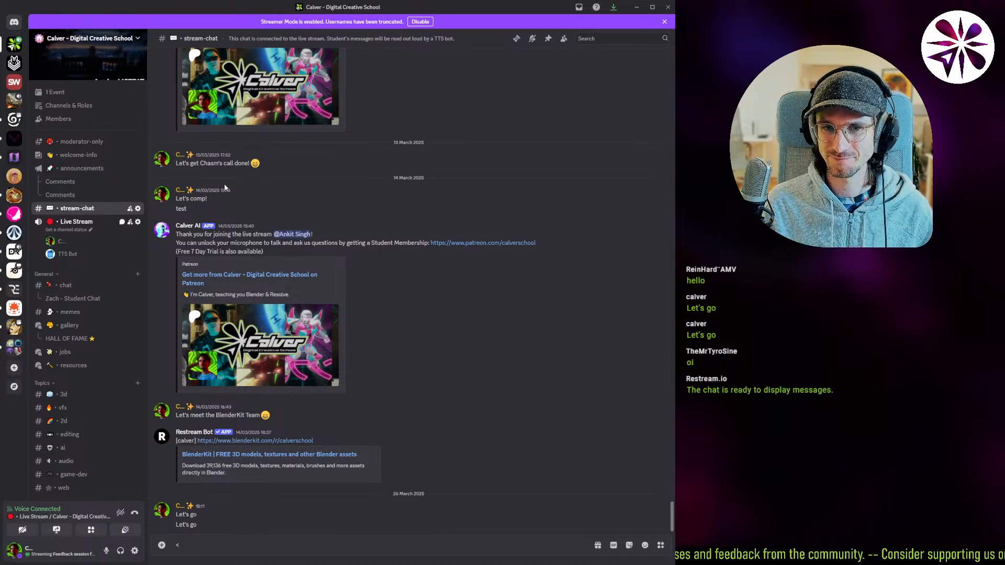
- Open the submissions channel to read the "Personal project" post
scroll(86, 314, down, 4)
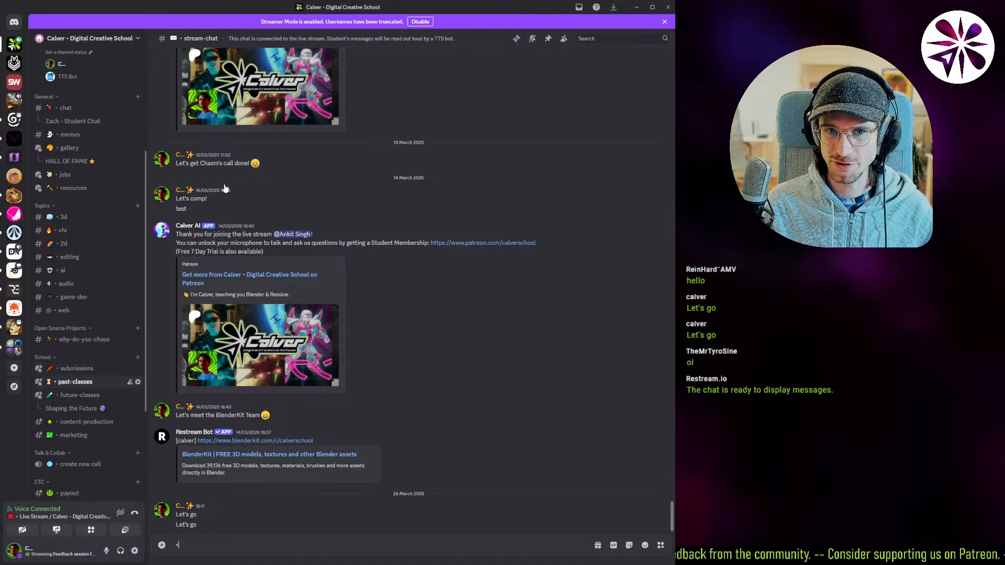
click(76, 368)
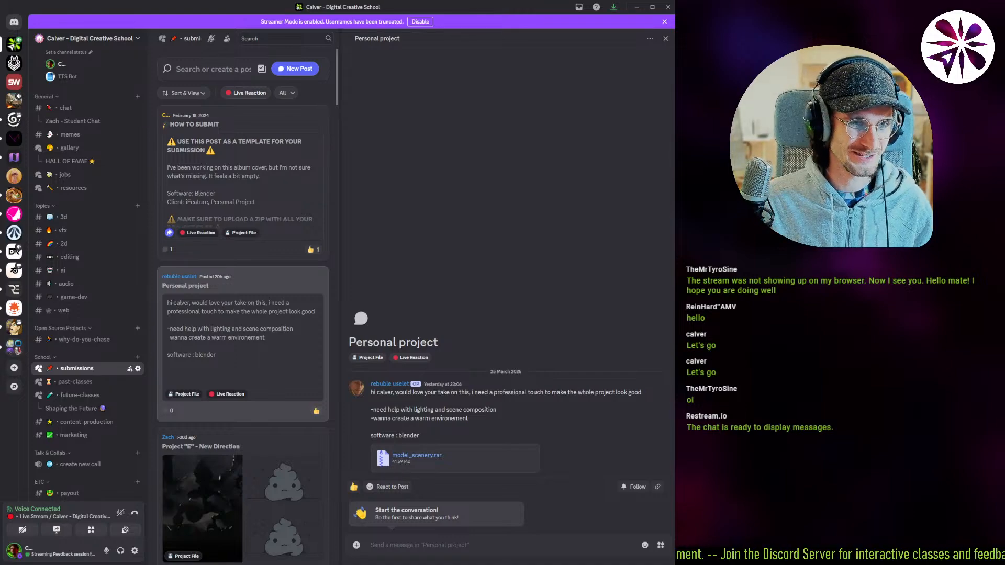
- Switch to Blender and display the model_scenery scene through the camera with rendered shading
key(alt+Tab)
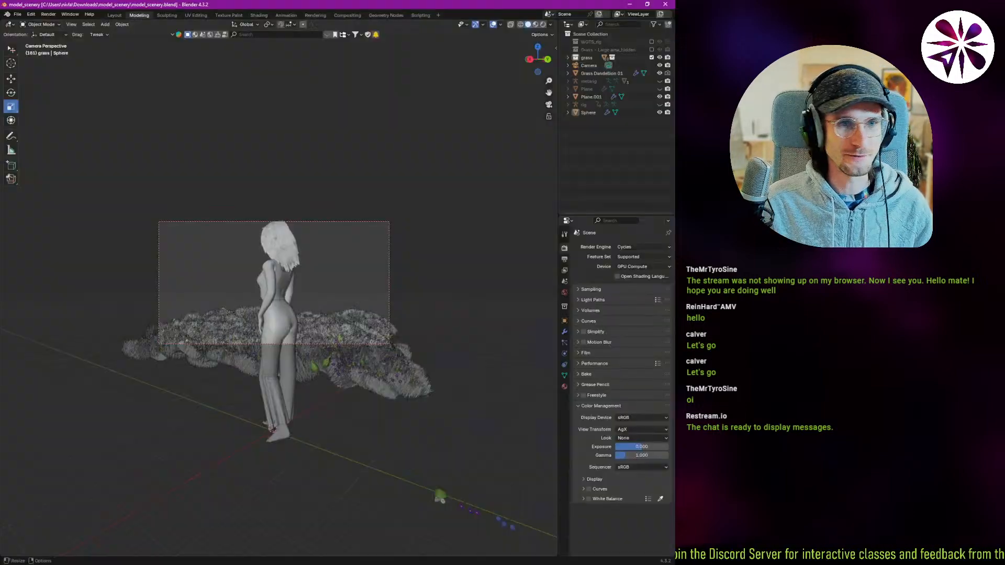
ctrl+middle_drag(329, 224, 281, 299)
middle_drag(282, 320, 308, 335)
scroll(192, 389, down, 4)
ctrl+middle_drag(192, 389, 194, 304)
key(KP_0)
key(z)
click(326, 292)
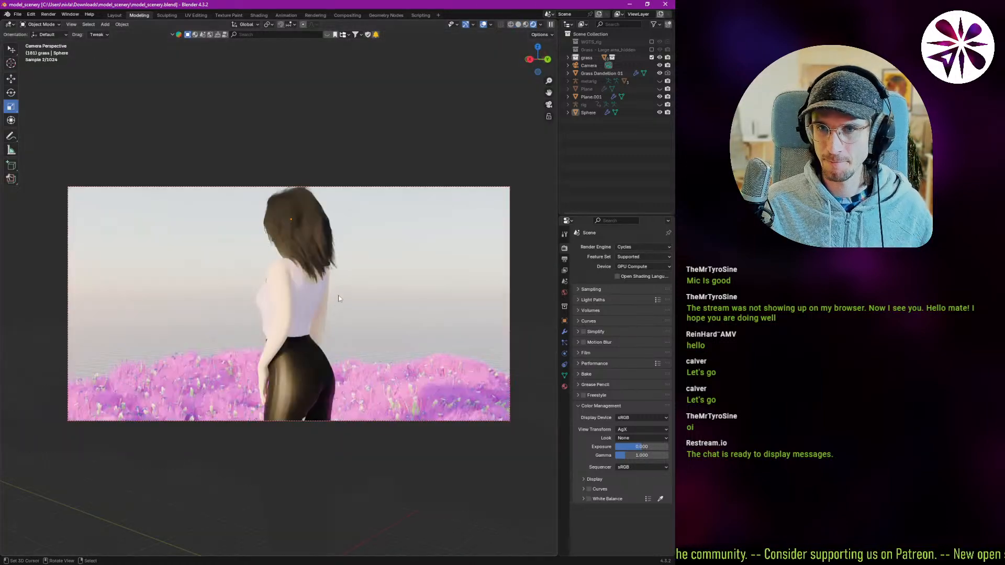
shift+middle_drag(309, 317, 302, 315)
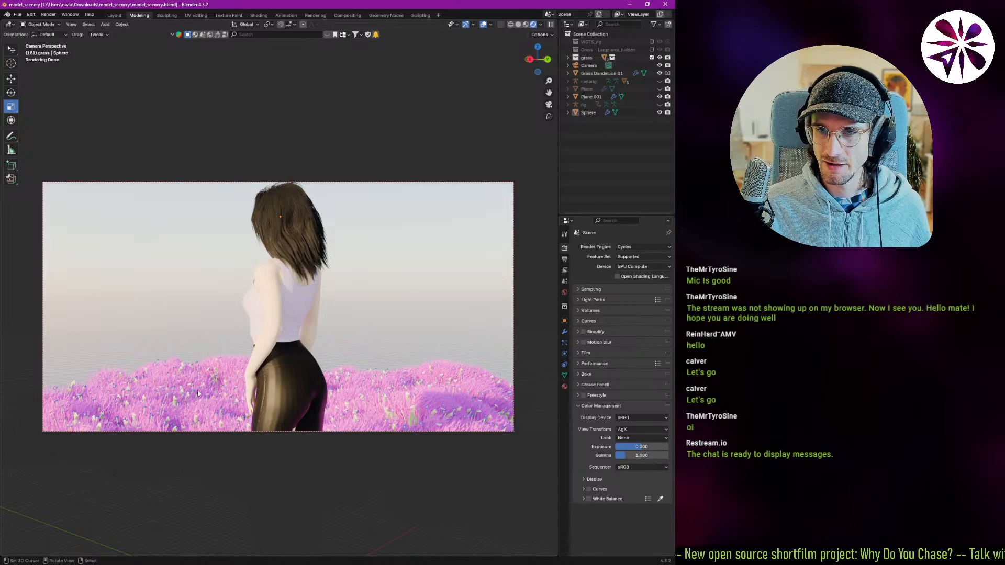
- Select the pink grass-covered ground plane and go to the Shading workspace
middle_drag(180, 402, 190, 418)
scroll(144, 267, up, 5)
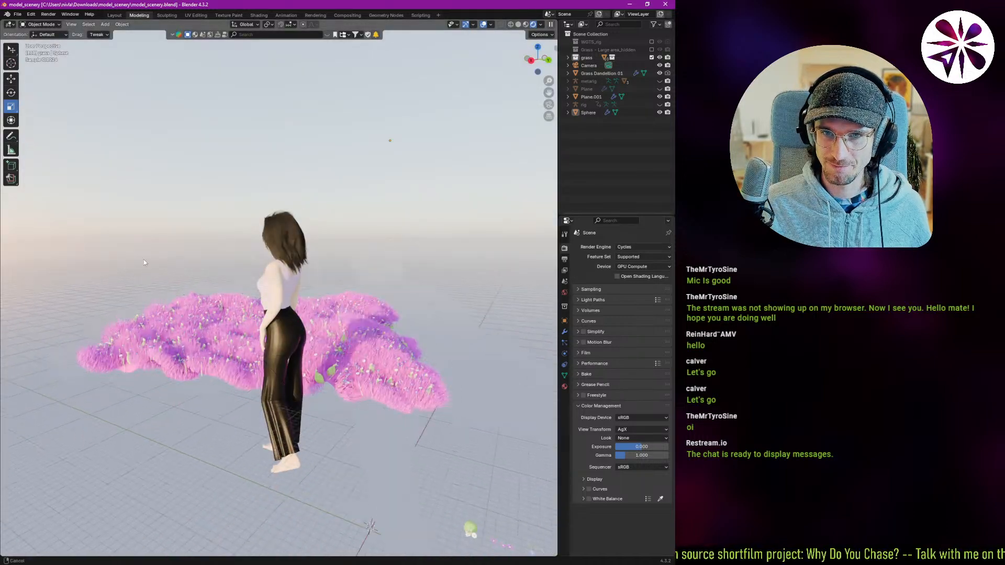
scroll(218, 417, up, 6)
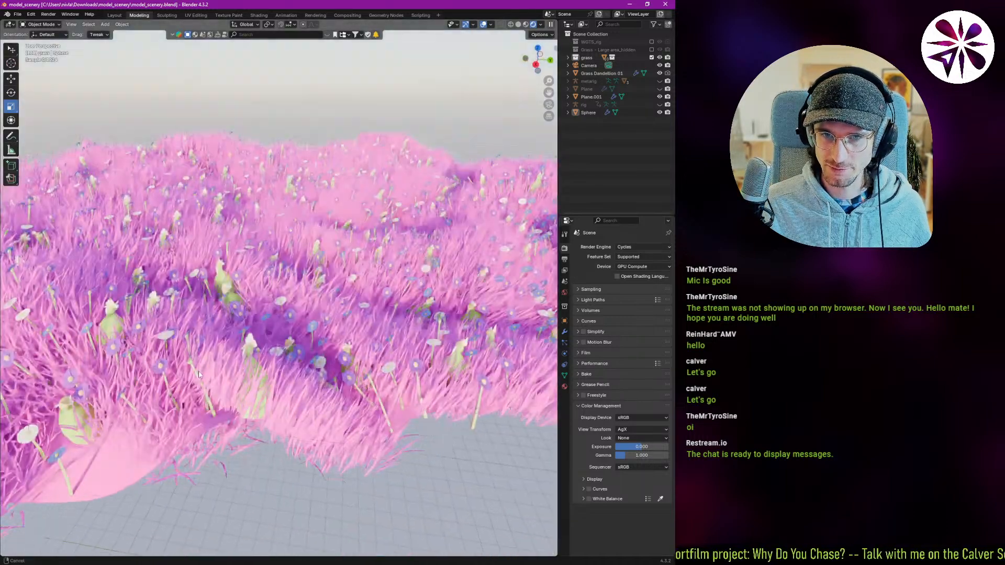
click(214, 419)
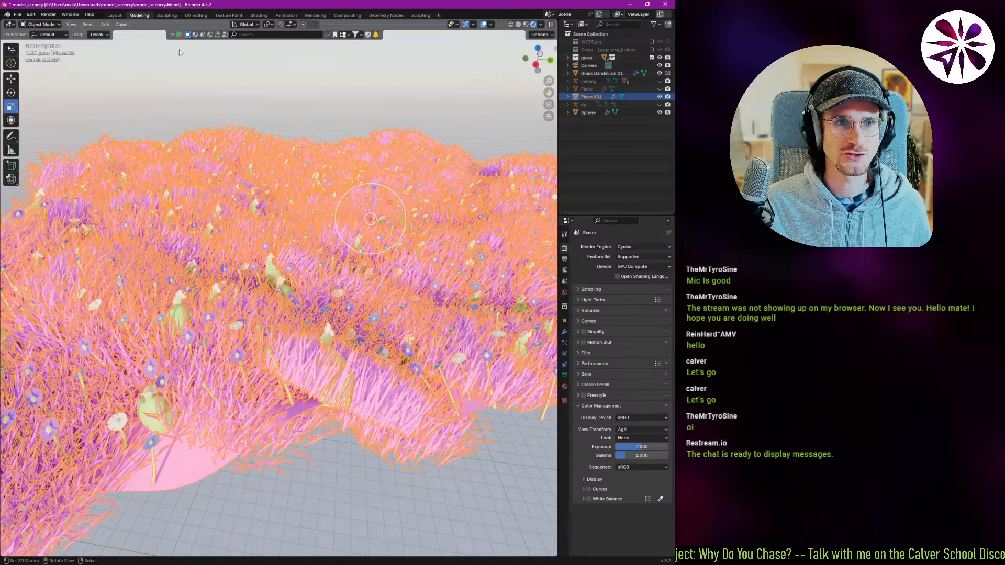
click(258, 15)
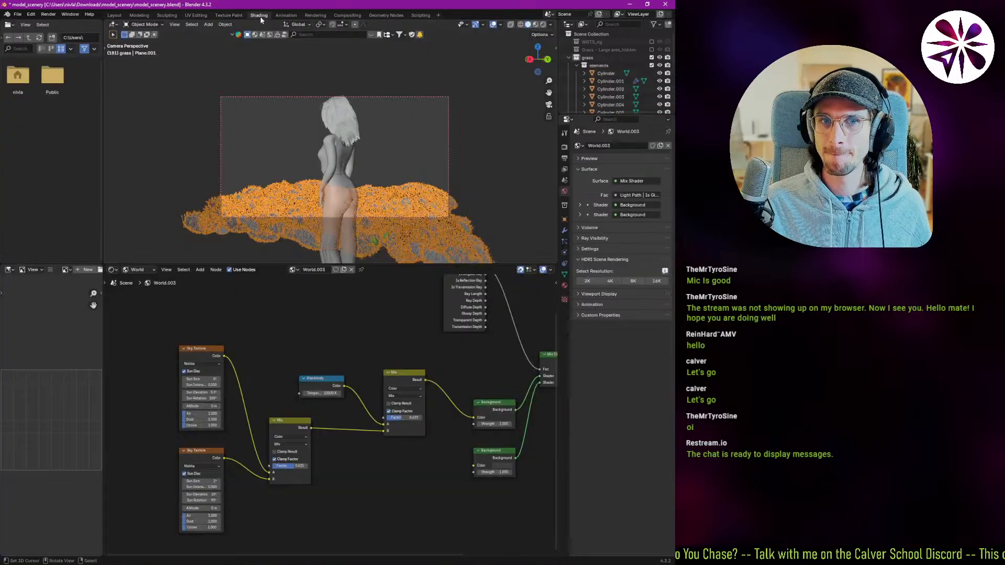
- Recheck the submission post in Discord and, back in Blender, examine the World.003 shader node setup
key(alt+Tab)
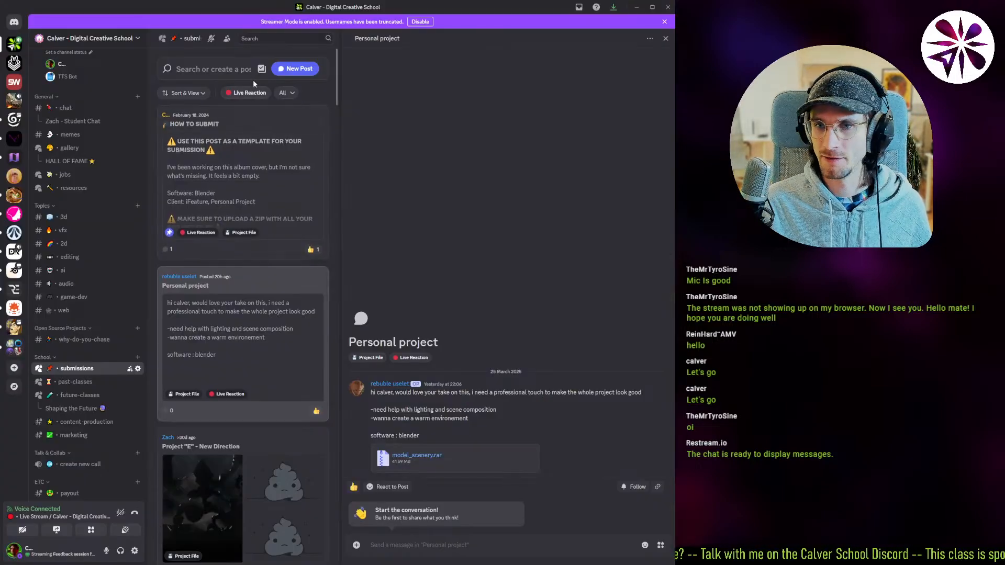
key(alt+Tab)
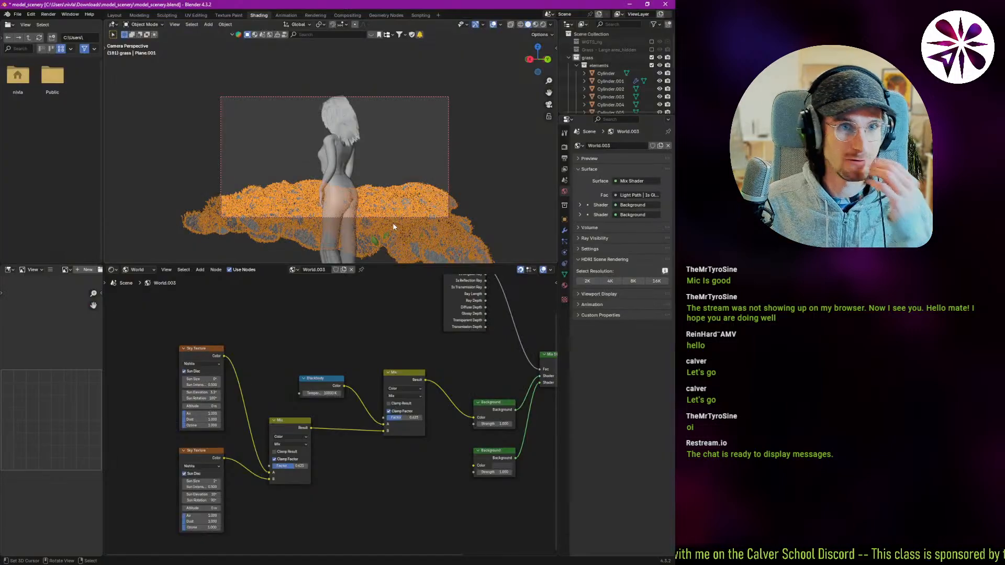
scroll(361, 361, down, 4)
middle_drag(363, 361, 318, 387)
scroll(318, 375, up, 2)
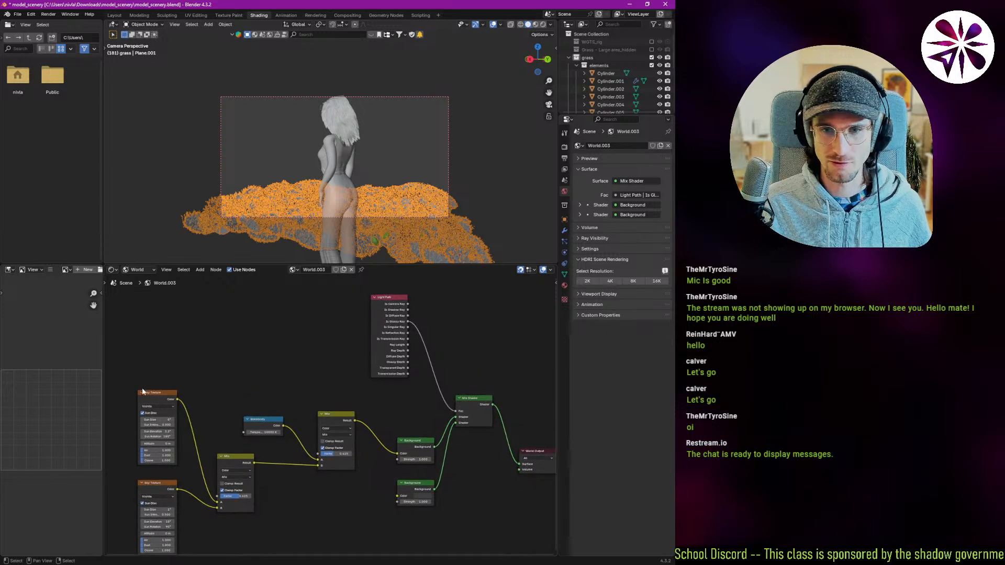
drag(155, 397, 157, 402)
middle_drag(244, 432, 278, 343)
middle_drag(464, 310, 342, 351)
scroll(321, 335, down, 1)
- Switch the shader editor from World to Object to show the ground plane's material nodes
middle_drag(340, 157, 234, 190)
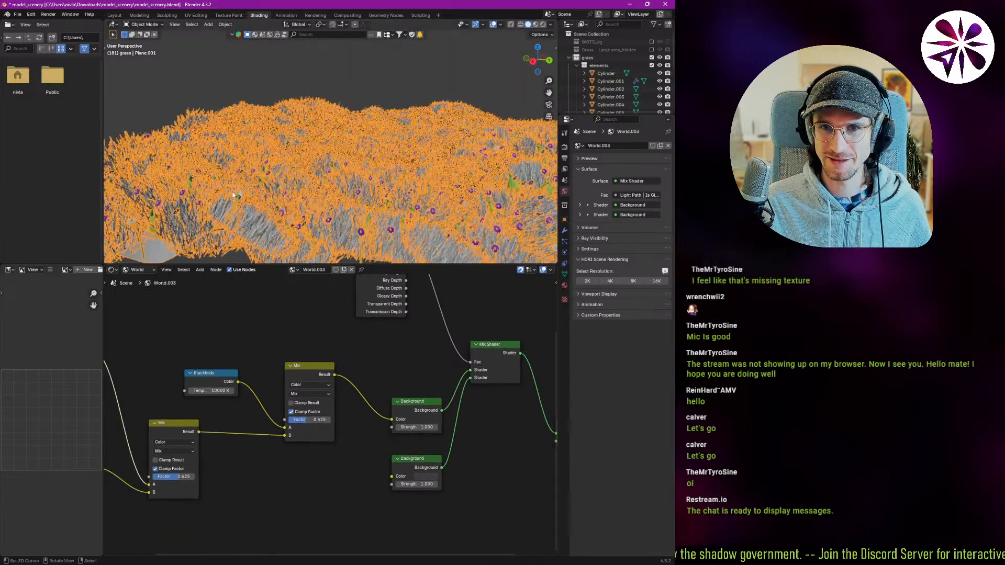
click(137, 269)
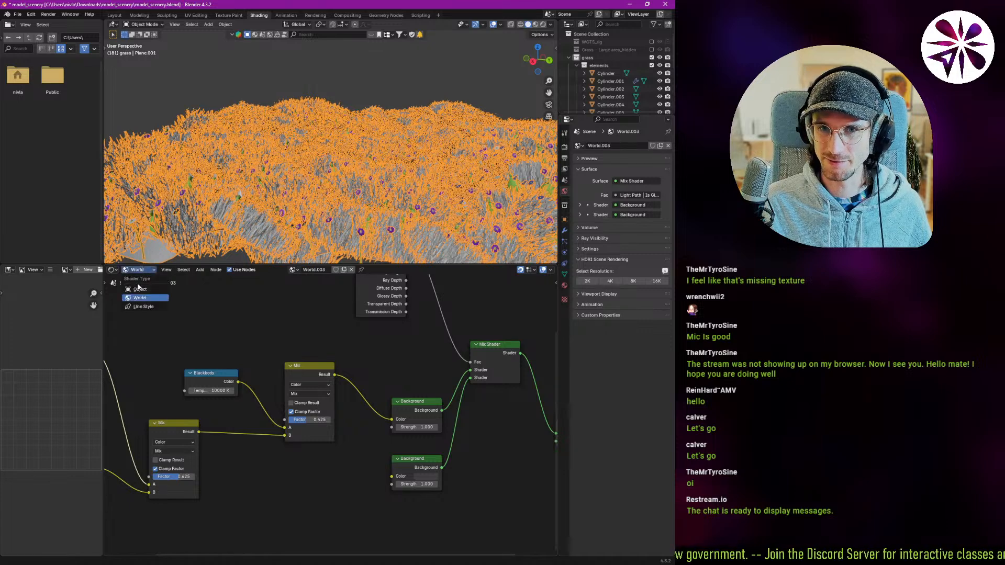
click(139, 287)
middle_drag(216, 366, 324, 356)
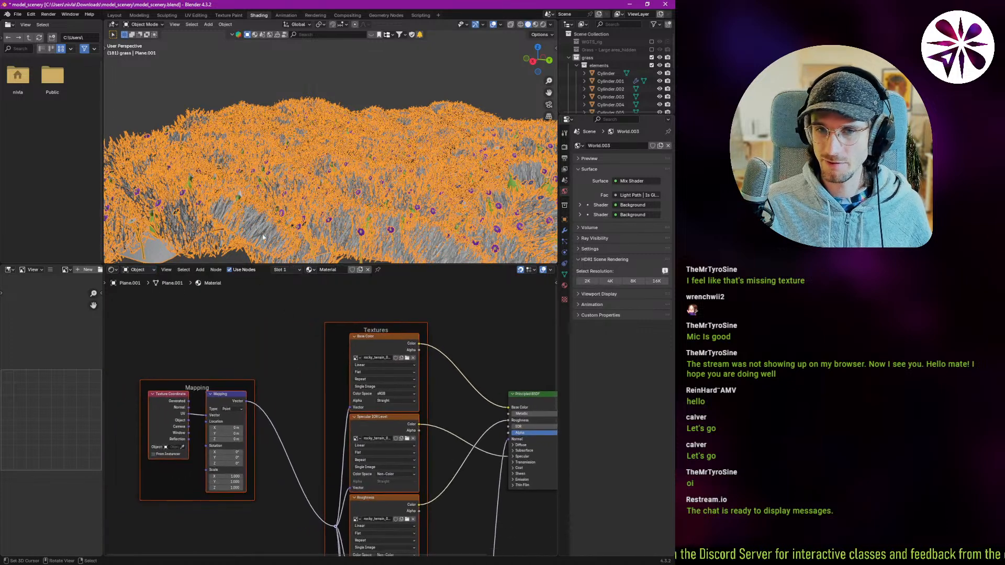
- Try to locate the missing external texture files with Find Missing Files
click(17, 14)
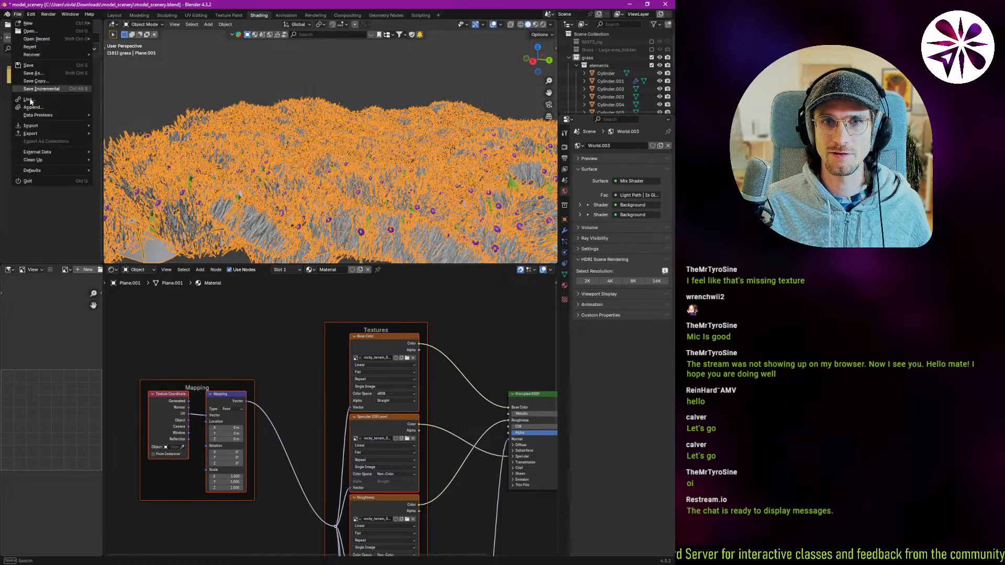
mouse_move(53, 153)
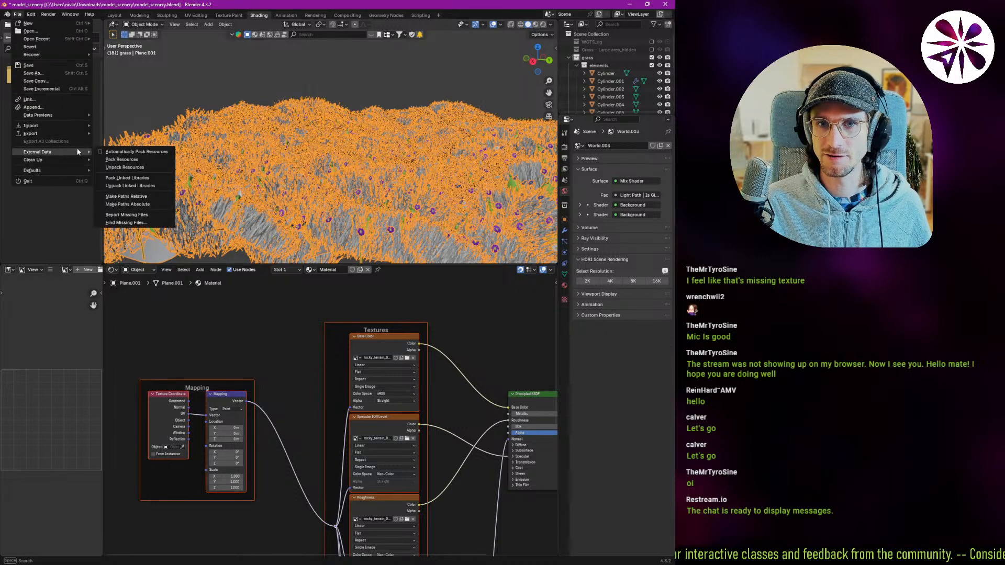
click(137, 222)
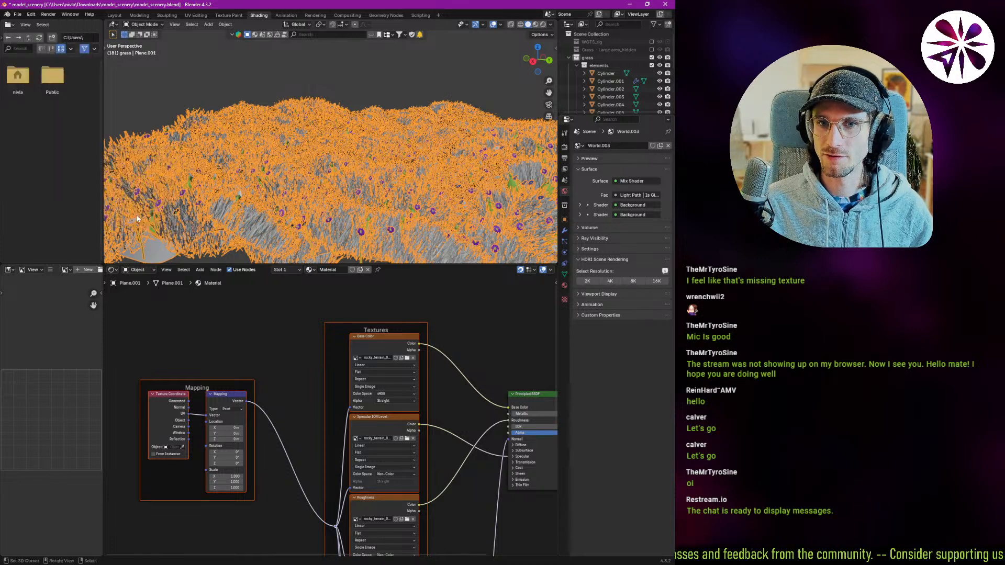
- Look through the file's existing workspaces, from Layout to Scripting, for a suitable working layout
click(114, 15)
click(144, 17)
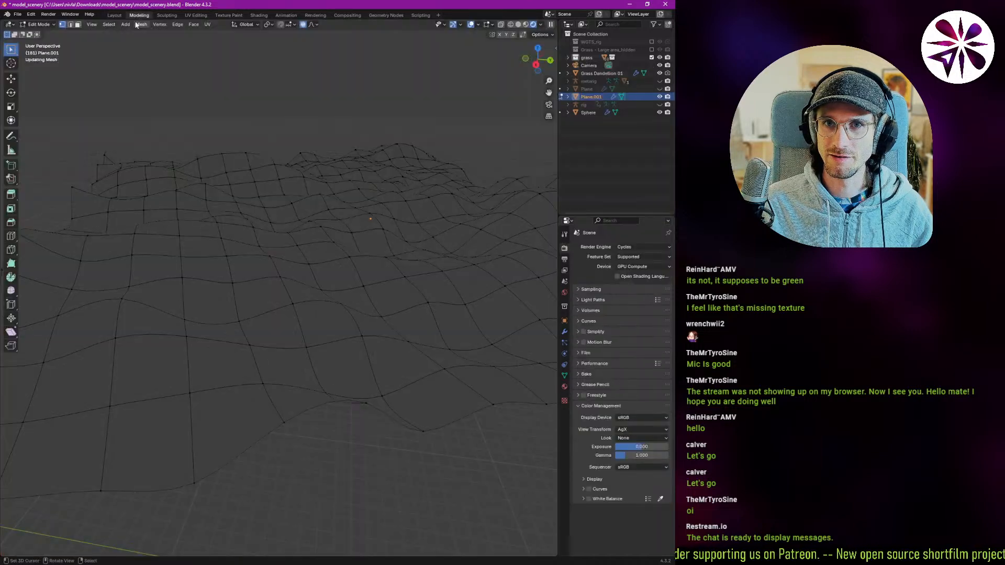
click(115, 17)
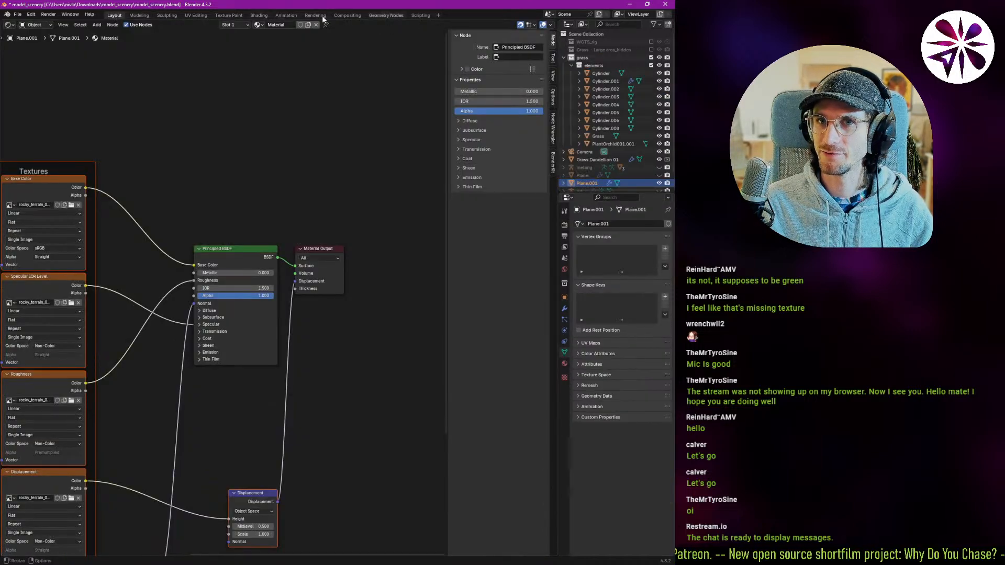
click(140, 16)
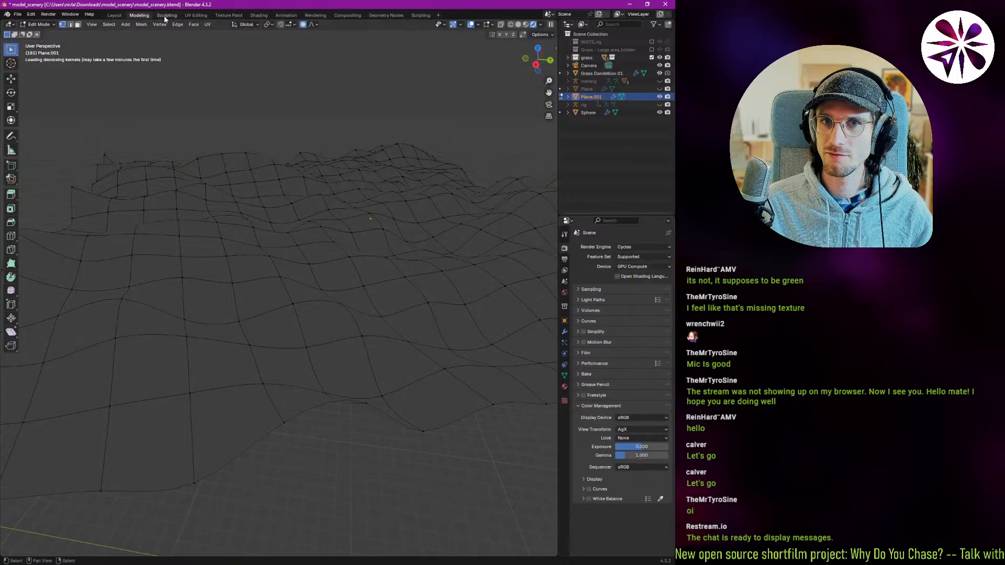
click(162, 15)
click(205, 16)
click(225, 16)
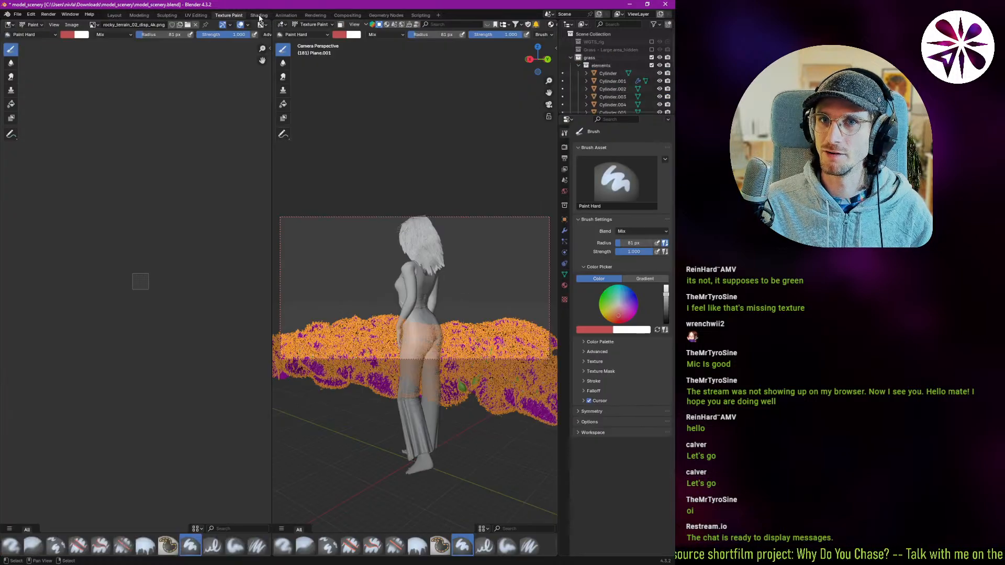
click(260, 16)
click(286, 16)
click(315, 16)
click(348, 15)
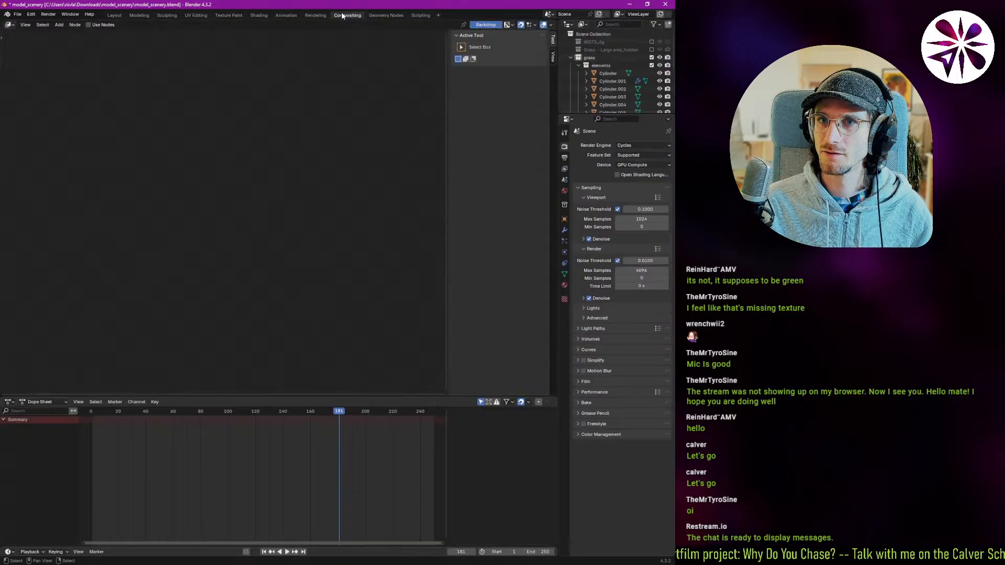
click(378, 15)
click(420, 16)
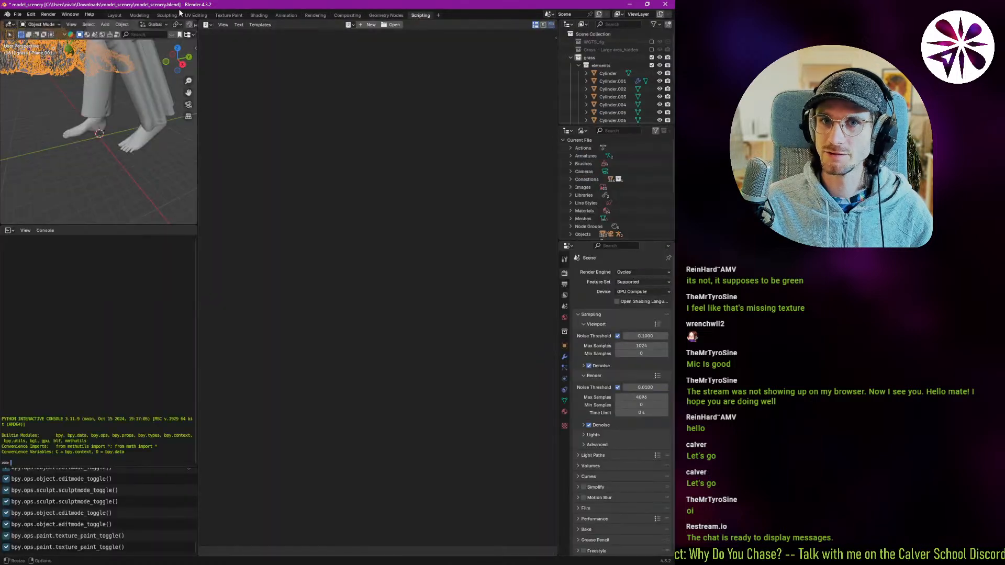
click(113, 16)
middle_drag(87, 73, 103, 97)
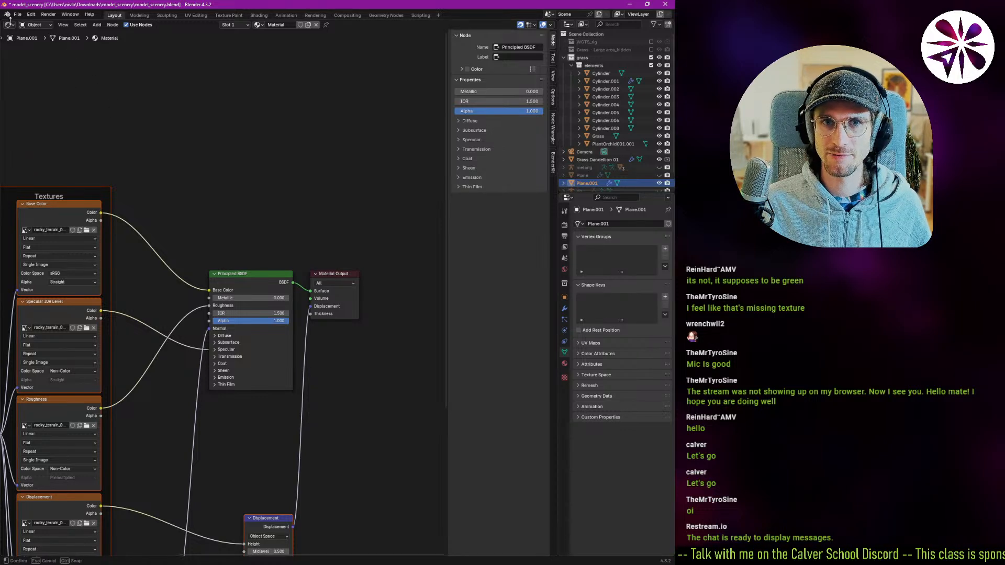
click(13, 25)
click(422, 50)
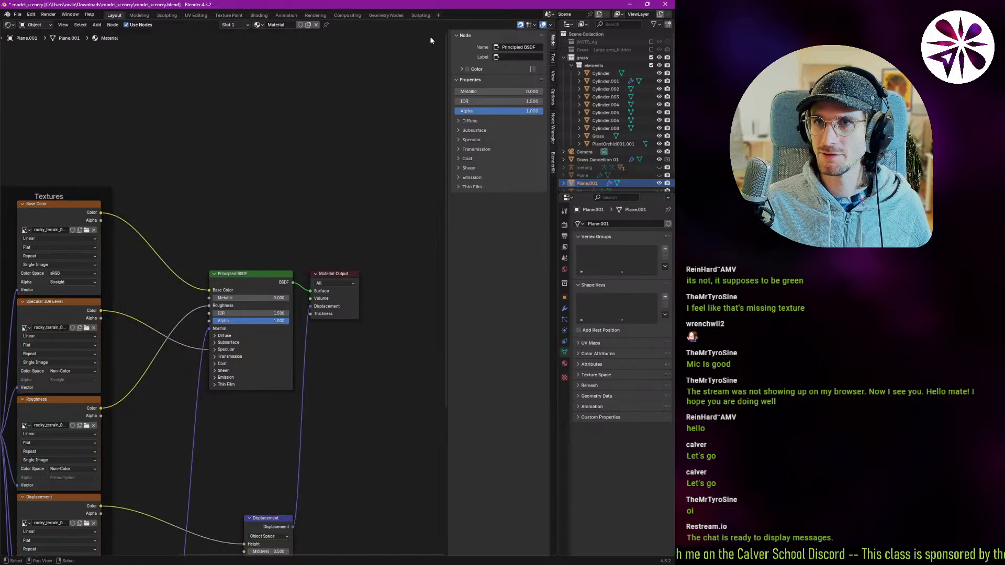
- Add the Calver workspace and set its camera viewport to rendered shading
click(436, 15)
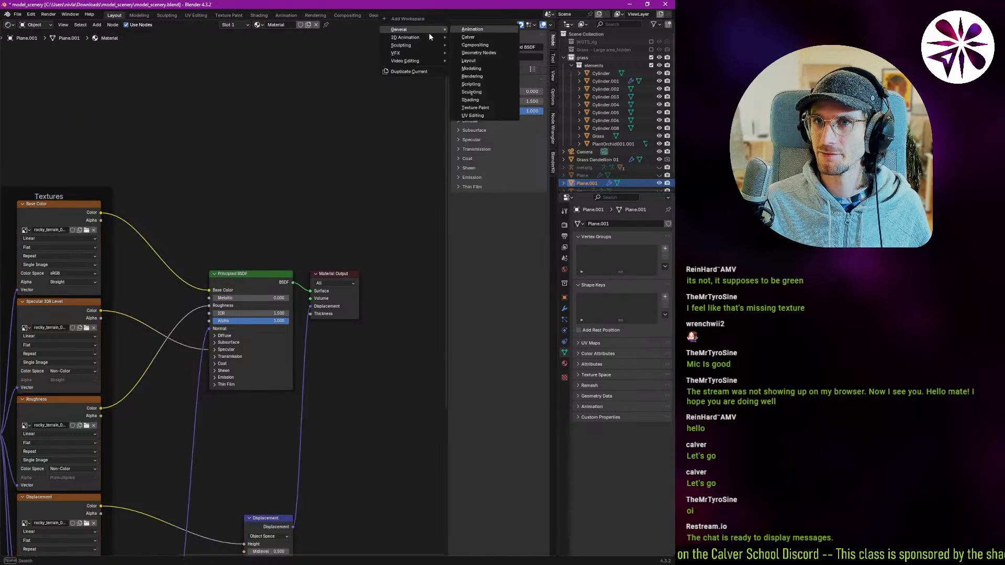
click(474, 37)
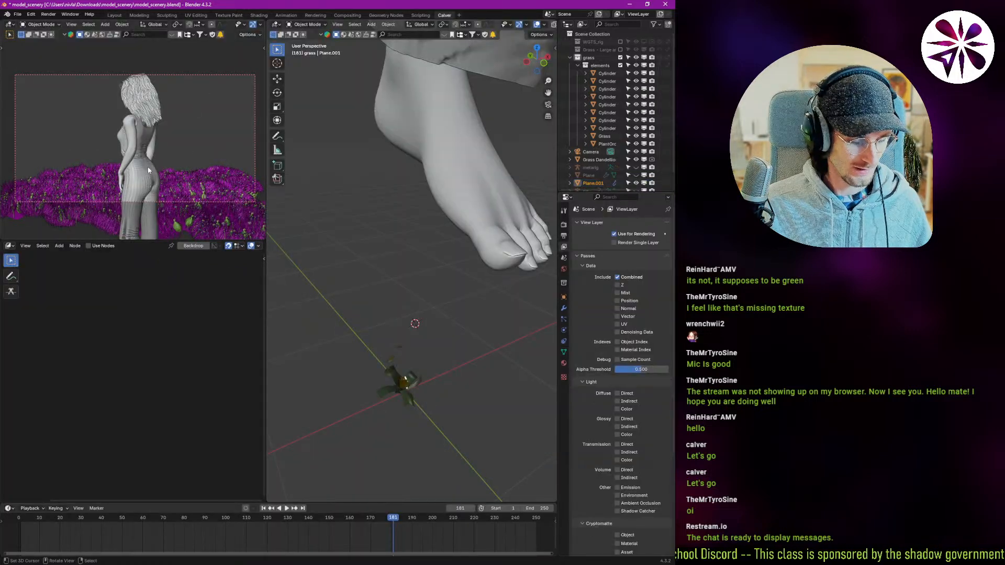
key(z)
click(200, 109)
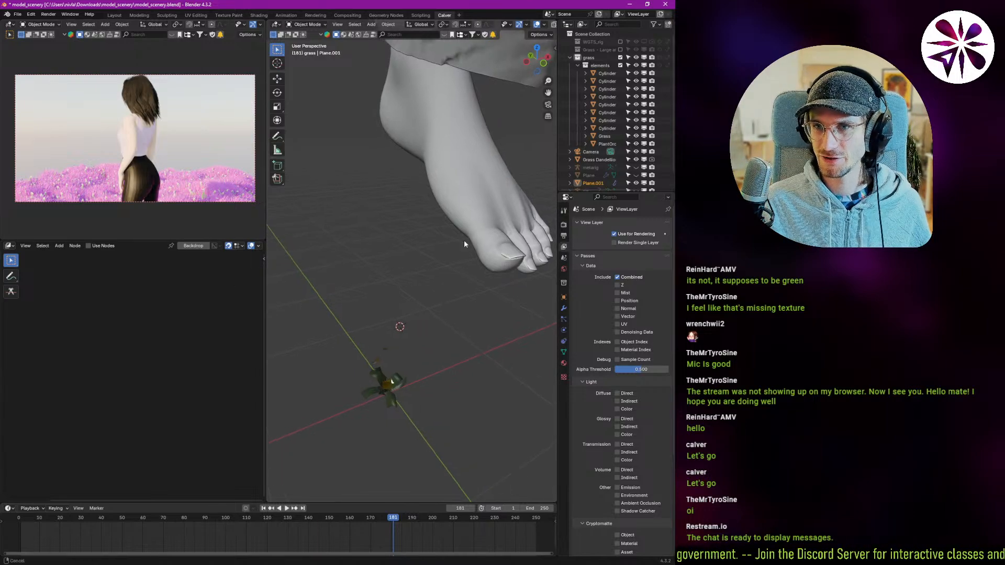
- Pack the external resources into the blend file and check the grass field's textures
scroll(413, 303, down, 4)
scroll(413, 303, up, 15)
middle_drag(414, 224, 341, 167)
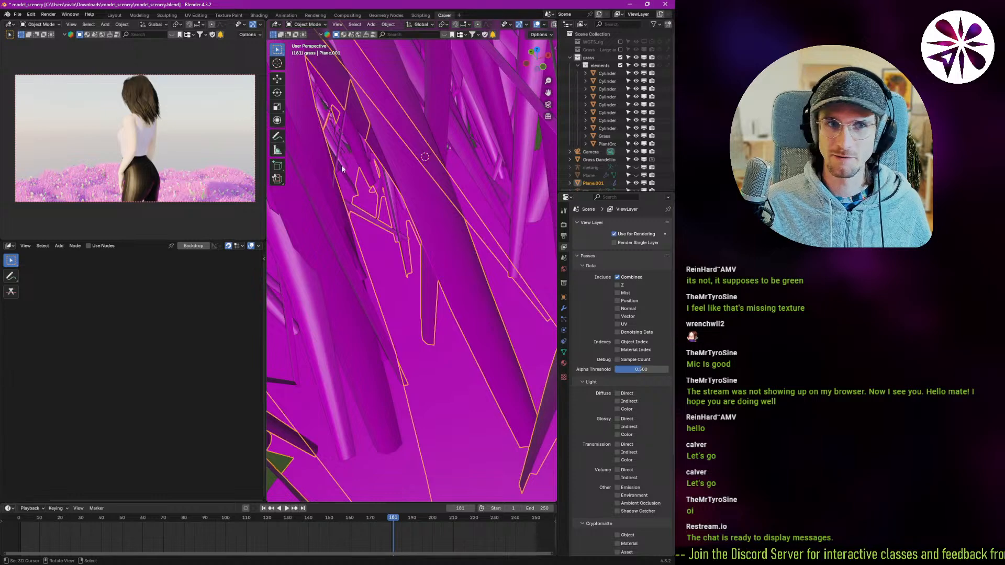
click(17, 15)
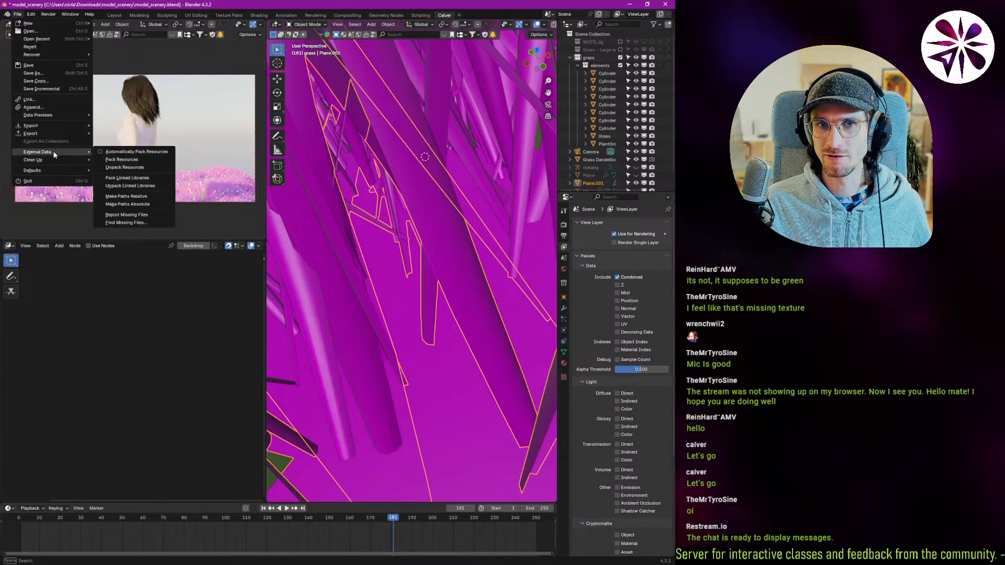
mouse_move(60, 153)
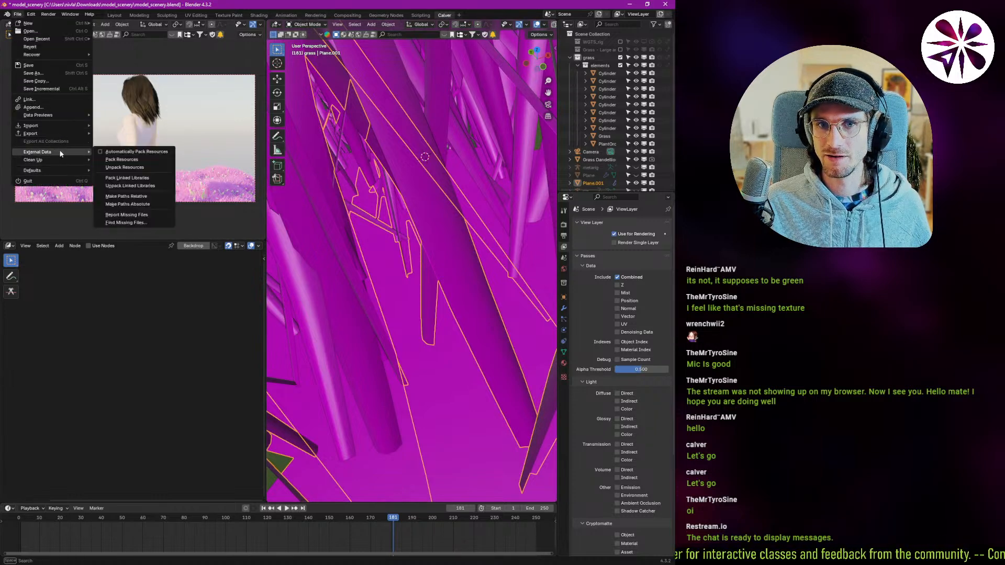
click(139, 159)
scroll(376, 232, down, 5)
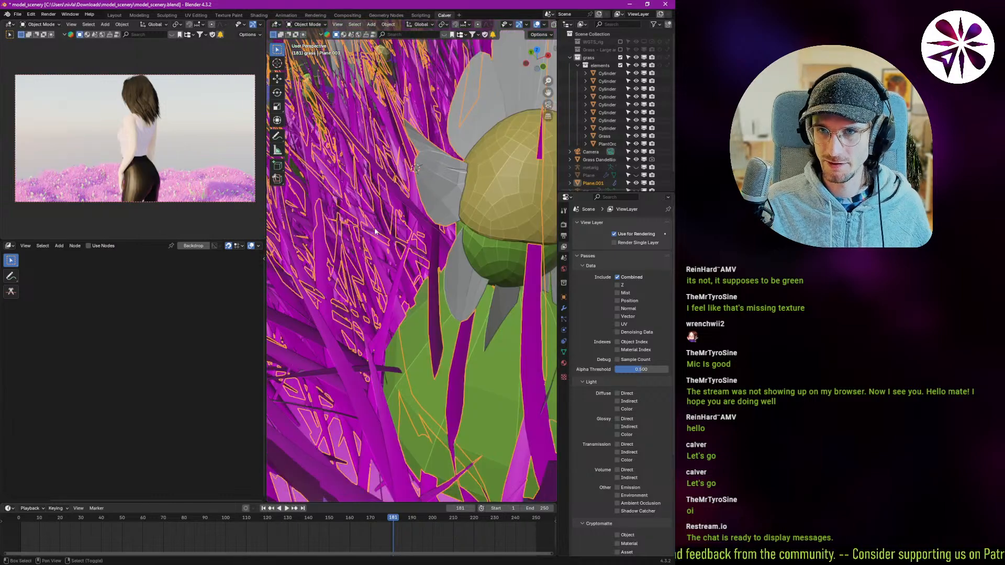
scroll(376, 231, down, 6)
middle_drag(375, 232, 335, 272)
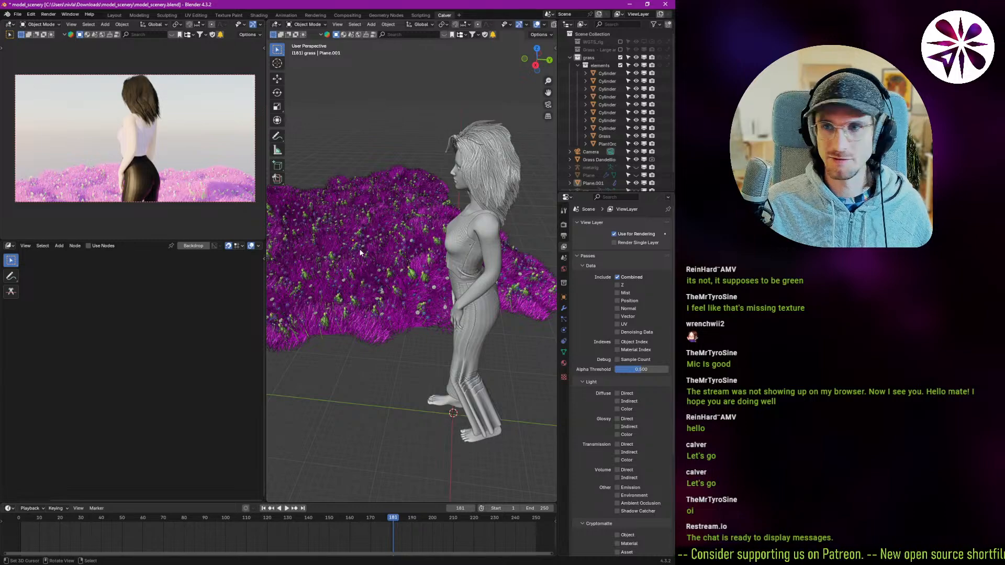
middle_drag(405, 239, 321, 247)
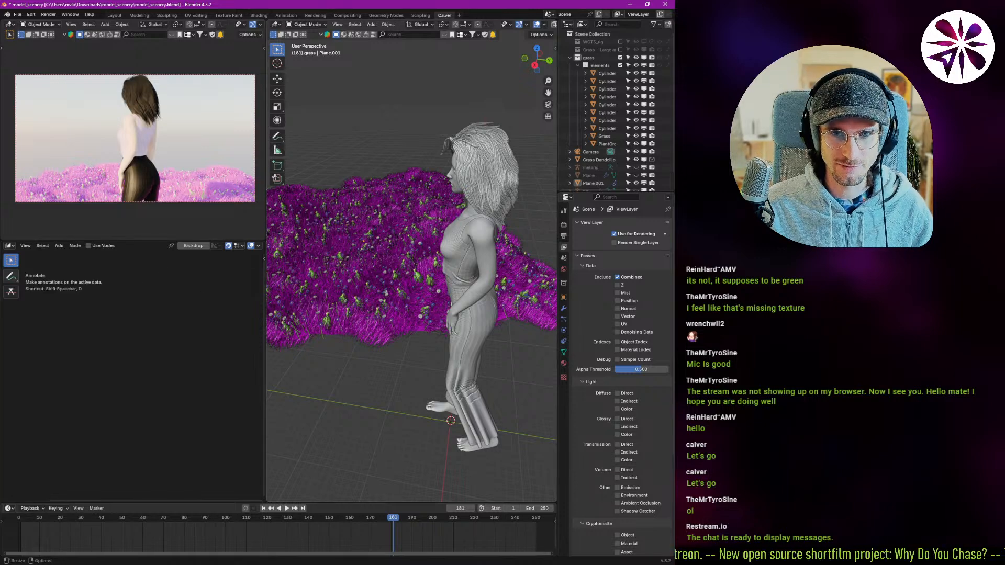
- Switch to Discord to reread the Personal project submission's request, and return to Blender
key(alt+Tab)
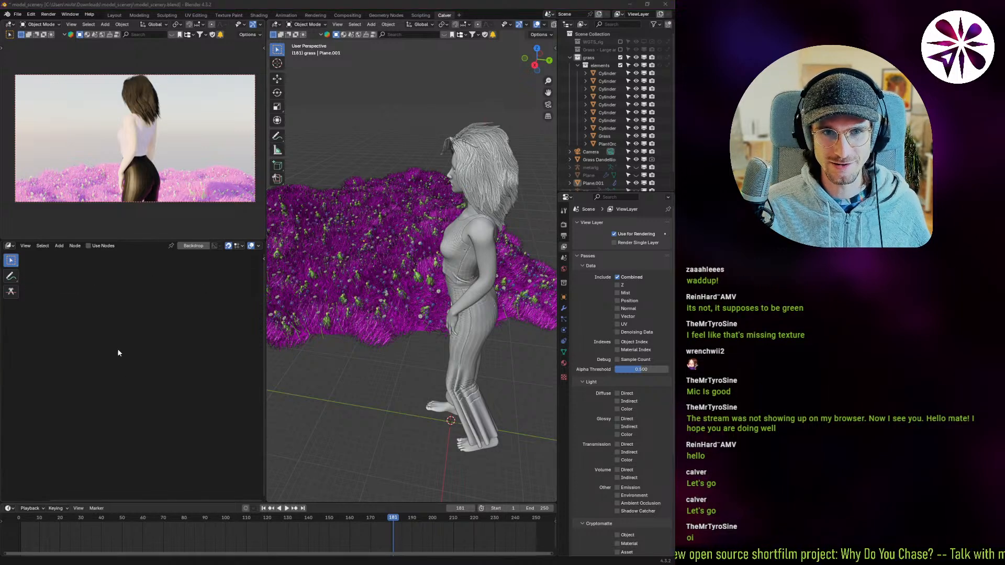
key(alt+Tab)
key(alt+Tab)
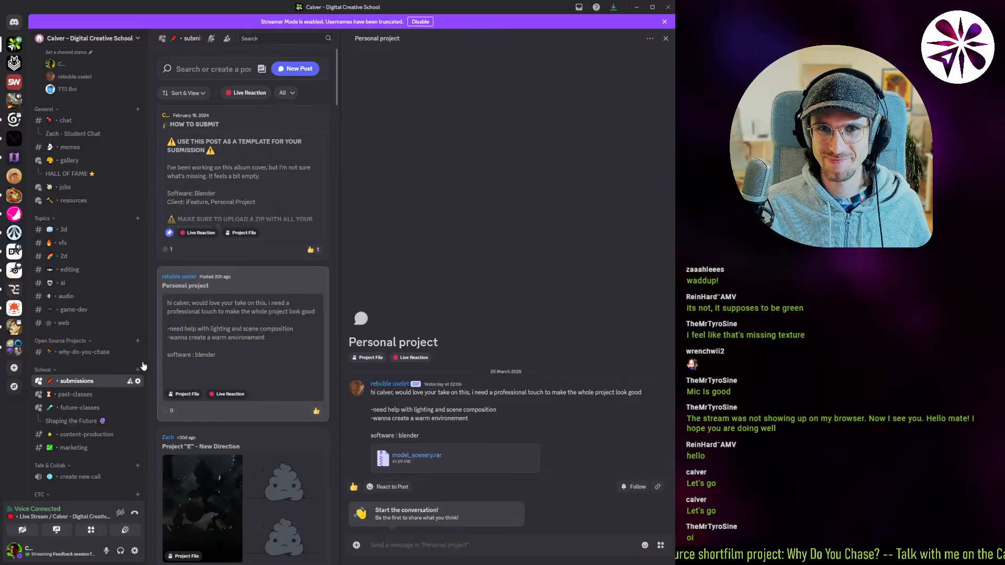
key(alt+Tab)
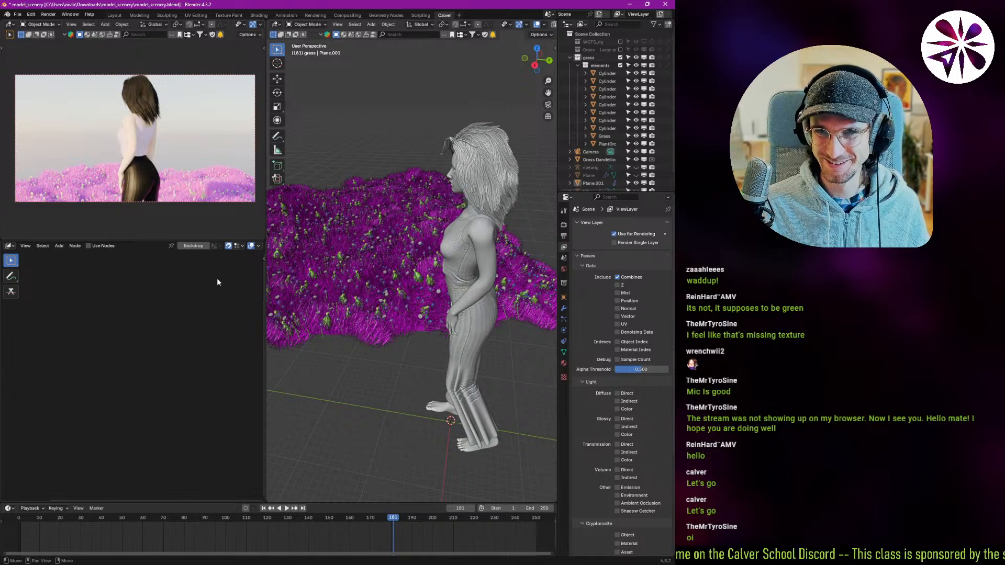
- Examine the character and her clothing from the side and back, selecting the pants and checking the camera view
middle_drag(394, 260, 418, 293)
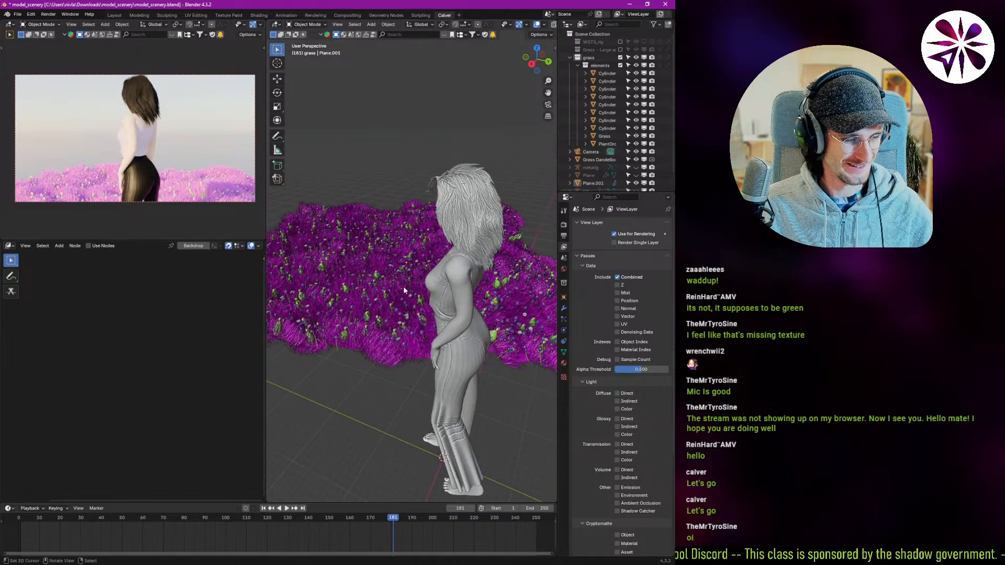
middle_drag(446, 303, 420, 264)
scroll(420, 263, up, 6)
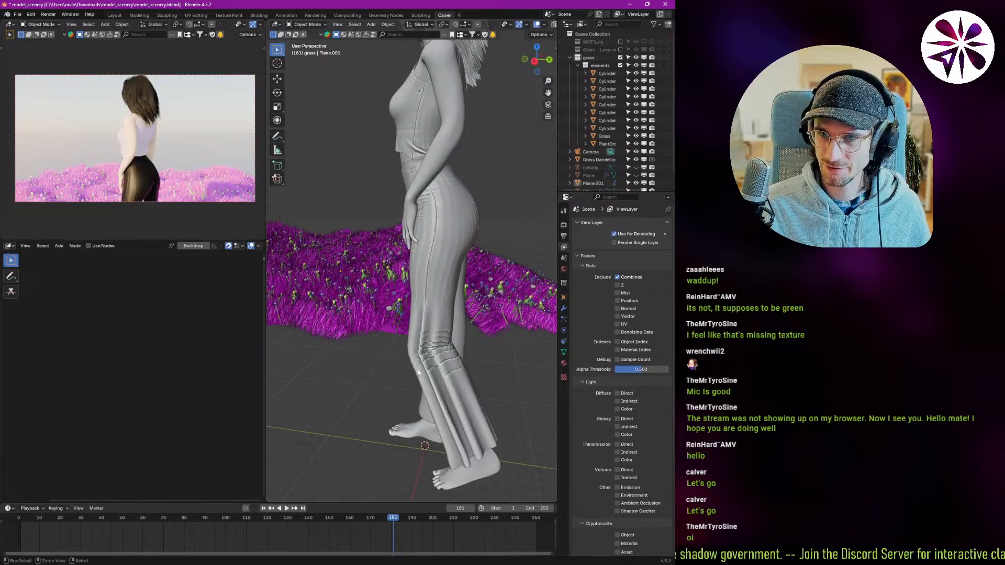
click(430, 346)
shift+middle_drag(430, 347, 388, 362)
shift+middle_drag(437, 227, 395, 278)
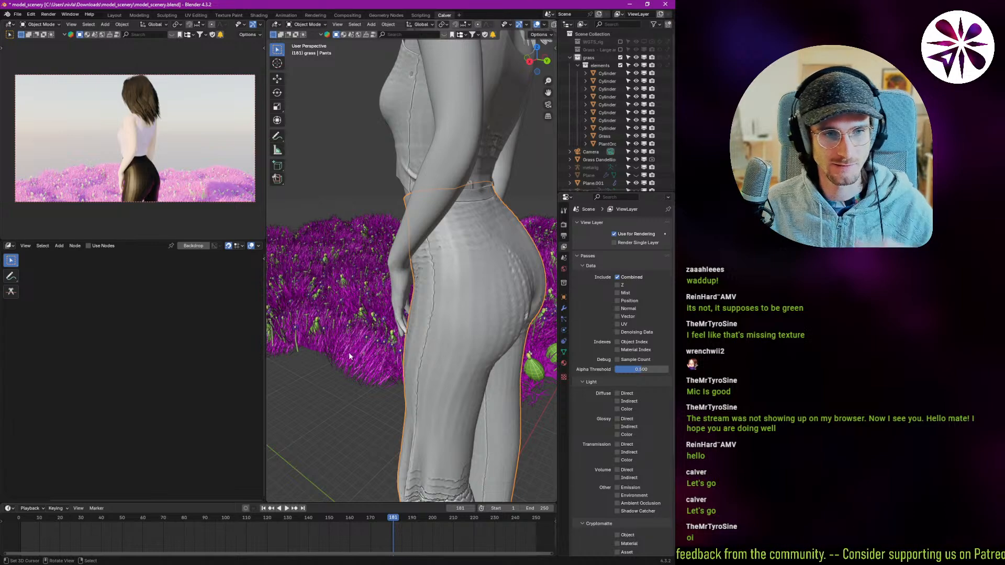
shift+middle_drag(427, 272, 423, 367)
scroll(376, 308, down, 2)
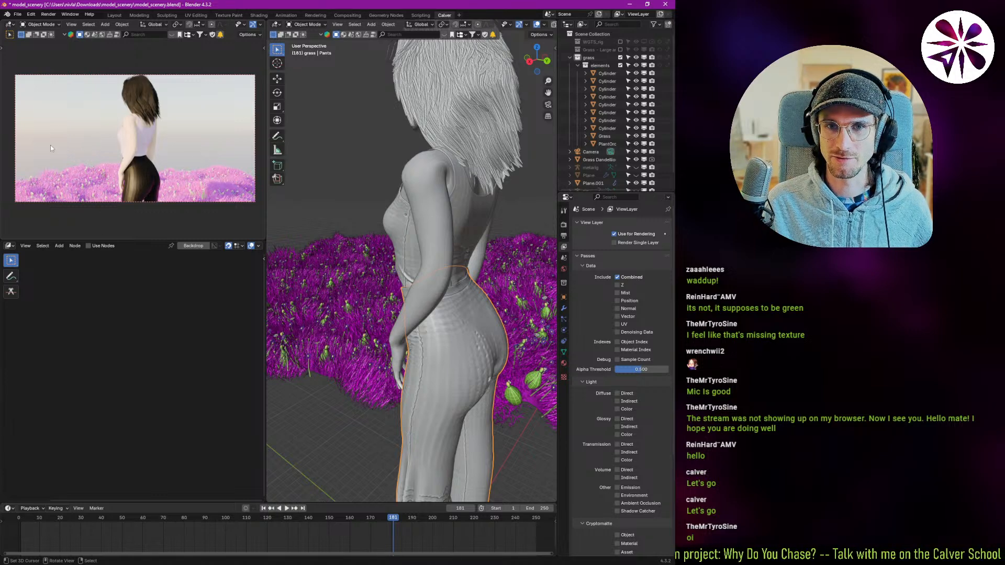
key(shift+grave)
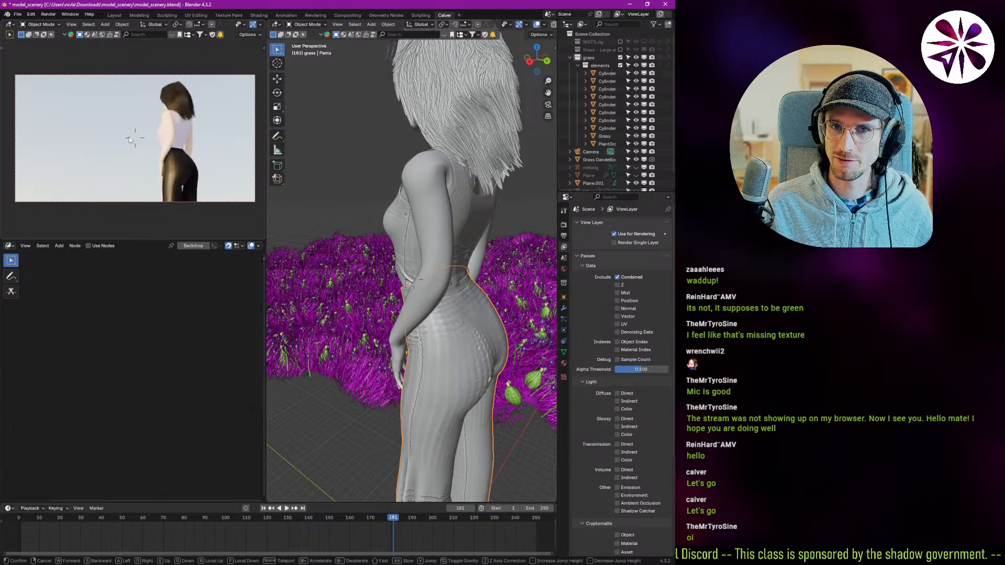
right_click(130, 140)
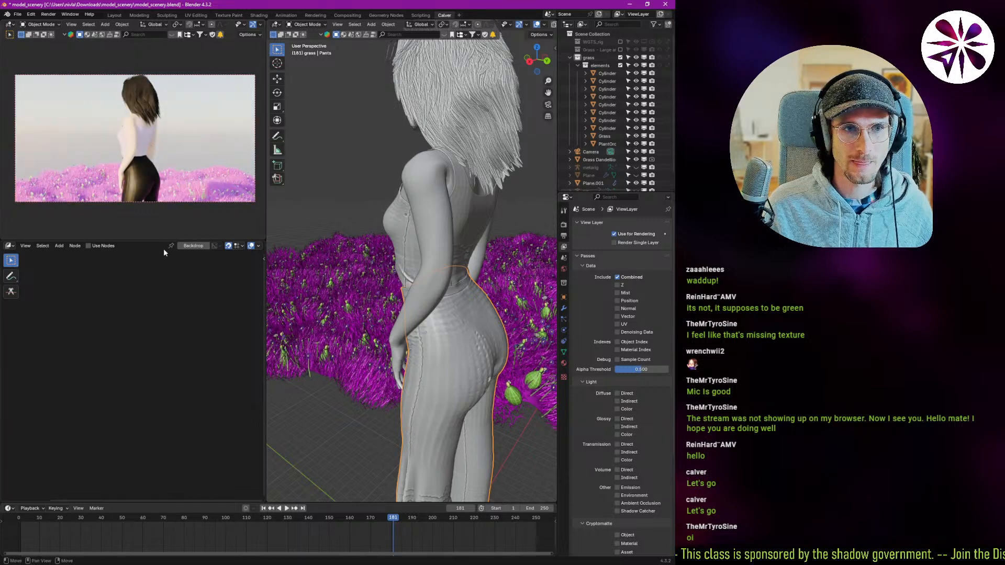
- Show the pants' modifier stack and collapse all four Armature modifiers
middle_drag(354, 326, 398, 293)
scroll(407, 253, up, 5)
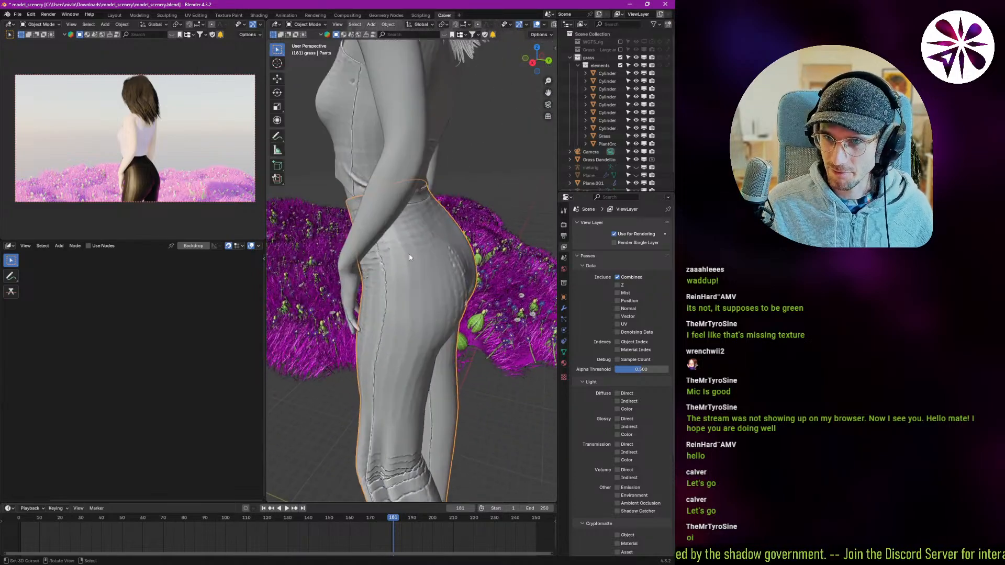
middle_drag(392, 361, 392, 293)
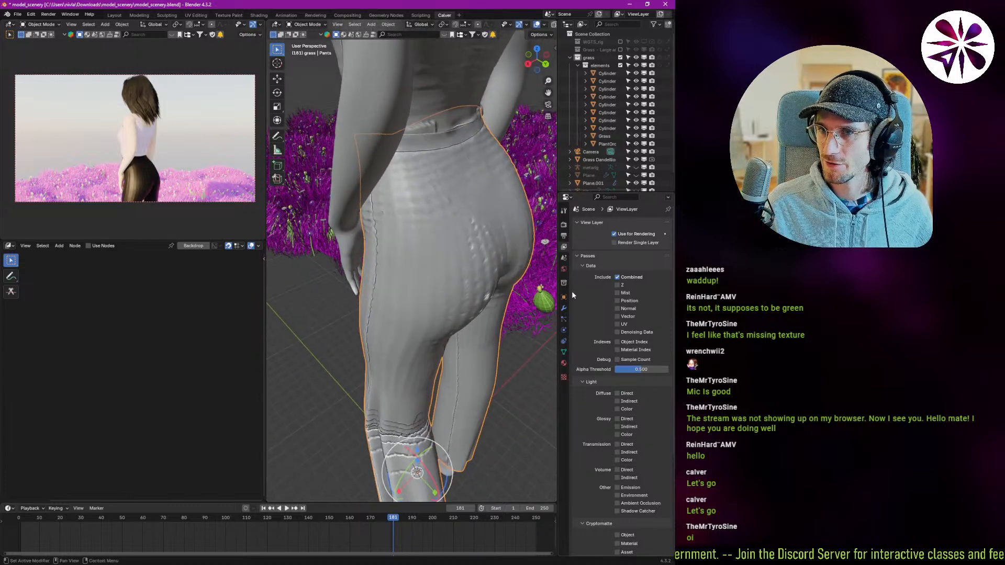
click(564, 308)
middle_drag(518, 285, 353, 241)
middle_drag(424, 233, 397, 191)
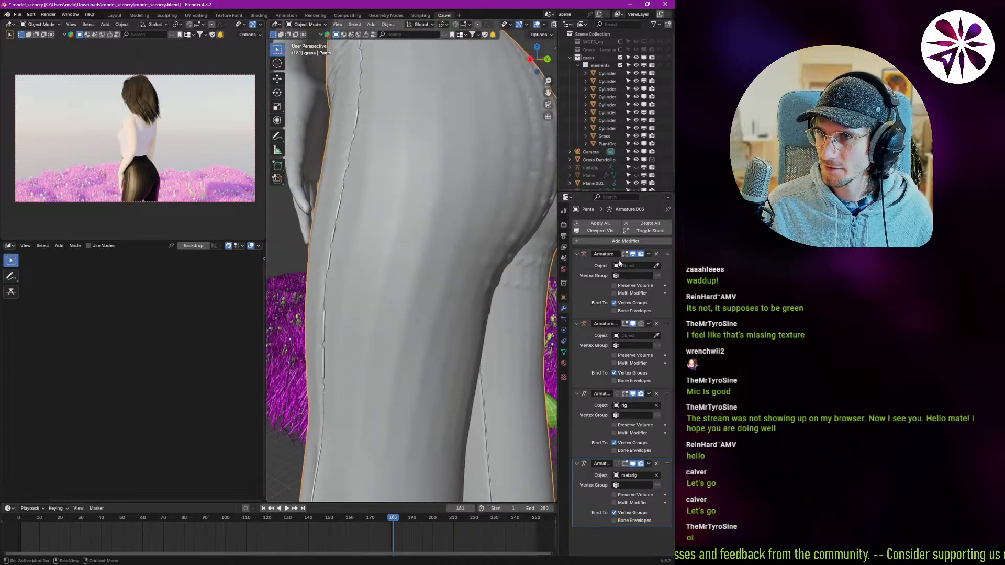
click(577, 254)
click(581, 266)
click(576, 265)
click(577, 275)
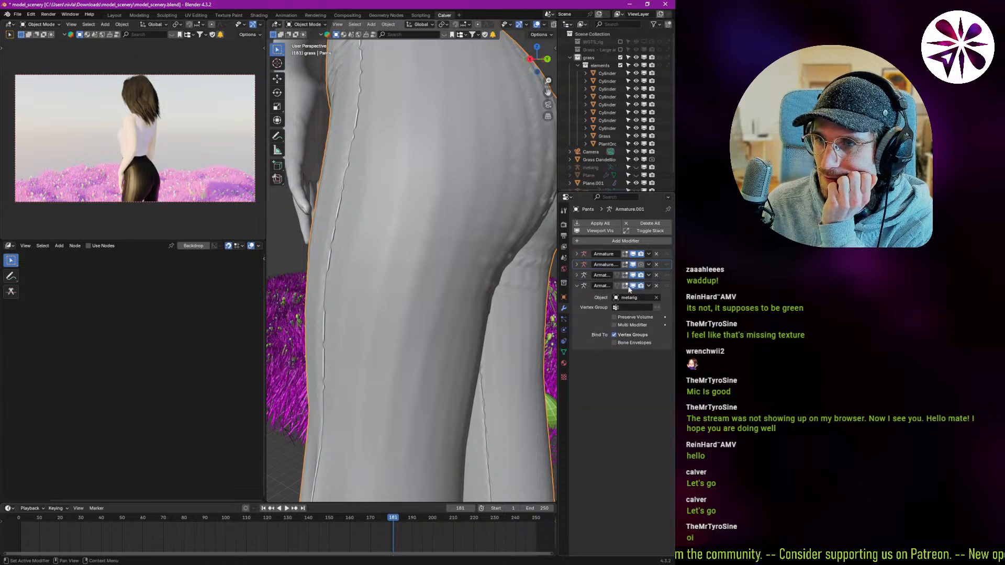
click(577, 285)
- Compare the pants with the rig and metarig Armature modifiers turned off and back on in the viewport
click(634, 286)
click(633, 276)
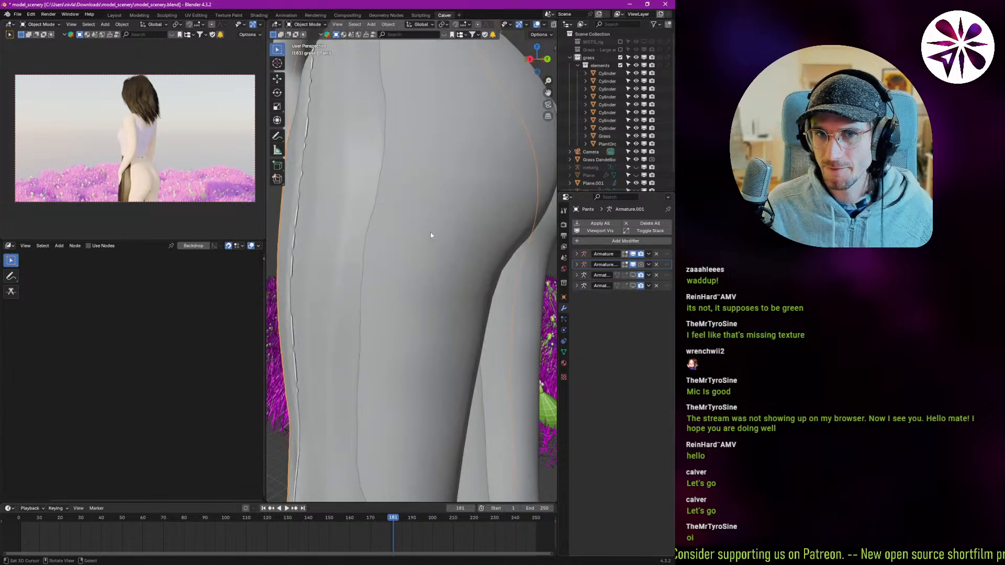
scroll(410, 306, down, 5)
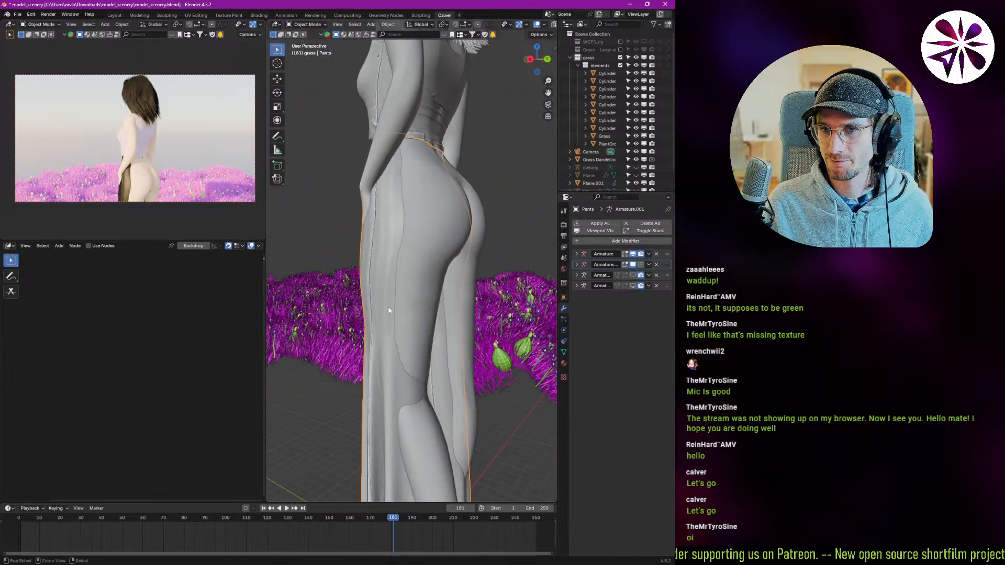
click(632, 276)
click(633, 286)
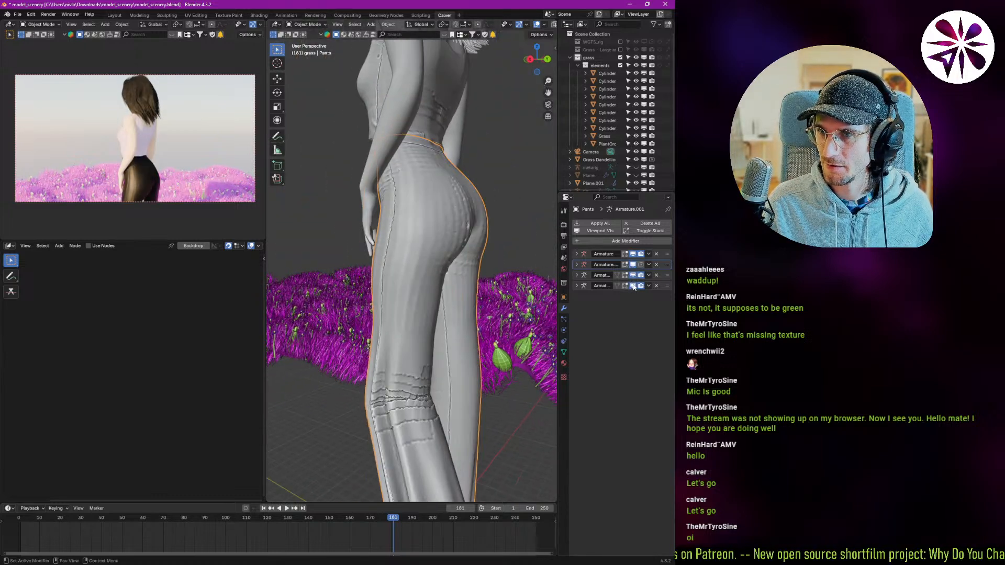
- Disable the metarig Armature modifier in the viewport and check the effect of the first Armature modifier on the pants
click(633, 286)
scroll(414, 367, down, 3)
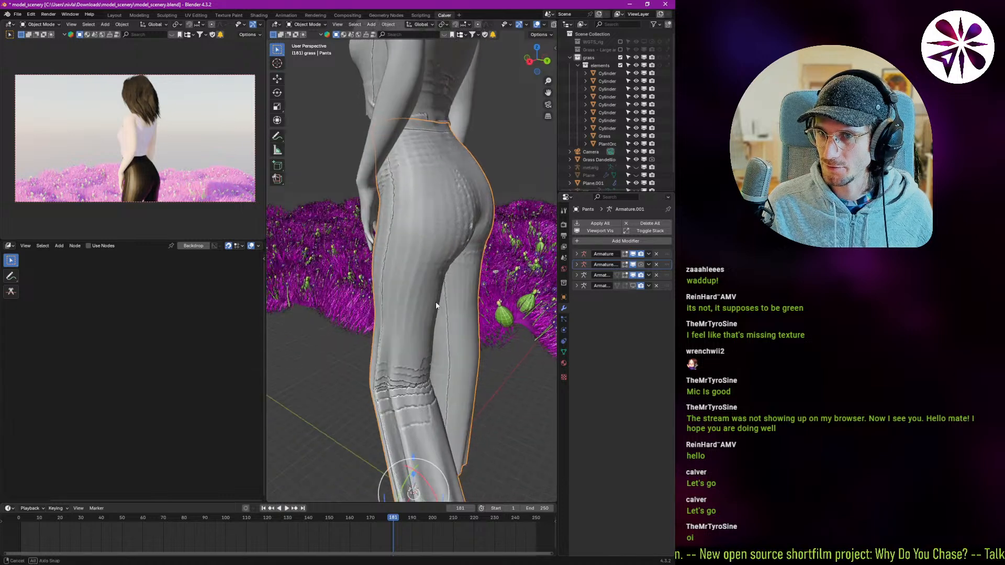
click(633, 254)
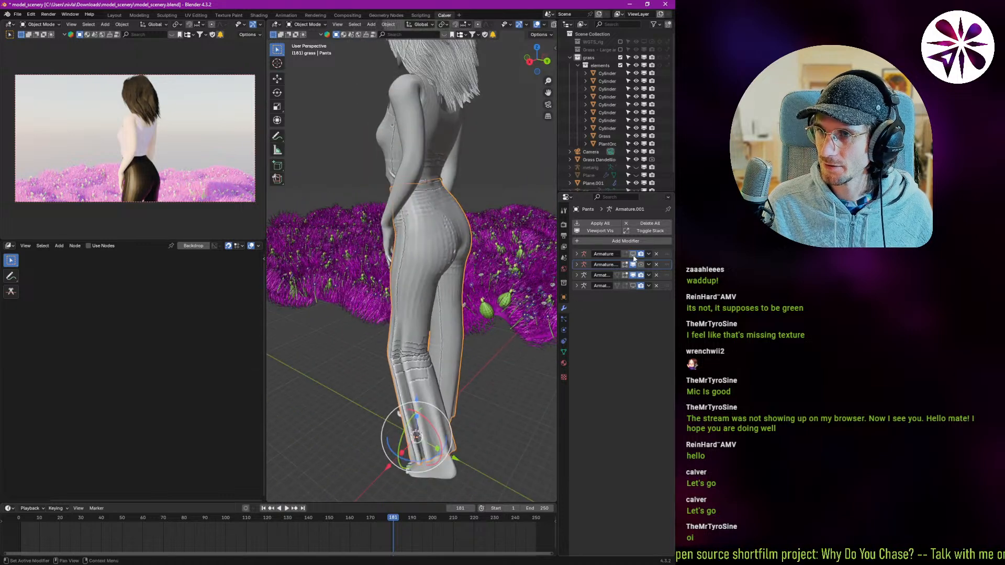
click(634, 255)
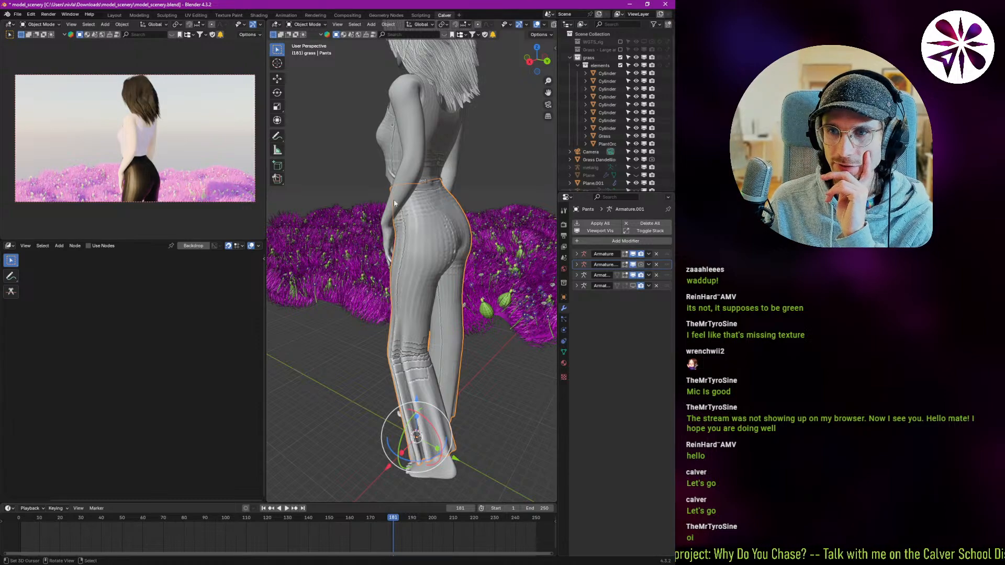
- Examine the pants mesh closely around the bent knee
middle_drag(399, 195, 388, 295)
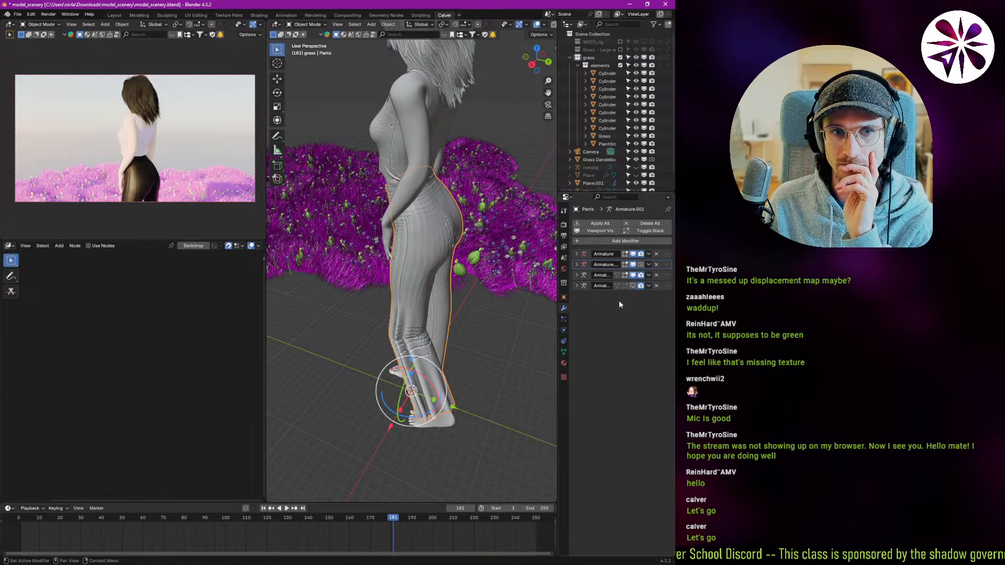
middle_drag(403, 351, 432, 381)
scroll(415, 346, up, 1)
scroll(418, 357, up, 4)
middle_drag(409, 347, 419, 327)
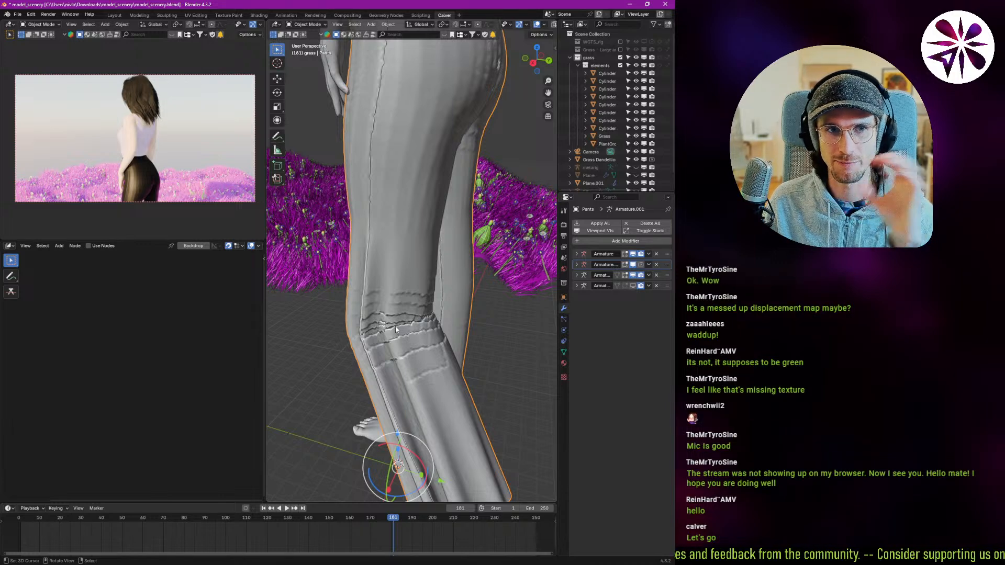
middle_drag(404, 341, 407, 321)
scroll(412, 358, up, 2)
middle_drag(411, 368, 408, 356)
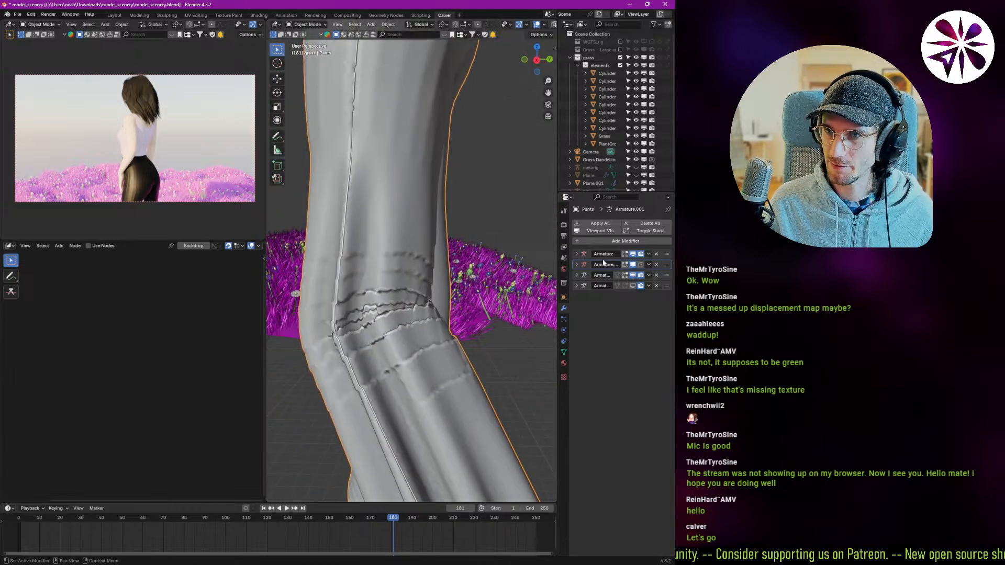
- Add a Smooth Corrective modifier to the pants
click(611, 241)
text(smoo)
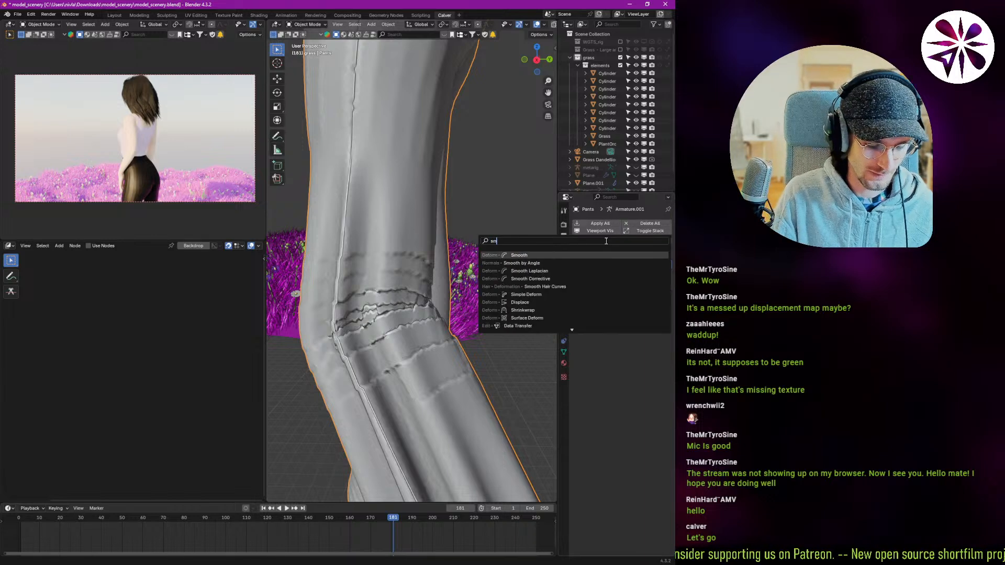
key(Down)
key(Down)
key(Down)
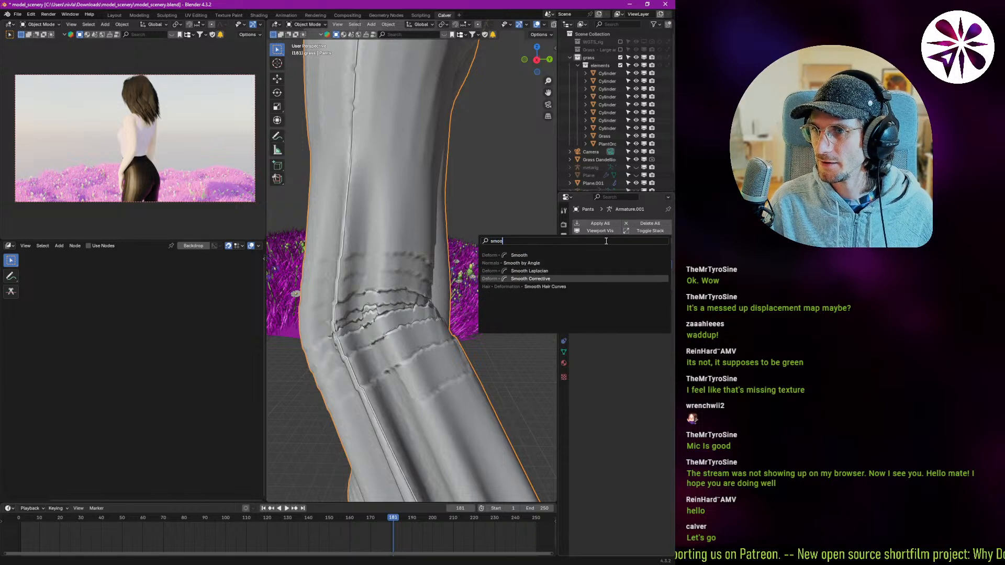
key(Return)
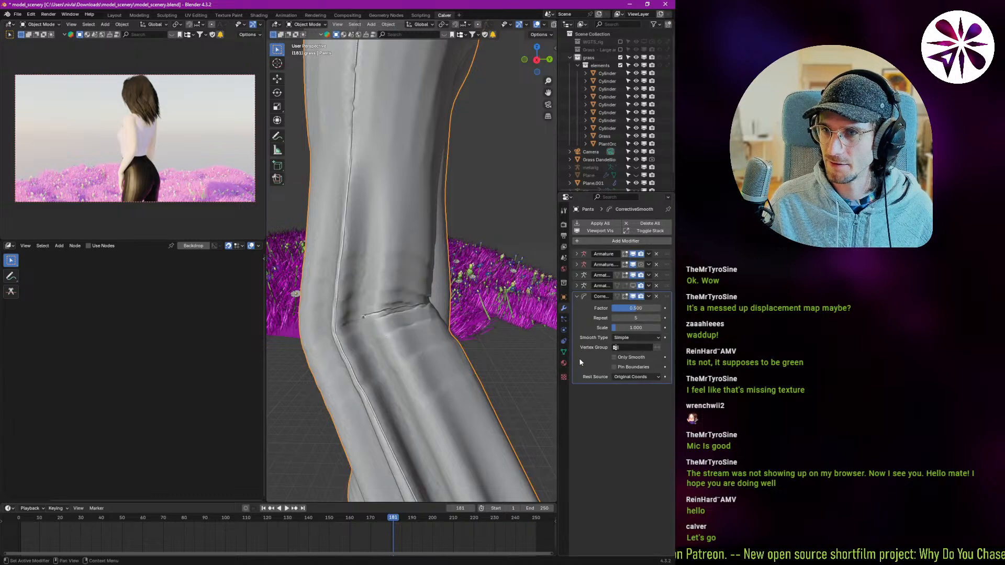
- Set the Corrective Smooth modifier's factor to 1.000
middle_drag(418, 232, 429, 293)
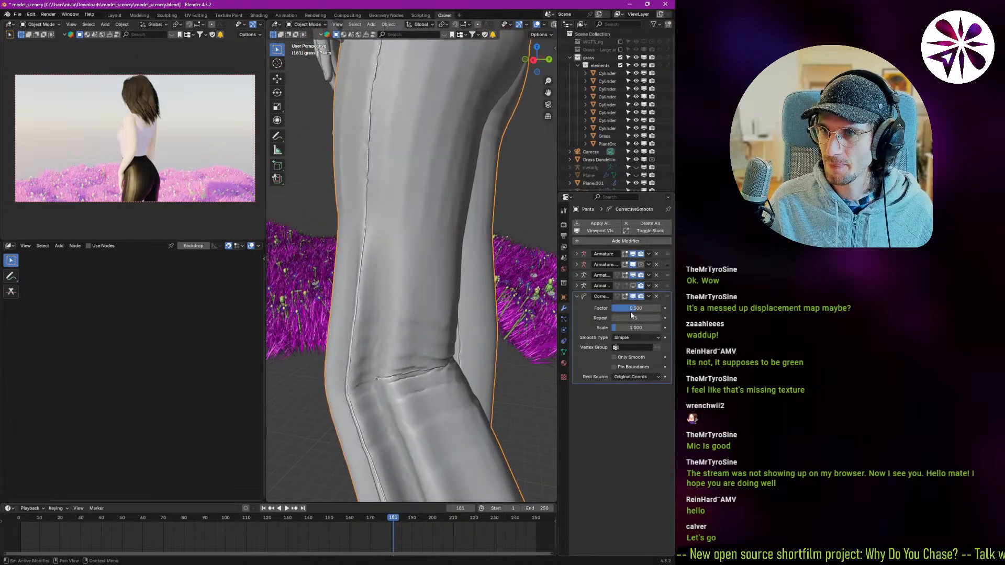
drag(646, 311, 675, 315)
middle_drag(433, 314, 414, 301)
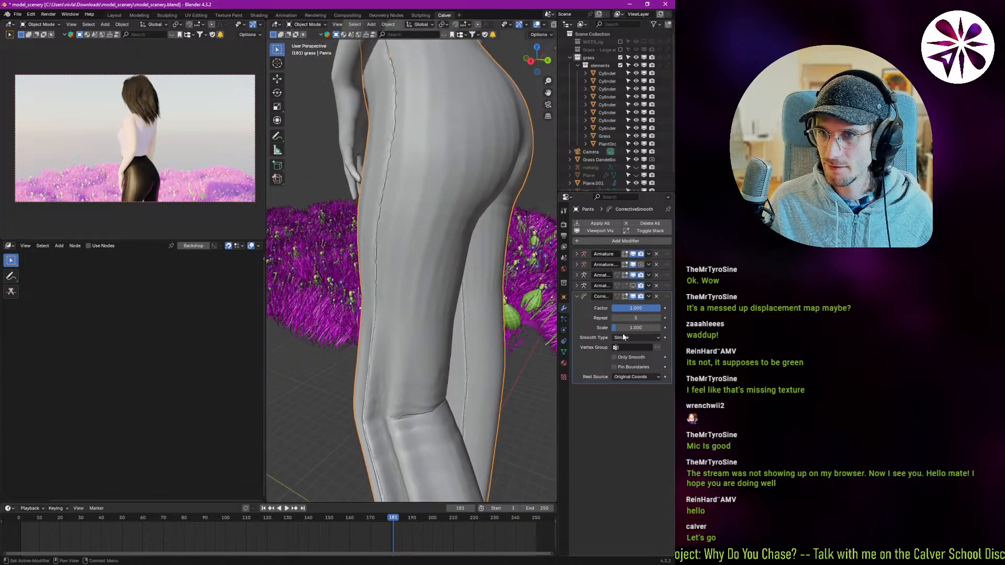
mouse_move(636, 308)
mouse_down()
mouse_move(561, 306)
mouse_move(645, 304)
mouse_up()
- Hide the Corrective Smooth modifier in the viewport and add a plain Smooth modifier to the pants for comparison
click(634, 297)
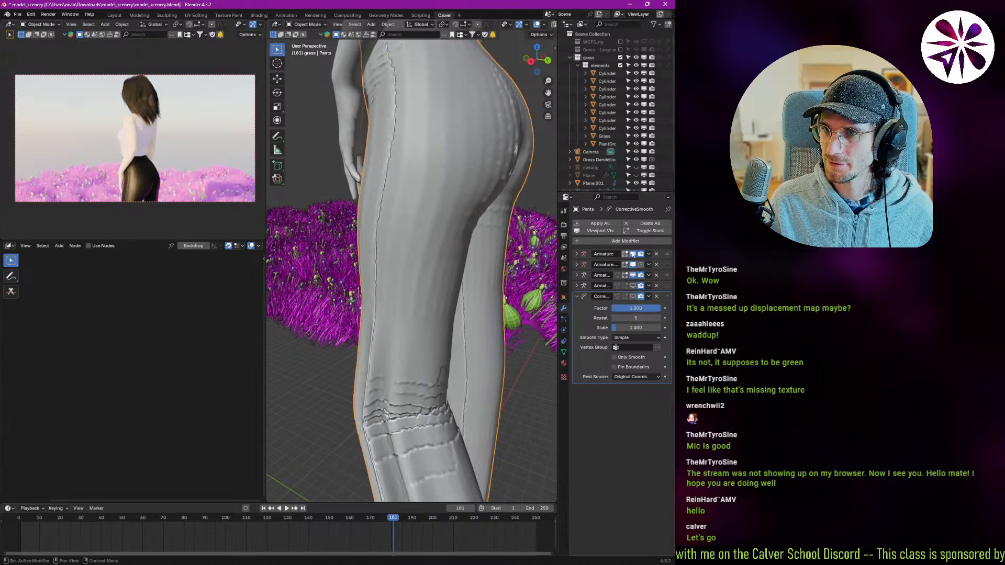
click(629, 242)
text(smoo)
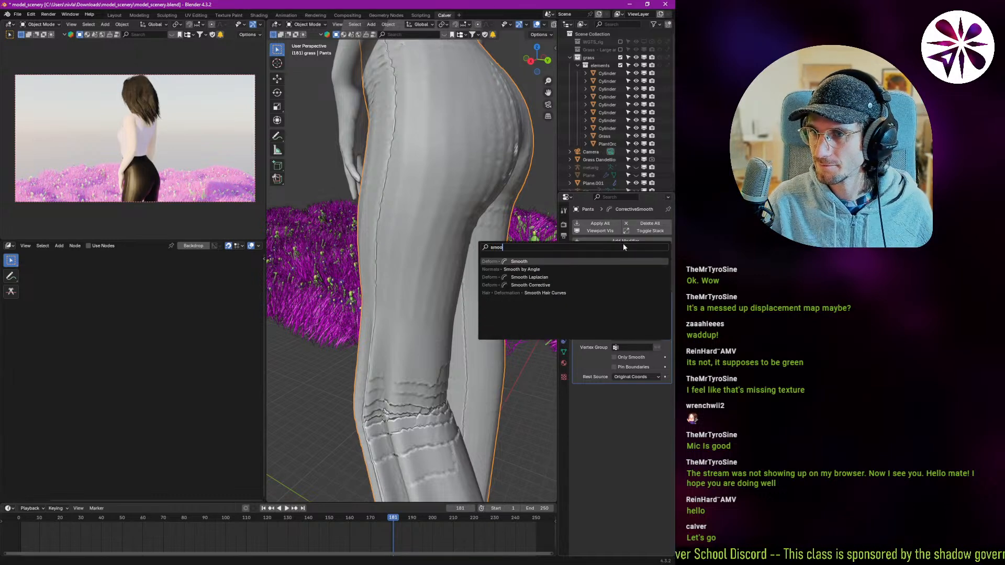
key(Return)
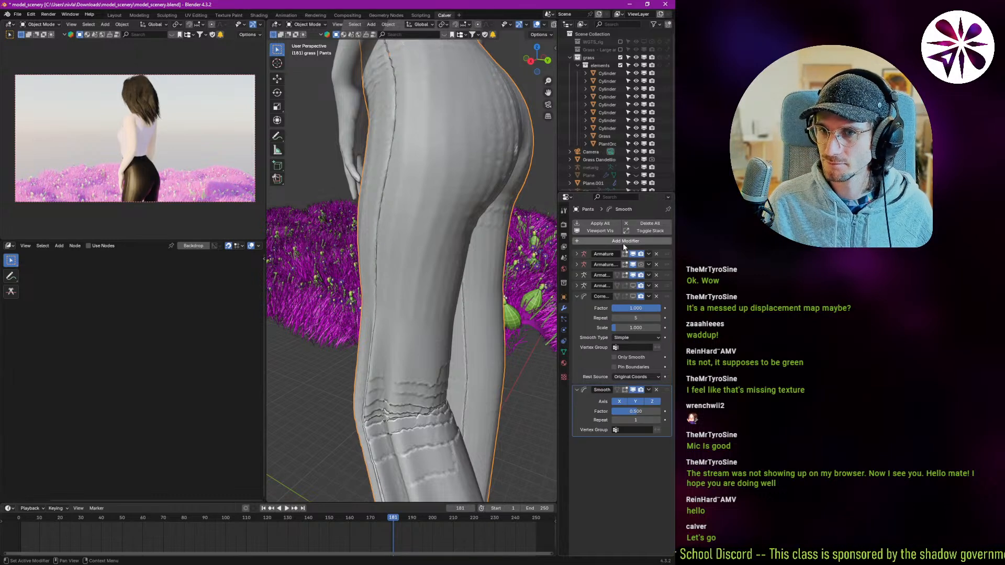
- Try raising the Smooth modifier's factor to about 7.1 on the pants
mouse_move(639, 416)
mouse_down()
mouse_move(655, 414)
mouse_move(647, 413)
mouse_up()
right_click(646, 413)
middle_drag(451, 339, 439, 280)
drag(642, 414, 647, 416)
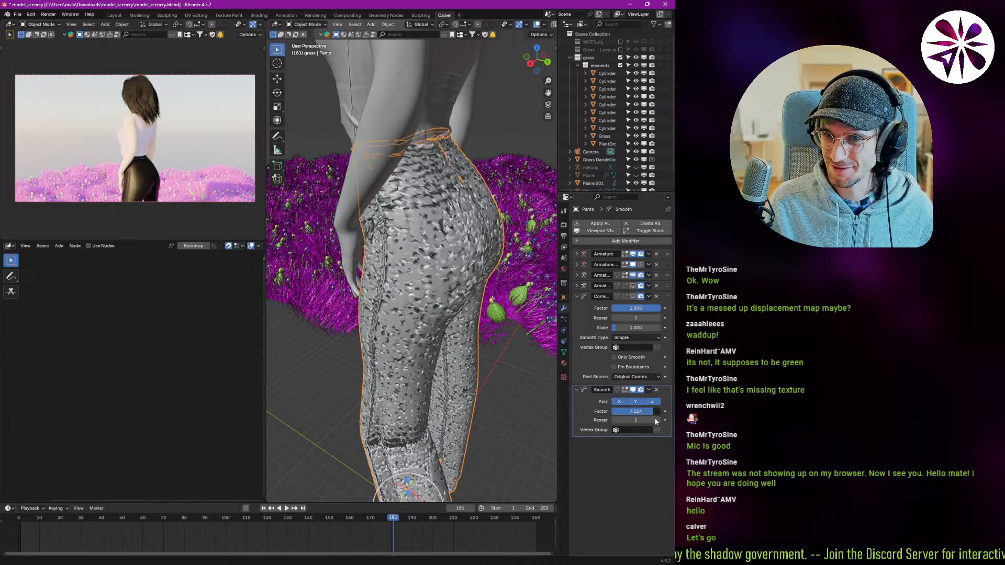
right_click(649, 418)
- Toggle the Smooth modifier's viewport display, try a factor of about 8.4, and remove the modifier from the pants
click(633, 390)
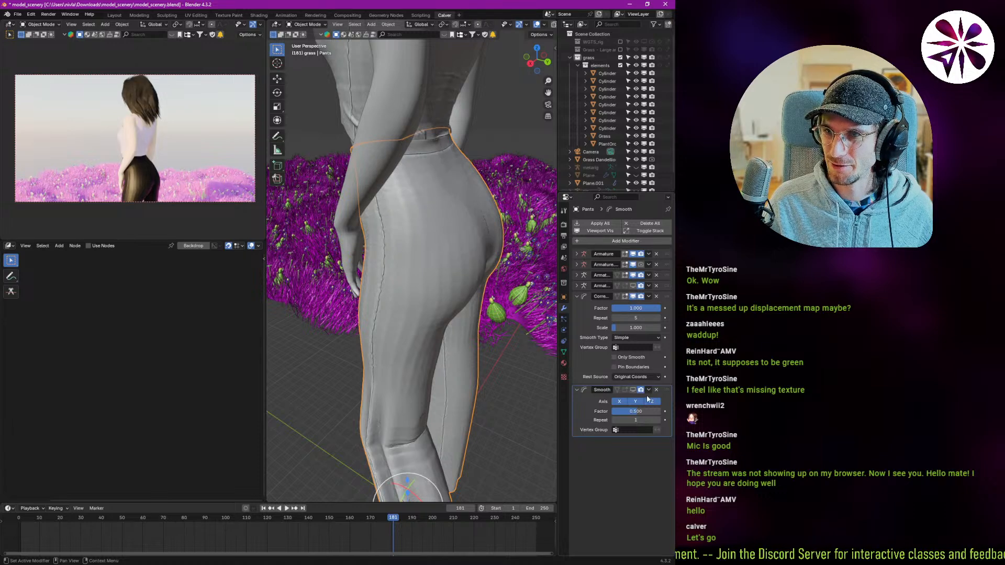
click(636, 390)
click(634, 391)
click(597, 393)
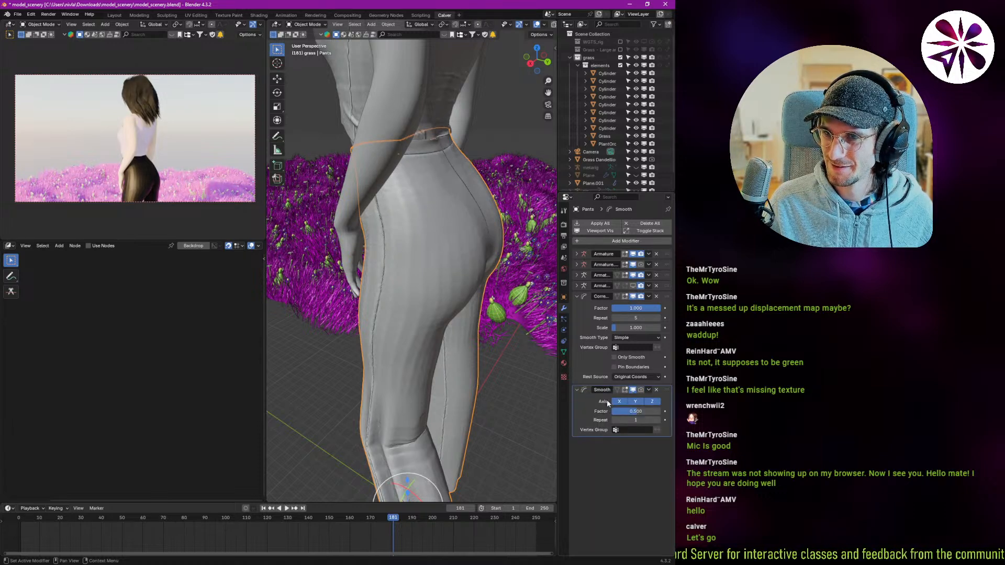
mouse_move(635, 413)
mouse_down()
mouse_move(675, 412)
mouse_move(649, 412)
mouse_up()
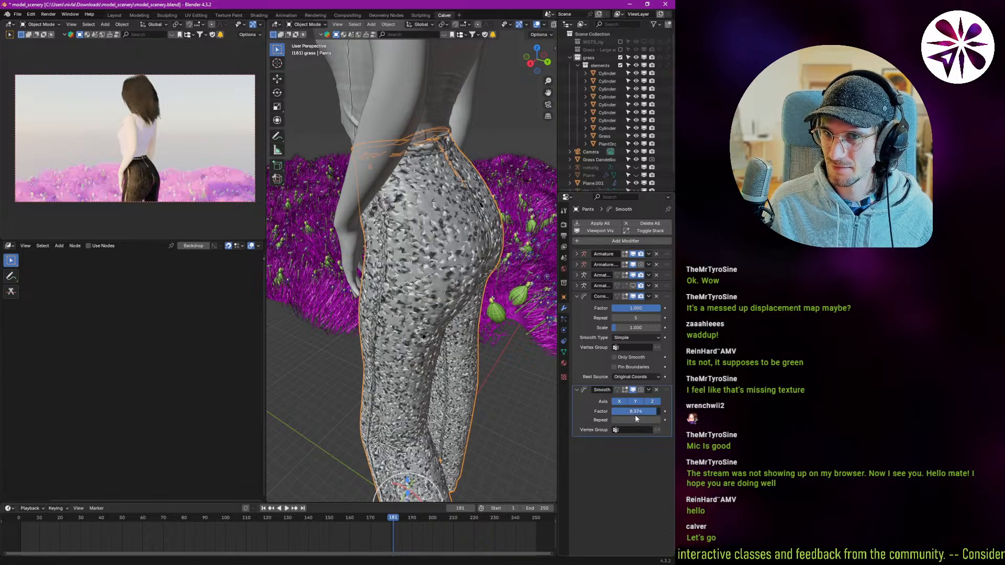
click(656, 390)
- Add a Laplacian Smooth modifier to the pants as an alternative to the plain Smooth modifier
click(626, 241)
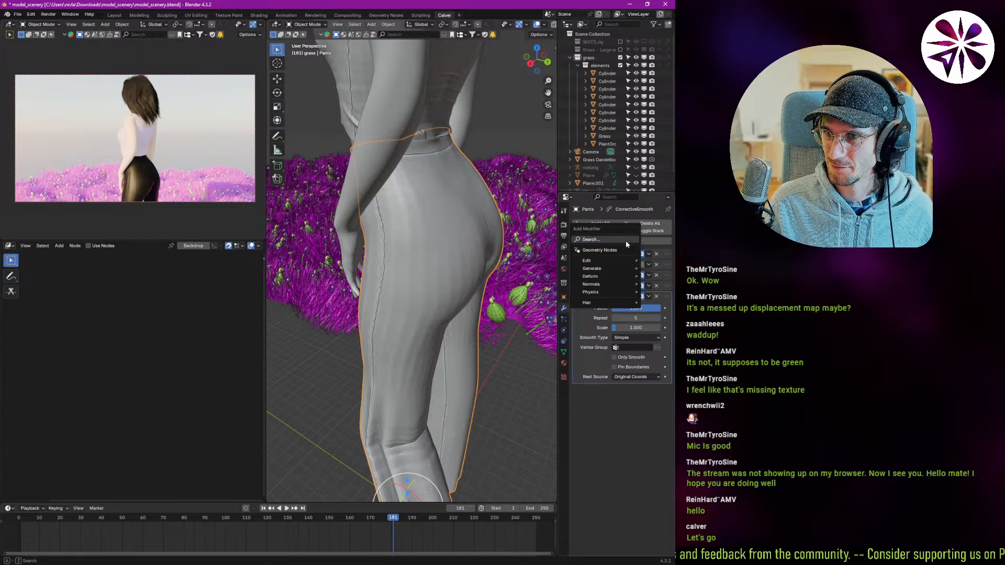
text(su)
key(BackSpace)
text(moo)
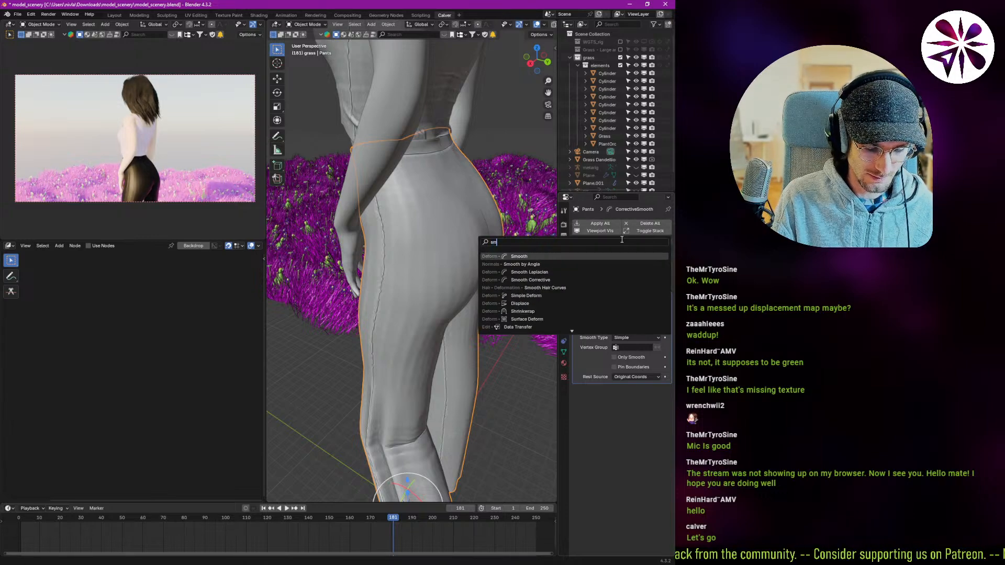
key(Down)
key(Down)
key(Up)
key(Down)
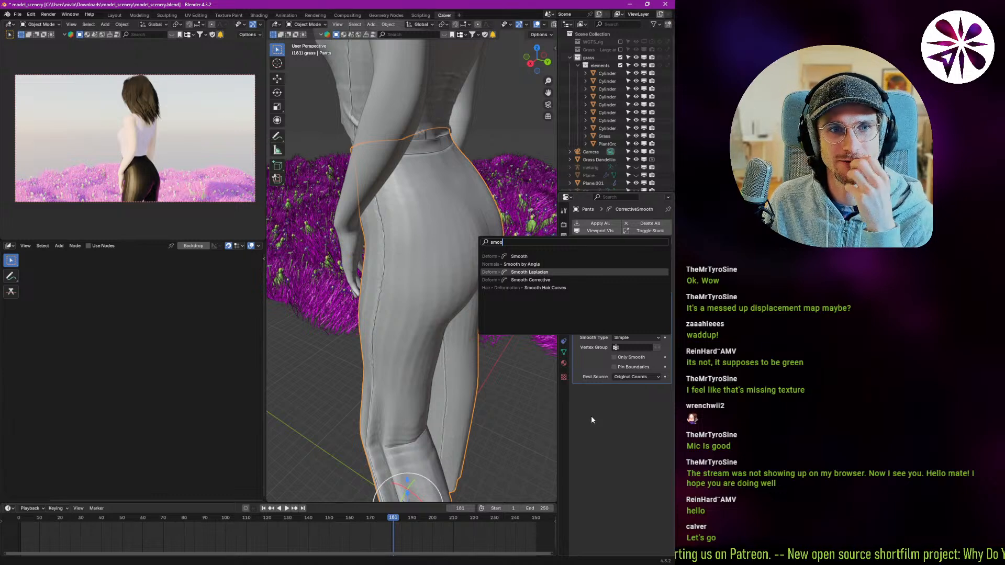
key(Return)
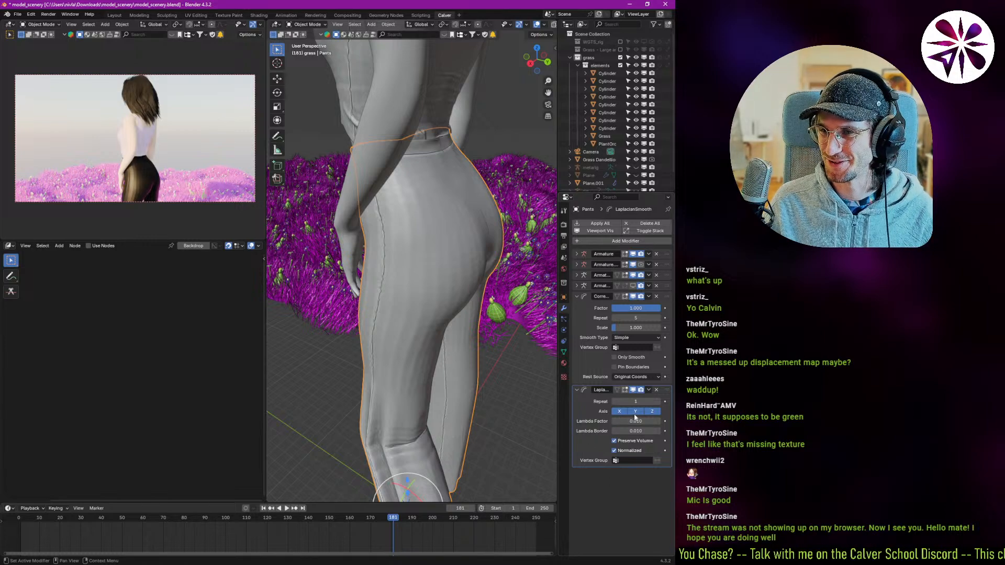
- Try a Laplacian Smooth repeat of 2 on the pants, then remove that modifier
click(646, 401)
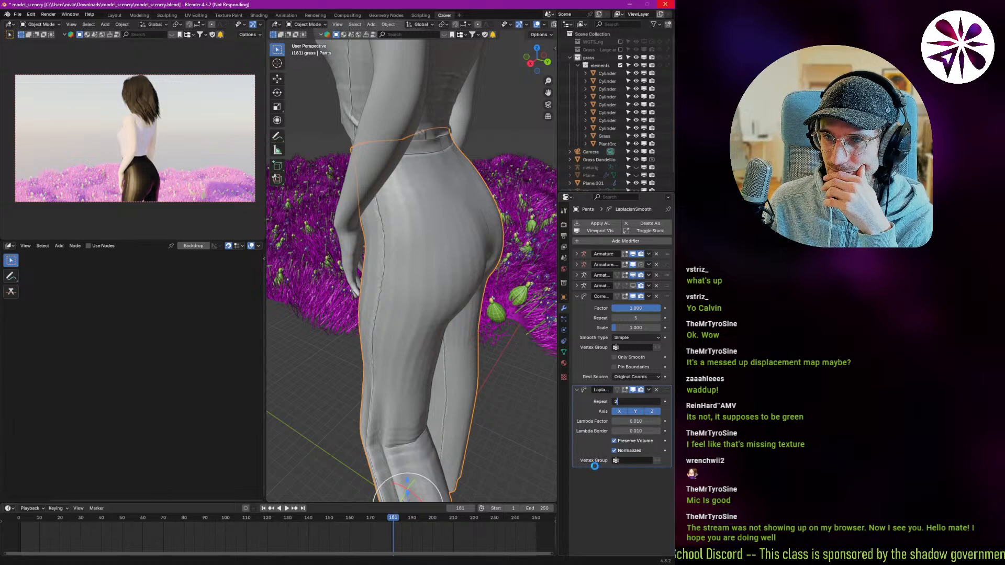
key(Return)
middle_drag(479, 363, 555, 388)
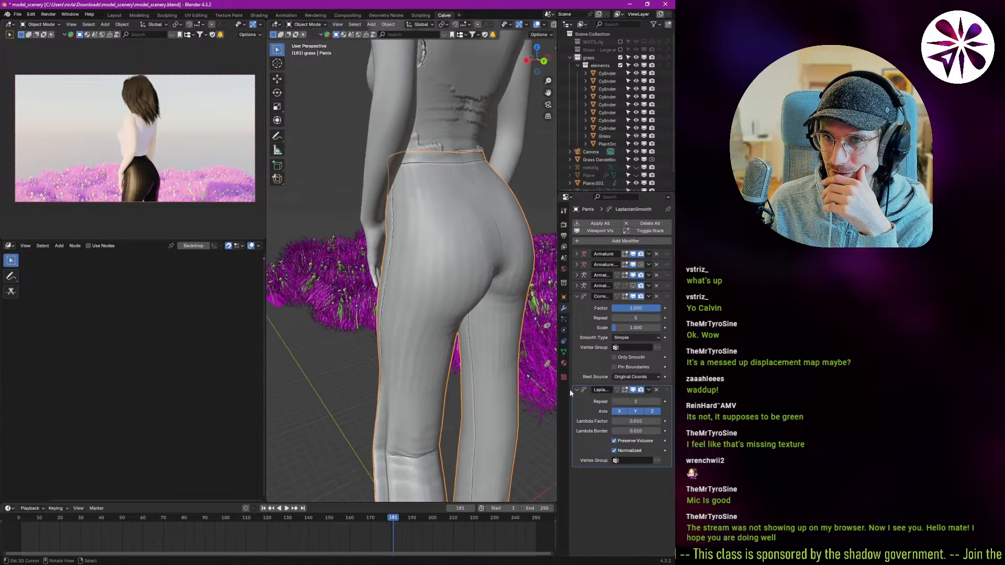
click(656, 390)
- Set the pants' Corrective Smooth repeat to 10 and check the result from the side
click(635, 318)
text(10)
key(Return)
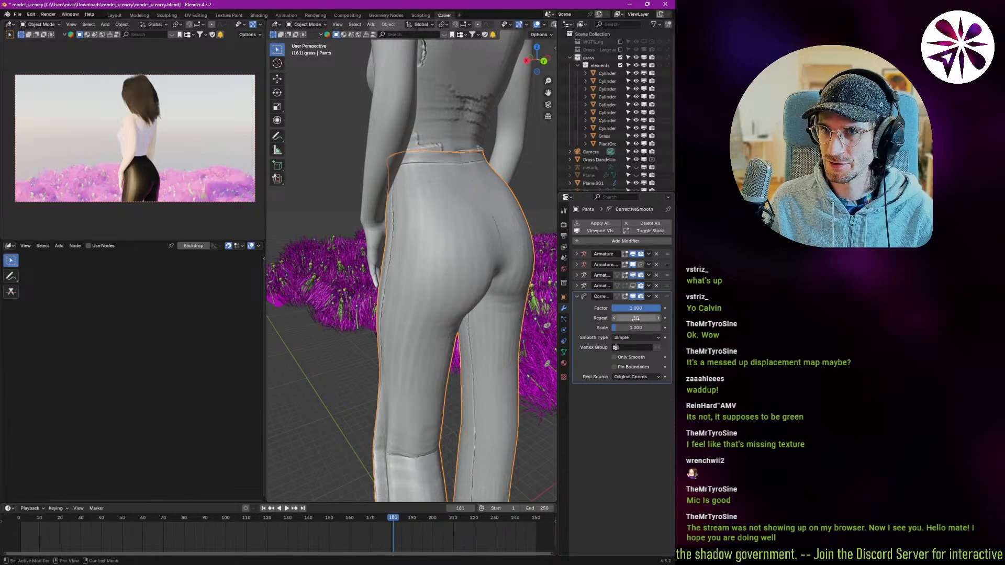
middle_drag(523, 335, 550, 340)
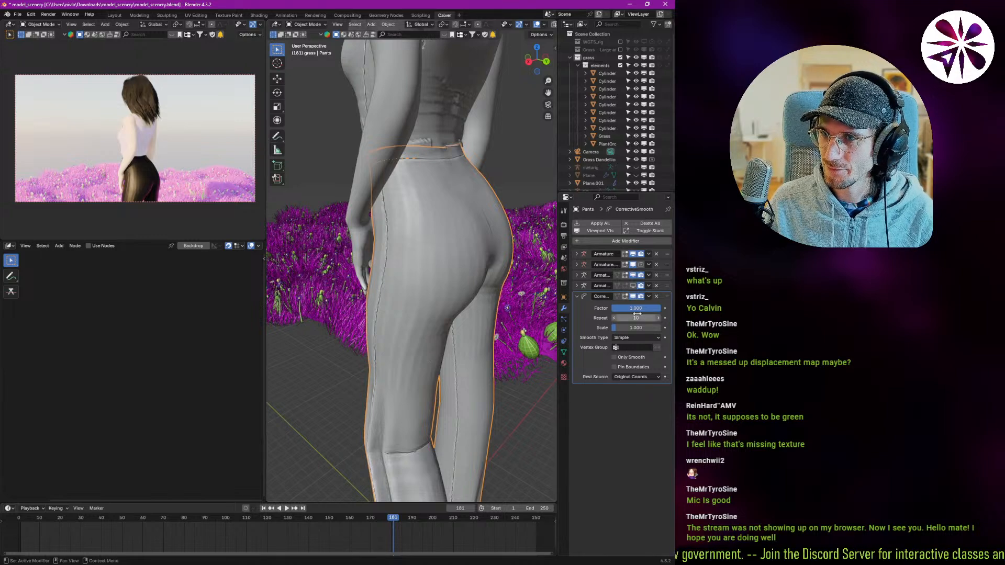
- Inspect the pants' mesh density in Edit Mode and return to Object Mode
scroll(393, 265, up, 5)
key(ctrl+Tab)
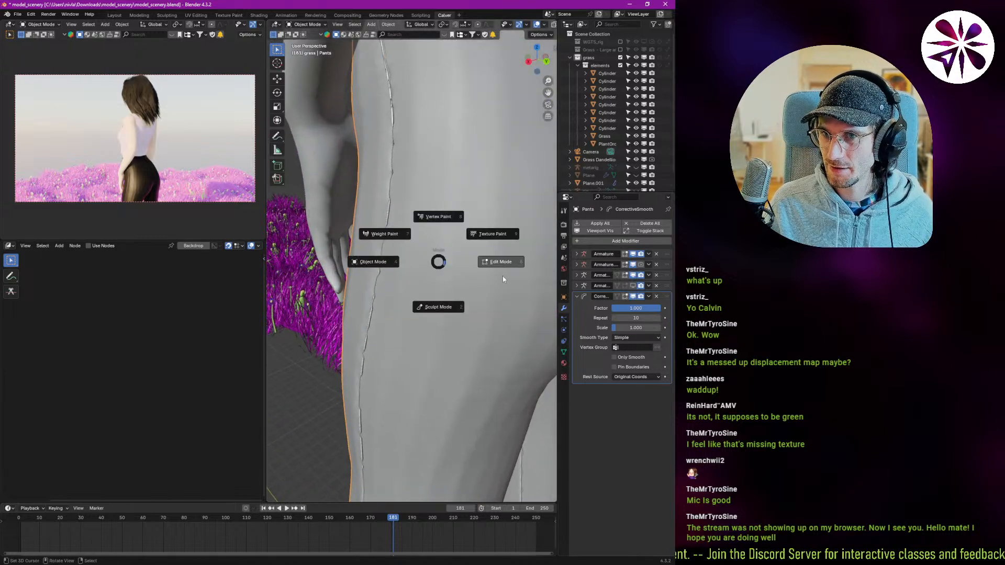
click(496, 280)
scroll(444, 303, down, 5)
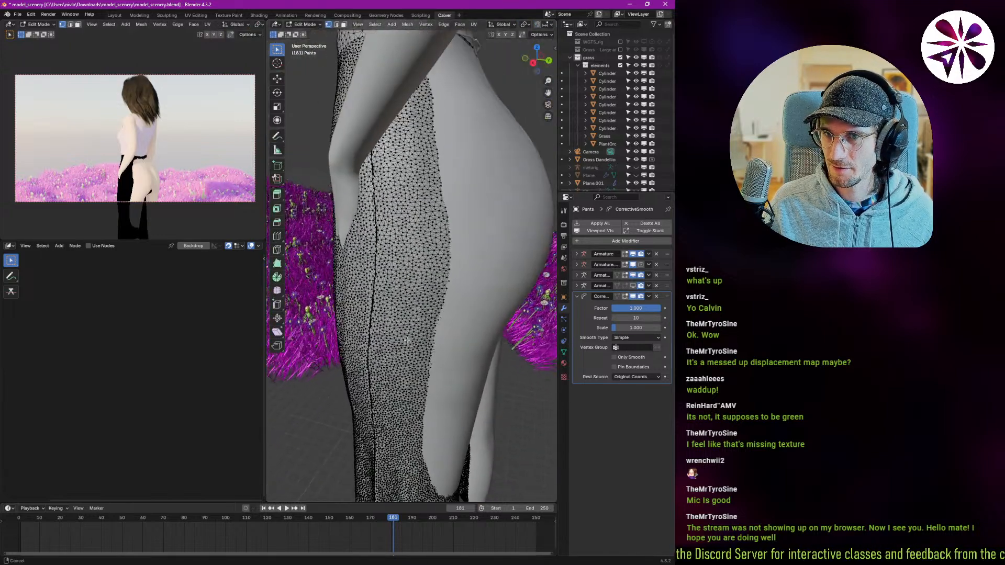
scroll(412, 327, up, 4)
key(ctrl+Tab)
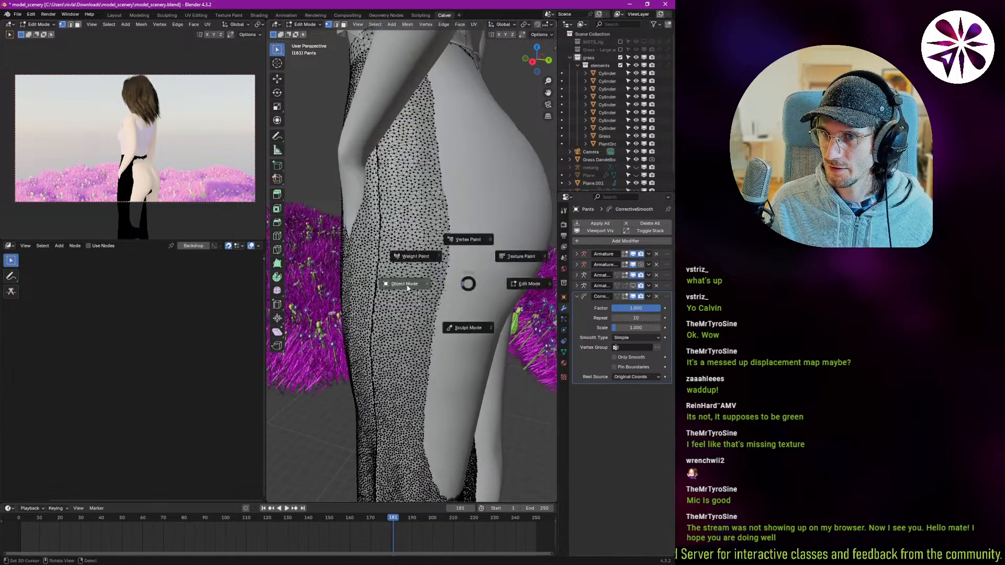
click(396, 302)
scroll(430, 293, up, 3)
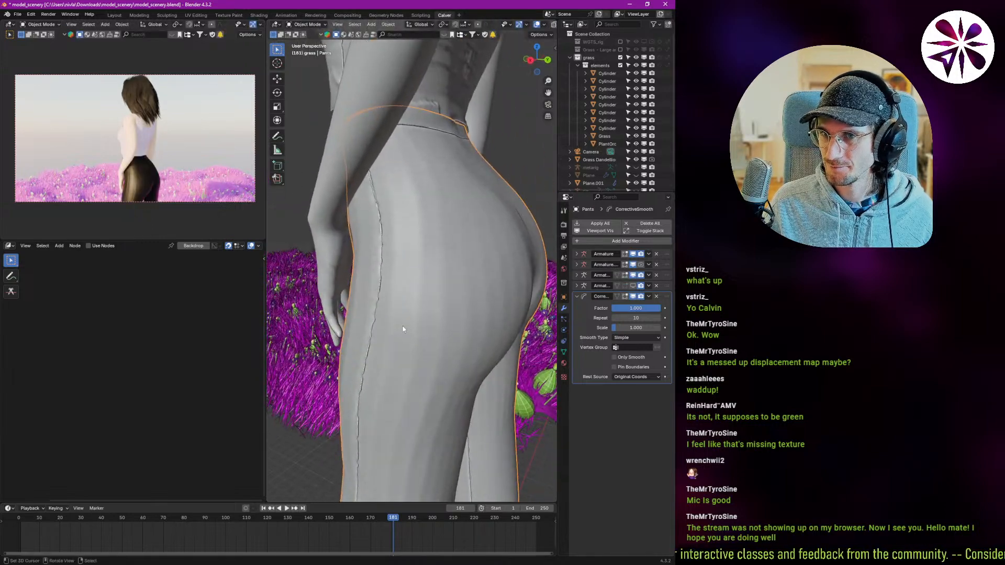
- Hide the pants' Corrective Smooth modifier in the viewport and toggle the lower Armature modifiers' display to compare the deformation up close
scroll(147, 187, up, 5)
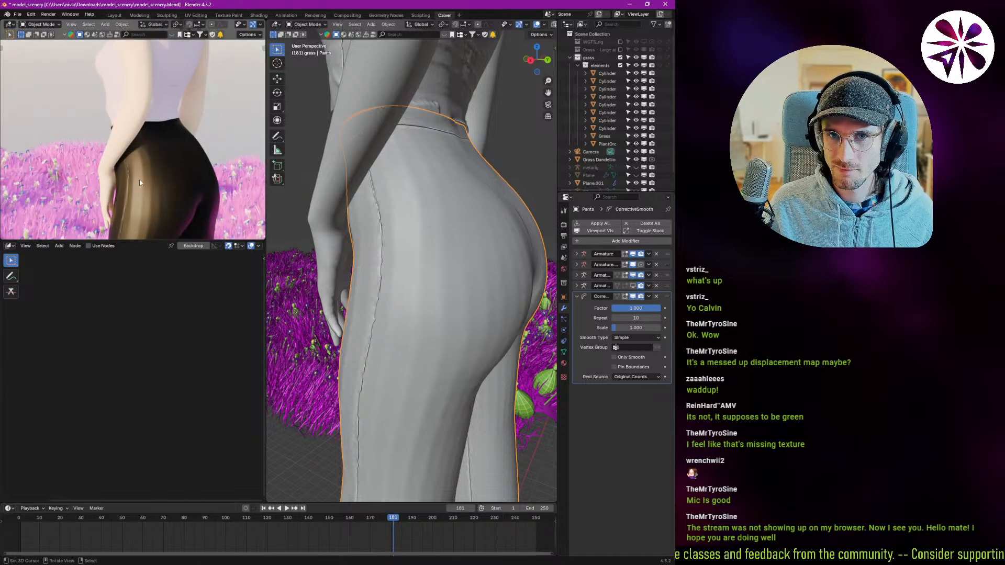
scroll(142, 186, up, 5)
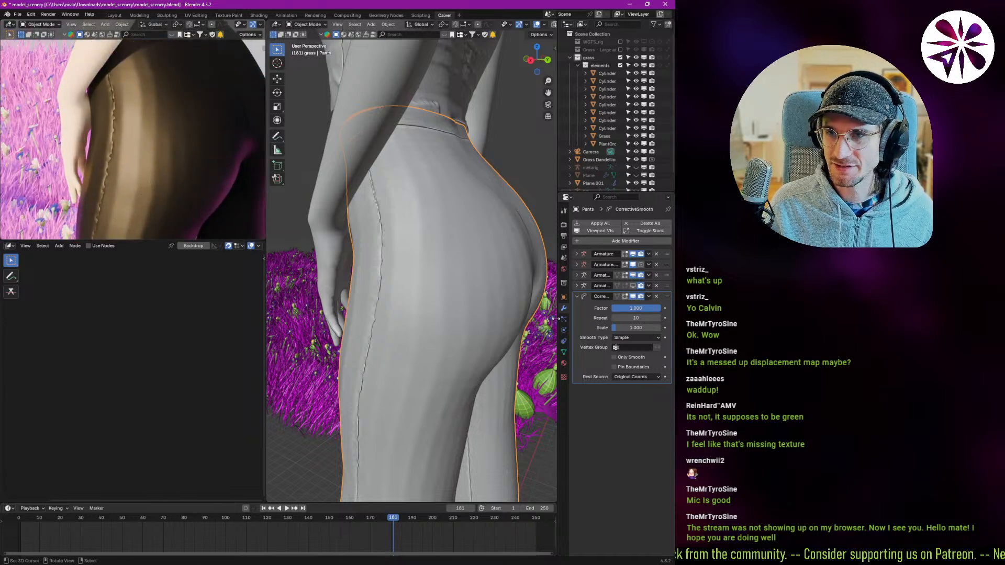
click(633, 297)
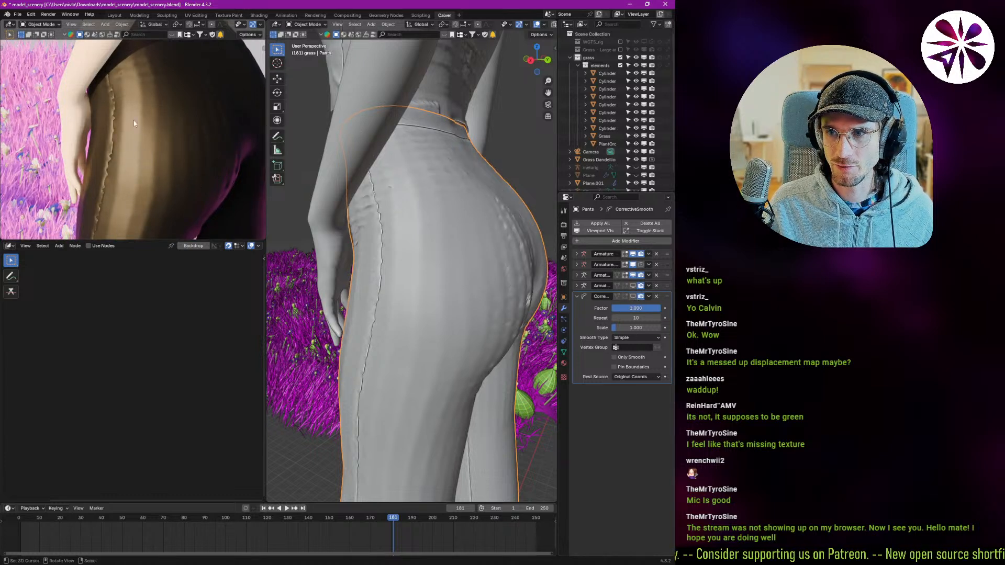
click(633, 297)
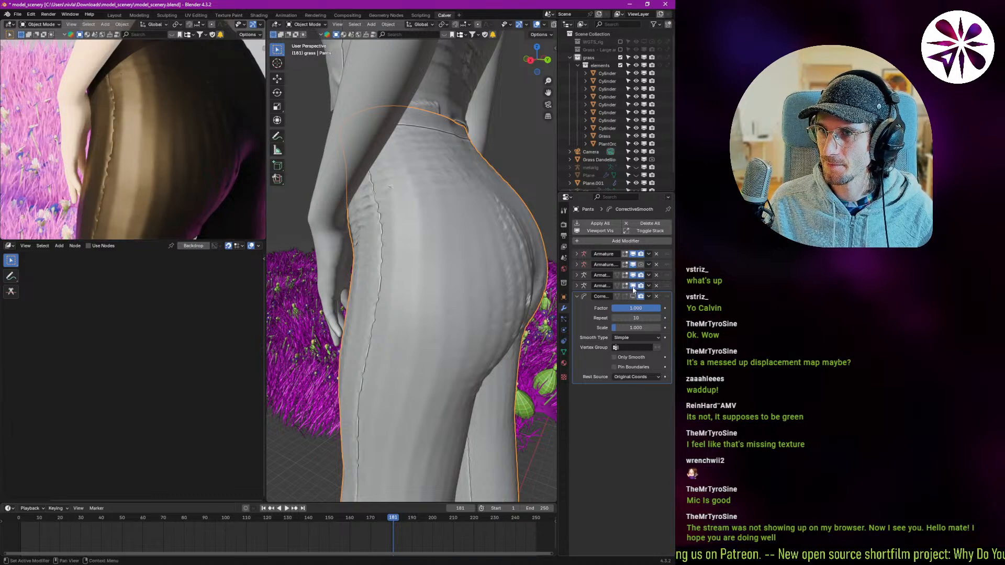
click(633, 275)
click(633, 275)
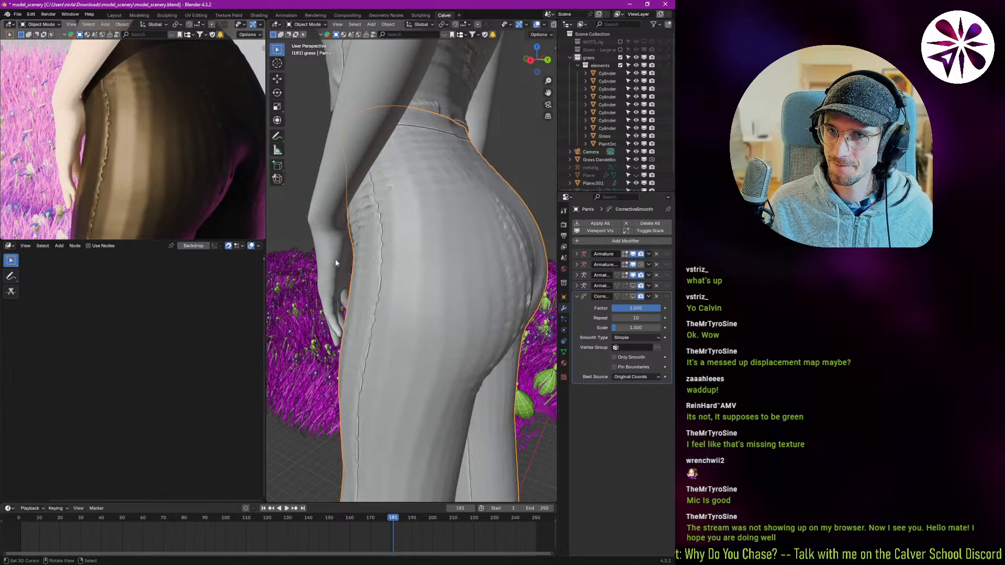
- Show the pants' Corrective Smooth modifier in the viewport again and widen the modifier properties area
middle_drag(393, 292, 310, 264)
ctrl+middle_drag(147, 137, 202, 215)
scroll(124, 139, up, 5)
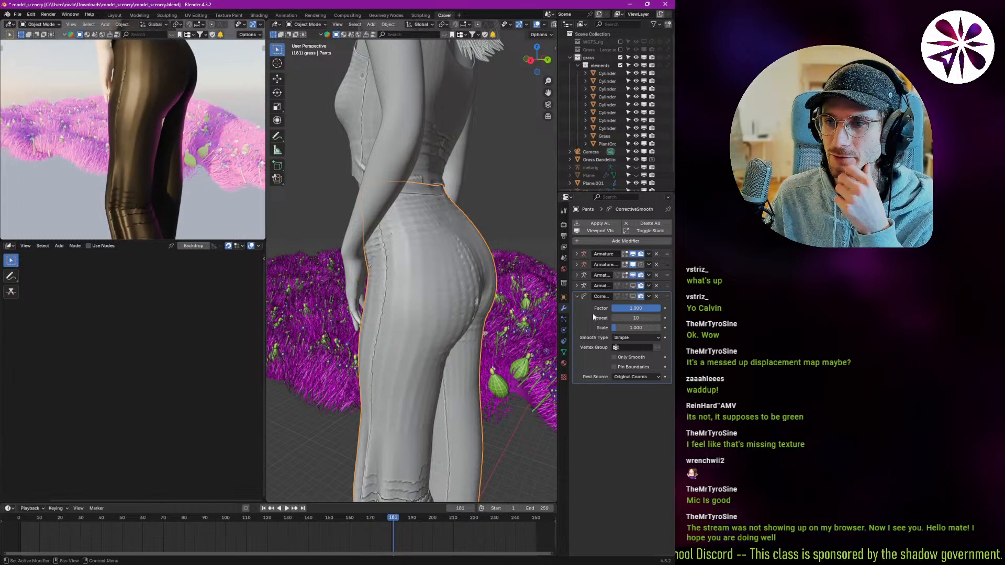
click(633, 296)
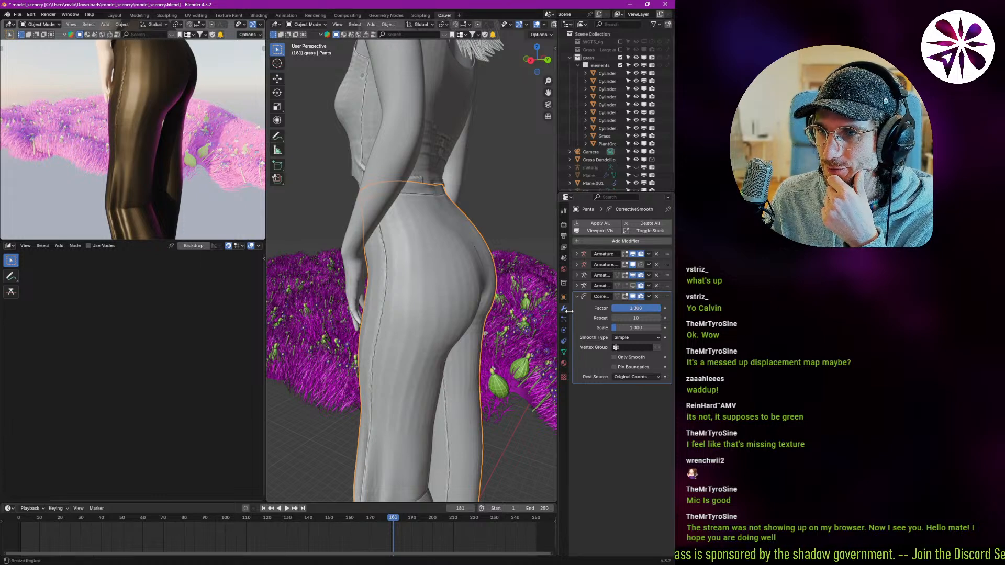
drag(558, 312, 530, 312)
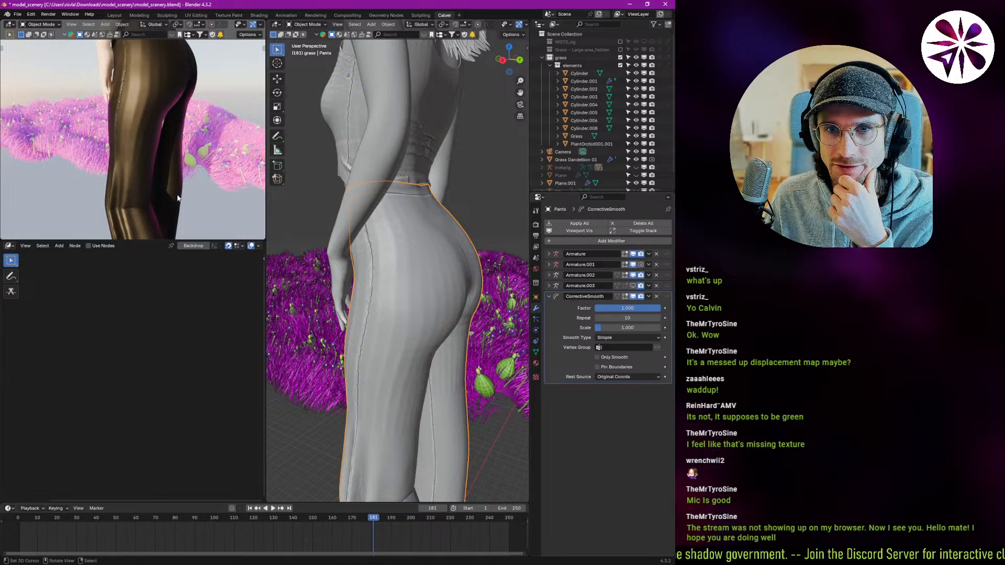
- Set the pants' Corrective Smooth factor to 0.5 and check the hips, knees and waist
shift+middle_drag(374, 390, 382, 360)
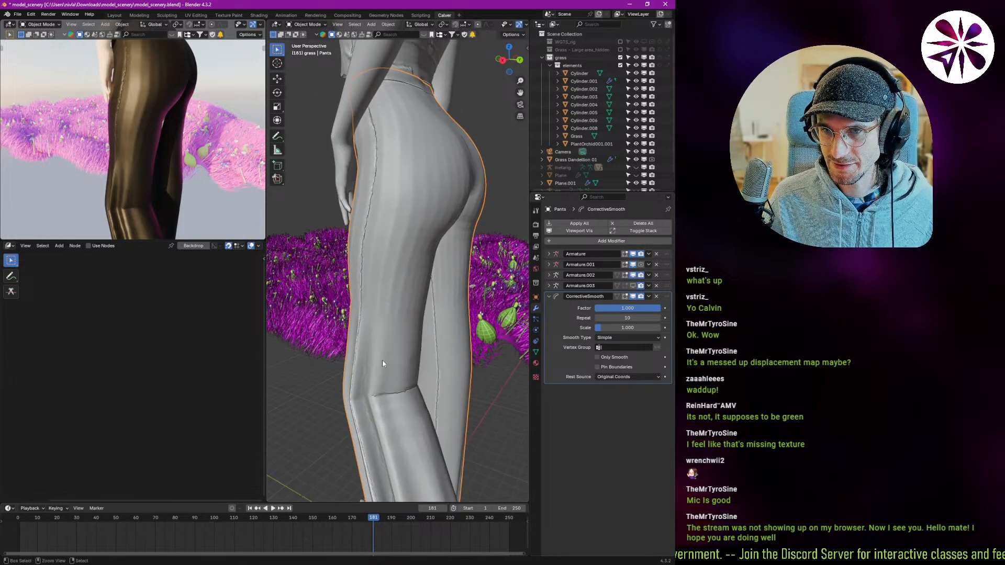
click(628, 309)
text(.5)
key(Return)
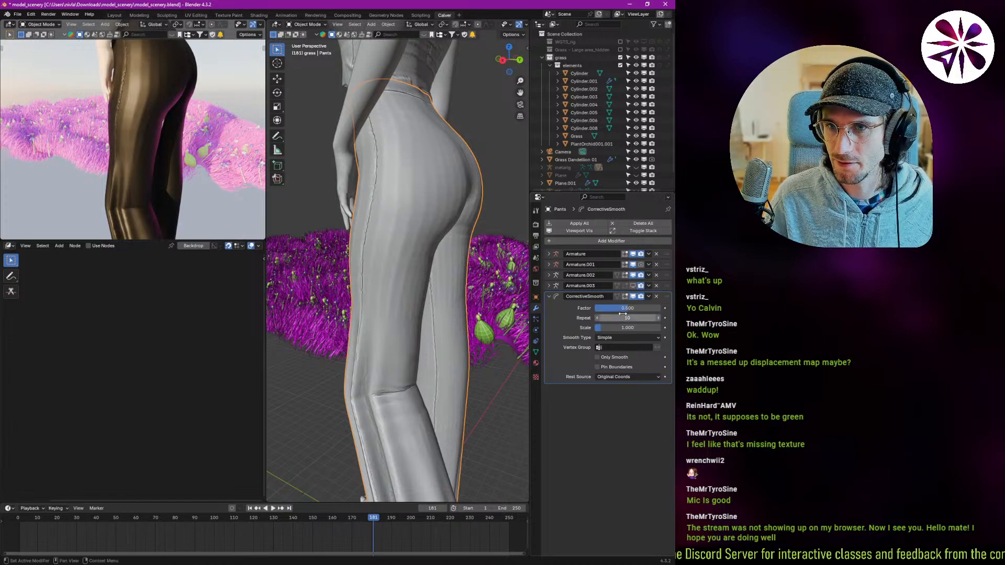
mouse_move(367, 246)
middle_down()
mouse_move(369, 229)
mouse_move(384, 238)
middle_up()
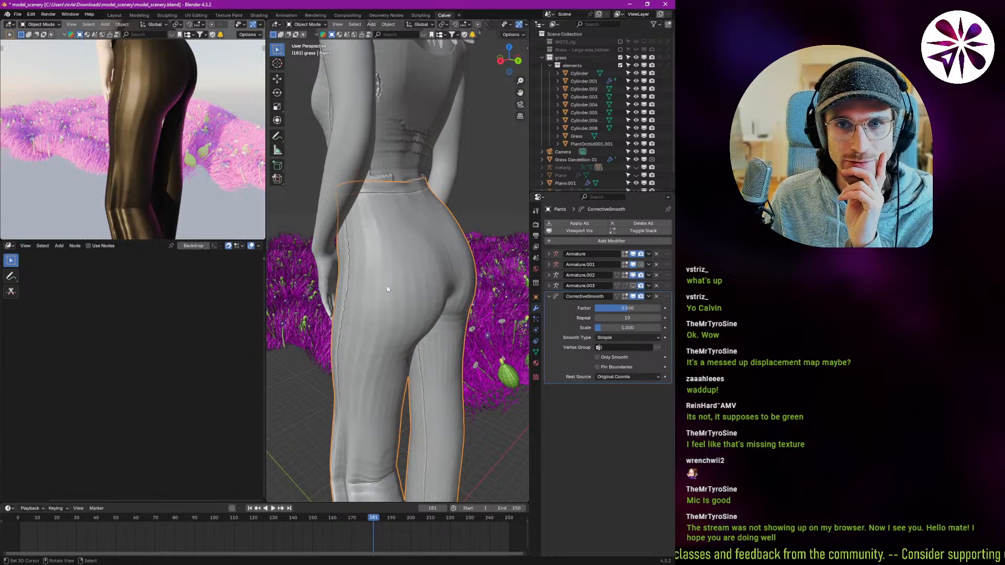
shift+middle_drag(393, 194, 375, 309)
middle_drag(374, 309, 353, 309)
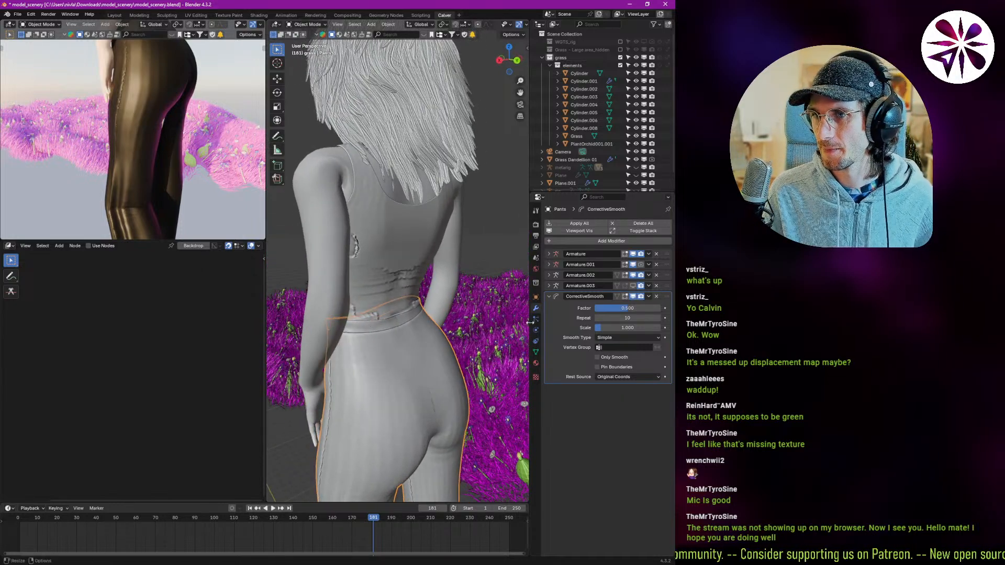
- Remove the Corrective Smooth modifier from the pants and examine the uncorrected creases around the hips and knees
click(656, 297)
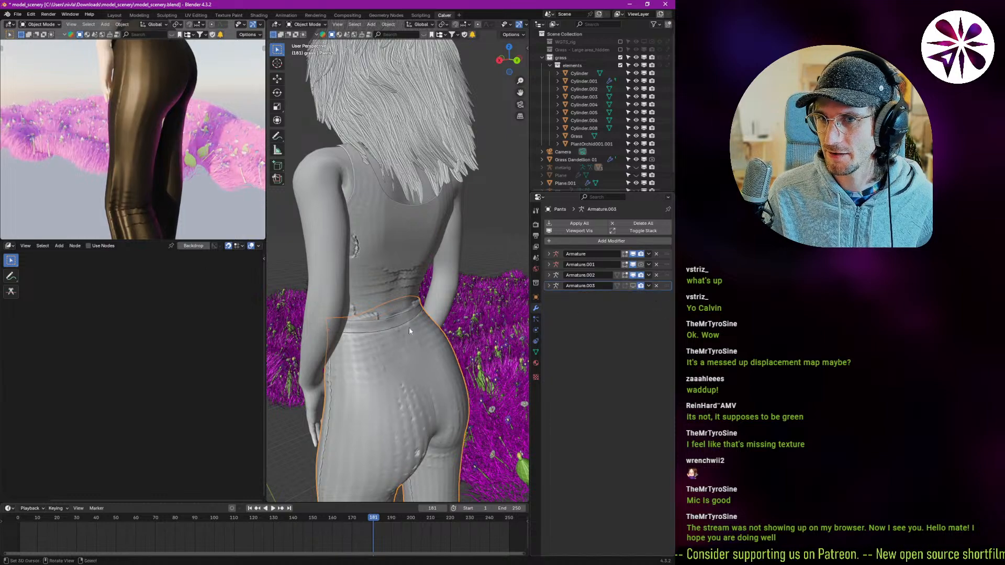
shift+middle_drag(367, 335, 394, 276)
scroll(385, 319, down, 1)
shift+middle_drag(377, 357, 341, 346)
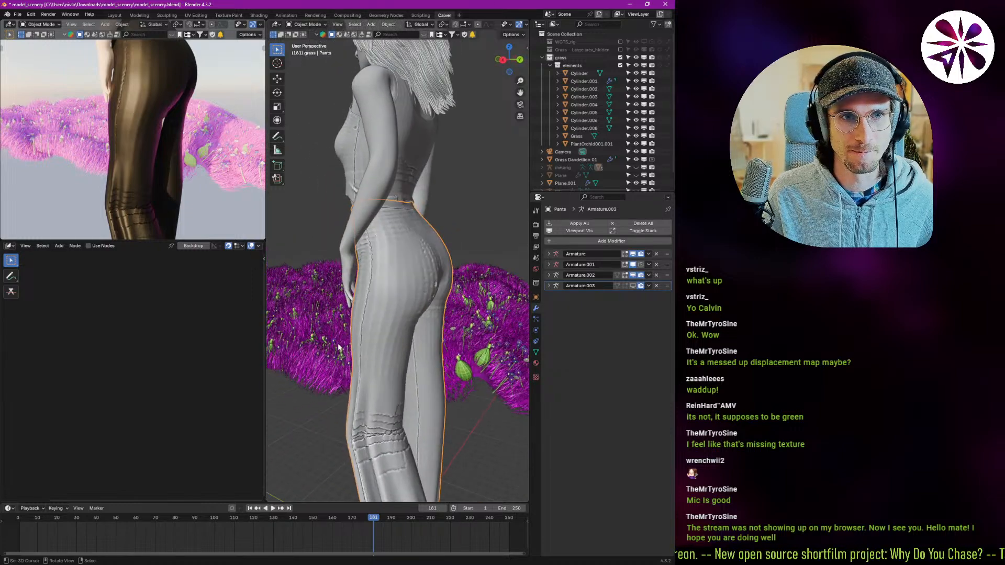
middle_drag(358, 291, 429, 298)
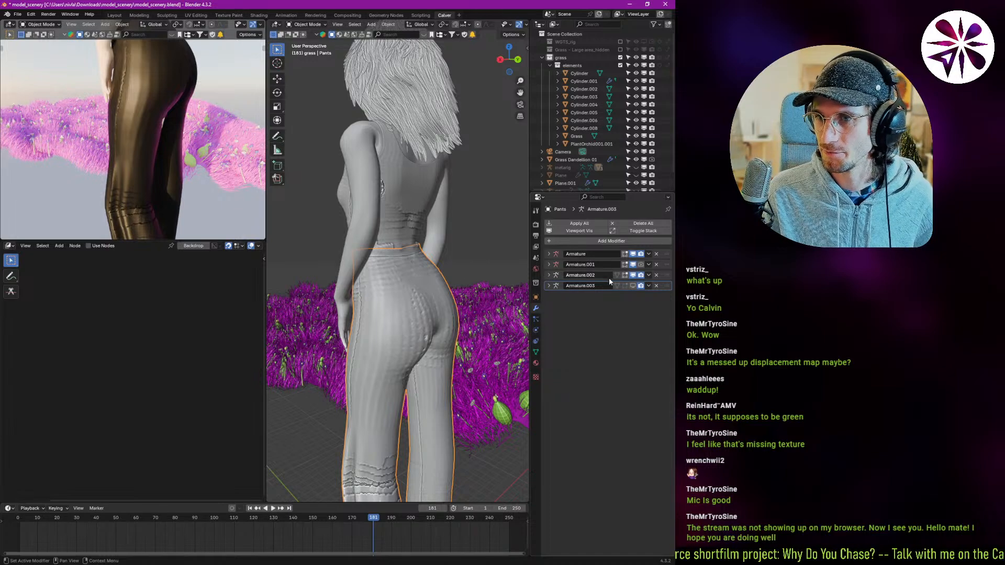
- Show the pants' Armature.003 modifier in the viewport and return the rendered preview to the camera view
middle_drag(584, 112, 582, 90)
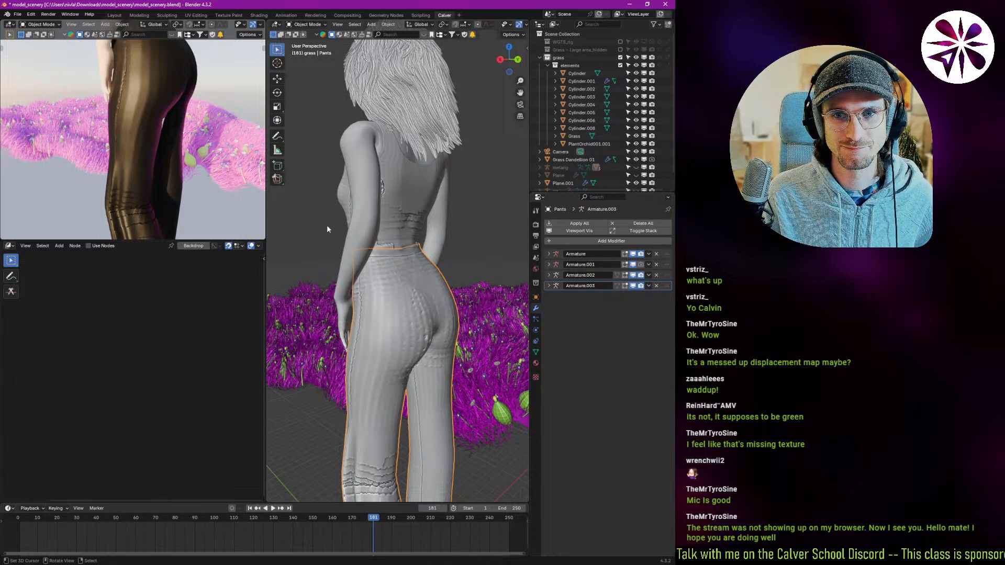
shift+middle_drag(155, 103, 132, 220)
scroll(149, 161, down, 2)
key(KP_0)
scroll(131, 218, down, 3)
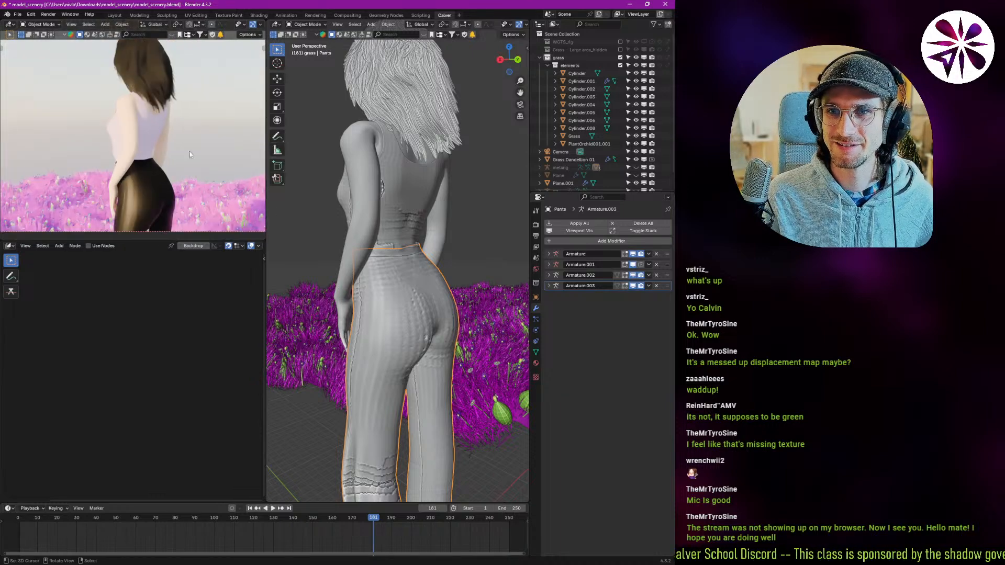
- Select the shirt and add a Corrective Smooth modifier to it
middle_drag(350, 231, 320, 233)
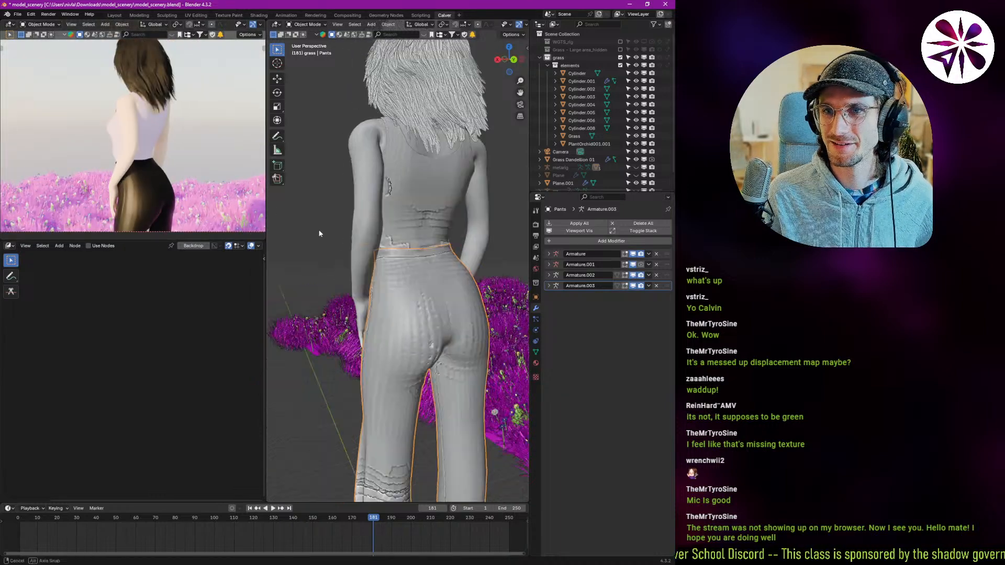
scroll(404, 212, up, 5)
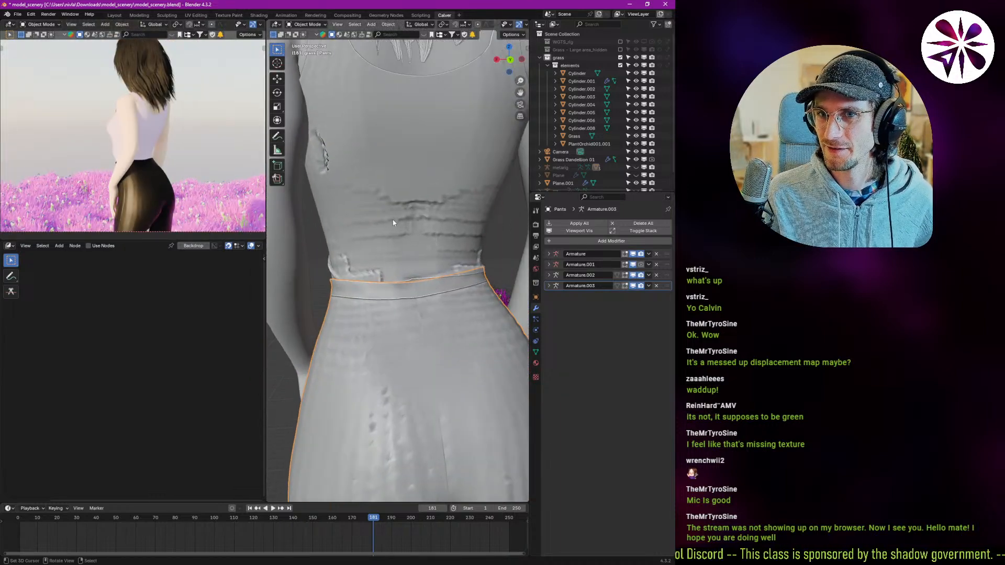
click(403, 225)
scroll(403, 225, down, 4)
click(571, 240)
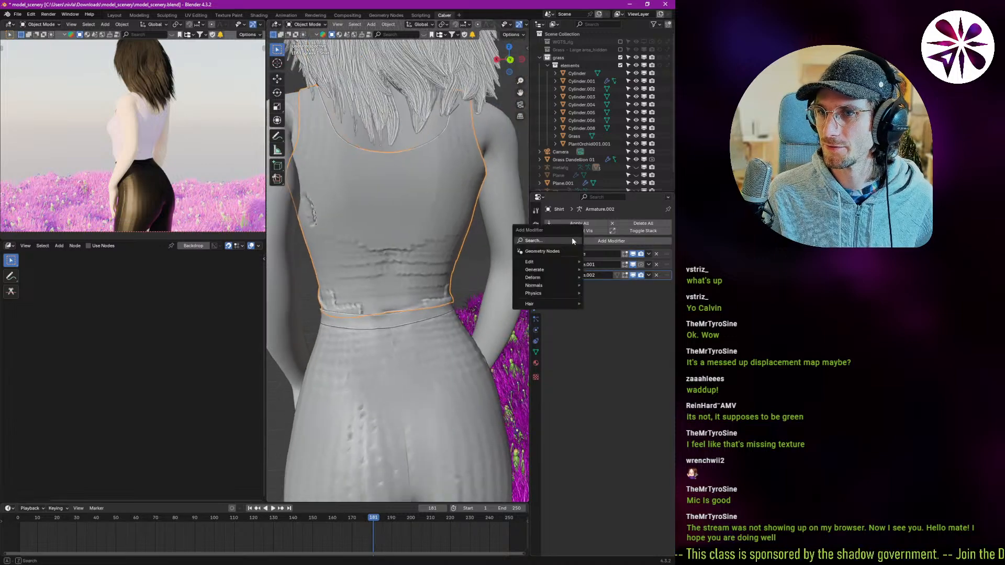
click(567, 235)
text(smooth)
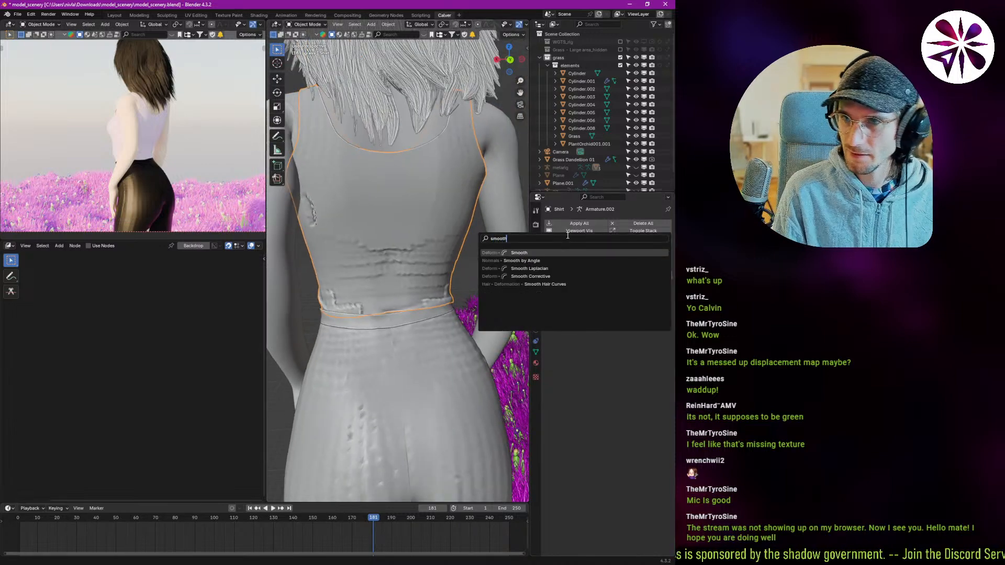
key(Down)
key(Down)
key(Down)
key(Return)
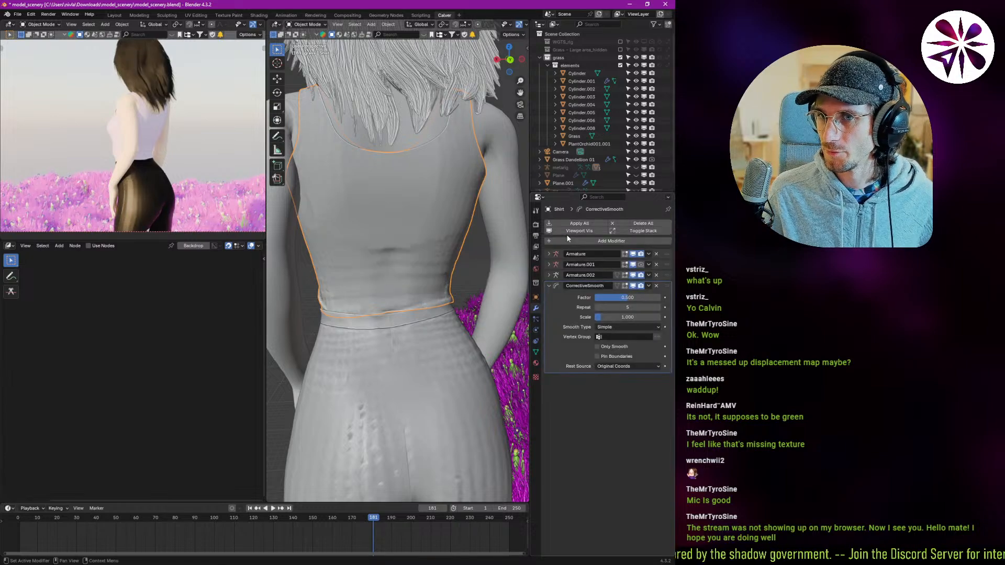
- Set the shirt's Corrective Smooth factor to 1 and compare the shirt with and without the modifier from front, side and back
click(635, 298)
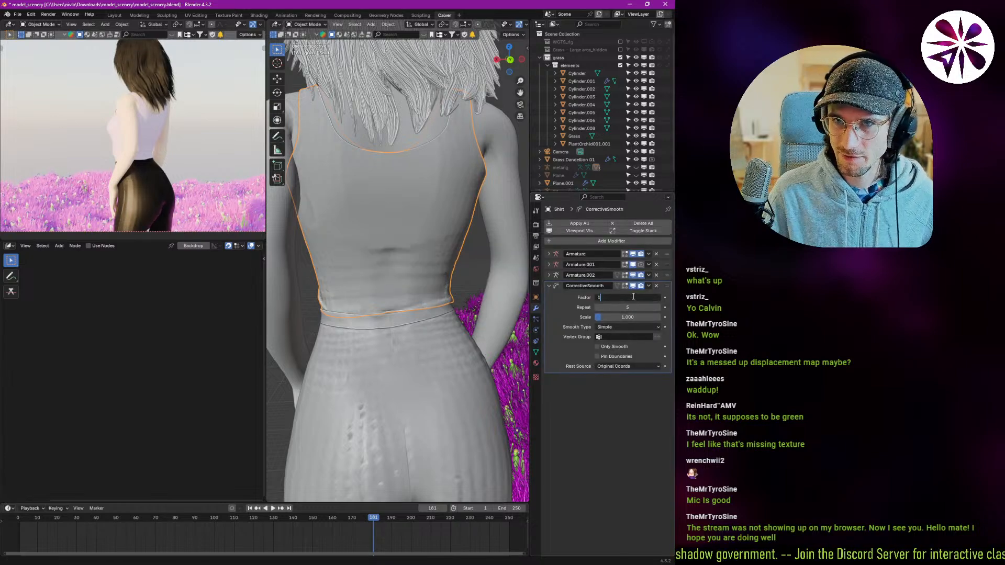
text(1)
key(Return)
middle_drag(486, 314, 390, 285)
click(633, 285)
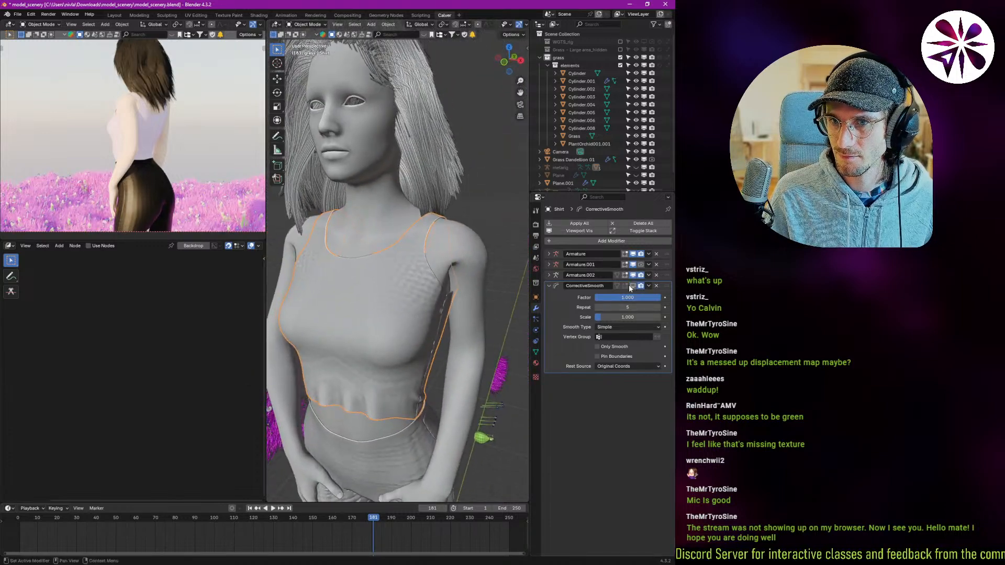
middle_drag(429, 314, 497, 316)
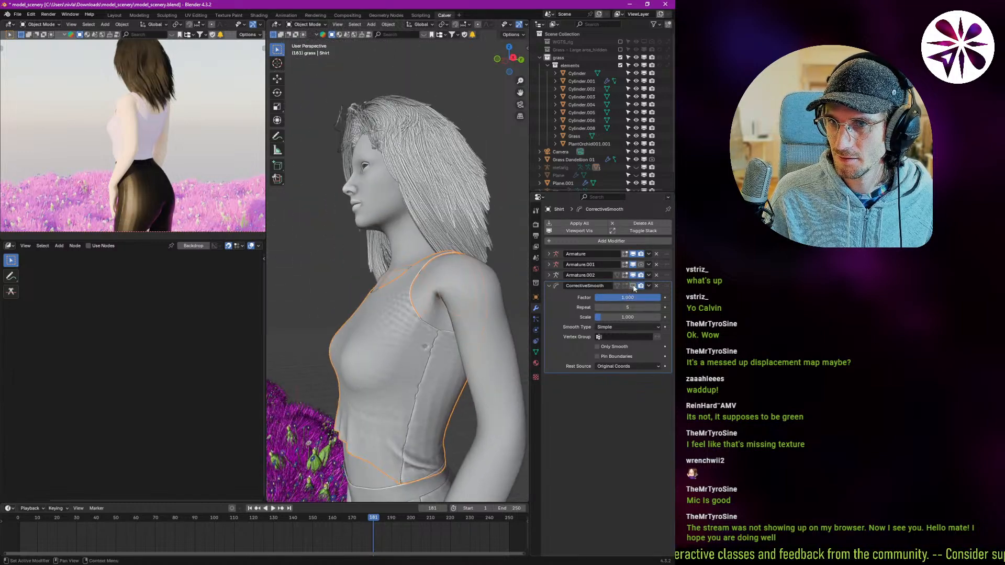
middle_drag(429, 324, 383, 333)
scroll(152, 199, down, 3)
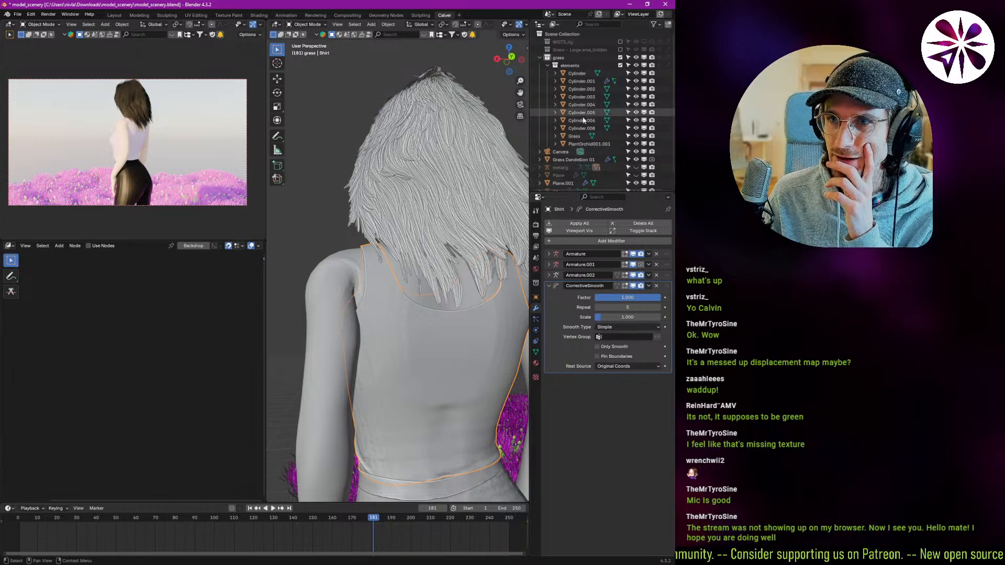
- Switch to Discord to reread the student's "Personal project" request, and return to the Blender scene
scroll(572, 136, down, 1)
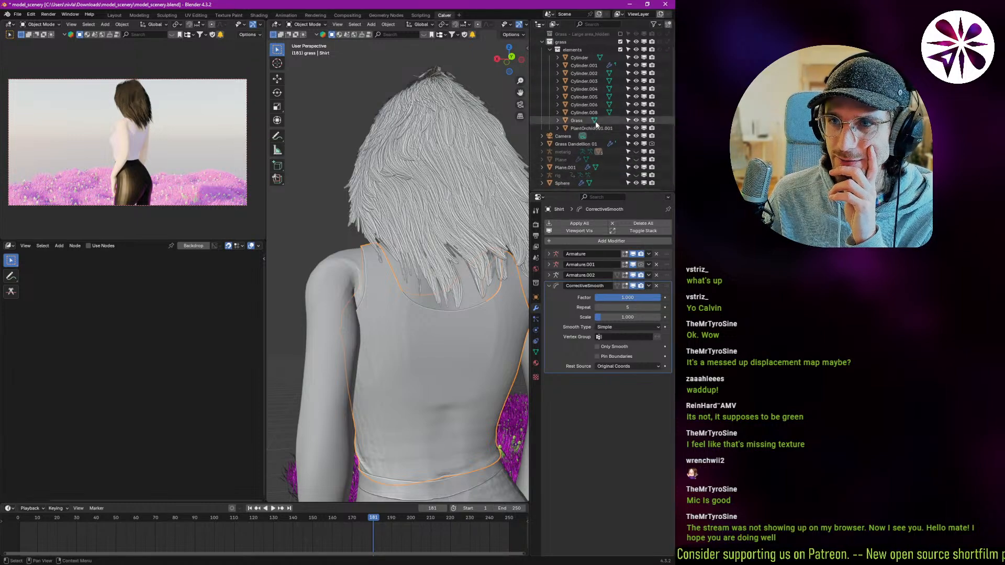
key(alt+Tab)
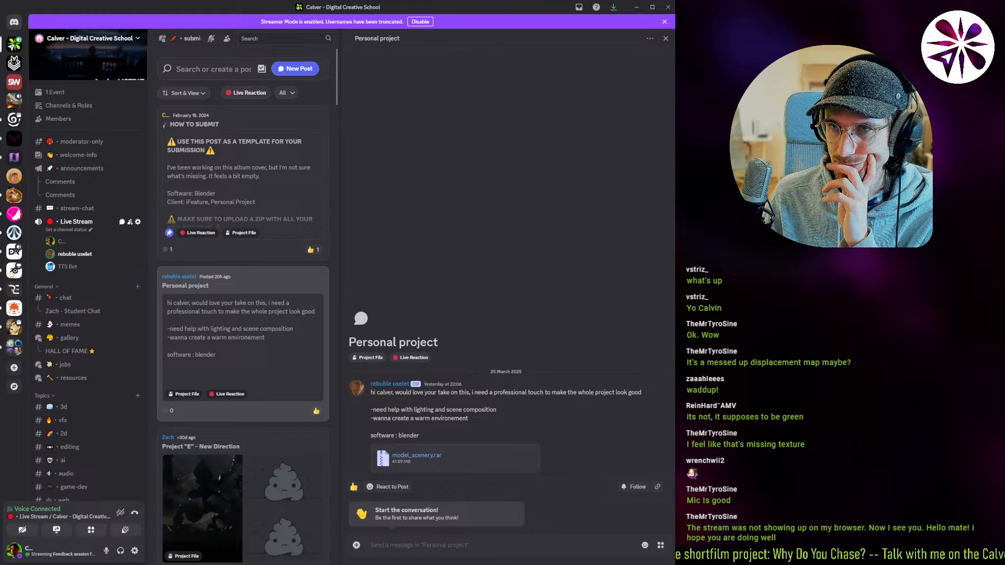
key(alt+Tab)
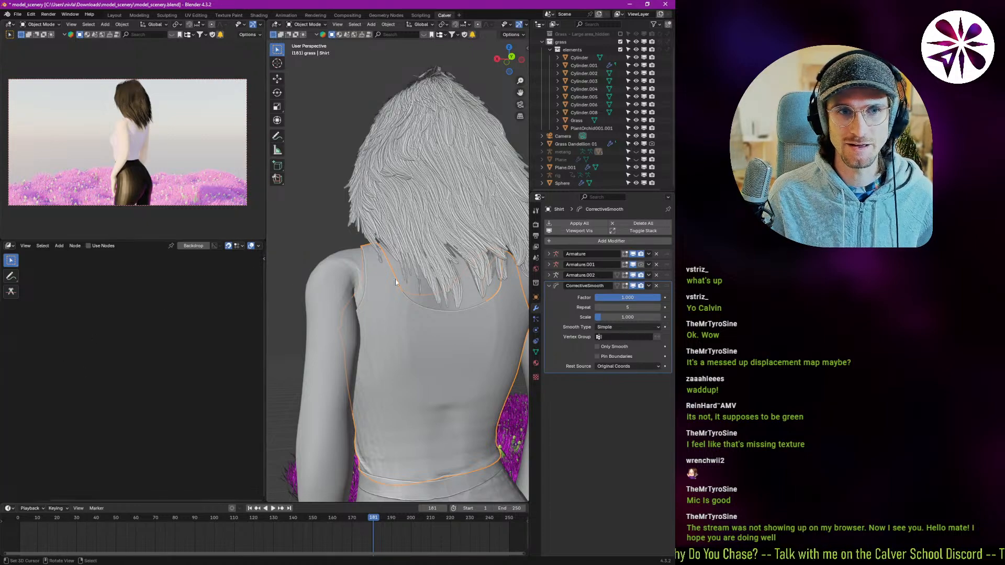
- Lower the camera with walk navigation and reframe the woman right of centre against the sky, seen from head to hips
middle_drag(405, 267, 428, 275)
scroll(381, 347, down, 4)
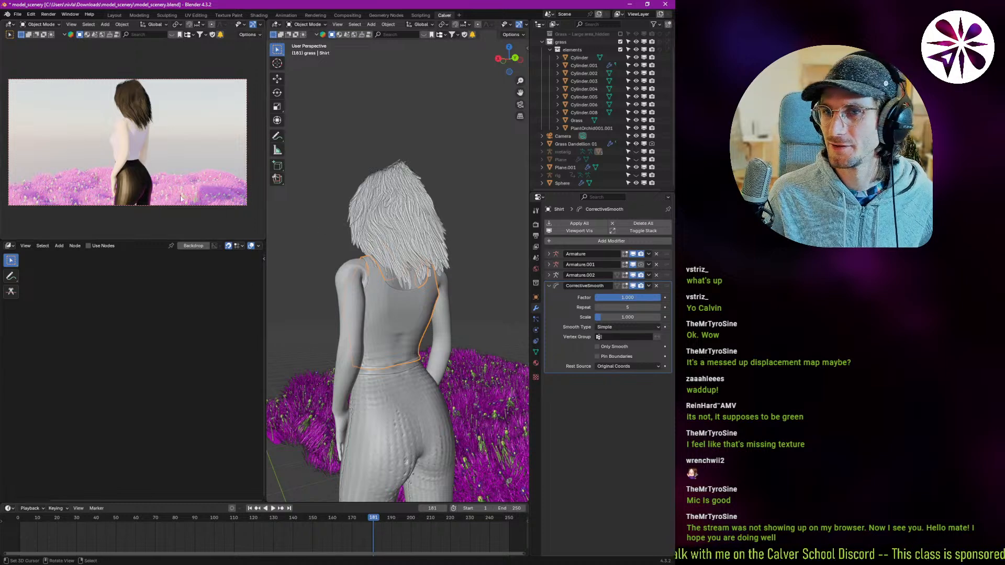
key(shift+grave)
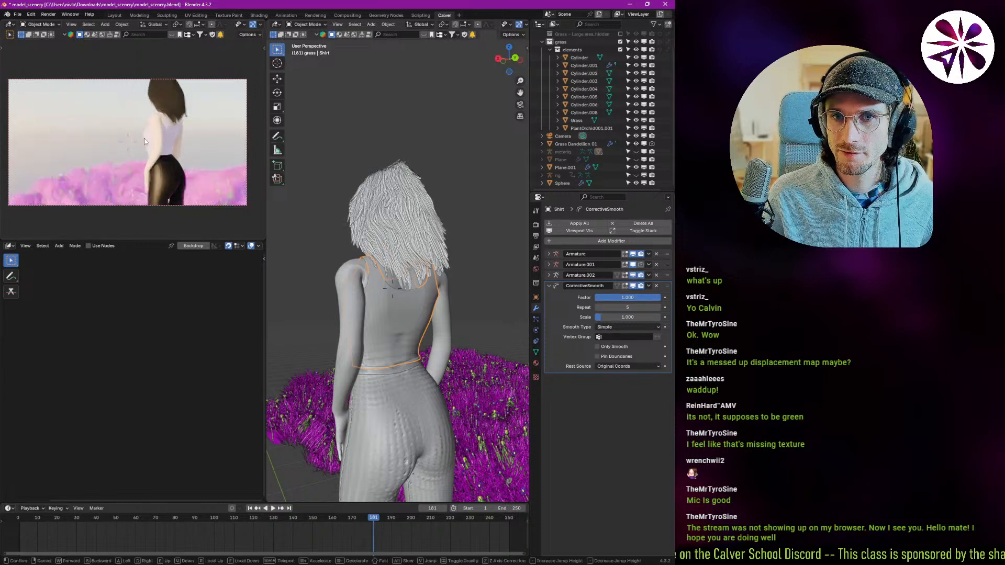
key(q)
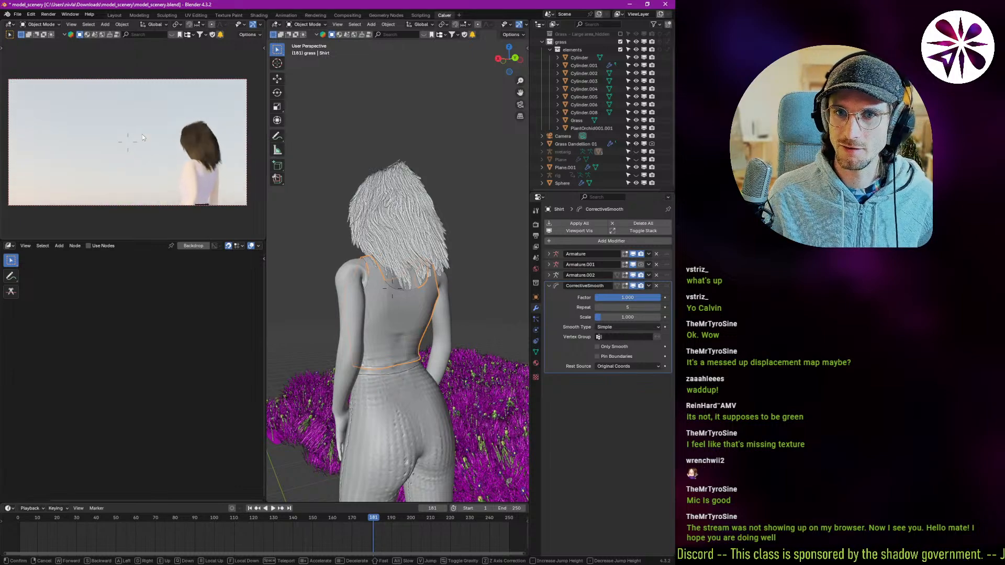
key(q)
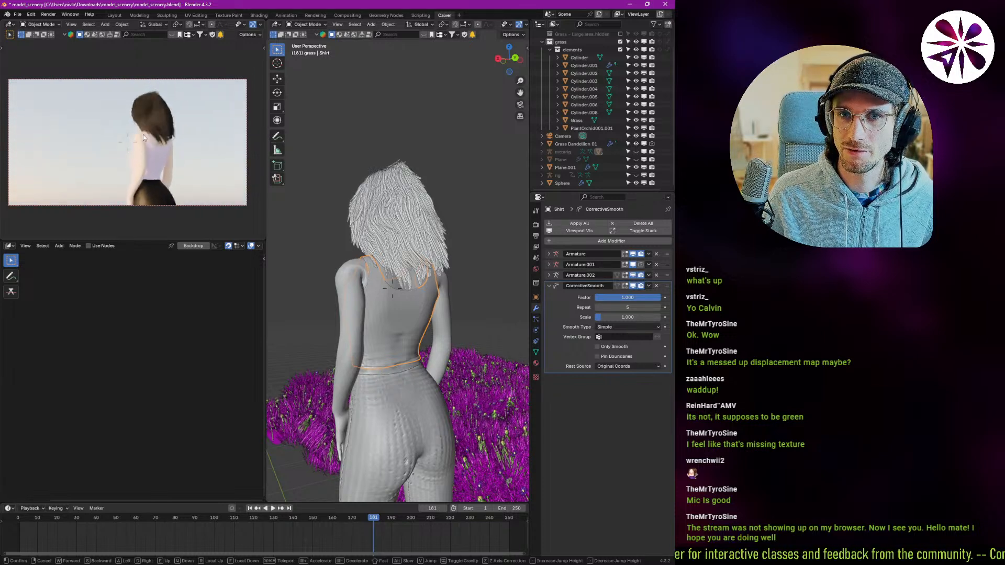
click(143, 134)
- Select the Plane.001 ground and examine its grass coverage and terrain, temporarily hiding its particle system to view the bare surface
middle_drag(303, 245, 418, 325)
click(570, 167)
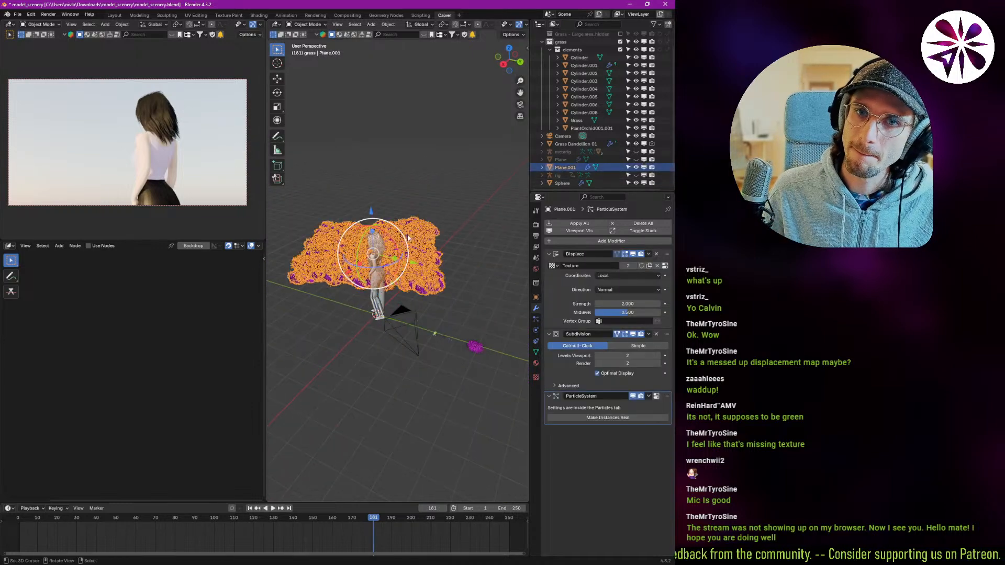
scroll(363, 293, up, 5)
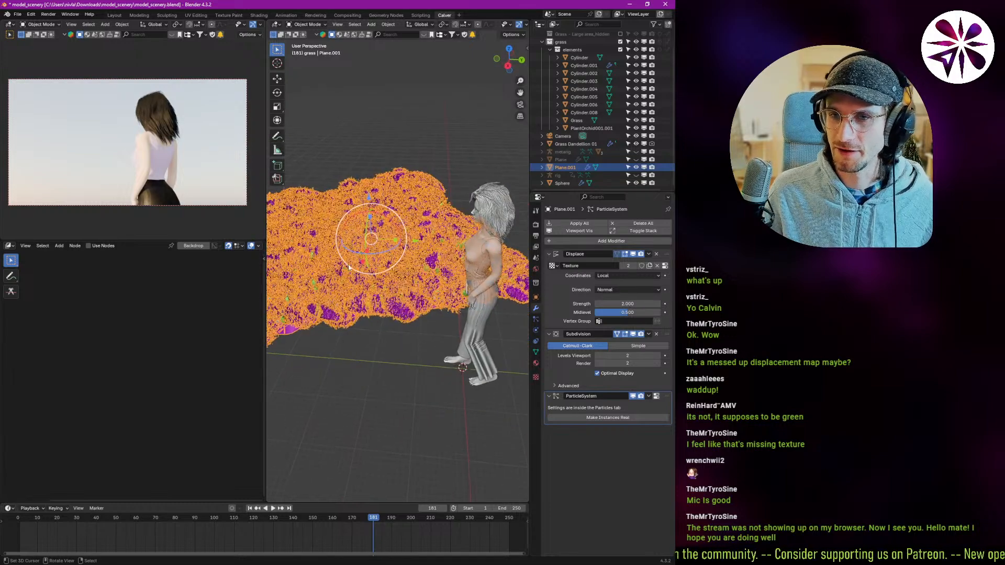
middle_drag(382, 309, 398, 330)
scroll(378, 302, up, 2)
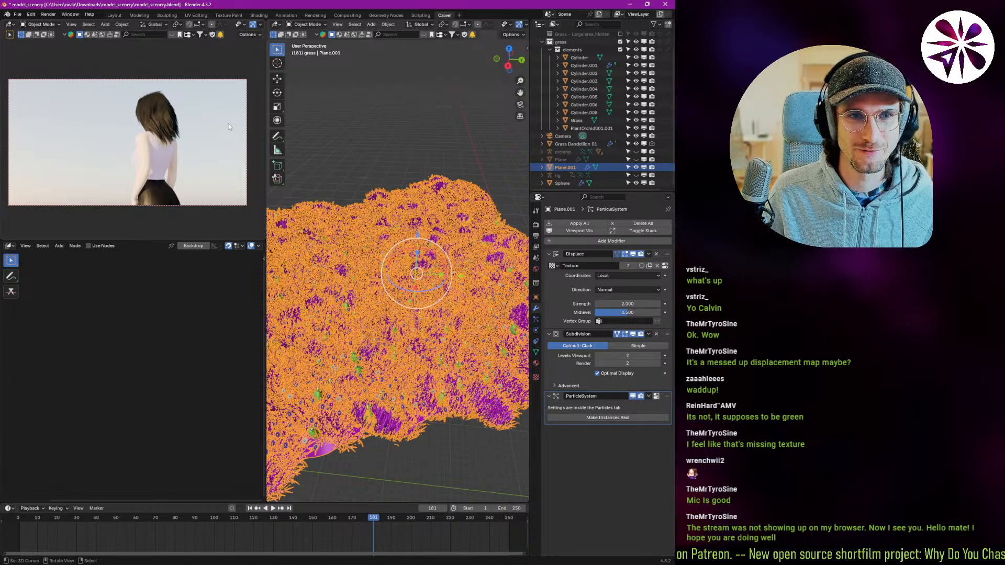
scroll(396, 290, down, 3)
middle_drag(395, 290, 403, 314)
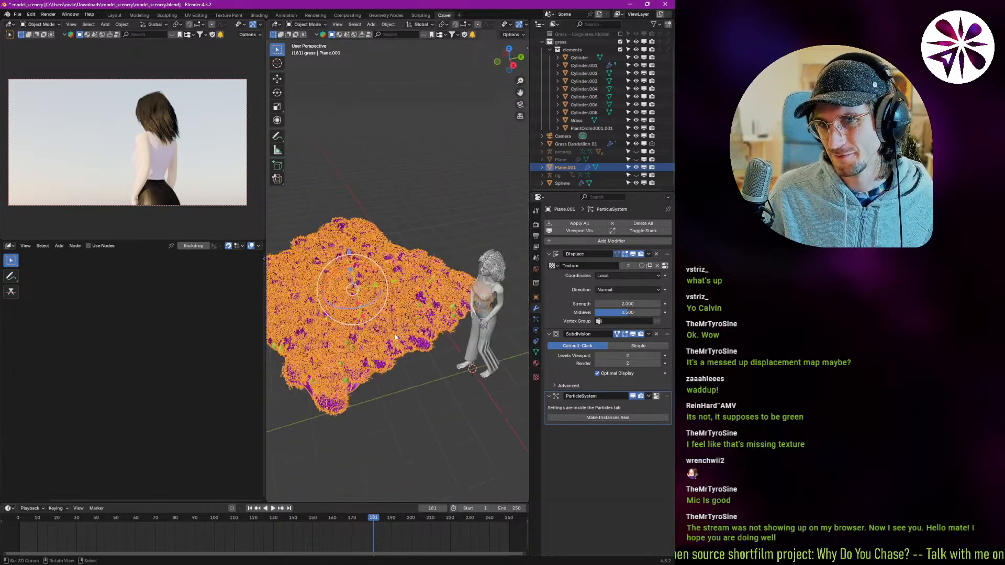
scroll(399, 302, up, 3)
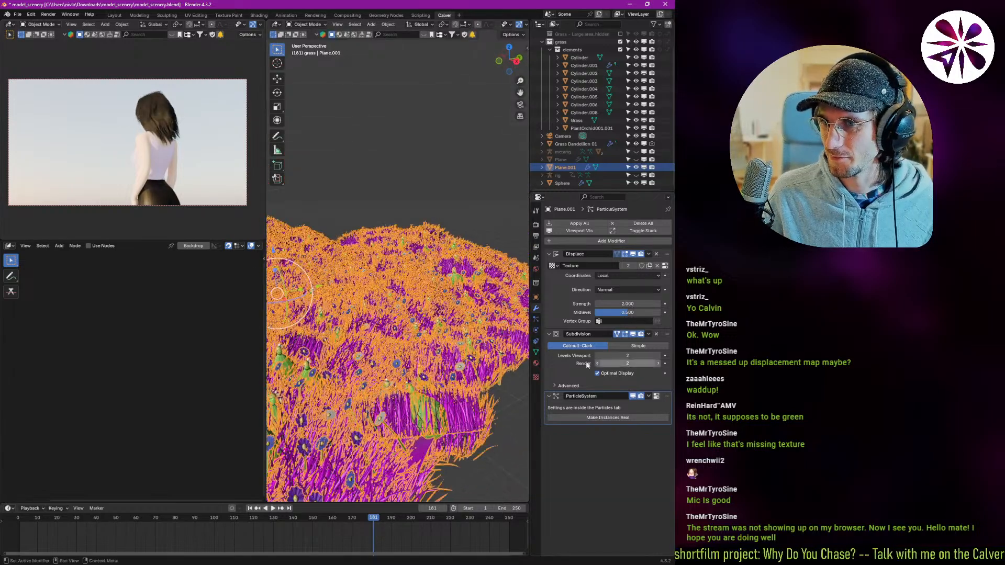
click(633, 396)
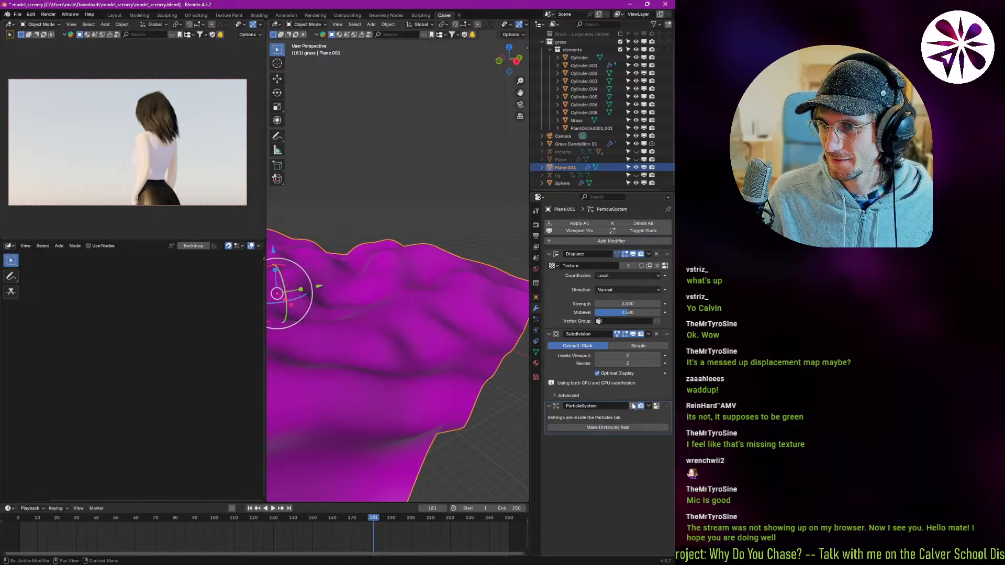
click(633, 396)
- Add a torus mesh on the floor between the character's feet
scroll(414, 343, down, 5)
middle_drag(414, 343, 367, 360)
key(shift+a)
mouse_move(367, 360)
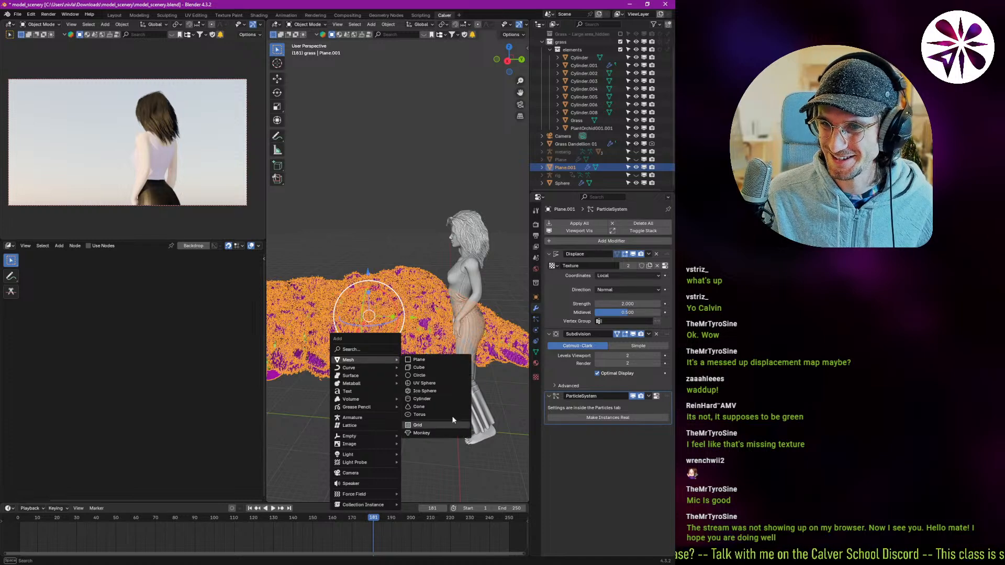
click(429, 413)
scroll(447, 428, up, 5)
middle_drag(447, 427, 427, 379)
scroll(426, 380, down, 5)
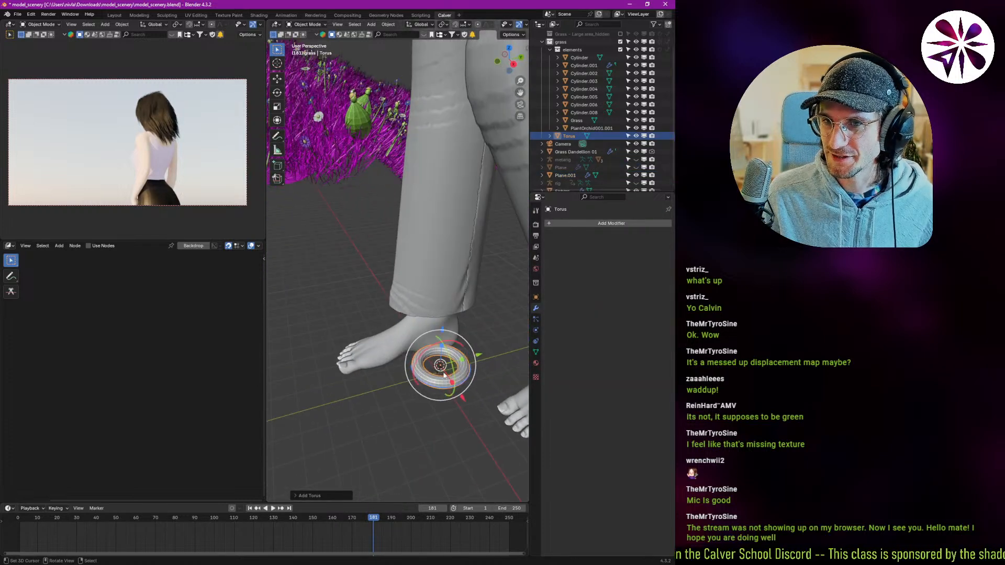
scroll(445, 254, up, 4)
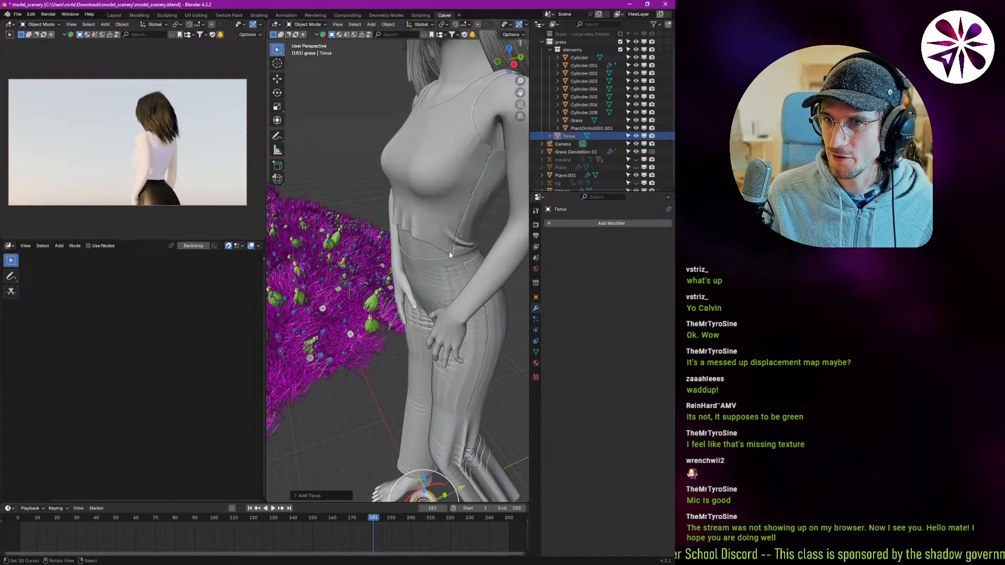
scroll(437, 454, down, 3)
scroll(417, 419, up, 8)
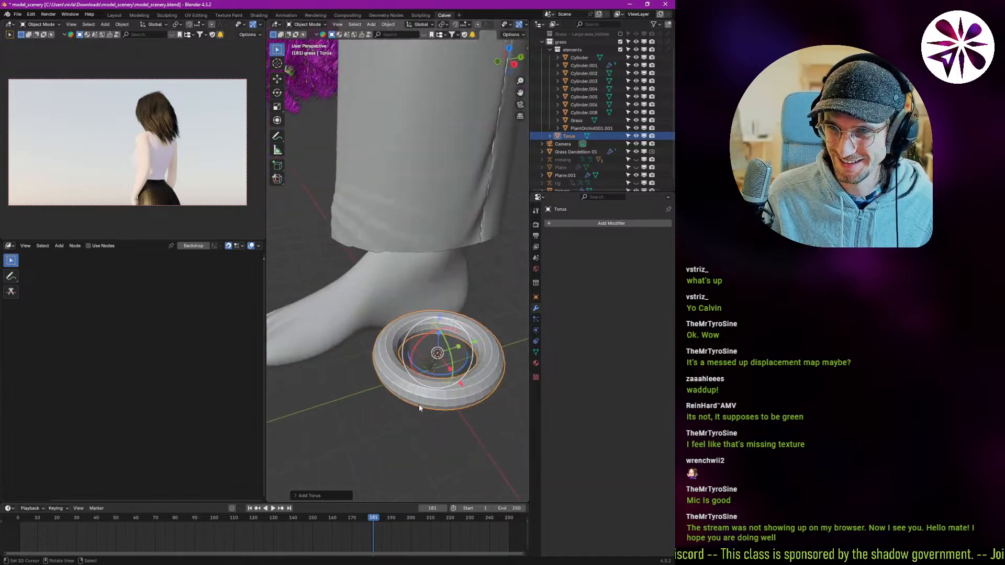
scroll(417, 396, down, 5)
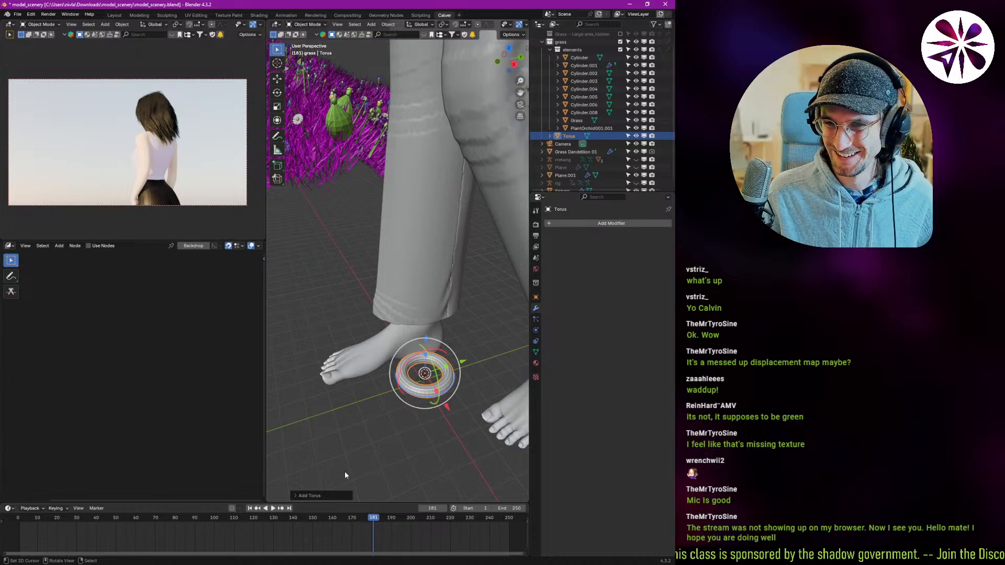
- Set the new torus to 96 major segments and 24 minor segments
click(318, 493)
click(366, 386)
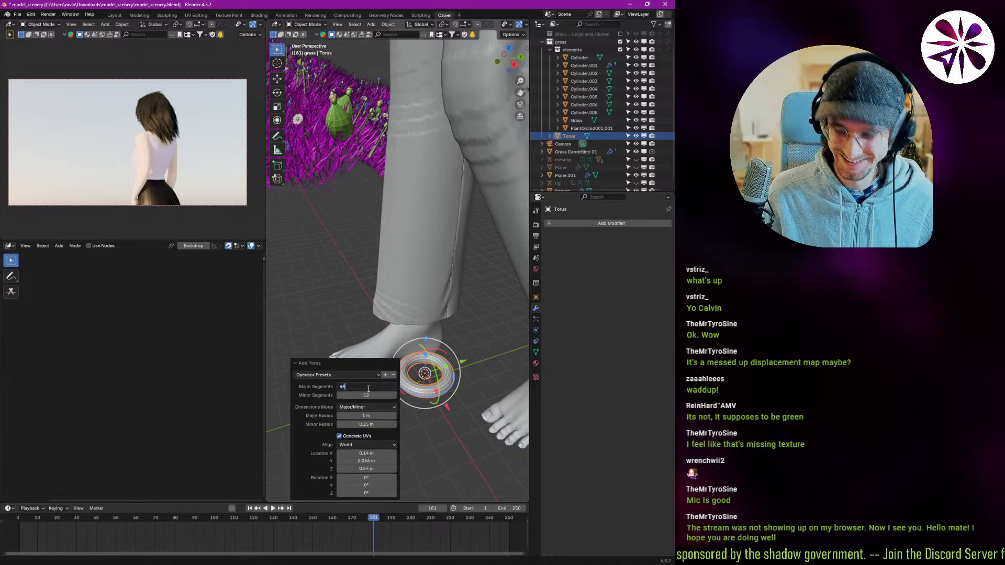
text(*2)
key(Return)
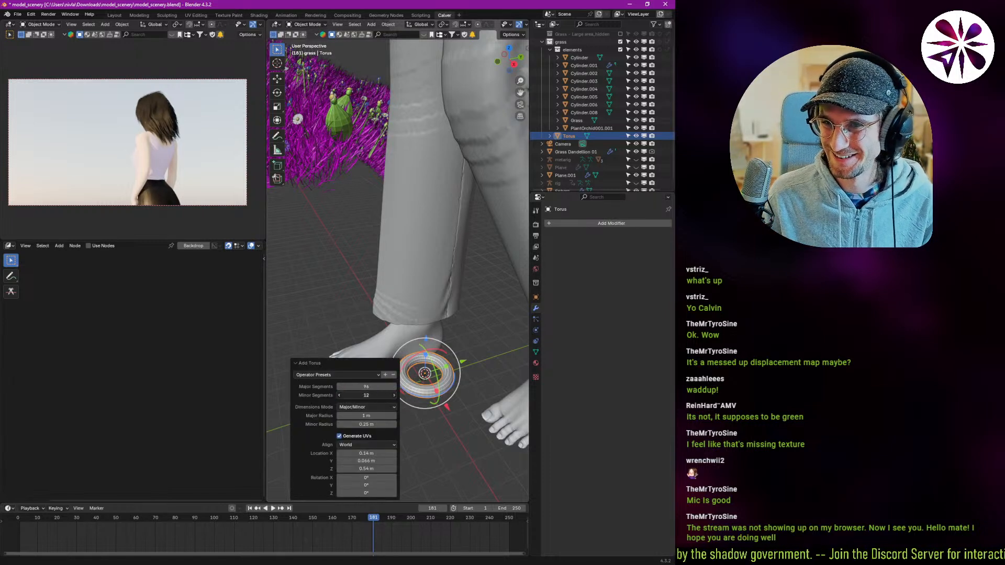
key(Return)
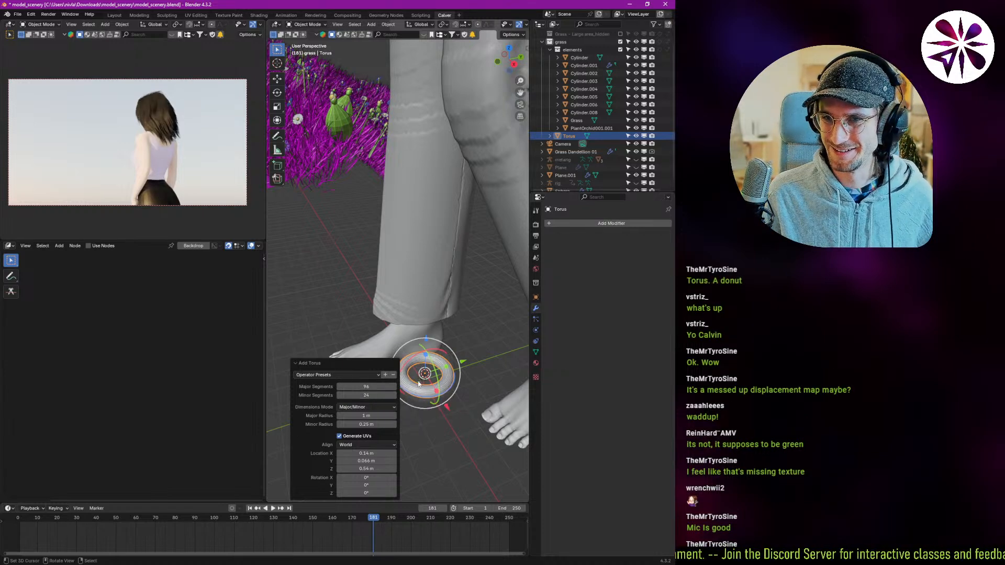
- Apply all transforms (location, rotation and scale) to the torus
scroll(413, 313, up, 5)
scroll(413, 309, down, 3)
scroll(450, 376, up, 5)
scroll(450, 373, down, 8)
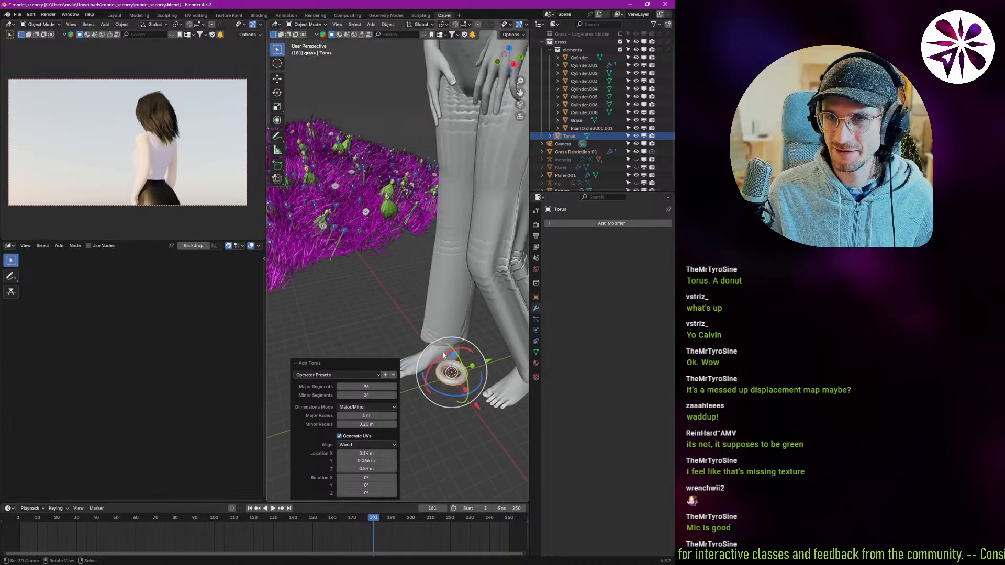
middle_drag(365, 241, 368, 279)
key(ctrl+a)
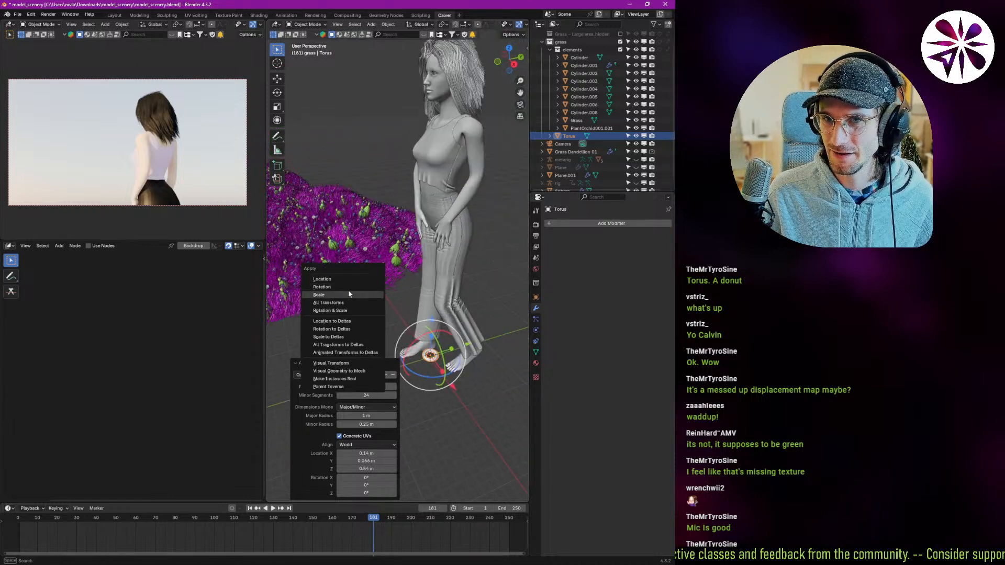
click(345, 303)
- Frame the torus and shade it smooth, keeping sharp edges
key(KP_Decimal)
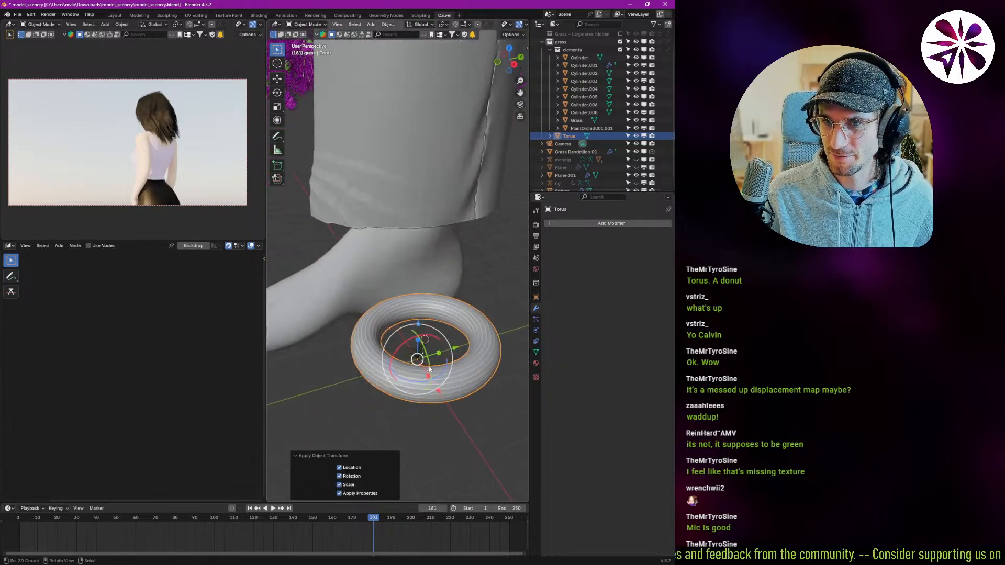
scroll(431, 381, down, 4)
right_click(420, 381)
click(419, 392)
scroll(440, 386, down, 6)
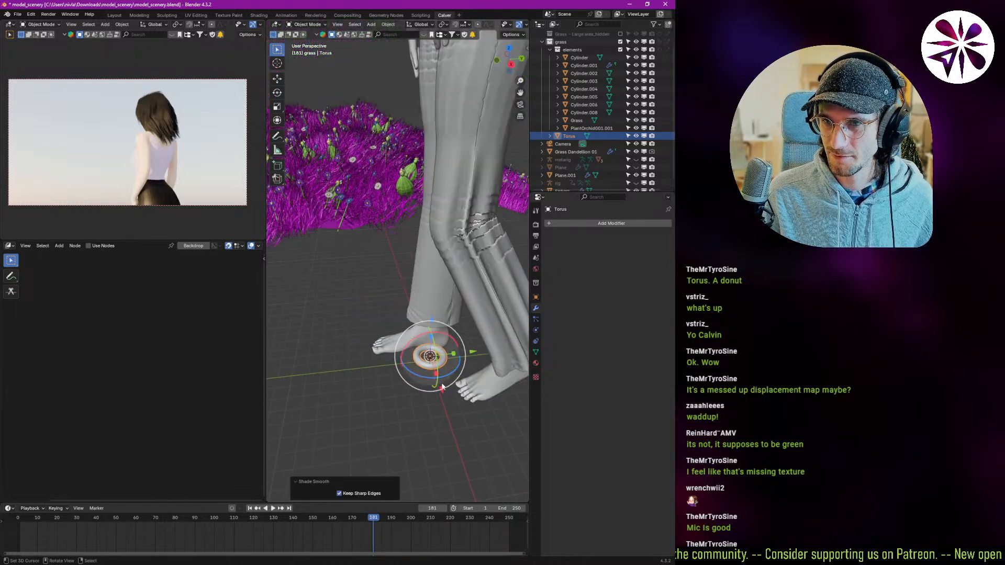
- Scale the torus up in two passes until it surrounds the character's feet, using a factor of about 4.06 for the last
key(s)
click(467, 419)
key(s)
click(471, 399)
scroll(471, 398, down, 3)
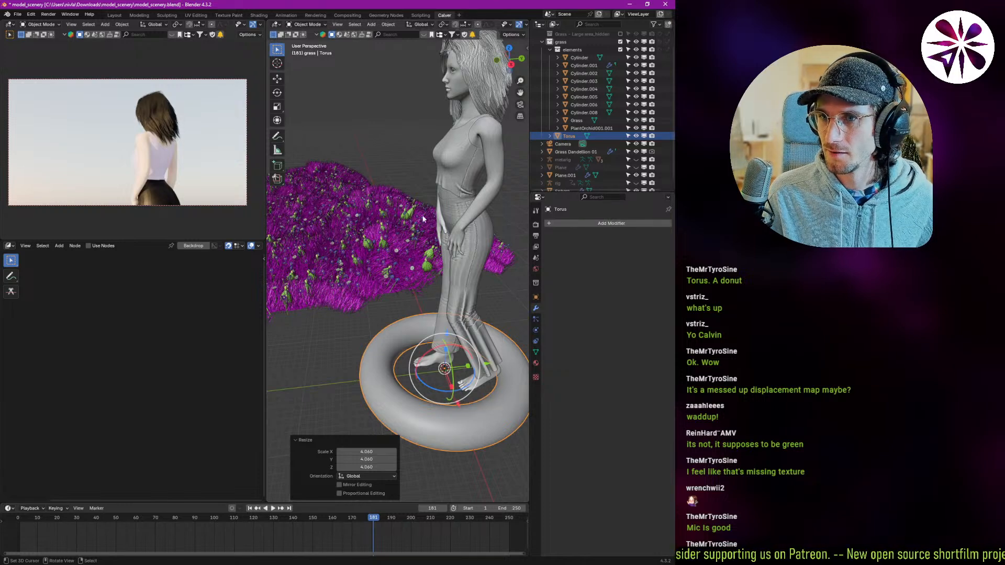
- Add a particle system to the torus and open the list of existing particle settings
click(536, 319)
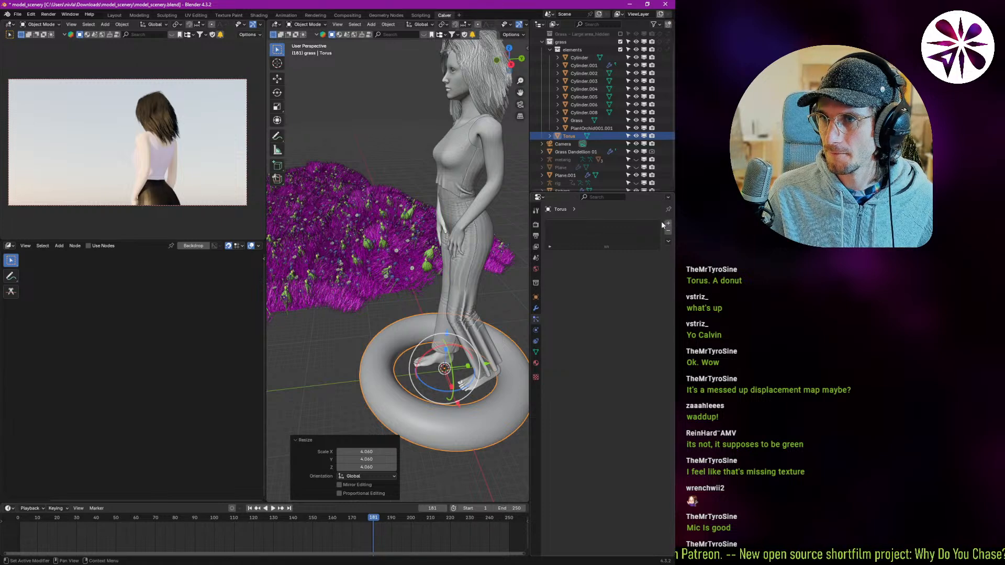
click(668, 224)
click(549, 256)
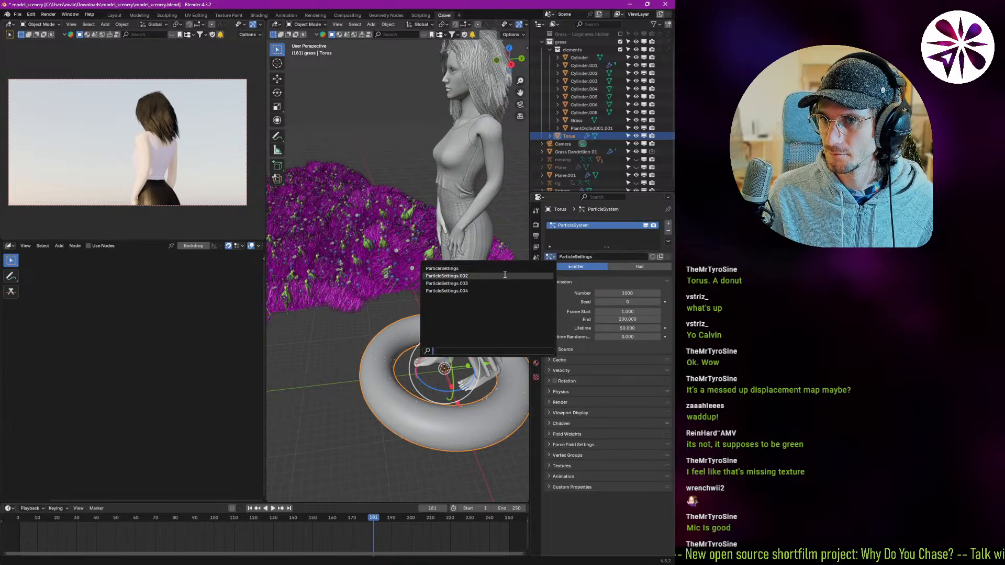
- Check which particle settings the grass ground Plane.001 uses and assign the same ParticleSettings.004 to the torus's particle system
click(379, 260)
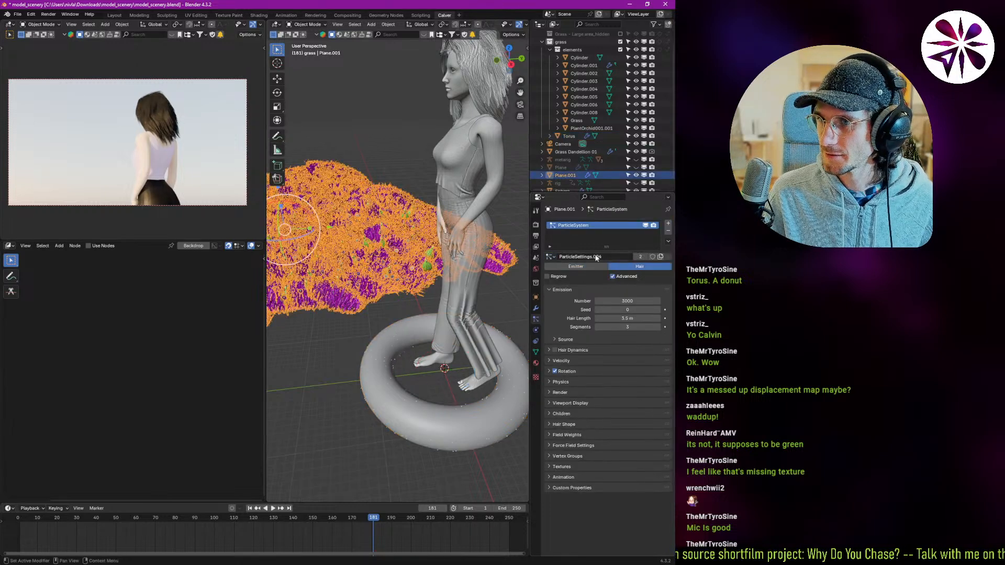
click(549, 257)
click(399, 329)
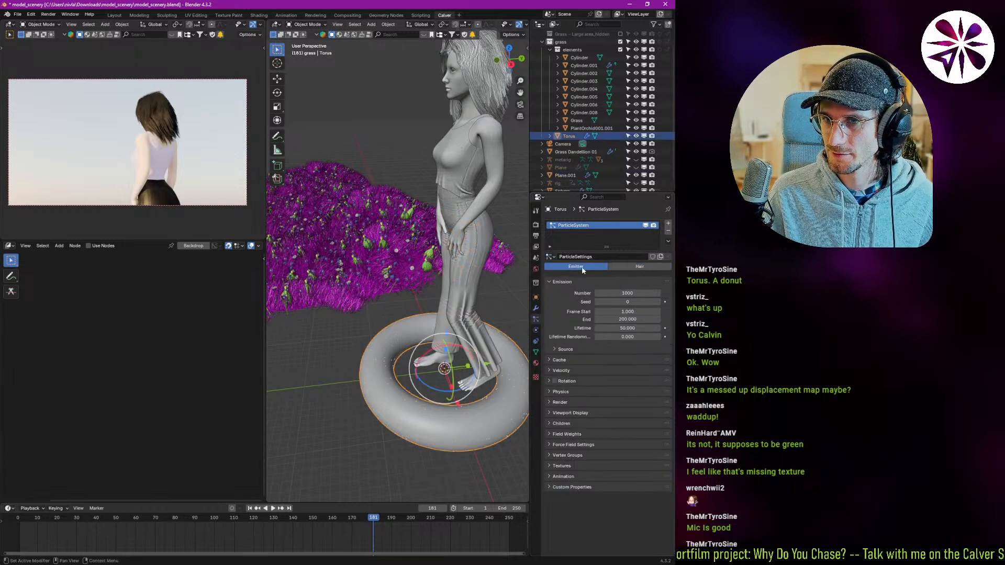
click(555, 258)
click(510, 291)
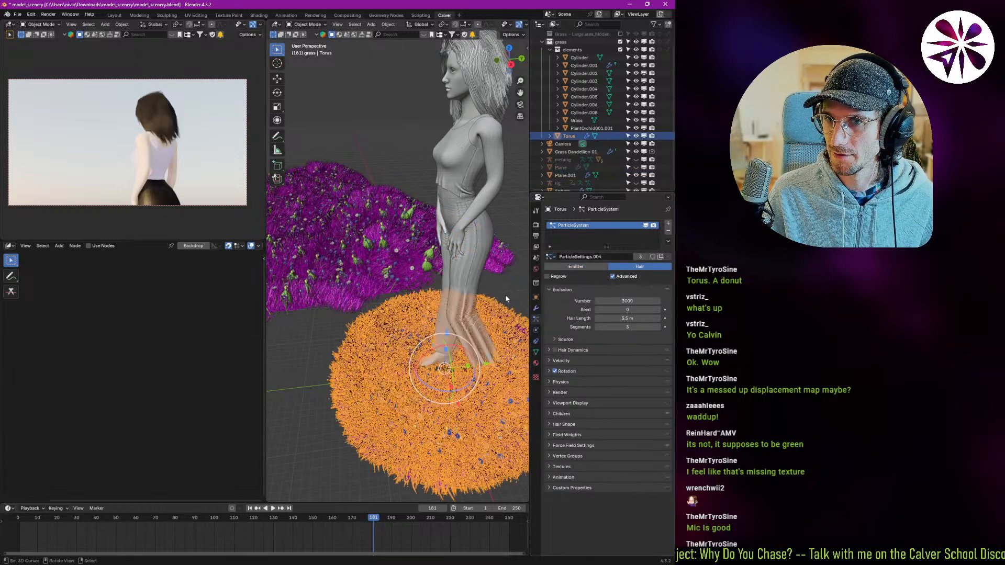
- Move the torus away from the character's feet and adjust its tube thickness with Shrink/Fatten
middle_drag(375, 354, 377, 361)
scroll(377, 361, up, 5)
scroll(381, 373, down, 5)
scroll(381, 374, down, 3)
key(Tab)
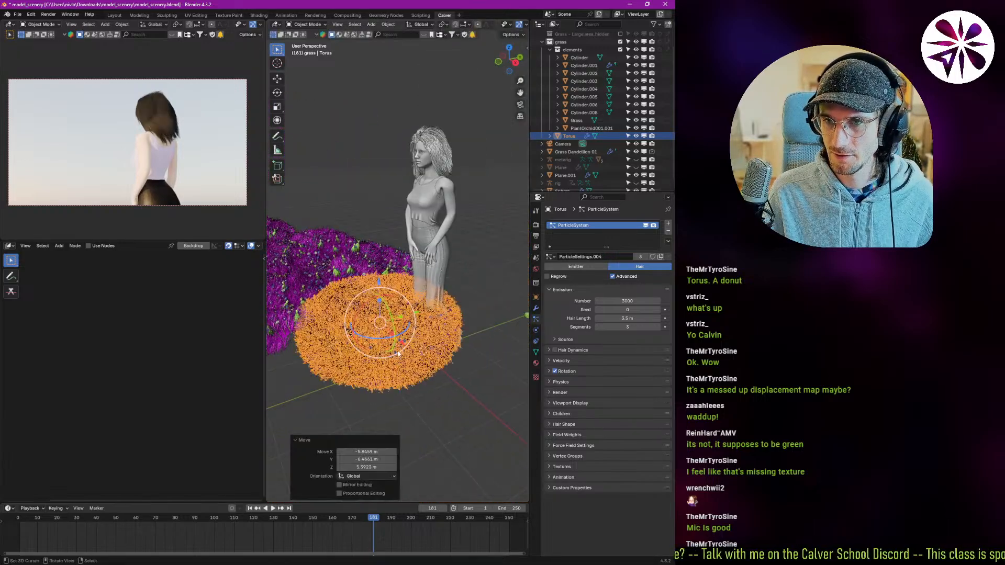
scroll(445, 362, up, 5)
scroll(451, 381, down, 5)
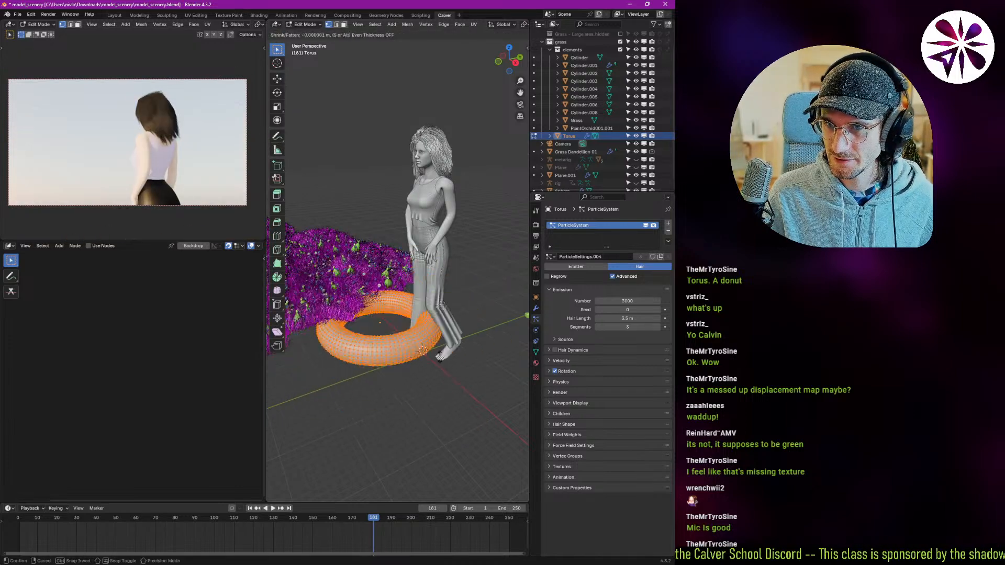
click(412, 342)
key(Tab)
- Scale the torus up further and raise it to the character's body height
key(s)
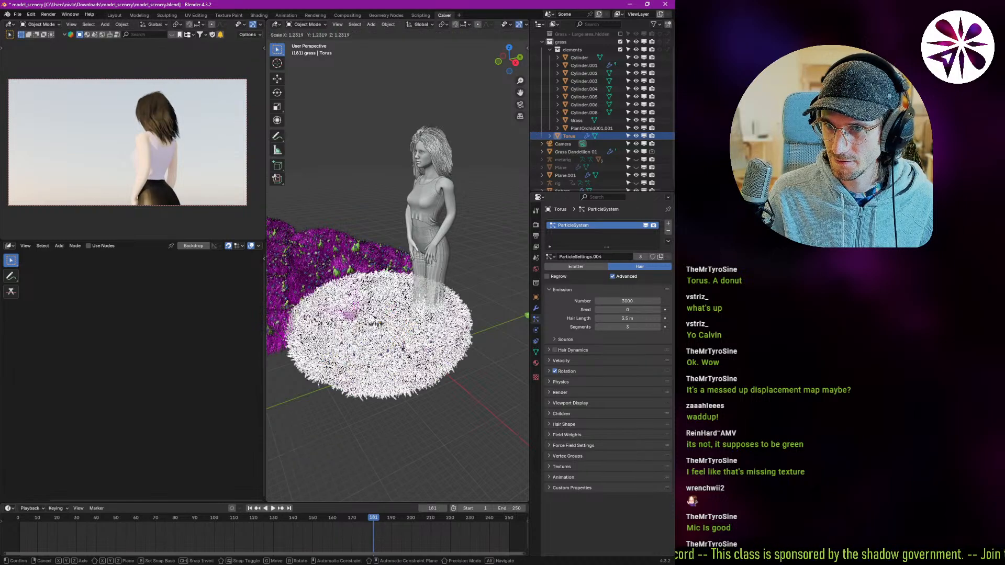
click(405, 354)
scroll(411, 331, down, 3)
key(g)
click(403, 254)
- Rotate the torus upright and move it by about -1.17, 3.80 and -0.81 m so it rings the character
key(r)
click(427, 354)
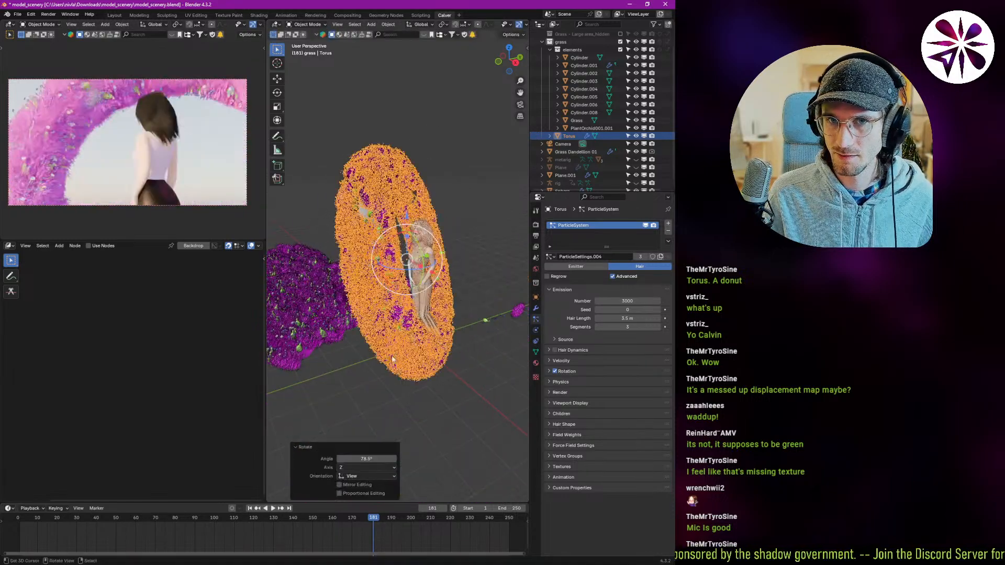
middle_drag(404, 265, 434, 296)
key(g)
click(434, 299)
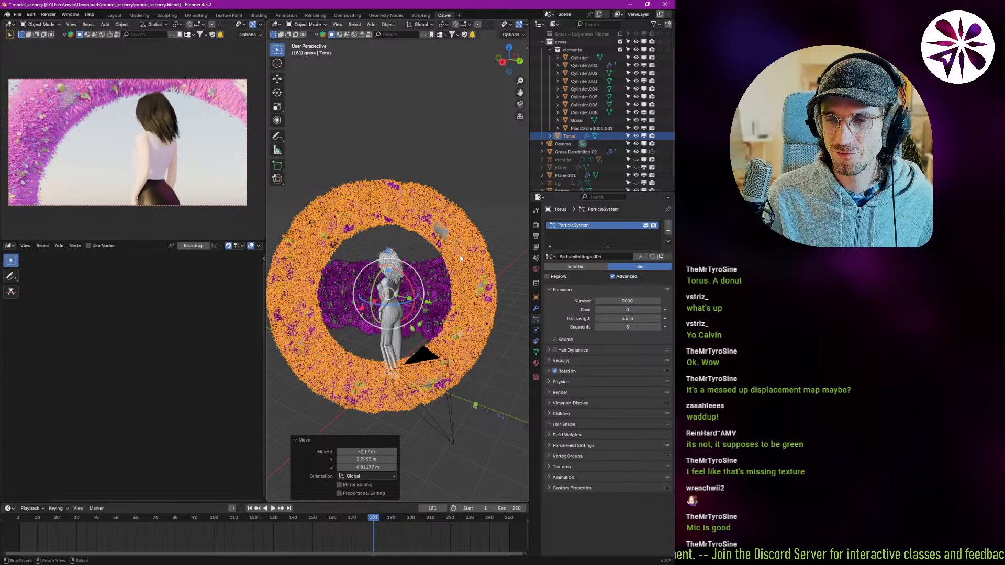
- Tilt the torus with a trackball rotation and shift it by about -0.24, -1.62 and 1.42 m
middle_drag(457, 259, 464, 229)
key(r)
key(r)
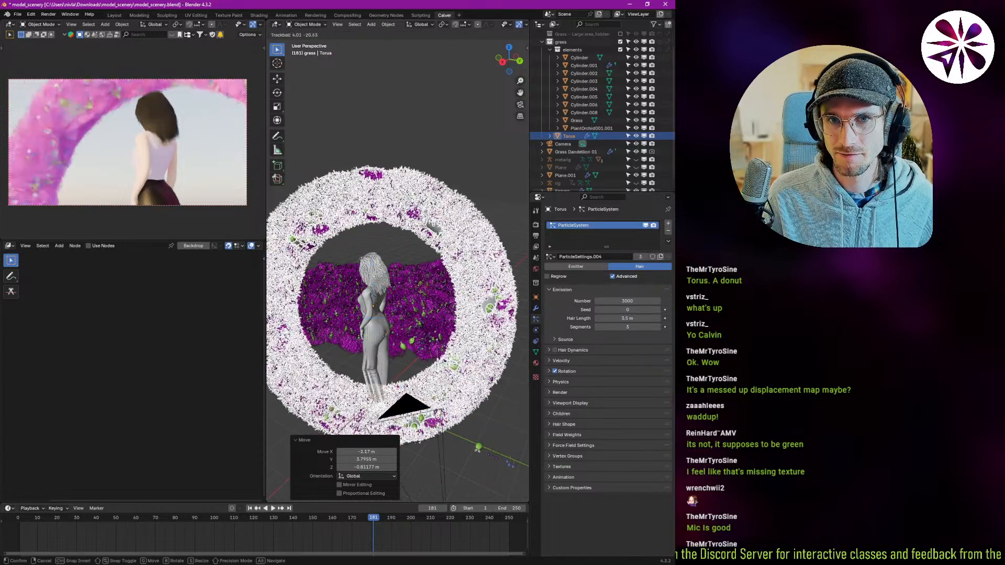
click(425, 306)
middle_drag(427, 313, 434, 361)
key(g)
click(407, 321)
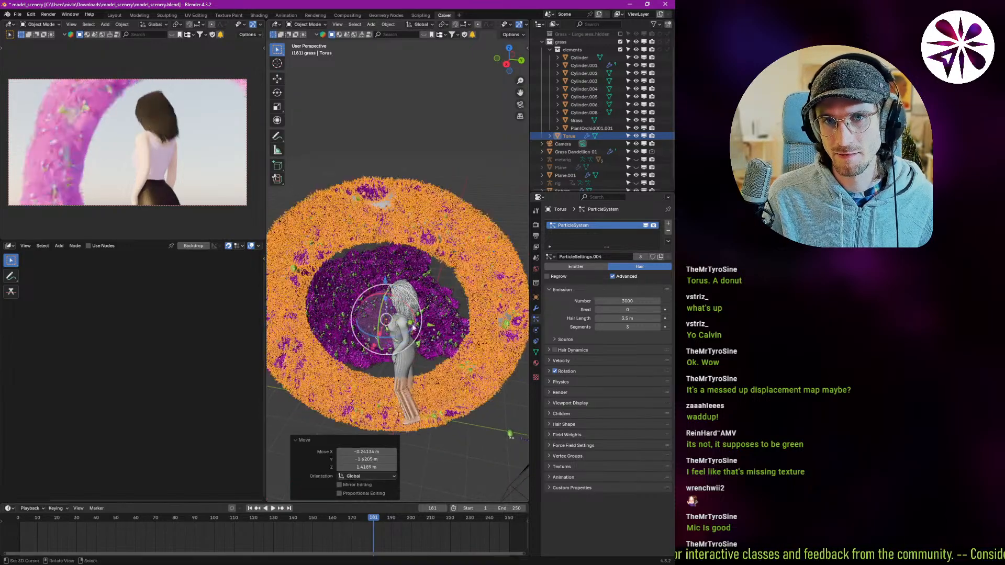
- Trackball-rotate the torus twice so its grassy ring frames both sides of the character in the camera view
key(r)
key(r)
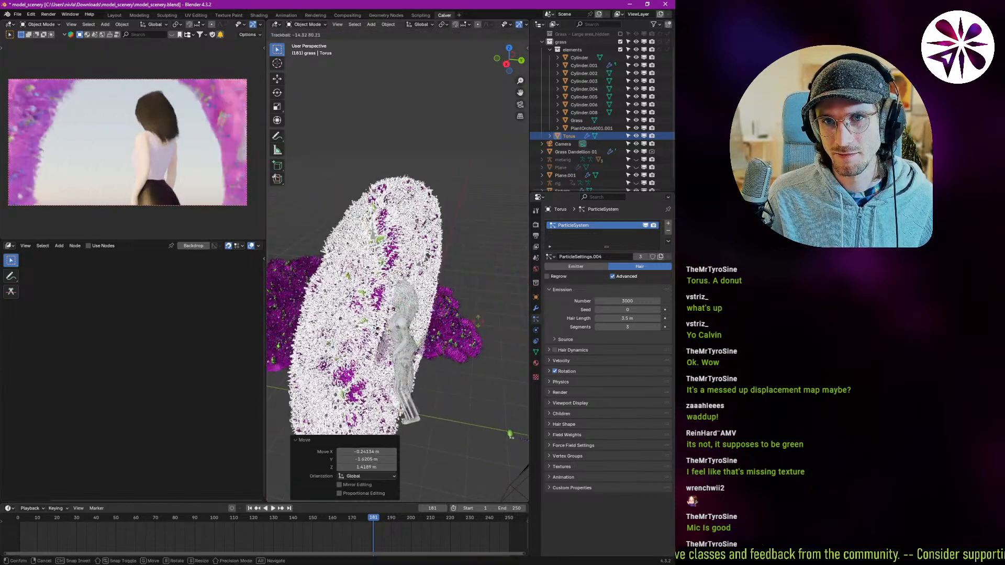
click(490, 322)
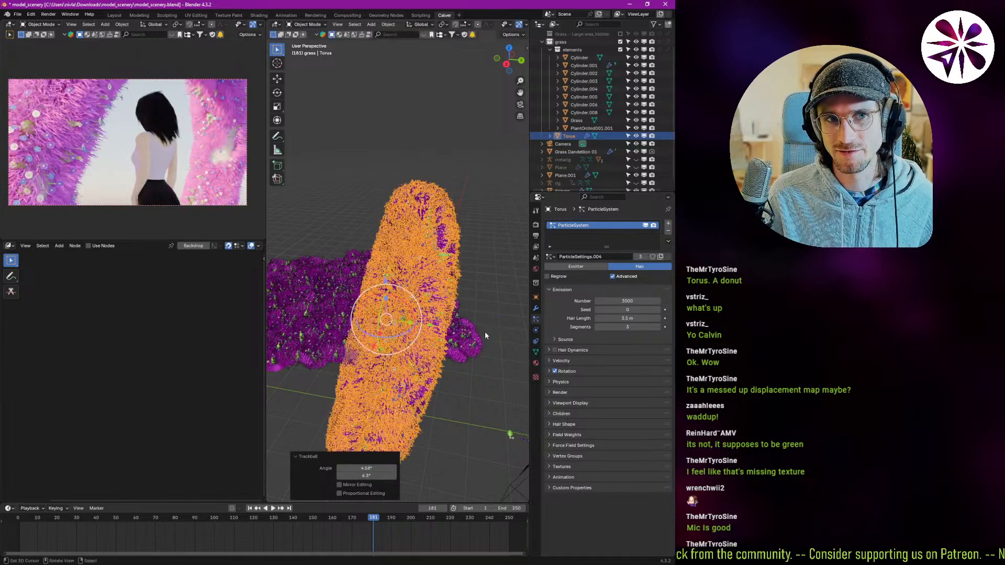
middle_drag(486, 331, 405, 210)
key(r)
key(r)
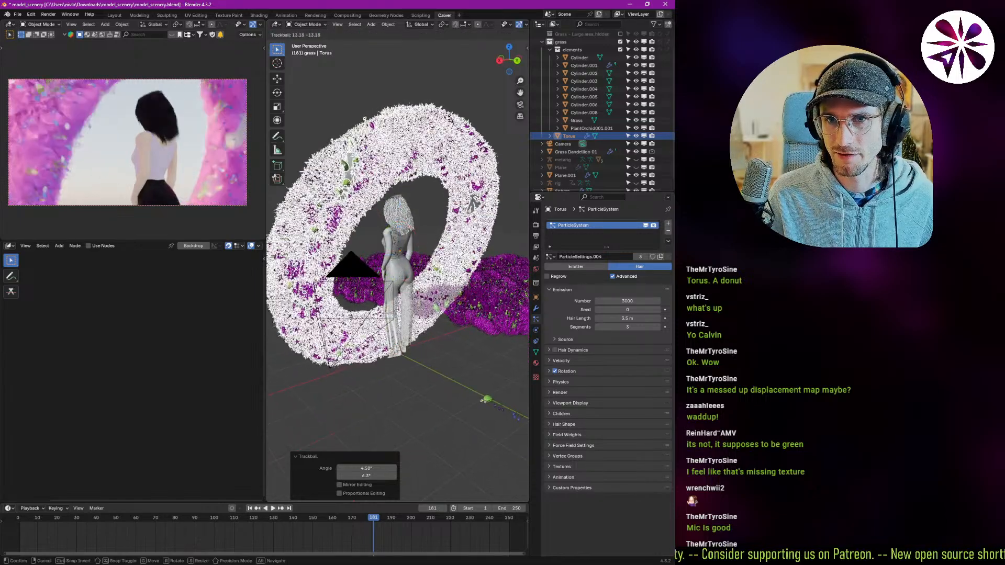
click(439, 294)
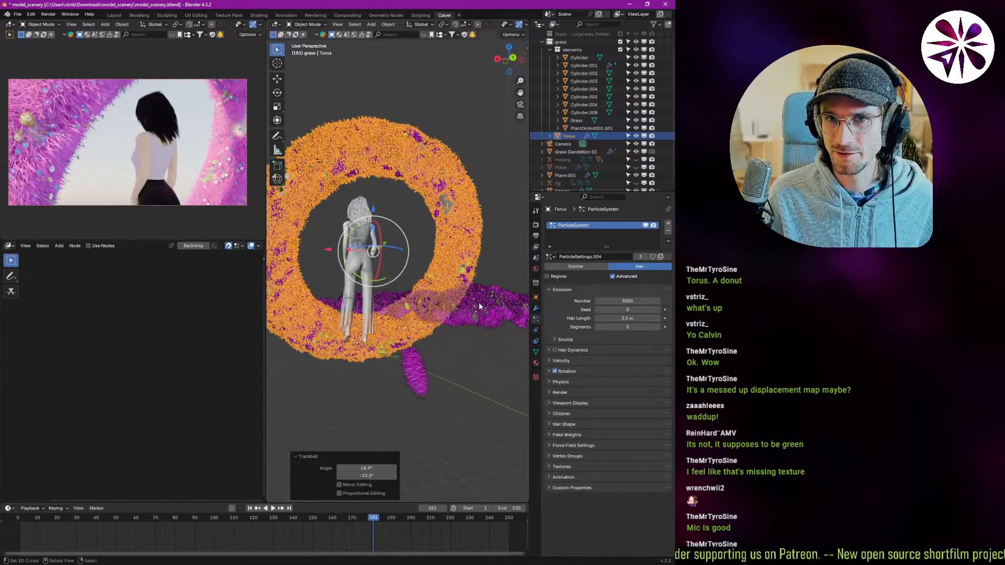
- Rotate the torus about -22.4° around the view axis and fine-tune its tilt with a trackball rotation
key(r)
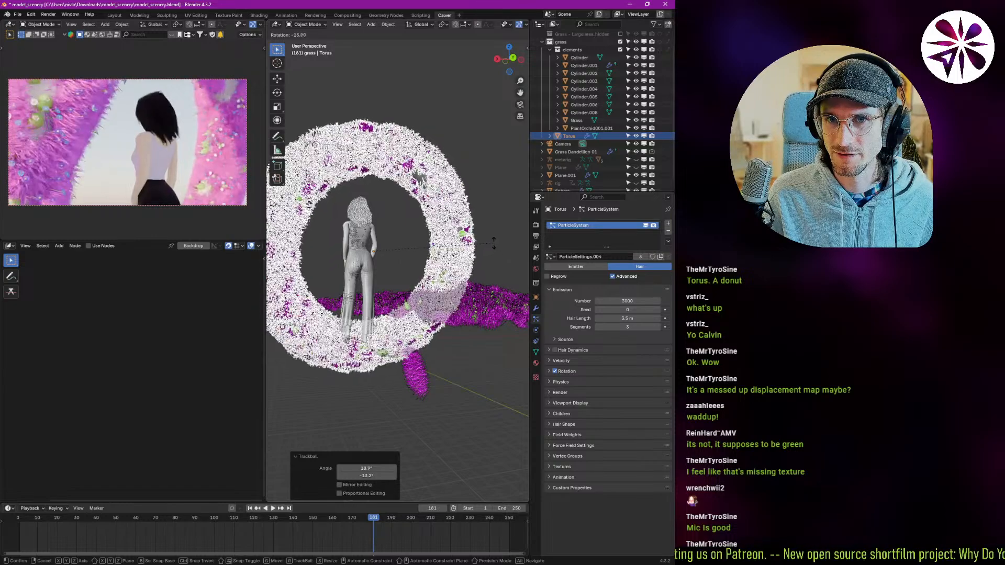
click(491, 257)
key(r)
key(r)
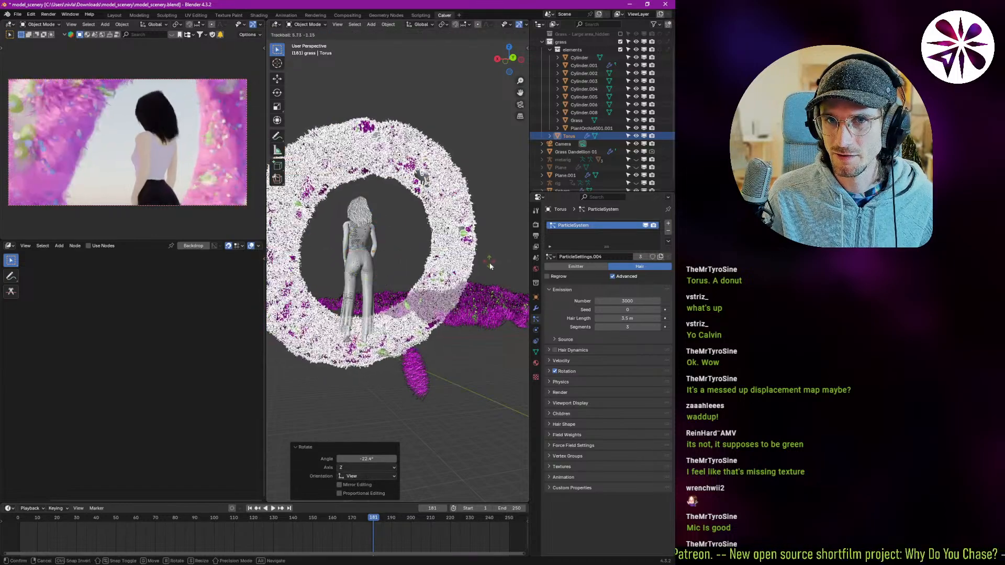
click(489, 259)
- Move the torus in two passes around the character, by about -0.73, -0.57 and -2.76 m for the last
key(g)
click(447, 292)
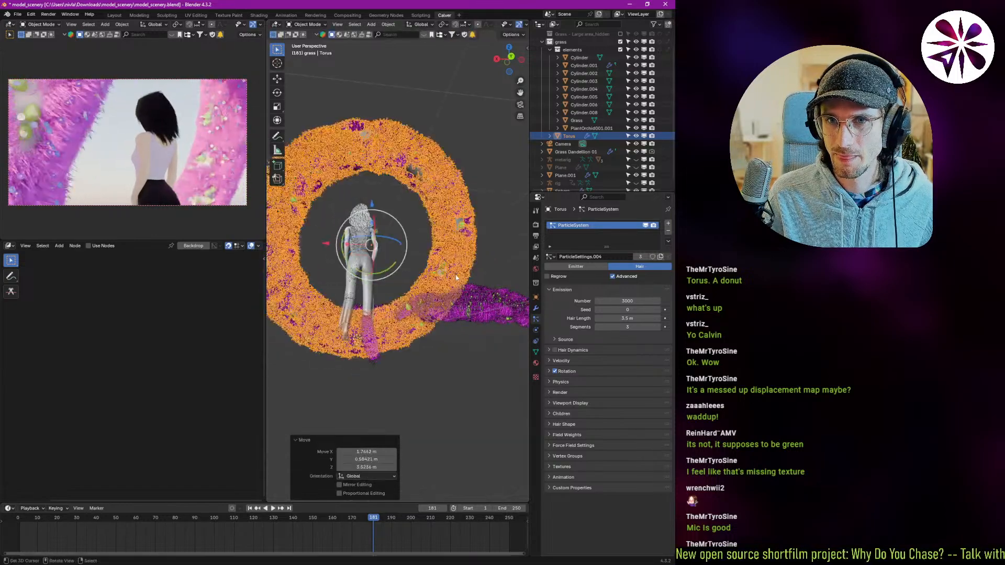
key(g)
click(361, 281)
middle_drag(361, 281, 418, 304)
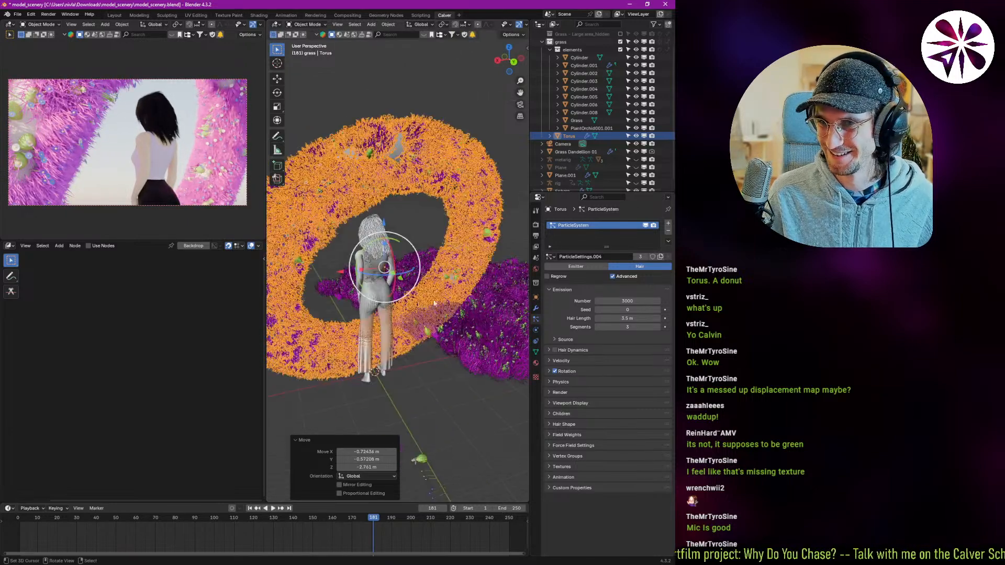
- Inspect the material of the grass ground Plane.001, then select the torus to compare its material
click(476, 333)
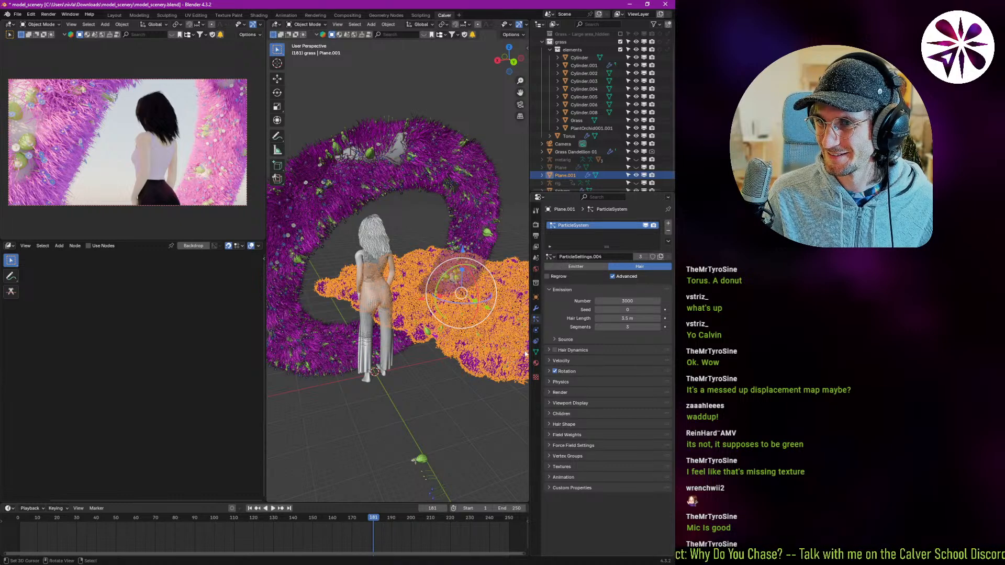
click(534, 362)
drag(549, 259, 438, 142)
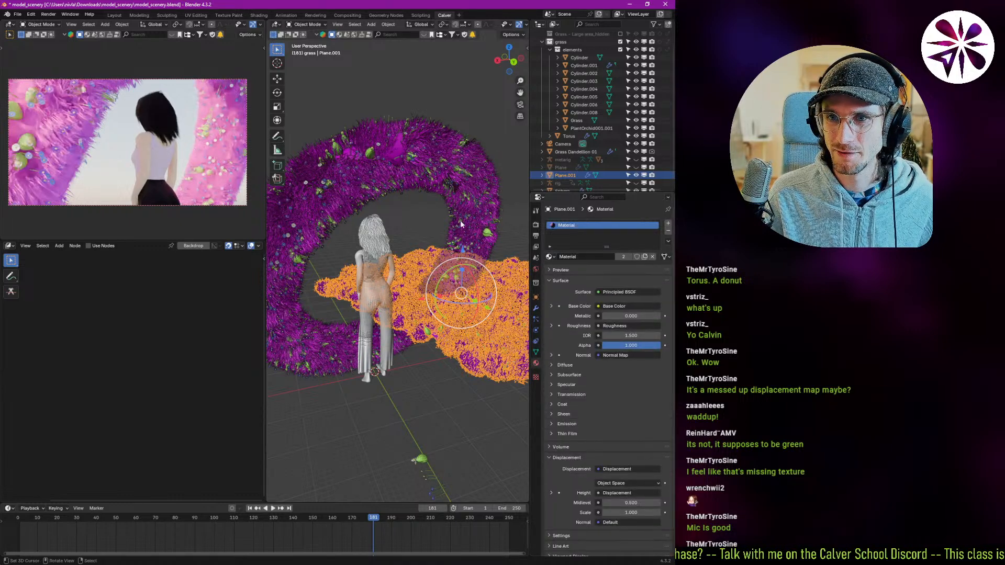
click(469, 182)
- Try shifting the torus along X and moving it freely while judging the composition through the camera
middle_drag(423, 324, 393, 292)
drag(366, 280, 338, 271)
key(g)
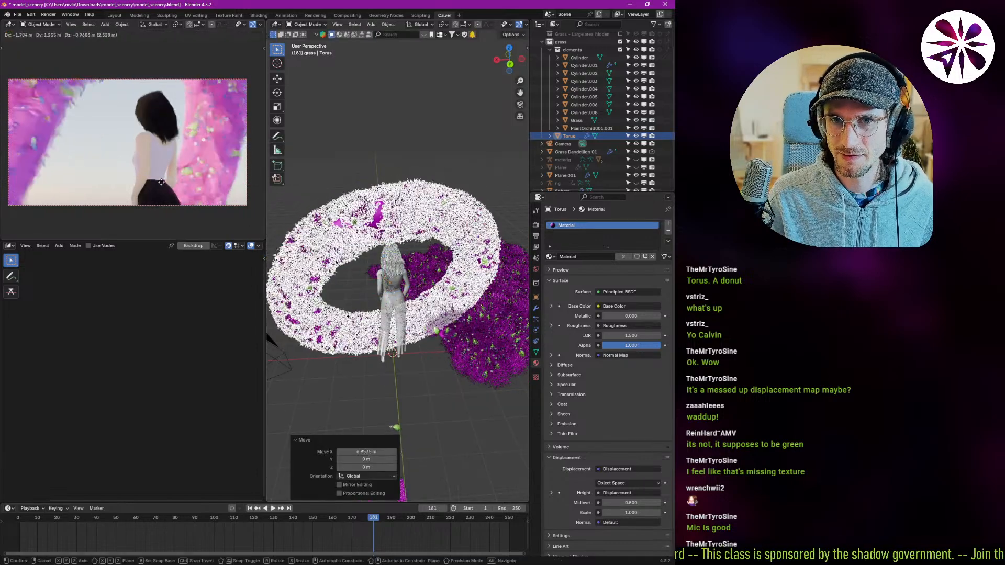
click(181, 187)
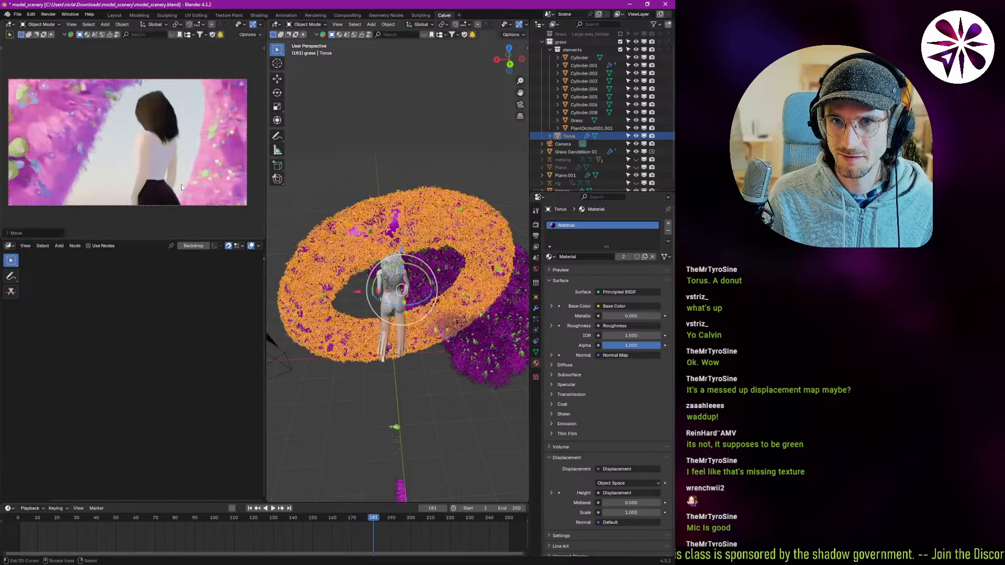
- Try new torus framing in the camera view with two trackball rotations and a move between them
key(r)
key(r)
click(217, 193)
key(g)
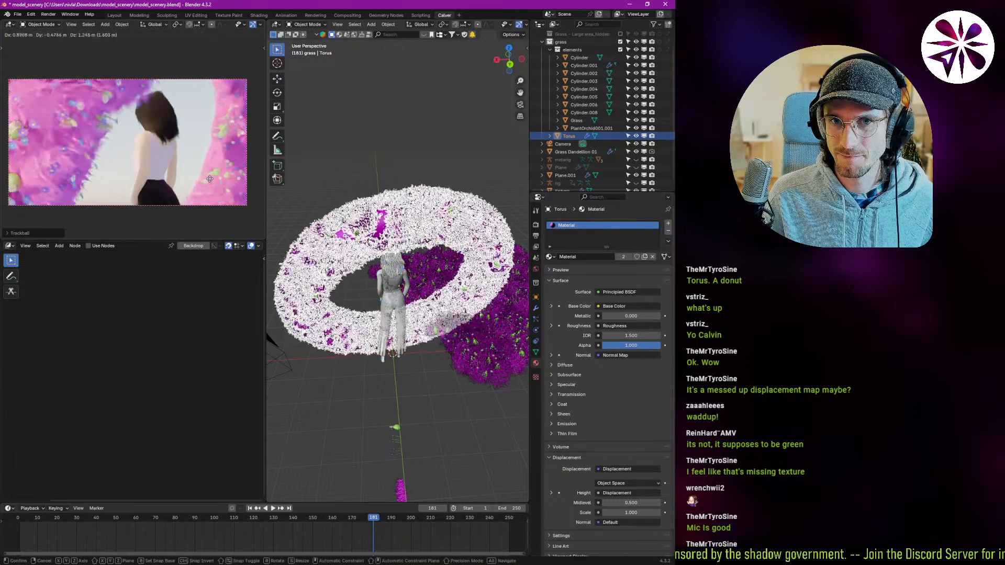
click(214, 184)
key(r)
key(r)
click(215, 183)
- Try scaling the torus up by a factor of 1.144
middle_drag(350, 299, 413, 343)
key(s)
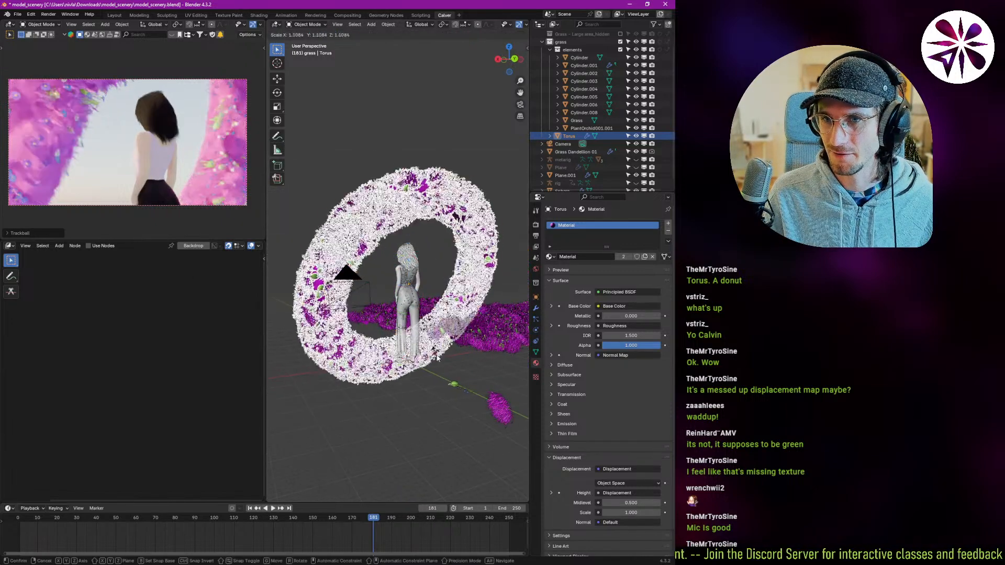
click(456, 346)
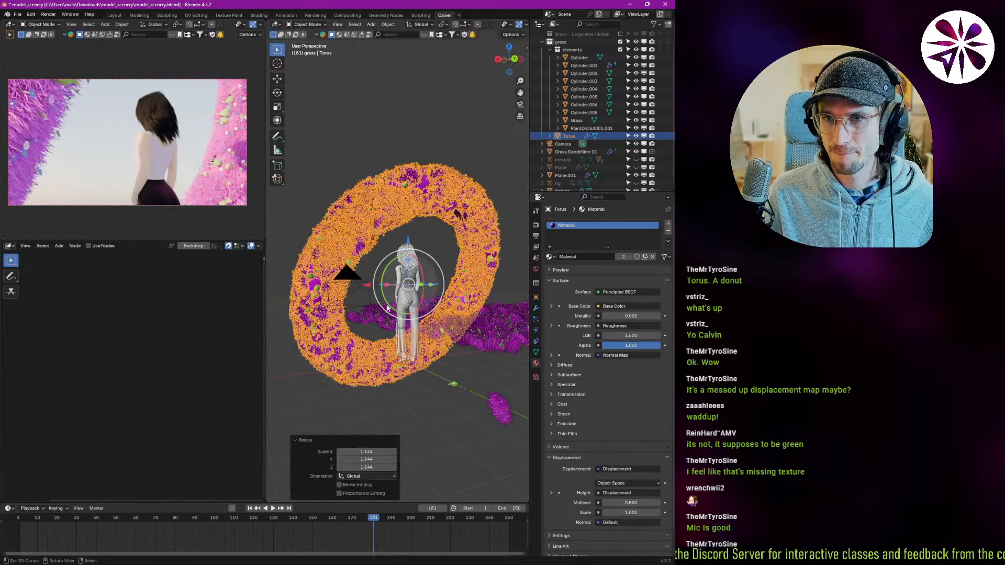
key(r)
key(z)
key(z)
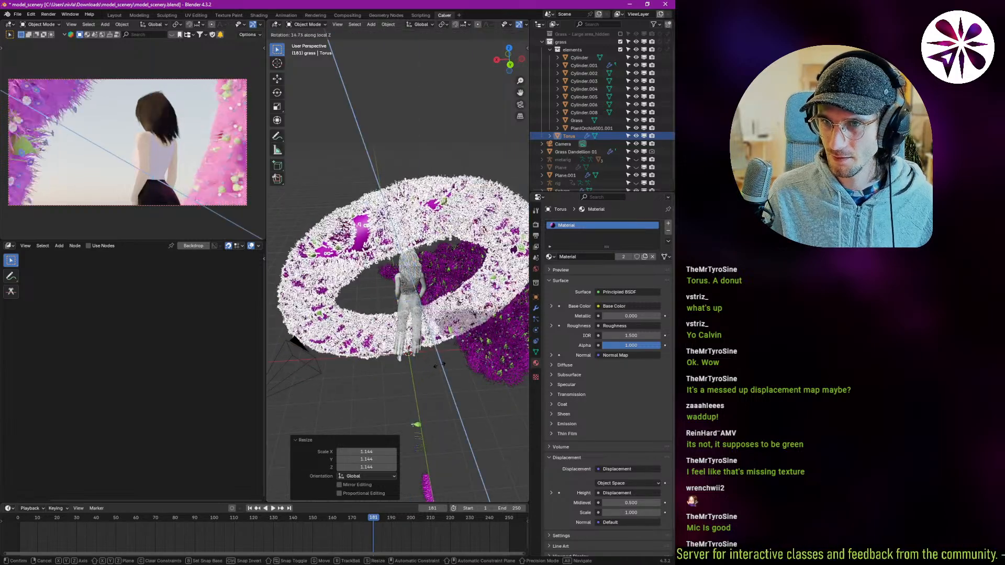
right_click(438, 368)
- Try rotating the torus about 14.6° around the global Z axis
key(r)
key(z)
click(454, 349)
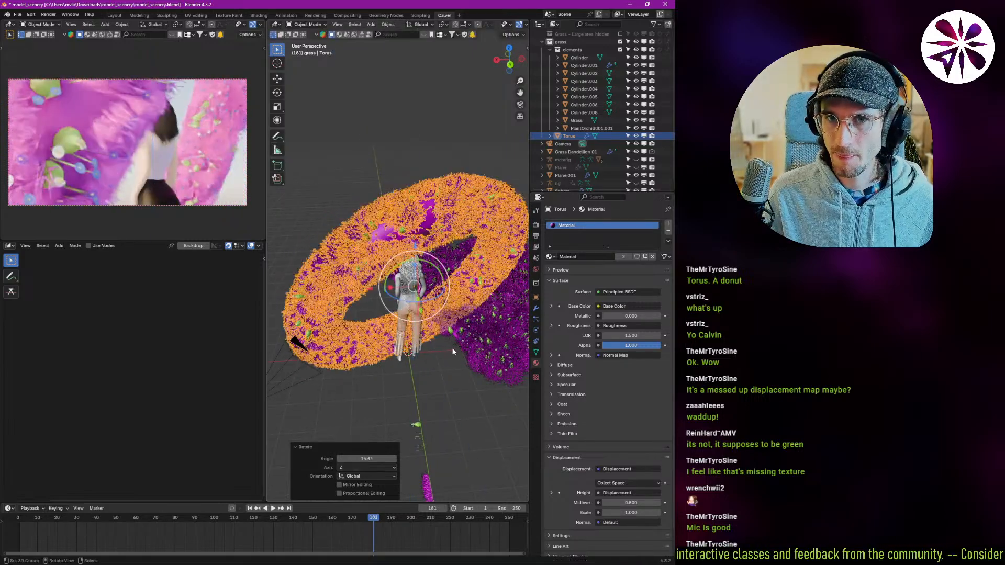
- Undo the recent torus rotations, scaling and moves
middle_drag(396, 290, 408, 341)
key(ctrl+z)
key(ctrl+z)
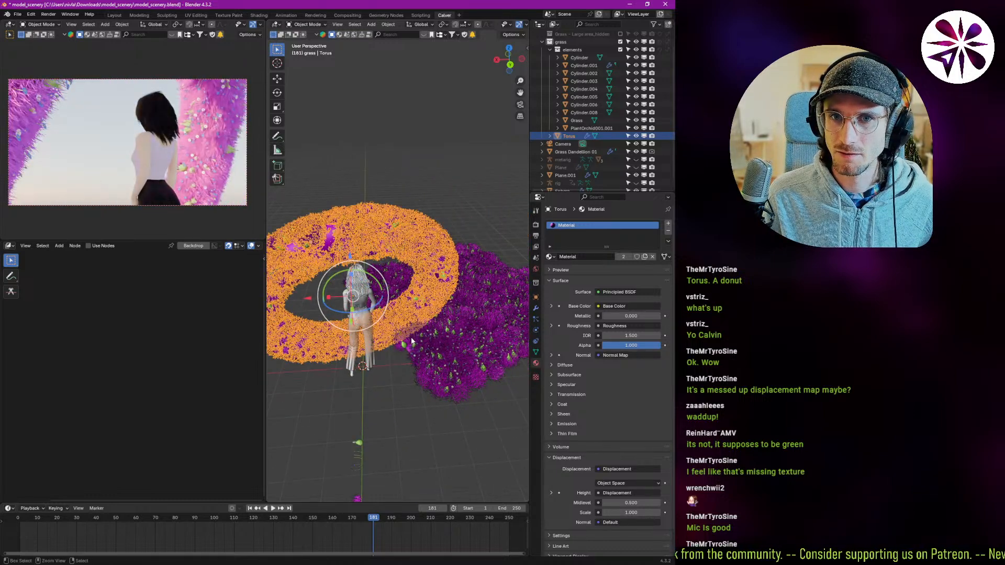
key(ctrl+z)
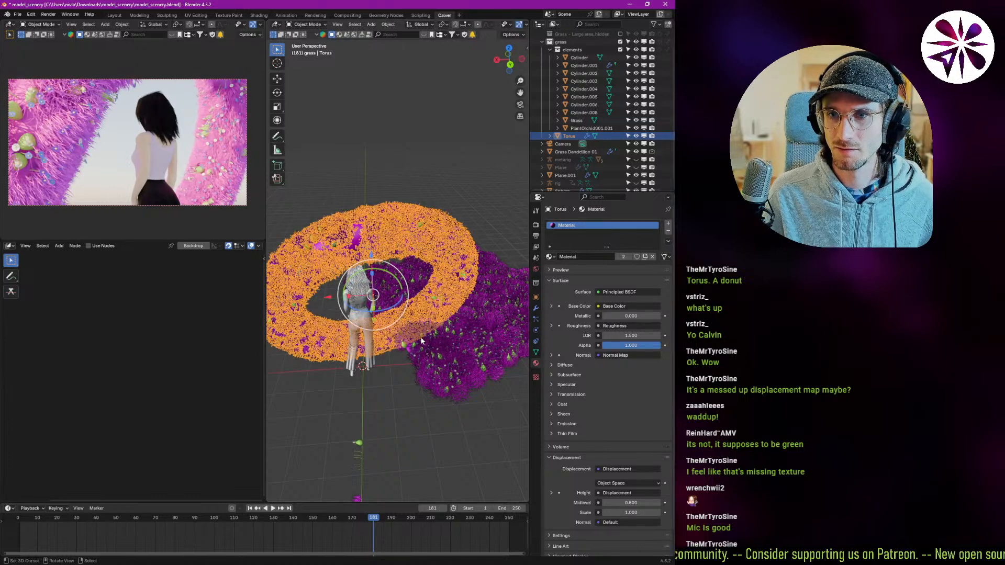
- Move the grass ground Plane.001 into a new collection named Grass Plane and exclude that collection from the view layer
middle_drag(423, 338, 417, 334)
click(454, 350)
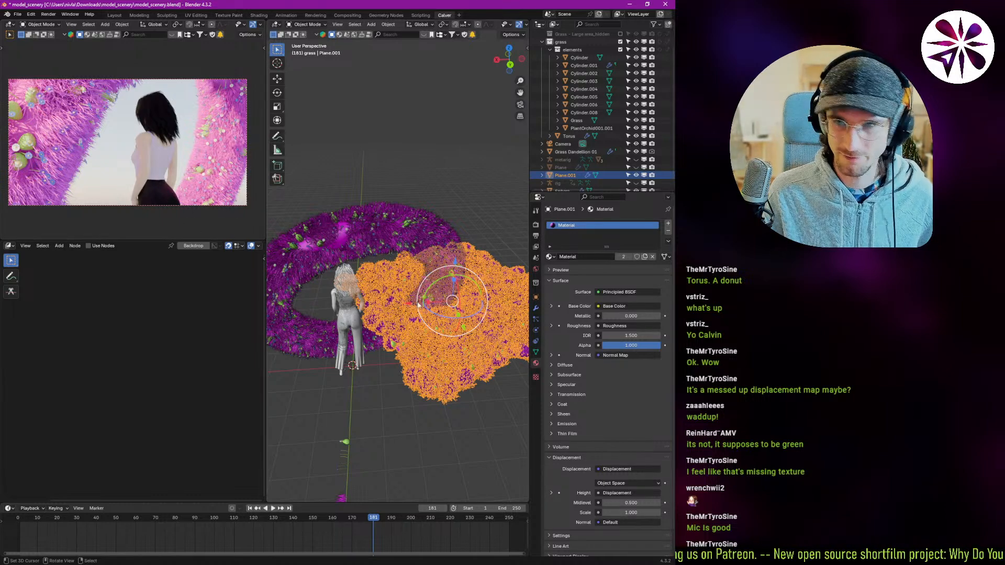
key(m)
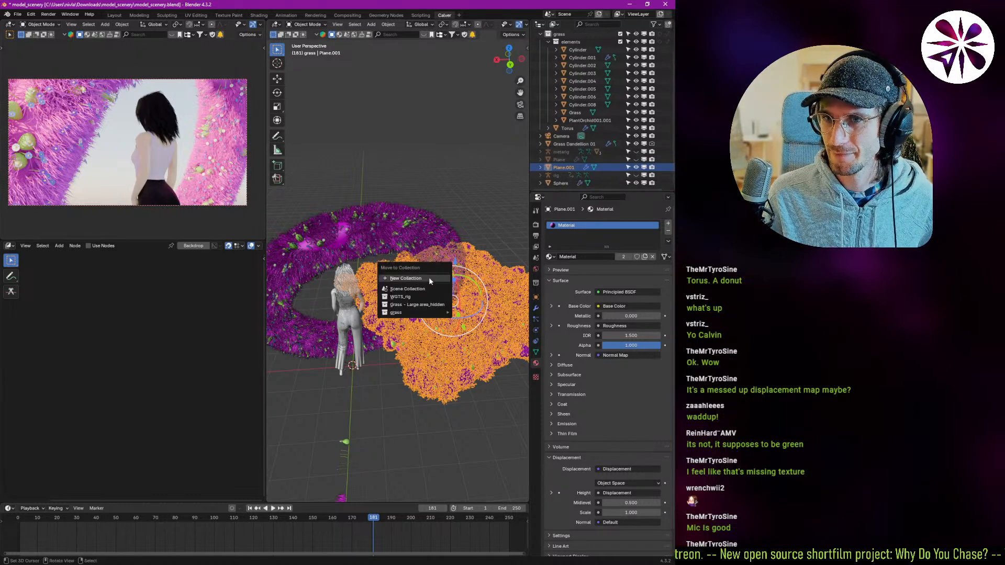
click(427, 280)
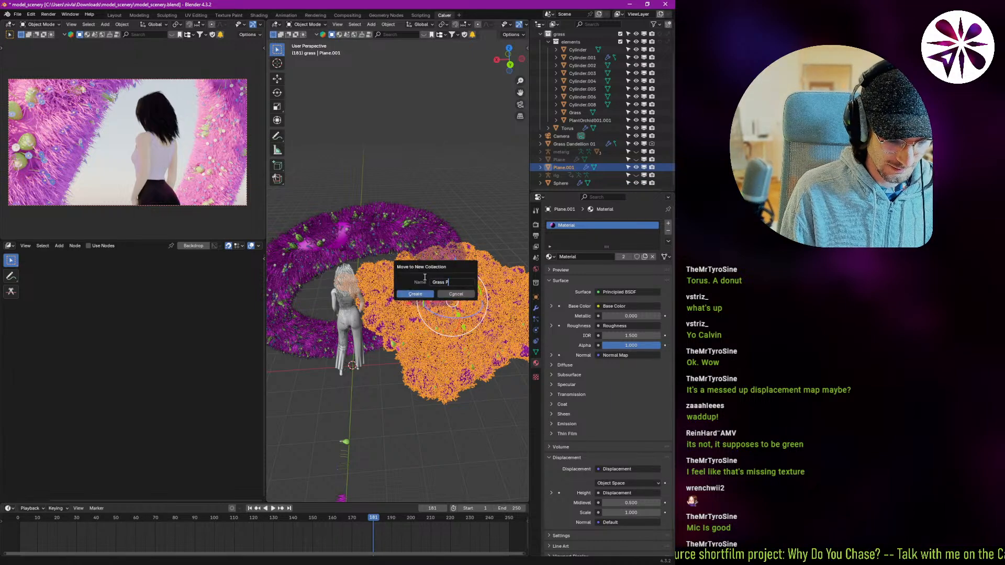
key(Return)
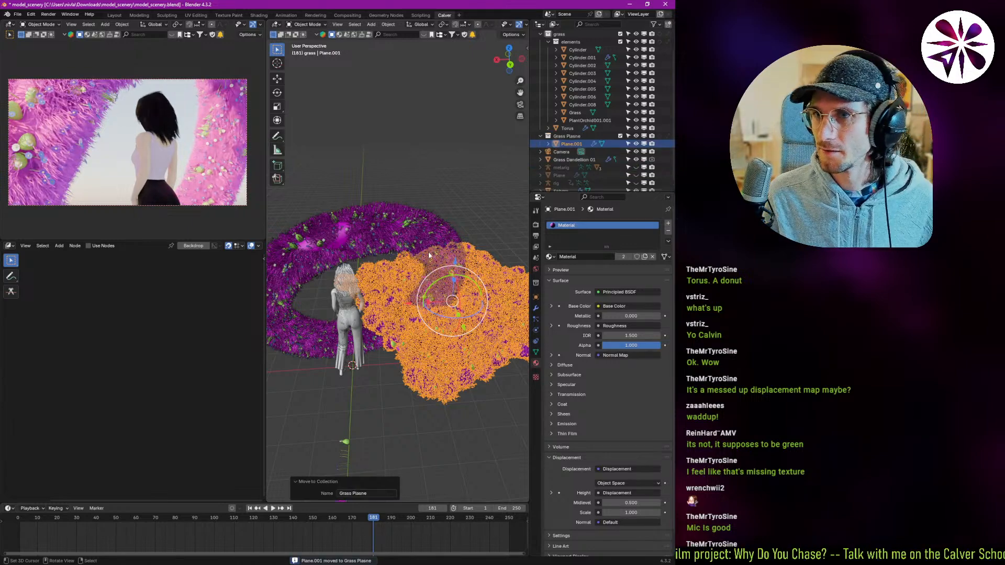
double_click(576, 134)
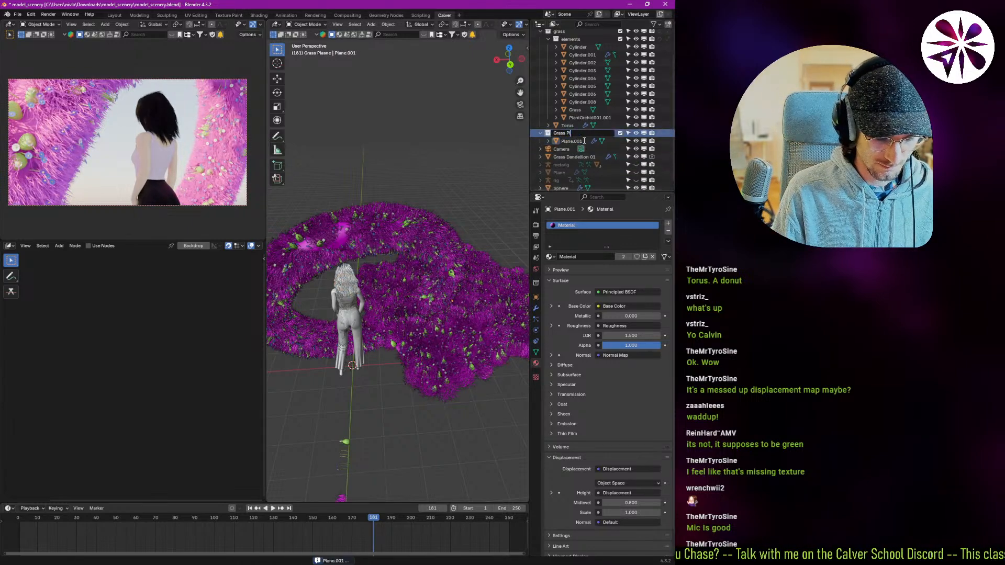
key(Return)
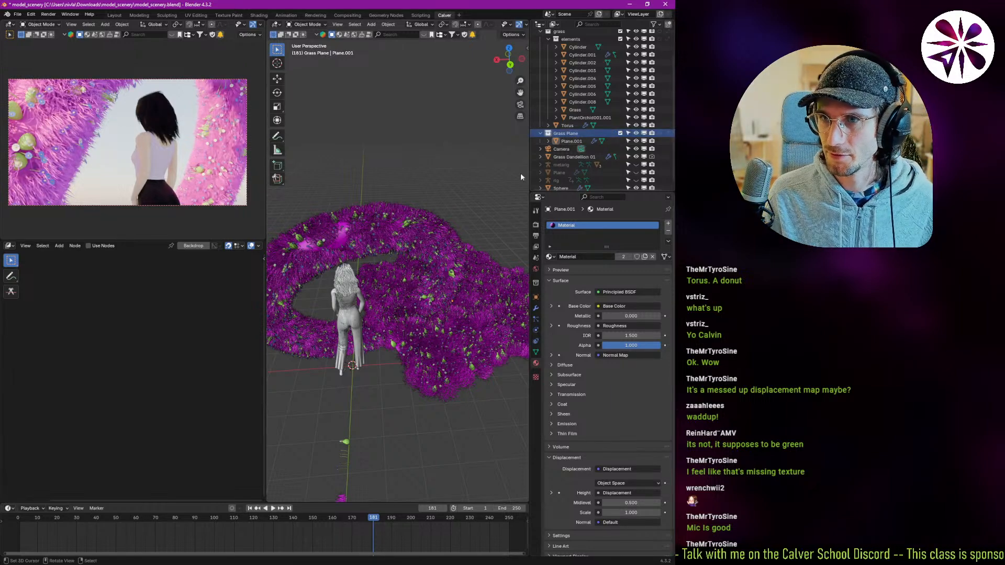
click(620, 133)
- Move the grass-covered torus into a new collection named Grass Torus
click(376, 227)
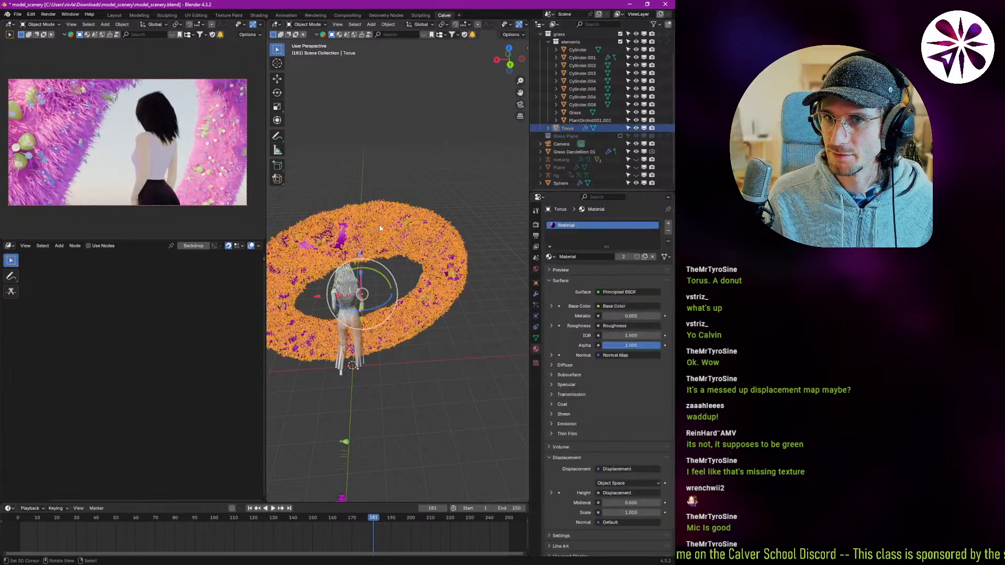
key(m)
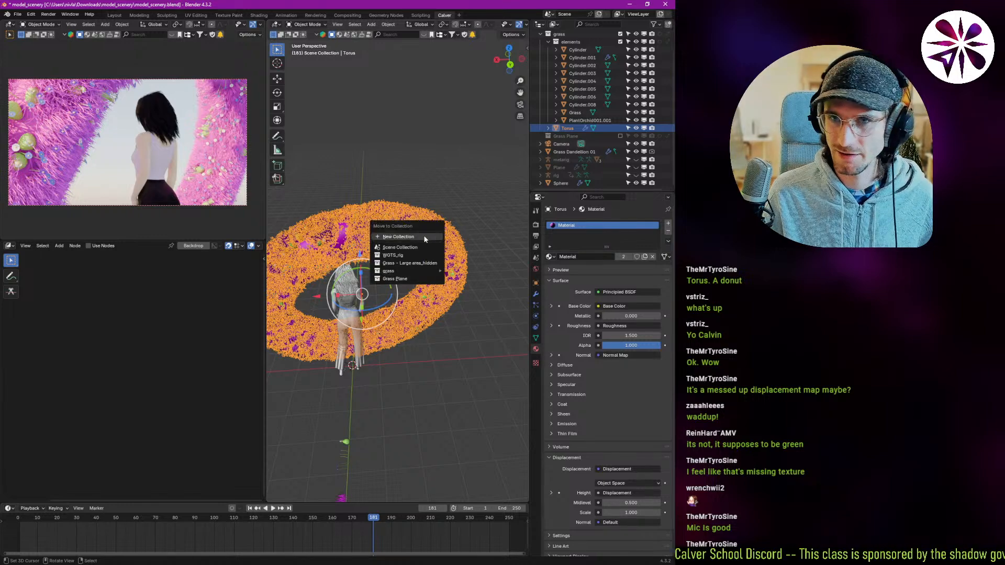
click(421, 239)
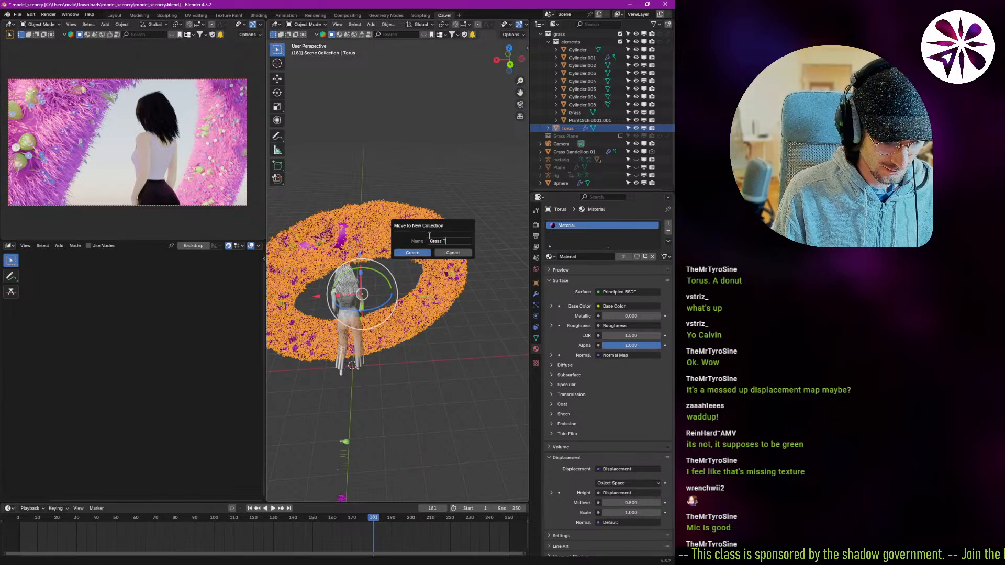
key(Return)
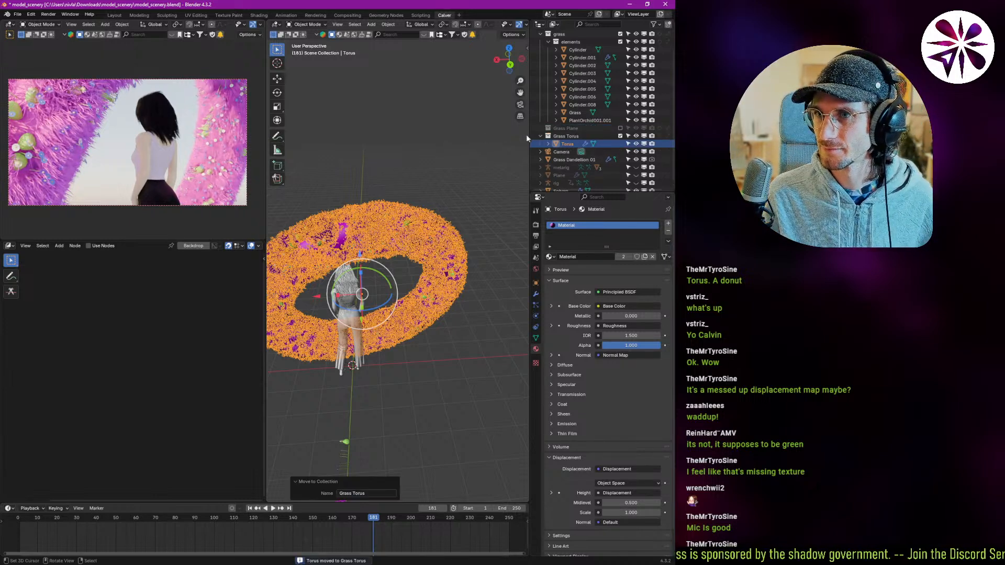
scroll(576, 131, up, 3)
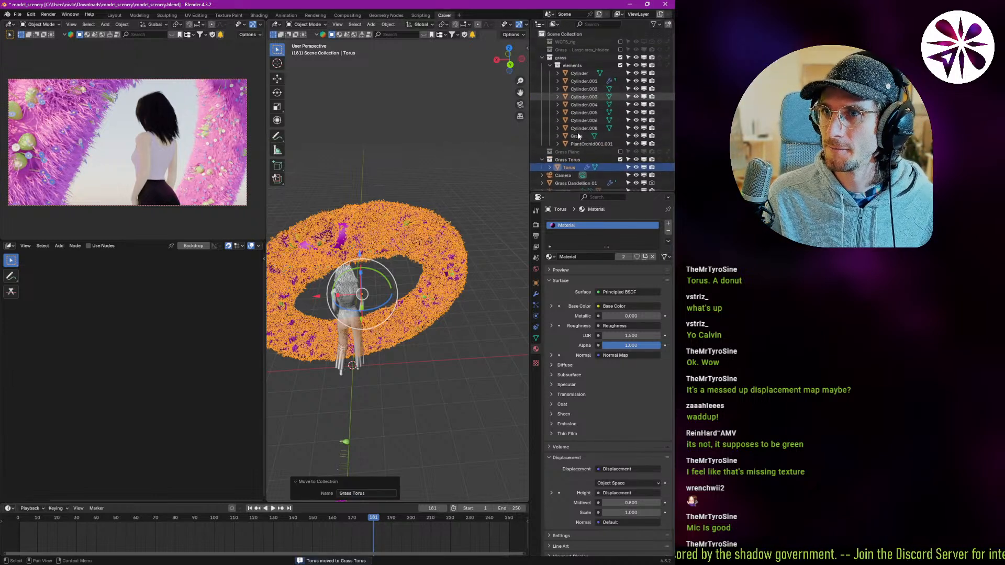
scroll(575, 147, down, 2)
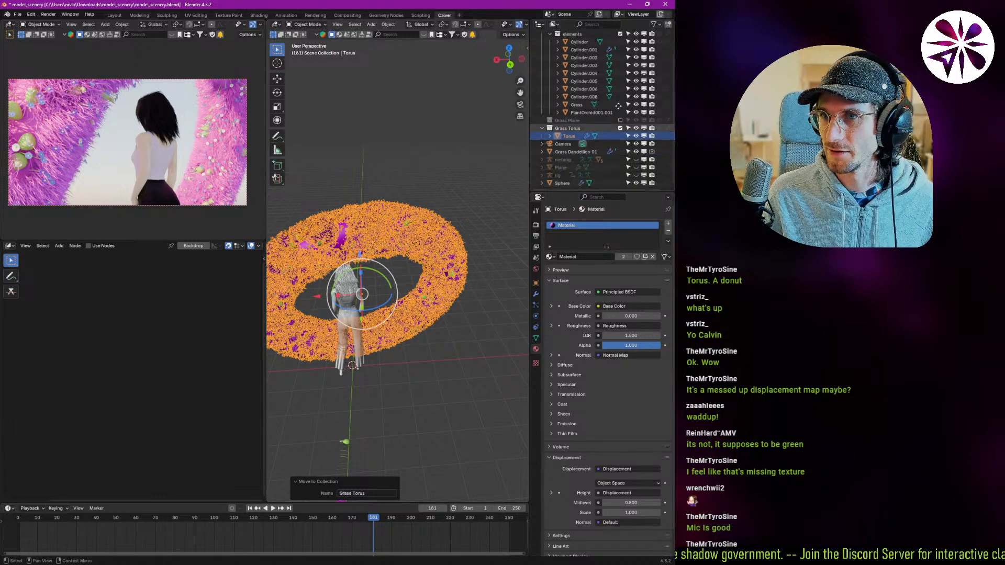
scroll(586, 136, up, 2)
- Show the World.003 nodes in the Shader Editor and examine the sky textures, backgrounds and Mix Shader feeding the world output
middle_drag(398, 325, 544, 306)
click(414, 324)
click(536, 269)
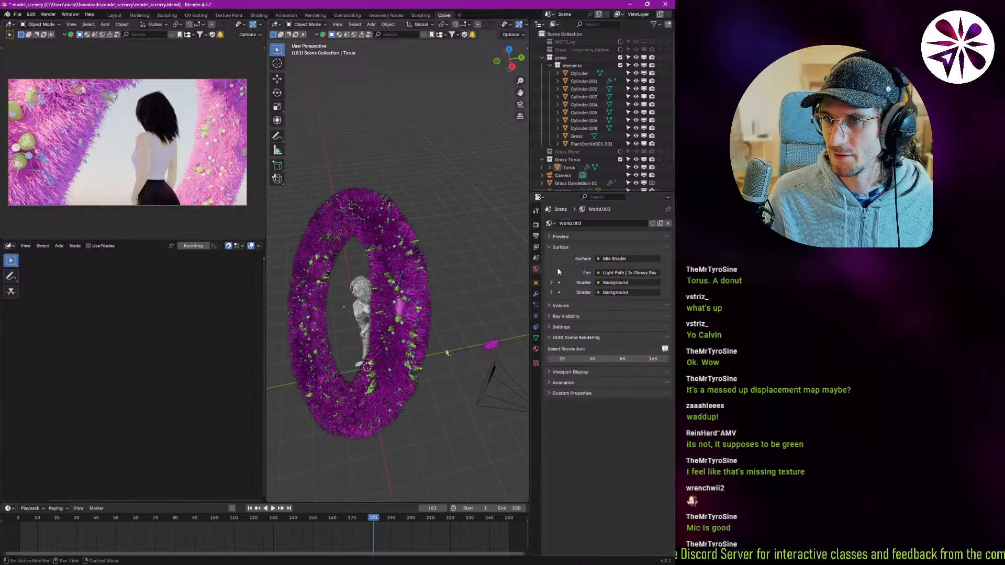
click(9, 246)
middle_drag(366, 317, 353, 356)
click(10, 246)
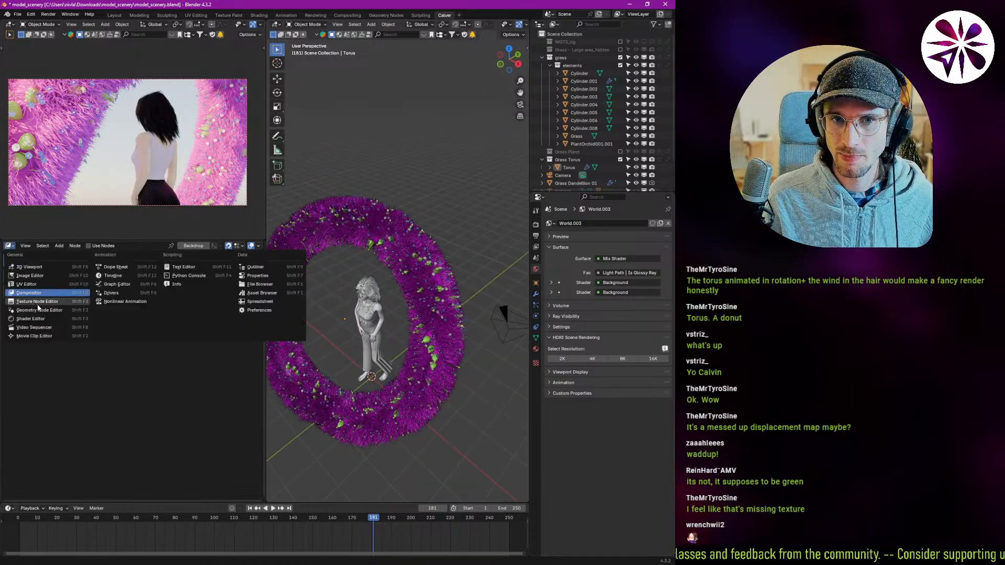
click(30, 318)
click(35, 246)
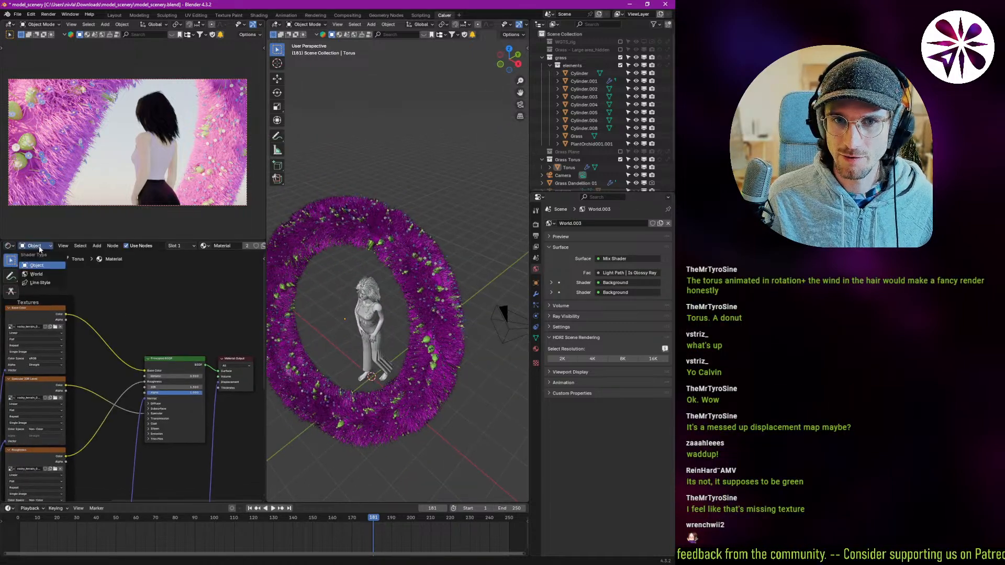
click(37, 275)
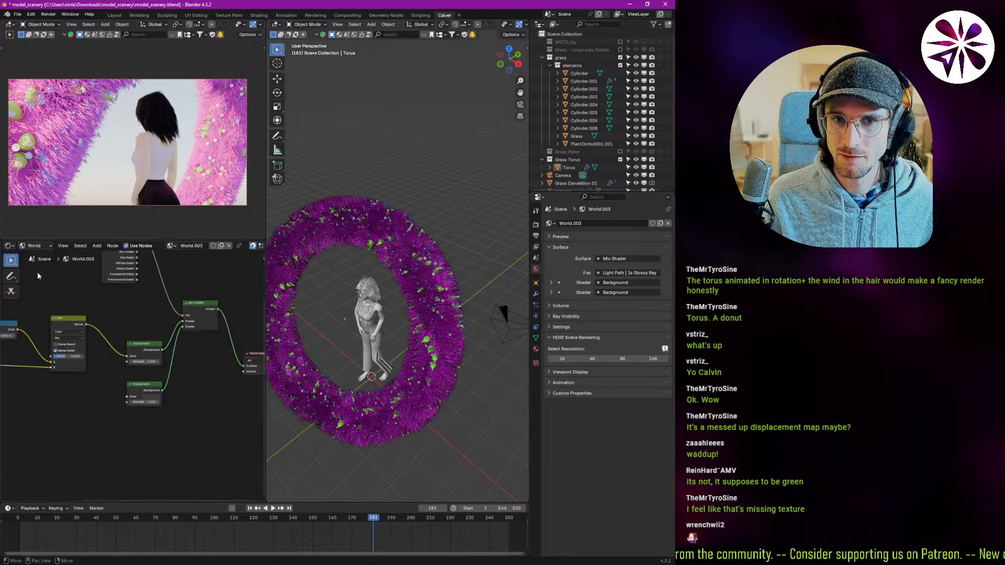
scroll(139, 334, down, 3)
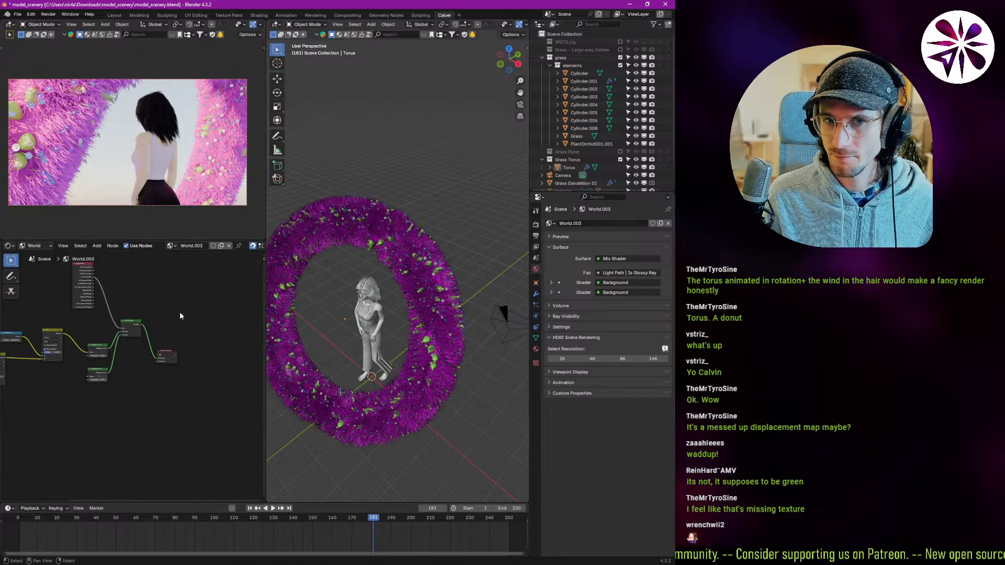
middle_drag(211, 314, 151, 321)
scroll(148, 328, up, 5)
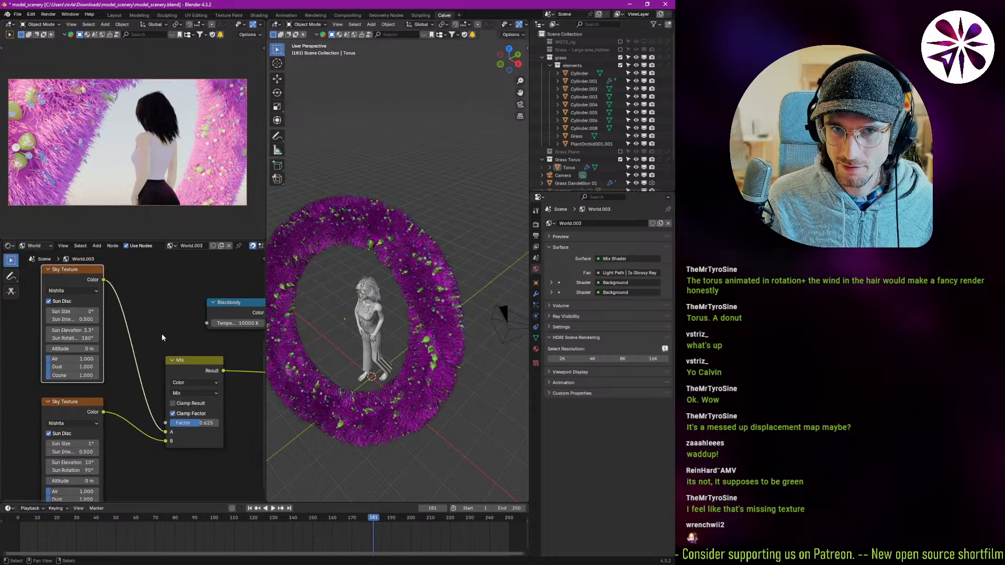
ctrl+scroll(148, 328, right, 10)
middle_drag(137, 354, 129, 462)
scroll(92, 355, down, 3)
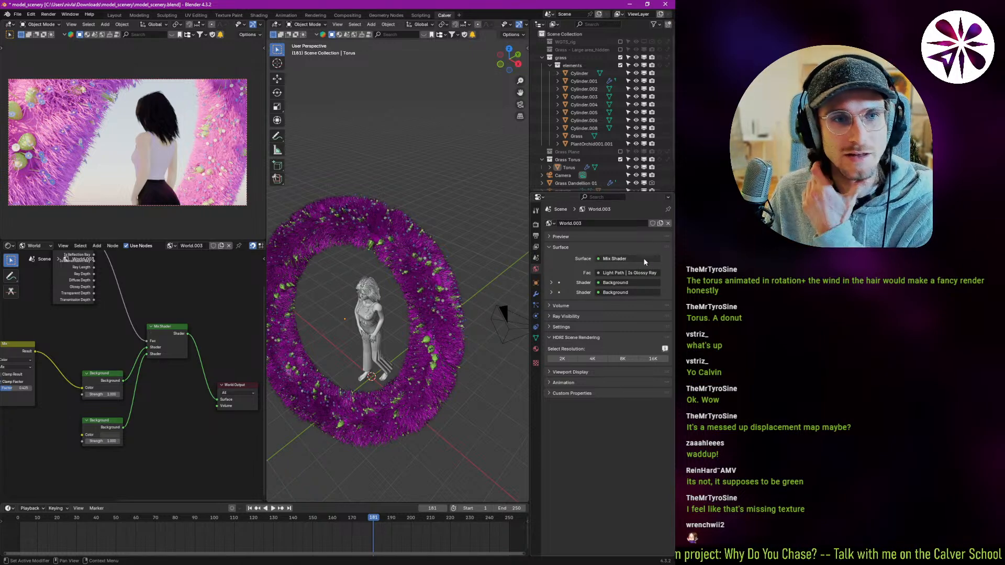
- Unlink the World.003 world from the scene and switch the node editor area to the Asset Browser
click(668, 224)
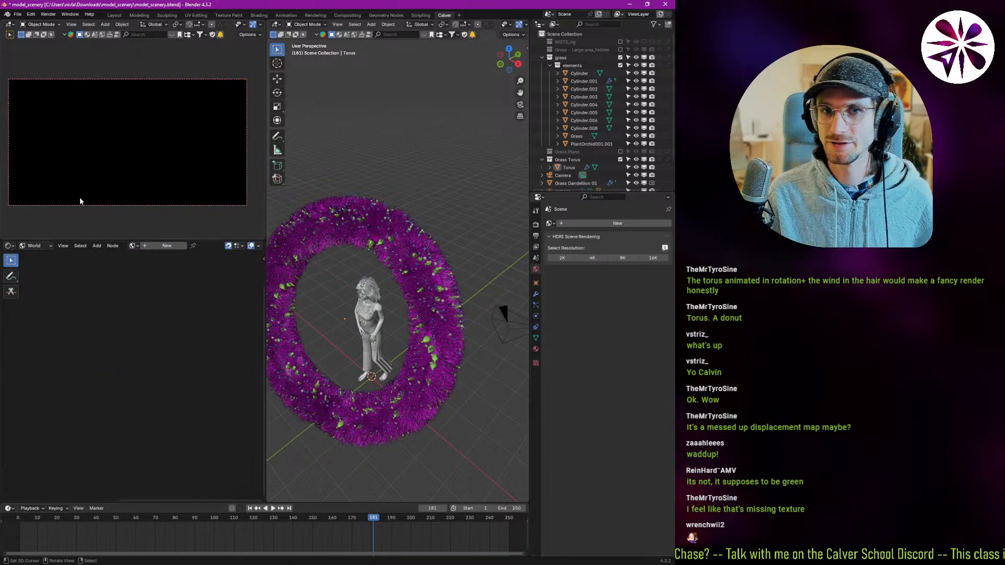
key(shift+F1)
key(shift+F1)
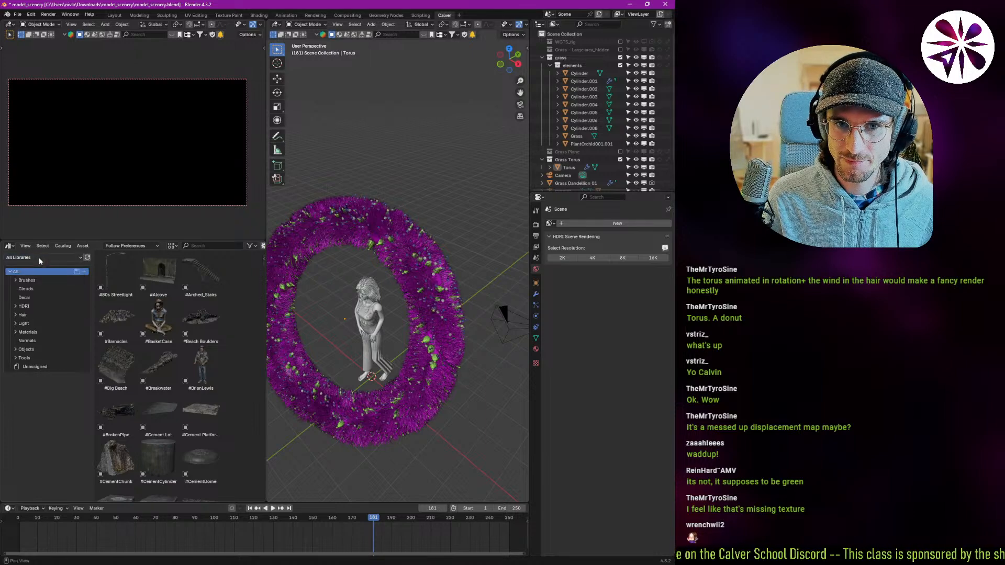
- Apply the PaintedSky_Day HDRI from the asset library's HDRI catalog as the scene's world
click(23, 307)
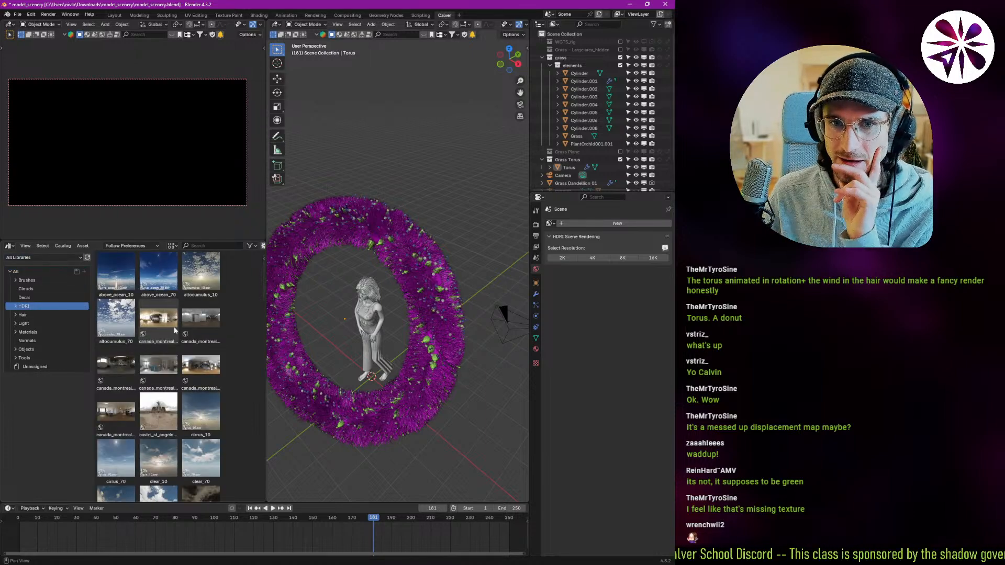
scroll(177, 327, down, 10)
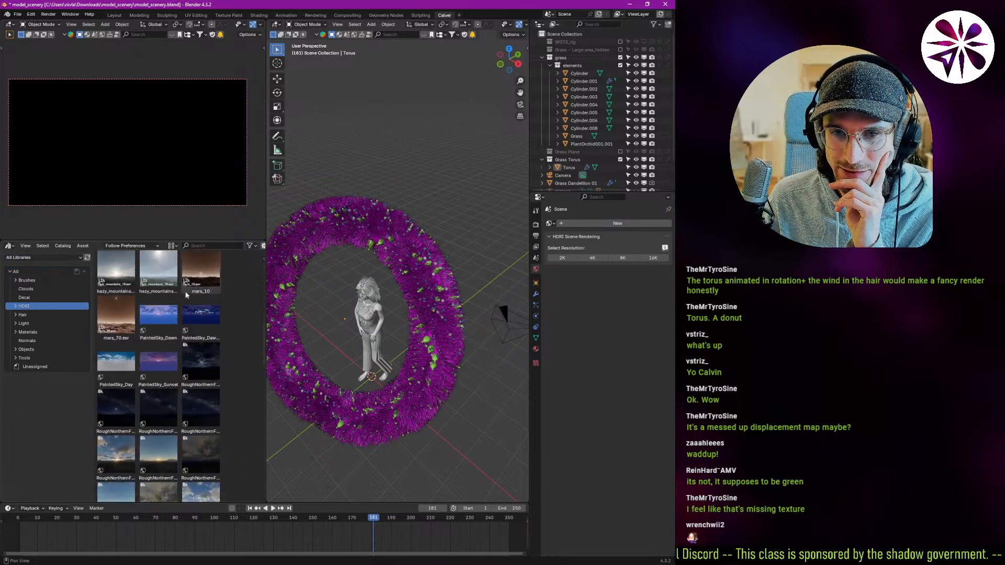
click(120, 380)
mouse_move(115, 374)
mouse_down()
mouse_move(335, 331)
mouse_move(161, 356)
mouse_move(323, 324)
mouse_move(328, 335)
mouse_up()
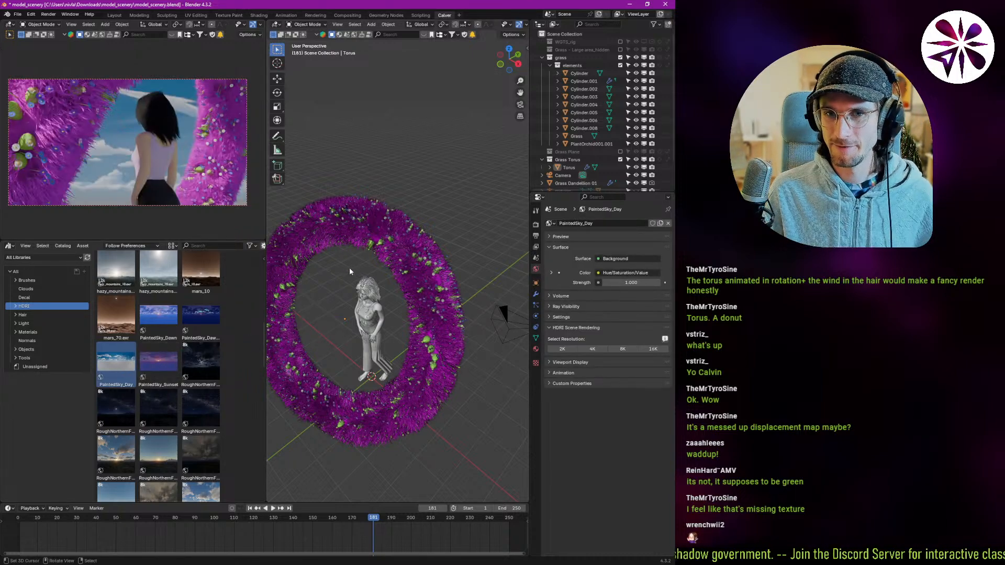
middle_drag(161, 159, 196, 134)
key(KP_0)
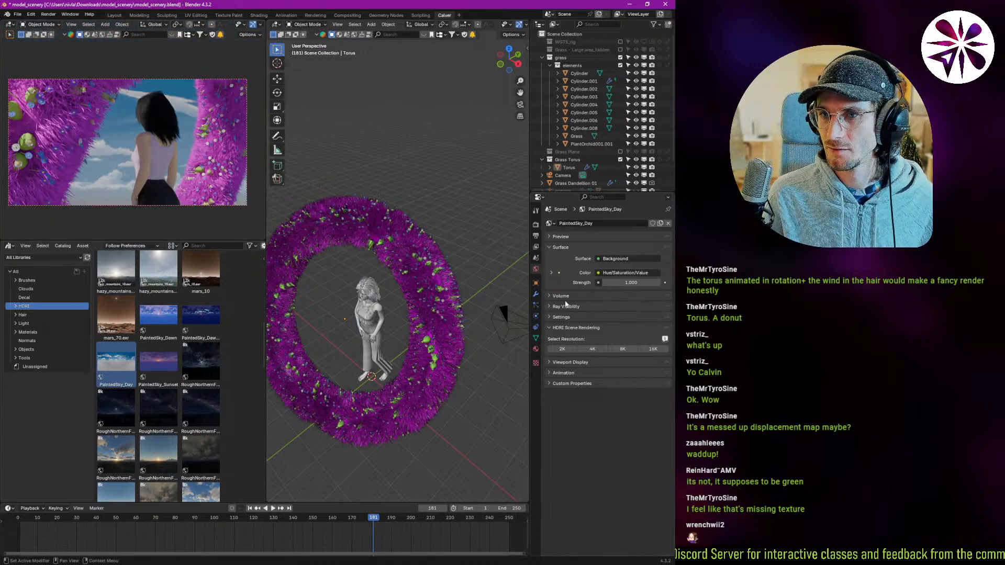
- Rotate the PaintedSky_Day HDRI around Z to about -128° to change the light and clouds behind the character
click(561, 317)
alt+right_drag(186, 177, 186, 178)
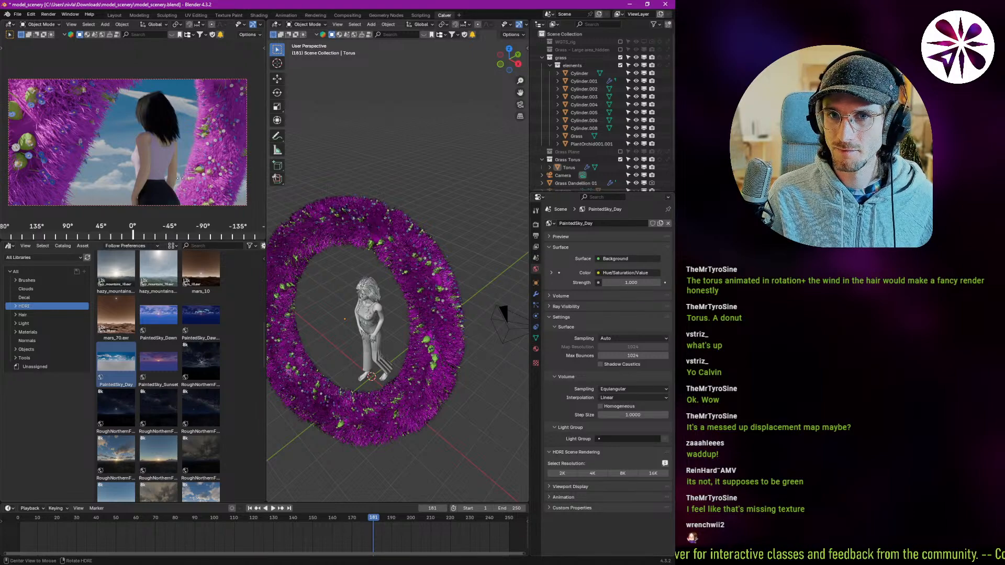
alt+right_drag(20, 187, 2, 206)
alt+right_drag(217, 192, 197, 172)
alt+right_drag(326, 192, 186, 178)
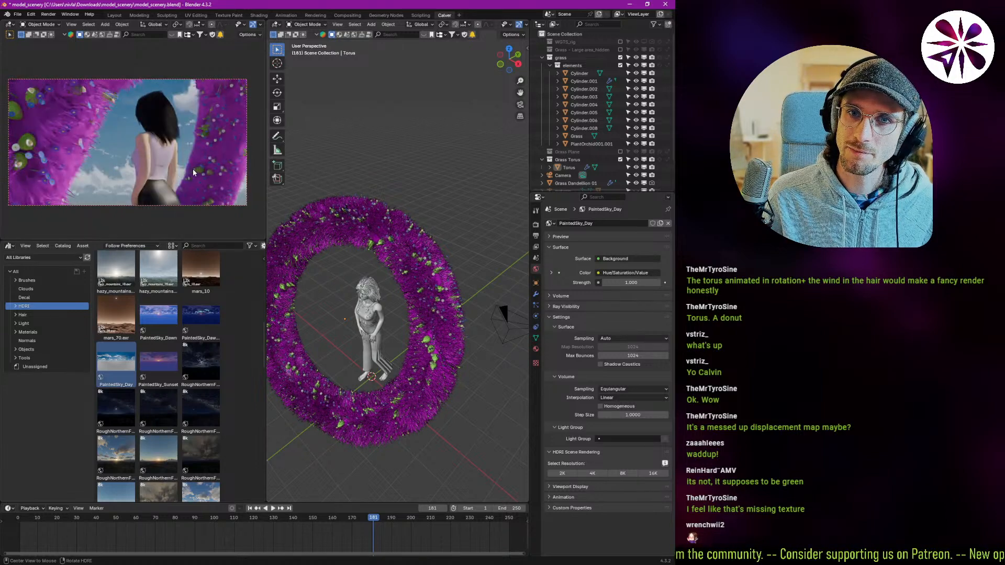
alt+right_drag(285, 173, 290, 172)
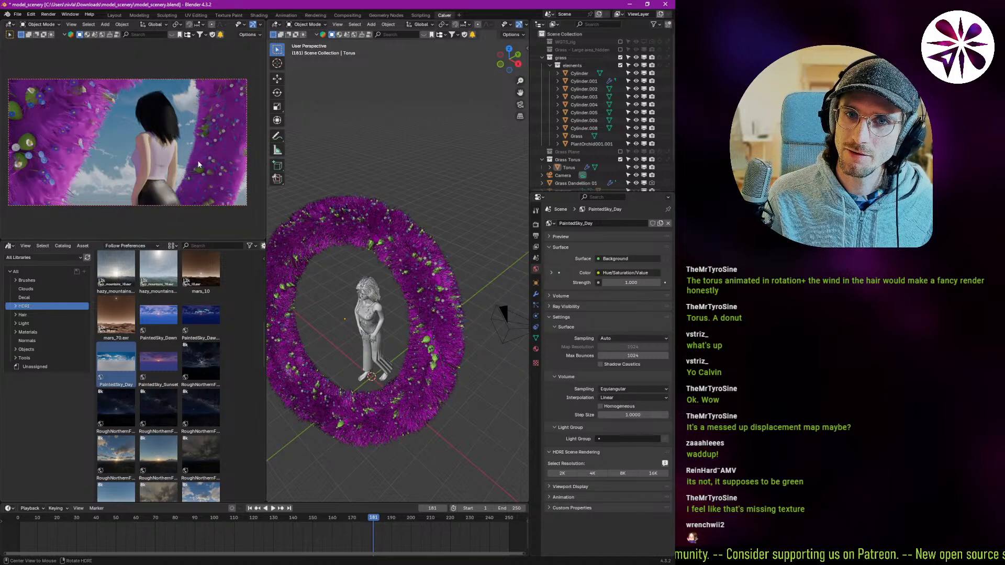
alt+right_drag(178, 161, 150, 159)
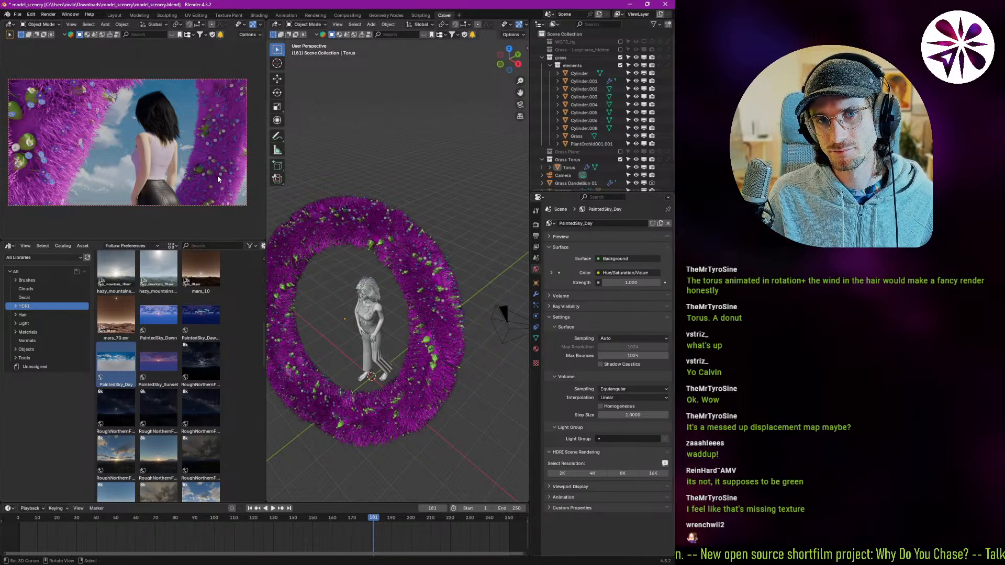
- Switch the large 3D viewport to Material Preview and set the sky mapping rotation to X -3.82°, Y 0.82° and Z -129°
click(566, 306)
click(569, 305)
click(551, 321)
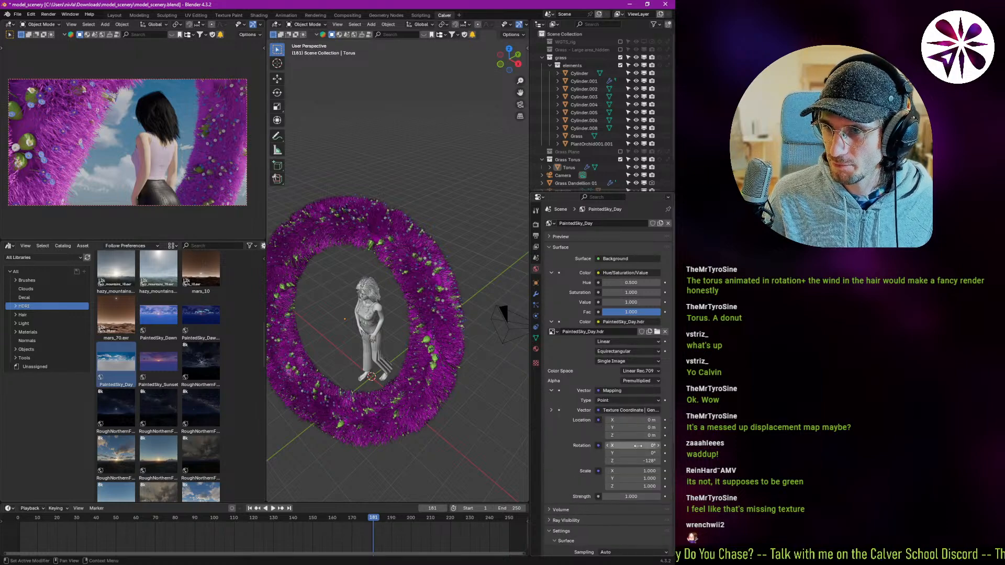
middle_drag(410, 350, 388, 346)
key(z)
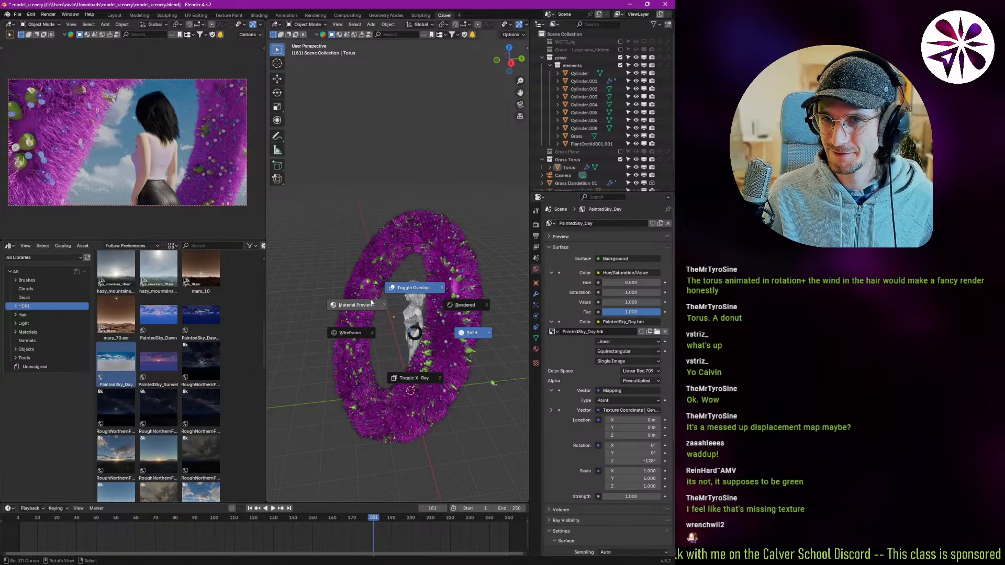
click(388, 315)
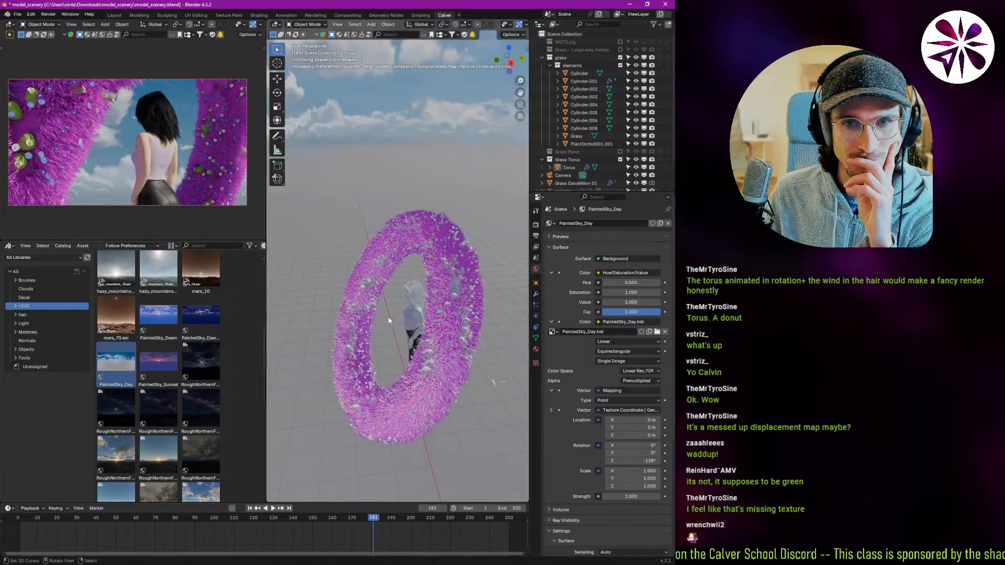
middle_drag(390, 320, 376, 345)
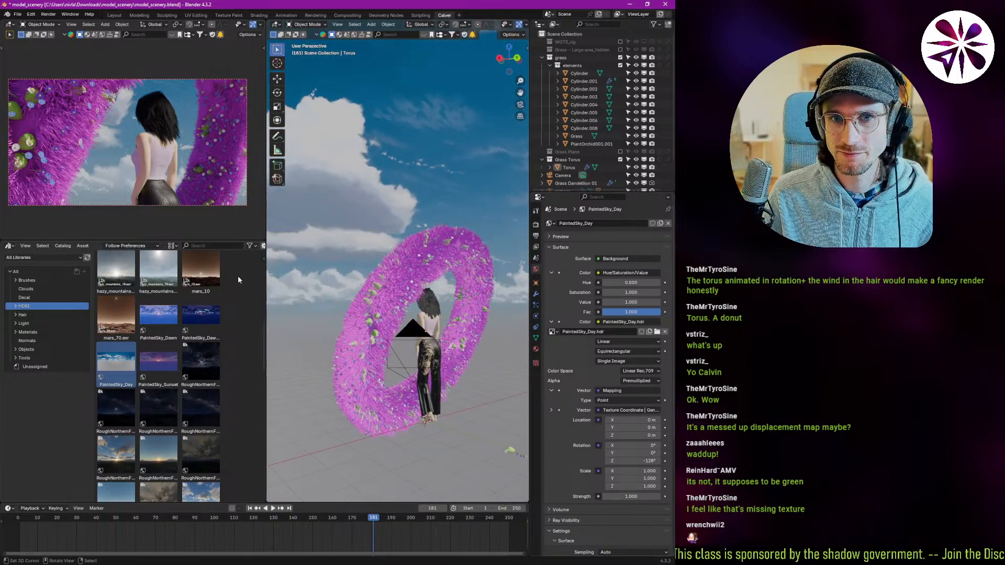
drag(610, 445, 654, 462)
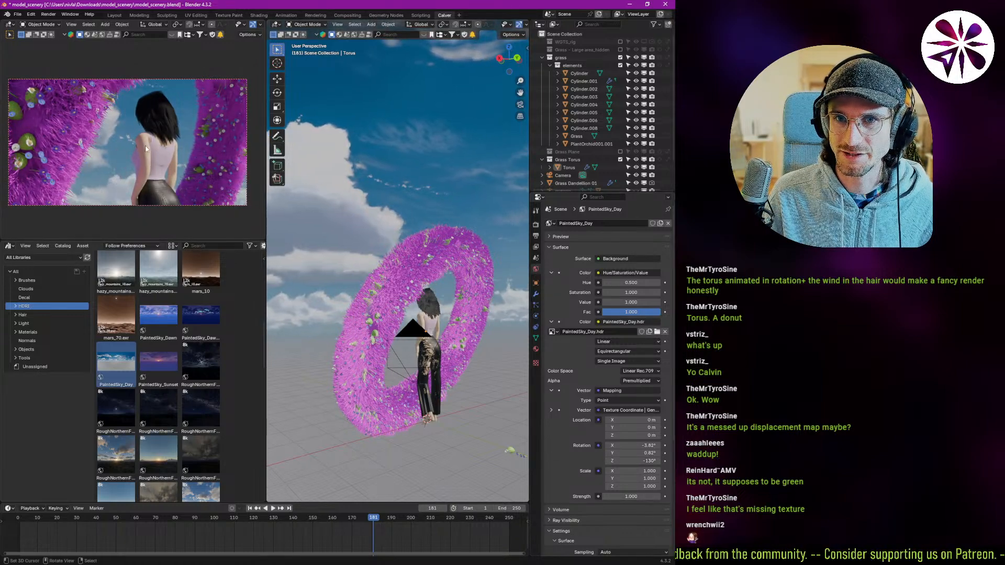
drag(629, 461, 672, 461)
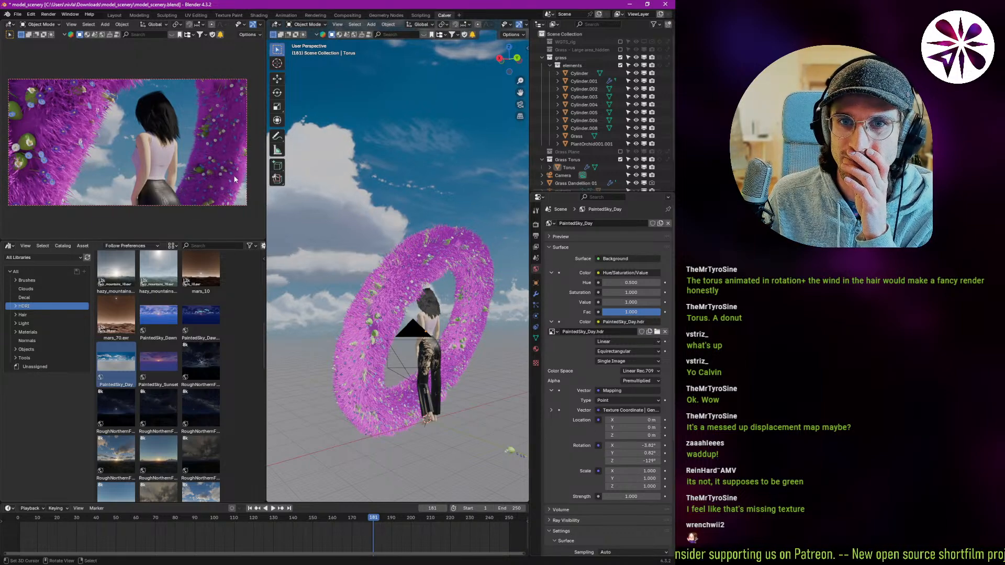
- Rotate the grass torus about -13.1° around the global Z axis
click(222, 168)
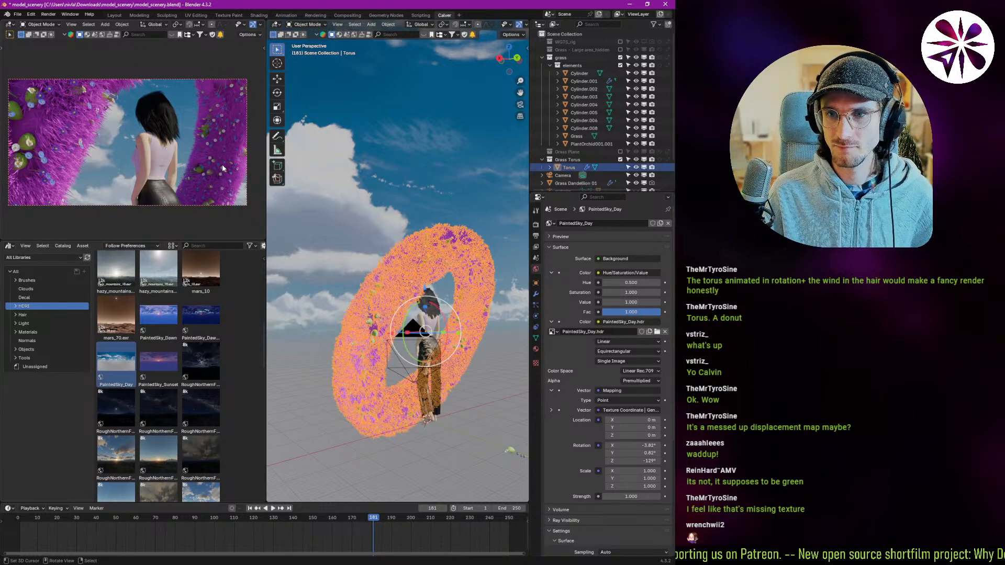
middle_drag(394, 356, 420, 370)
key(r)
key(z)
key(z)
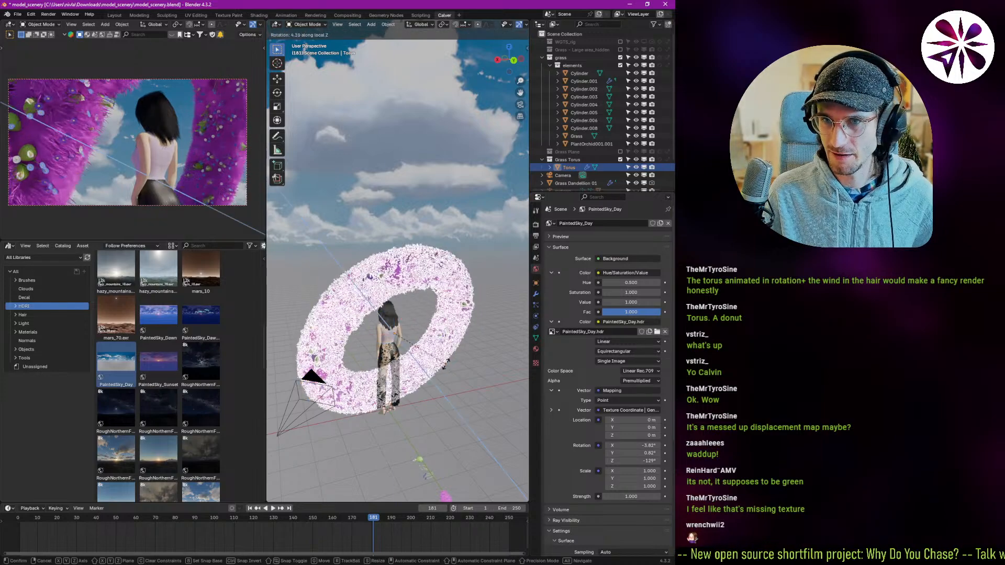
key(z)
key(z)
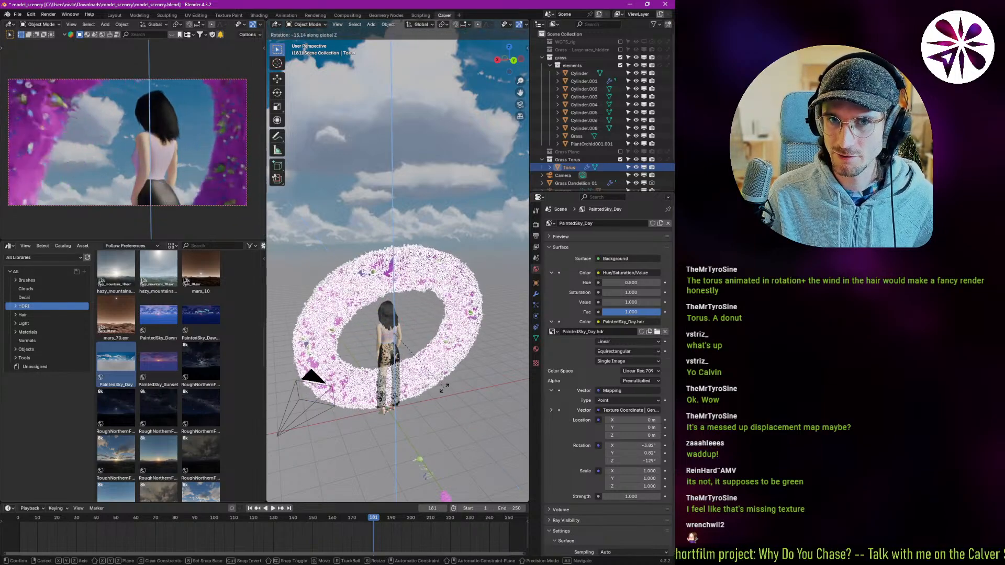
click(449, 389)
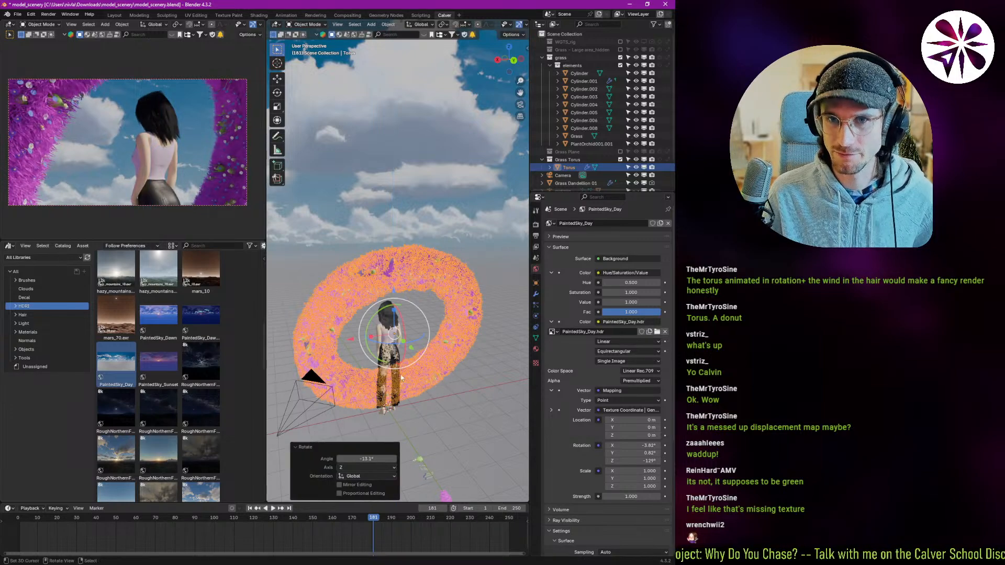
- From the top view, move the grass torus about -2.52 m in X and 2.00 m in Y
middle_drag(402, 375, 416, 403)
key(KP_7)
scroll(452, 209, up, 2)
shift+middle_drag(471, 204, 441, 230)
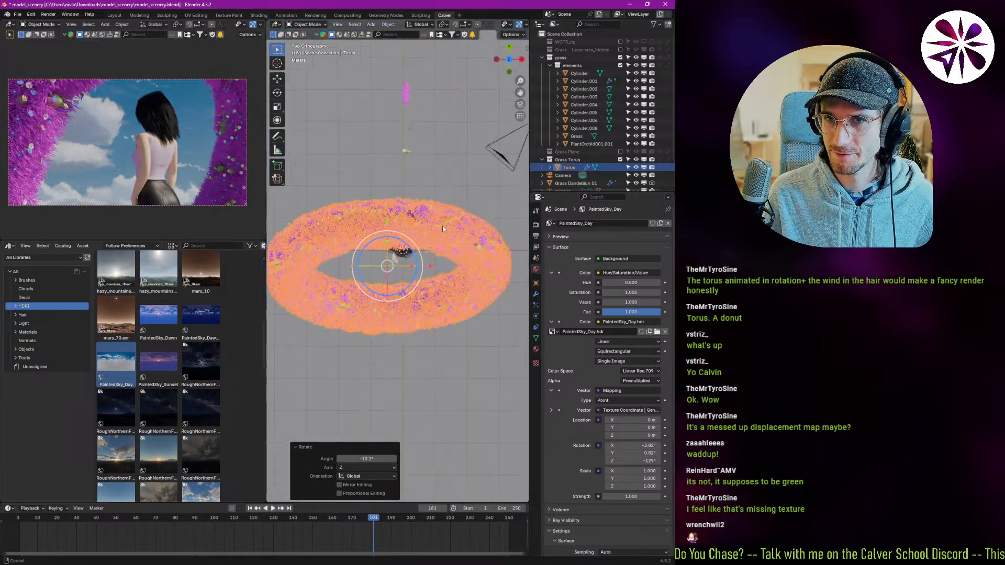
scroll(425, 256, up, 2)
shift+middle_drag(426, 273, 416, 299)
key(g)
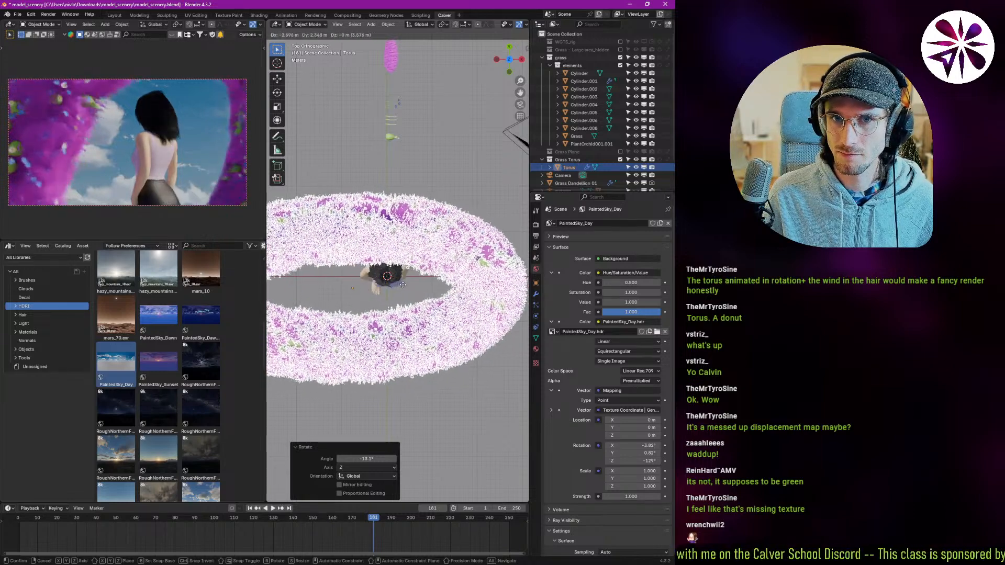
click(403, 284)
- Refine the grass torus position with moves of about -0.78 m X, 0.24 m Y and -0.087 m X, -0.87 m Y
key(g)
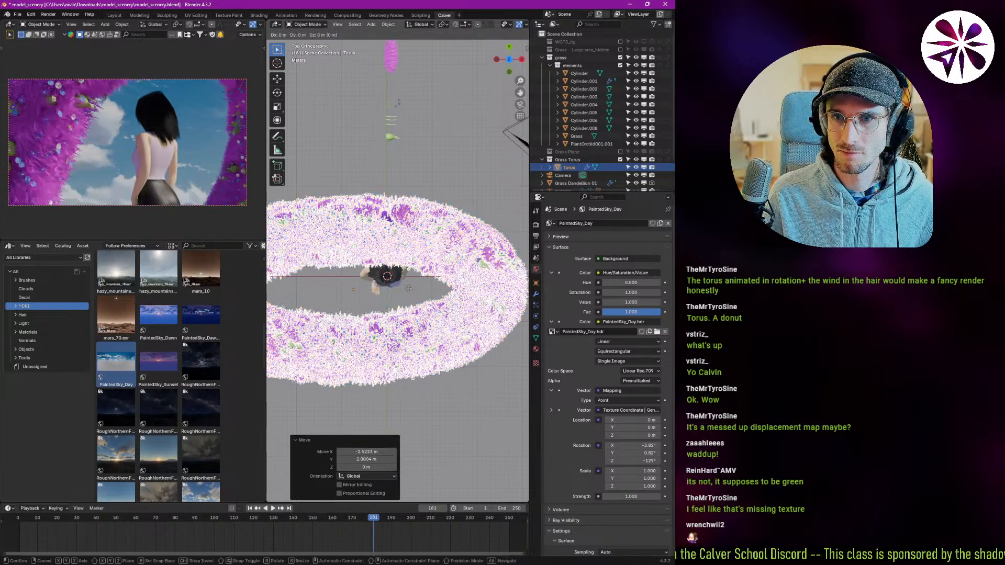
click(411, 287)
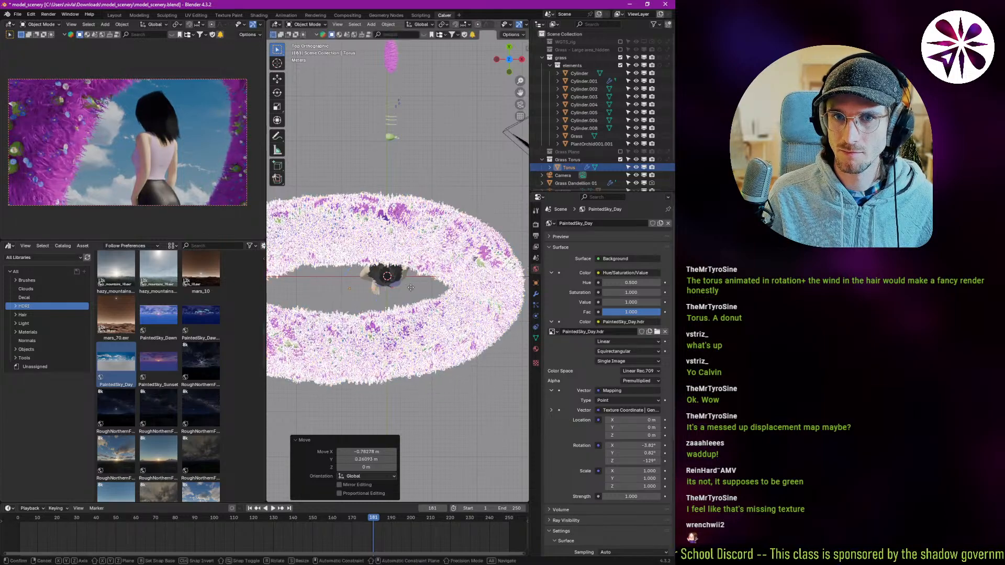
click(410, 291)
key(g)
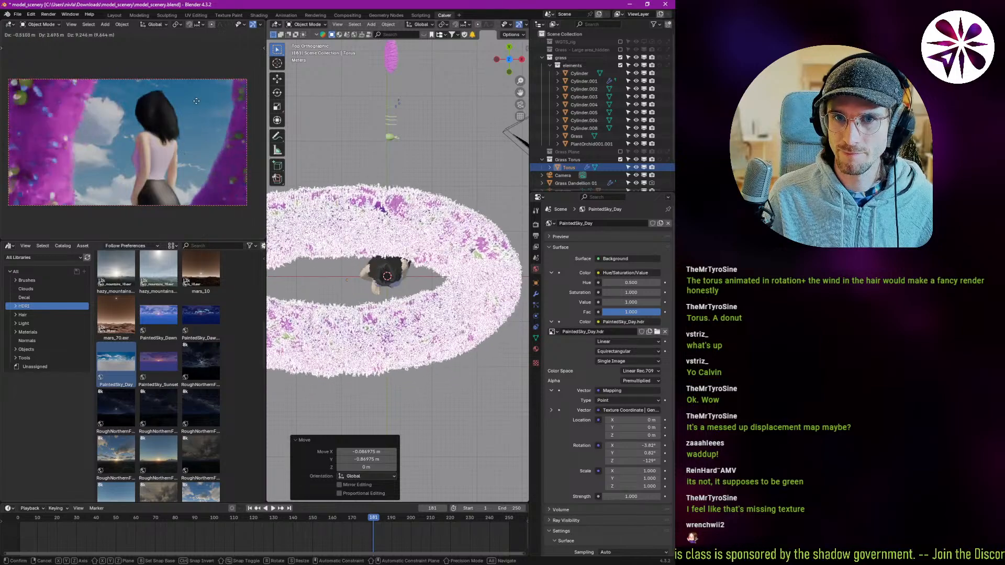
key(Escape)
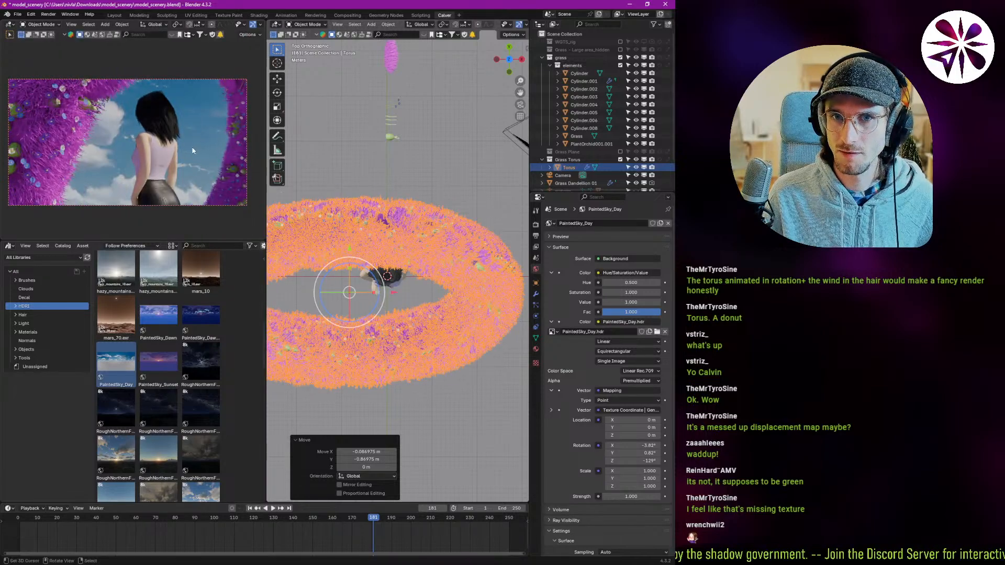
middle_drag(386, 320, 356, 294)
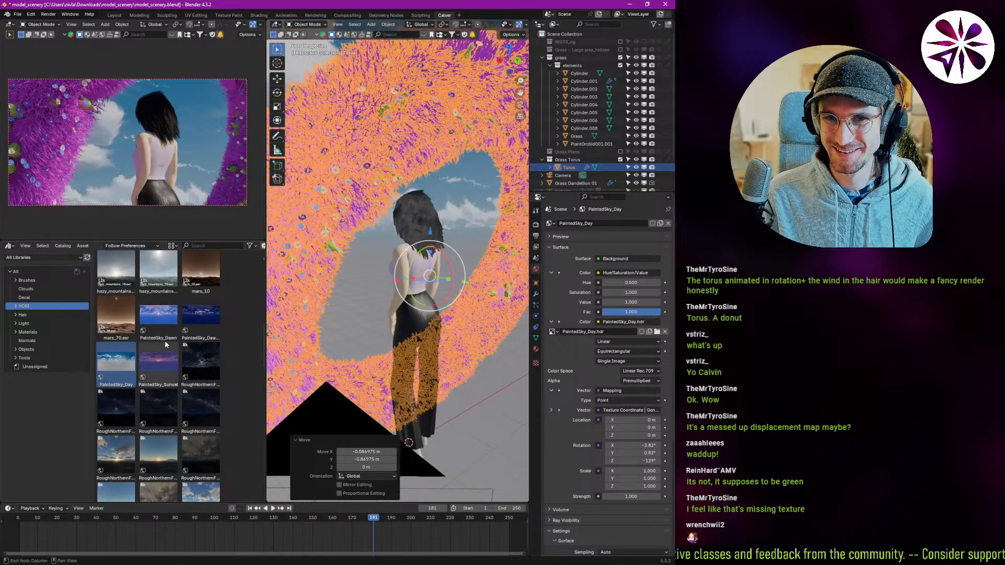
- Turn the asset browser area into a World shader editor and bring the PaintedSky_Day Hue/Saturation/Value and Background nodes into view
key(shift+F3)
key(shift+F3)
key(shift+F3)
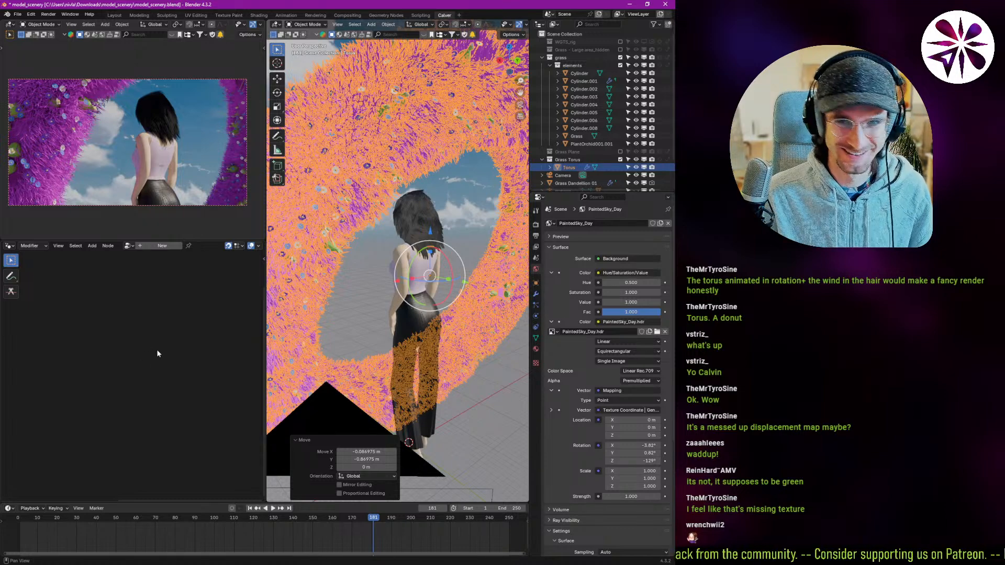
key(shift+F3)
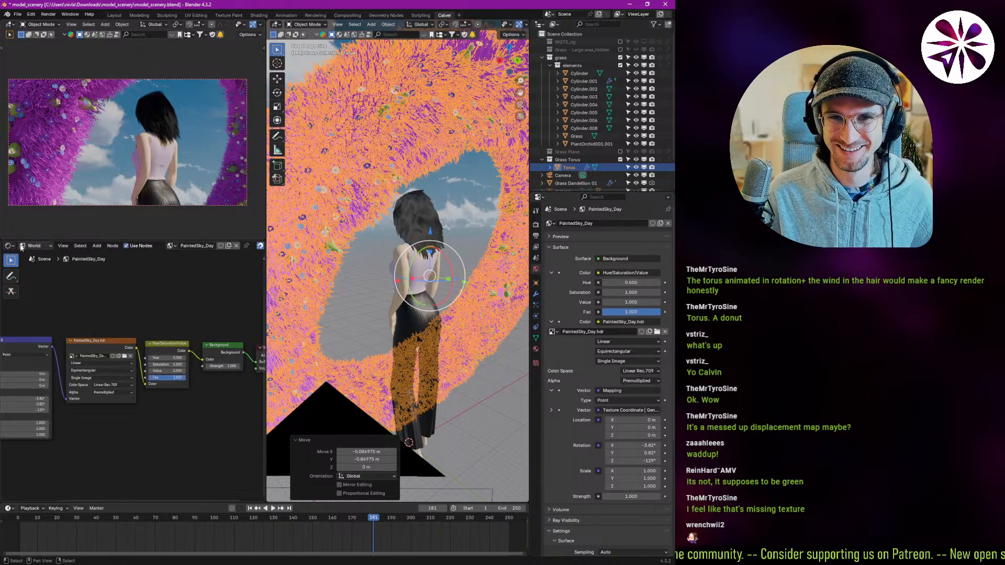
middle_drag(189, 363, 131, 344)
scroll(131, 344, up, 5)
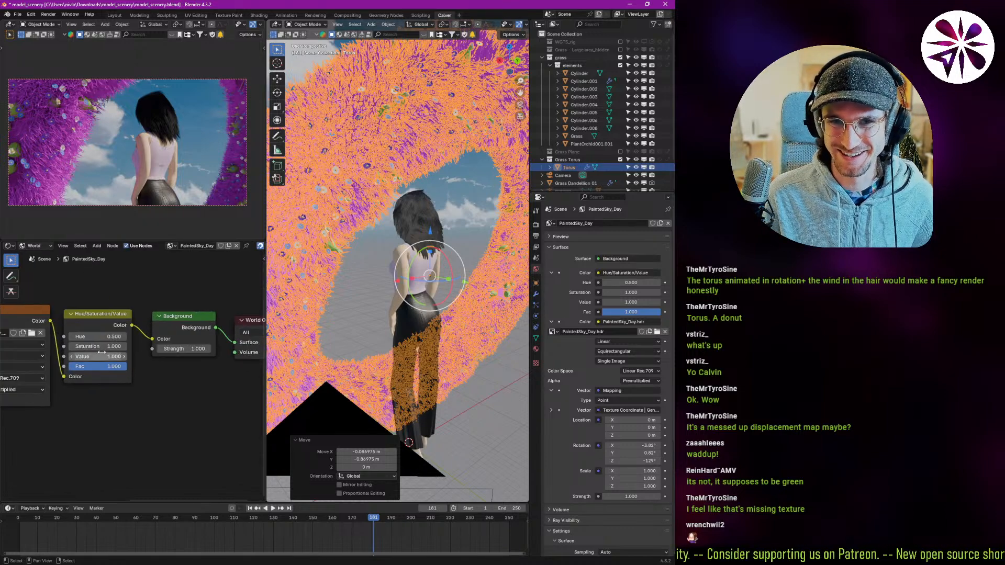
- Try adjusting the sky's Value and a Background strength of 4, and restore the strength to 1
drag(114, 356, 137, 360)
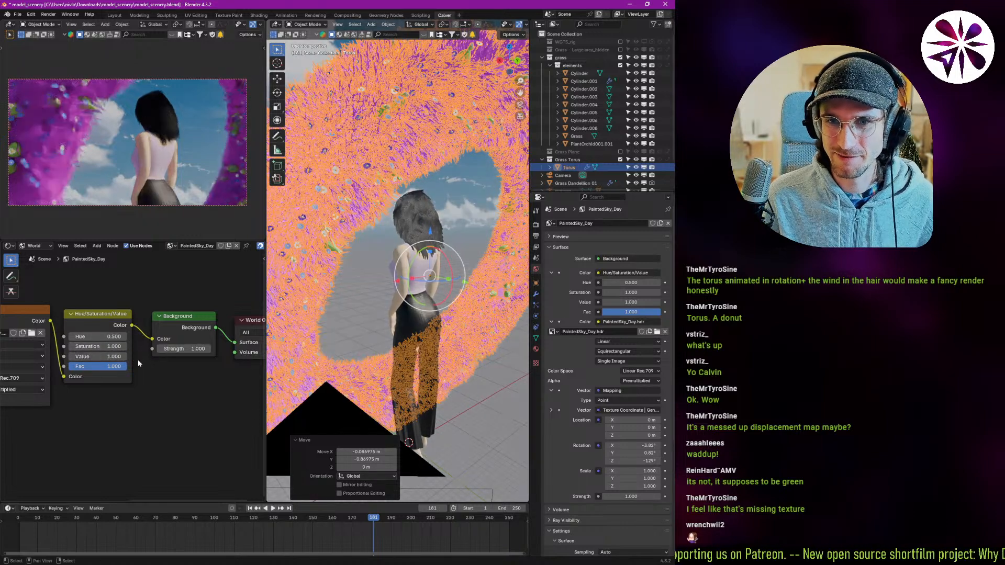
click(192, 347)
text(4)
key(Return)
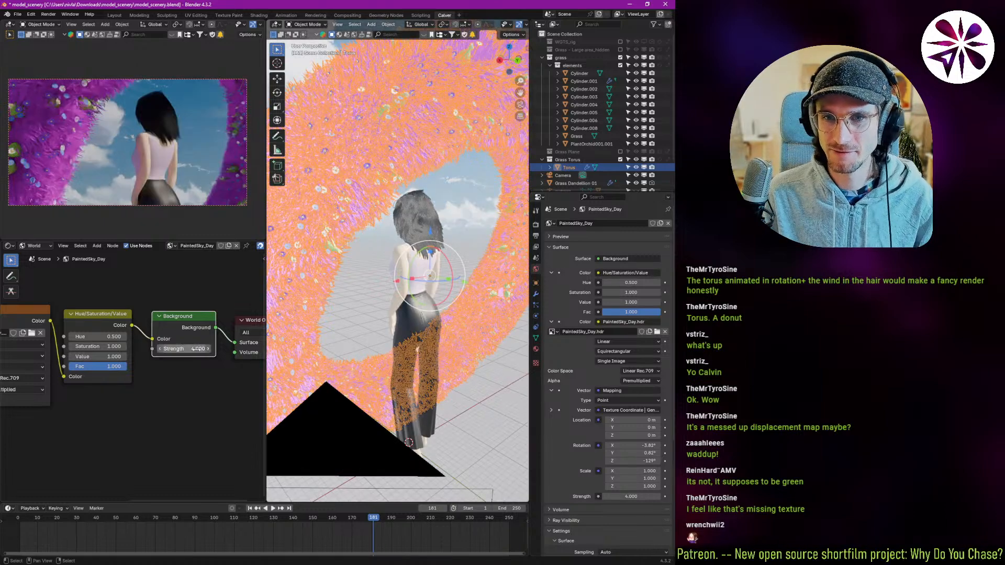
click(197, 349)
text(1)
key(Return)
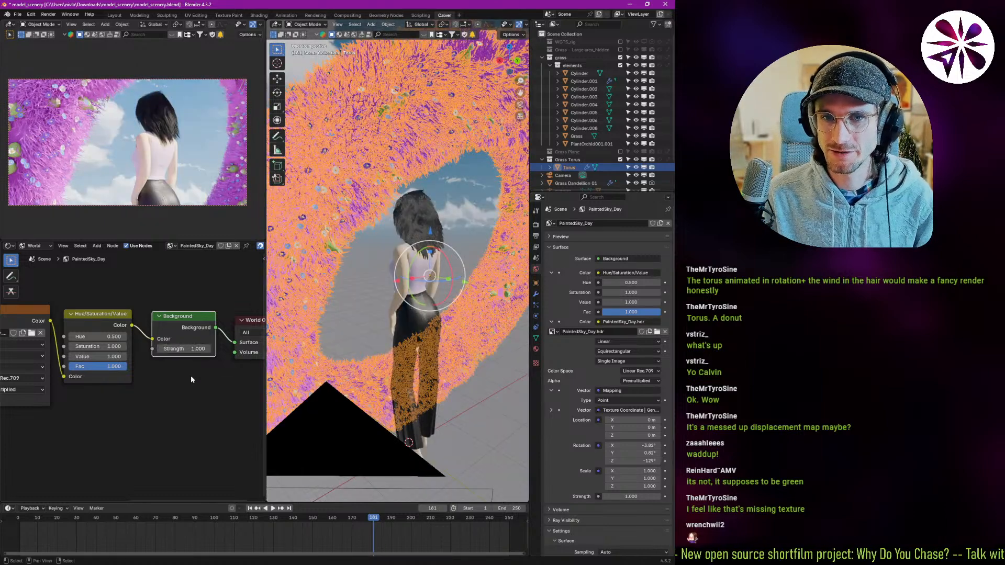
- Insert an RGB Curves node between the sky's Hue/Saturation/Value and Background nodes
key(shift+a)
click(154, 302)
text(curv)
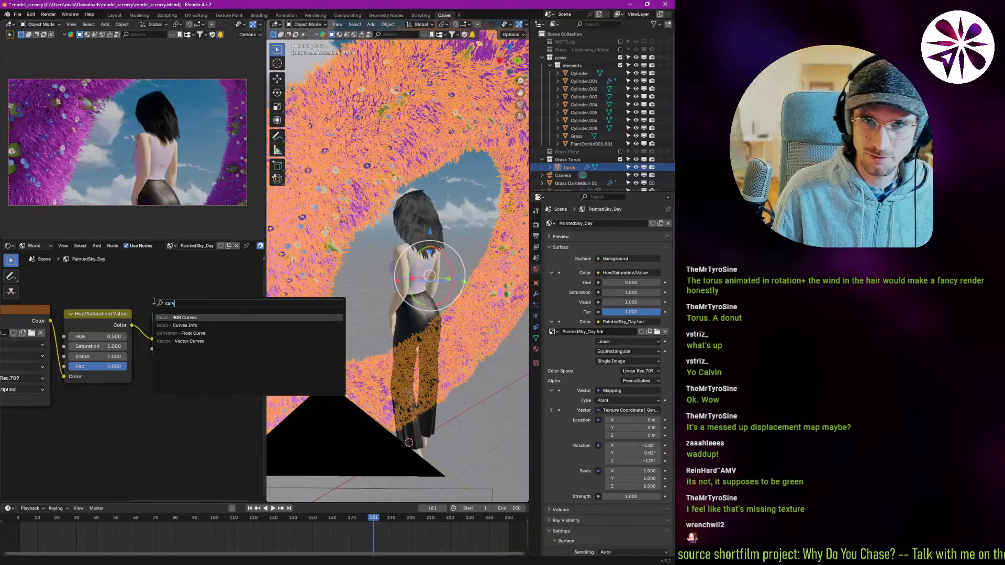
key(Return)
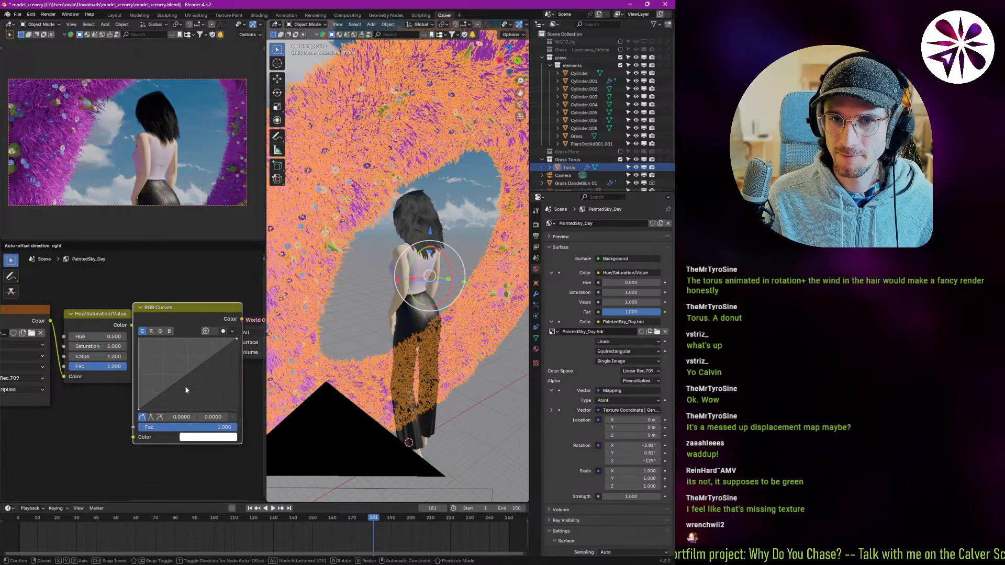
click(130, 350)
- Shape the sky's RGB curve for more contrast, with points at about (0.57, 0.81) and (0.20, 0.23)
drag(152, 354, 135, 353)
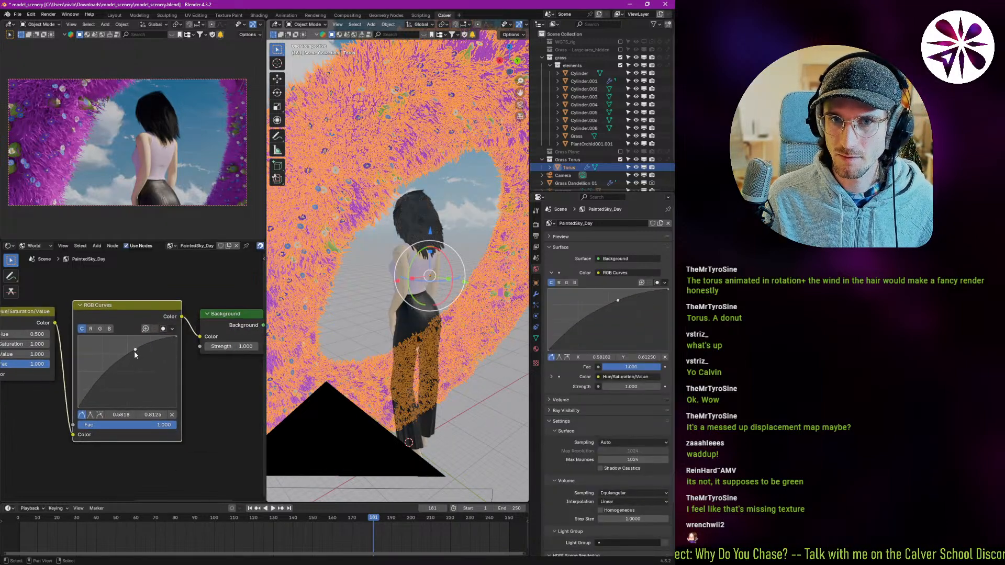
click(99, 385)
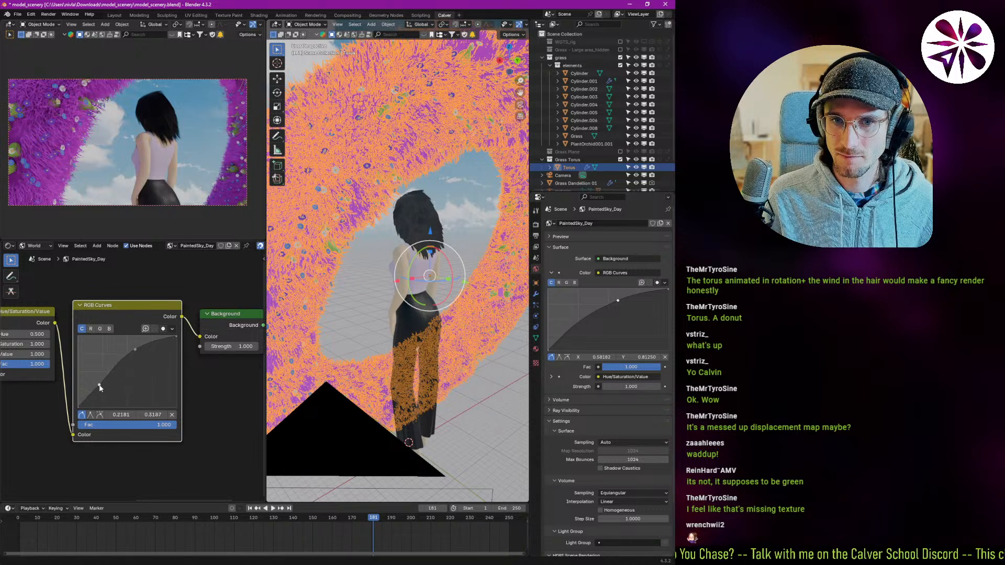
drag(101, 395, 99, 393)
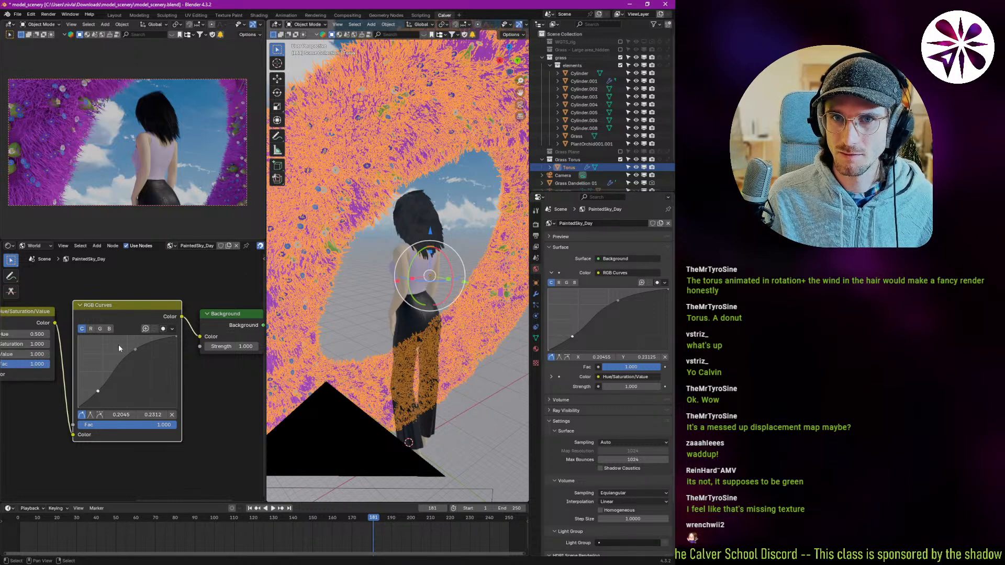
click(134, 349)
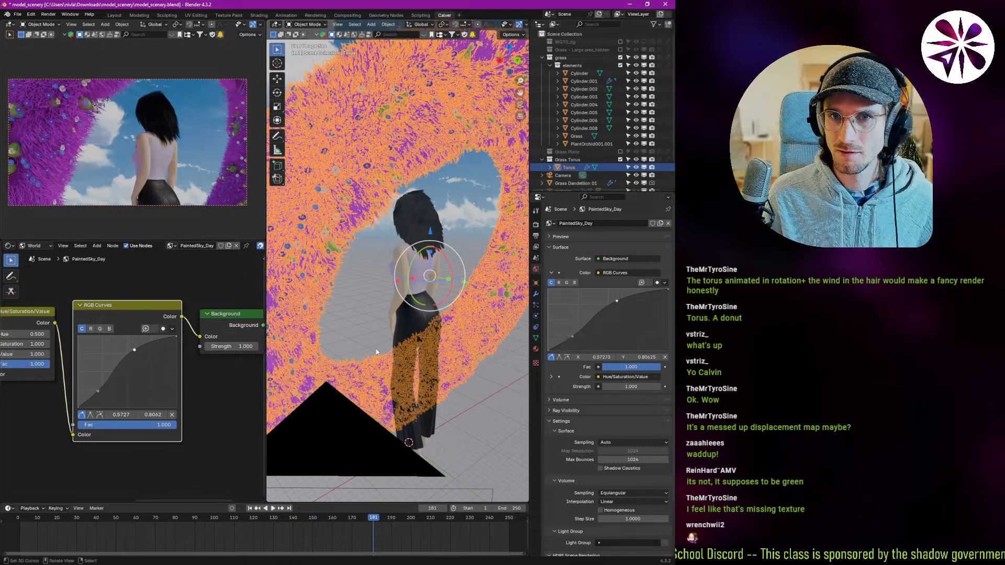
middle_drag(410, 313, 357, 306)
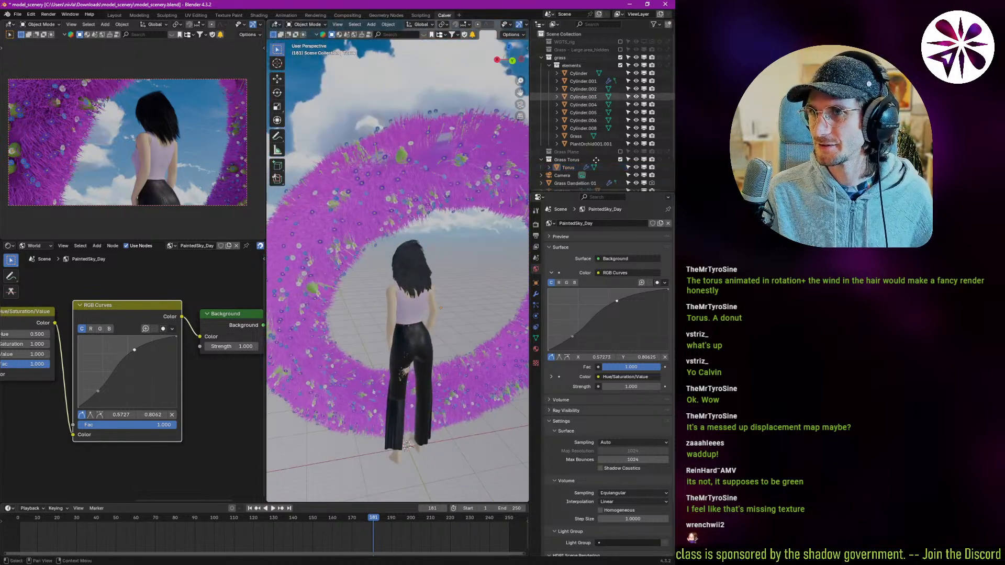
- Collapse the grass collection and create a new collection named Lighting under the Scene Collection
click(543, 57)
click(558, 33)
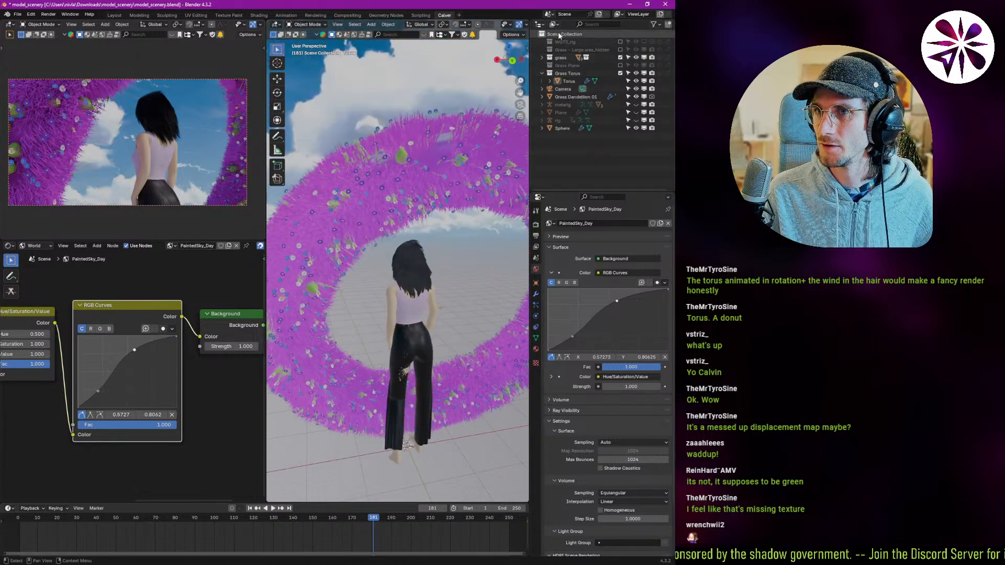
right_click(575, 30)
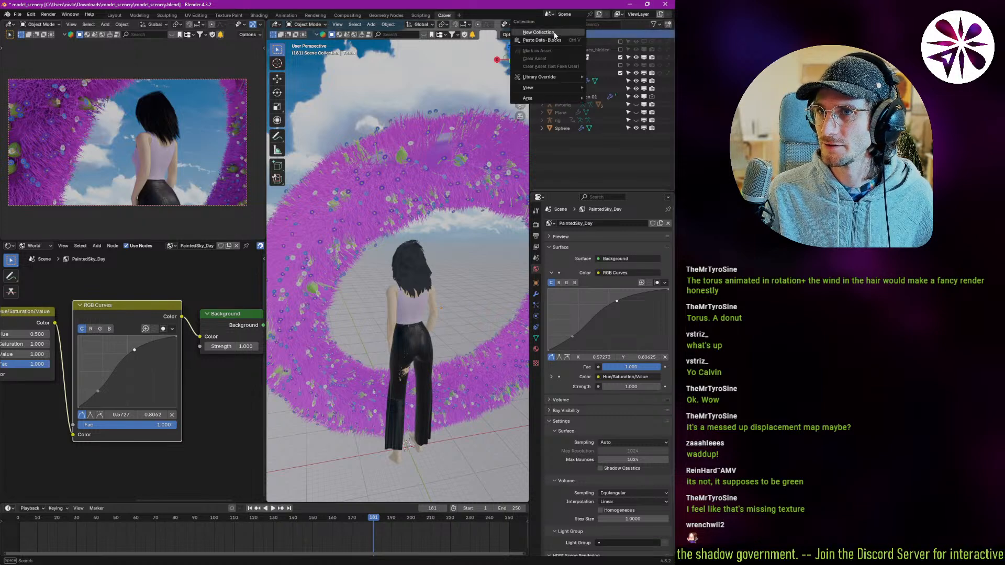
click(556, 35)
double_click(576, 89)
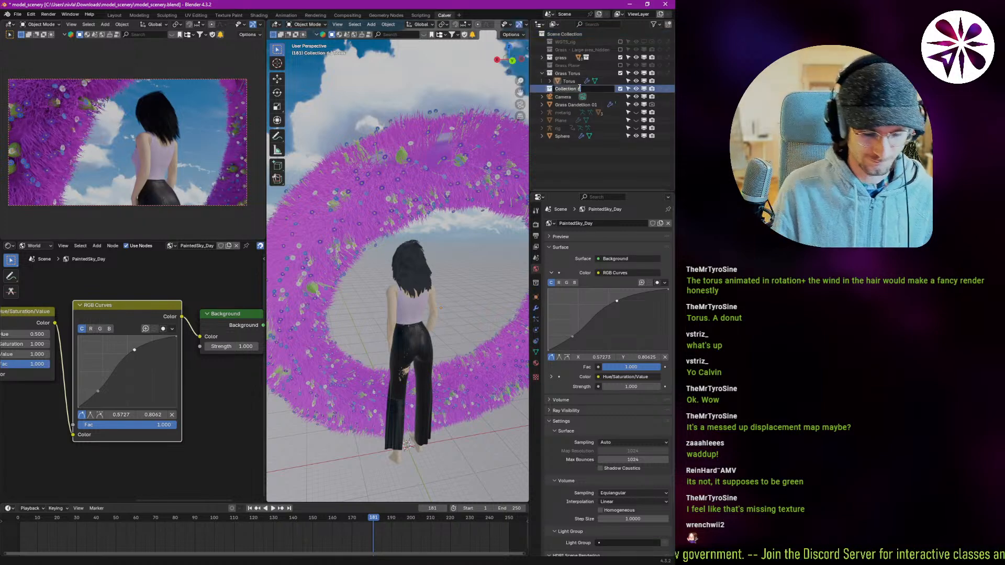
text(Lighting)
key(Return)
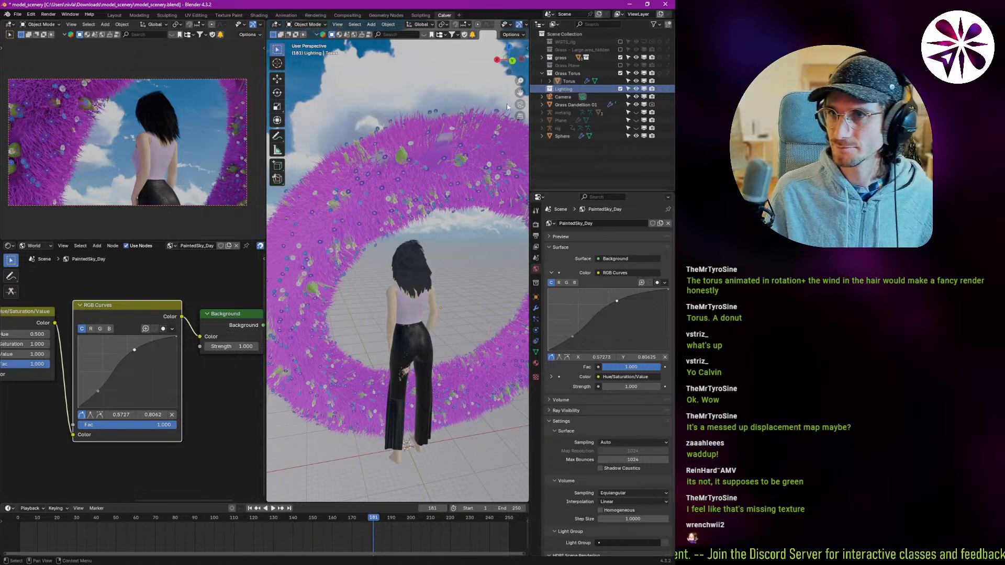
middle_drag(467, 175, 376, 286)
scroll(445, 311, up, 3)
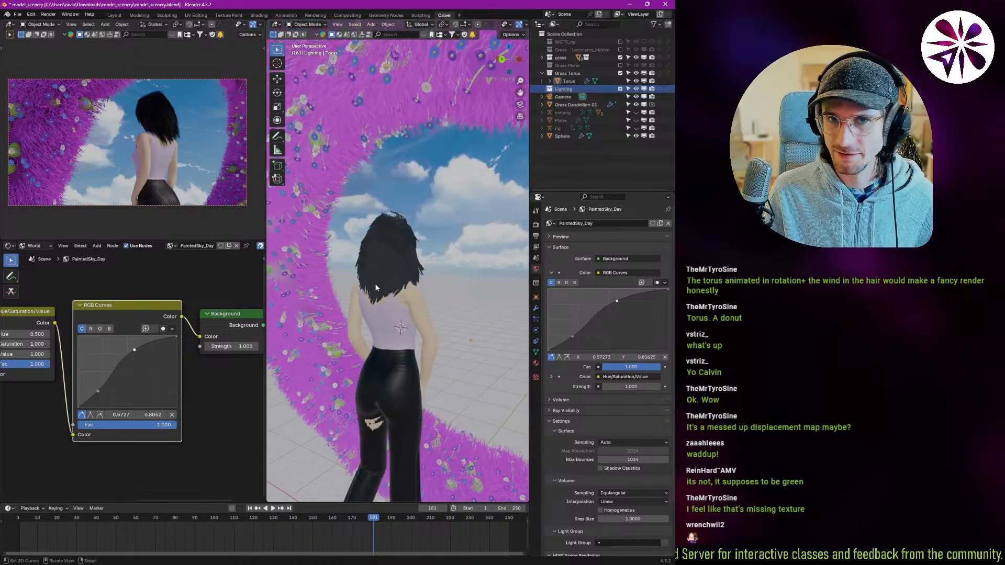
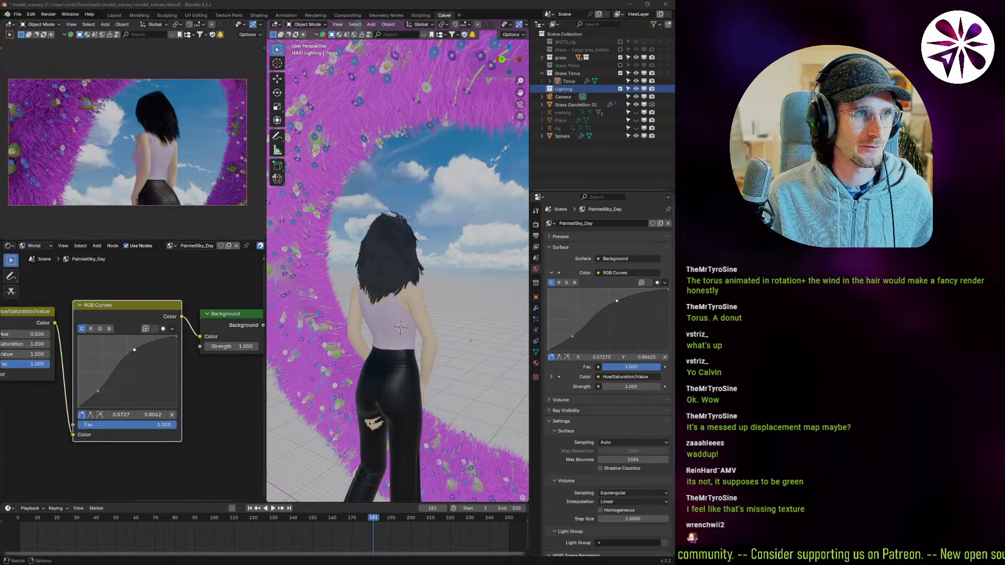
- Switch to Discord, search the resources channel for "wrangler" and open the Light Wrangler (Blender 3D Plugin) post
key(alt+Tab)
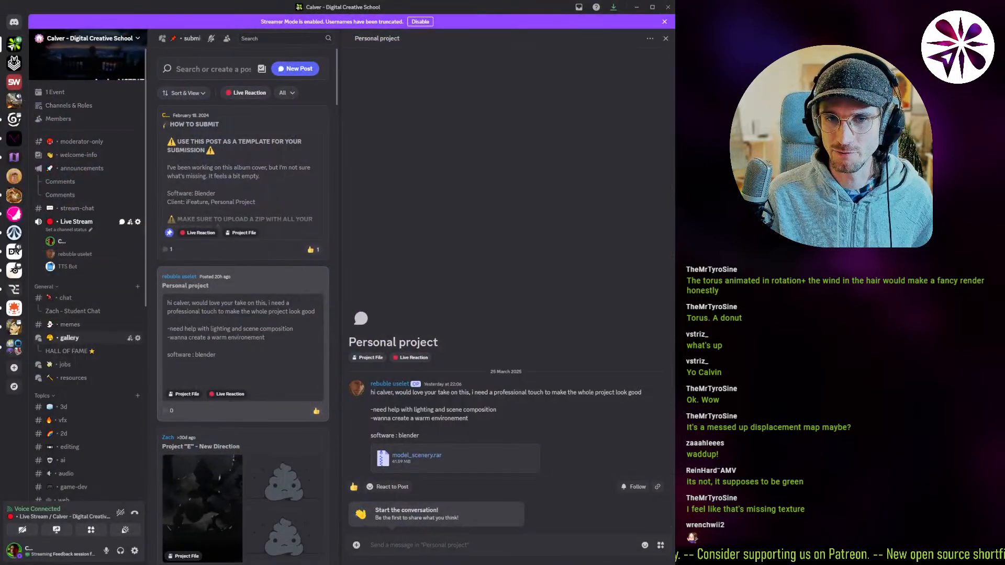
scroll(83, 274, down, 3)
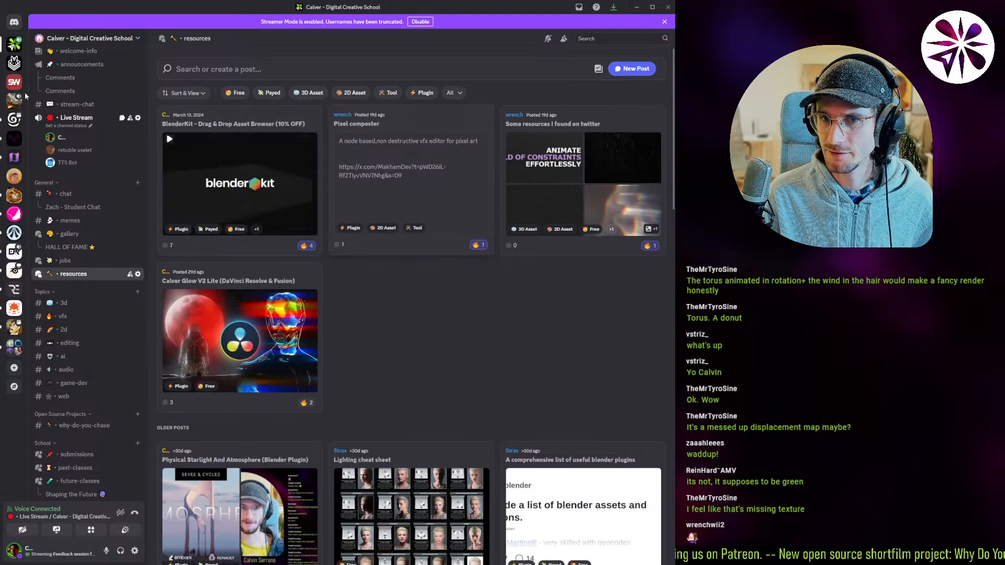
text(wrang)
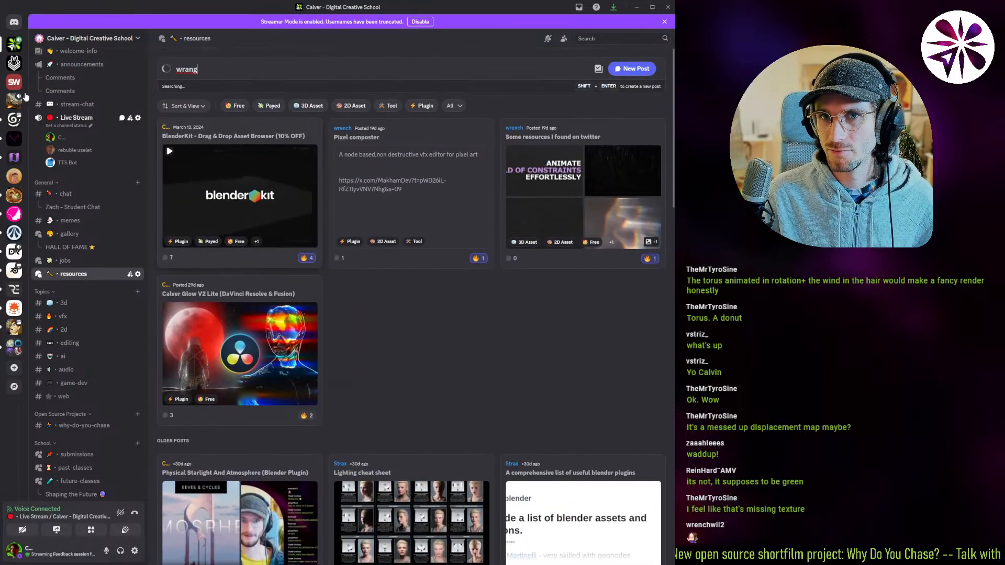
text(ler)
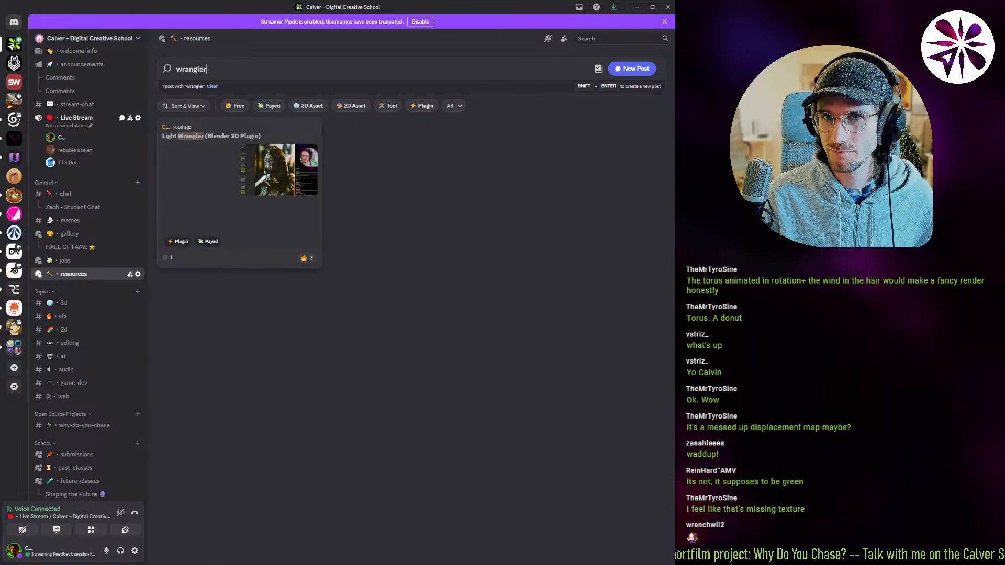
key(Return)
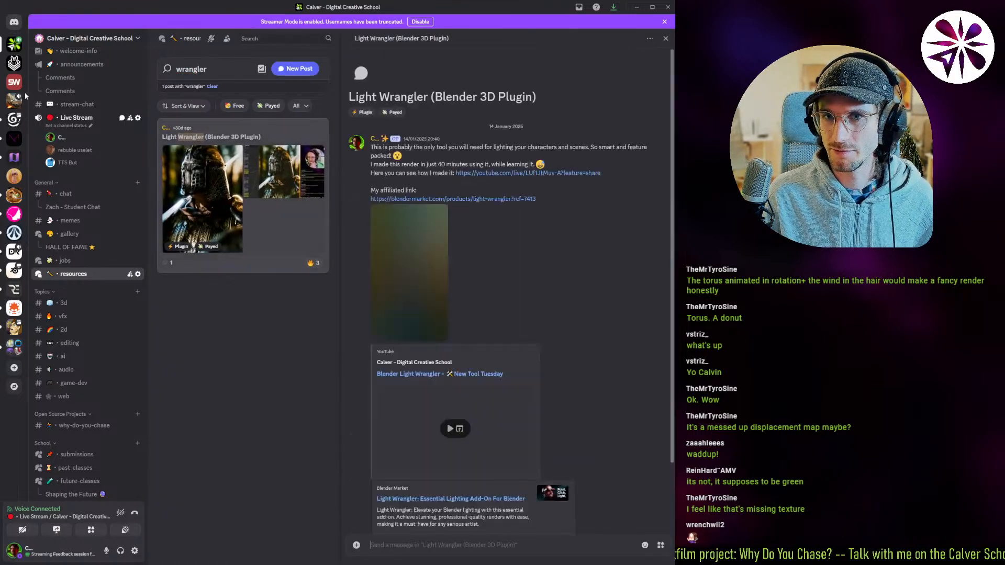
- Copy the Light Wrangler Blender Market link from the post and switch back to Blender
right_click(470, 201)
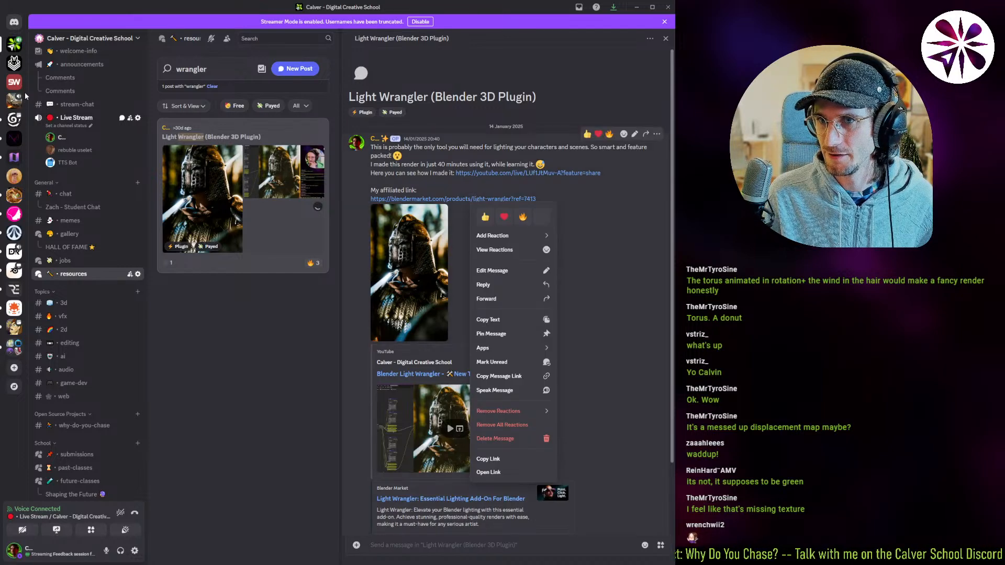
click(489, 459)
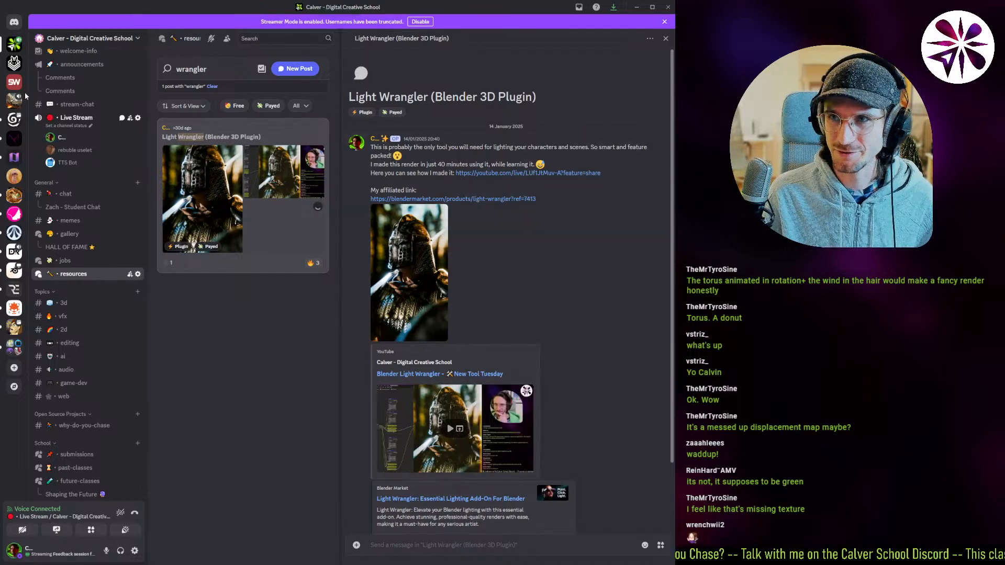
click(637, 8)
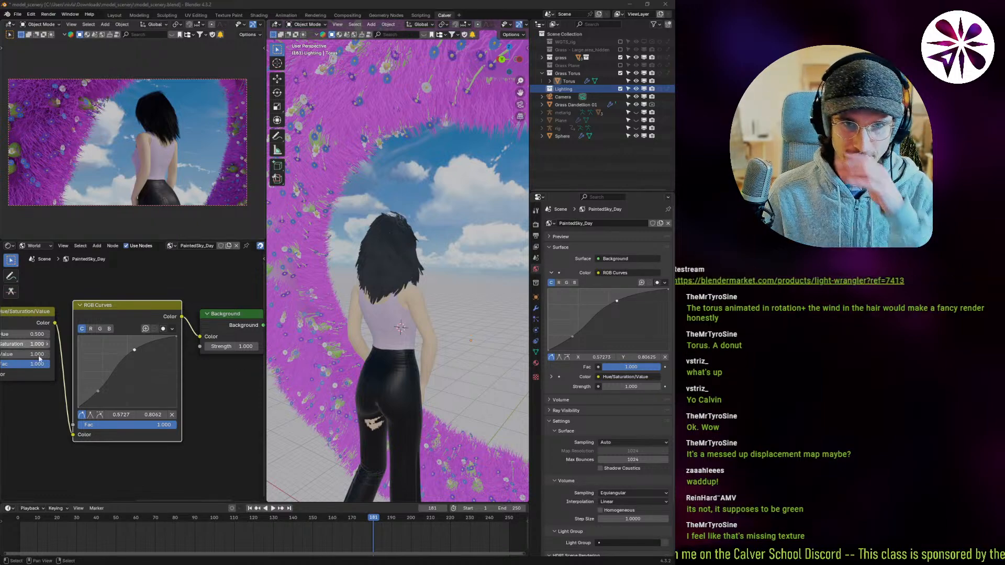
middle_drag(382, 291, 500, 201)
mouse_move(379, 290)
middle_down()
mouse_move(390, 286)
mouse_move(378, 291)
mouse_move(375, 282)
middle_up()
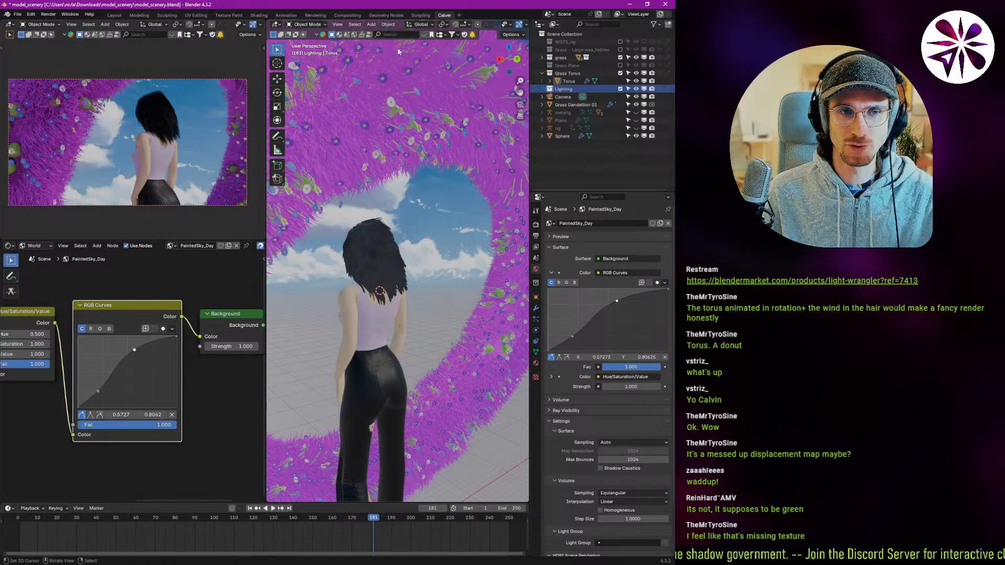
- Add an area light in the Lighting collection and raise it about 11.4 m along the global Z axis
key(shift+a)
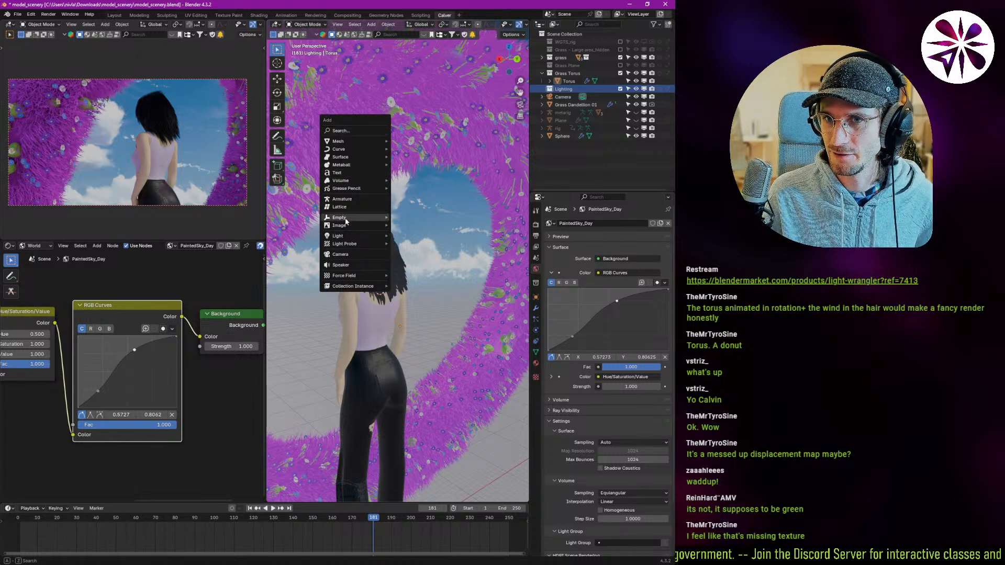
mouse_move(355, 236)
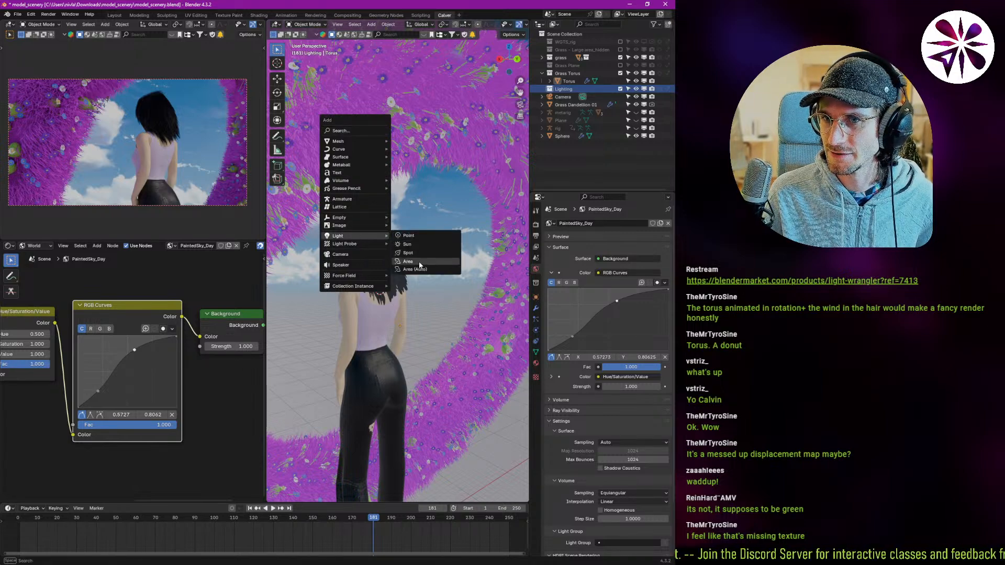
click(419, 266)
key(g)
key(z)
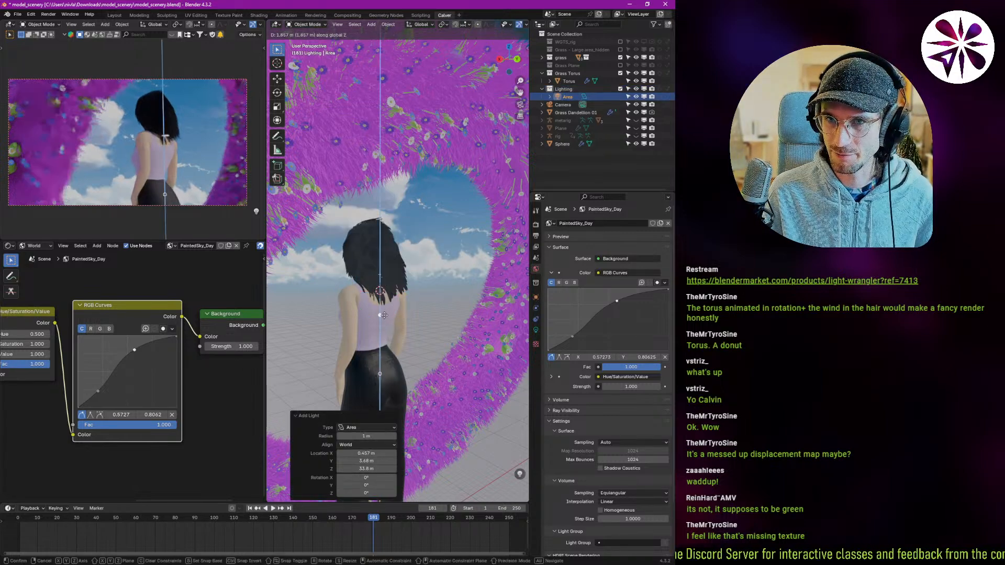
click(393, 227)
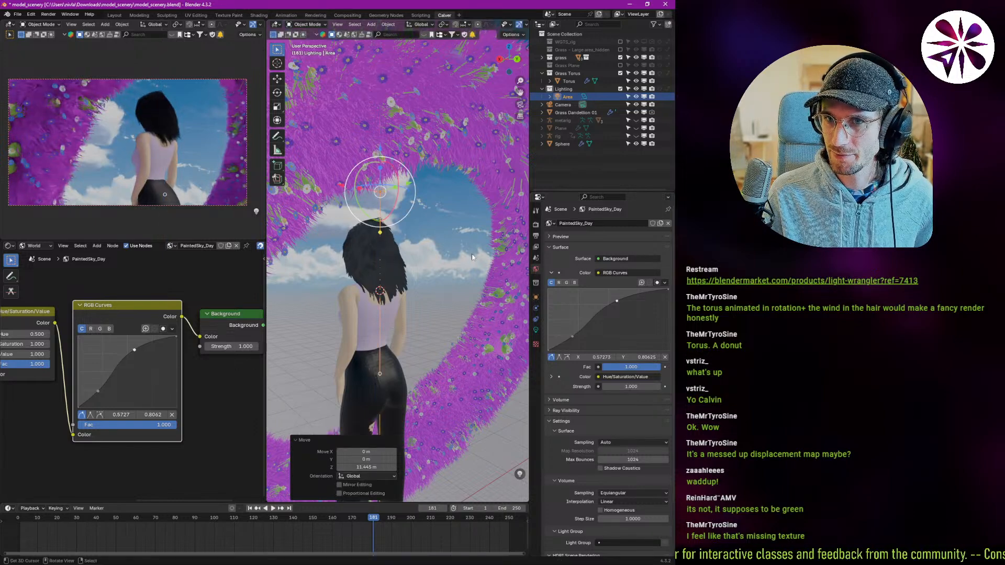
- Set the transform pivot point to 3D Cursor and rotate the area light freely around the character
click(442, 24)
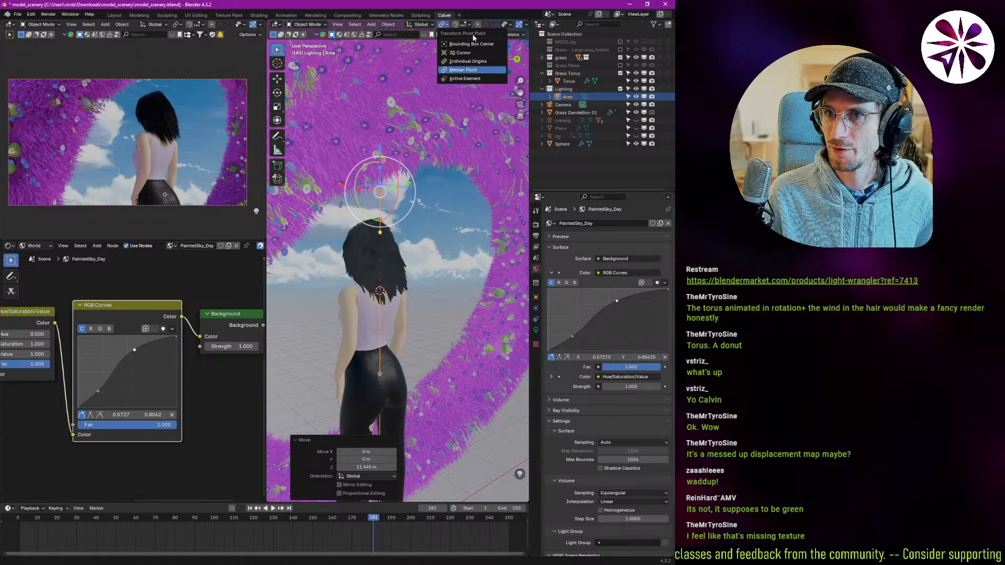
click(461, 53)
mouse_move(369, 293)
middle_down()
mouse_move(360, 314)
mouse_move(366, 309)
middle_up()
key(r)
click(446, 284)
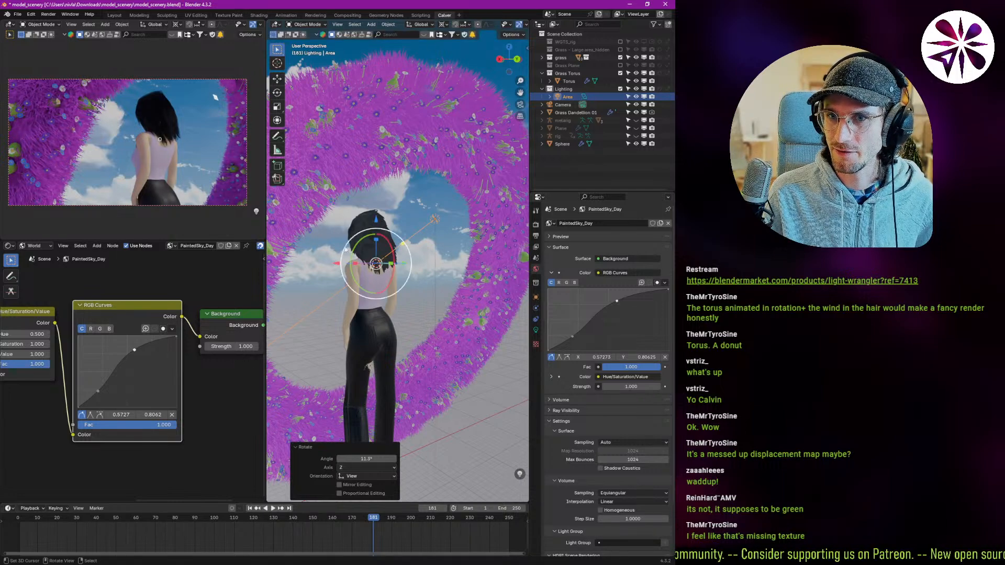
key(r)
key(r)
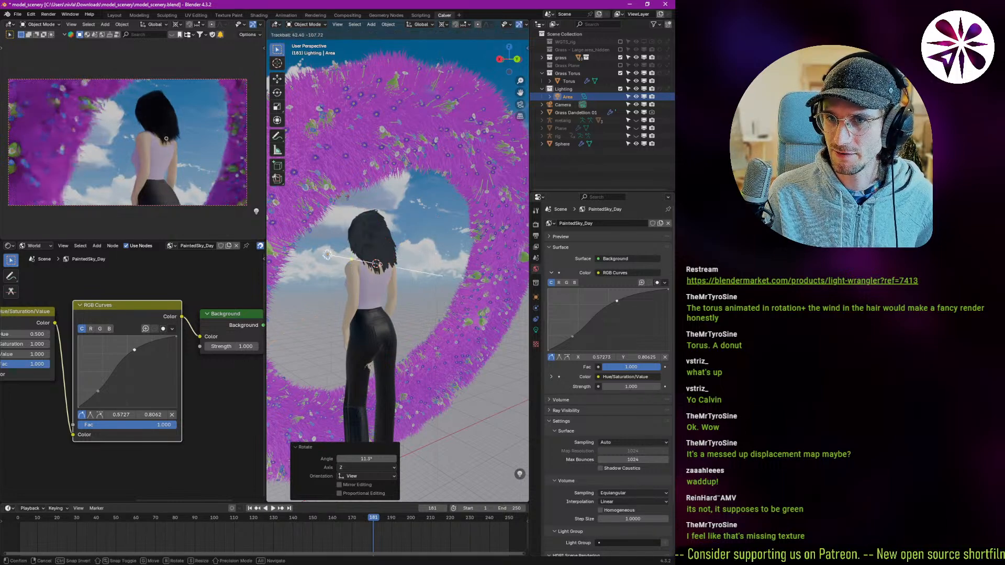
click(439, 224)
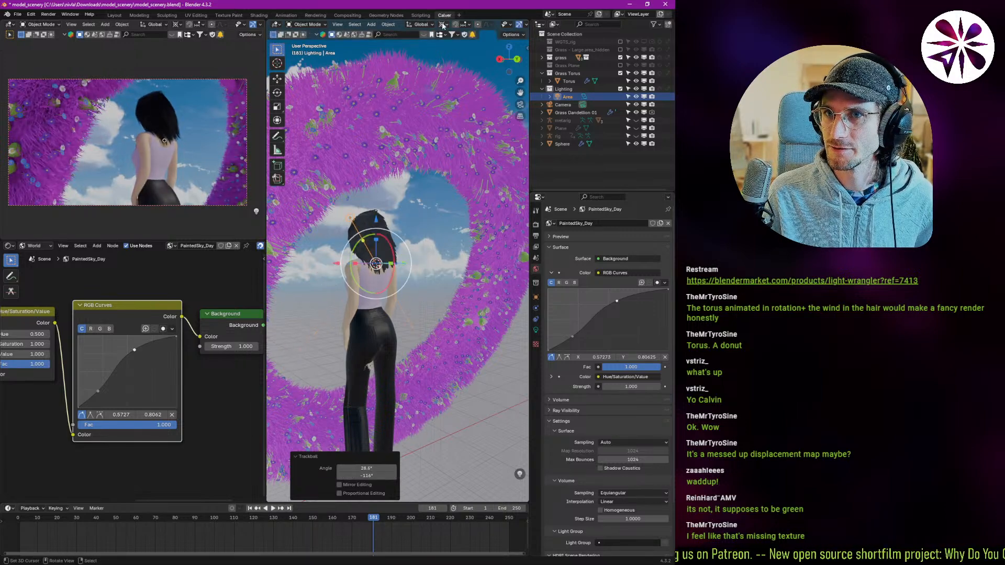
- Set the area light's power to 10000 W
click(422, 24)
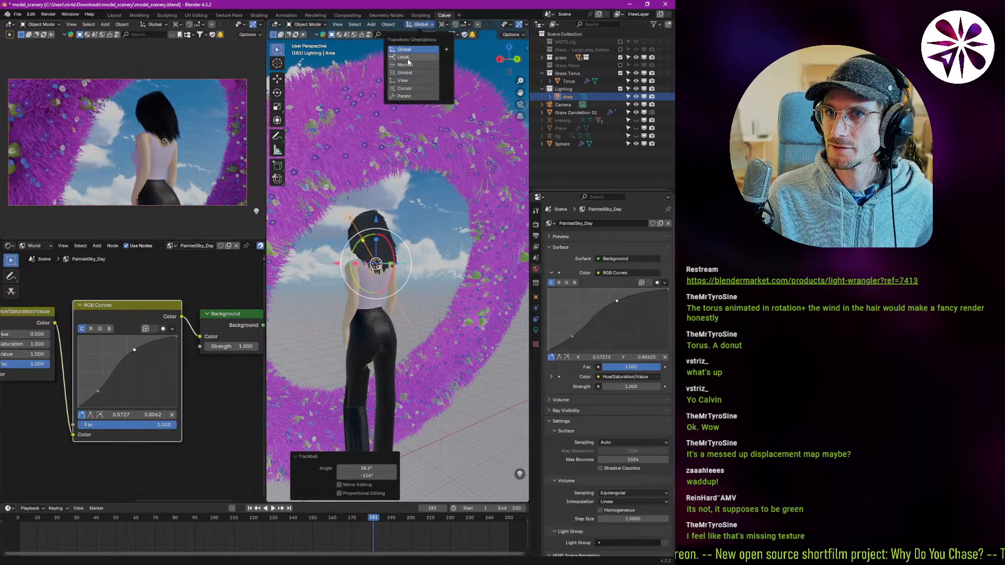
click(535, 330)
drag(624, 277, 647, 277)
click(633, 275)
text(10000)
key(Return)
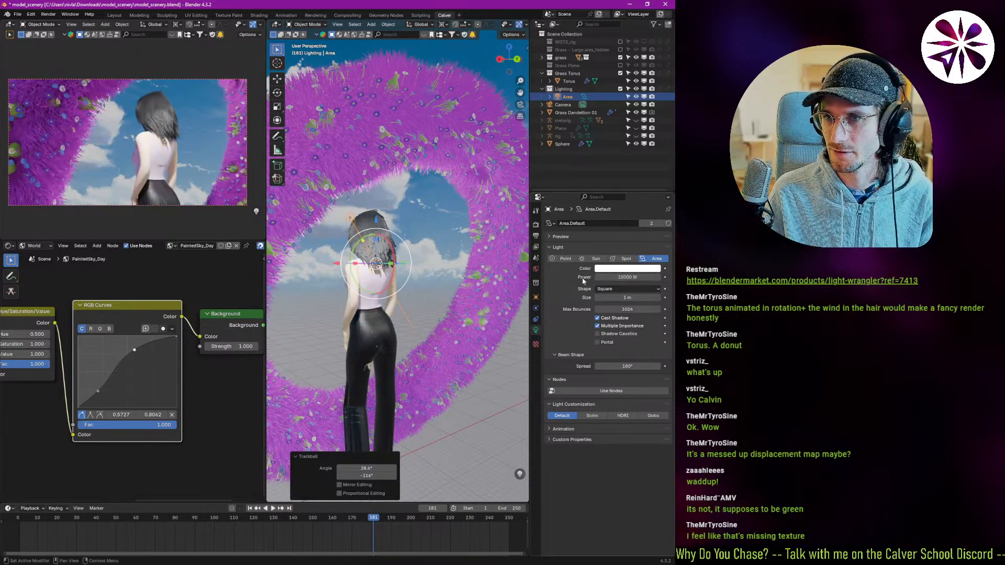
- Try the area light at 1000 W for comparison and set its power back to 10000 W
click(618, 277)
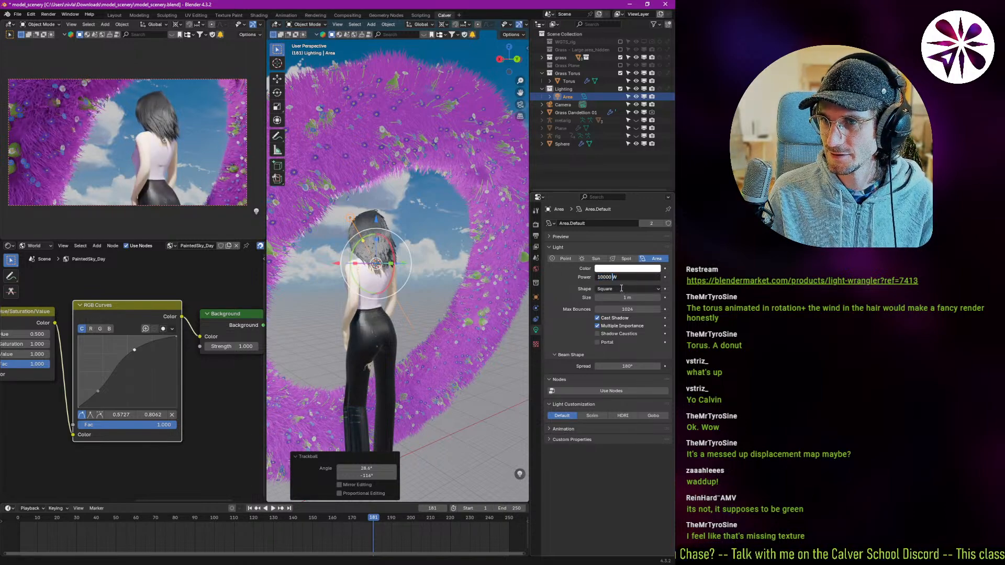
key(Return)
click(621, 277)
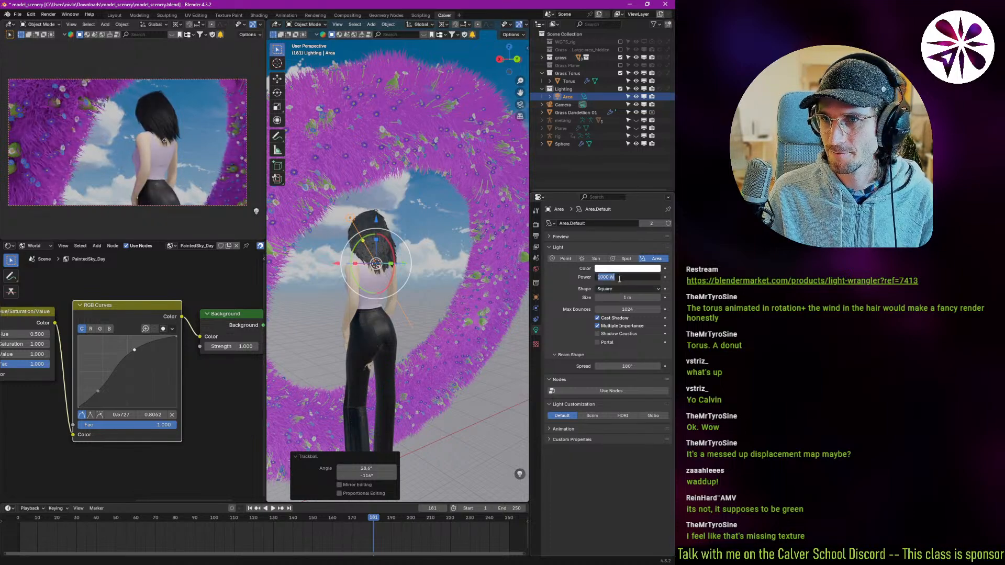
key(Return)
click(626, 277)
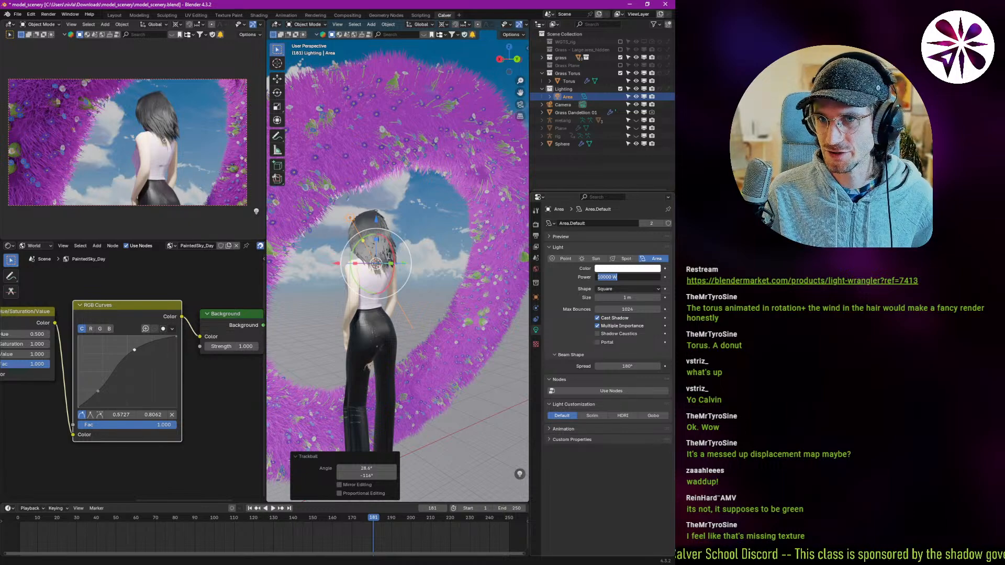
key(Return)
- Enlarge the area light to about 4.29 m and rotate it around the 3D cursor to behind the character's right side
key(s)
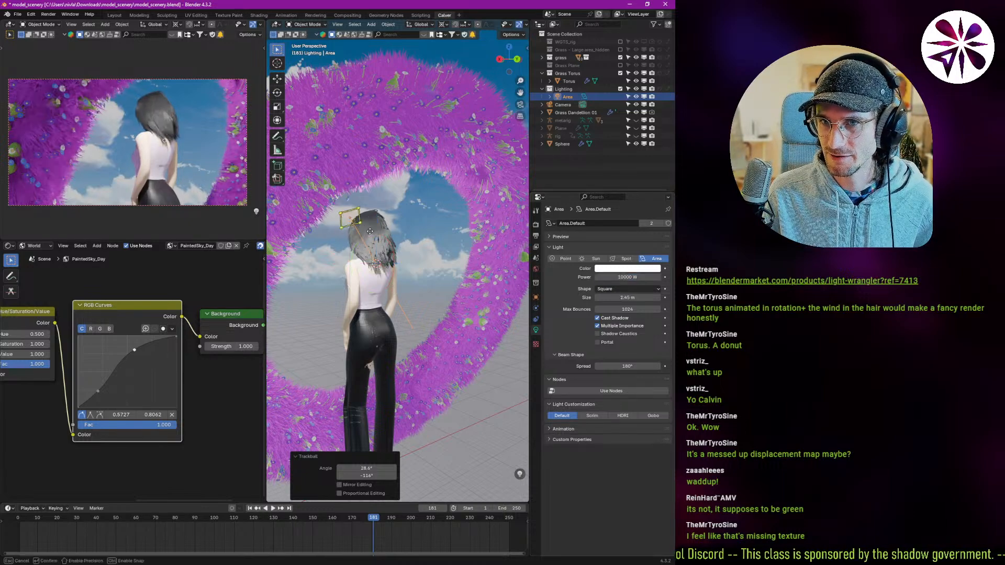
drag(365, 231, 364, 230)
key(r)
key(r)
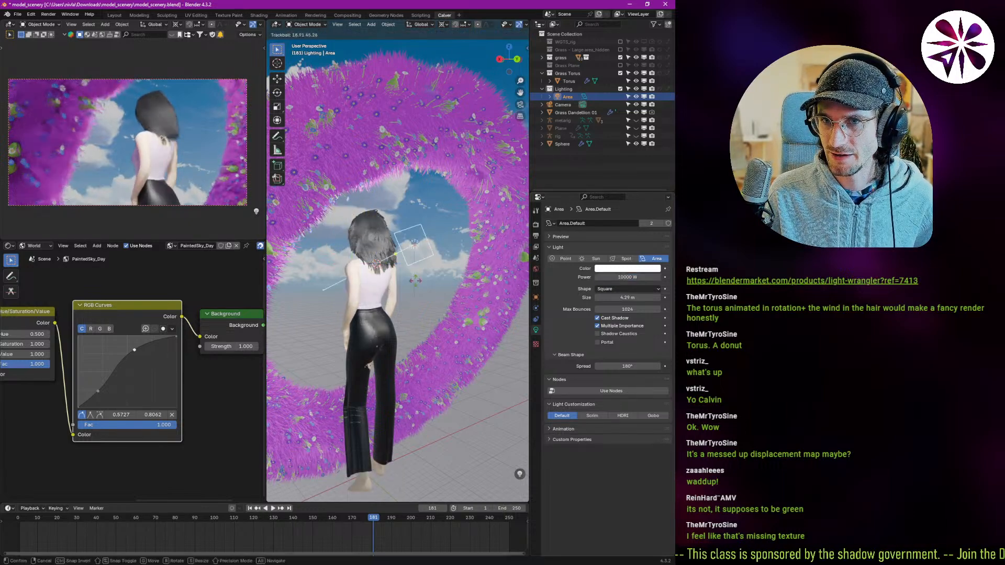
click(462, 265)
key(r)
key(r)
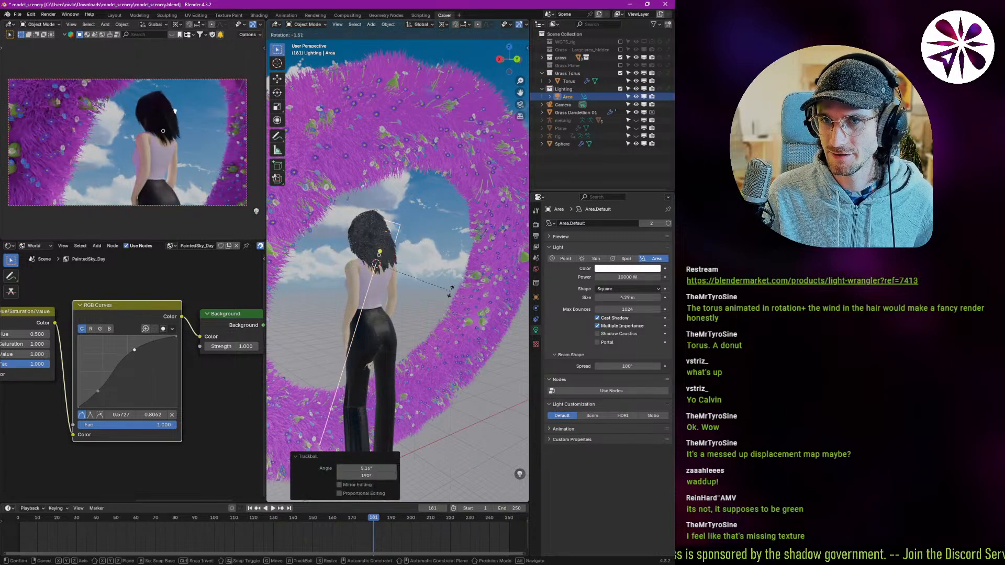
click(398, 254)
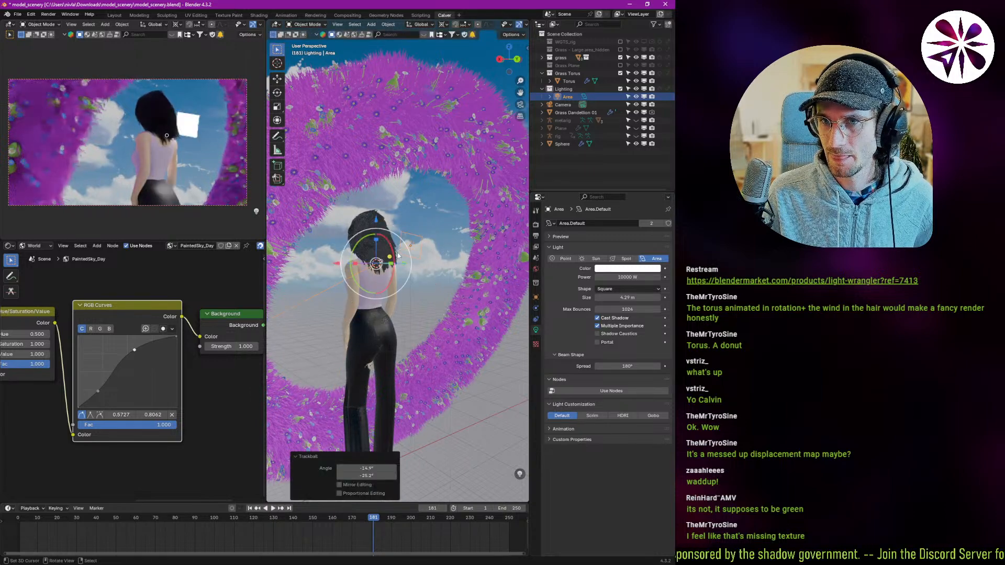
- Switch the transform orientation to Local and pull the area light along its own axis away from the character
click(423, 24)
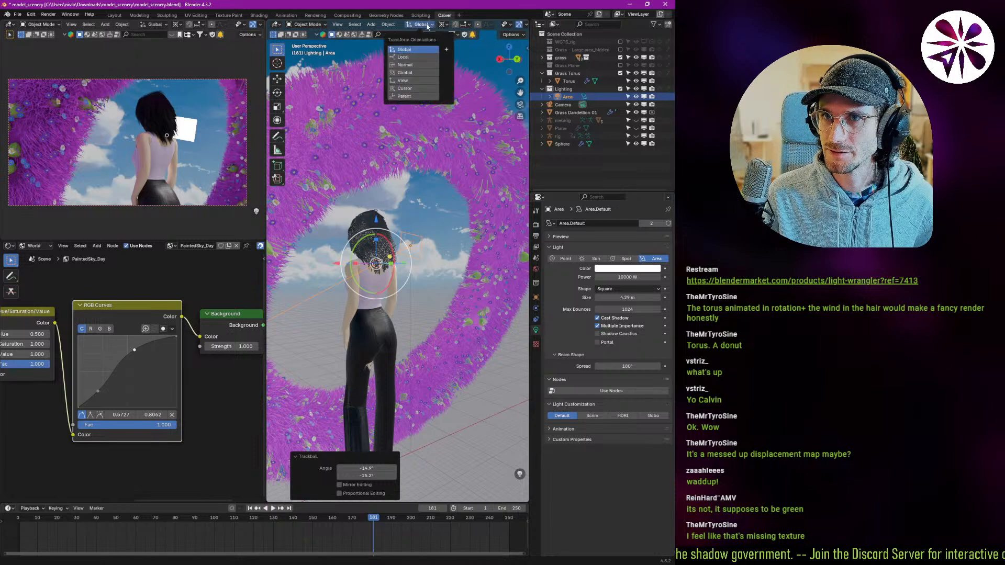
click(410, 58)
middle_drag(406, 220, 403, 256)
drag(402, 256, 411, 257)
shift+middle_drag(411, 258, 383, 245)
scroll(359, 298, down, 1)
middle_drag(356, 302, 412, 280)
- Enlarge the area light to about 19.3 m and rotate it around the 3D cursor, keeping it right of the character in camera view
key(r)
key(r)
click(419, 274)
key(r)
key(r)
click(429, 266)
drag(408, 236, 427, 264)
key(r)
key(r)
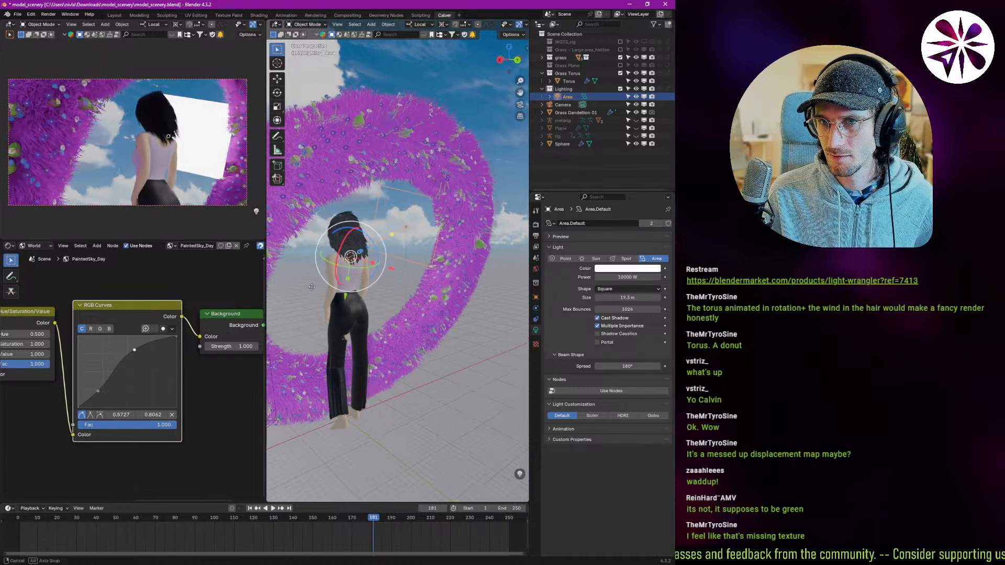
- Move the area light about 18.65 m farther out along its local Z axis
middle_drag(326, 284, 287, 289)
drag(388, 246, 484, 234)
middle_drag(340, 293, 387, 287)
- Rotate the area light around the 3D cursor so it sits behind the character's left side in the camera view
key(r)
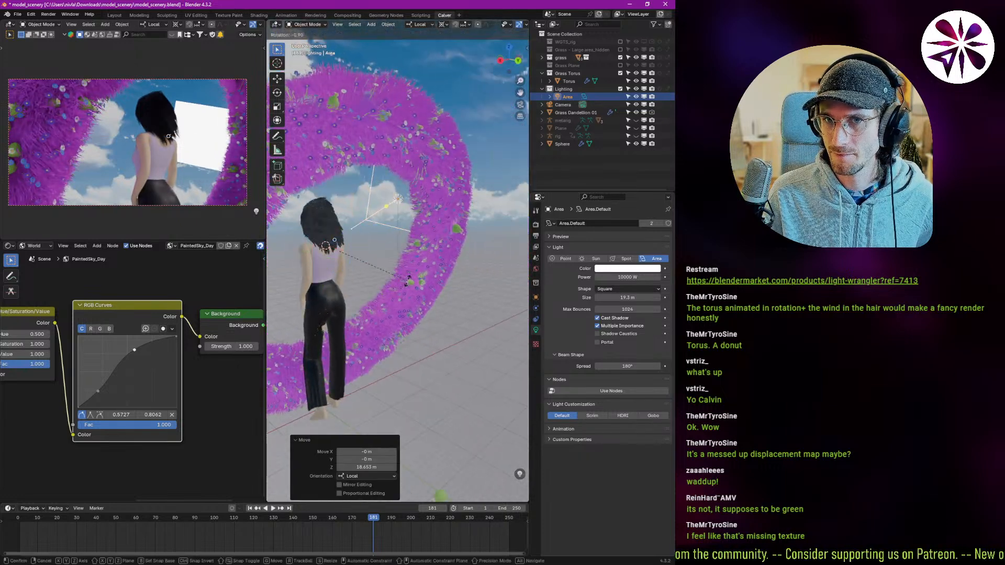
key(r)
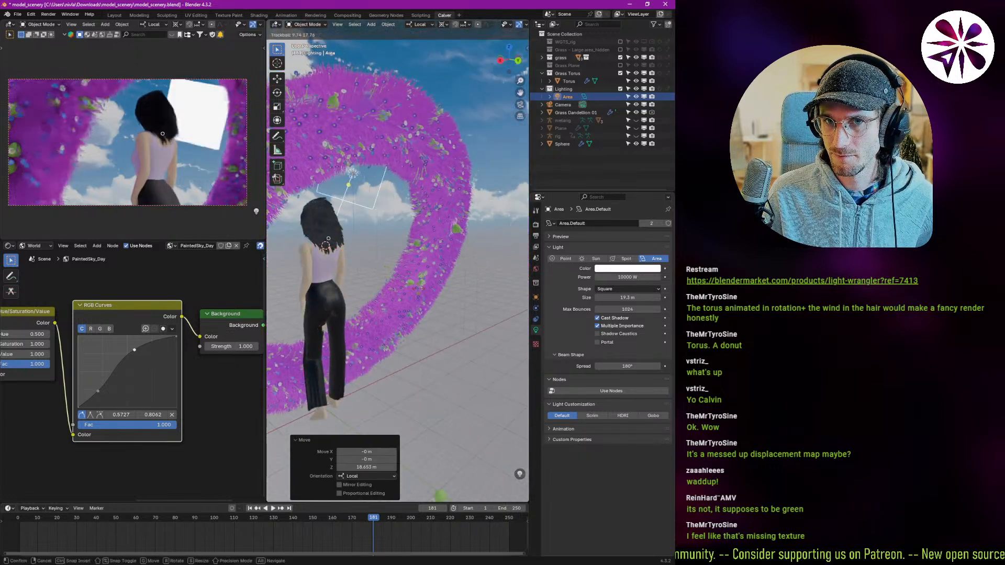
click(419, 282)
key(r)
key(r)
click(429, 272)
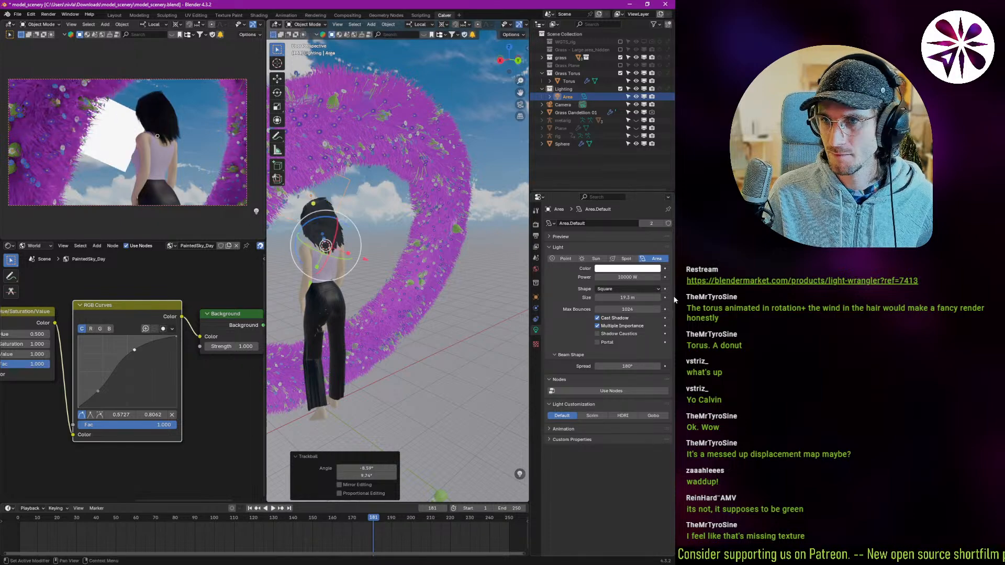
- Set the area light's beam spread to 60° and its power to 40000 W
click(626, 365)
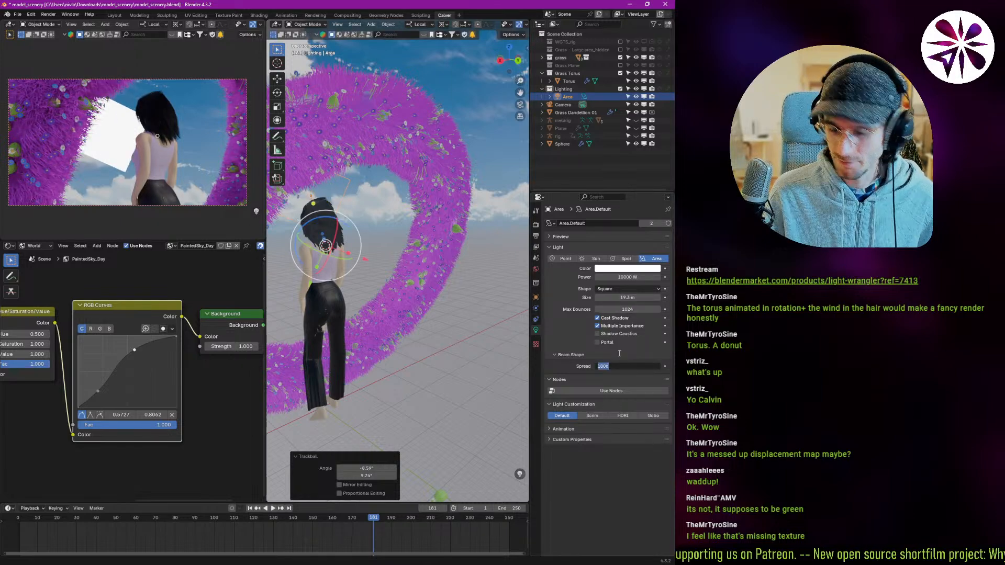
key(Return)
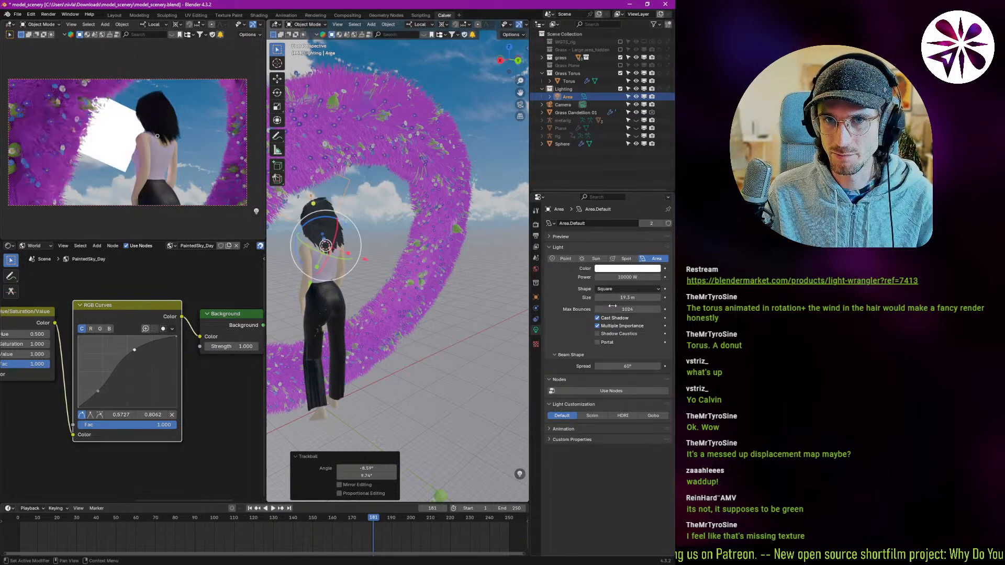
click(626, 277)
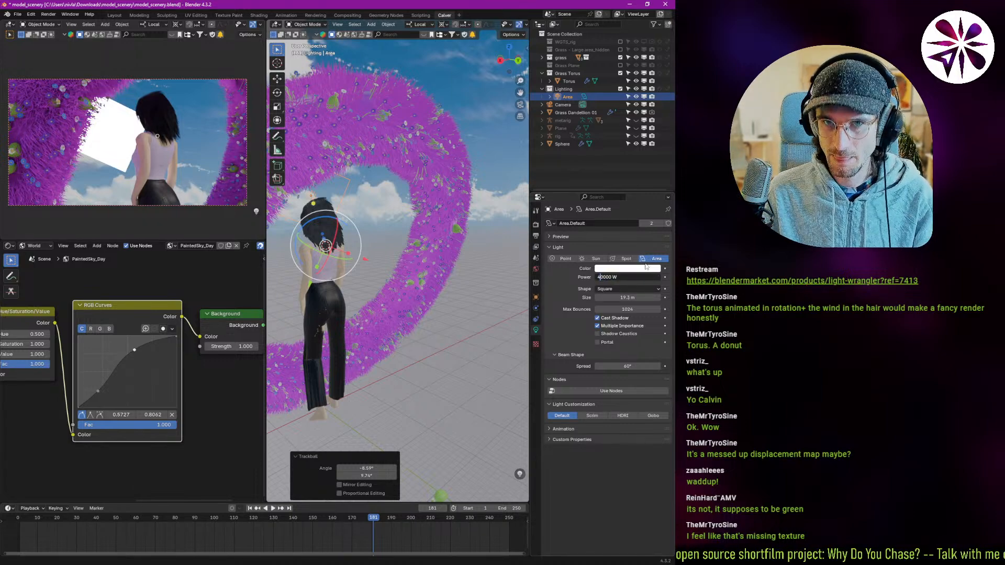
key(Return)
- Fine-tune the area light's angle with a small free rotation around the 3D cursor
key(r)
key(r)
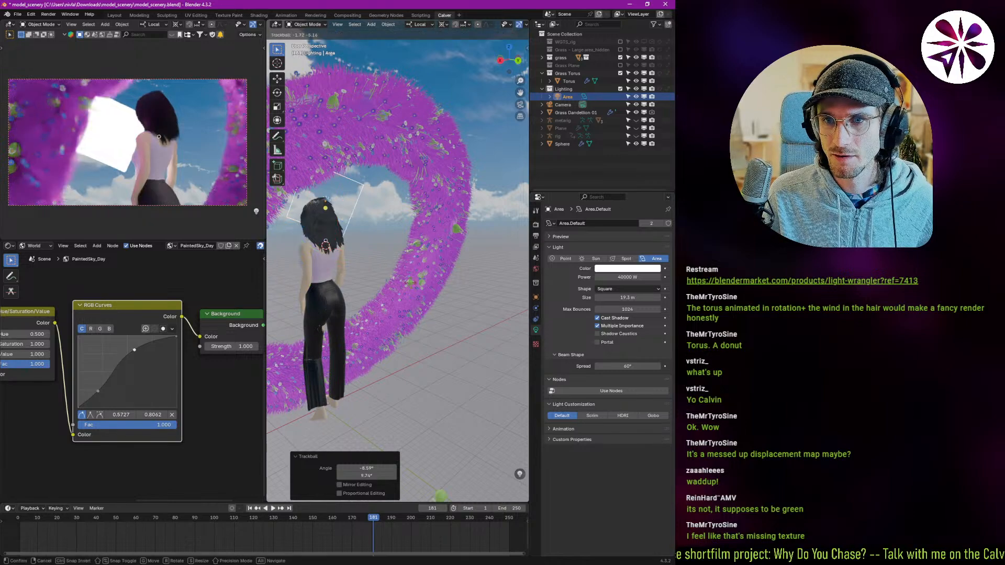
click(417, 287)
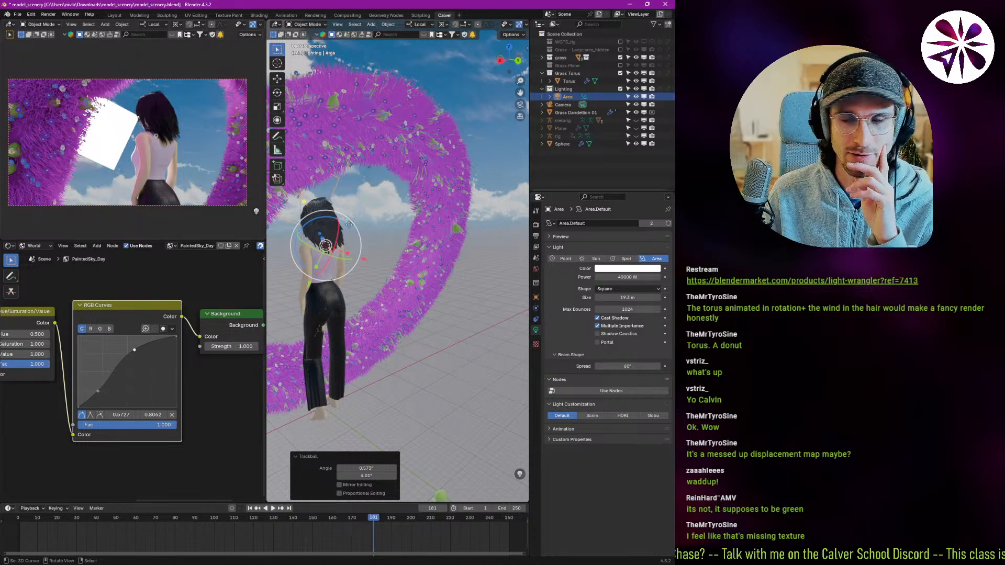
- Compare the camera view with the character's pants selected and with the area light selected, ending on the light
click(337, 303)
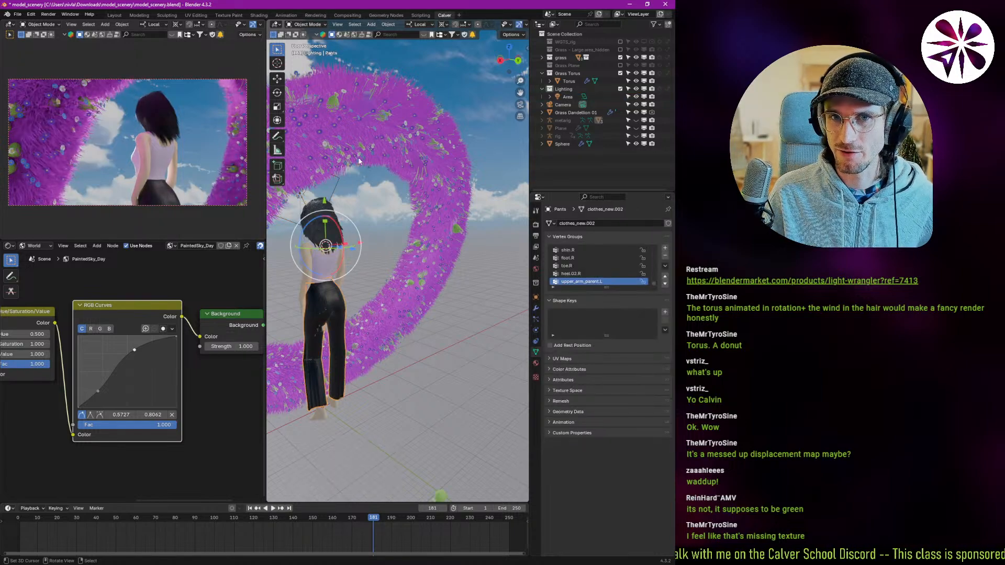
click(336, 186)
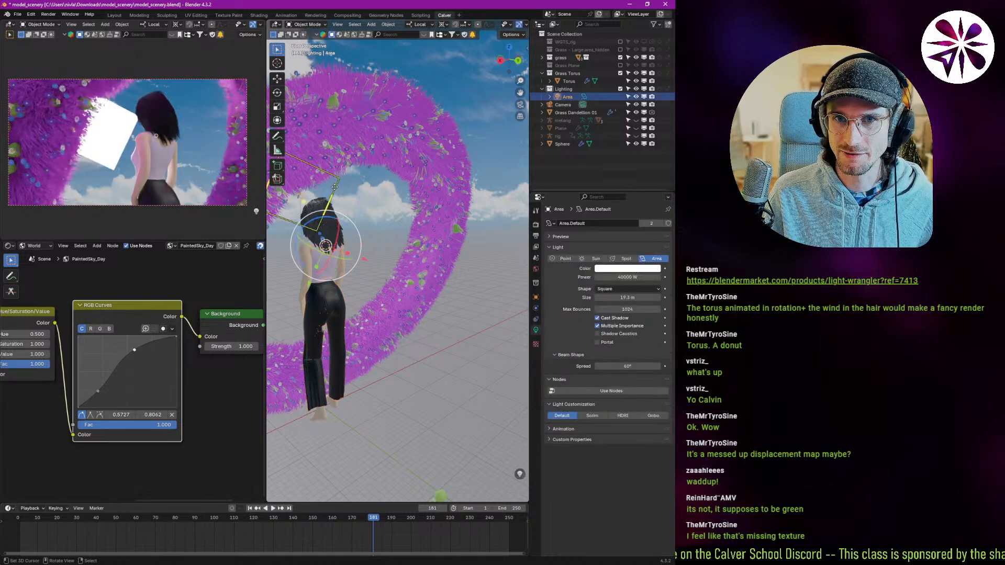
click(334, 296)
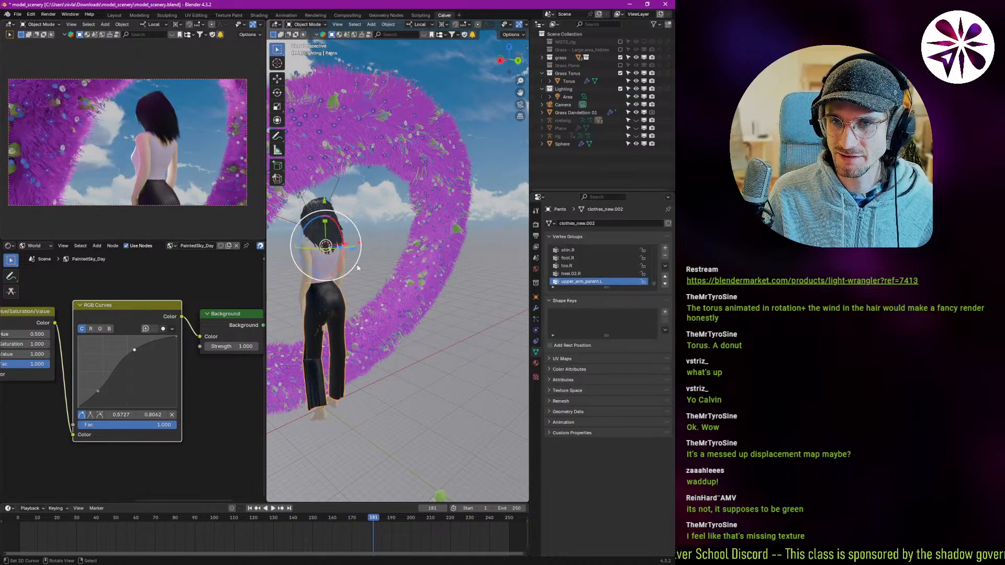
click(333, 192)
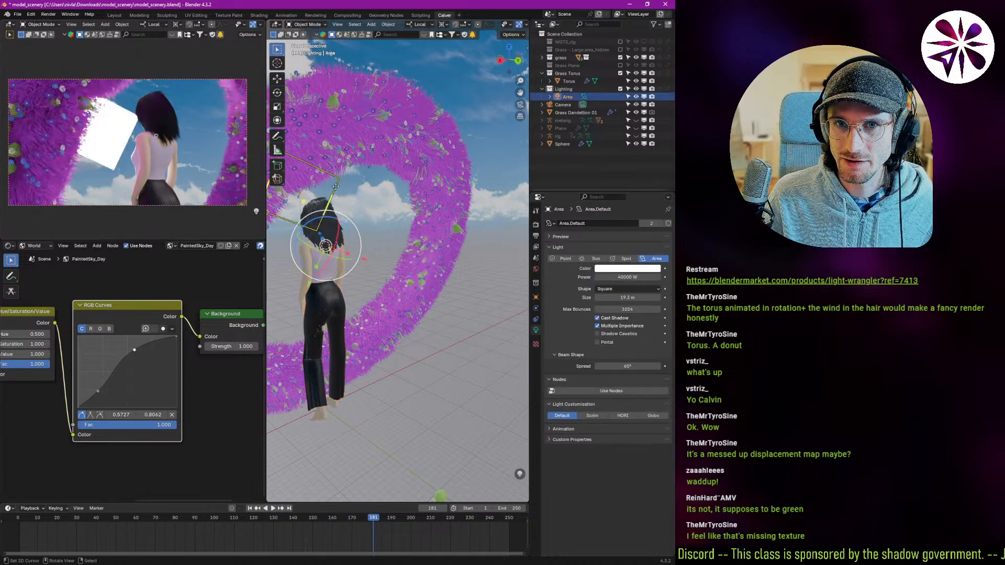
- Open the add-on preferences and search the add-ons for "wrang"
click(31, 14)
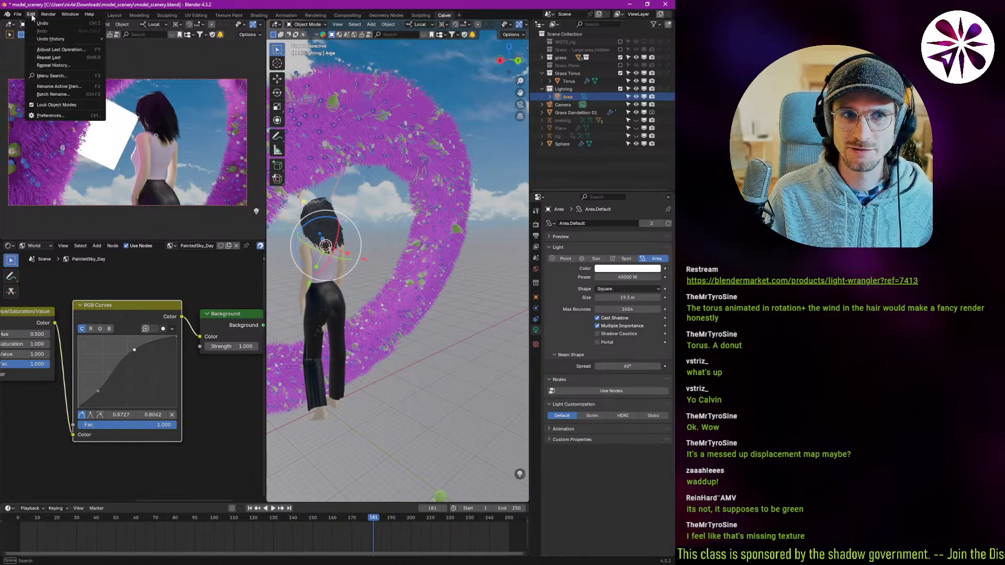
click(49, 115)
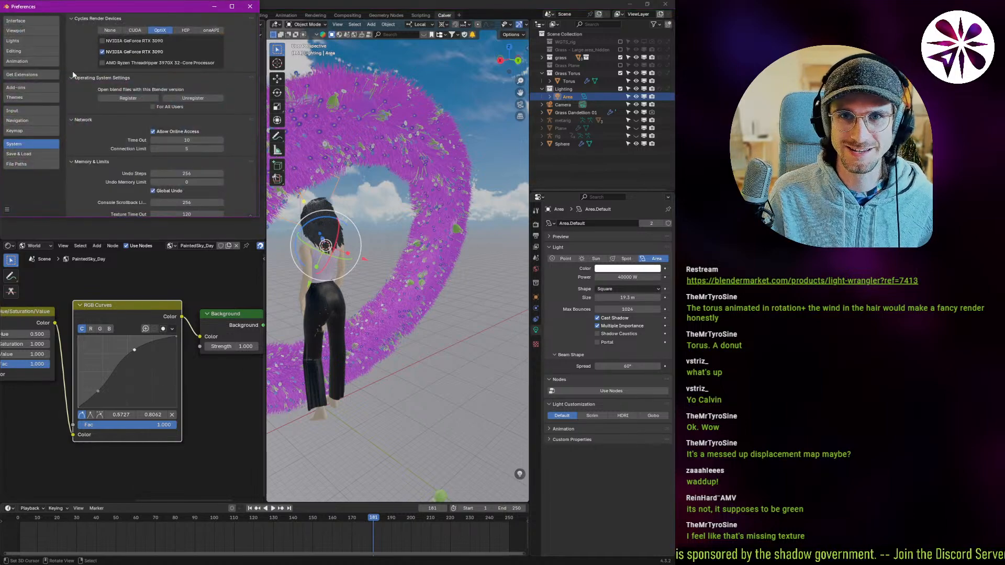
click(35, 88)
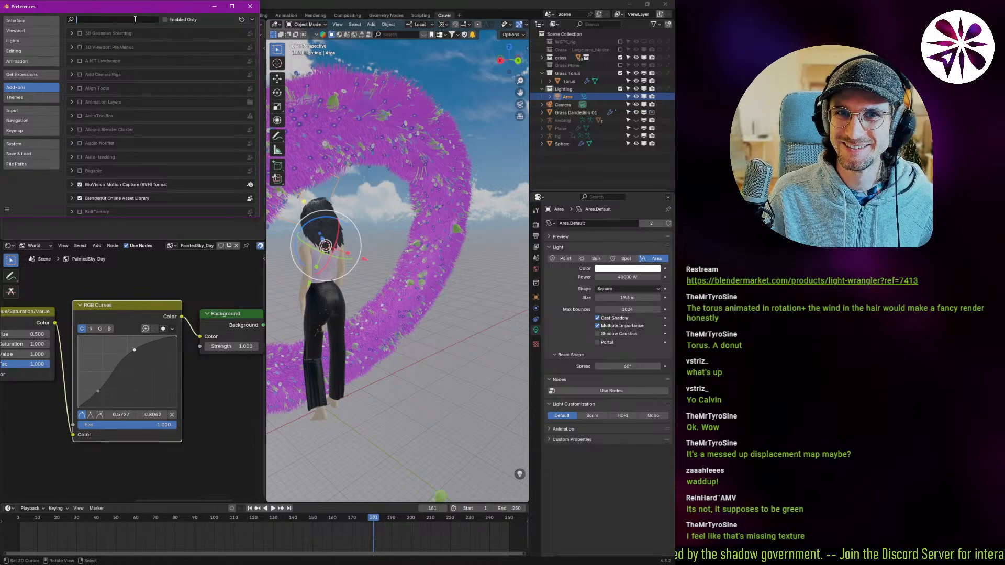
text(wrang)
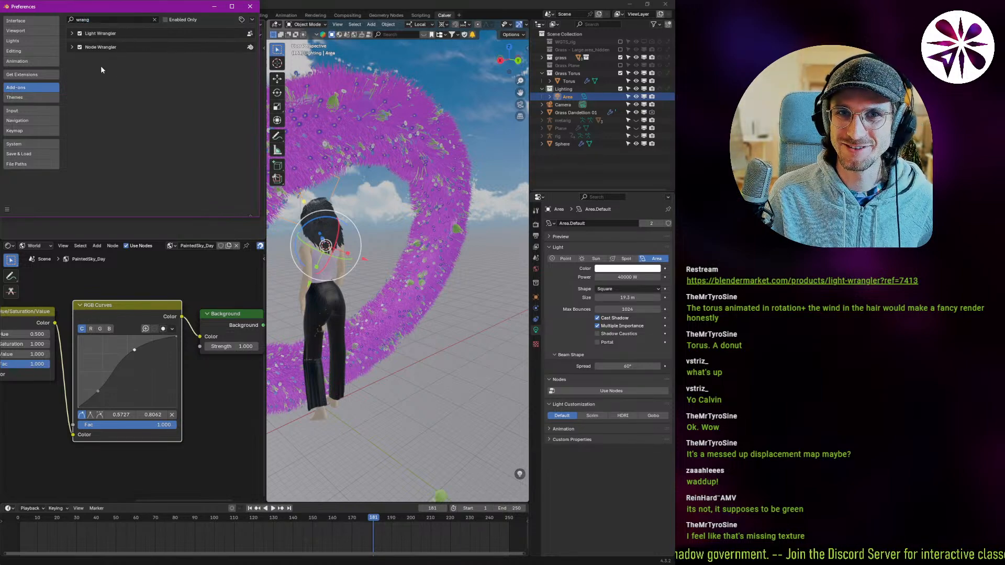
- Examine the Light Wrangler add-on's preferences, from the initial light settings through light behavior, viewport and ground level options
click(72, 34)
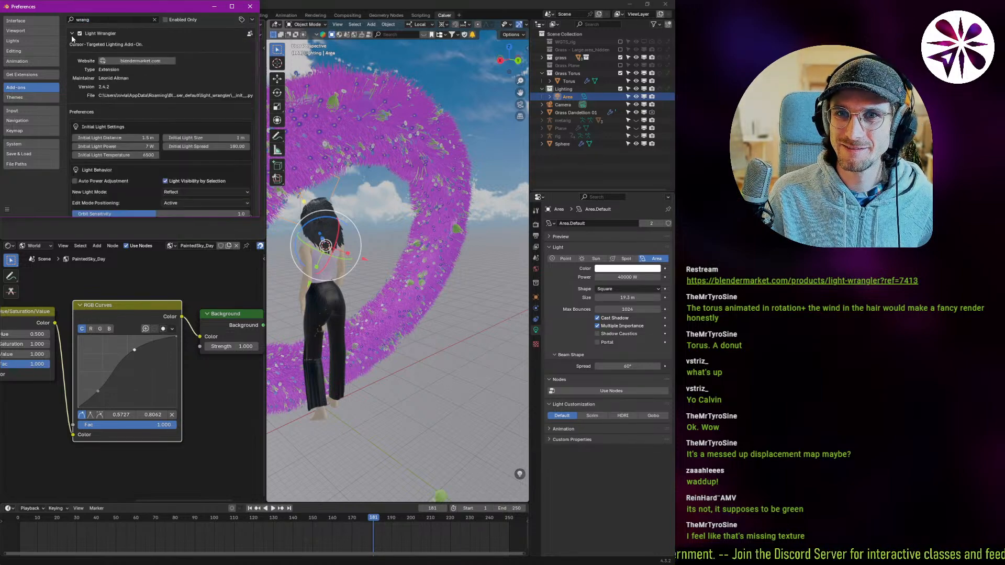
click(72, 35)
click(72, 47)
click(72, 33)
scroll(189, 120, down, 5)
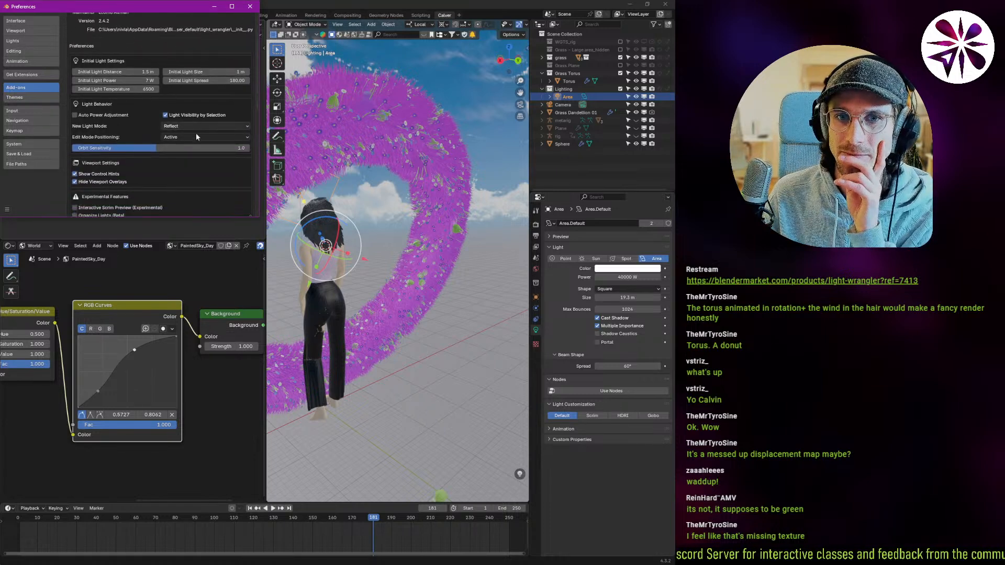
scroll(178, 125, down, 2)
scroll(115, 152, down, 1)
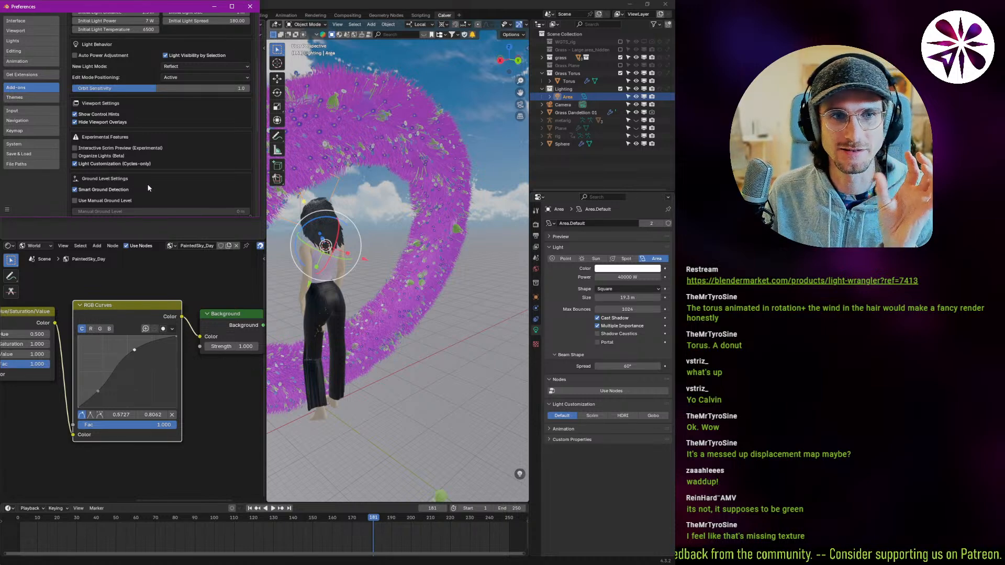
scroll(162, 142, down, 1)
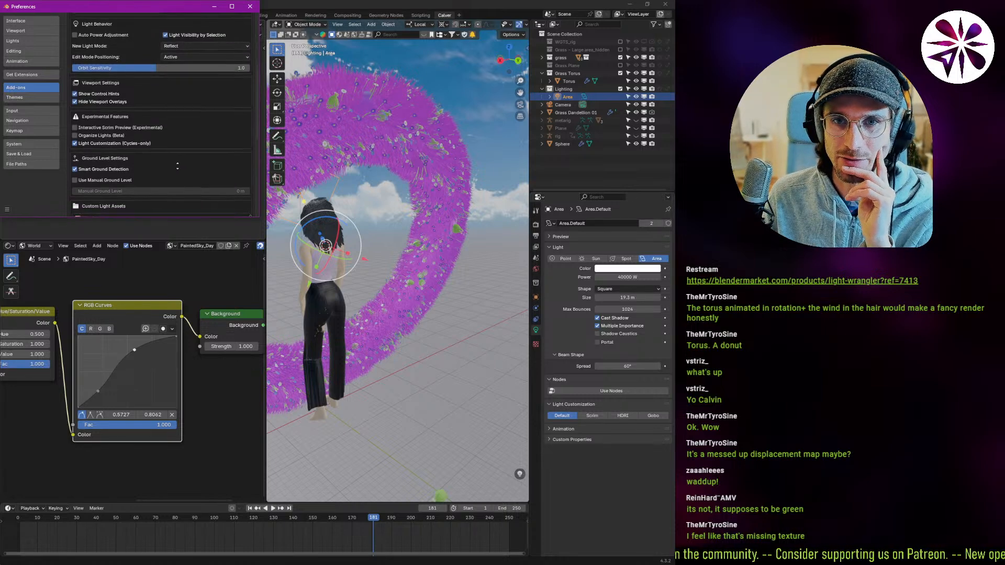
mouse_move(165, 161)
middle_down()
mouse_move(186, 86)
mouse_move(175, 145)
mouse_move(155, 167)
middle_up()
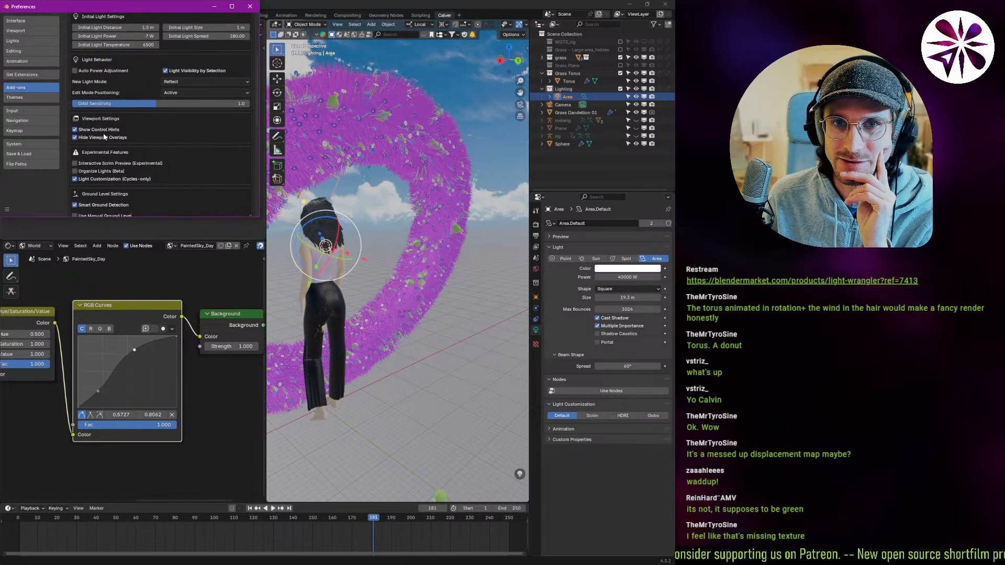
scroll(173, 113, up, 2)
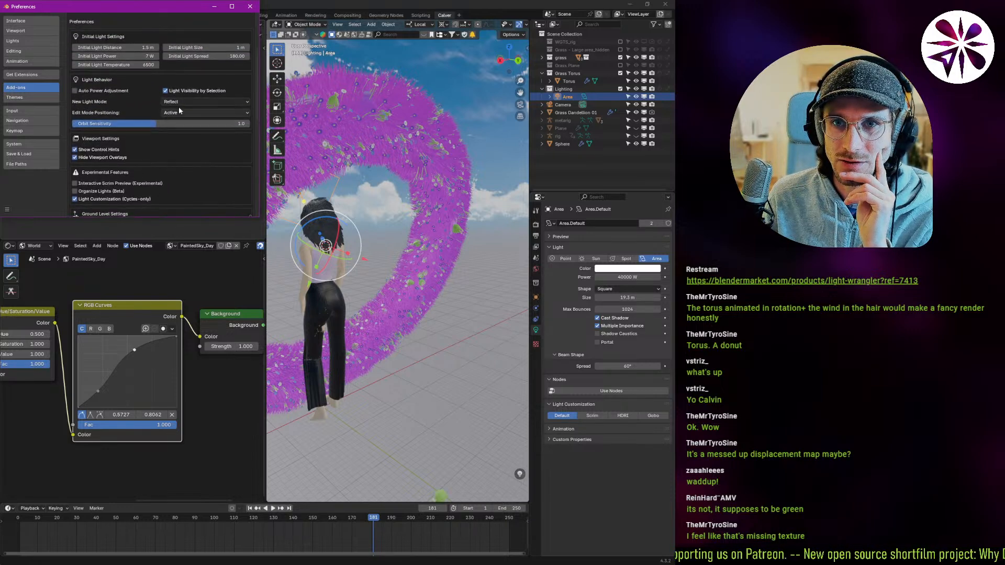
- Turn off Light Visibility by Selection, uncover the camera view and test the option by selecting the character's pants and the area light
click(201, 91)
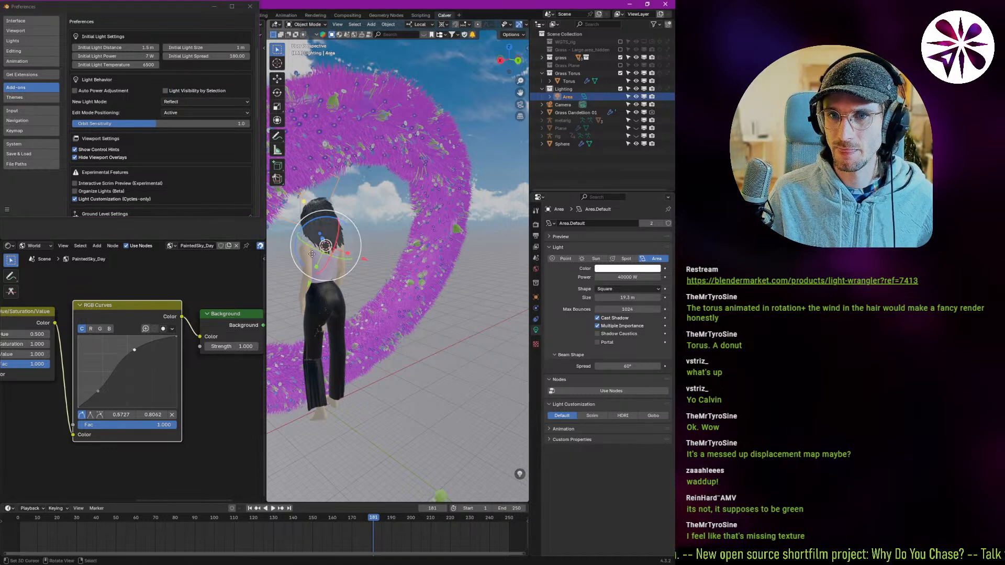
drag(165, 8, 183, 326)
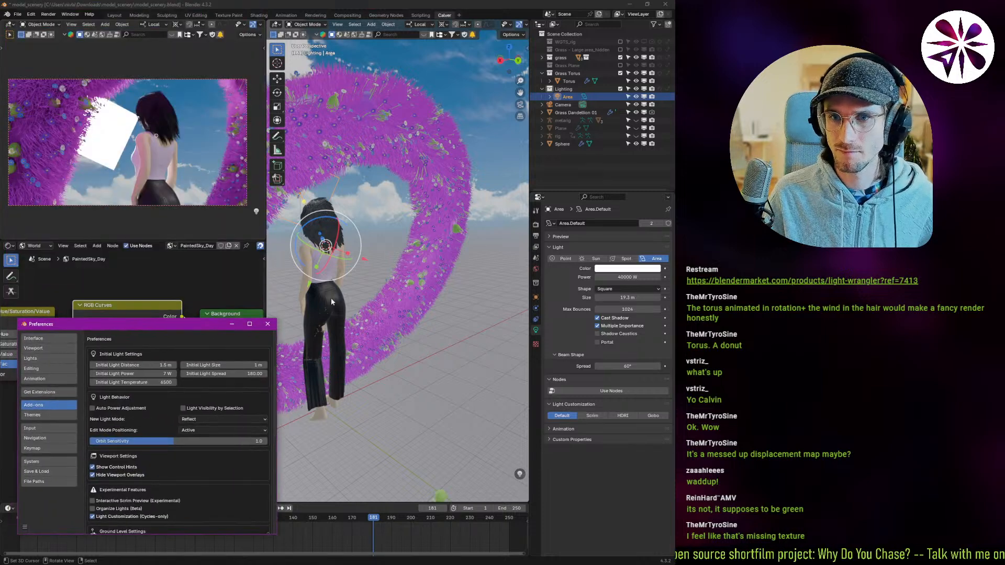
click(332, 304)
click(333, 195)
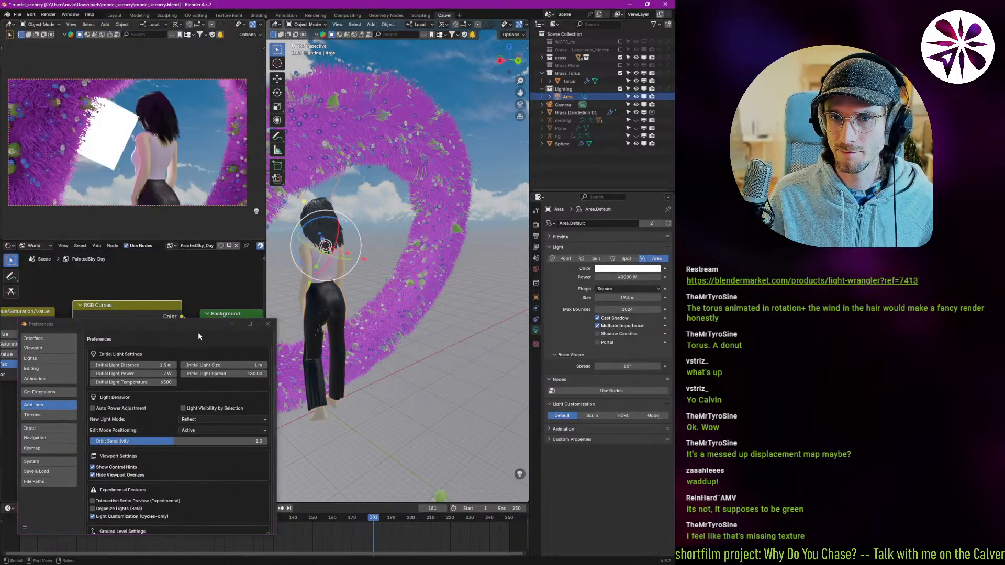
- Hide the area light from camera by selecting the pants with Light Visibility by Selection on, then disable that option, reselect the light and close the preferences
click(195, 409)
click(344, 293)
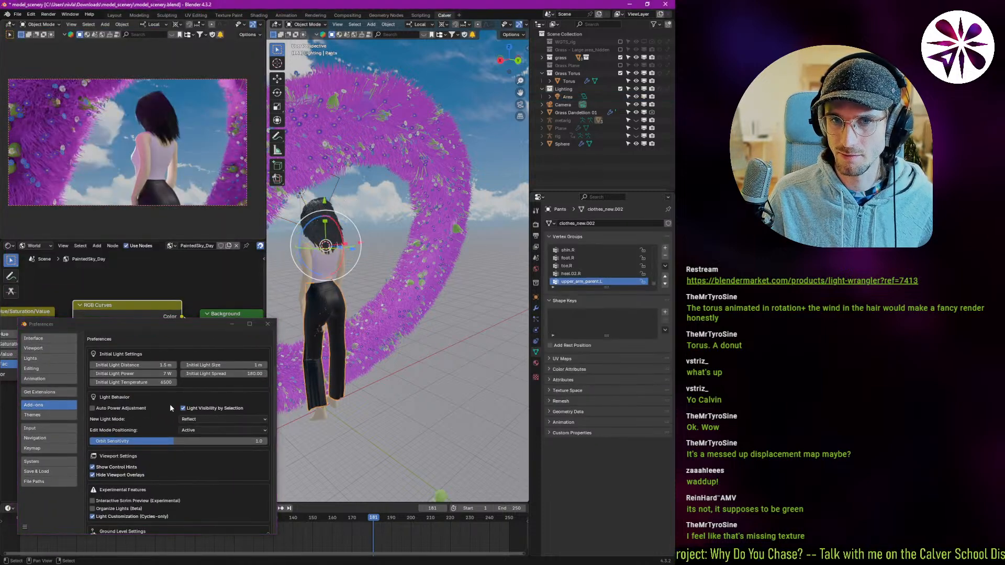
click(183, 409)
click(335, 193)
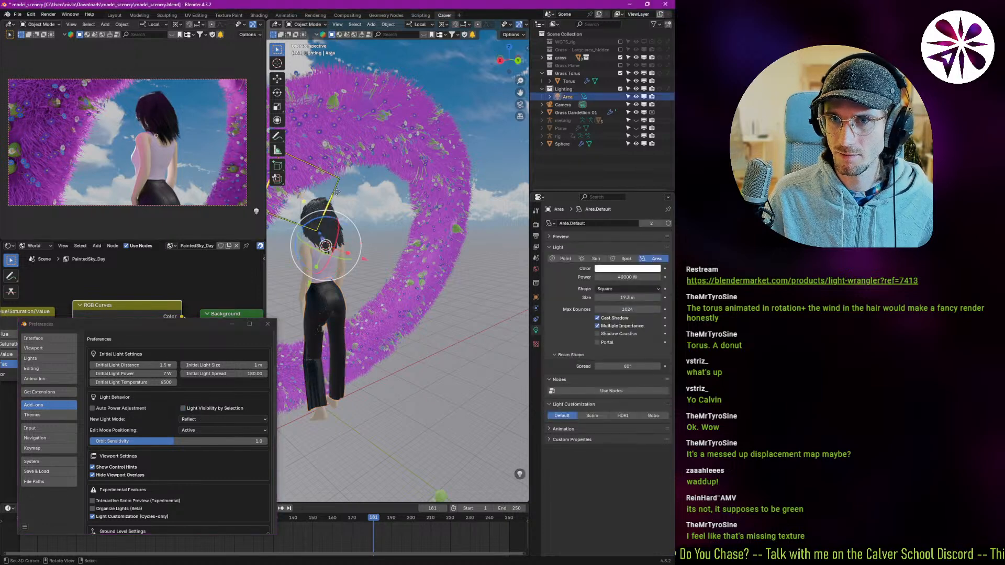
click(182, 325)
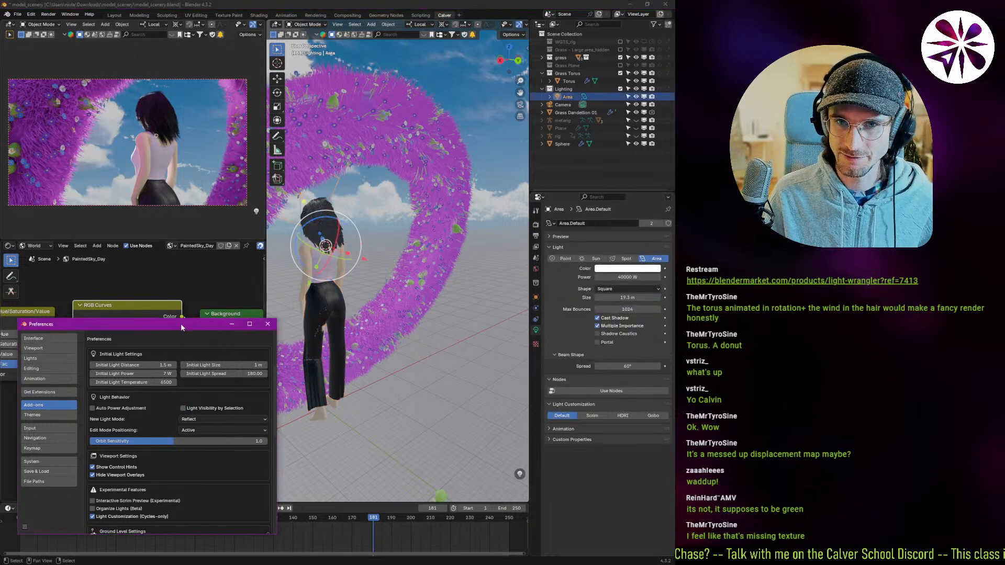
click(268, 324)
- Re-aim the area light at the character with two free trackball rotations around the 3D cursor
middle_drag(329, 251, 343, 277)
key(r)
key(r)
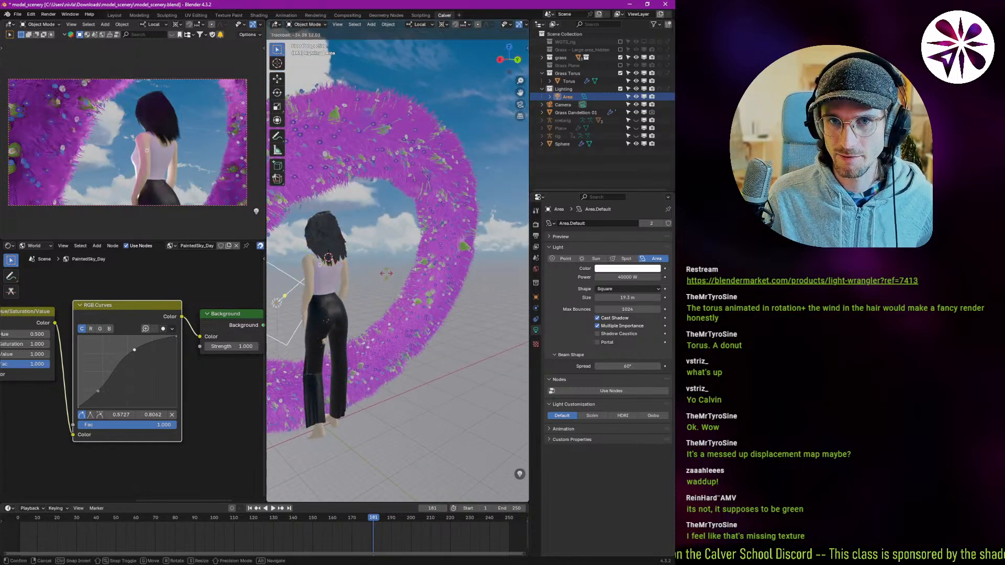
click(379, 317)
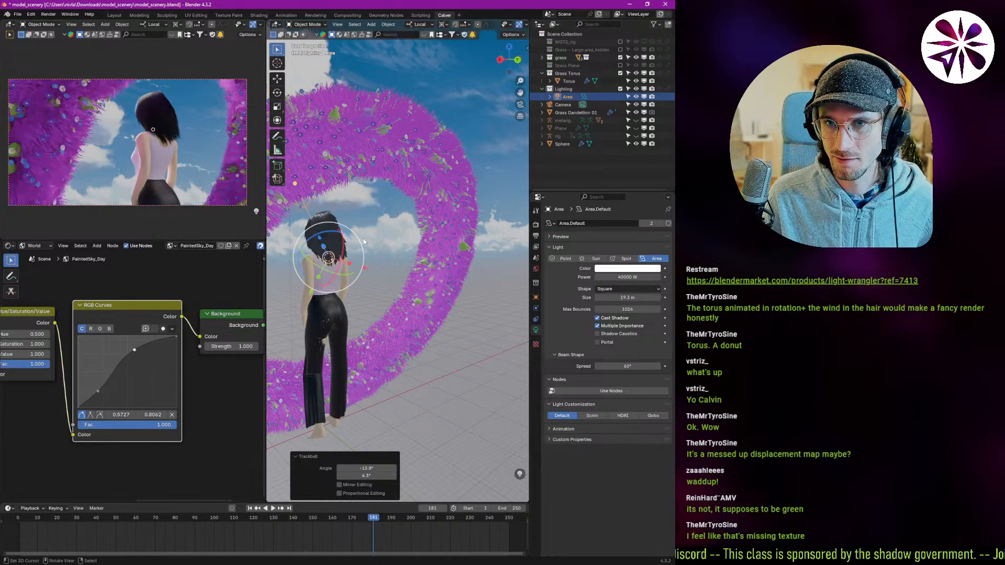
drag(335, 262, 338, 276)
key(r)
key(r)
click(323, 310)
- Enlarge the area light to about 63.7 m and move it about 18.3 m along its local Z axis
middle_drag(323, 310, 383, 284)
key(g)
key(z)
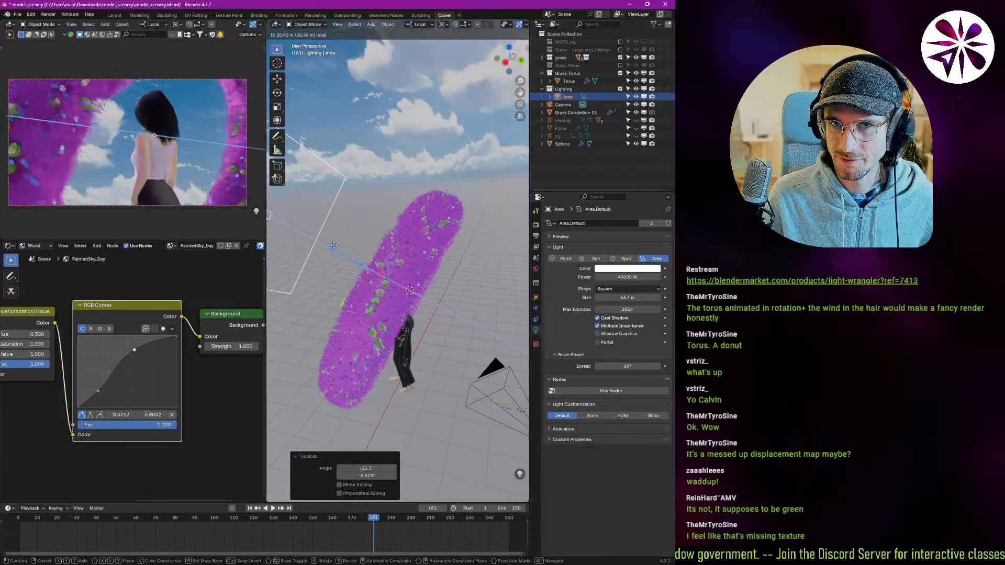
click(347, 254)
- Set the area light's power to 100000 W
click(627, 277)
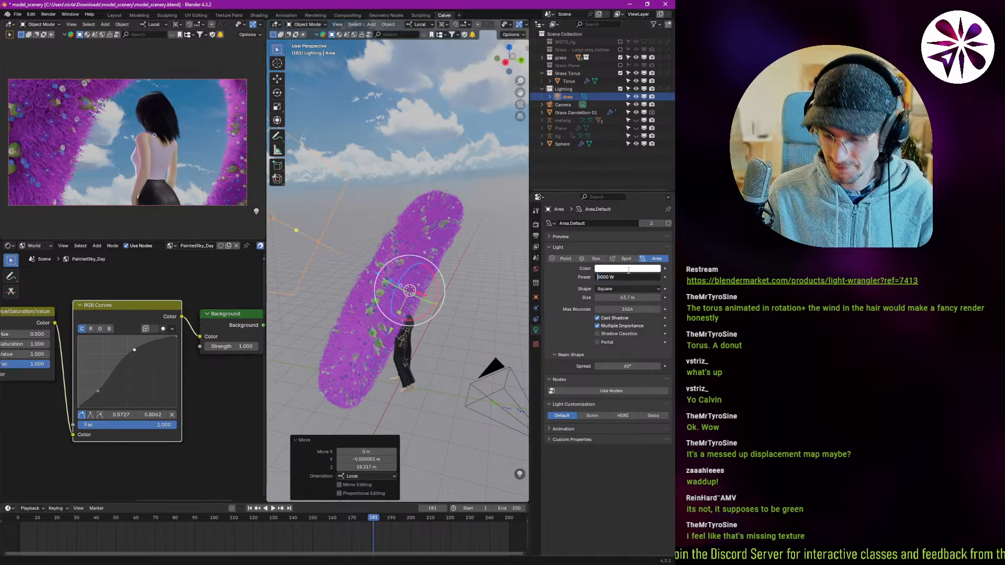
key(ctrl+a)
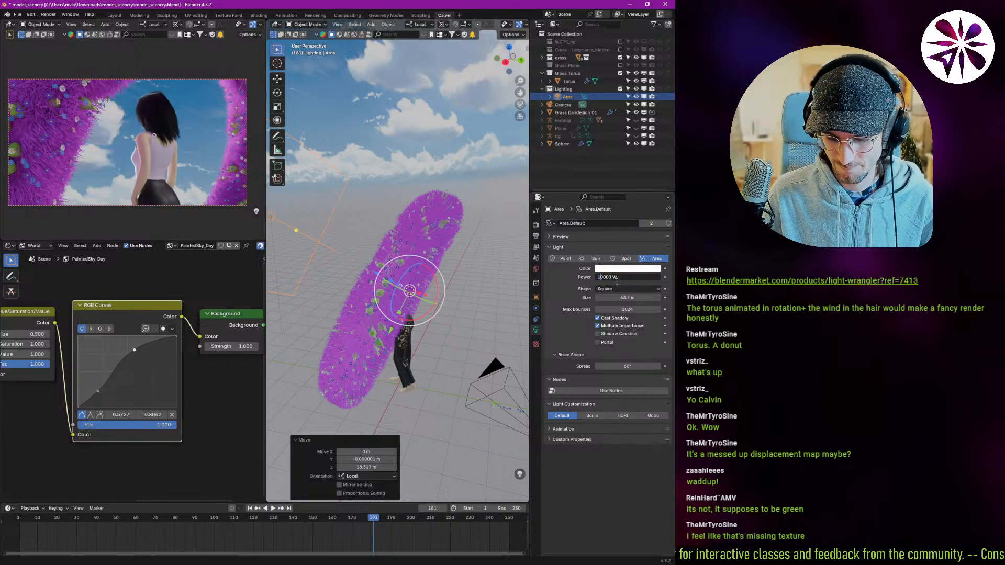
key(Return)
- Rotate the area light freely around the 3D cursor by about -3.4° and 15.5°, checking the light on the character up close
middle_drag(450, 298, 413, 297)
key(r)
key(r)
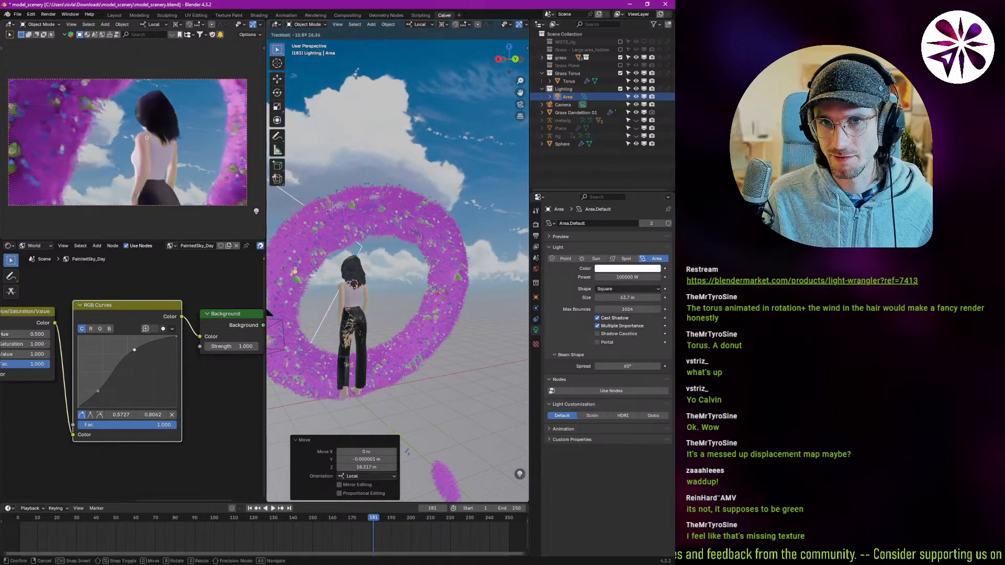
click(434, 294)
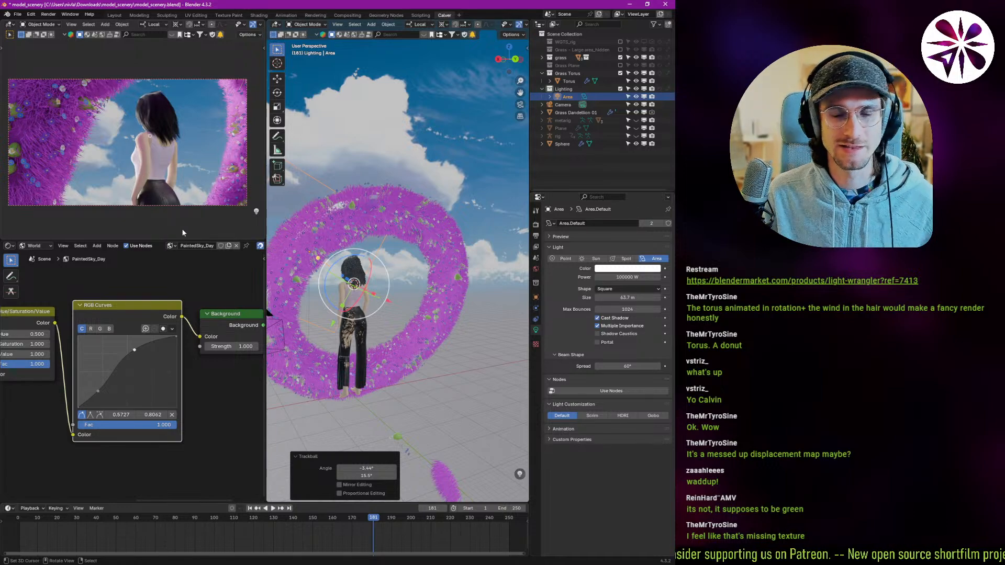
middle_drag(321, 344, 387, 283)
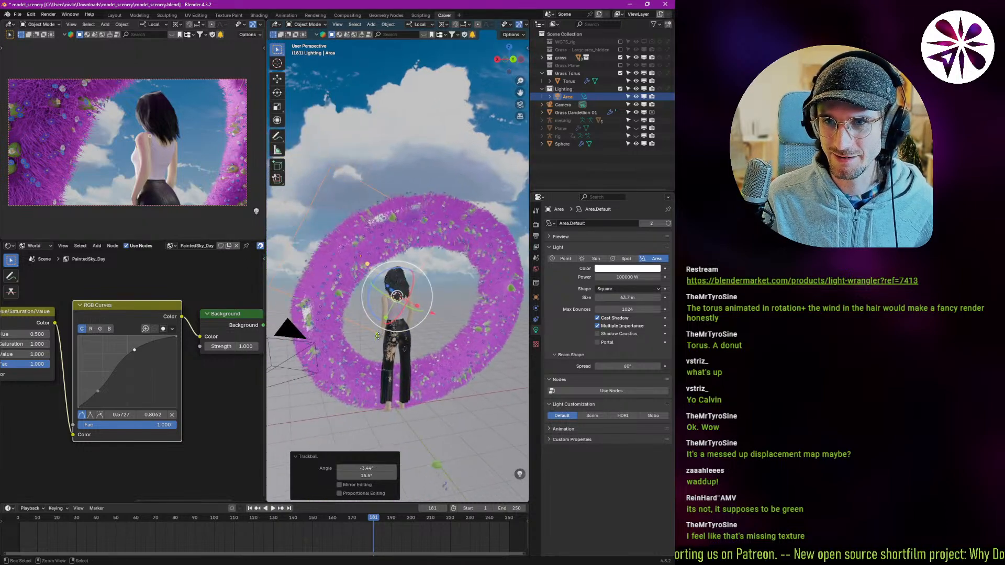
scroll(399, 273, up, 3)
scroll(403, 277, up, 4)
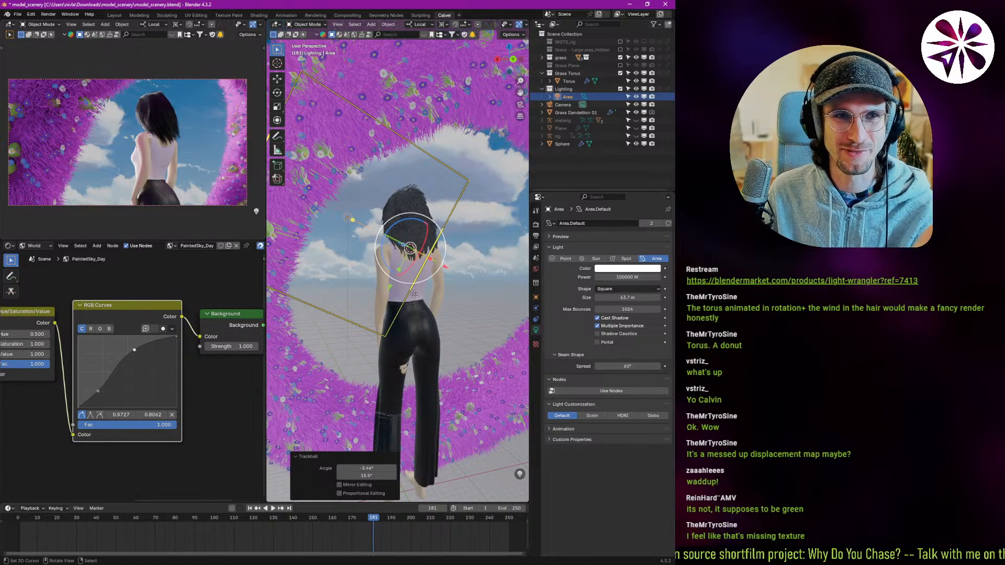
- Rotate the area light freely with repeated trackball rotations to adjust how it lights the woman and the grass ring
middle_drag(417, 297, 394, 309)
key(r)
key(r)
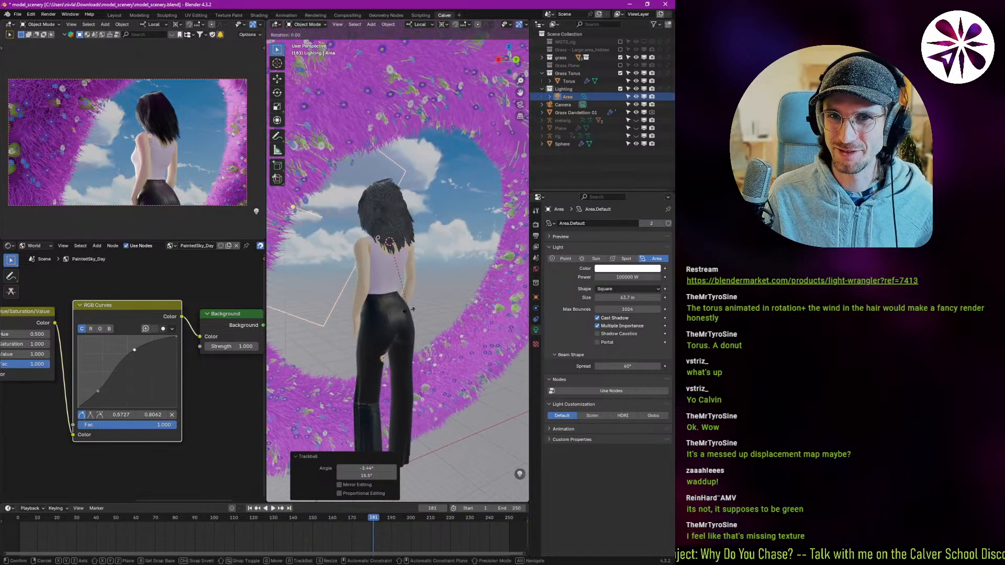
click(400, 313)
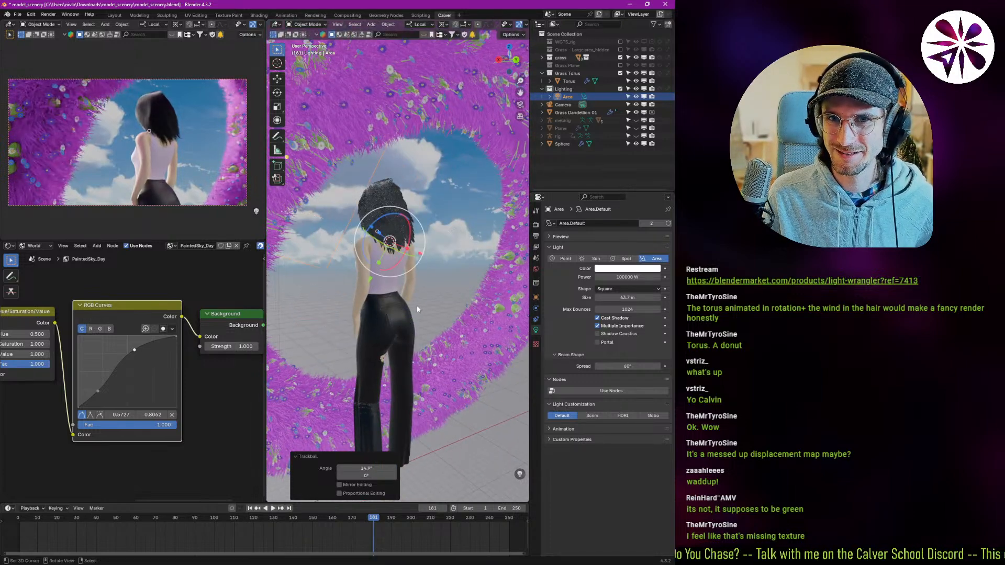
key(r)
key(r)
click(435, 309)
key(r)
key(r)
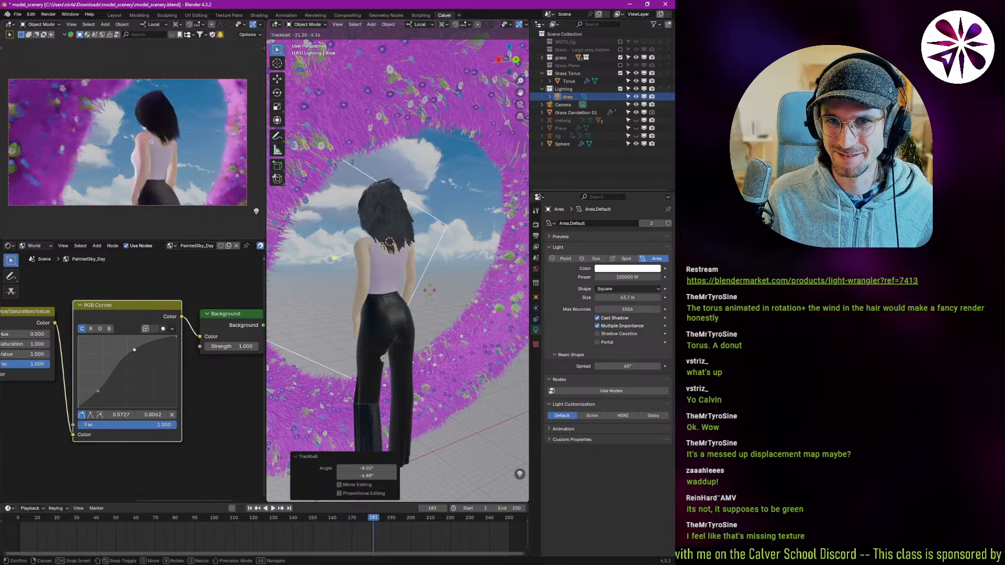
click(438, 295)
key(r)
key(r)
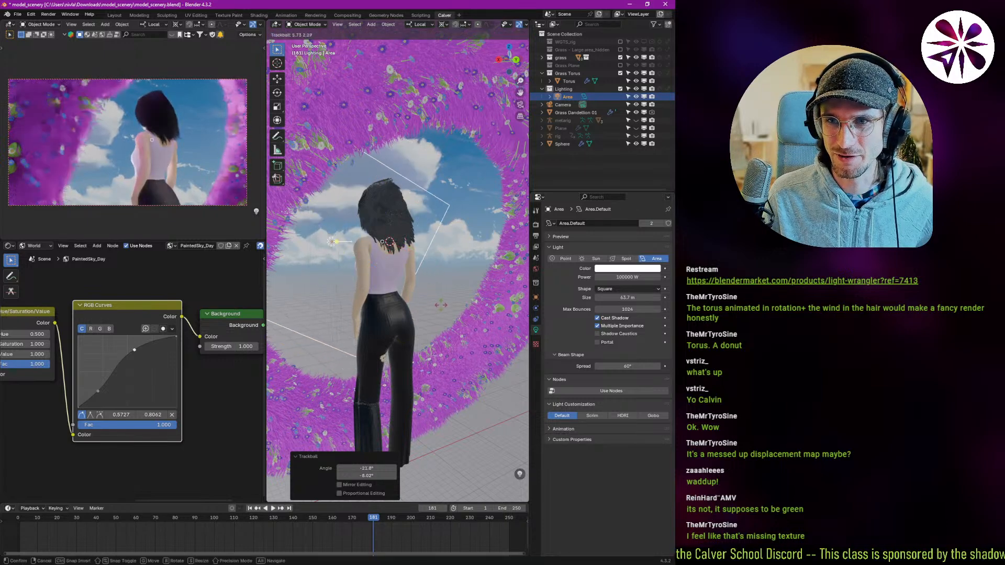
click(440, 316)
key(r)
key(r)
click(450, 314)
key(r)
key(r)
click(461, 312)
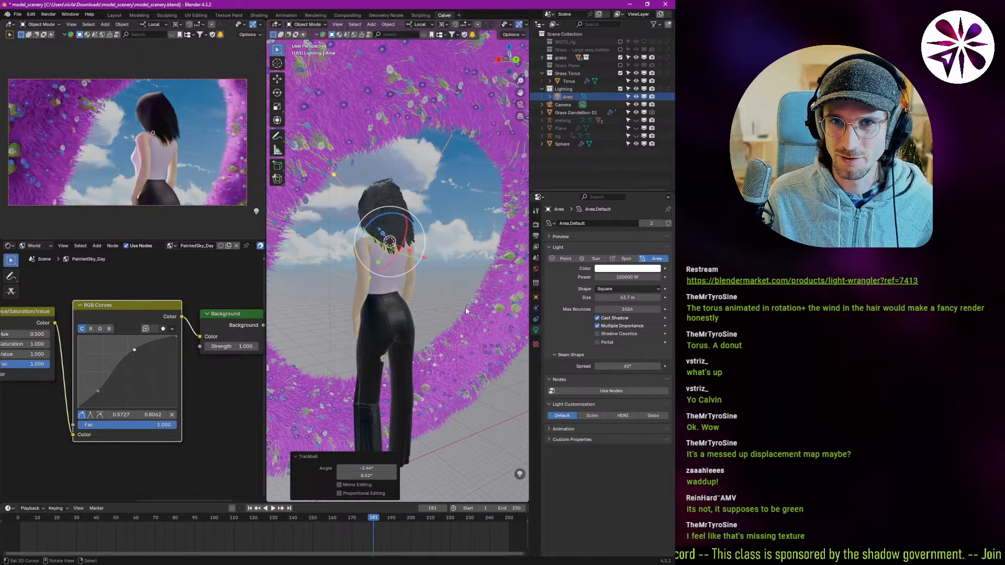
key(r)
key(r)
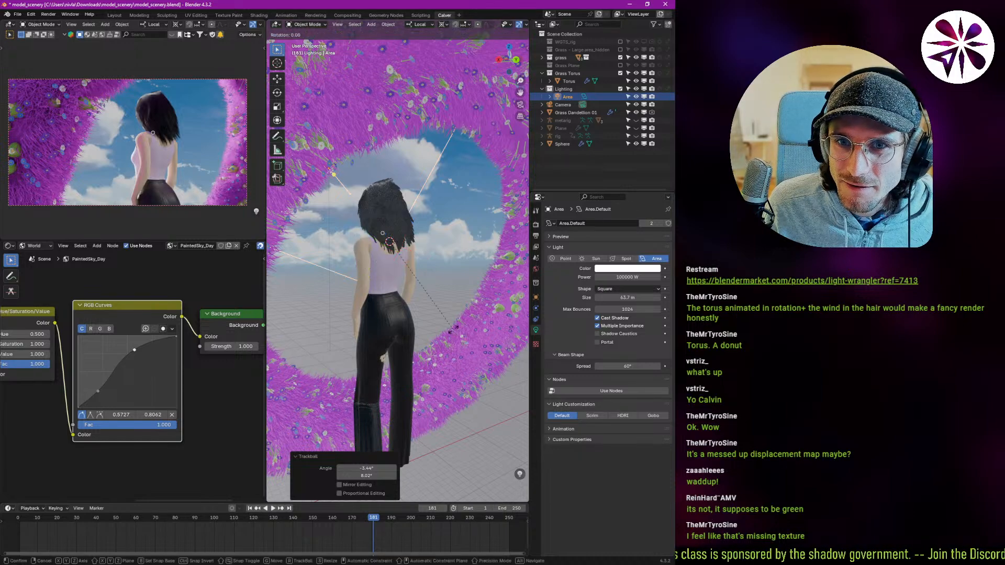
click(490, 326)
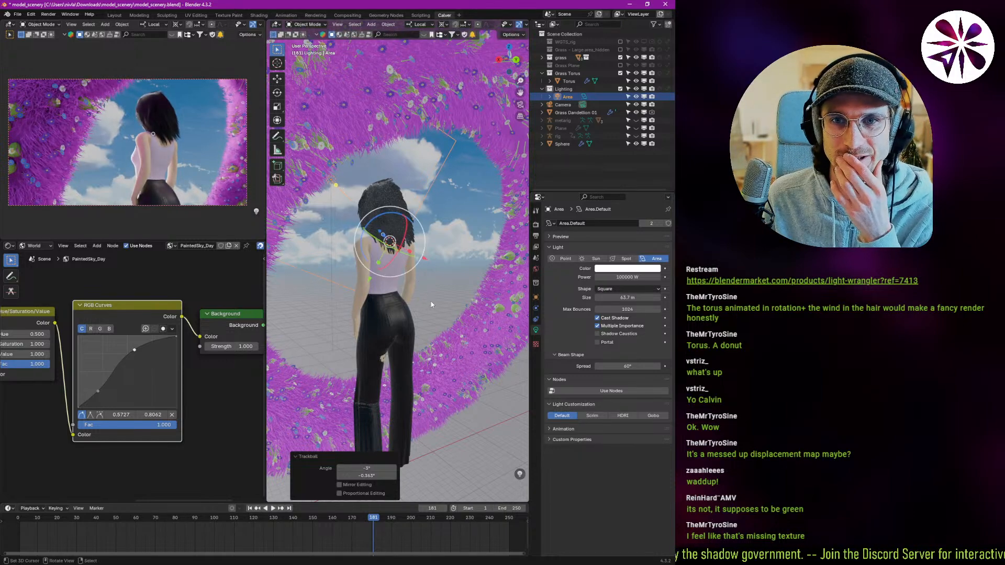
- Make the Lighting collection active and snap the 3D cursor to the world origin
click(564, 89)
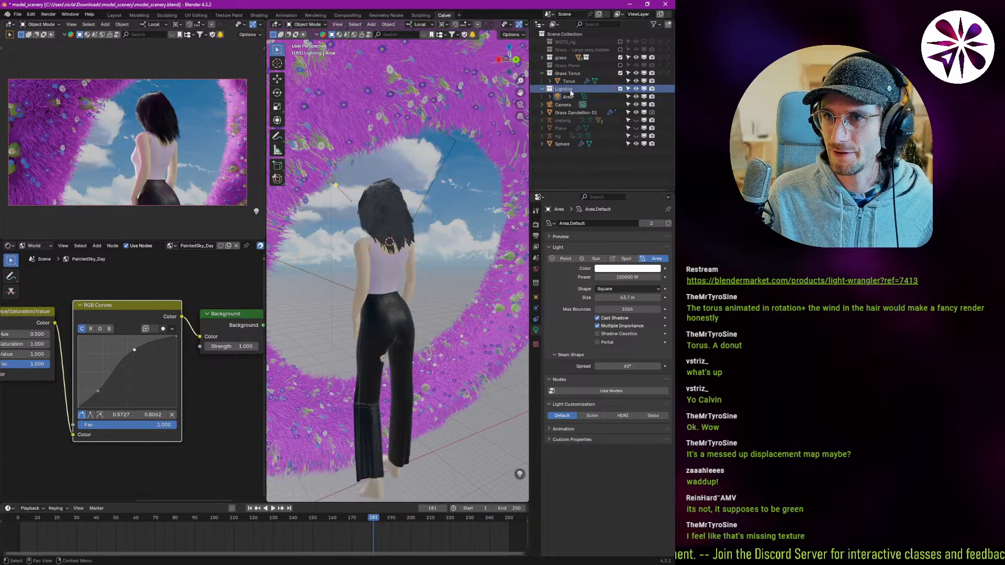
mouse_move(398, 295)
middle_down()
mouse_move(371, 302)
mouse_move(411, 297)
middle_up()
key(shift+s)
click(364, 329)
middle_drag(366, 334, 373, 318)
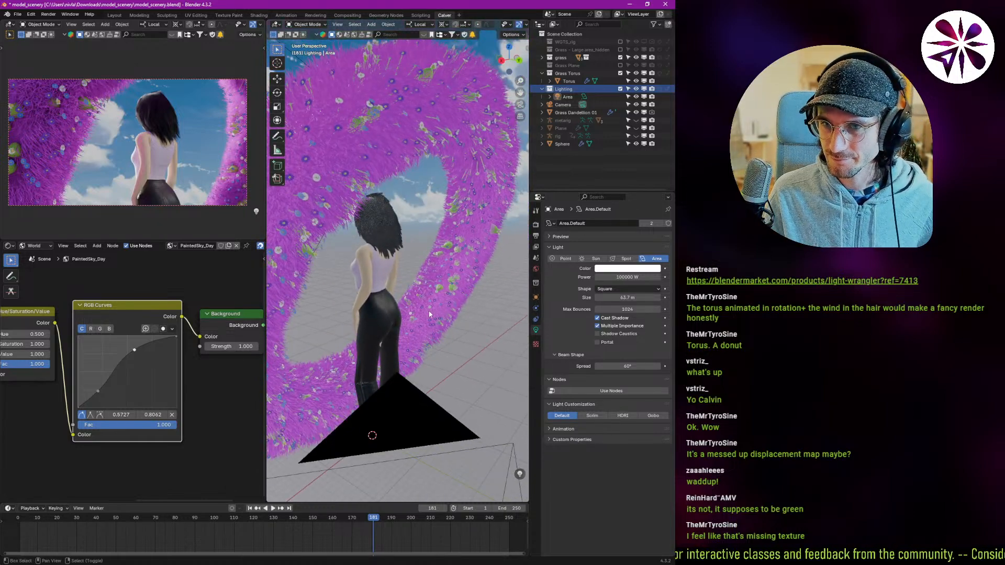
- Add a plane at the 3D cursor and move it about -10.6 m in X, 18.6 m in Y and 15.9 m in Z
key(shift+a)
mouse_move(388, 213)
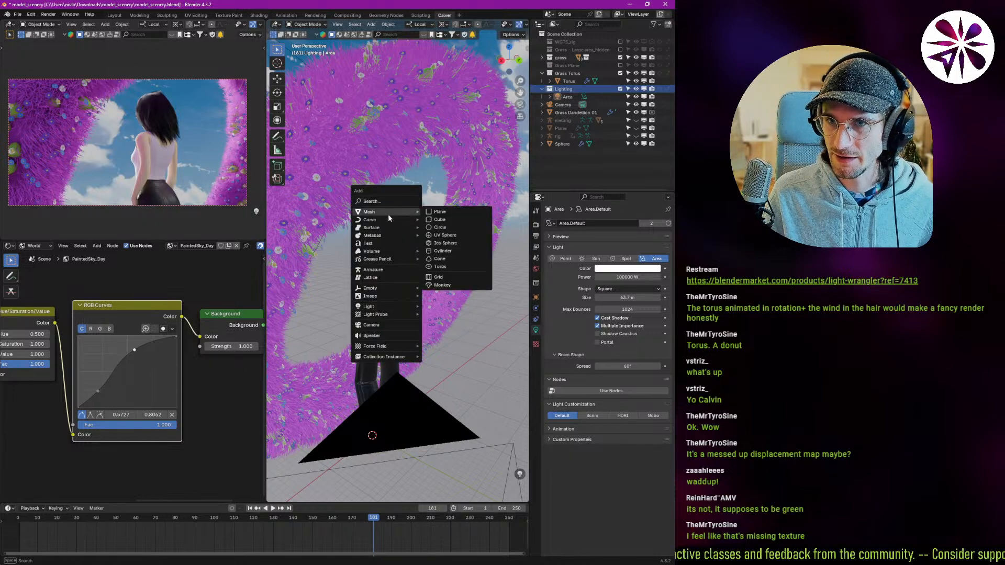
click(440, 212)
middle_drag(372, 366, 396, 378)
key(g)
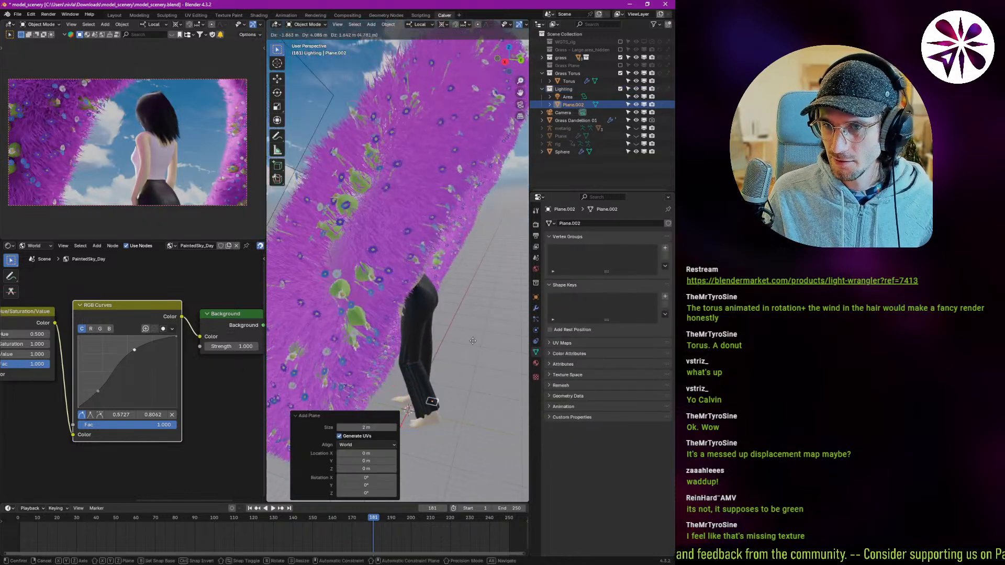
click(504, 293)
- Change the transform pivot point to the plane's own centre and scale the plane up to about 19.58
shift+middle_drag(487, 314, 336, 309)
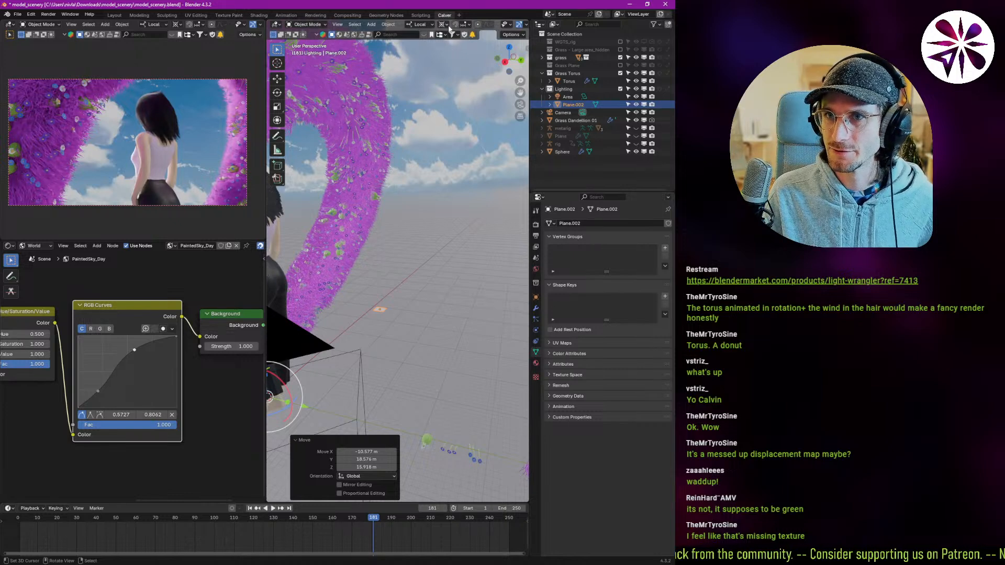
click(444, 24)
click(460, 71)
middle_drag(401, 179, 349, 331)
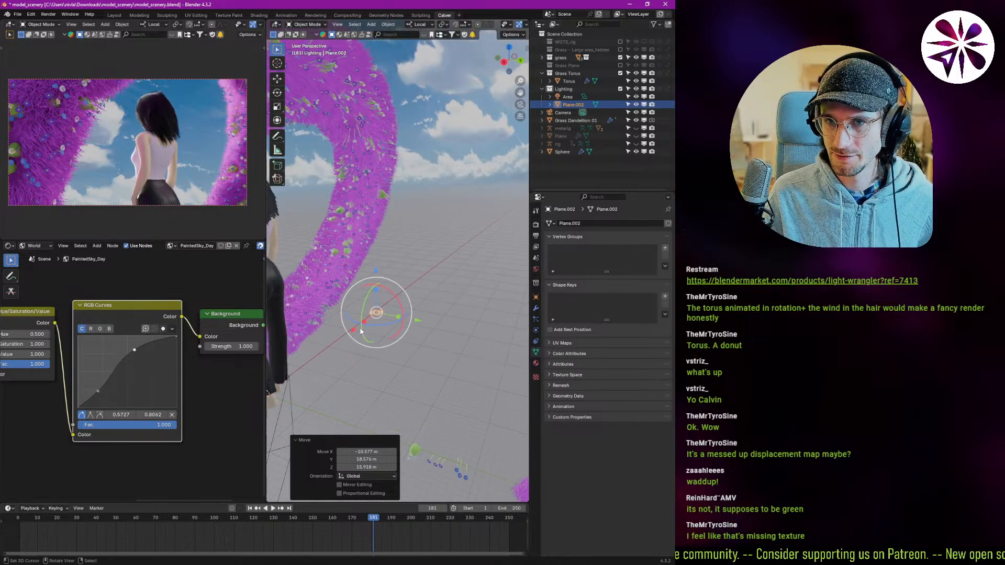
key(s)
key(Return)
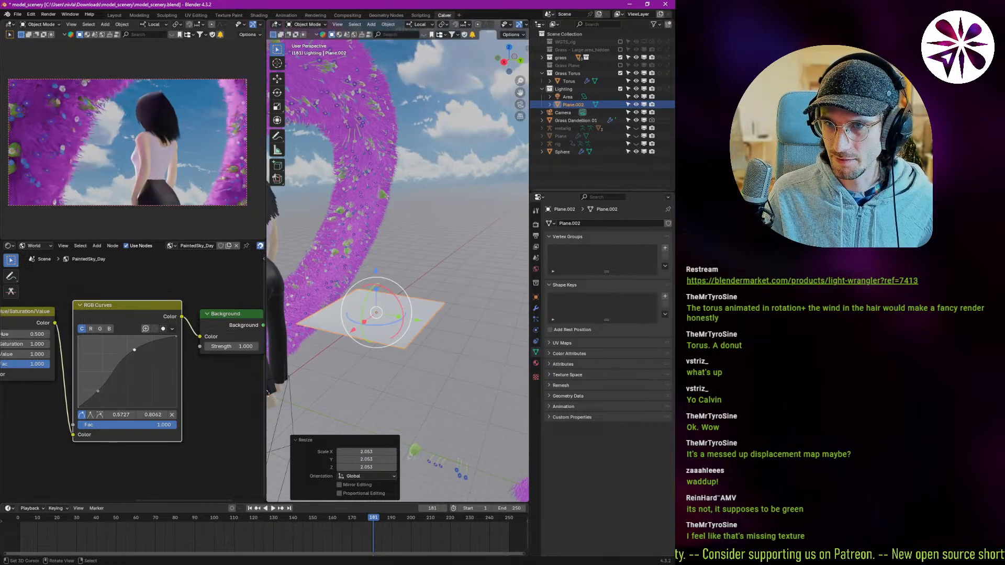
key(s)
key(Return)
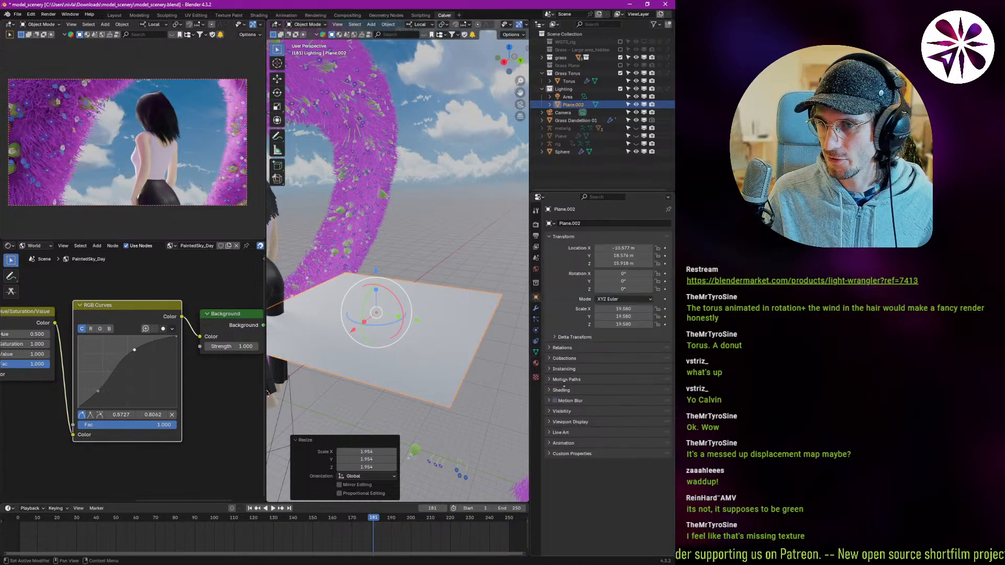
- Turn off the plane's Camera ray visibility, leaving the other ray types enabled
click(576, 411)
scroll(612, 439, down, 2)
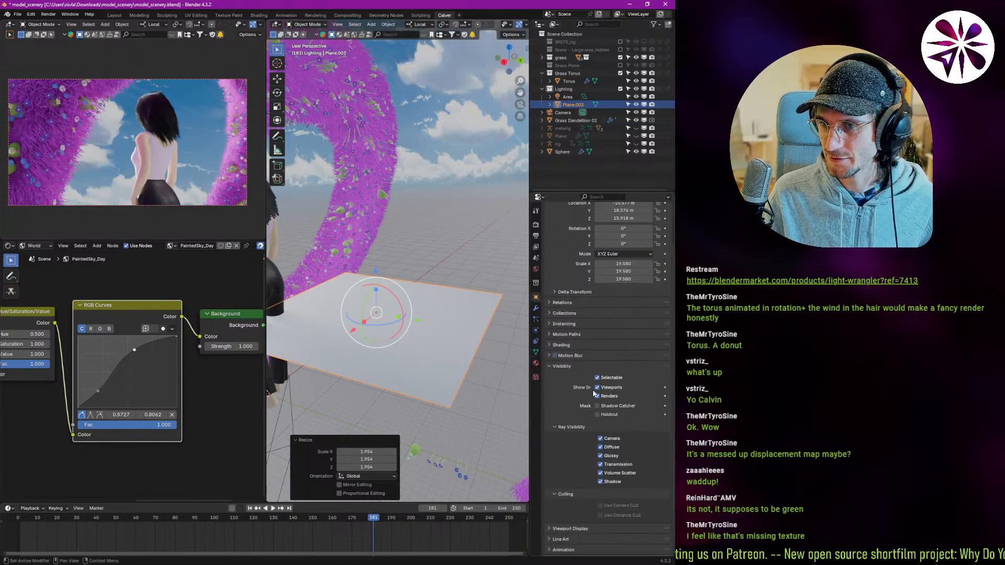
click(613, 440)
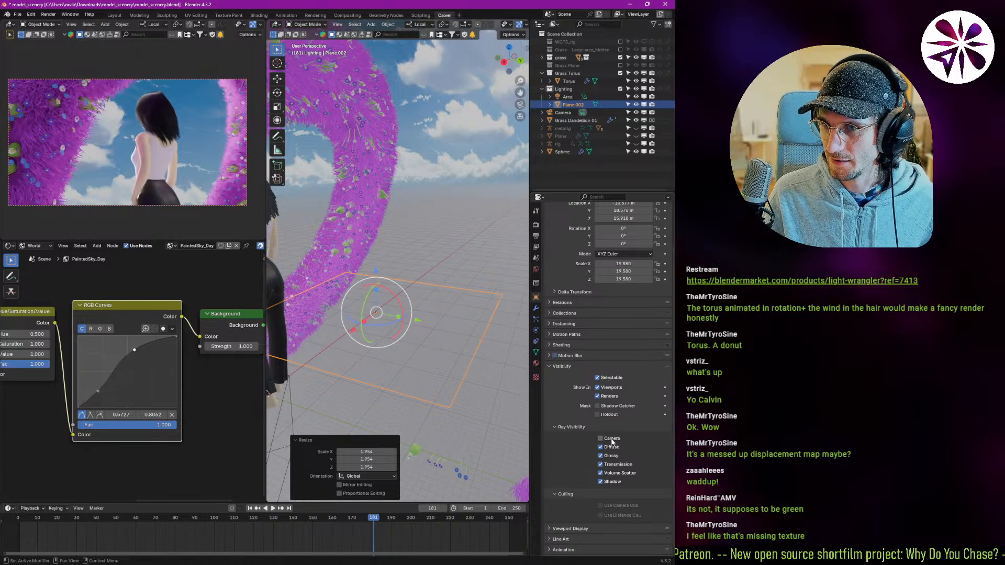
click(610, 438)
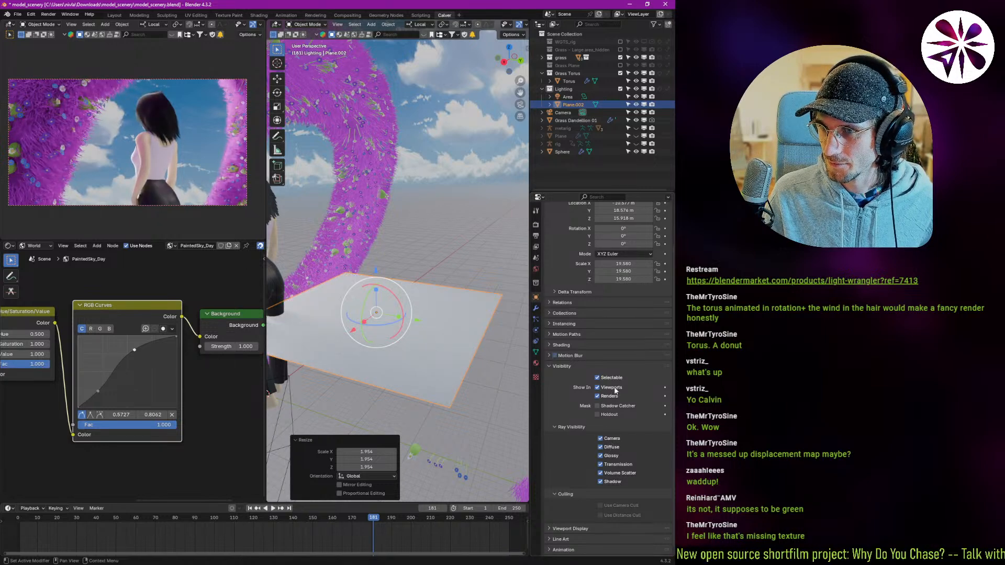
click(607, 441)
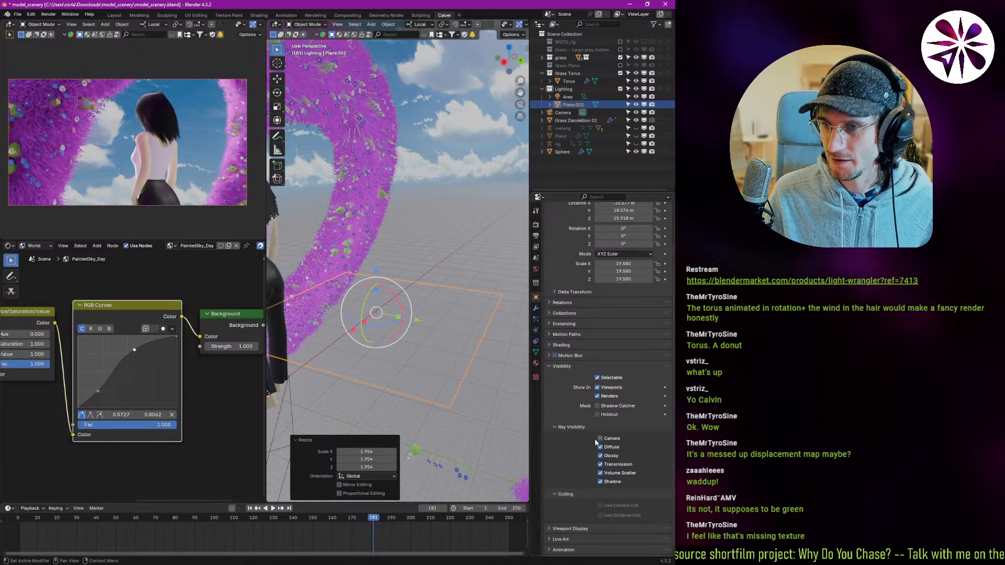
scroll(585, 356, down, 1)
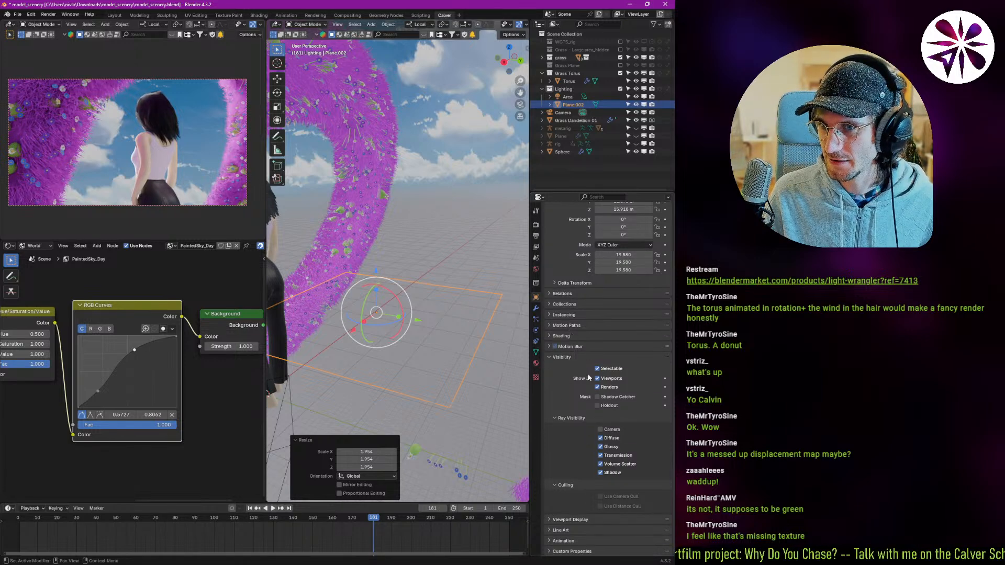
- Set the plane's viewport display to Wire
click(573, 520)
scroll(597, 471, down, 5)
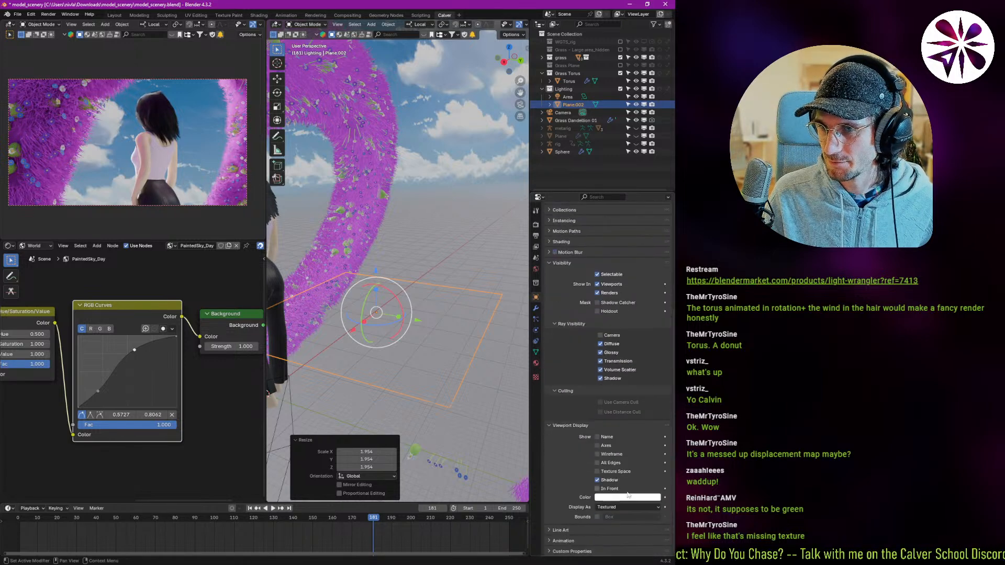
click(623, 507)
click(603, 525)
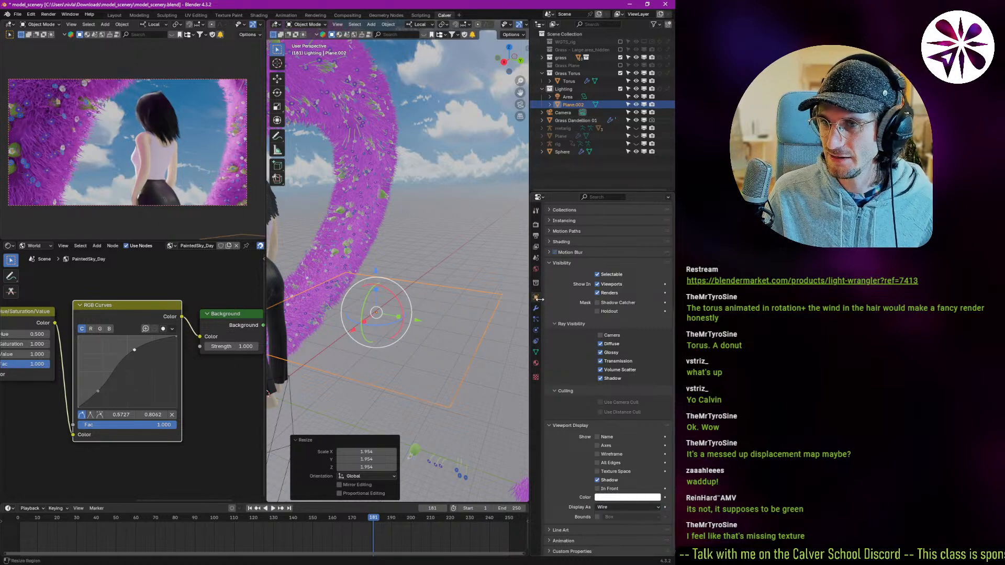
- Give the plane a new material with an Emission surface shader and a black colour
click(535, 361)
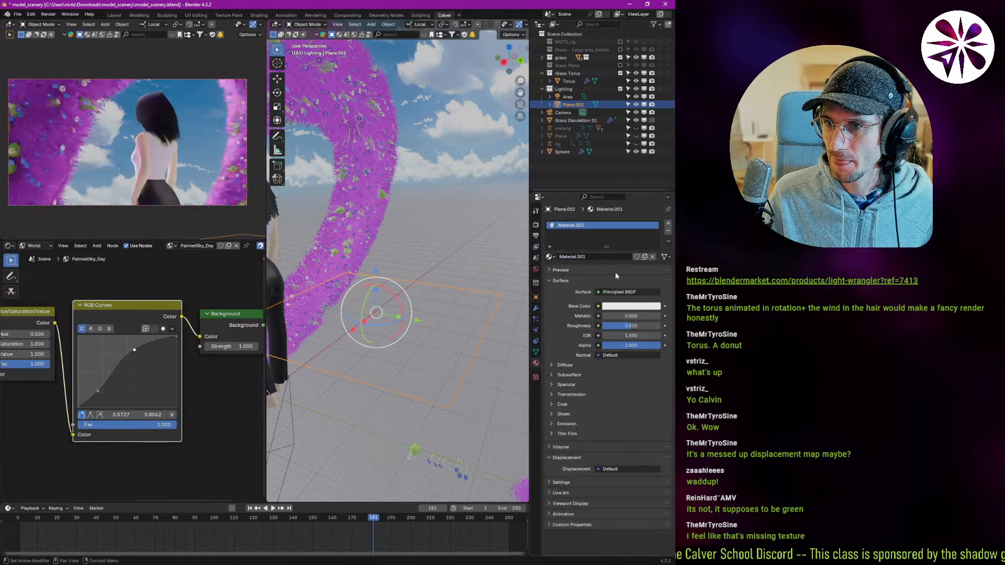
click(621, 292)
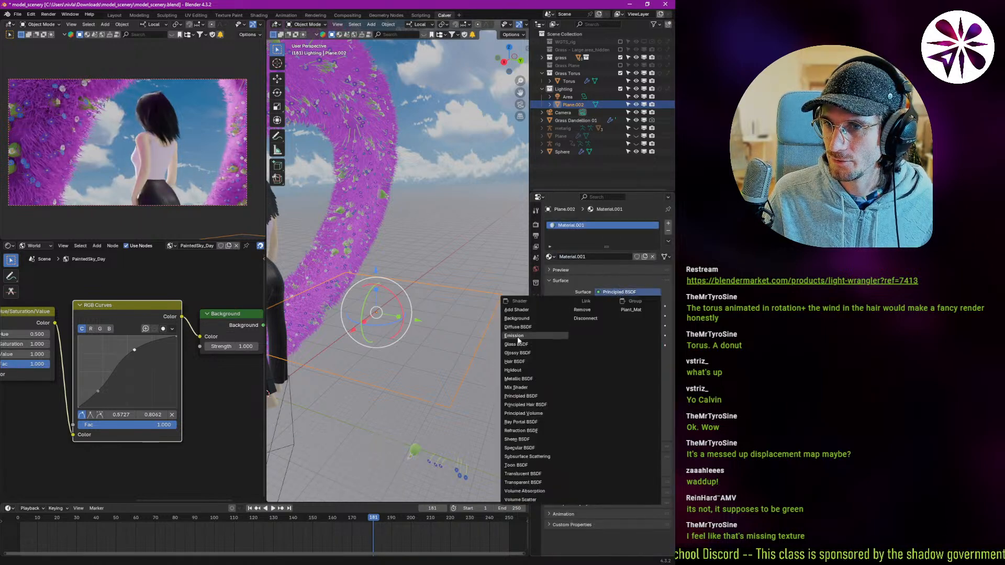
click(559, 340)
click(631, 306)
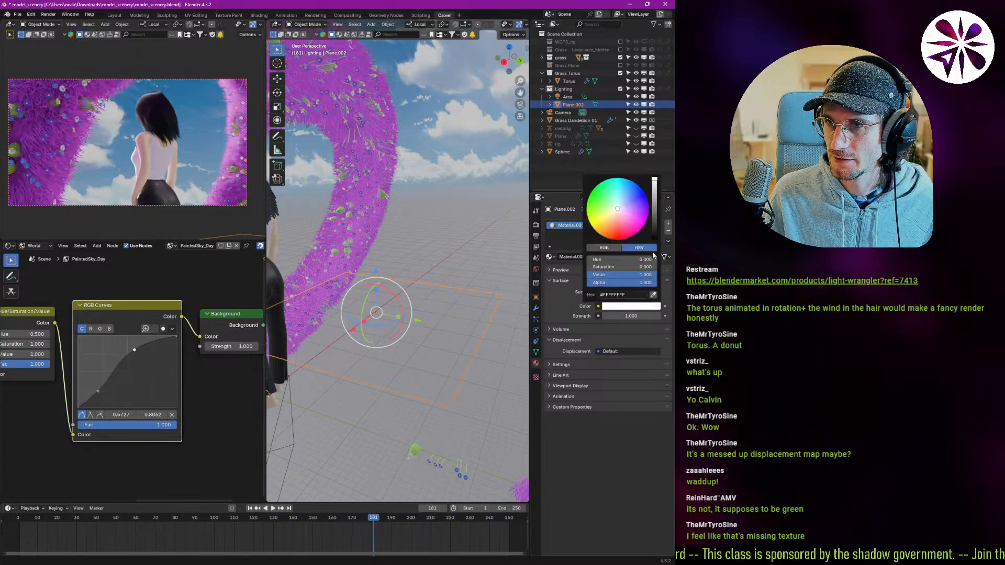
click(655, 238)
- Rename the plane object to "light Blocker"
key(F2)
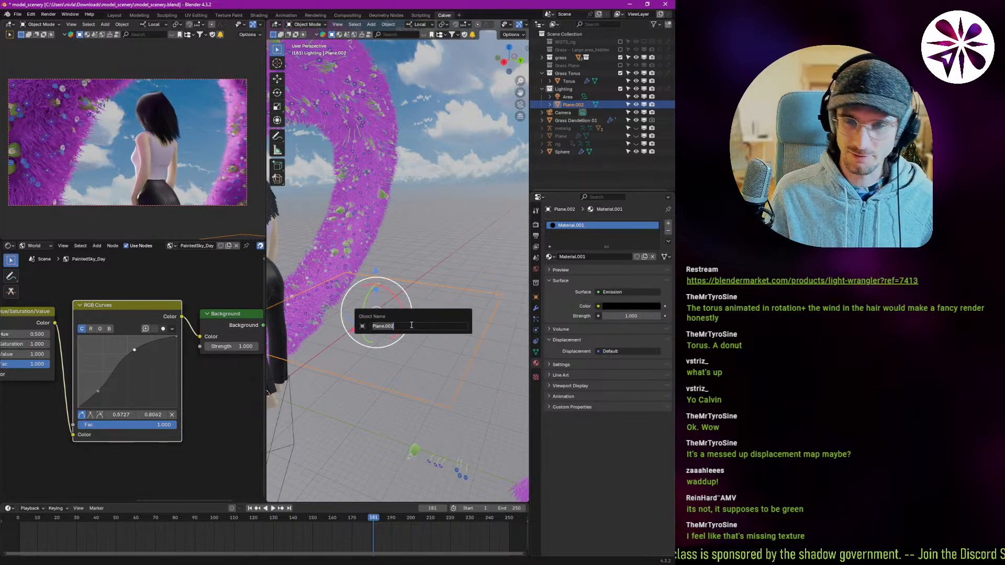
text(light Blocek)
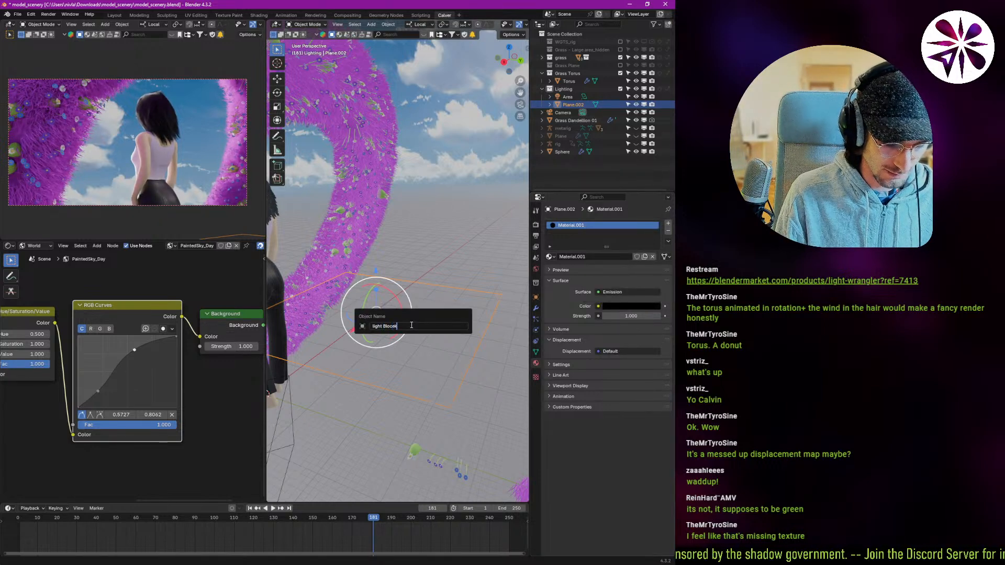
text(r)
key(Return)
key(F2)
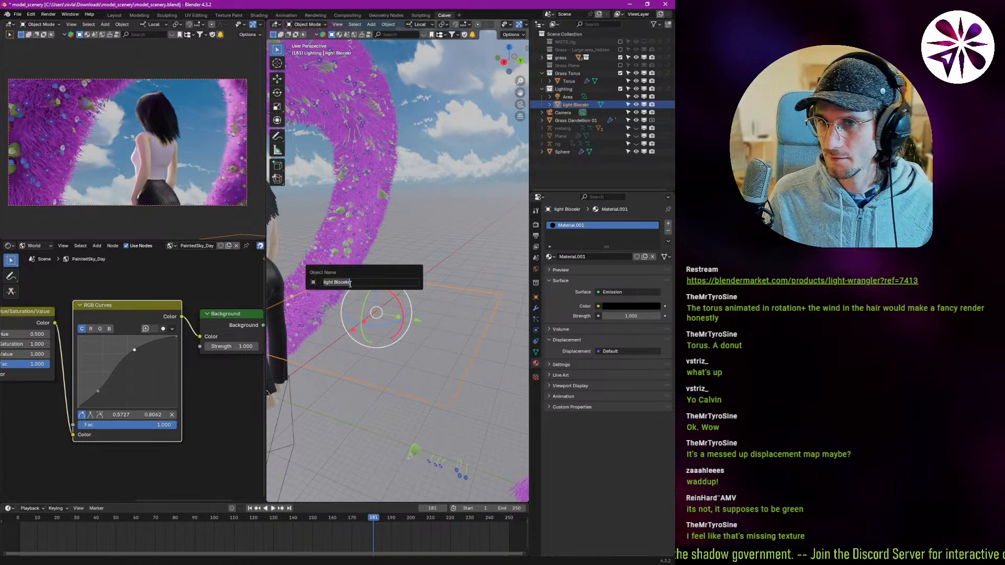
key(Right)
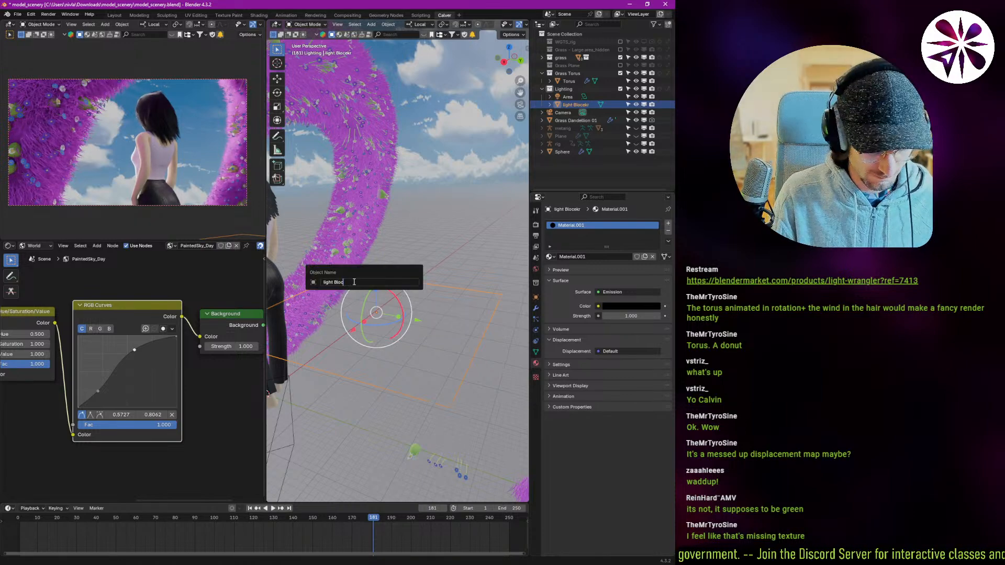
text(ker)
key(Return)
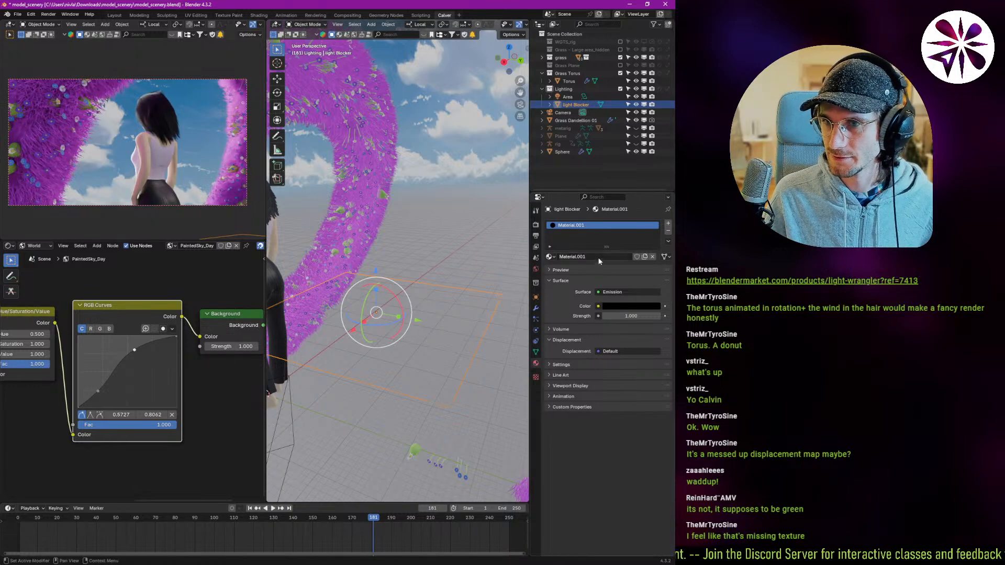
- Rename the plane's material to "Light Block"
double_click(599, 257)
text(Light B)
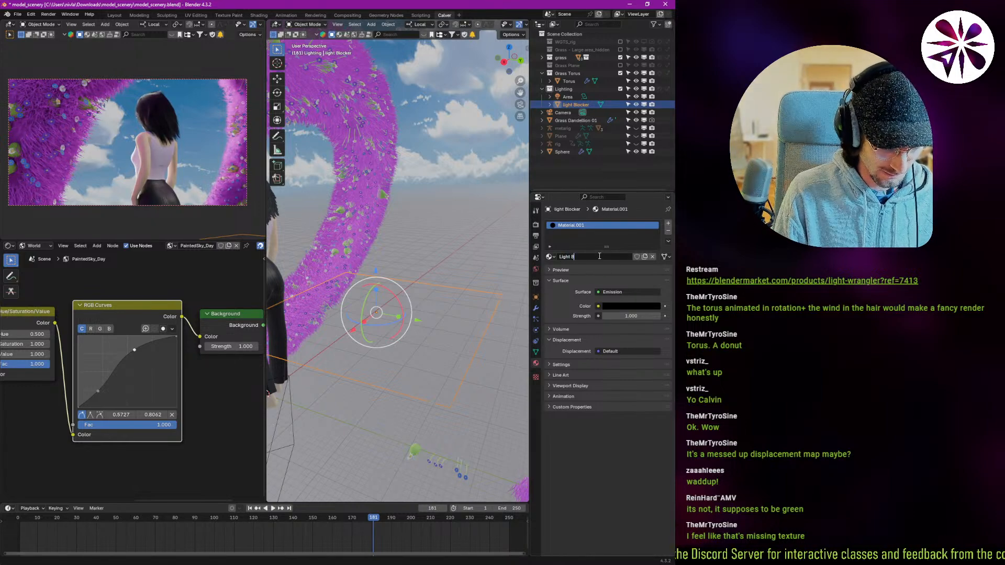
key(Return)
- Place the light blocker upright near the grass ring, shifting it along X and scaling it by about 0.66
middle_drag(389, 352, 375, 314)
key(s)
click(436, 360)
key(g)
key(x)
click(388, 35)
key(s)
click(442, 328)
- Move the light blocker about 28.4 m along its local X and rotate it about -22.1° around global Z
key(g)
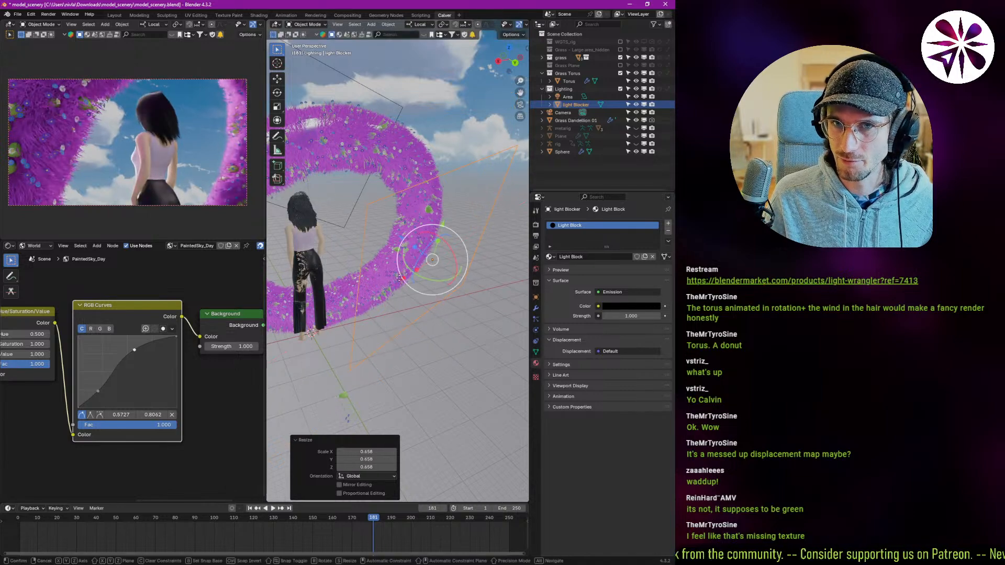
key(x)
click(367, 322)
middle_drag(366, 322, 438, 334)
key(r)
key(z)
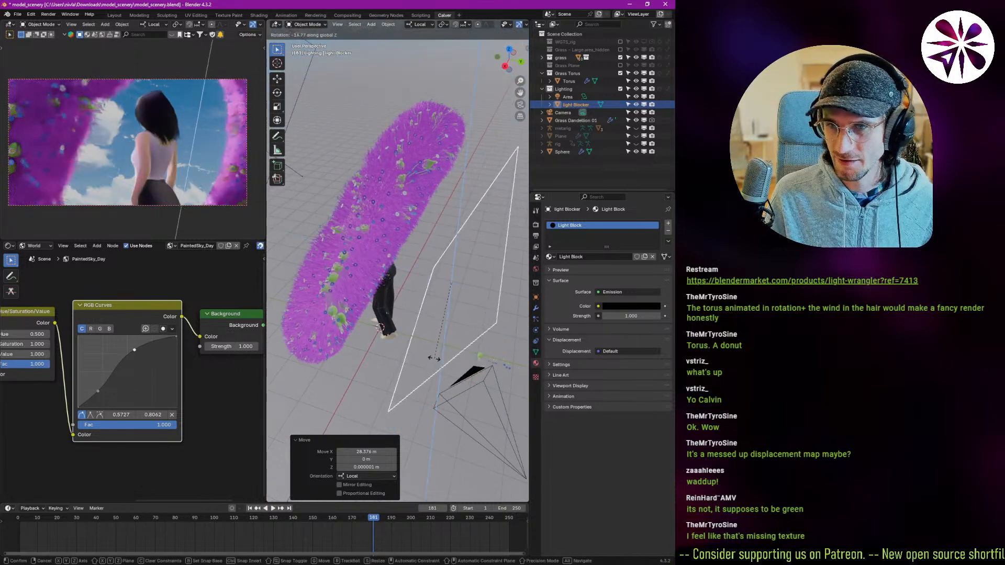
click(427, 356)
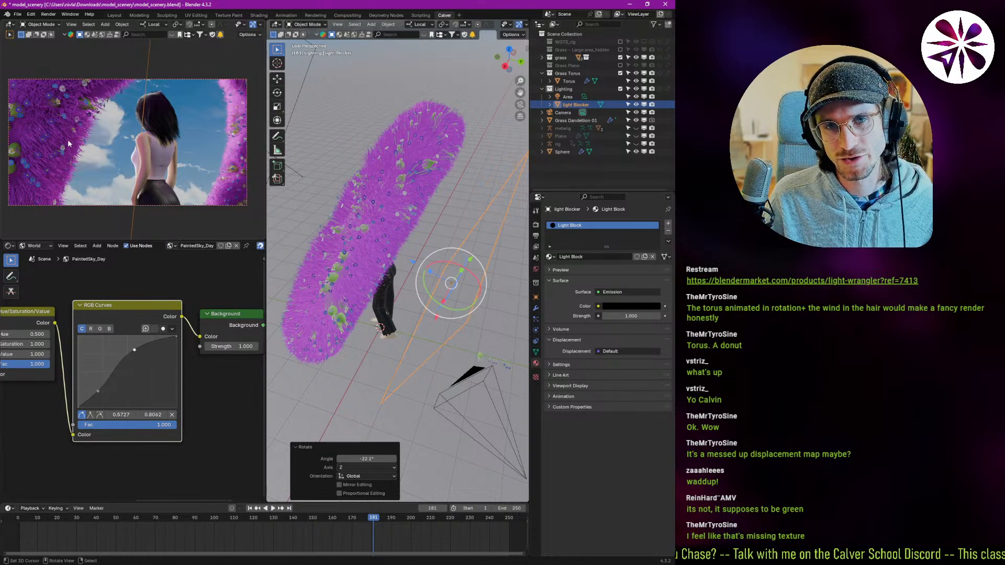
- Shift the light blocker along its local X and stretch it along the same axis beside the grass ring
middle_drag(366, 335, 366, 316)
key(s)
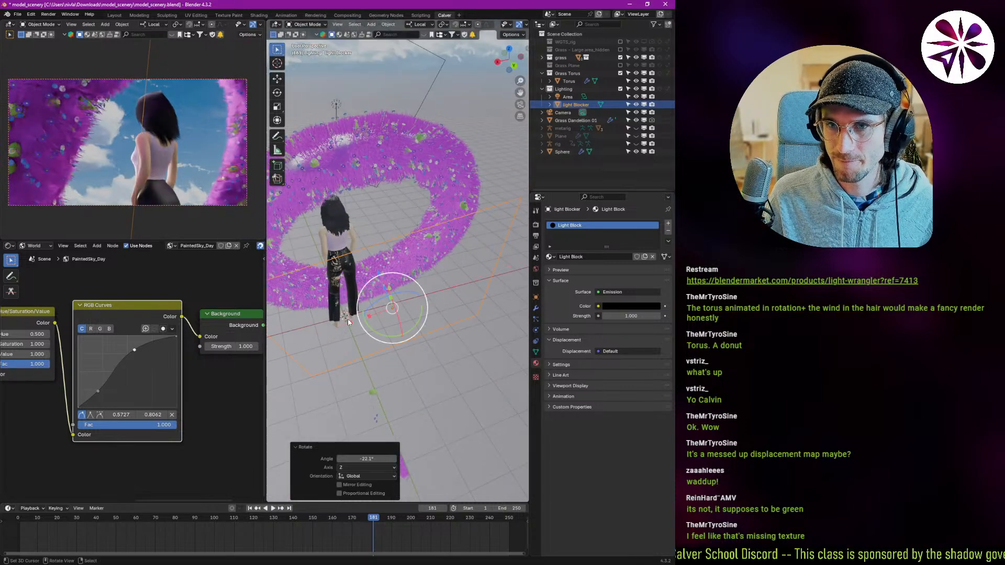
key(g)
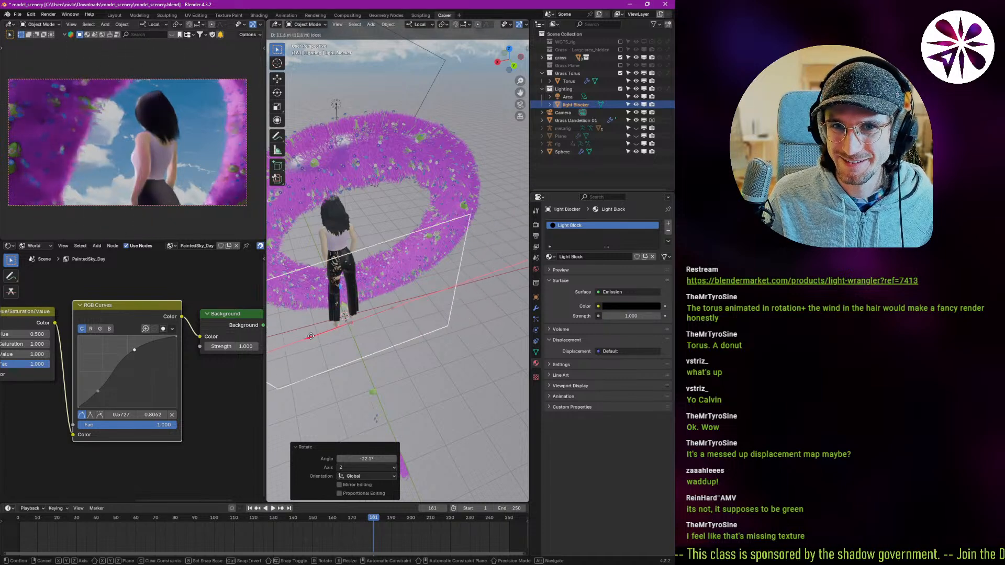
click(362, 310)
drag(349, 323, 343, 325)
- Raise the light blocker about 11.5 m along its local Y and scale it by about 1.51 along that axis
middle_drag(346, 323, 385, 288)
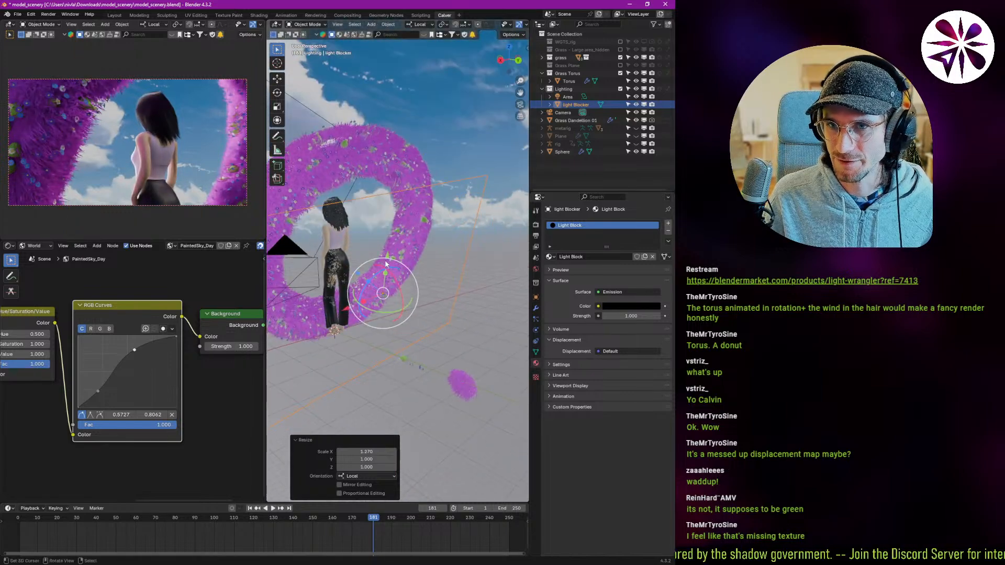
key(g)
key(y)
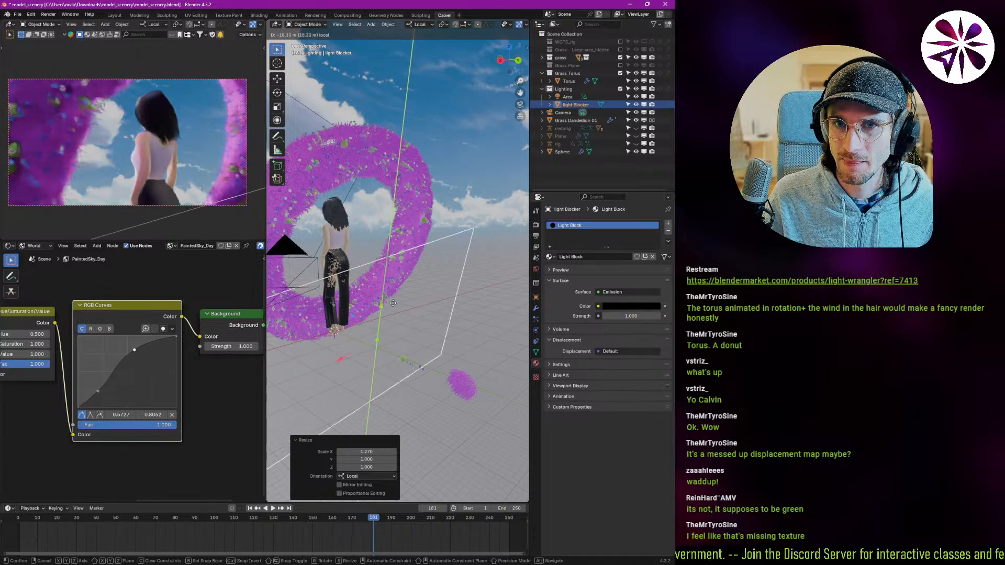
click(401, 242)
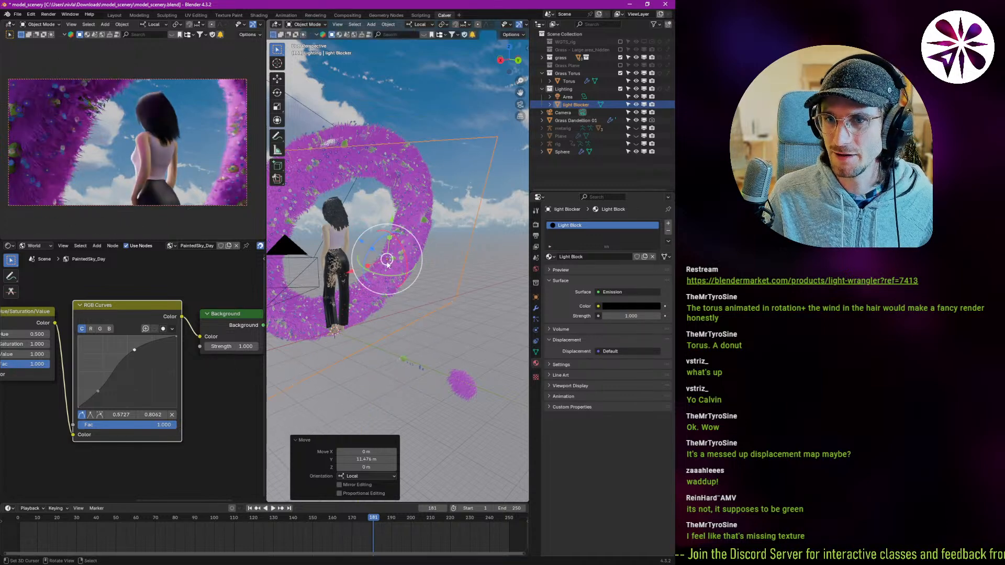
middle_drag(400, 242, 390, 246)
key(s)
key(y)
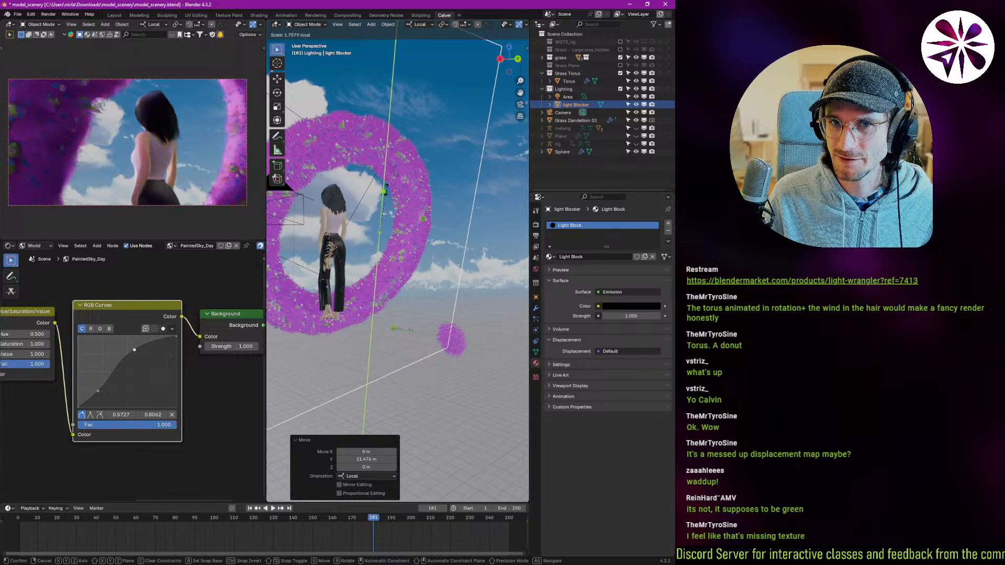
click(386, 254)
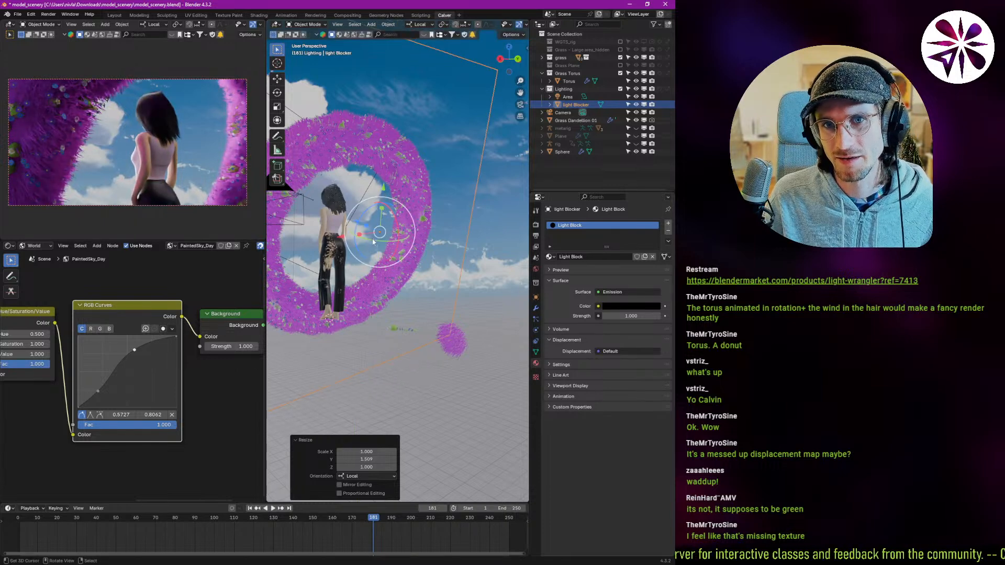
- Lower the light blocker about 35.4 m along its local Y, plus a further small shift down
key(g)
key(y)
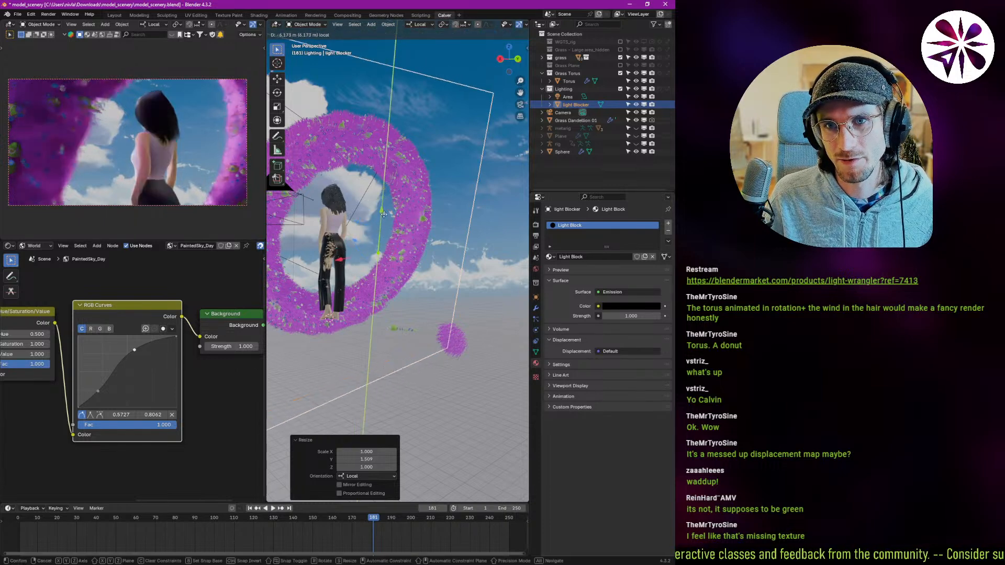
click(359, 291)
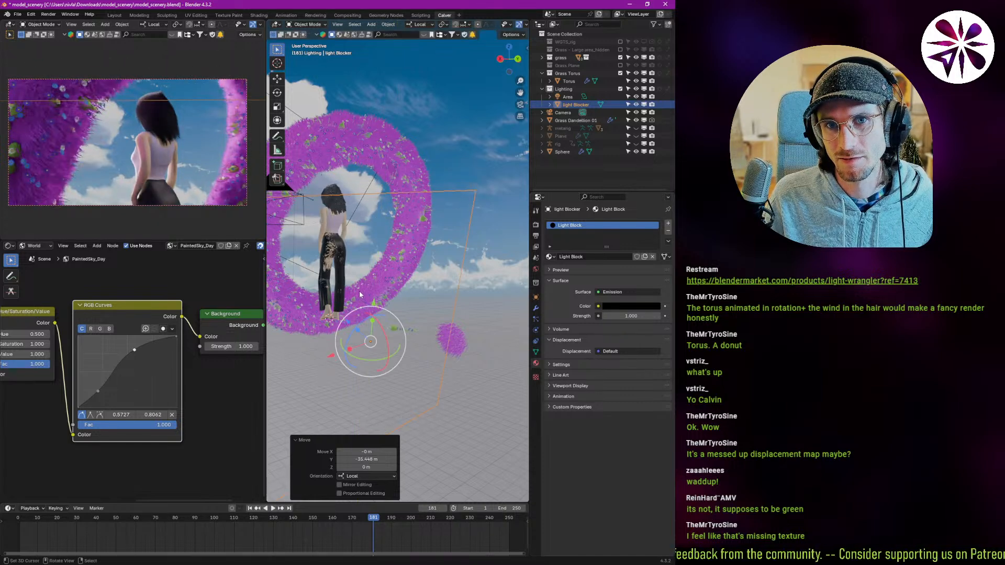
key(g)
key(y)
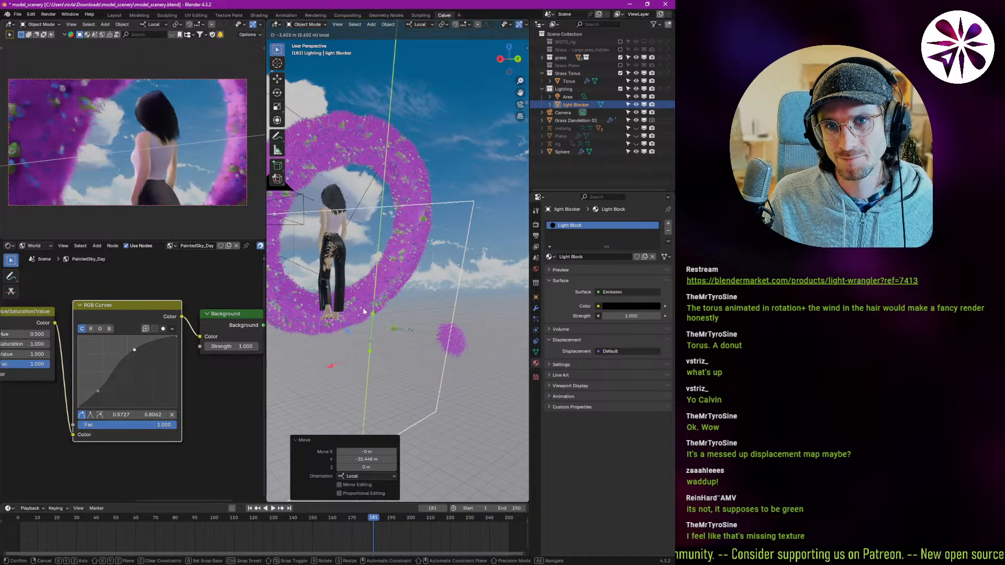
click(365, 310)
- Raise the light blocker along its local Y in successive moves of about 3.2 m, 16.1 m and 5.1 m
middle_drag(365, 310, 365, 338)
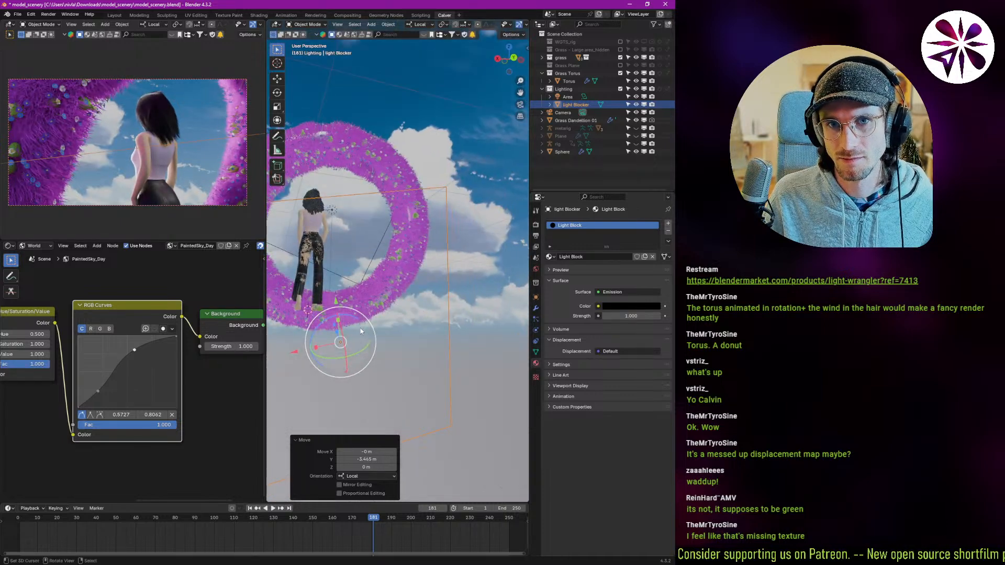
key(g)
key(y)
click(335, 293)
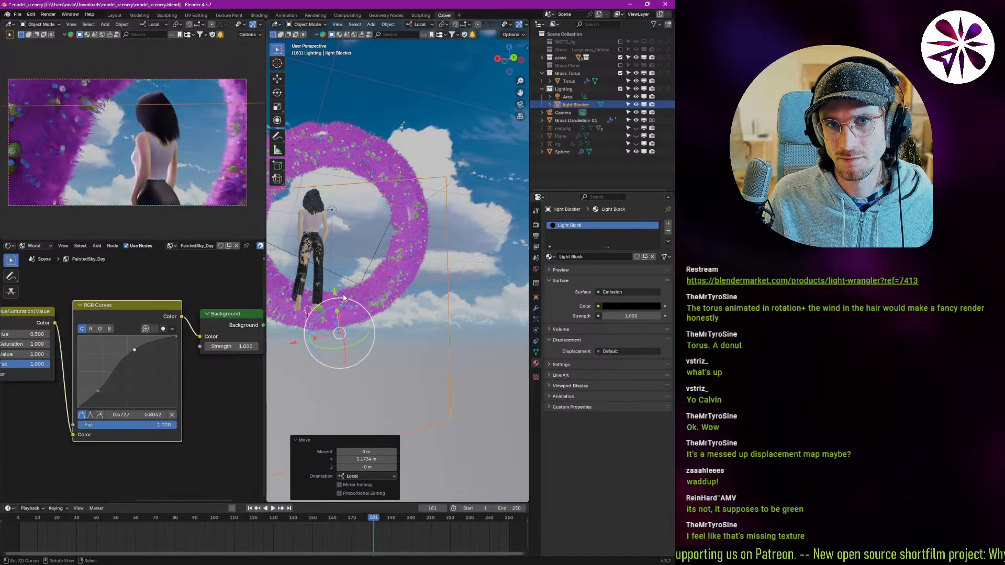
key(g)
key(y)
click(336, 243)
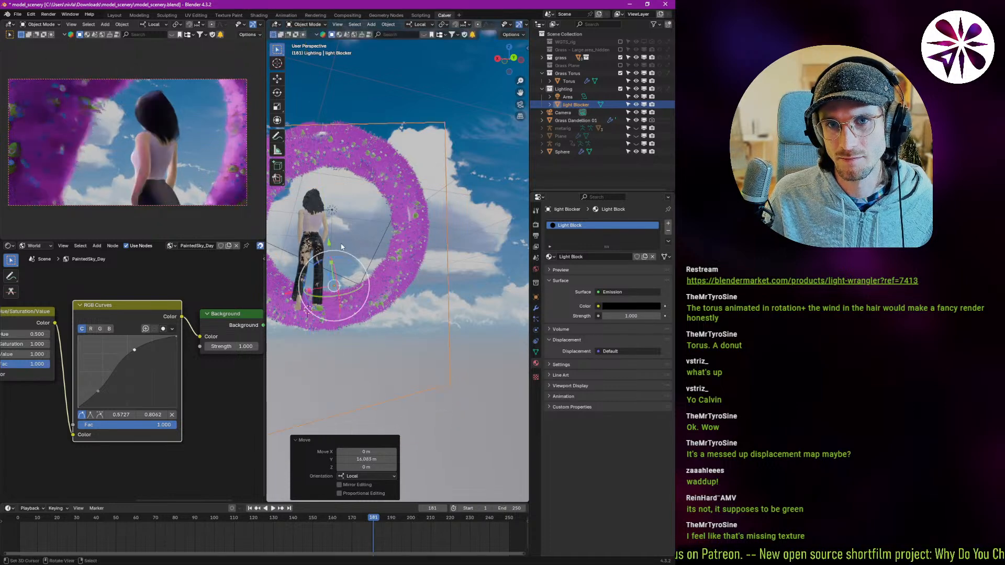
key(g)
key(y)
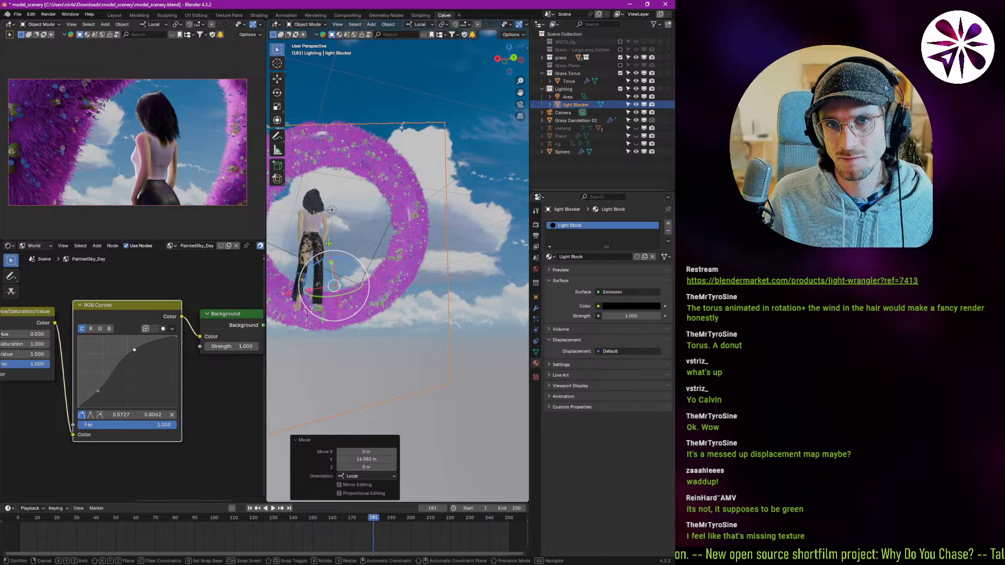
click(354, 237)
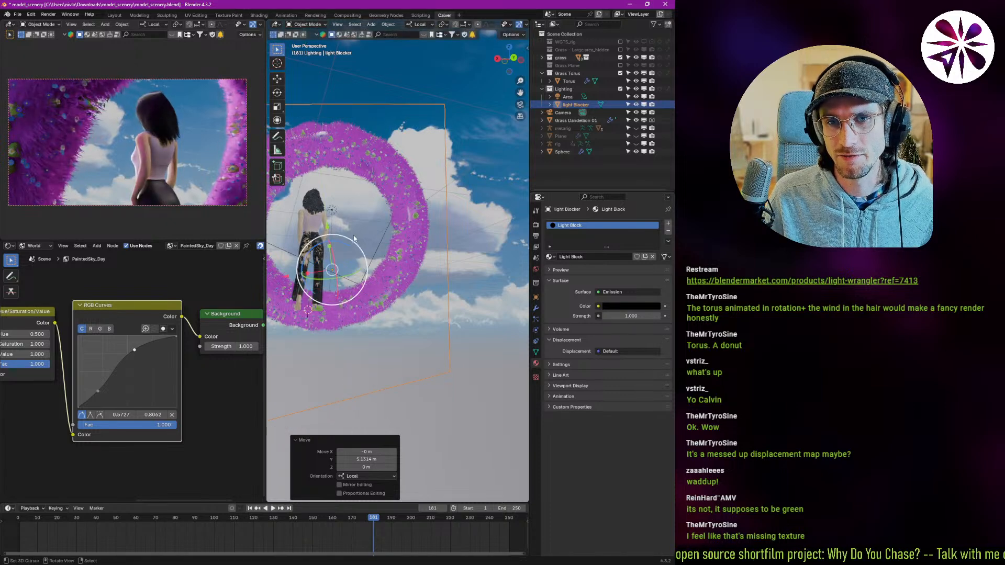
- Fine-tune the light blocker's height with small downward moves along its local Y, the last about 0.9 m
key(g)
key(y)
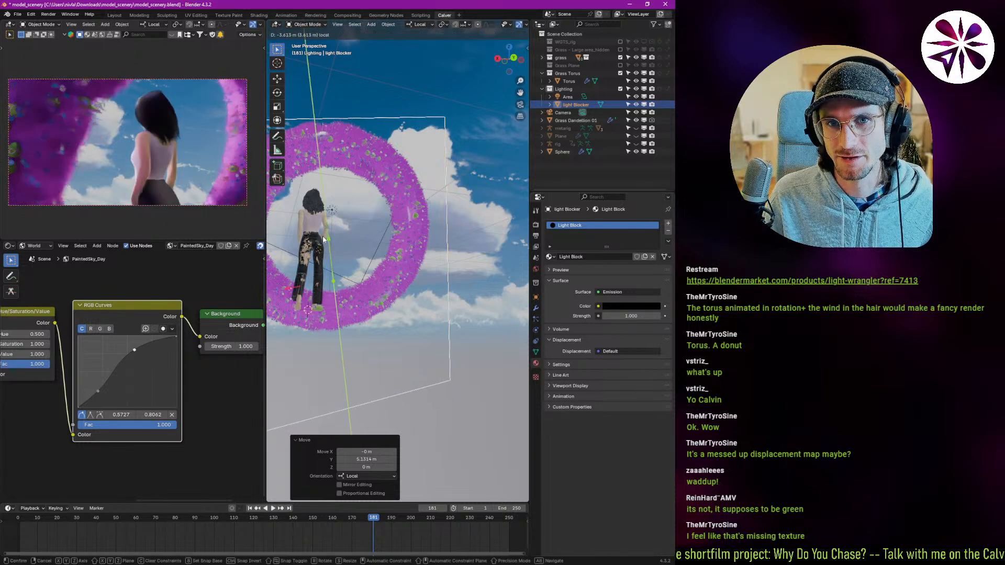
click(331, 243)
key(g)
key(y)
click(332, 242)
- Select the grass torus and nudge its position around the woman in the camera view
middle_drag(332, 241, 392, 301)
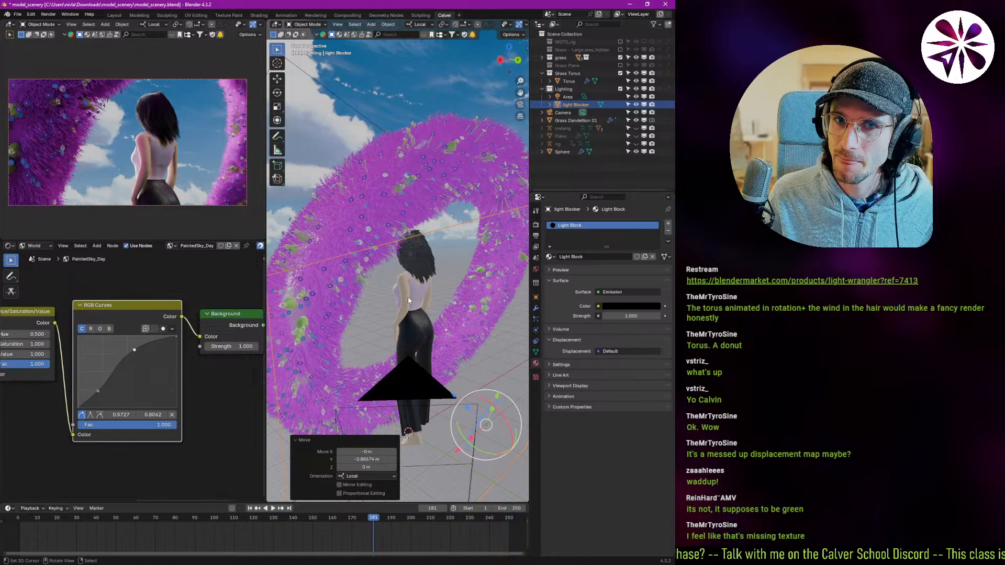
click(353, 296)
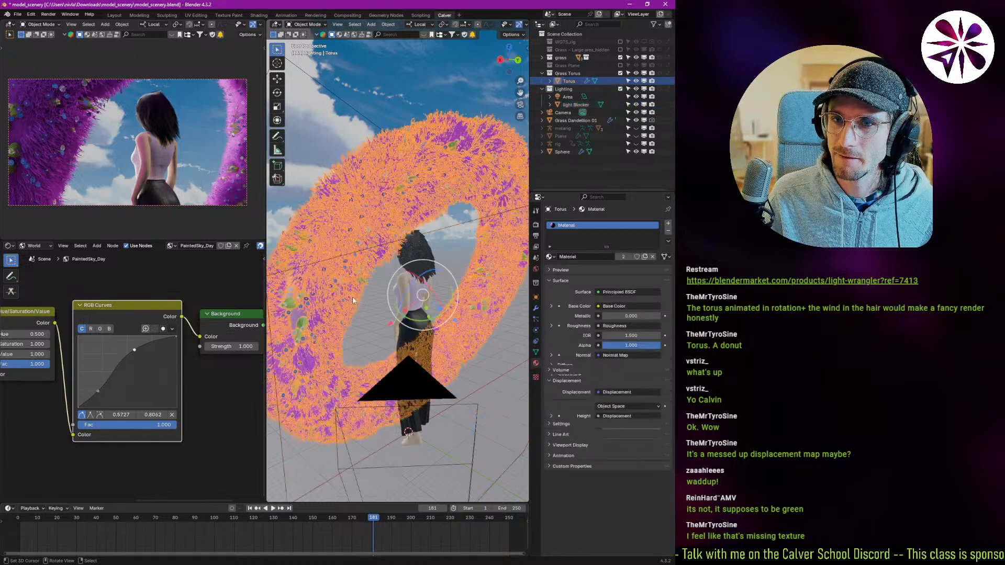
key(g)
click(167, 145)
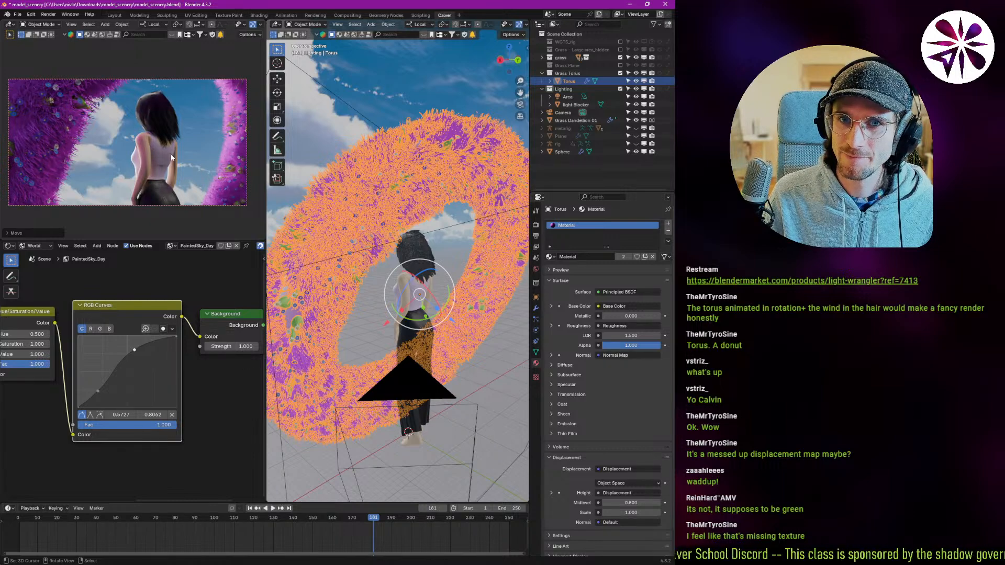
key(g)
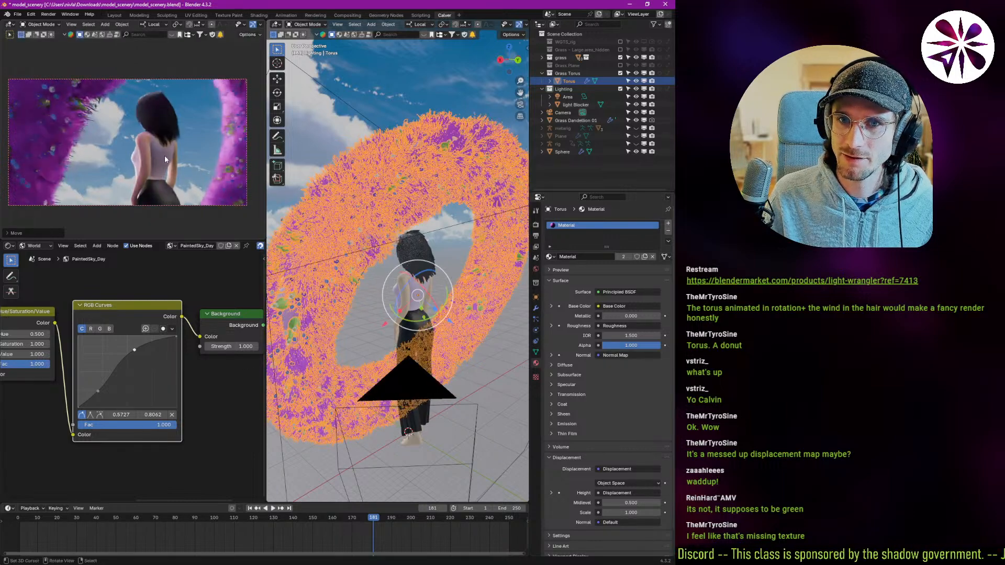
click(169, 157)
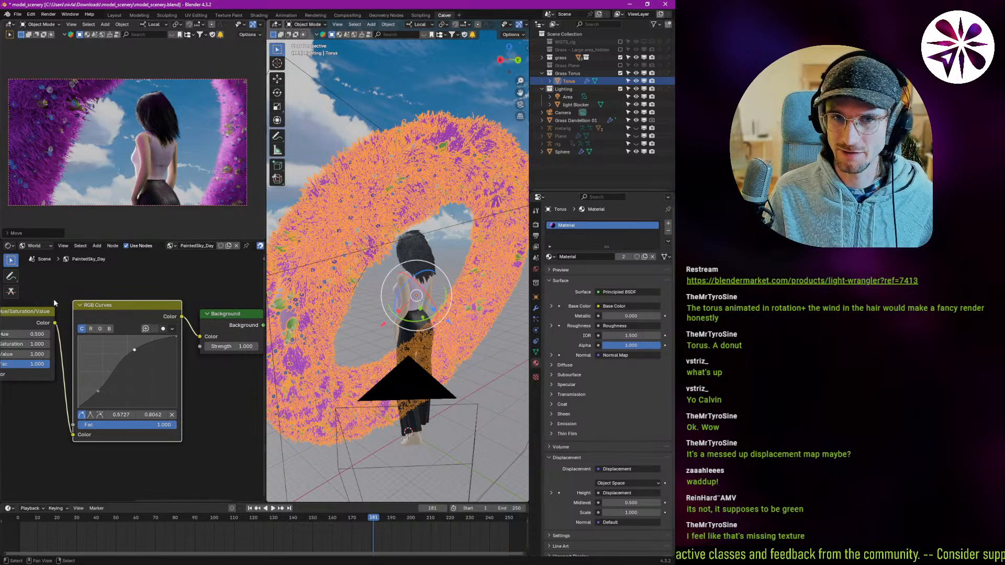
- Steepen the sky's RGB curve, placing the upper point at about 0.39, 0.86 and pulling the lower point down
drag(135, 350, 120, 353)
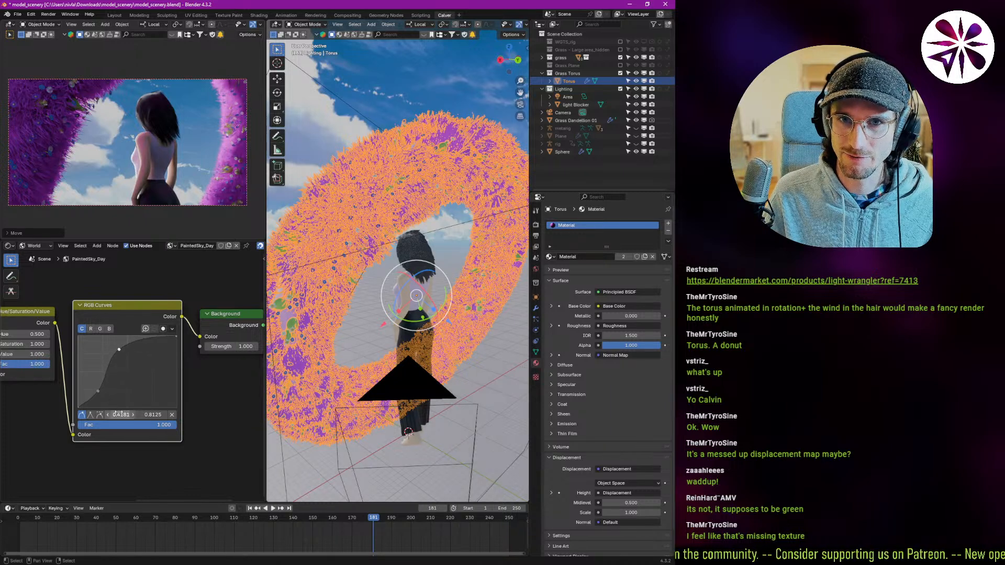
drag(98, 391, 93, 396)
drag(119, 350, 120, 347)
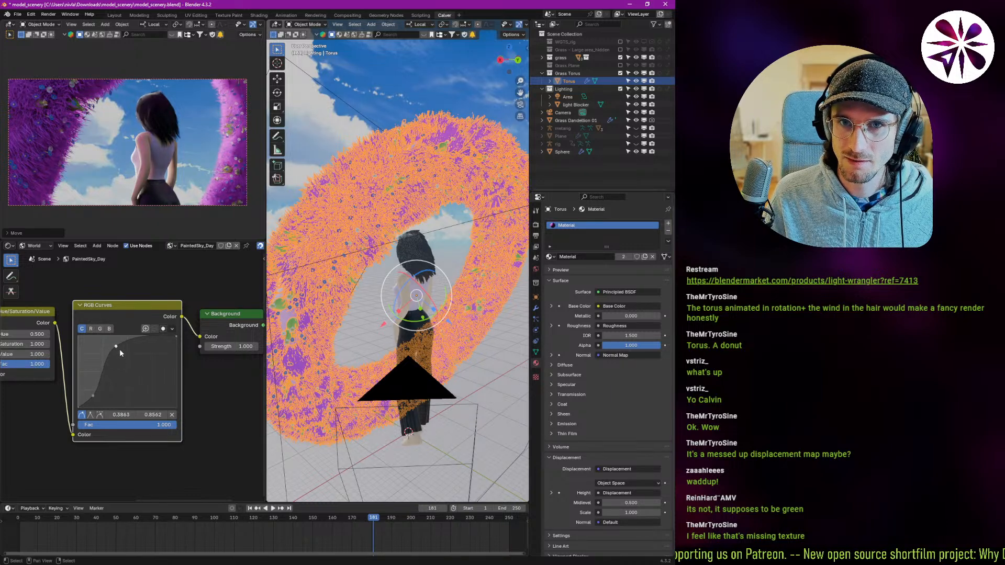
- Set the world Background node's strength to 2
ctrl+scroll(189, 376, down, 2)
click(193, 346)
text(2)
key(Return)
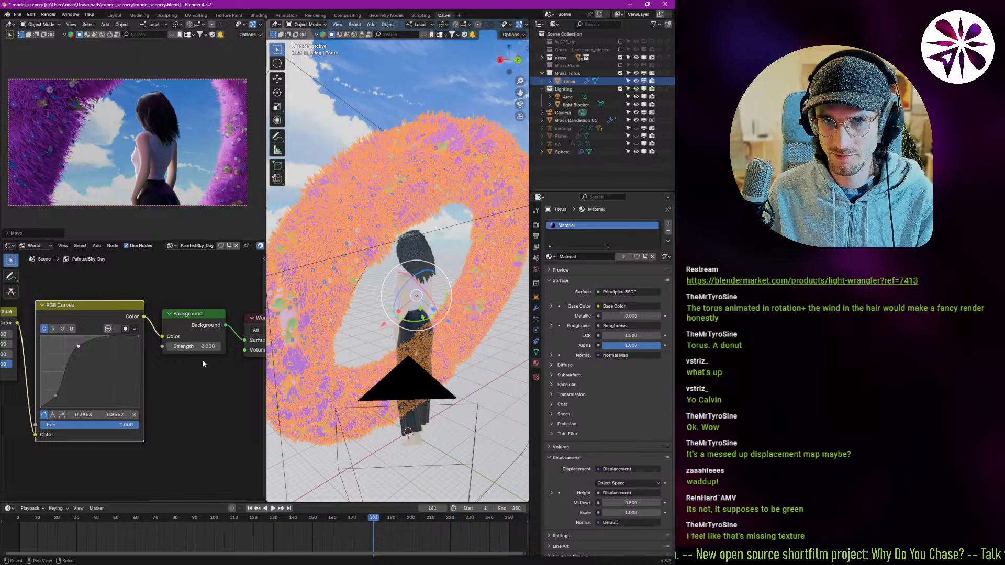
- Refine the sky's RGB curve by adjusting the upper point to about 0.79 output and the lower point to 0.2063, 0.1335
ctrl+scroll(78, 369, up, 1)
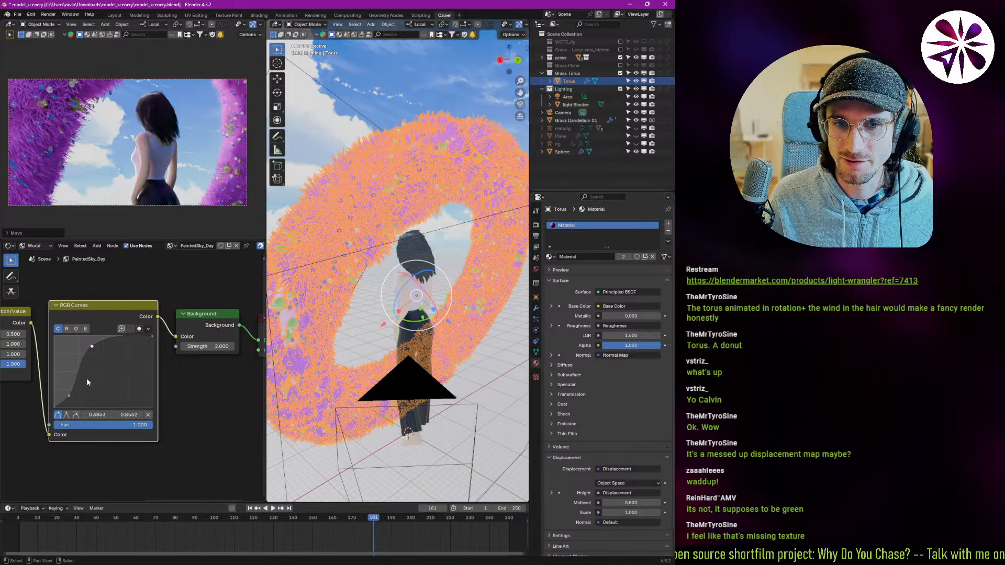
drag(72, 394, 73, 394)
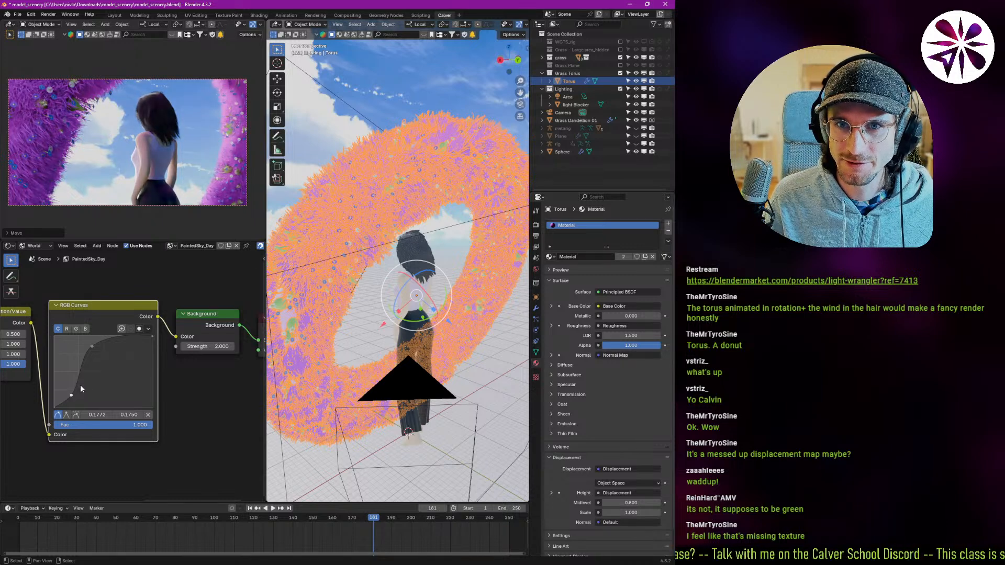
drag(92, 348, 95, 348)
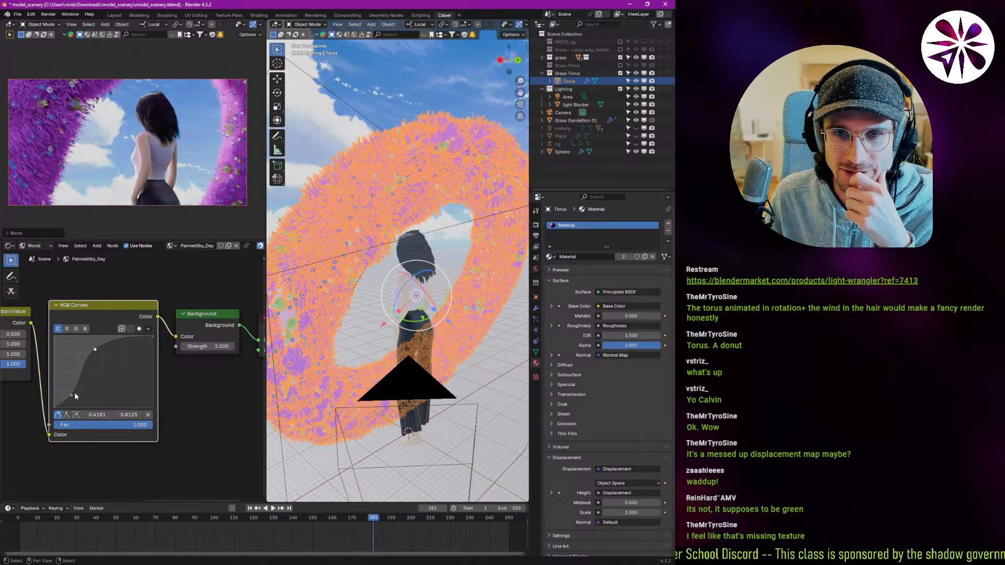
drag(72, 396, 111, 413)
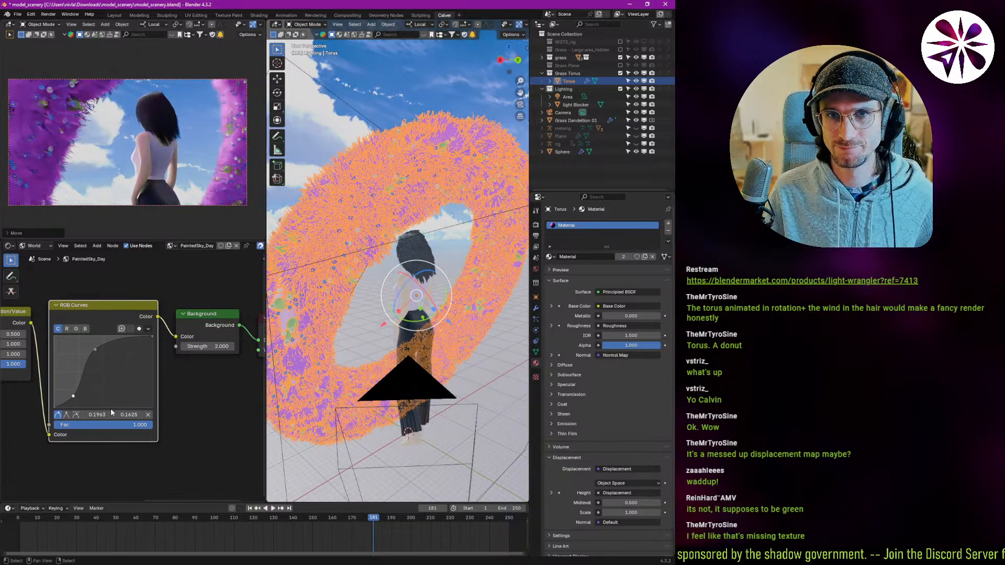
drag(95, 349, 98, 352)
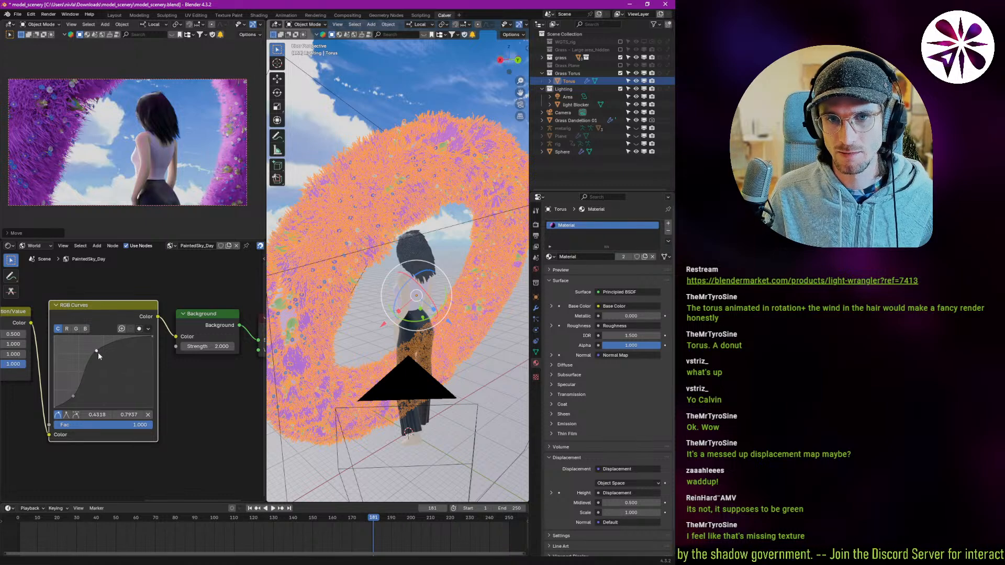
click(73, 395)
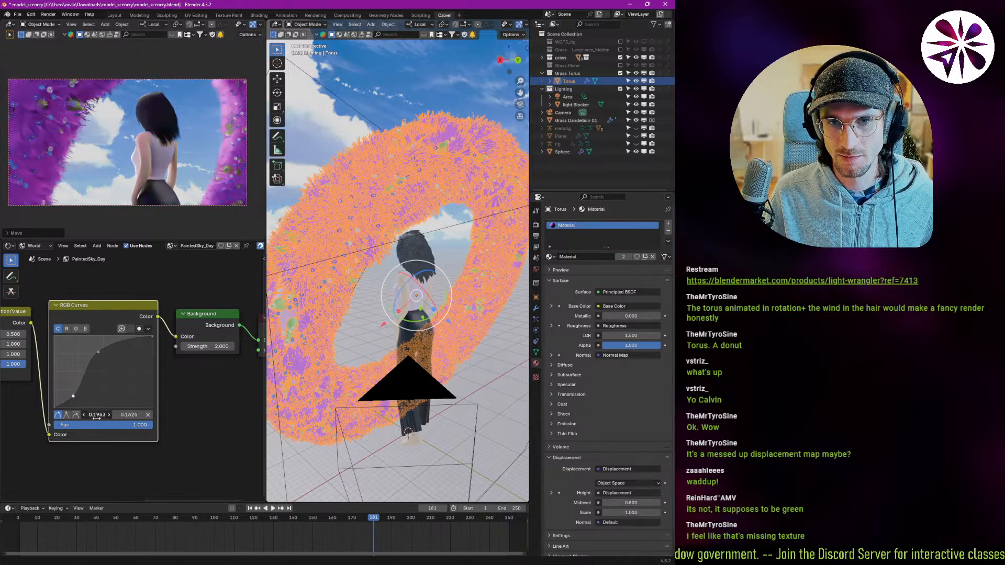
mouse_move(100, 418)
mouse_down()
mouse_move(121, 416)
mouse_move(108, 418)
mouse_up()
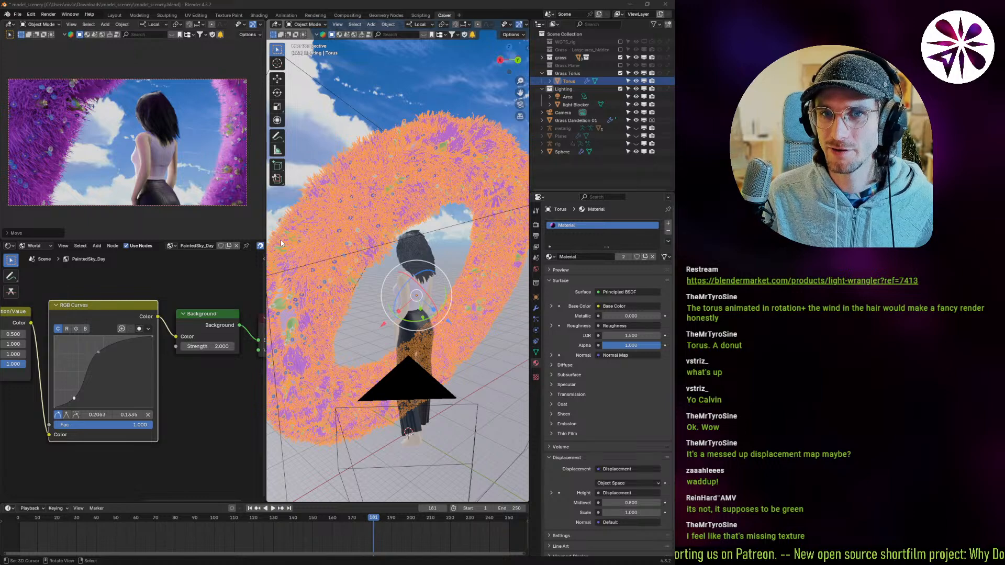
- Set the saturation of the sky's Hue/Saturation/Value node to 0.8 and save the file
middle_drag(181, 361, 195, 369)
scroll(117, 333, down, 2)
middle_drag(32, 347, 111, 349)
scroll(109, 349, up, 4)
click(104, 349)
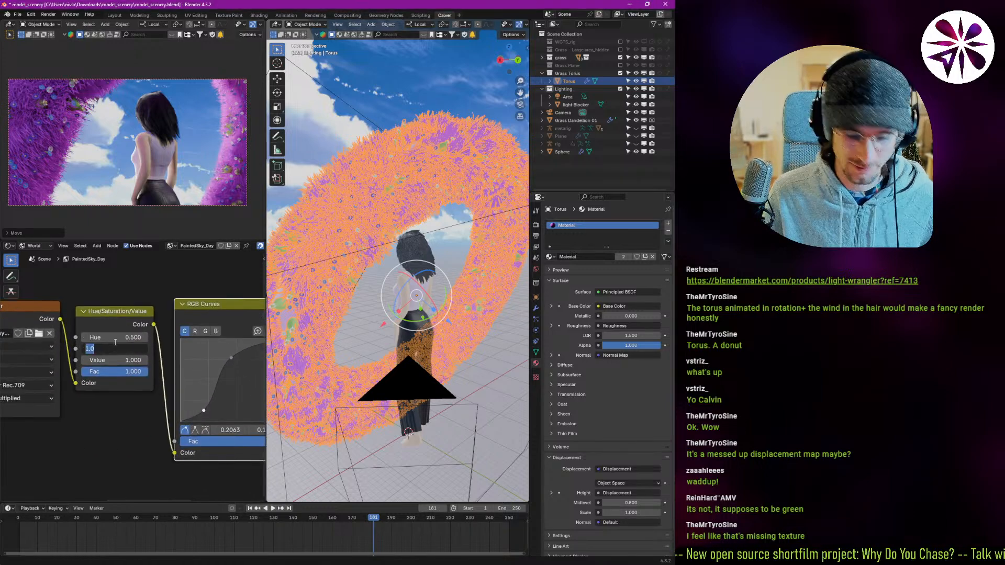
text(.8)
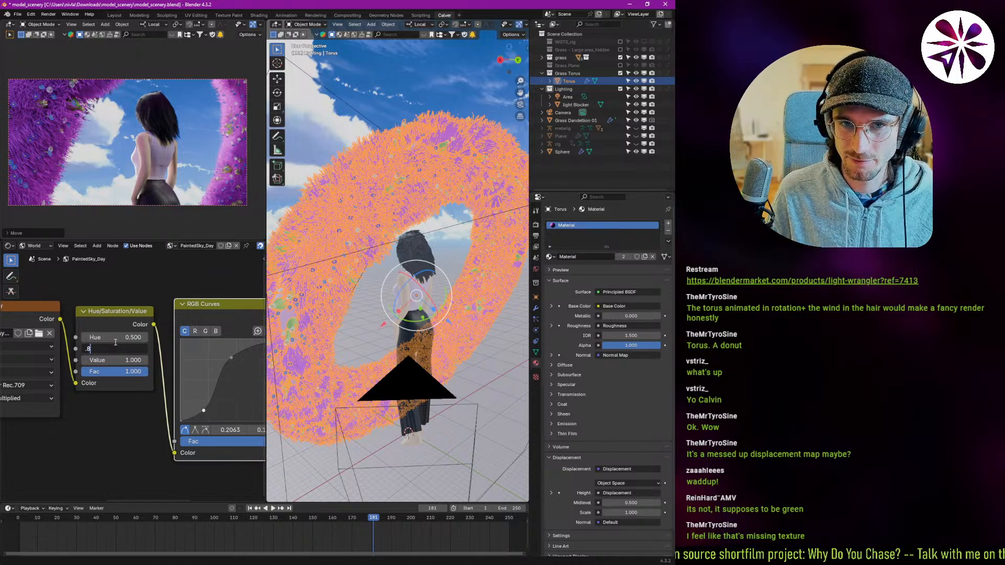
key(Return)
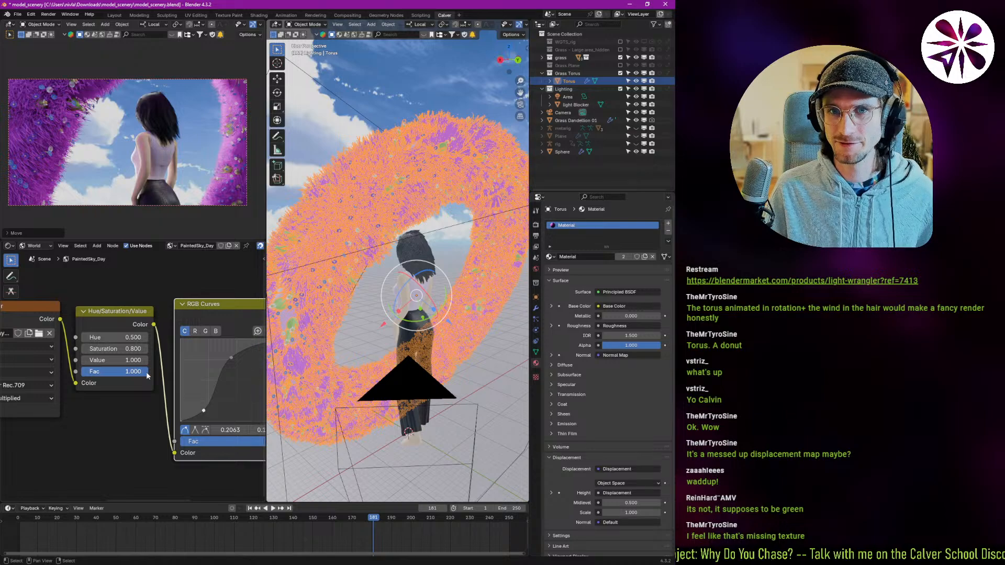
key(ctrl+s)
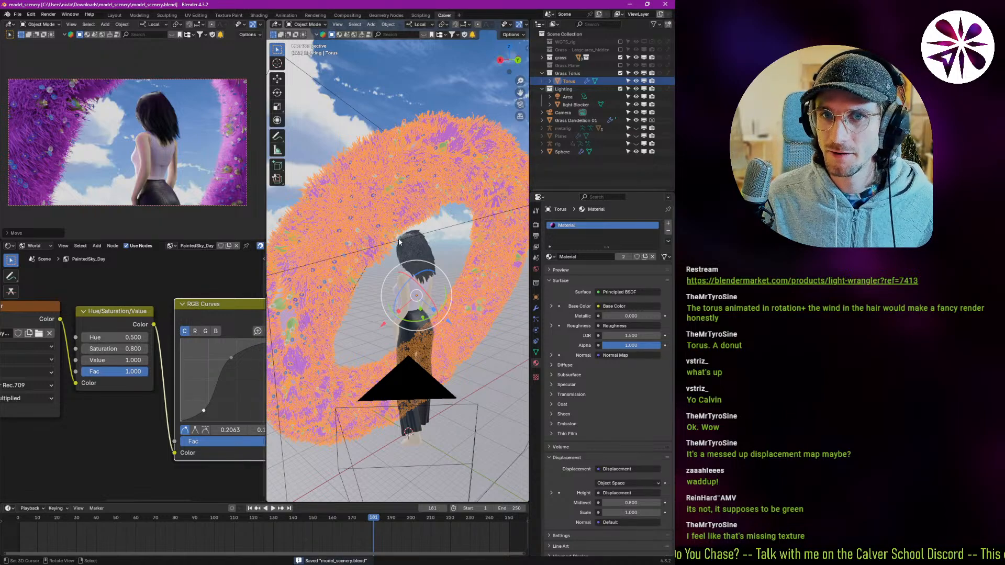
- Examine how the light falls on the woman's back in the camera view and around the grass ring
shift+middle_drag(383, 196, 370, 212)
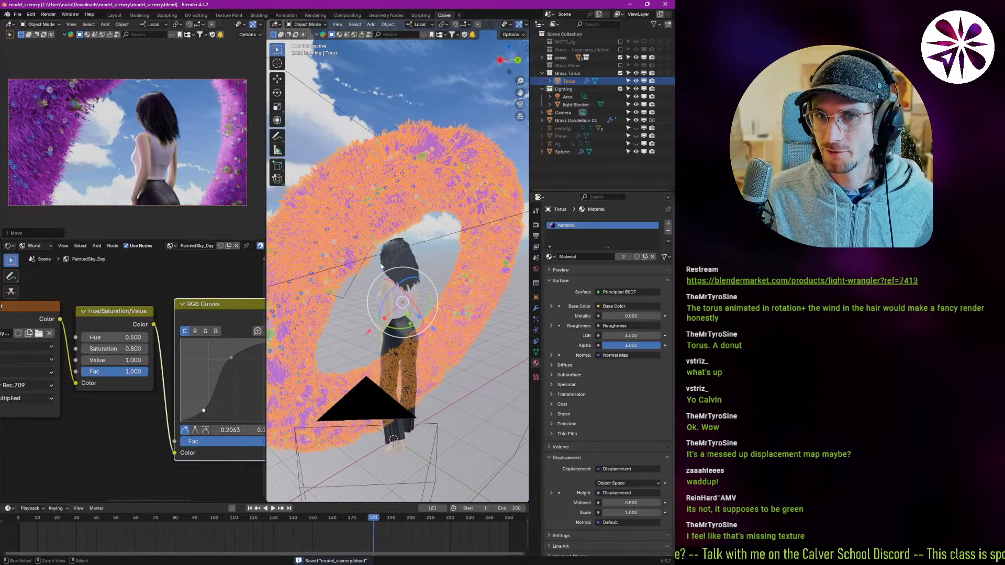
scroll(393, 217, up, 4)
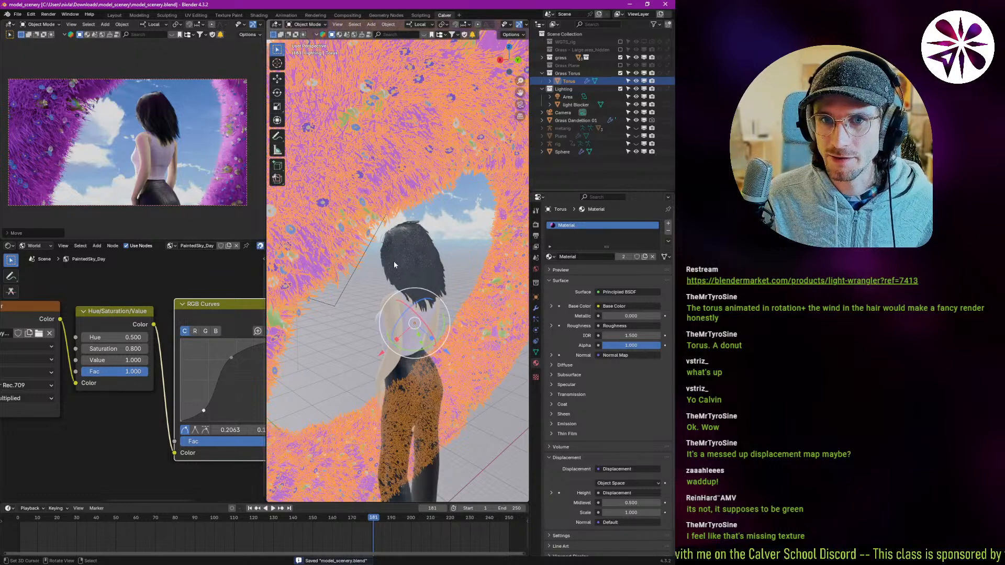
middle_drag(387, 278, 398, 269)
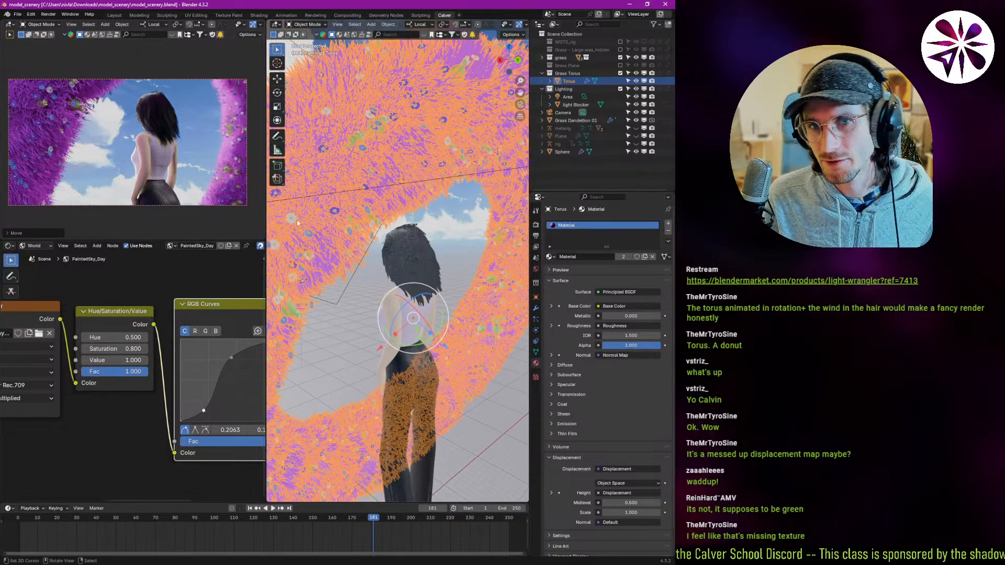
scroll(165, 133, up, 5)
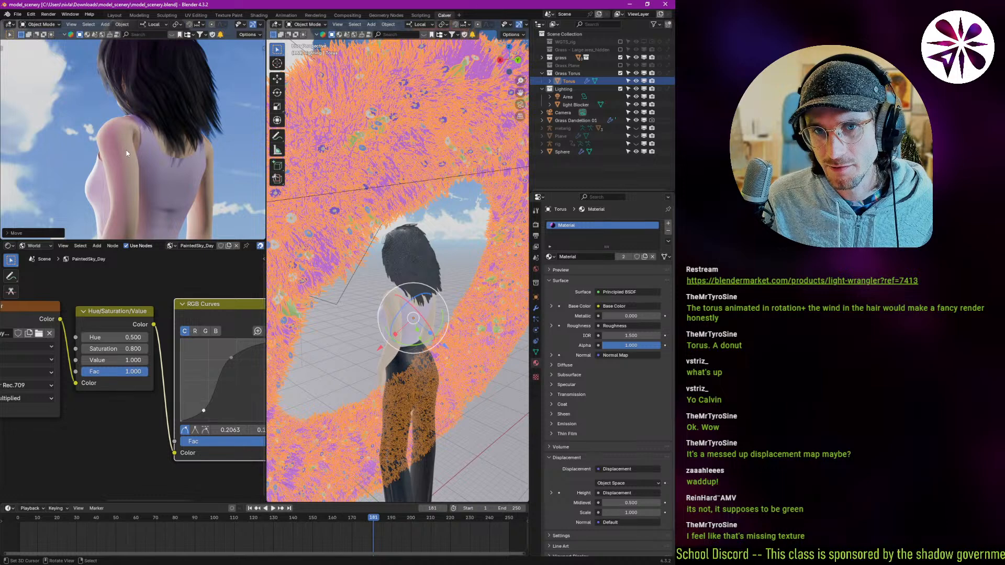
scroll(130, 152, down, 3)
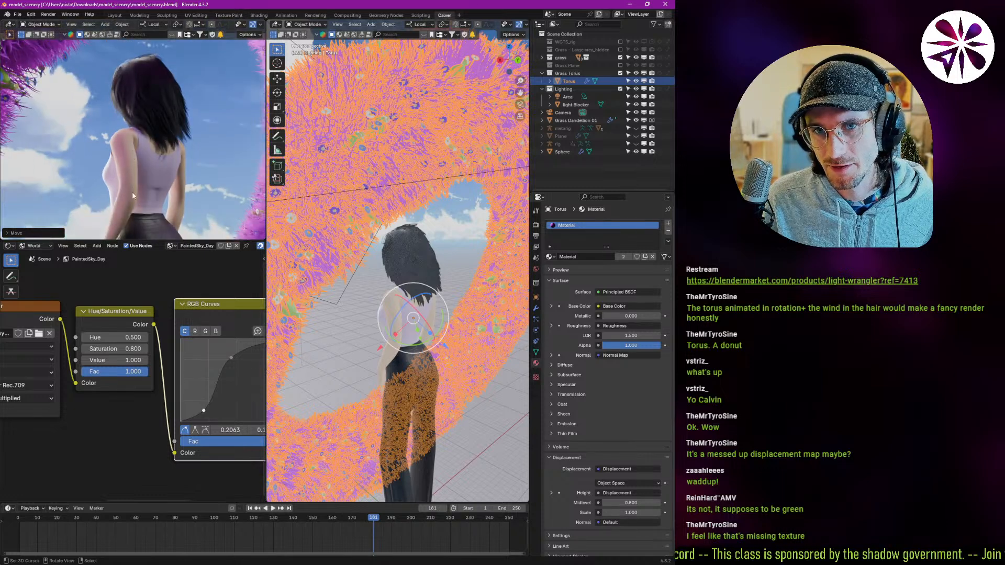
scroll(149, 170, down, 4)
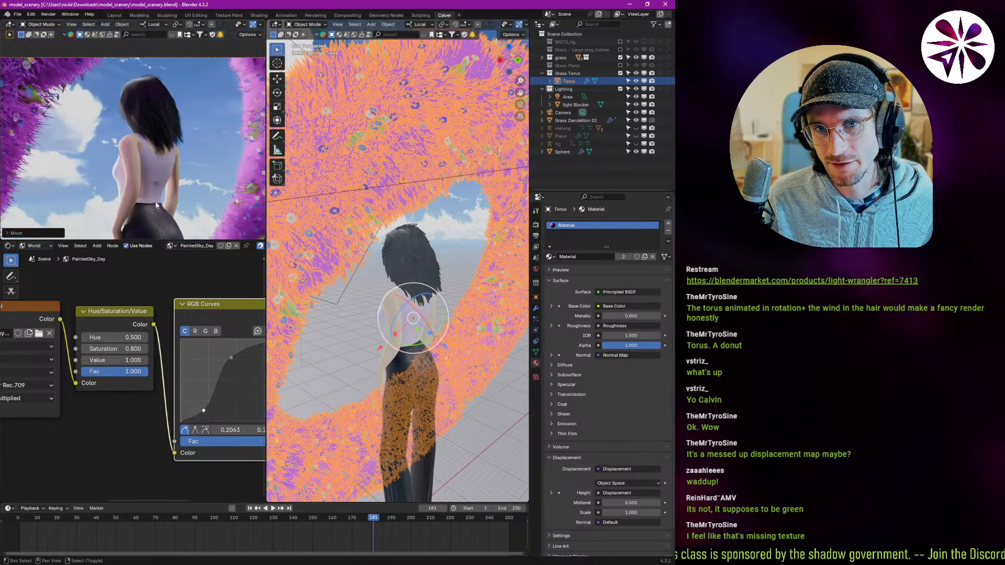
scroll(358, 287, down, 5)
middle_drag(391, 338, 357, 361)
- Duplicate the light blocker in top view, then rotate the copy and reposition it beside the grass ring
click(451, 284)
key(KP_7)
shift+middle_drag(451, 229, 454, 273)
key(shift+d)
click(390, 255)
key(r)
click(430, 197)
key(g)
click(391, 218)
- Scale the copied light blocker and adjust its rotation and position in top view
key(s)
click(425, 299)
key(r)
click(339, 335)
key(g)
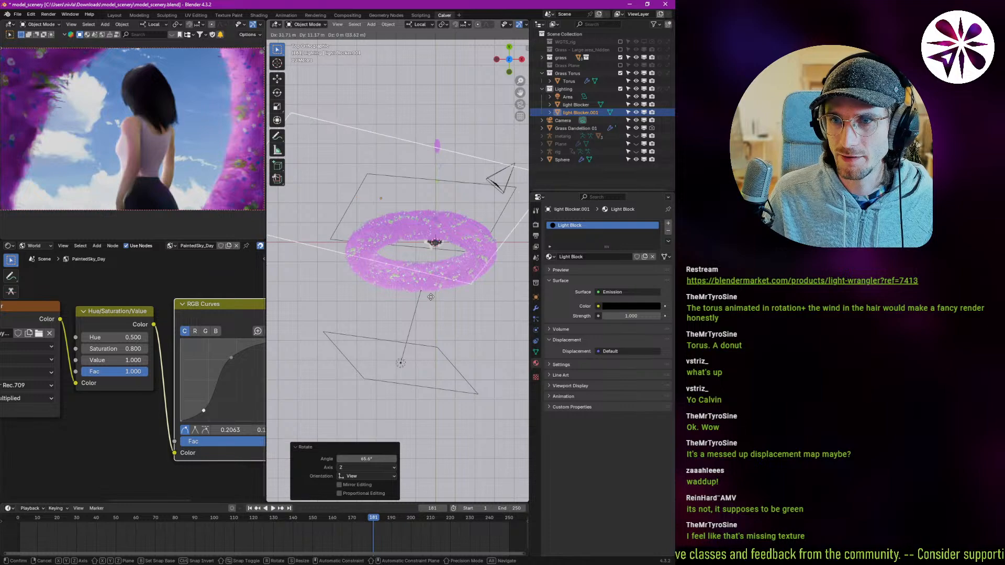
click(439, 324)
key(r)
click(432, 331)
- Tilt the copied blocker with trackball rotation and move it about 14.4, 23.3, -18.5 m in X, Y, Z
middle_drag(419, 317, 441, 240)
key(r)
key(r)
key(Return)
key(g)
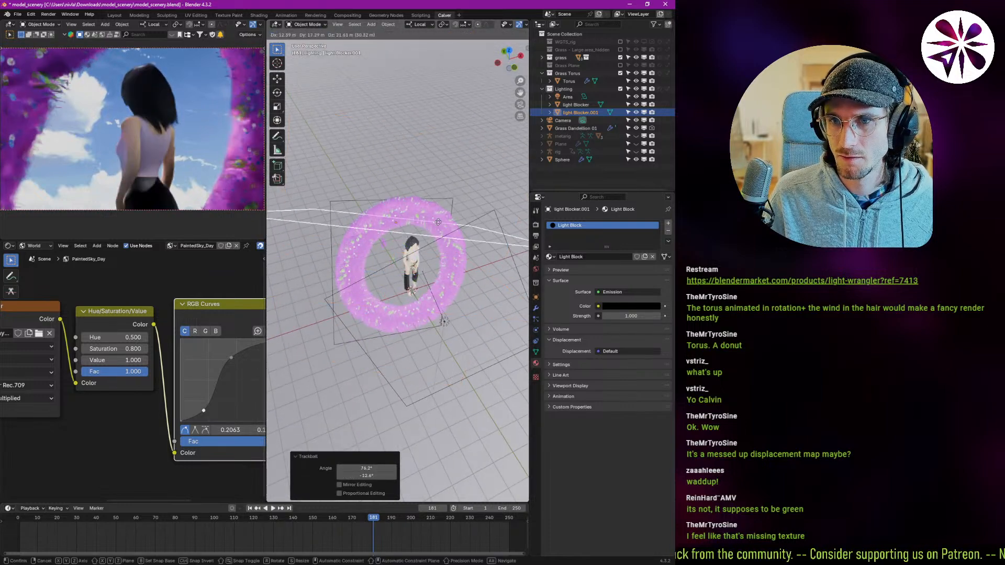
click(456, 236)
- Rotate the copied blocker from the side and refine its tilt with a trackball rotation from behind the camera
middle_drag(457, 240, 441, 262)
key(r)
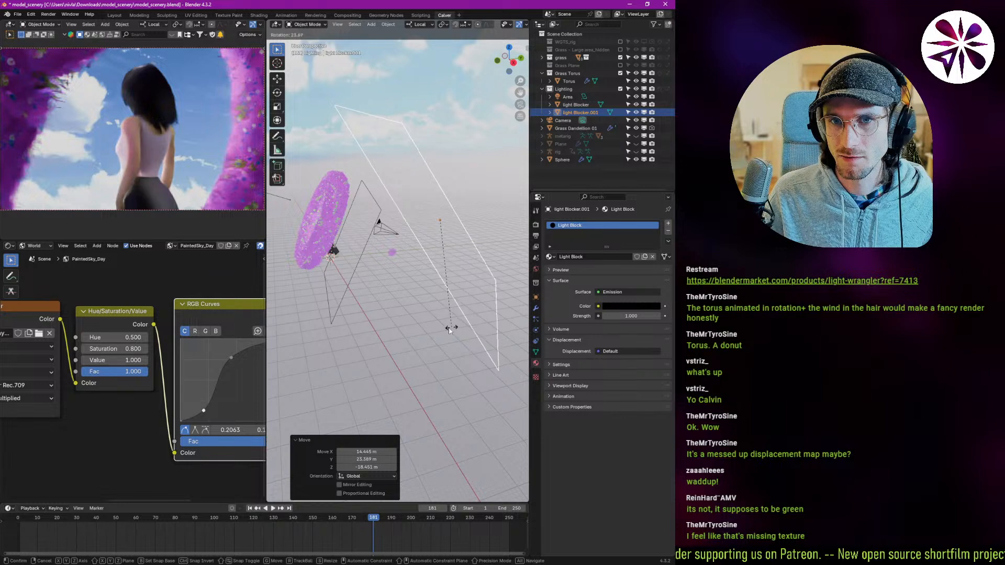
click(451, 323)
key(r)
click(470, 309)
middle_drag(433, 284, 382, 293)
key(r)
key(r)
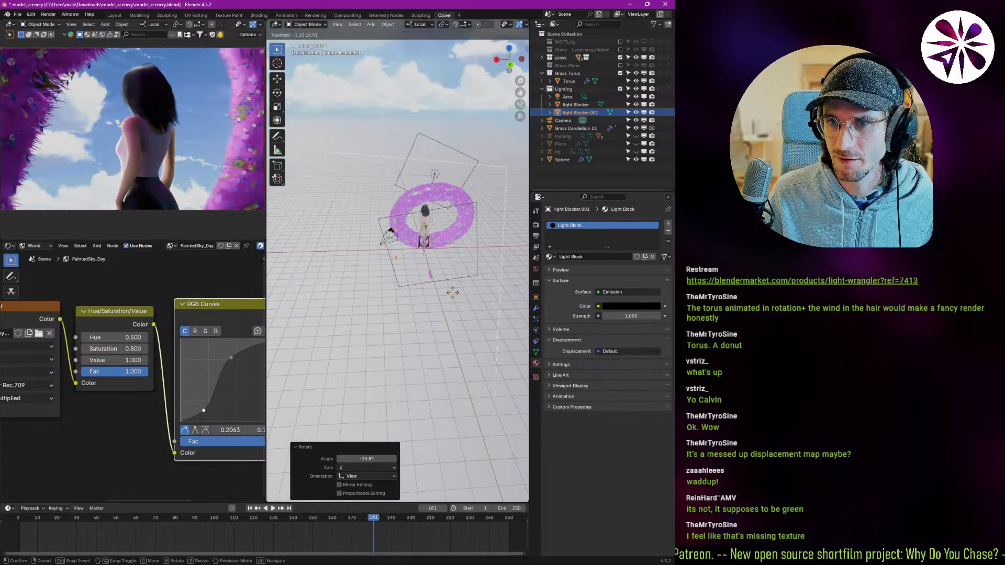
click(454, 301)
- Turn the copied blocker further and shift it relative to the grass ring
key(r)
click(479, 268)
key(g)
click(472, 277)
- Rotate the copied blocker about -11.9° and move it about -92.5 m in X to the ring's far side
middle_drag(418, 281, 478, 305)
key(r)
click(474, 301)
key(g)
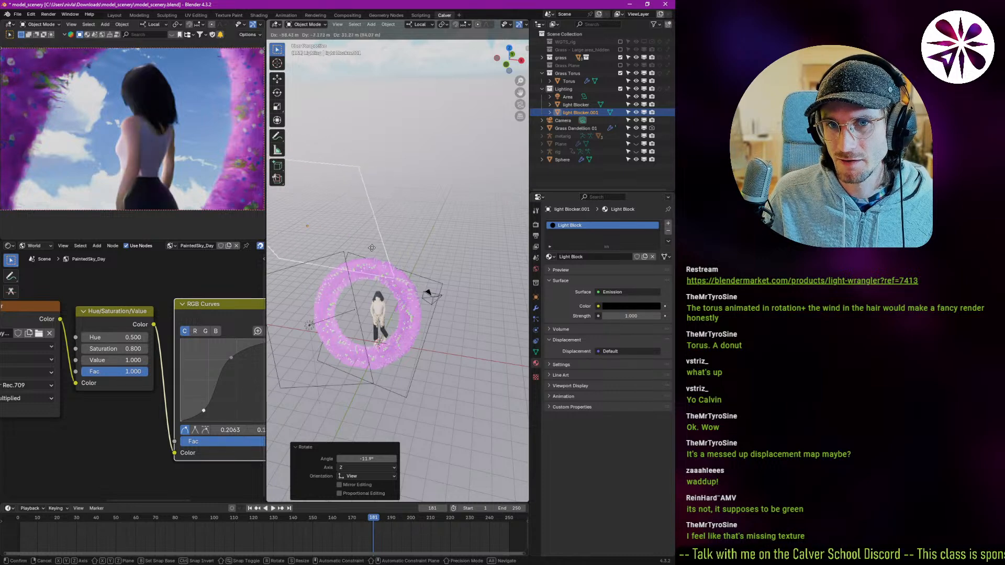
click(390, 251)
- Shift the copied blocker about -17.4 m in X, then back about 4.1 m
scroll(372, 246, up, 6)
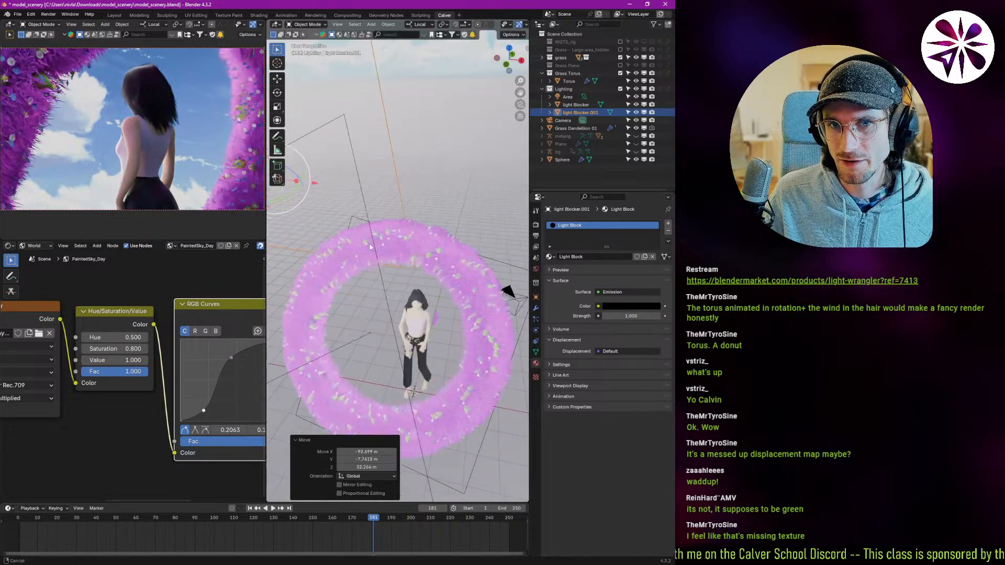
scroll(358, 296, down, 4)
key(g)
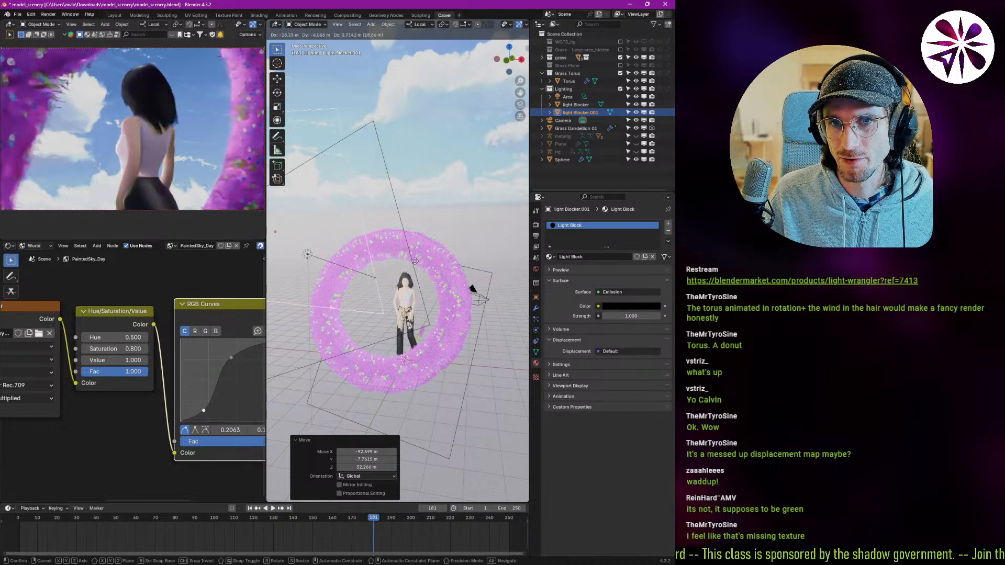
click(415, 265)
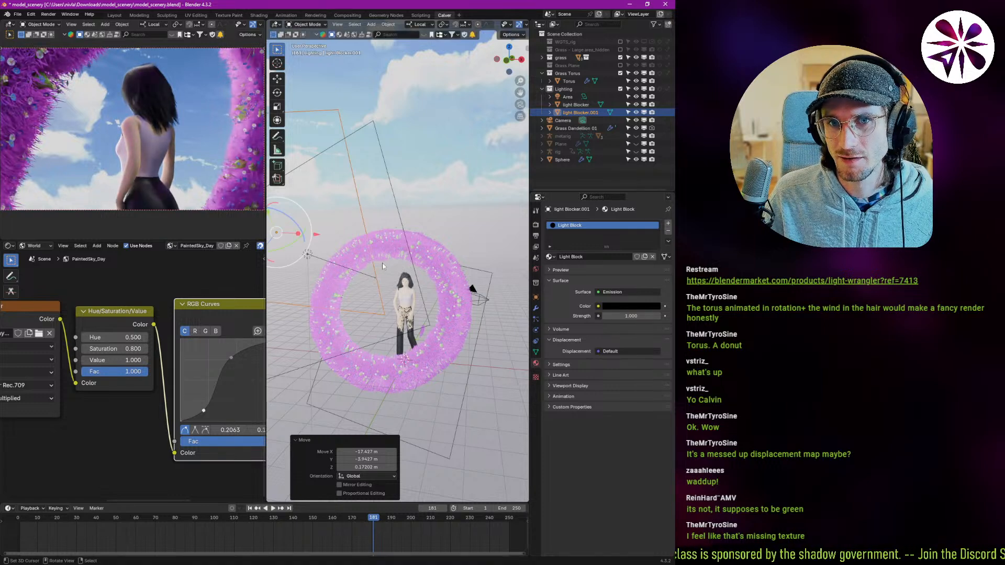
key(g)
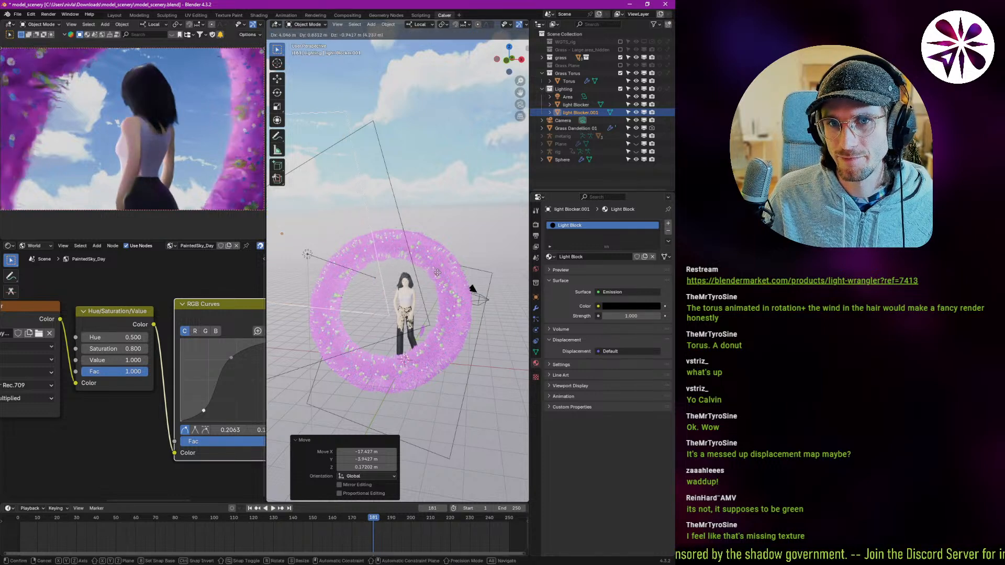
click(414, 271)
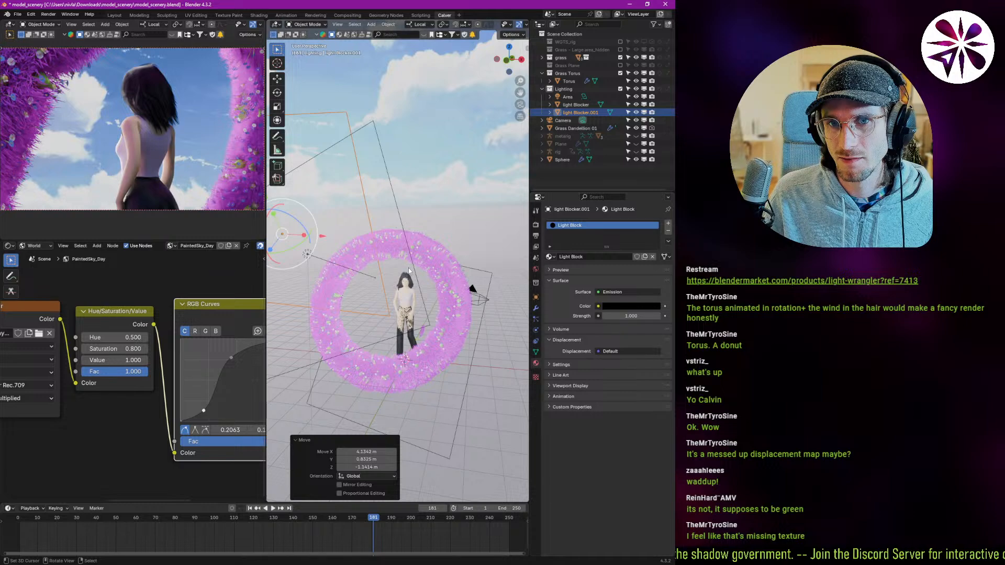
- Nudge the copied blocker slightly, about 0.2 m in Y and -0.57 m in Z, and check its placement
middle_drag(406, 269, 383, 260)
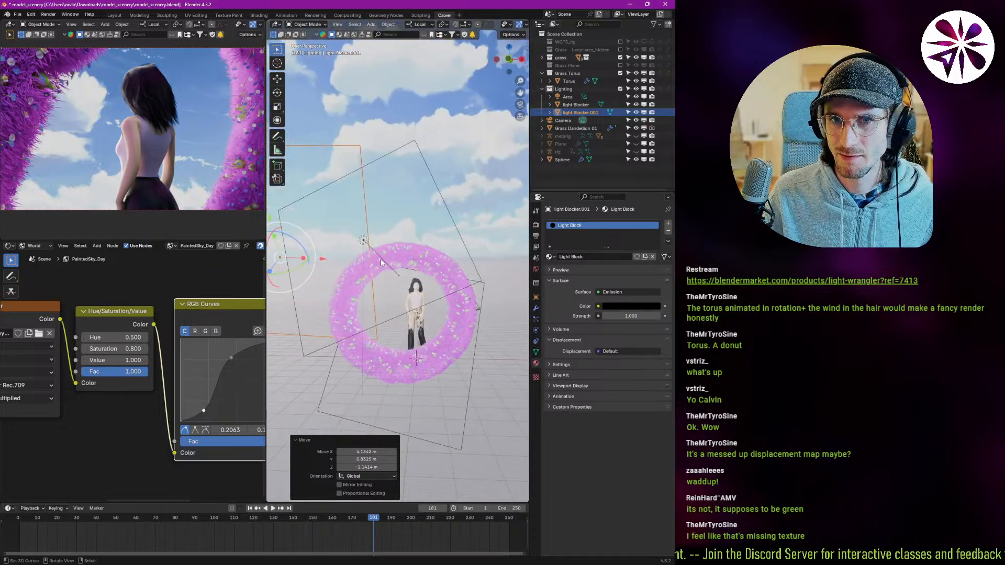
key(g)
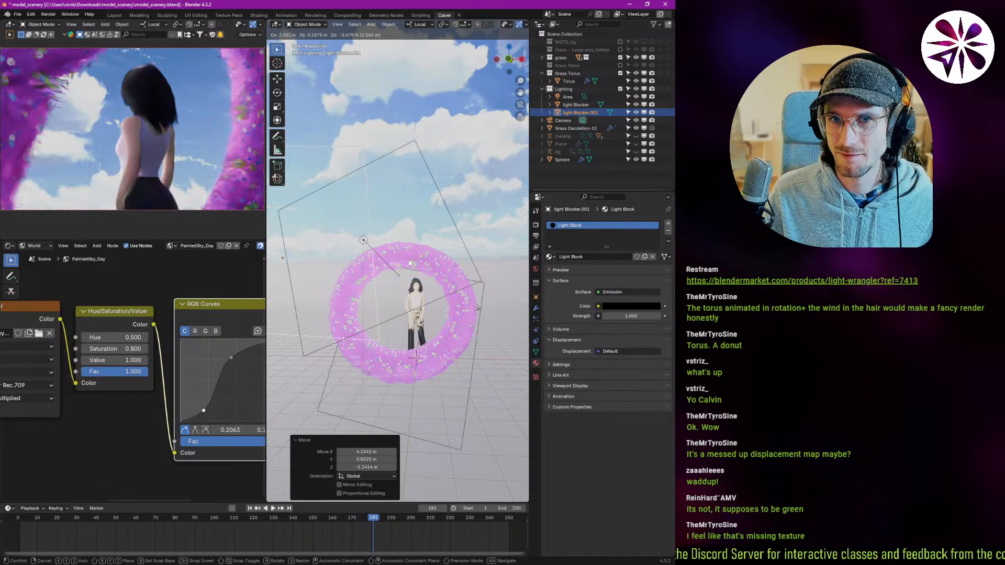
click(393, 264)
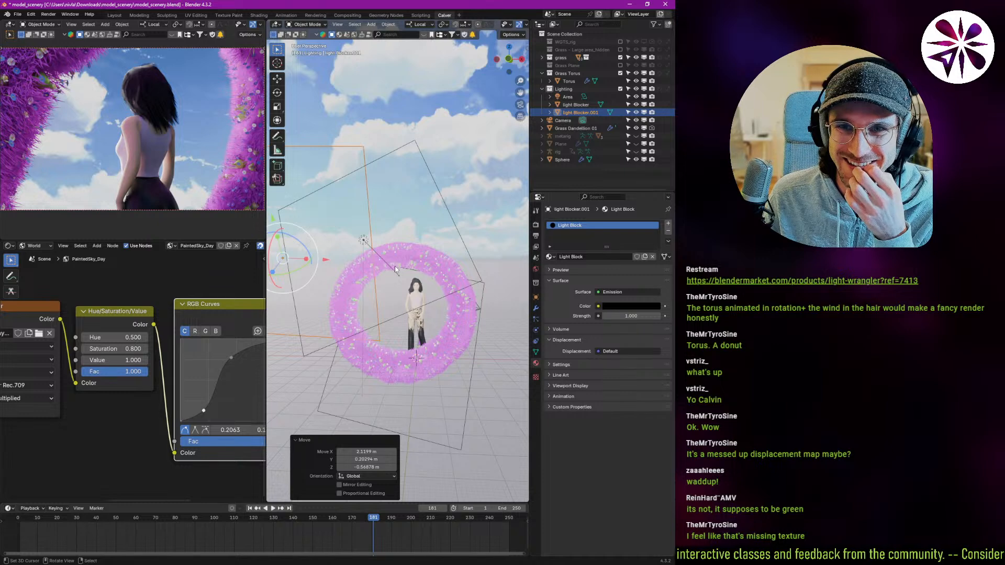
middle_drag(378, 278, 377, 259)
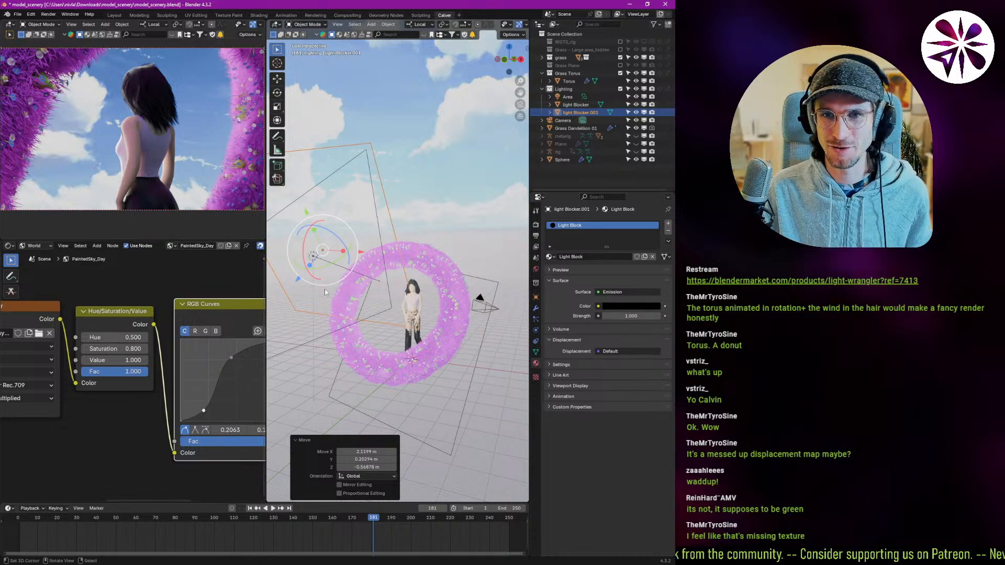
middle_drag(402, 262, 381, 265)
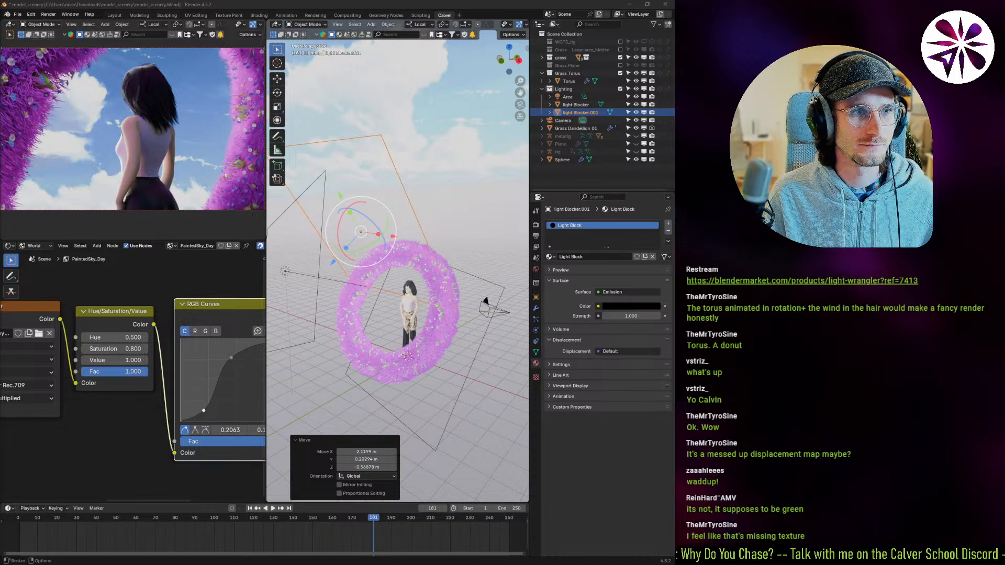
- Switch to the browser, preview the three-point lighting diagram with back, fill and key lights, and return to Blender
key(alt+Tab)
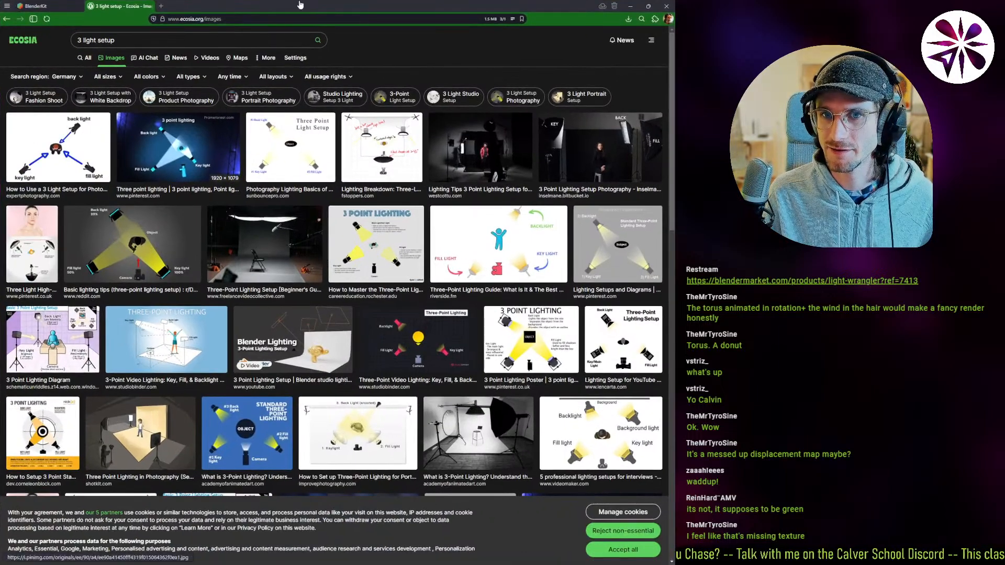
click(152, 246)
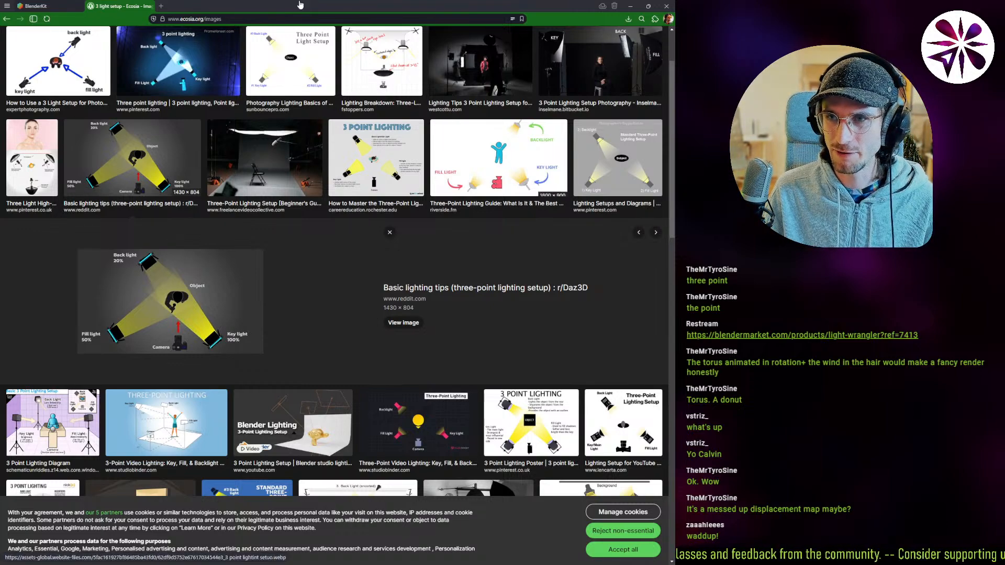
click(631, 6)
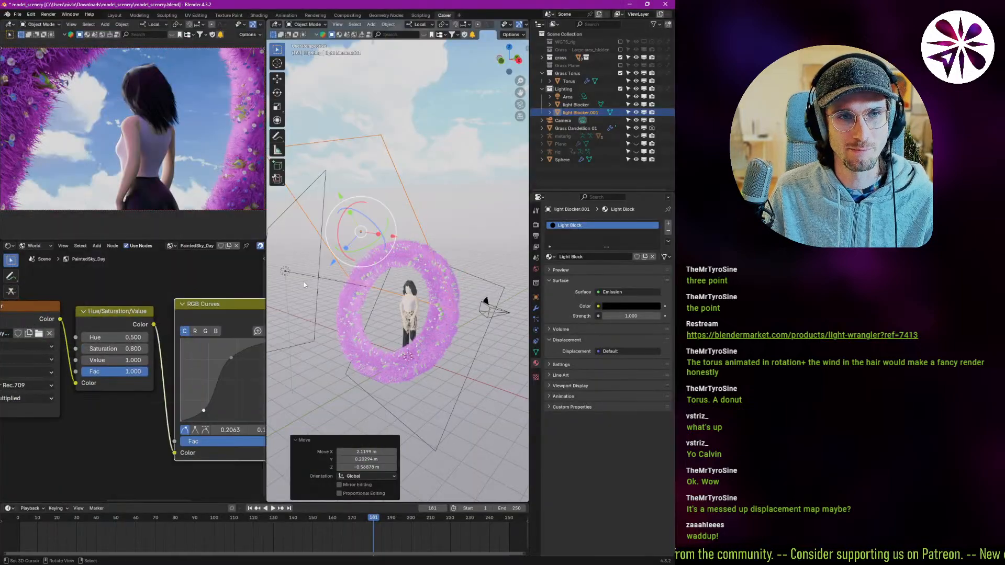
- Make a linked duplicate of the original light blocker and place it on the camera side of the ring
ctrl+middle_drag(416, 317, 395, 287)
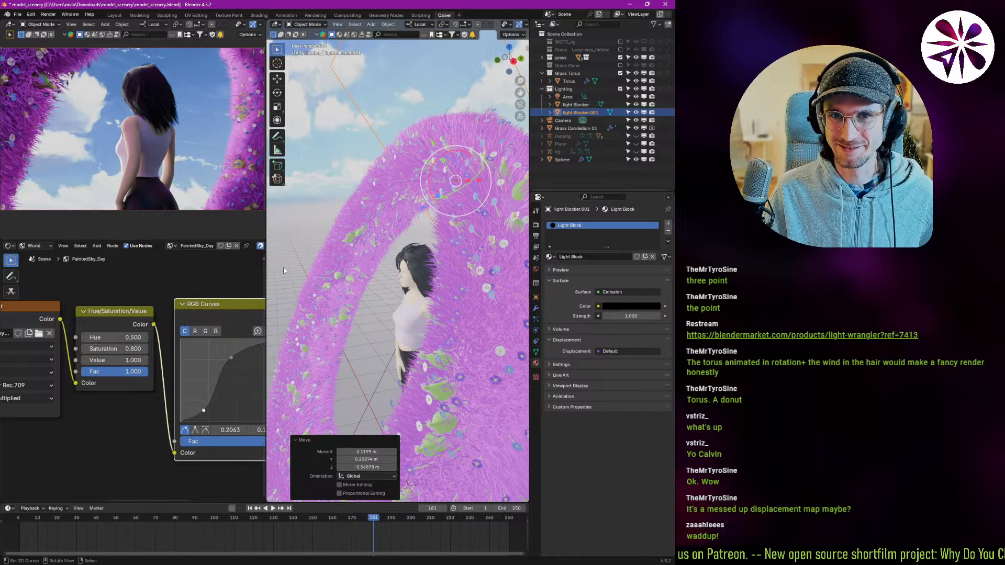
ctrl+middle_drag(176, 155, 157, 168)
middle_drag(416, 283, 276, 214)
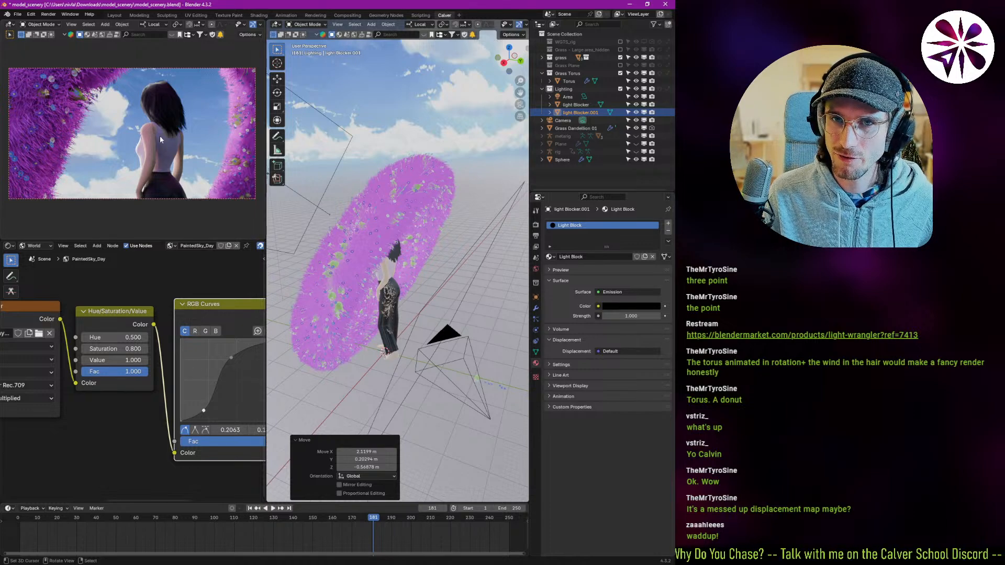
middle_drag(383, 287, 373, 252)
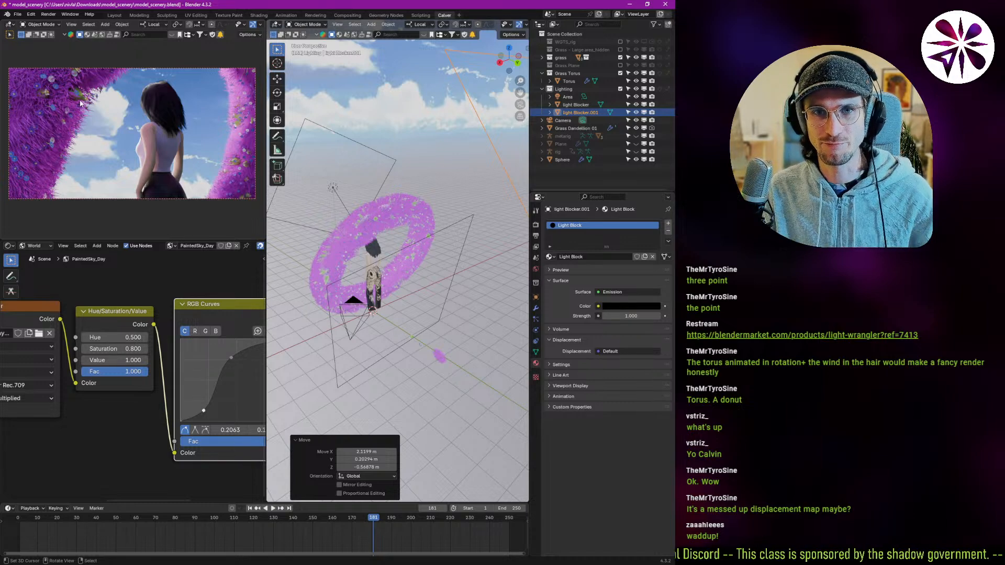
middle_drag(403, 299, 449, 290)
click(438, 287)
key(alt+d)
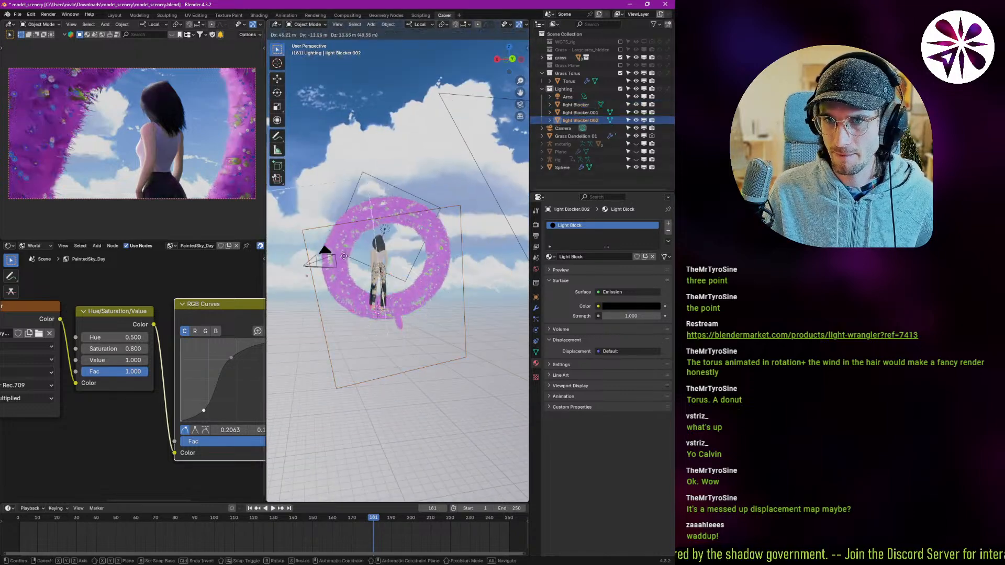
click(410, 283)
- Rotate the linked blocker to face the woman and move it about 5.8, 3.5, 10.5 m in X, Y, Z
key(r)
key(r)
click(380, 287)
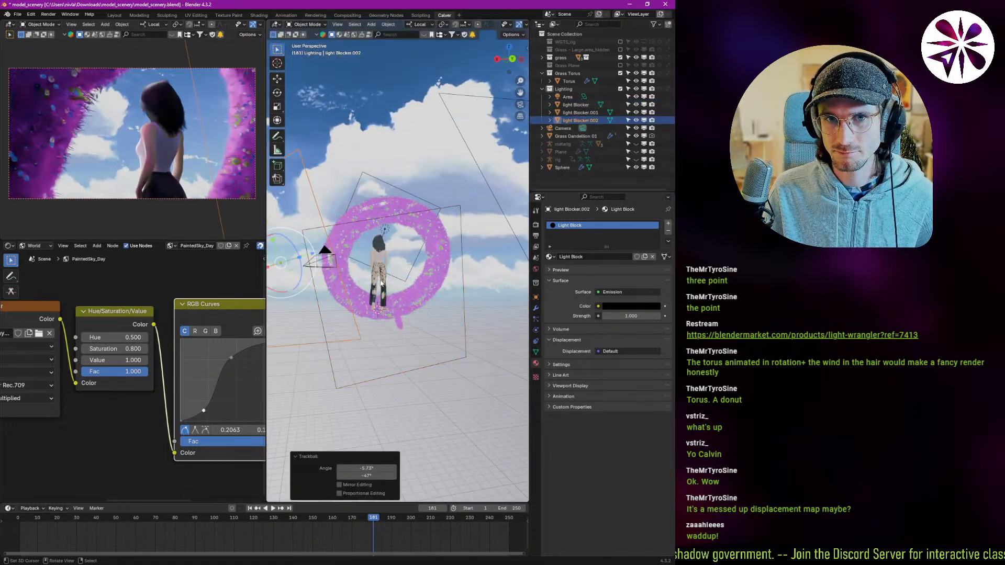
middle_drag(380, 287, 400, 301)
middle_drag(399, 301, 411, 330)
key(r)
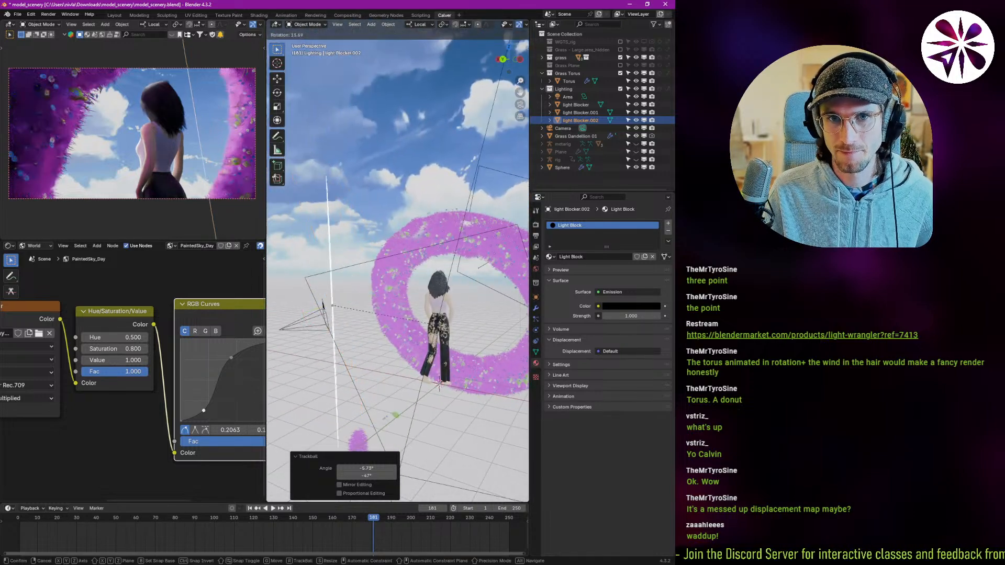
click(416, 346)
key(g)
click(401, 319)
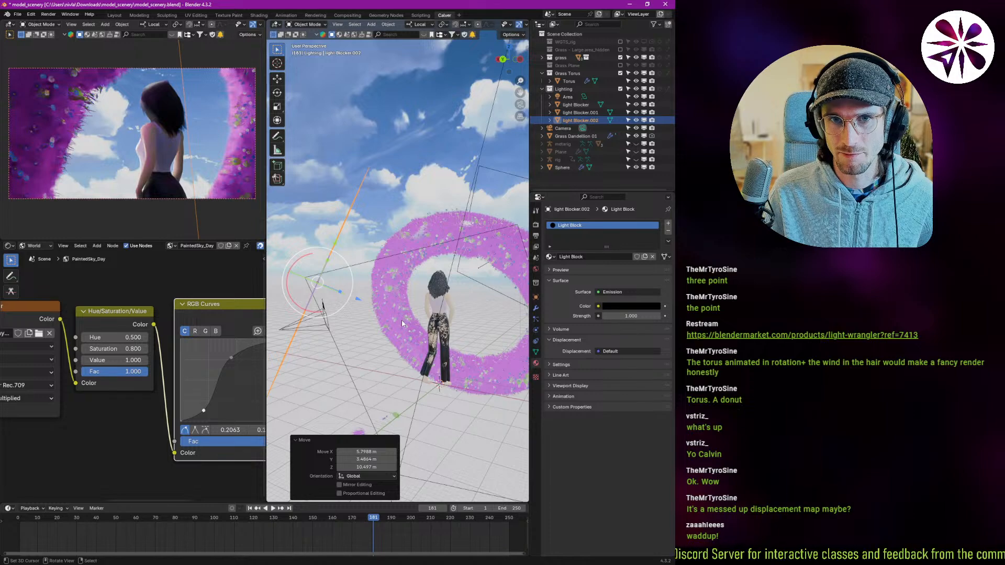
- Move the linked blocker about -7.9 m in Y, then fine-tune its position beside the camera in small moves
middle_drag(376, 307, 522, 345)
key(g)
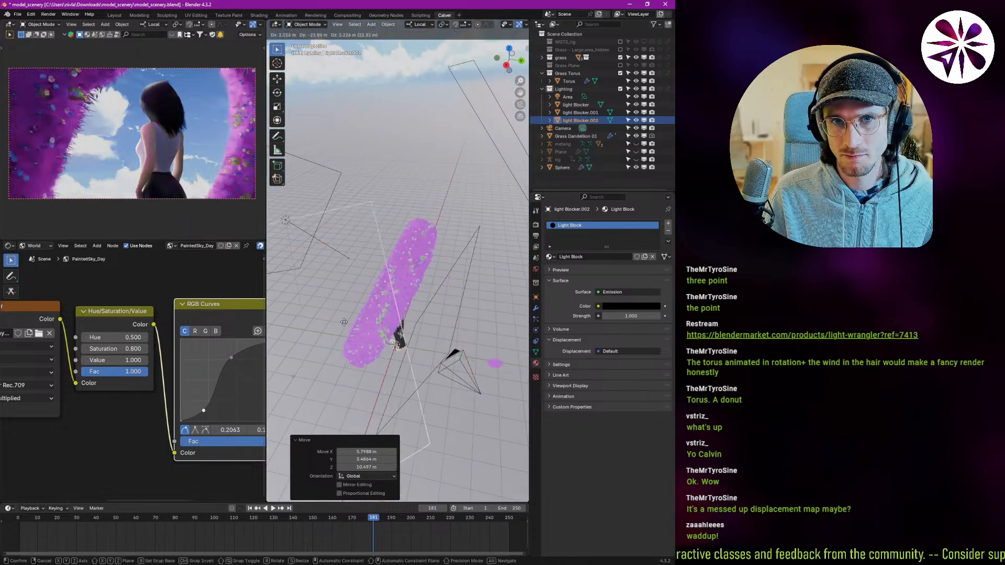
click(429, 350)
middle_drag(429, 349, 356, 311)
key(g)
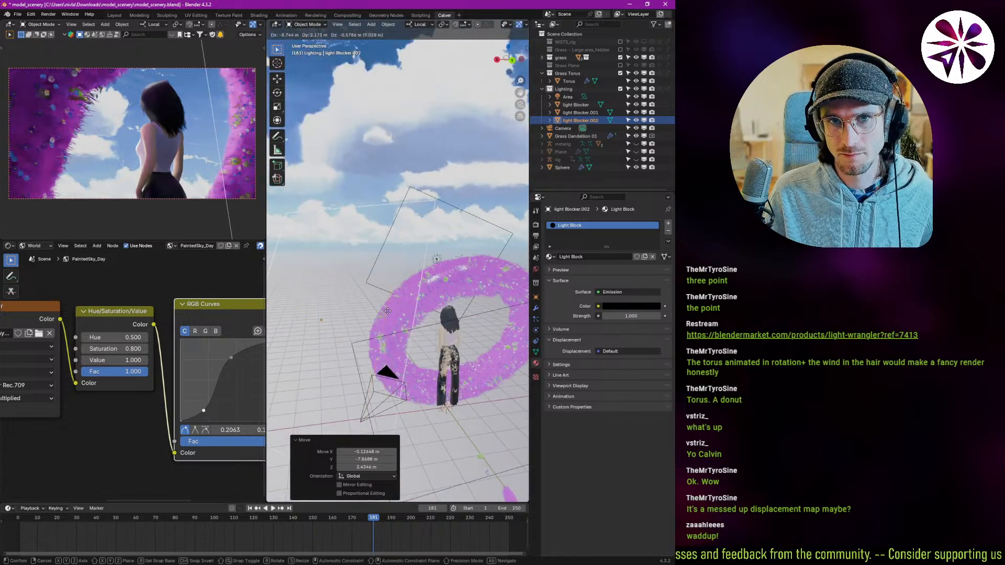
click(382, 302)
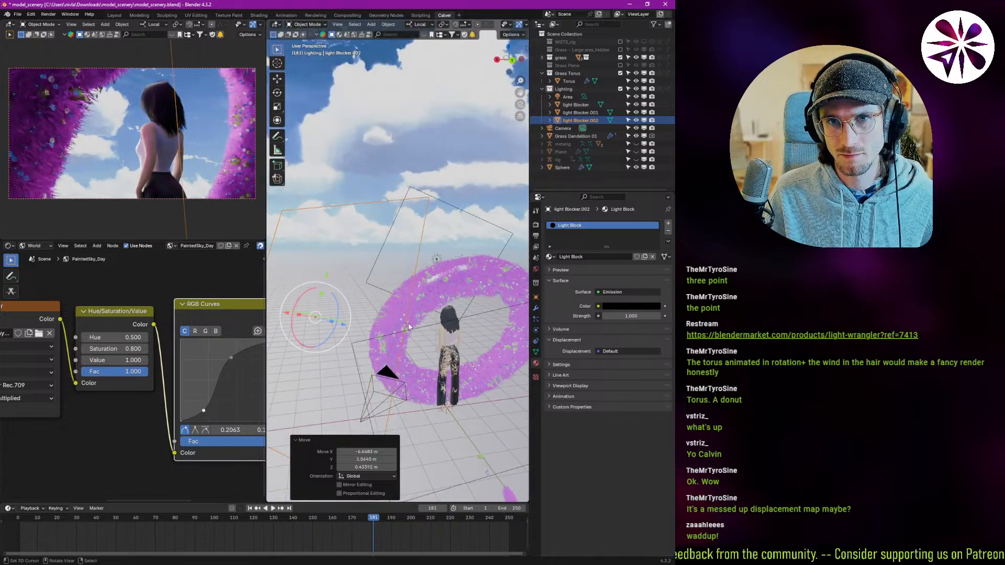
key(g)
click(398, 330)
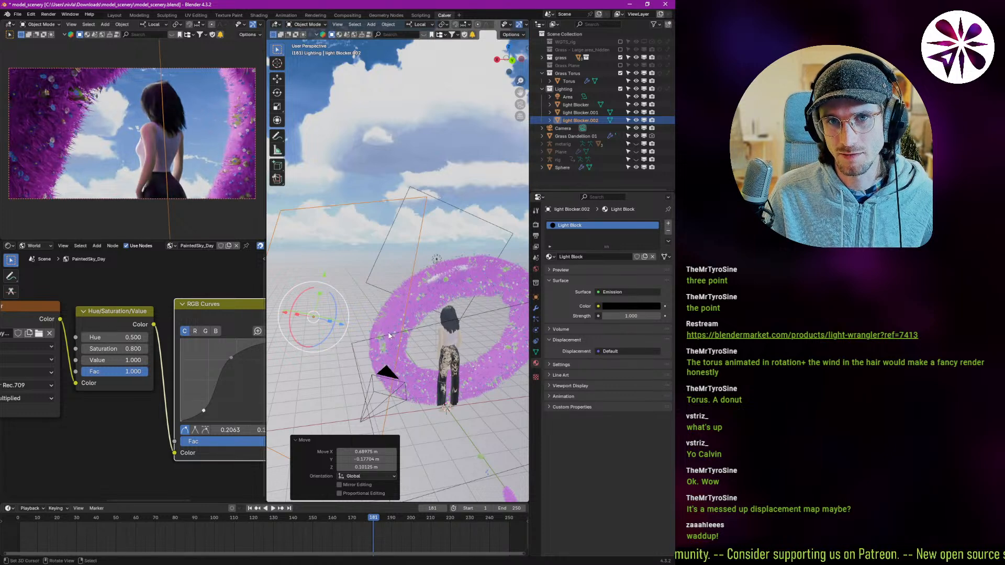
- Reposition the linked light blocker on the camera side of the ring in two successive free moves
key(g)
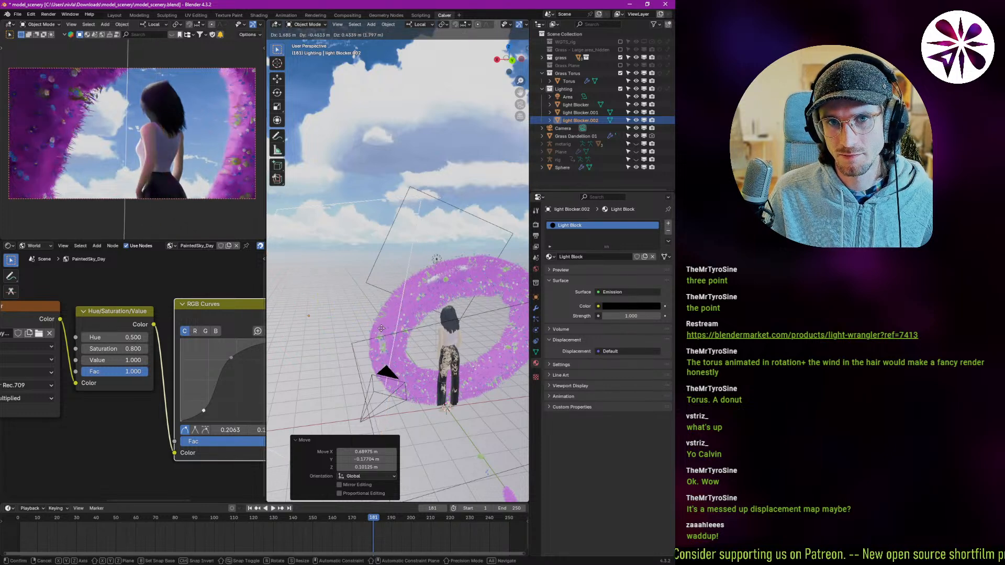
click(385, 330)
middle_drag(388, 329, 375, 320)
key(g)
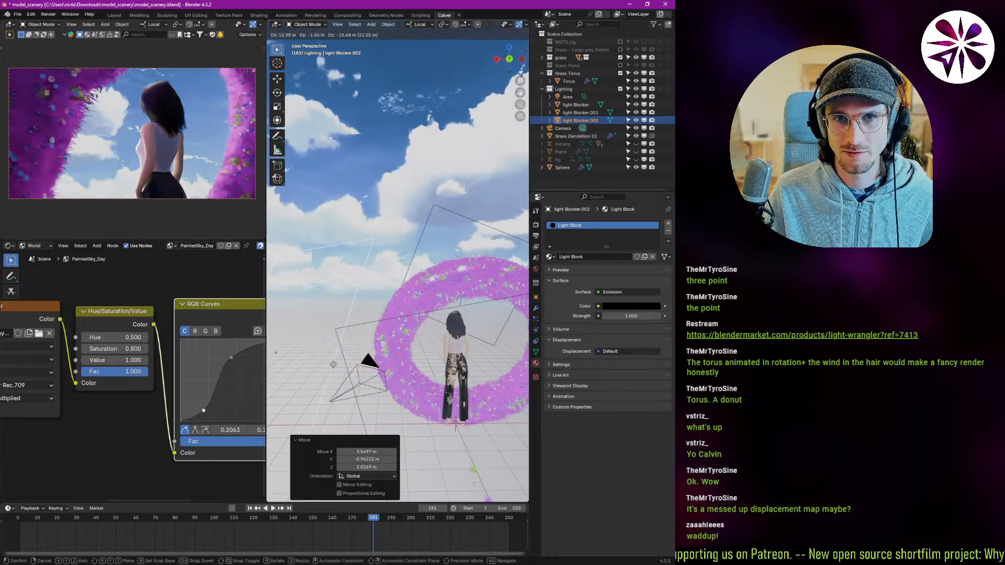
click(373, 399)
middle_drag(373, 399, 387, 375)
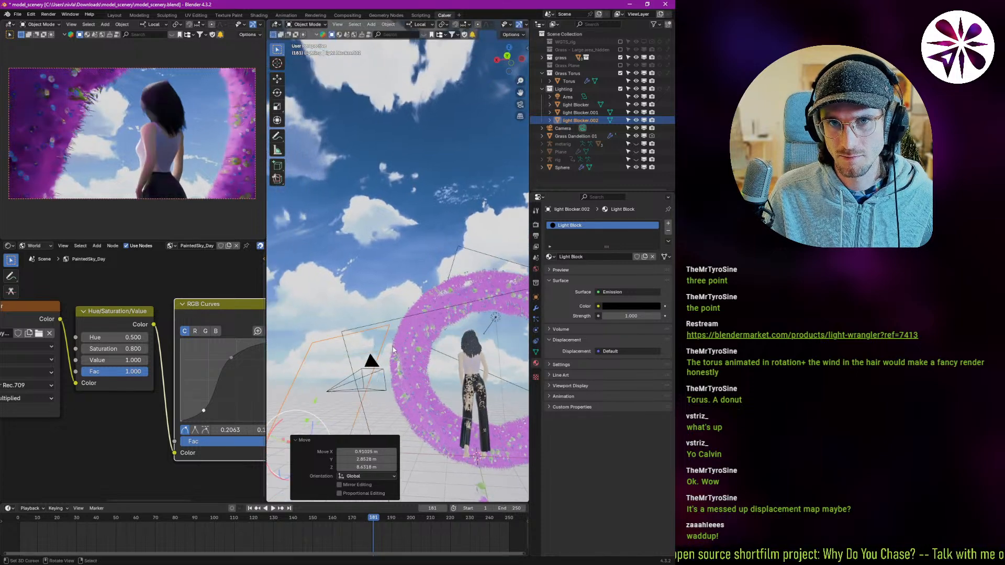
- Fine-tune the linked blocker beside the camera, first about 2.3, 1, 2 m in X, Y, Z, and shift it once more
key(g)
click(391, 359)
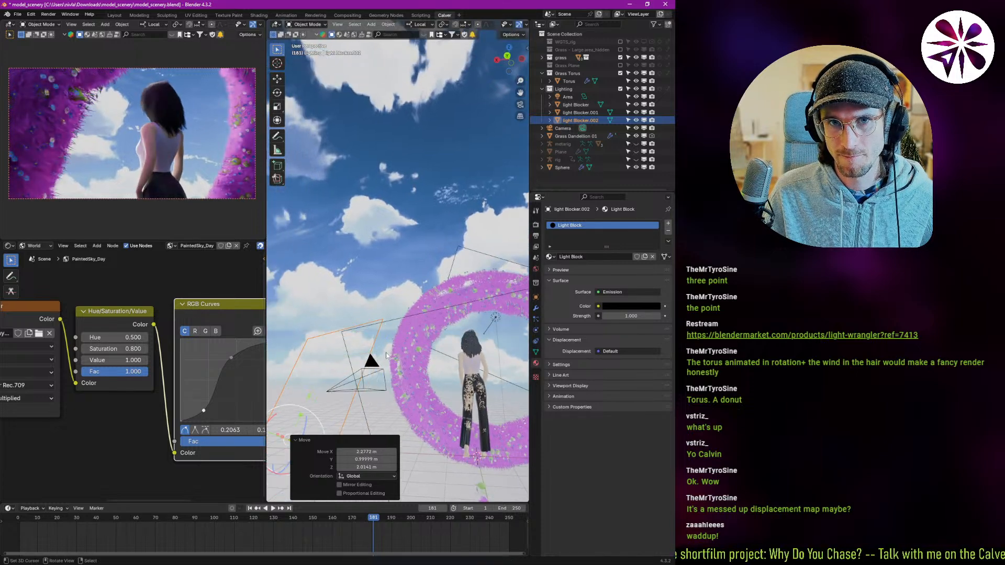
middle_drag(395, 365, 437, 426)
key(g)
click(427, 354)
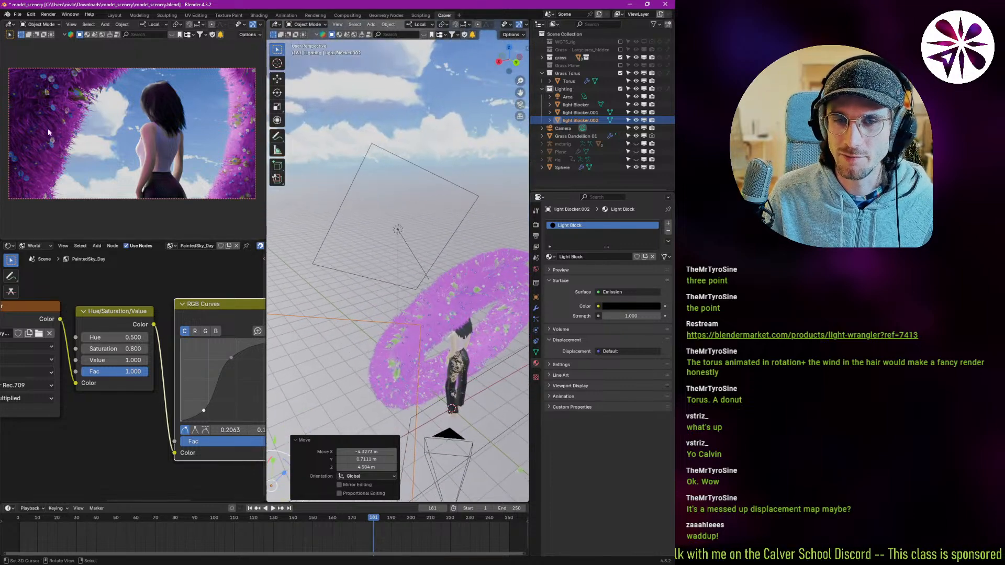
middle_drag(426, 324, 418, 298)
- Duplicate the area light above the ring and move the copy about 6.7, 5, -10.1 m in X, Y, Z
click(350, 234)
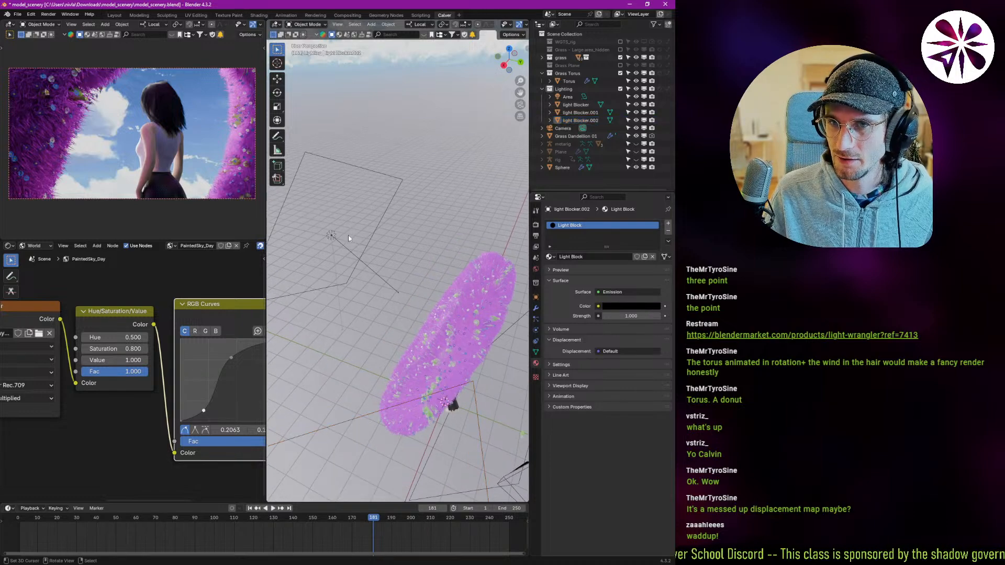
click(343, 232)
middle_drag(354, 311, 384, 293)
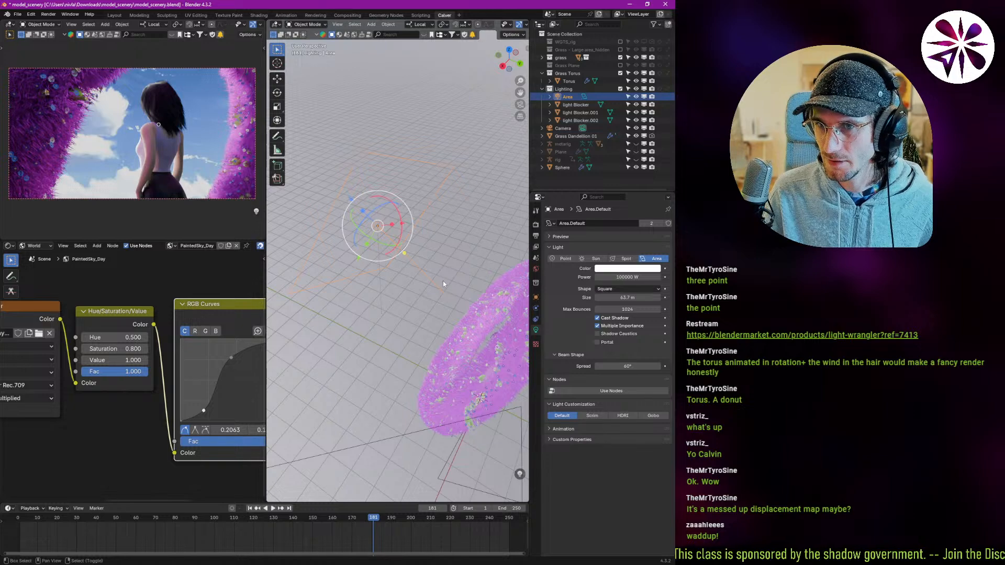
key(shift+d)
click(474, 314)
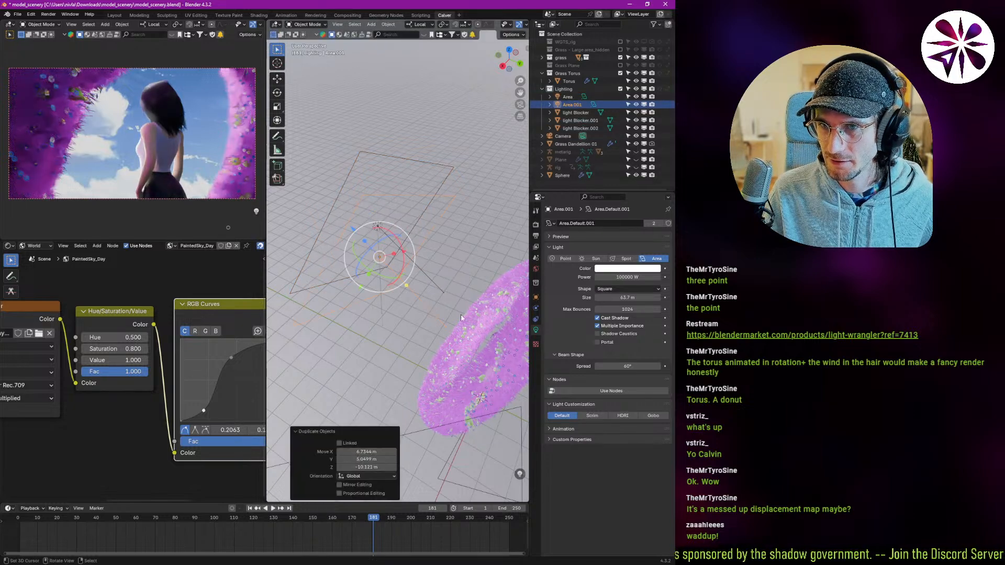
- Rotate the duplicated area light about -33.6° around the global Z axis
key(r)
key(z)
key(z)
click(444, 338)
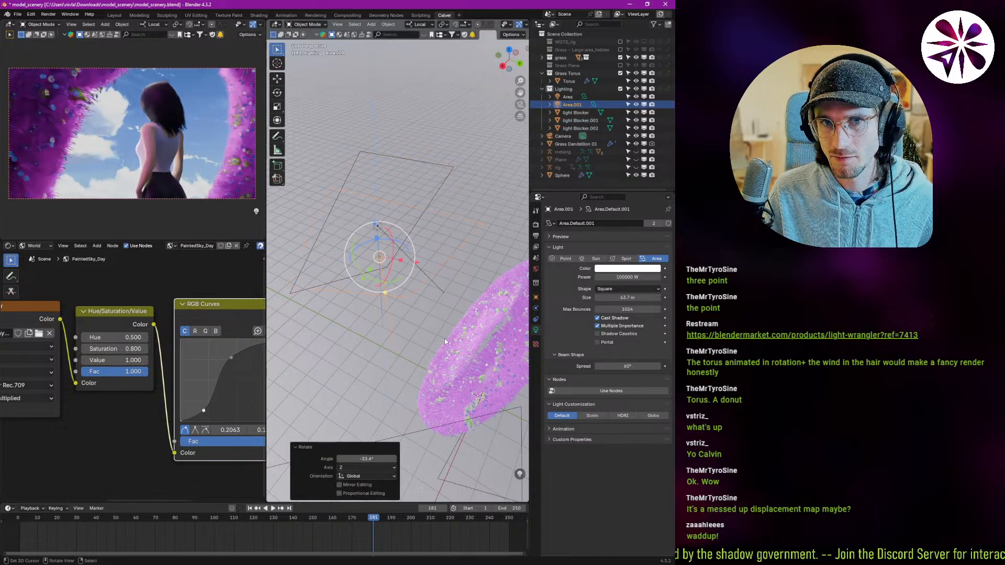
middle_drag(451, 340, 519, 323)
- Restrict the duplicated area light to the ring by setting its light linking collection to Grass Torus
click(536, 297)
scroll(584, 464, down, 3)
scroll(584, 464, down, 1)
click(560, 324)
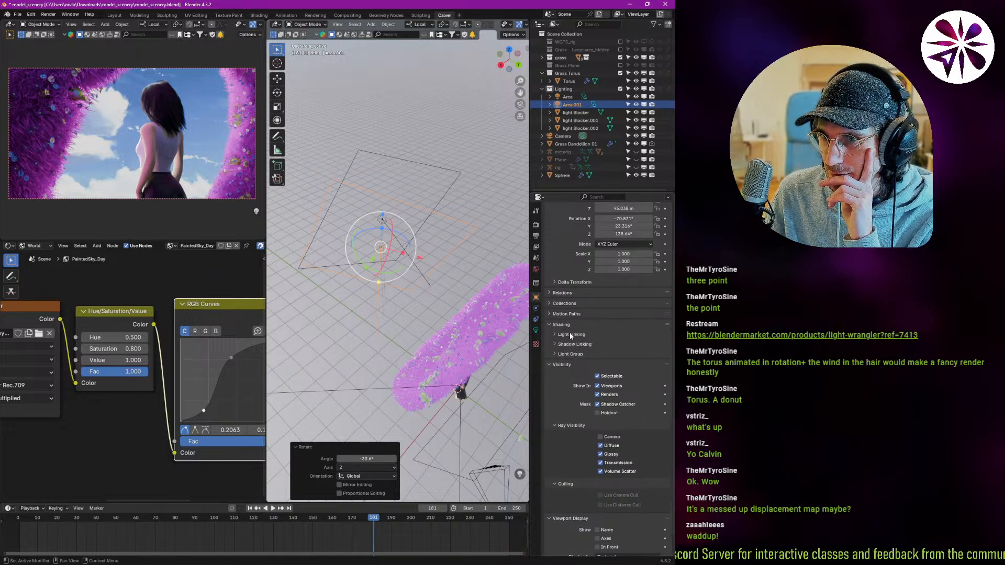
click(572, 334)
click(552, 346)
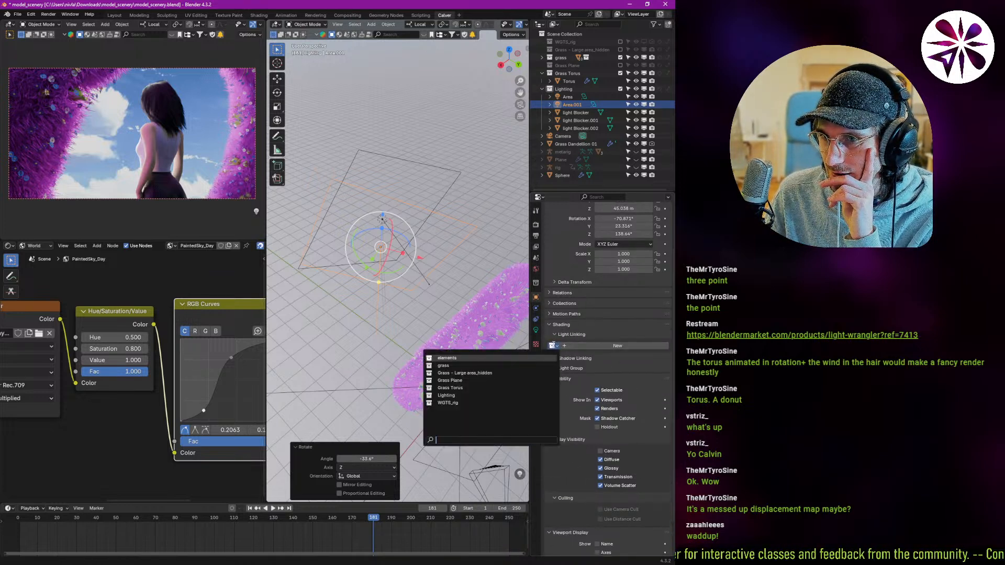
click(477, 388)
- Move the ring-only area light about 4.9, 11.7, -13.8 m in X, Y, Z
middle_drag(485, 397, 398, 350)
key(g)
click(430, 354)
key(r)
key(z)
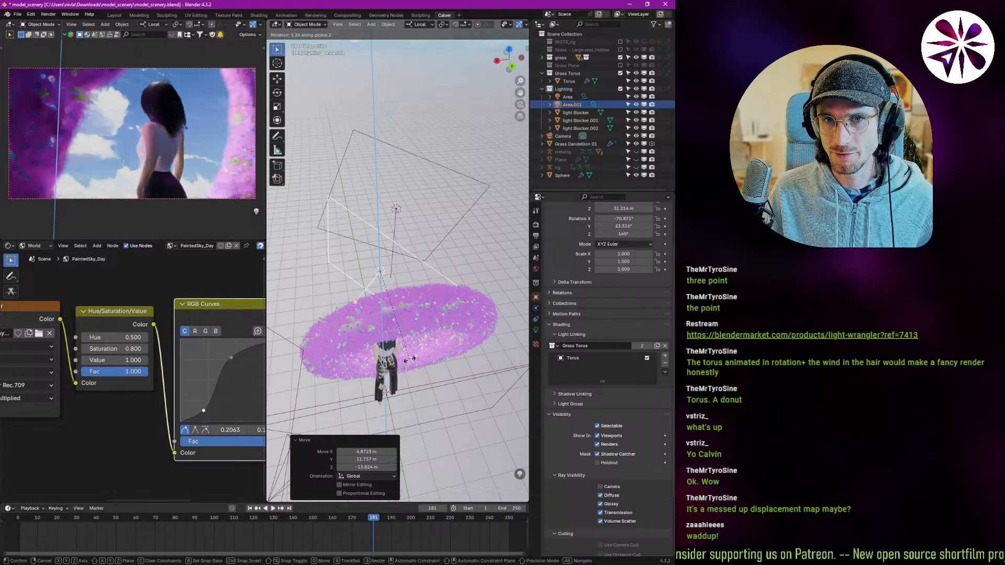
key(Escape)
middle_drag(398, 361, 326, 267)
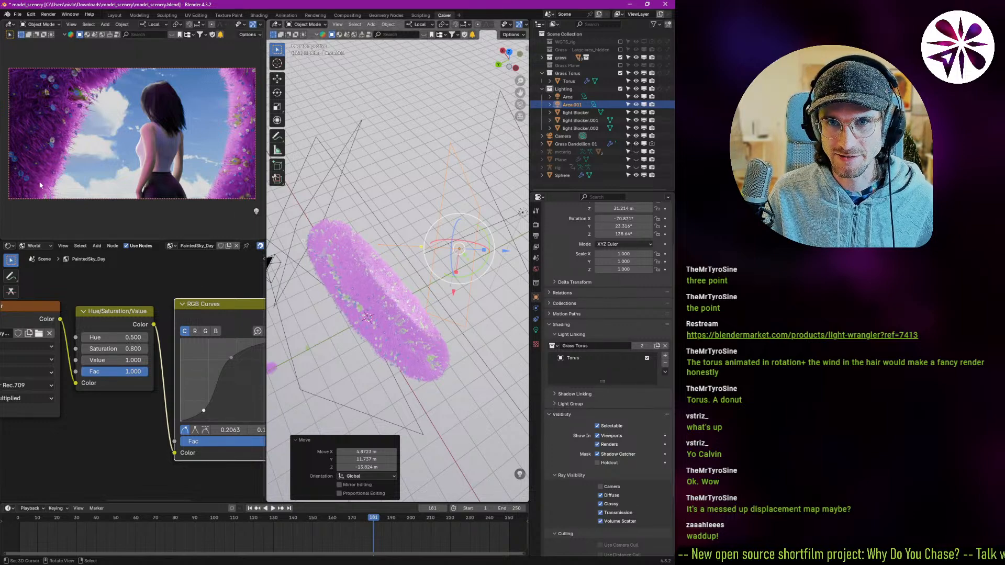
- Try the ring-only area light about 86 m lower, beneath the ring, and undo the move
middle_drag(381, 333, 479, 285)
key(g)
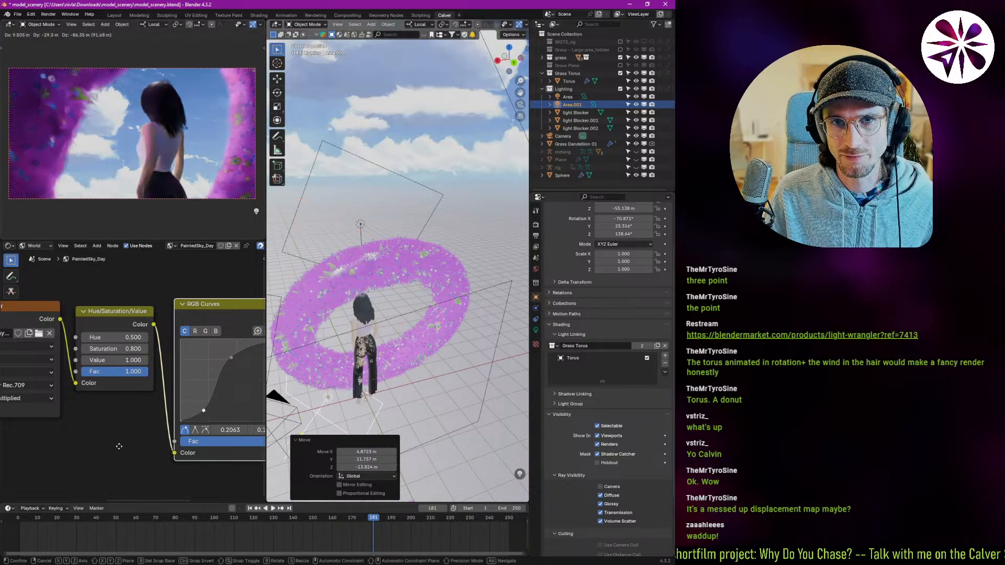
click(125, 440)
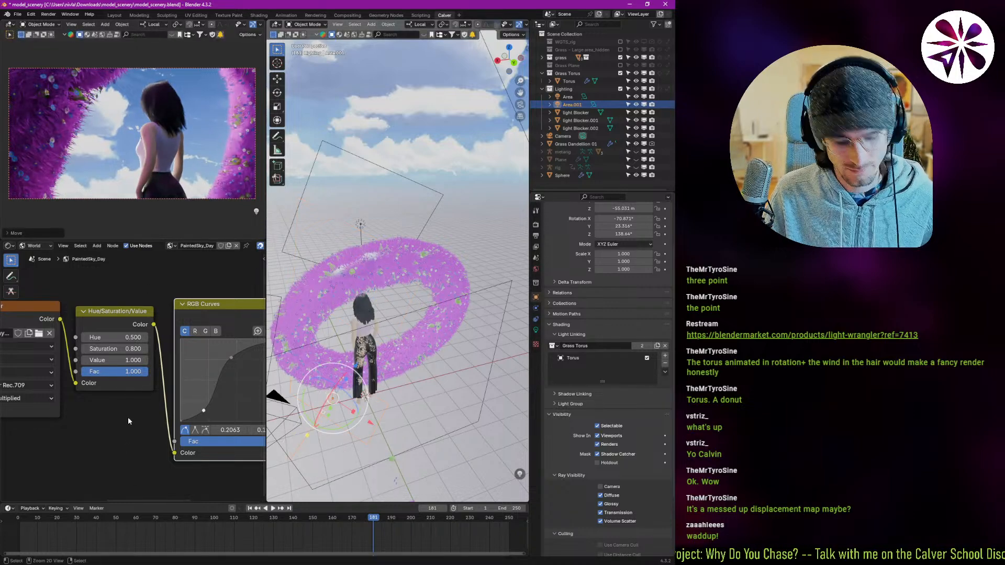
key(ctrl+z)
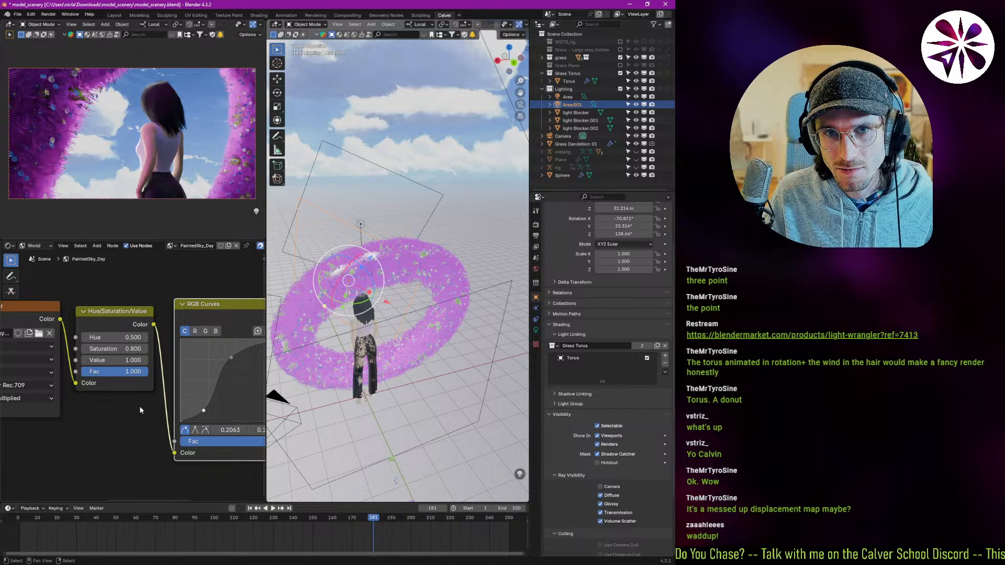
- Reposition the ring-only area light beside the ring in successive moves, finishing with about 1.2, 2.2, 4.6 m in X, Y, Z
middle_drag(351, 302, 443, 307)
key(g)
click(409, 317)
key(g)
click(420, 318)
middle_drag(375, 293, 435, 317)
key(g)
click(396, 268)
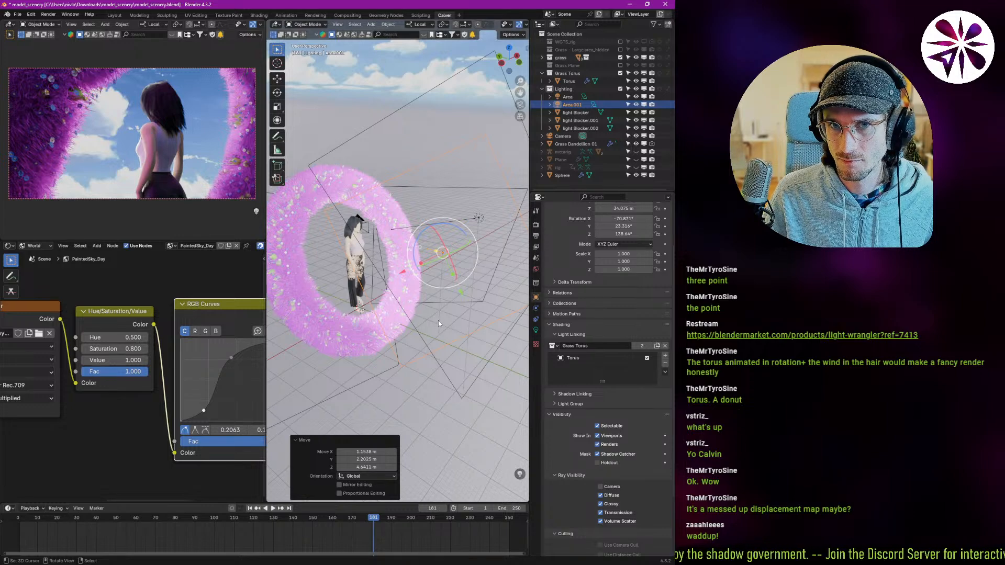
key(s)
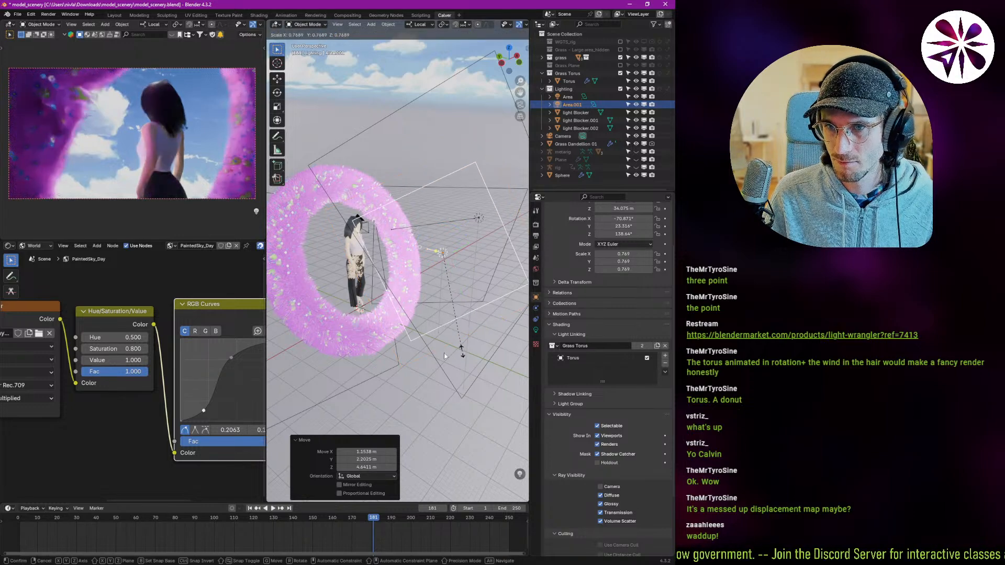
key(Escape)
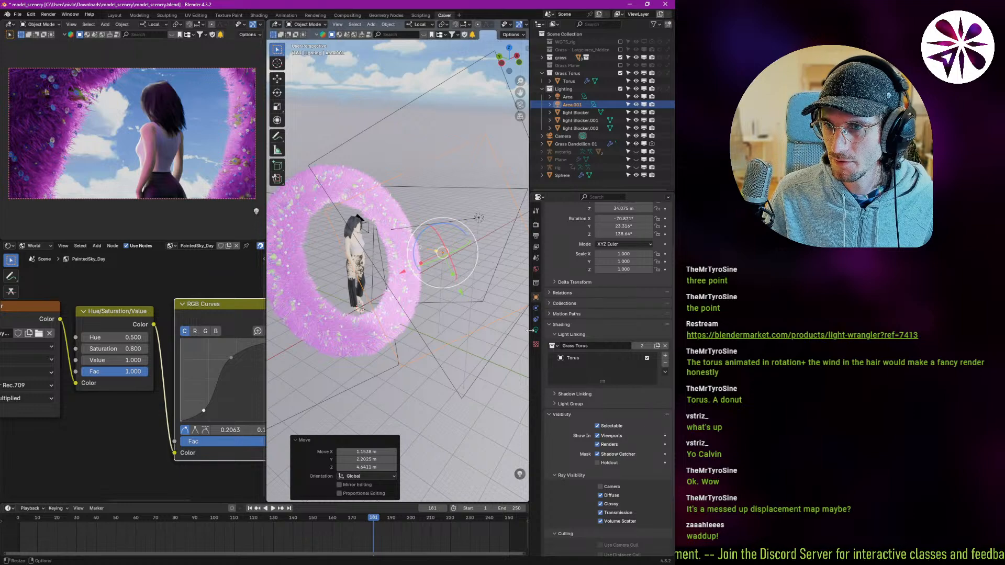
- Set the power of the ring-only area light to 400000 W
click(536, 330)
click(628, 277)
key(Home)
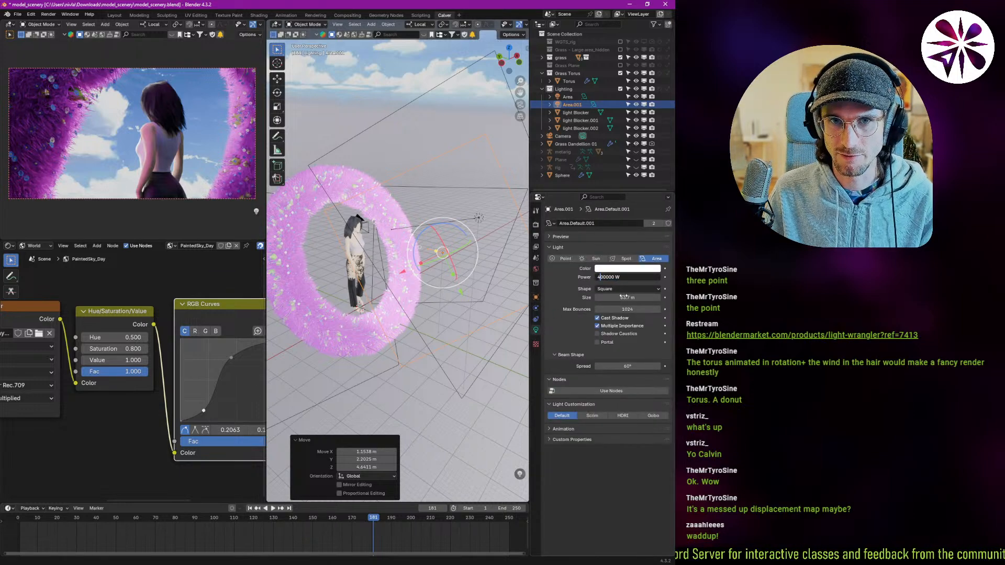
text(4)
key(Return)
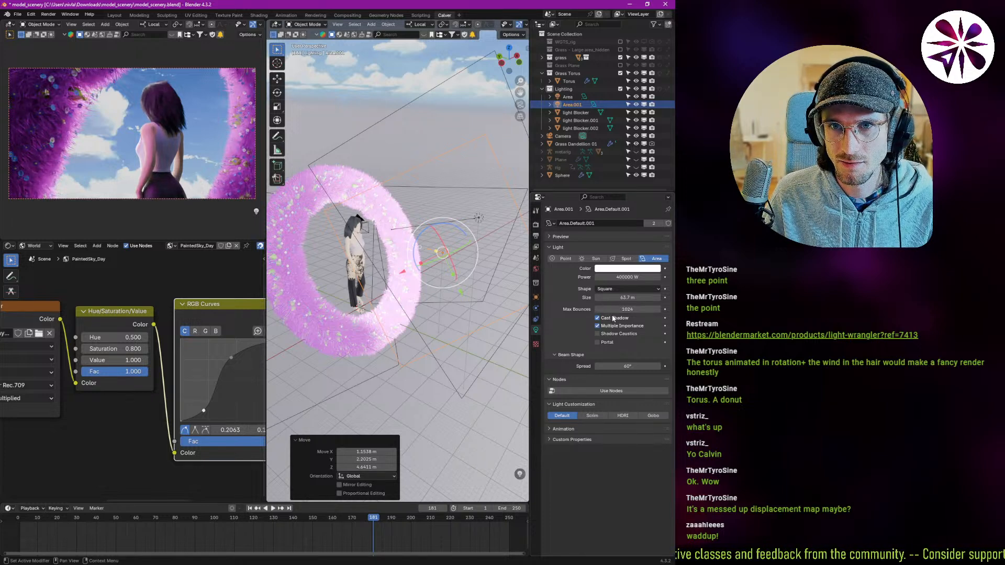
click(613, 277)
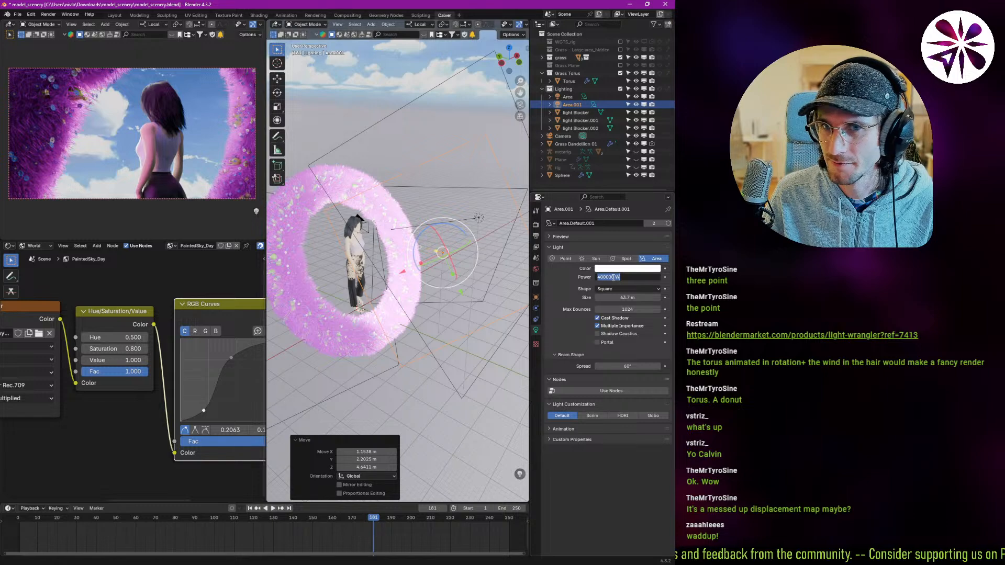
key(Escape)
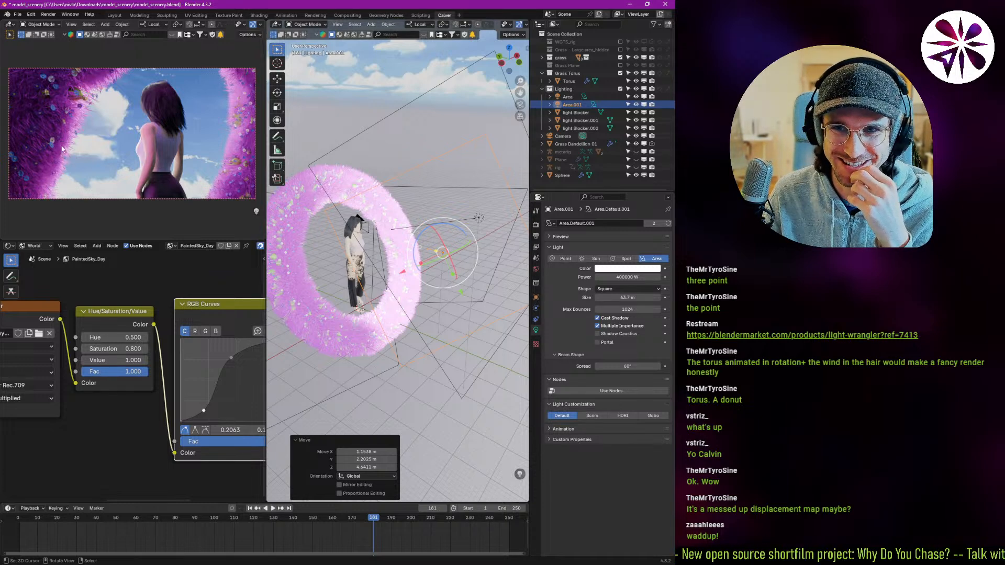
- Enable depth of field on the camera and sample its focus distance from the woman's head
scroll(340, 309, up, 5)
mouse_move(340, 309)
middle_down()
mouse_move(352, 291)
mouse_move(358, 316)
middle_up()
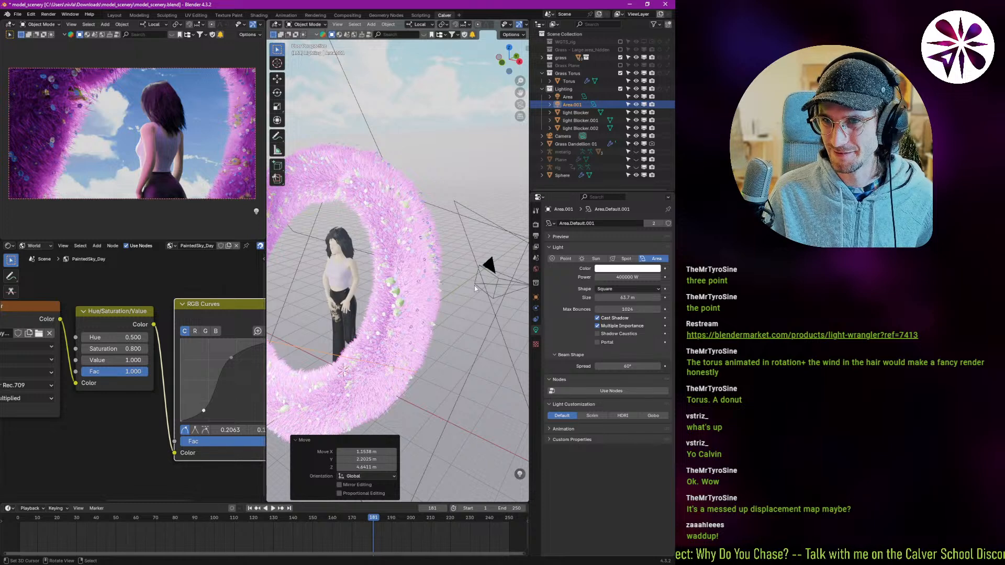
click(501, 270)
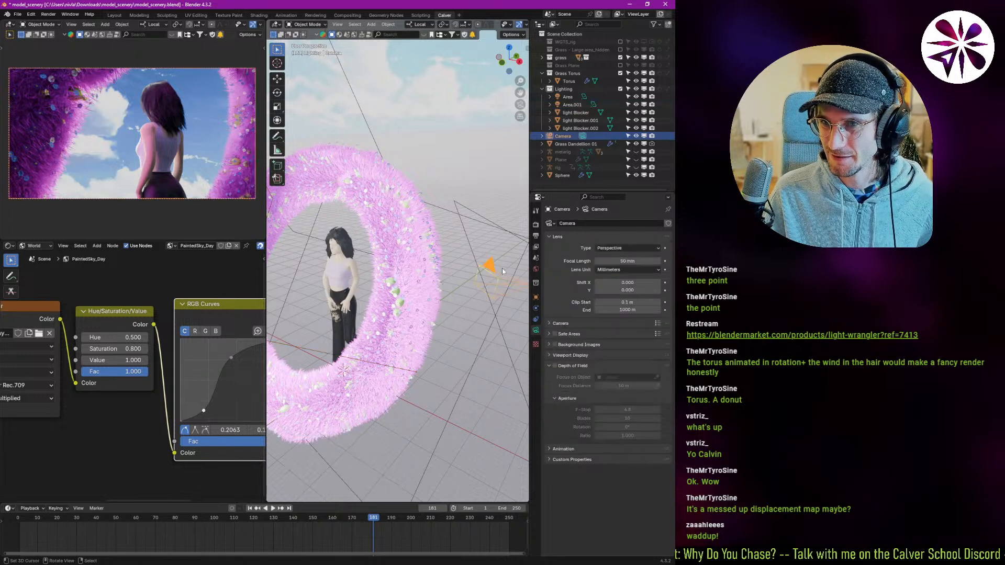
click(555, 365)
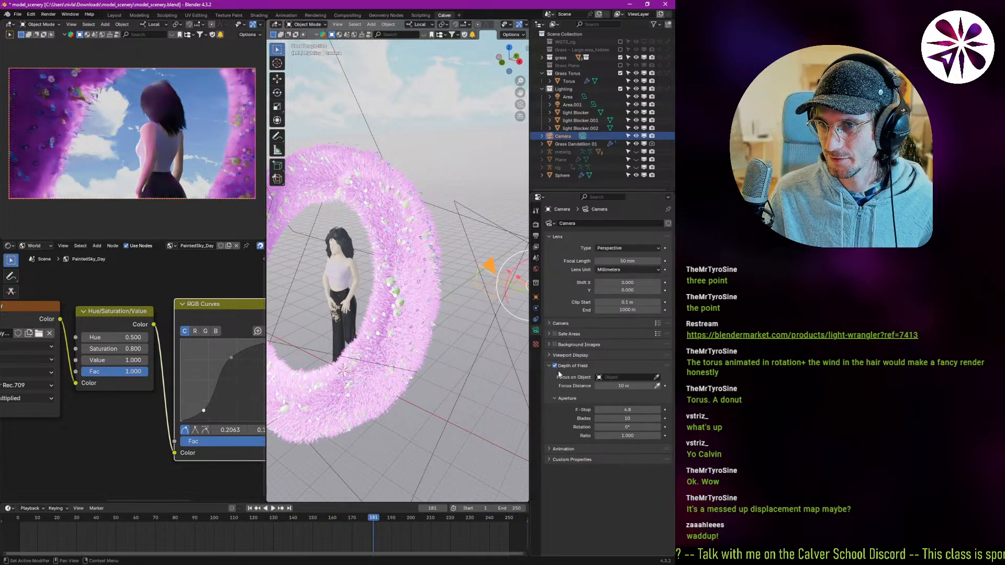
middle_drag(340, 265, 398, 246)
click(657, 385)
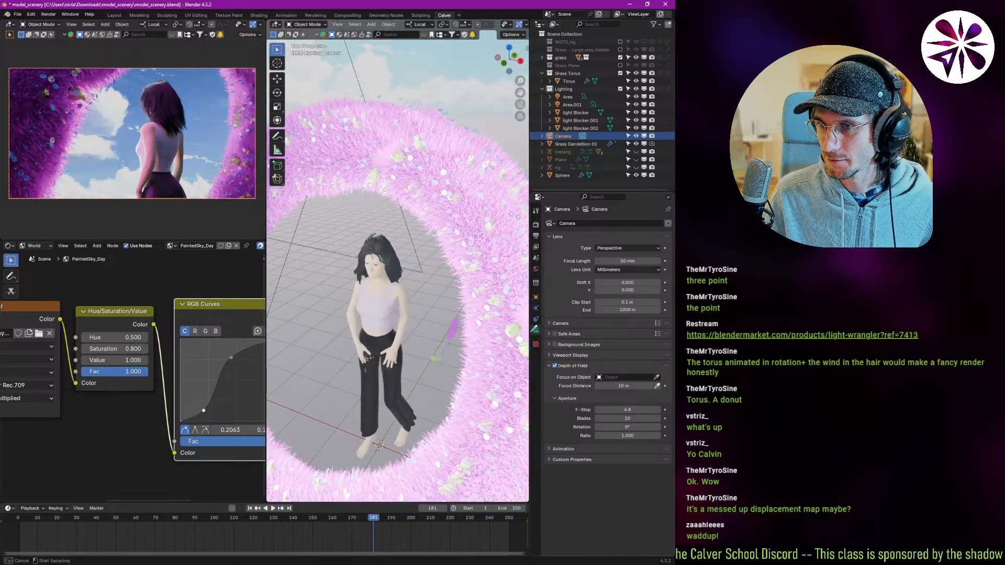
click(381, 241)
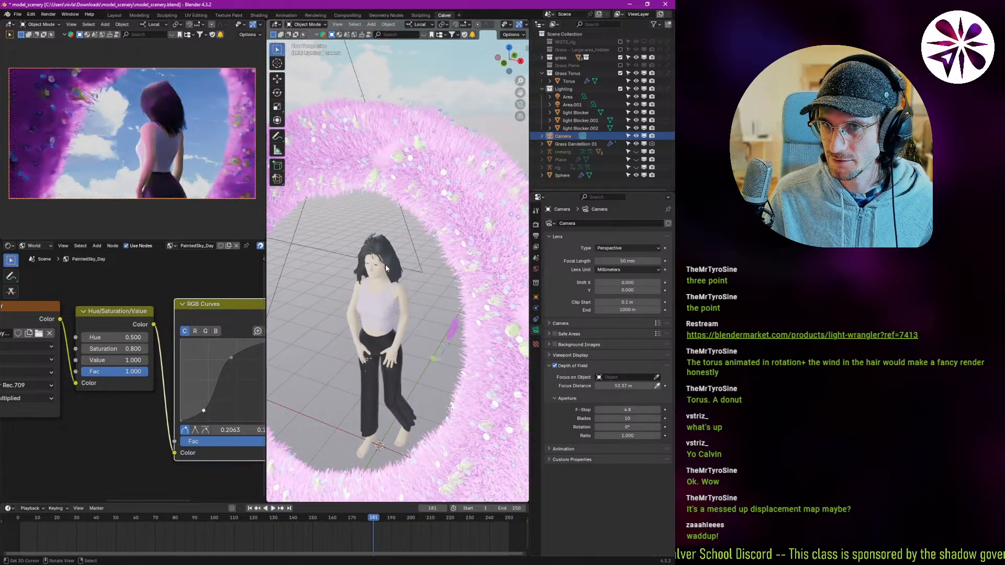
- Set the camera's F-stop to 0.1, and lower it further to 0.00 for a stronger blur
click(619, 409)
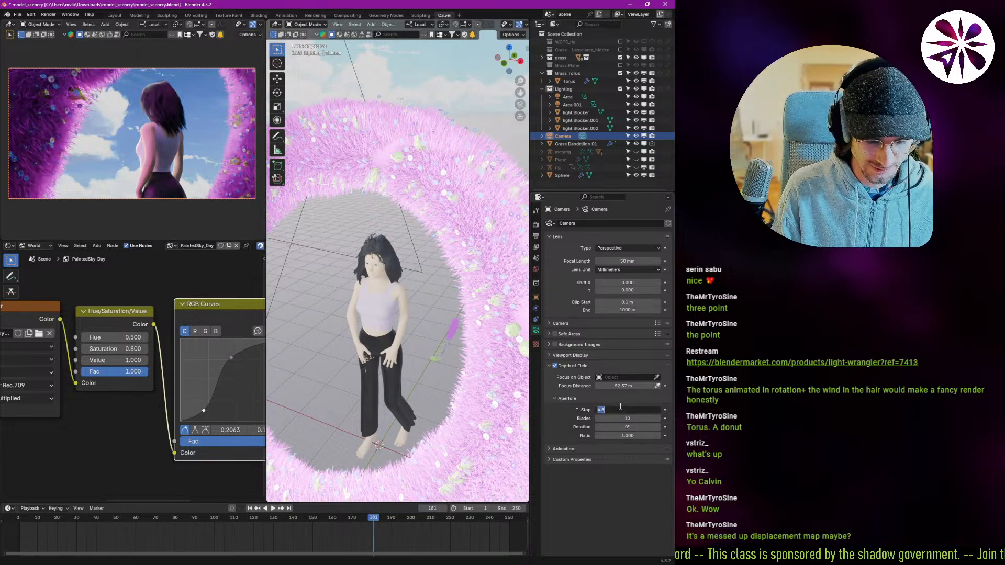
text(0.1)
key(Return)
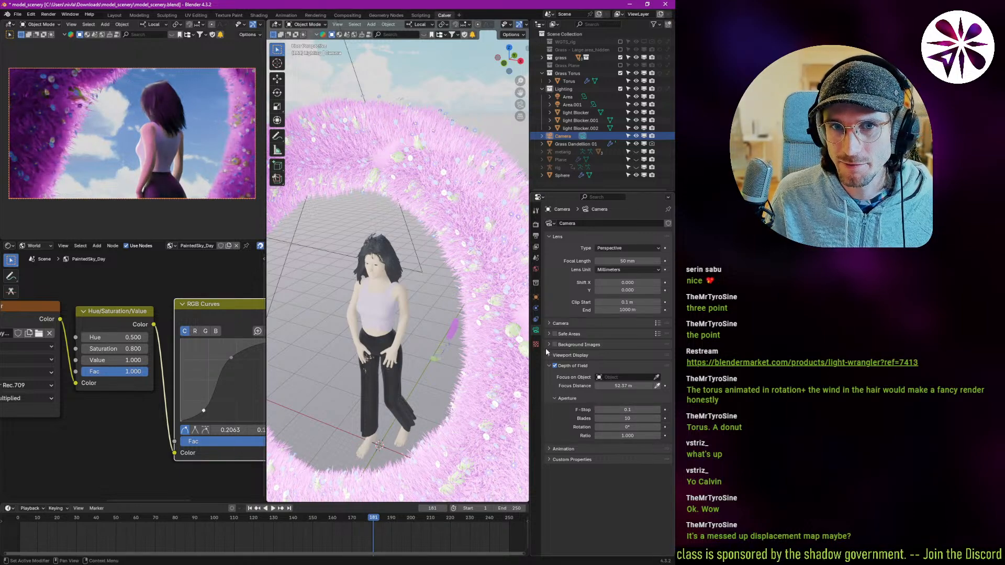
click(624, 411)
text(0)
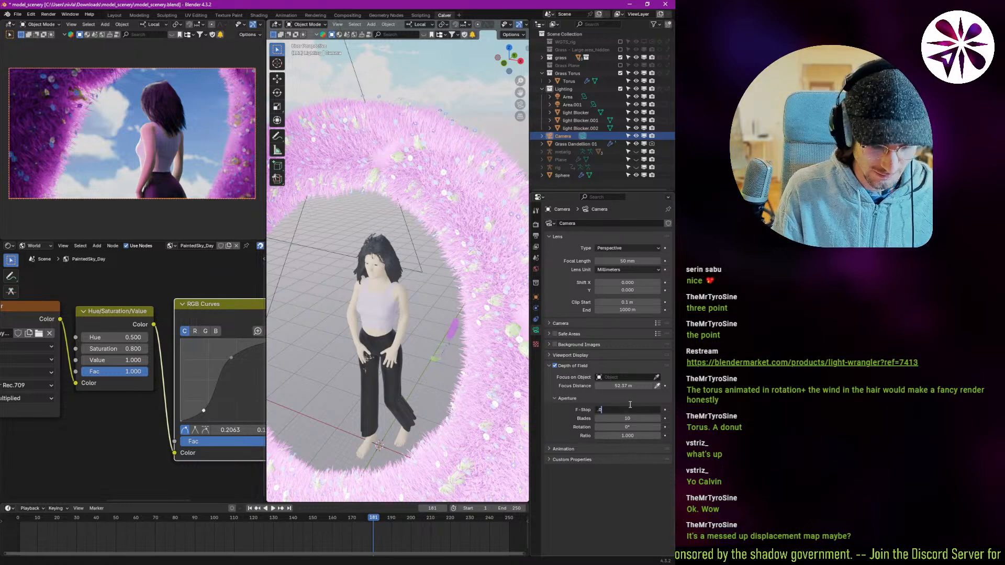
key(Return)
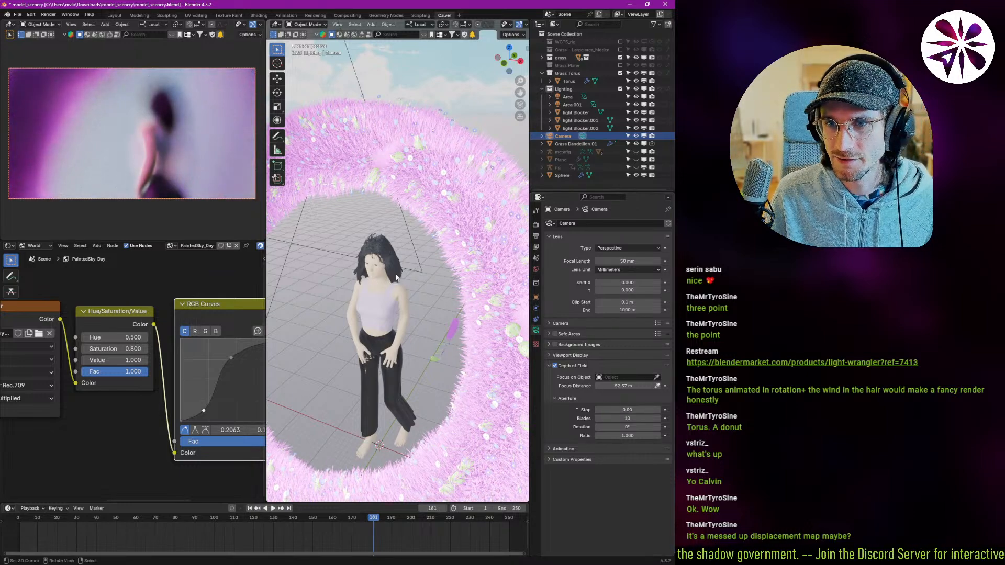
- Resample the camera's focus distance several times on the woman's face and head, and view the scene through the camera
scroll(385, 217, up, 6)
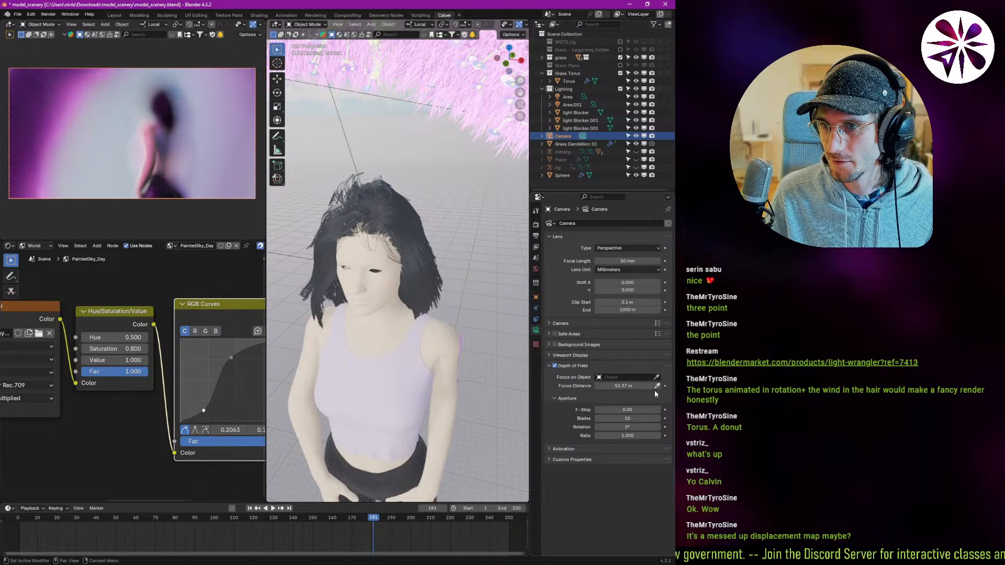
click(657, 386)
click(379, 276)
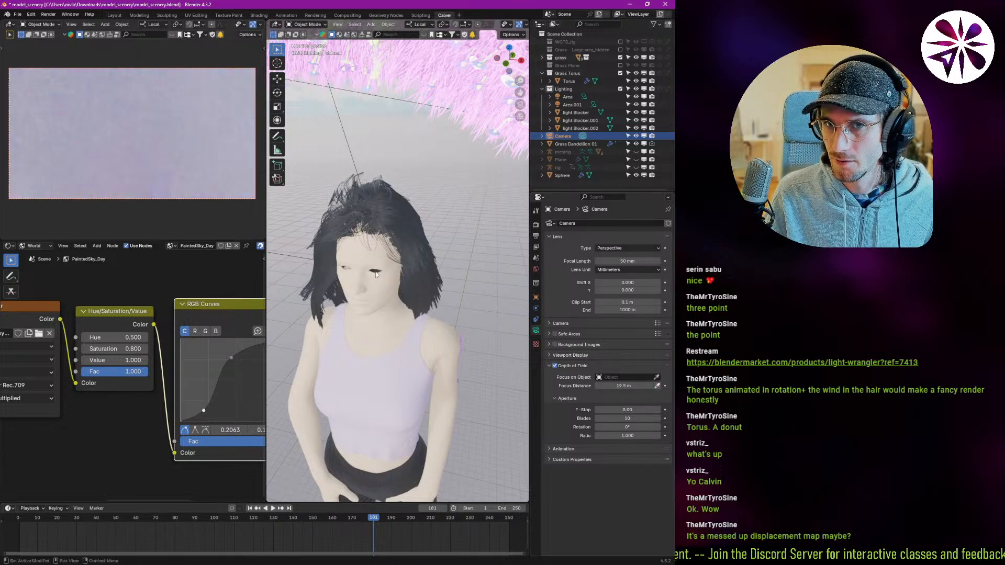
middle_drag(399, 323, 389, 302)
click(657, 386)
click(367, 272)
click(657, 386)
click(414, 267)
middle_drag(403, 272, 419, 301)
key(KP_0)
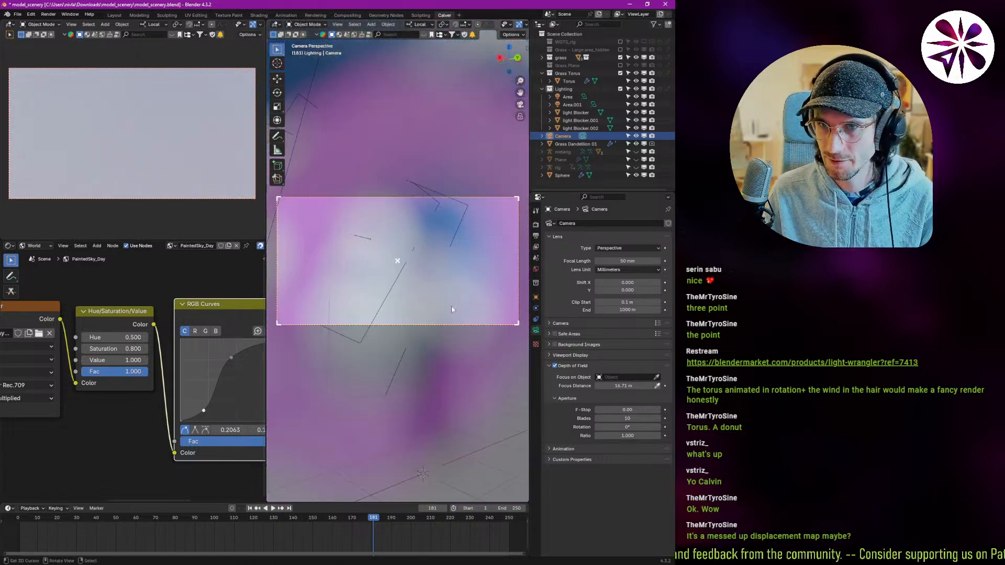
- Resample the camera's focus distance on the blurred figure, try an F-stop of 0.02, and set it to 0.1
click(657, 387)
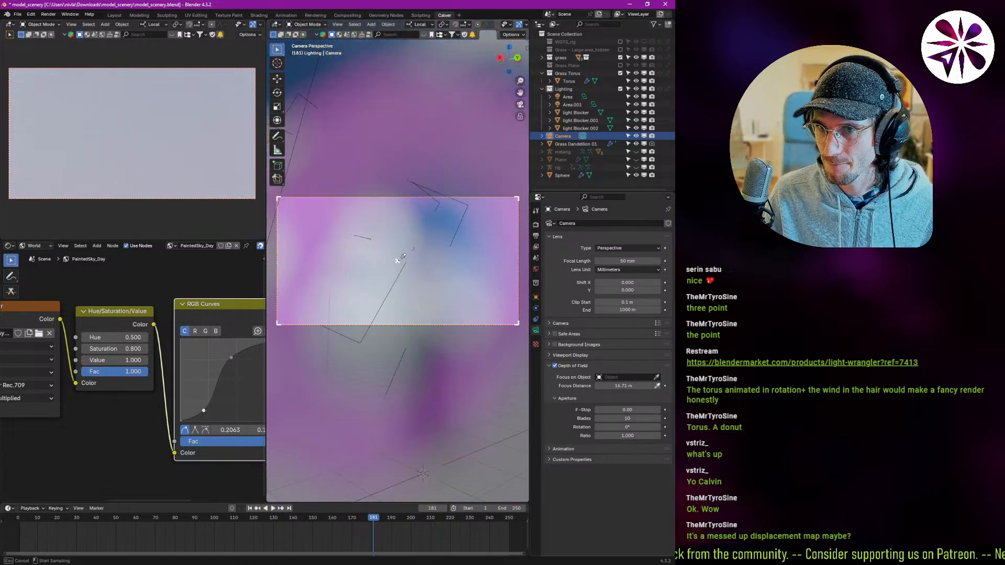
click(406, 256)
click(627, 410)
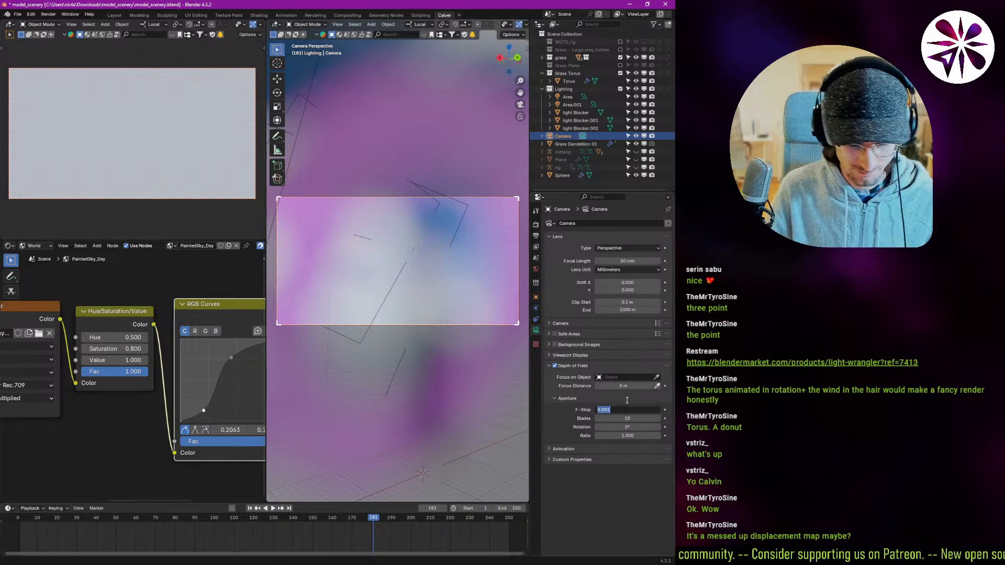
text(.02)
key(Return)
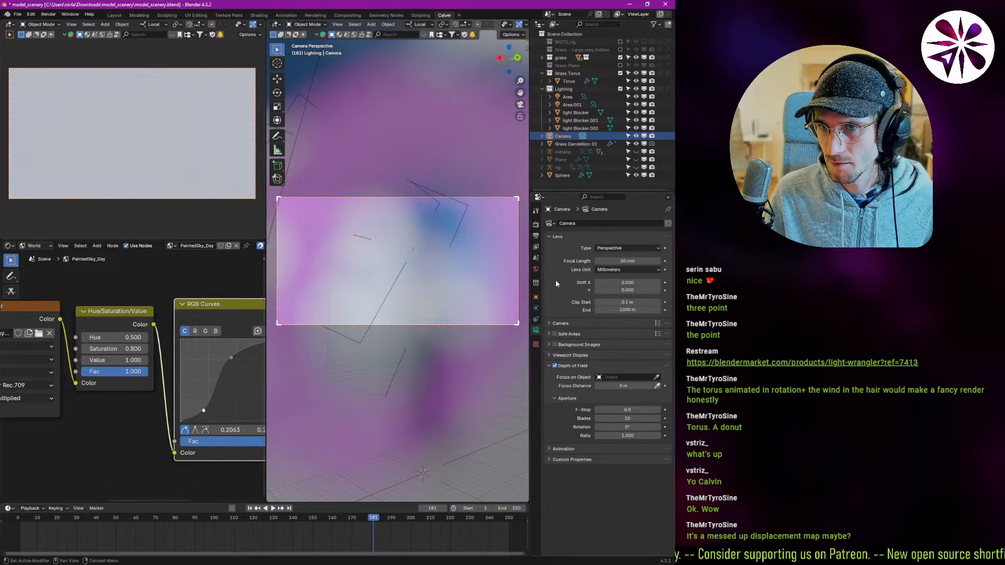
click(623, 410)
text(.1)
key(Return)
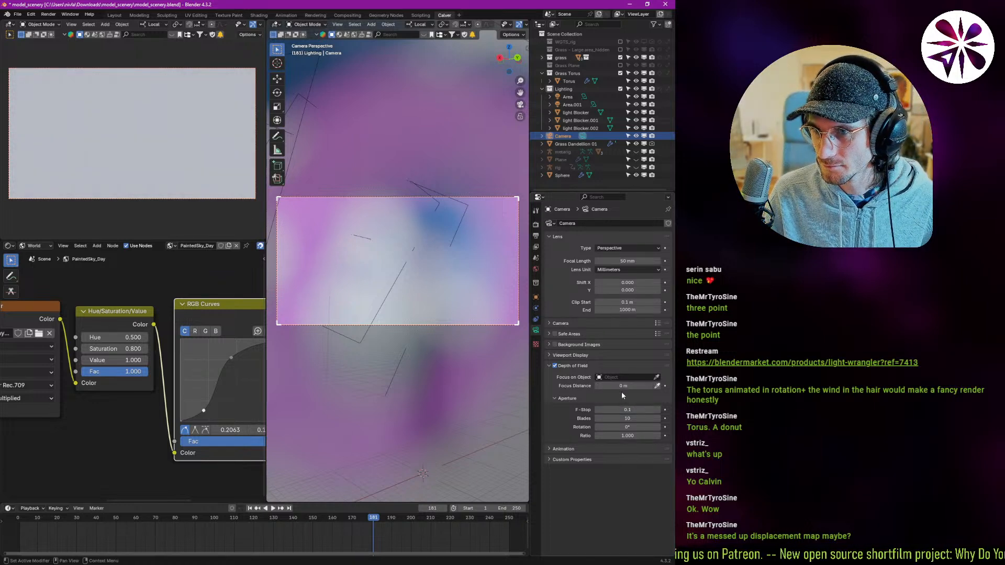
- Sample the camera's focus distance on the woman's head from outside the camera view, and return to the camera view
click(657, 385)
click(381, 282)
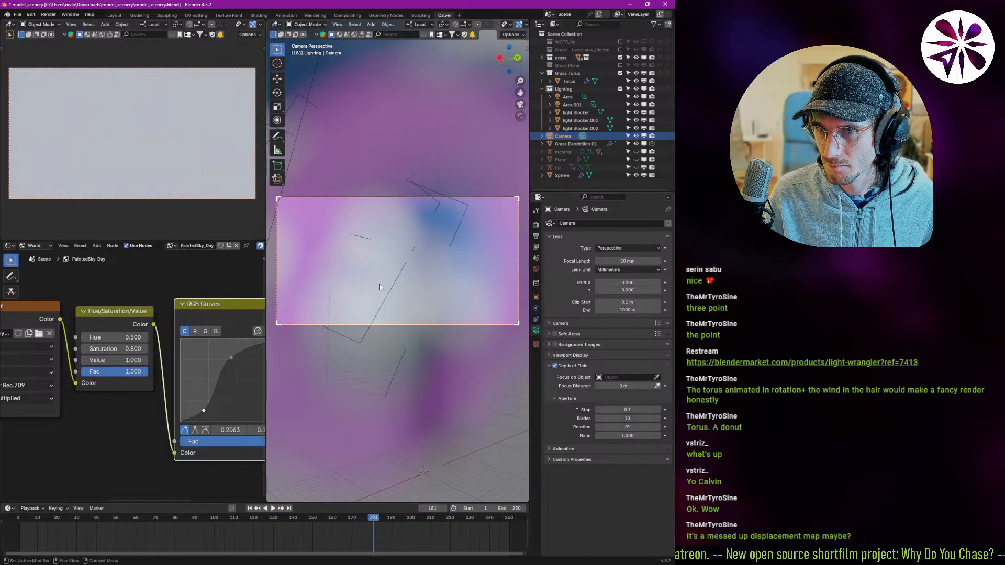
middle_drag(404, 278, 387, 278)
click(657, 386)
click(367, 332)
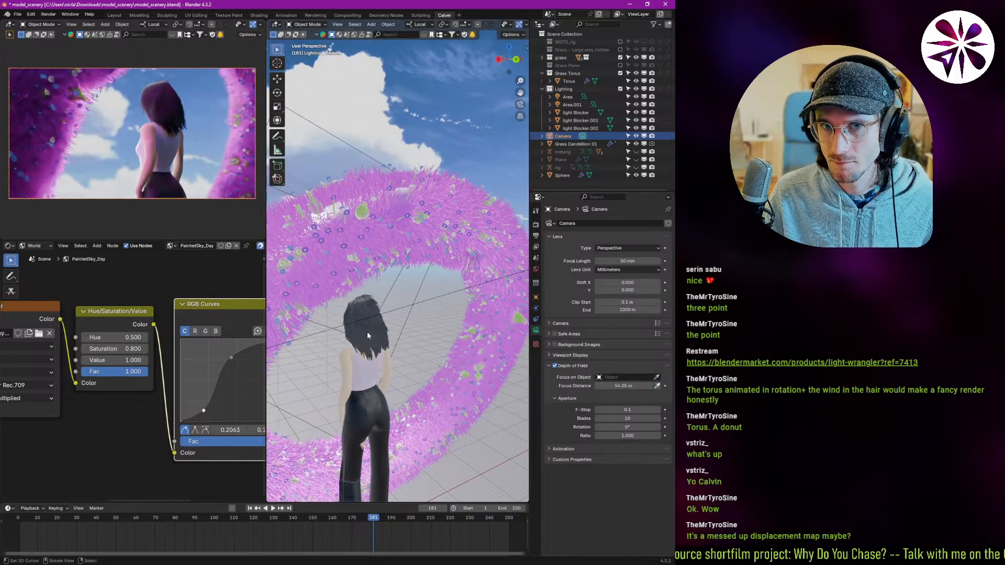
key(KP_0)
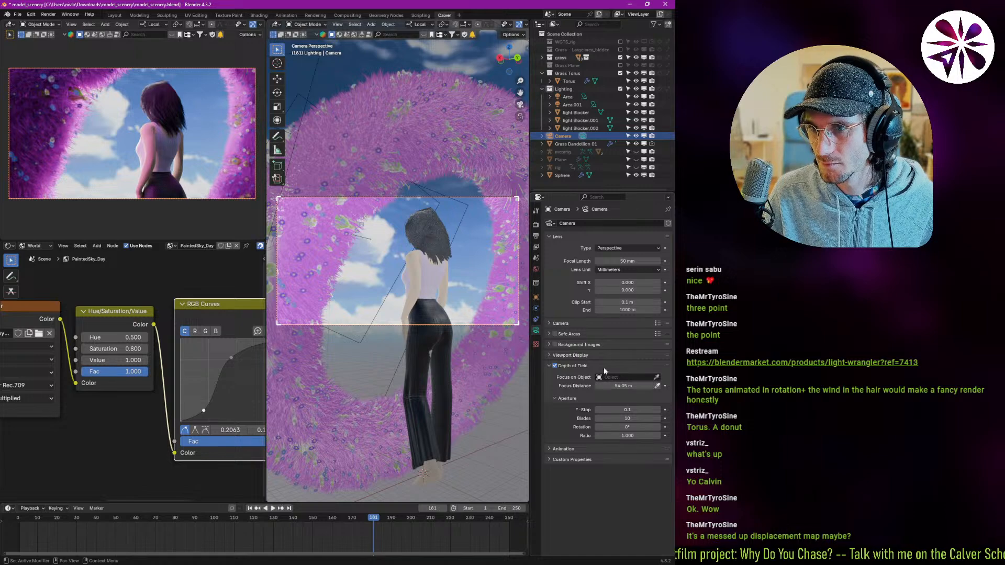
- Try several lower F-stop values on the camera, including 0.06, to compare the background blur
middle_drag(423, 270, 415, 279)
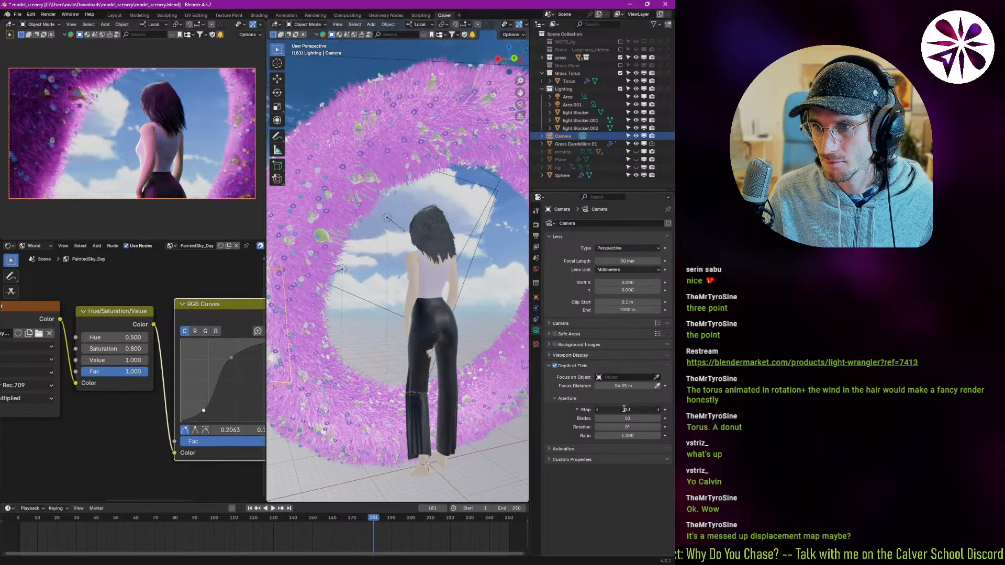
key(Return)
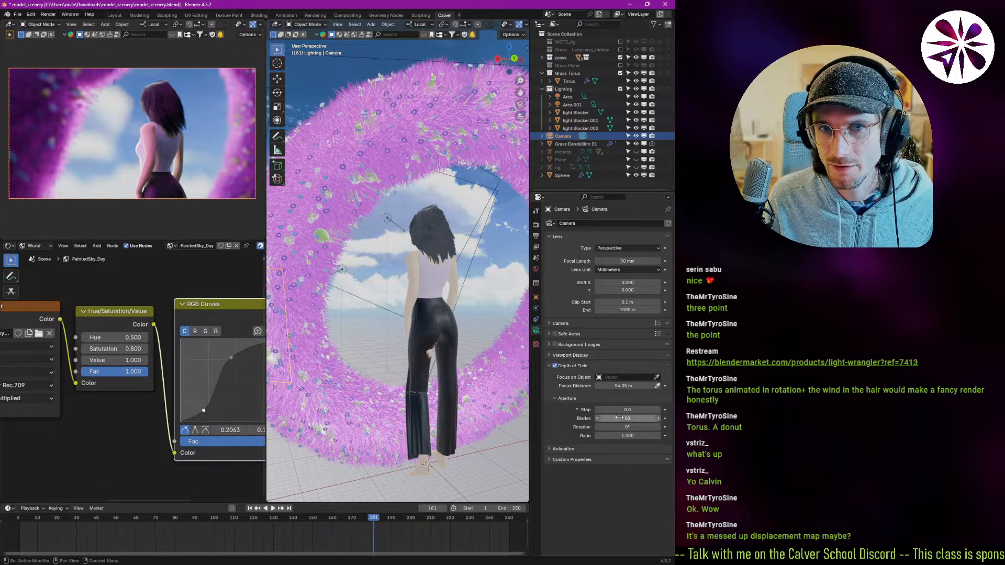
click(637, 410)
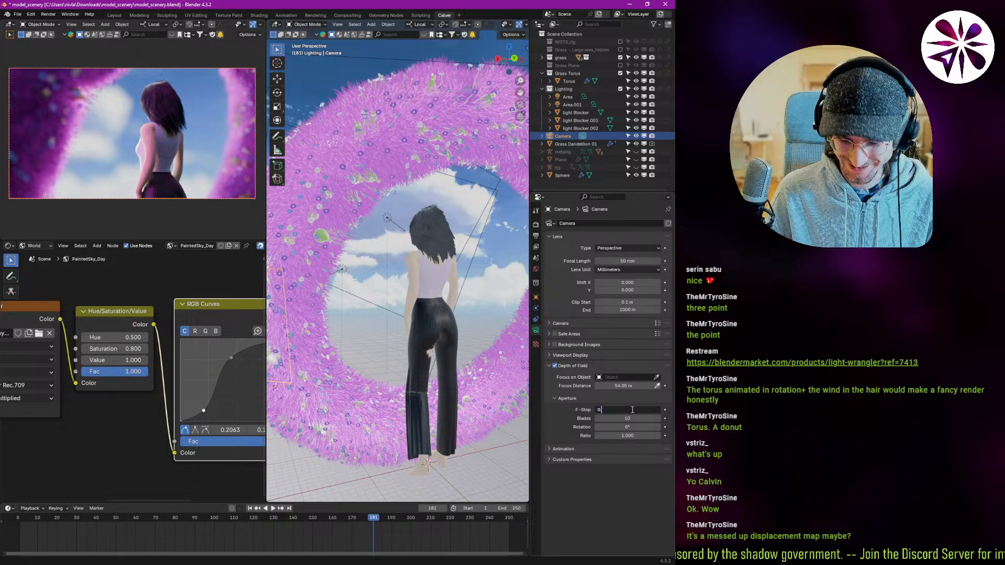
key(Return)
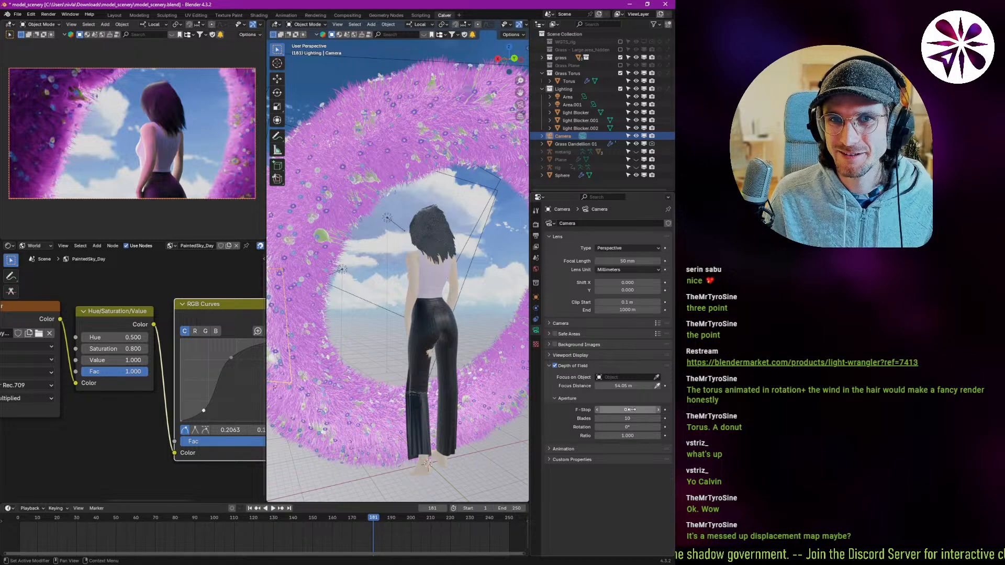
click(629, 409)
text(0.0)
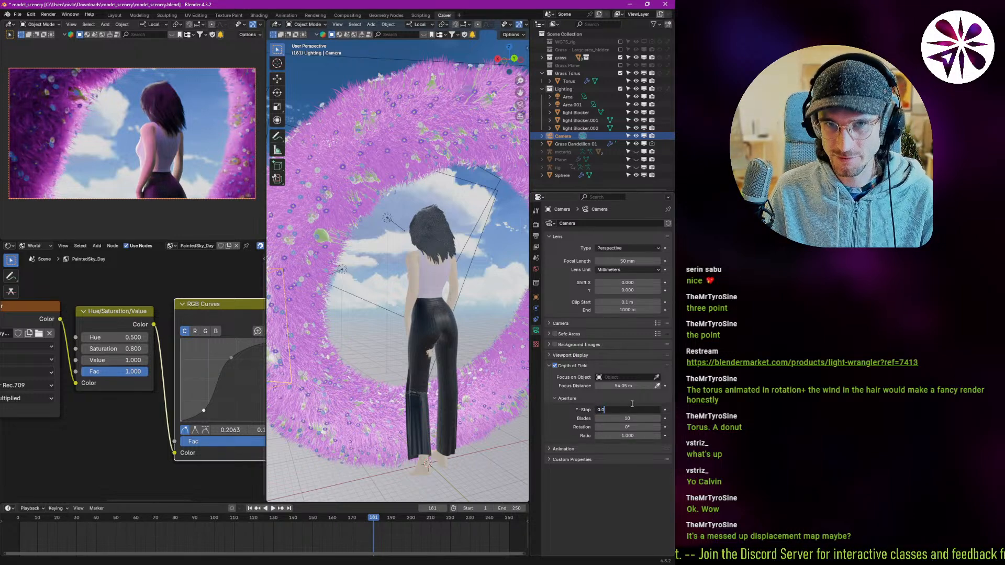
key(Return)
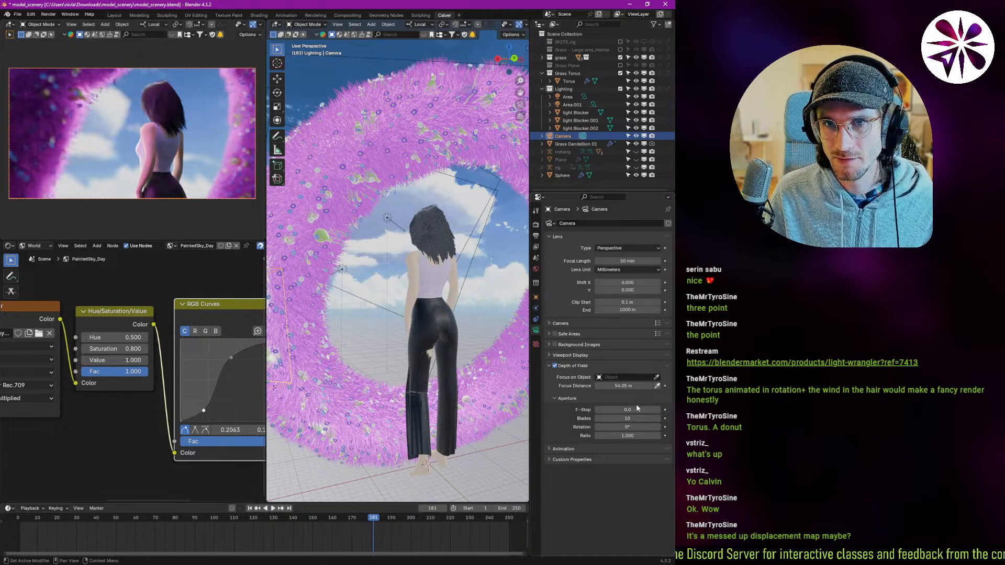
click(638, 407)
text(0.0)
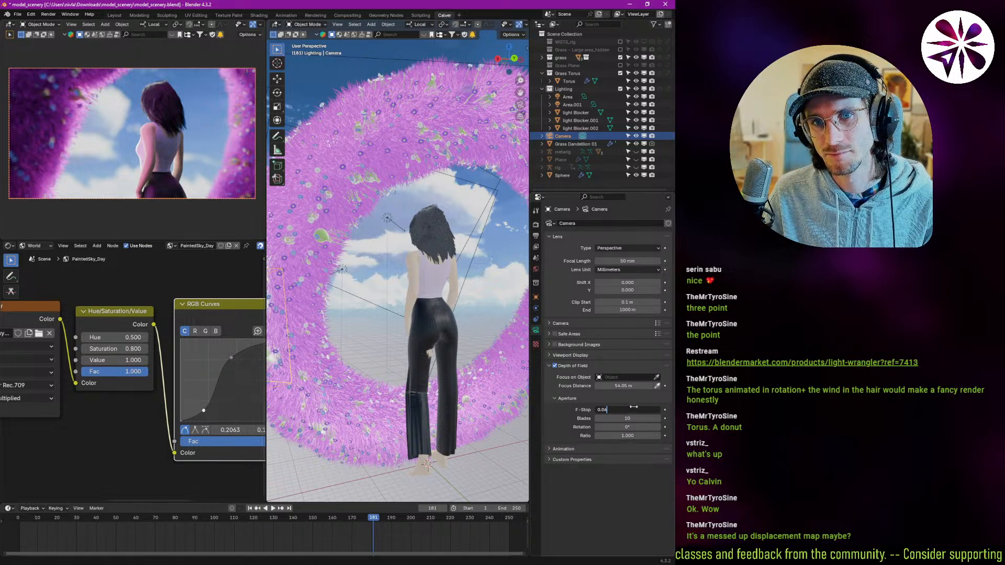
key(Return)
- Set the camera's F-stop to 0.1, leave the blade count as is, and check the depth of field in the enlarged rendered view
click(637, 409)
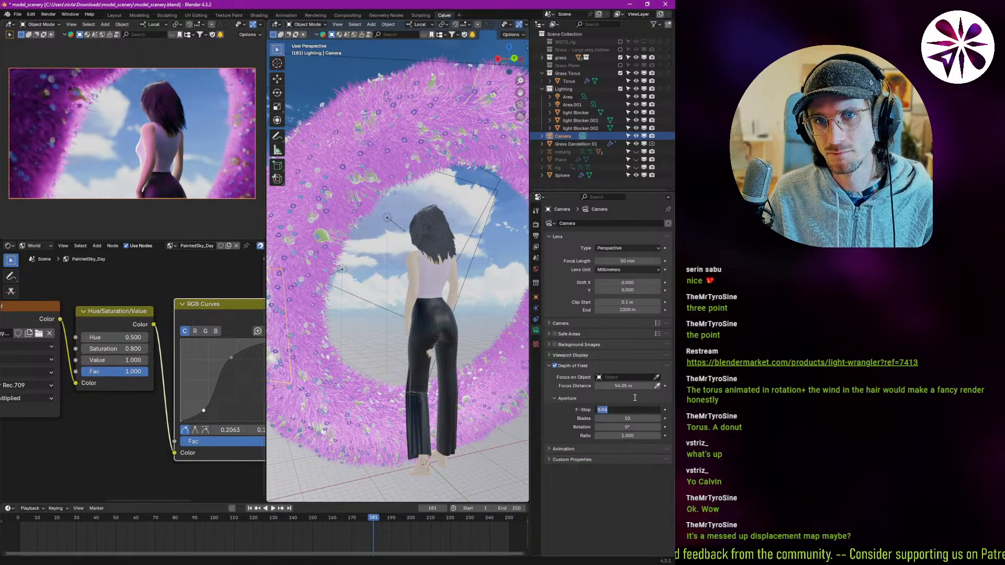
text(0.1)
key(Return)
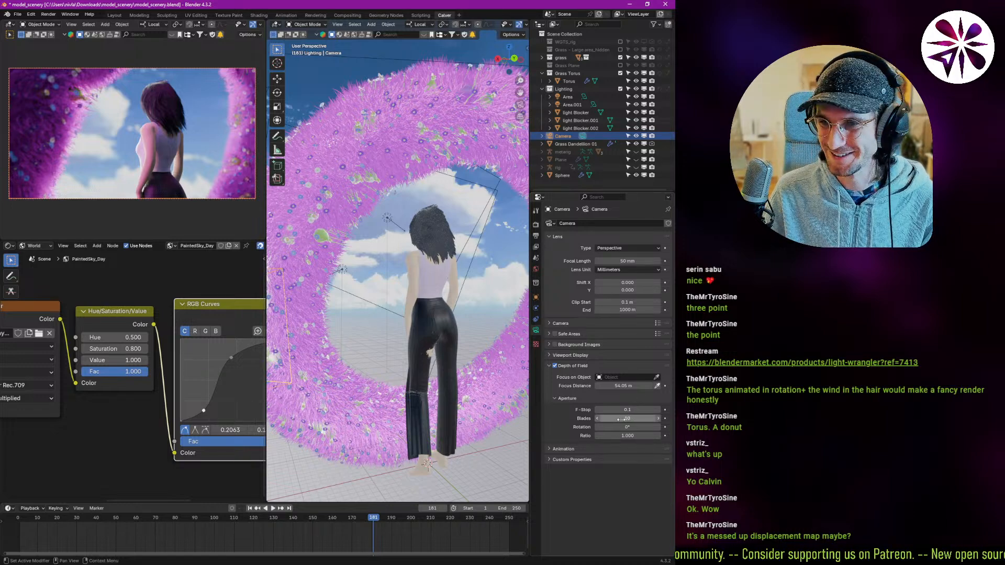
click(620, 419)
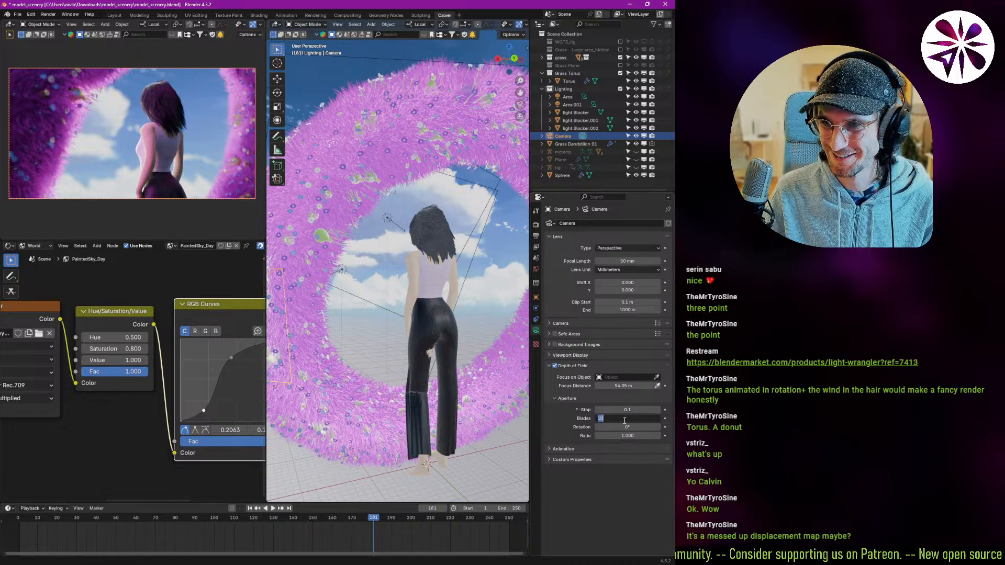
click(597, 506)
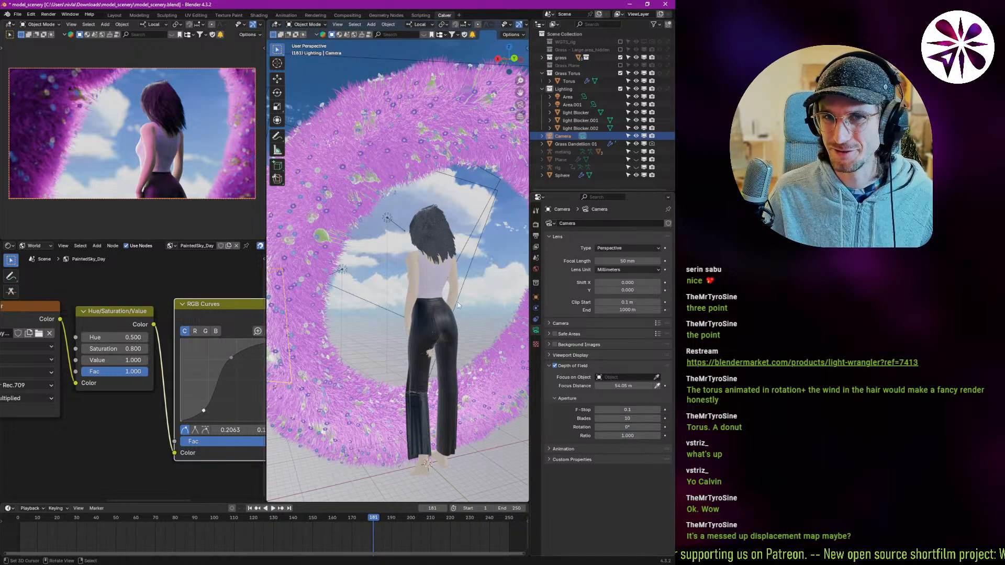
key(ctrl+space)
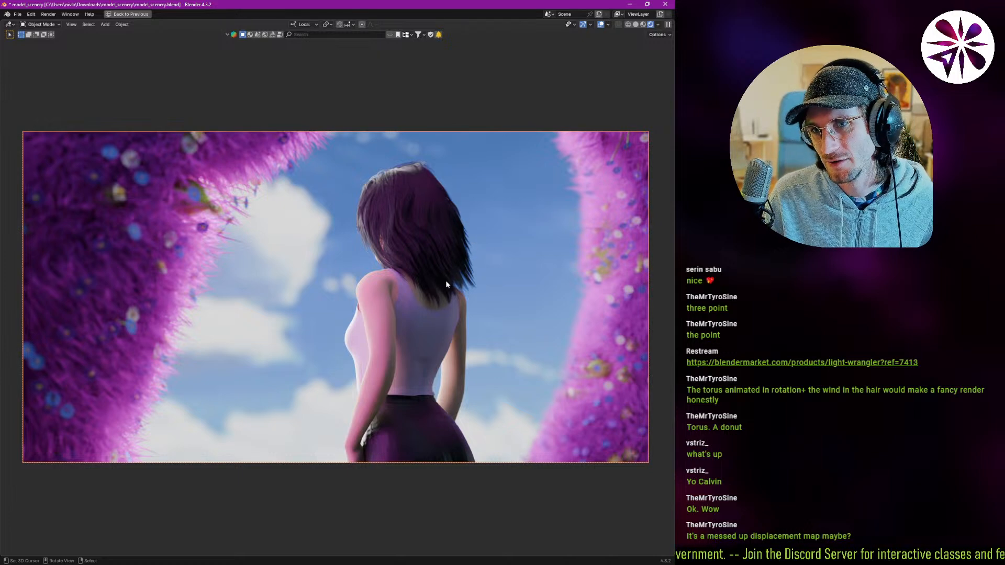
key(ctrl+space)
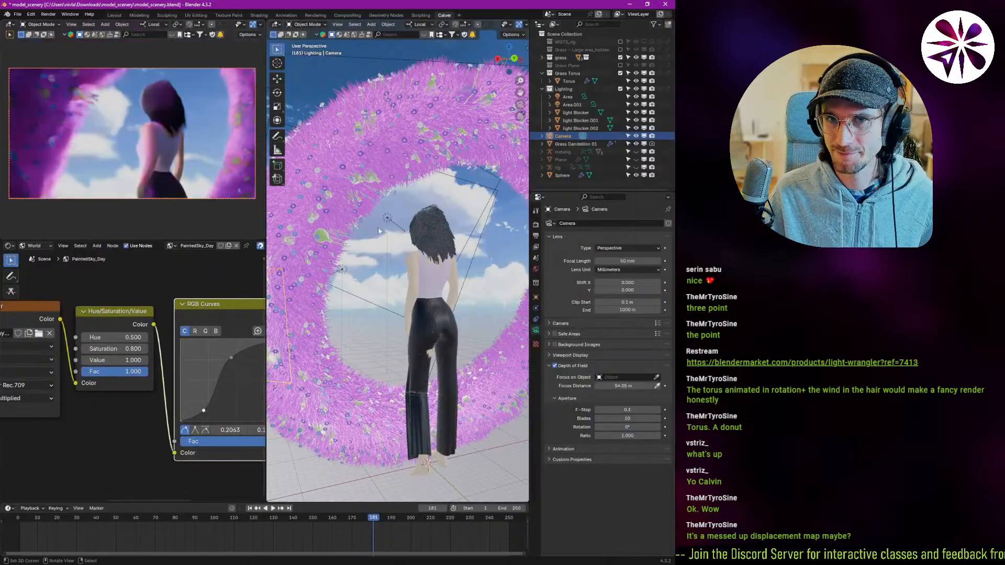
- Place the 3D cursor on the back of the woman's head and add an area light there in the Lighting collection
middle_drag(404, 231, 397, 263)
scroll(420, 297, up, 4)
shift+right_click(409, 251)
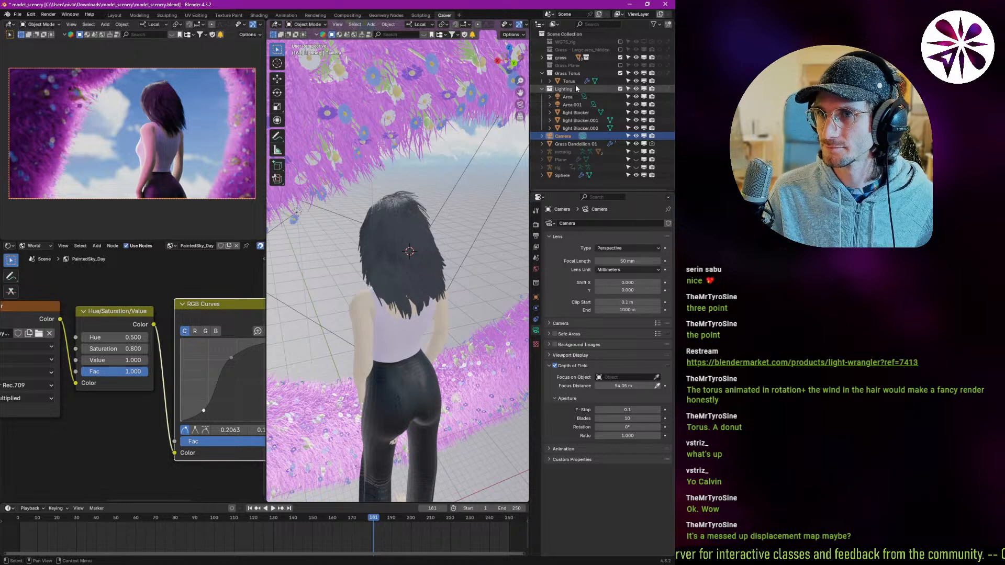
click(561, 88)
key(shift+a)
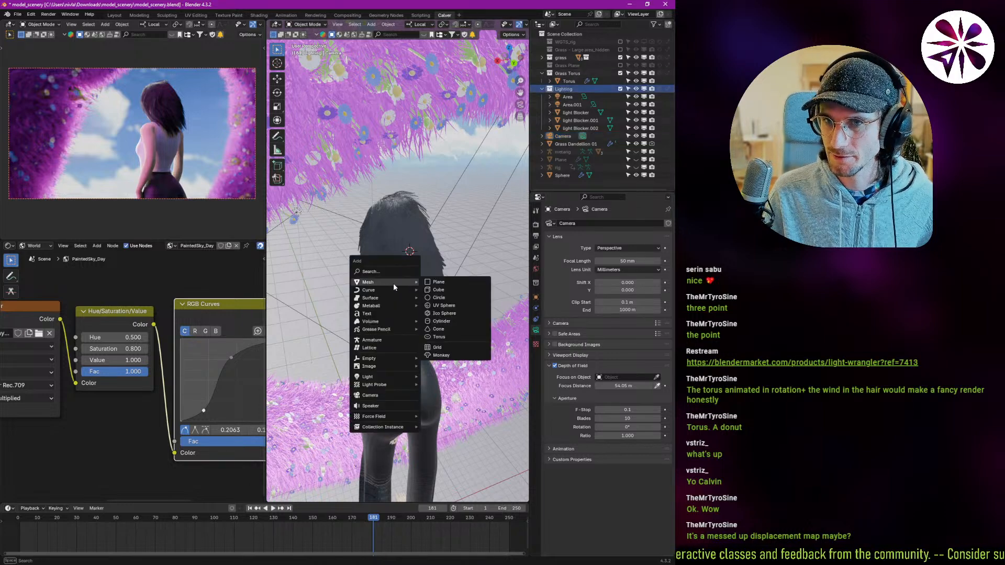
mouse_move(370, 376)
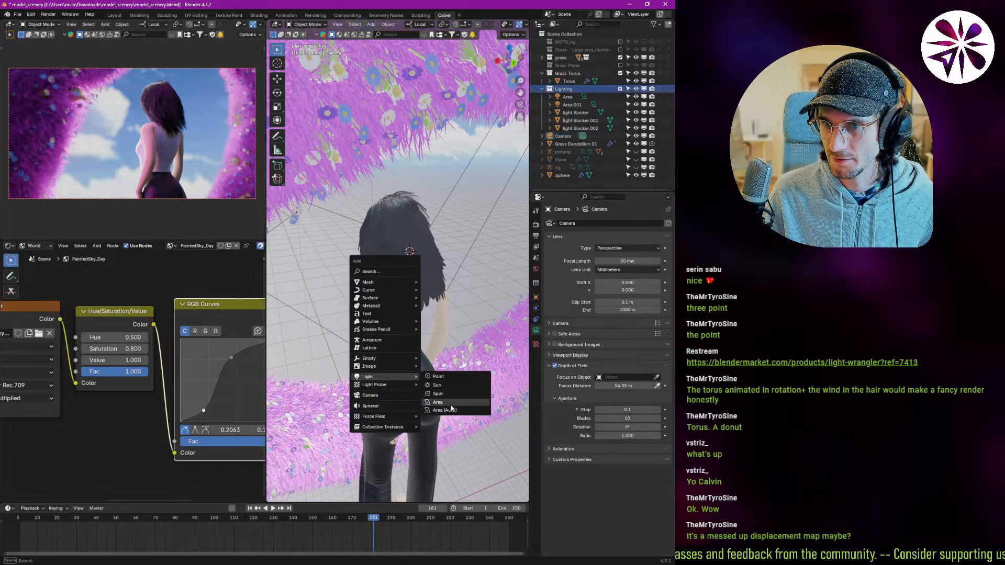
click(437, 402)
- Raise the new area light about 6.2 m and swing it about 73° around the 3D cursor, fine-tuning its angle with a trackball rotation
key(g)
key(z)
click(414, 125)
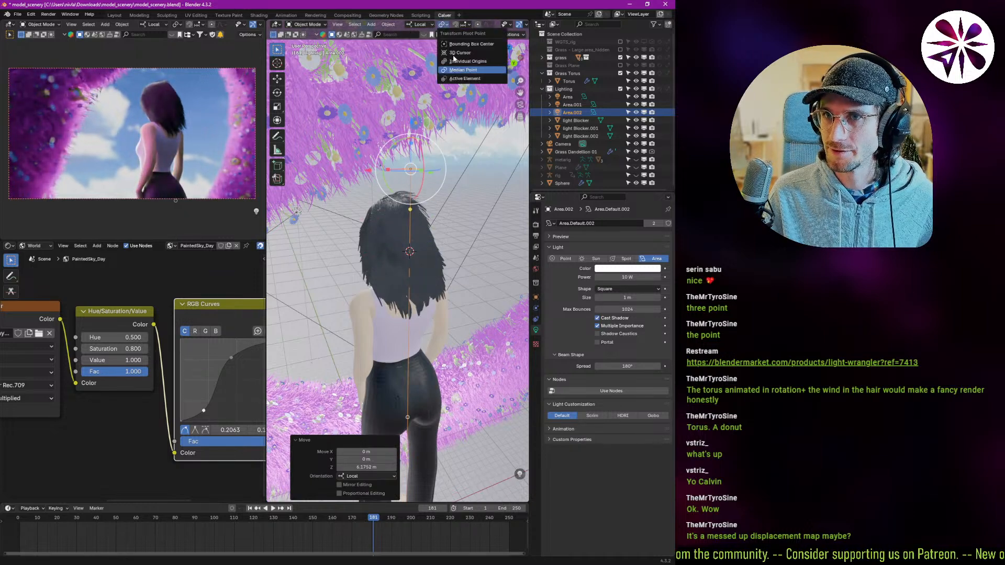
key(r)
click(460, 288)
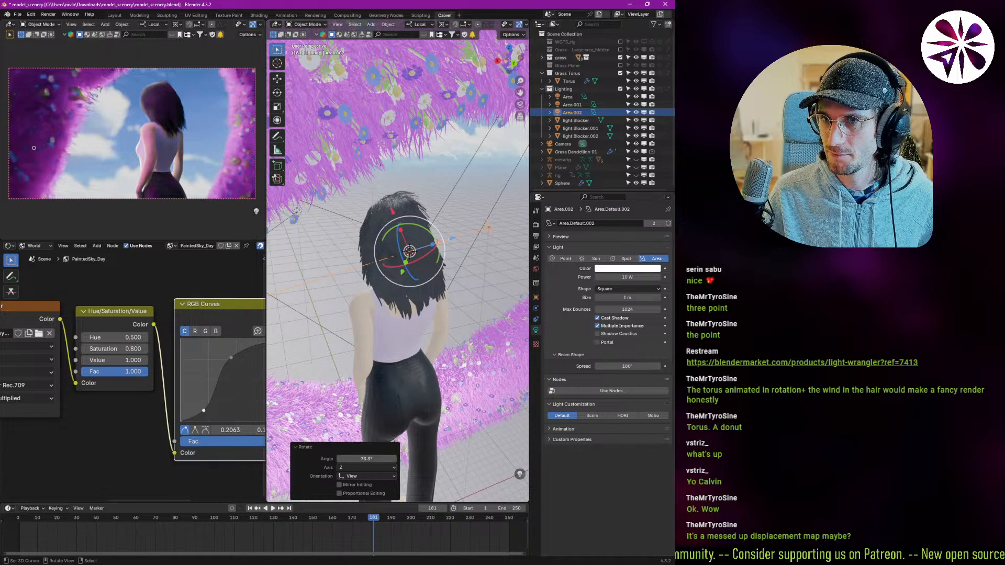
key(r)
key(r)
click(462, 294)
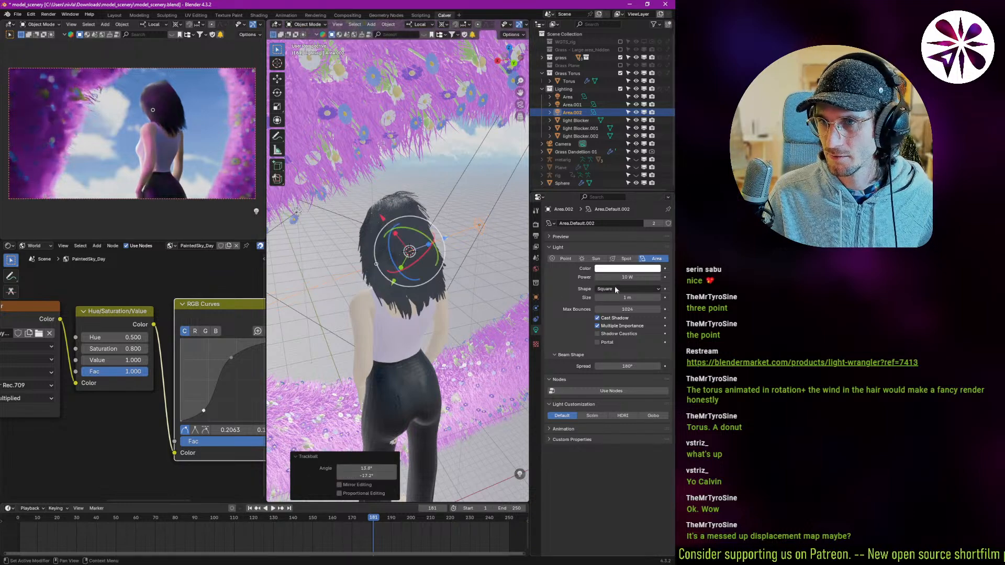
- Try 10000 W and 5000 W as the power of the new area light
double_click(615, 278)
text(10000)
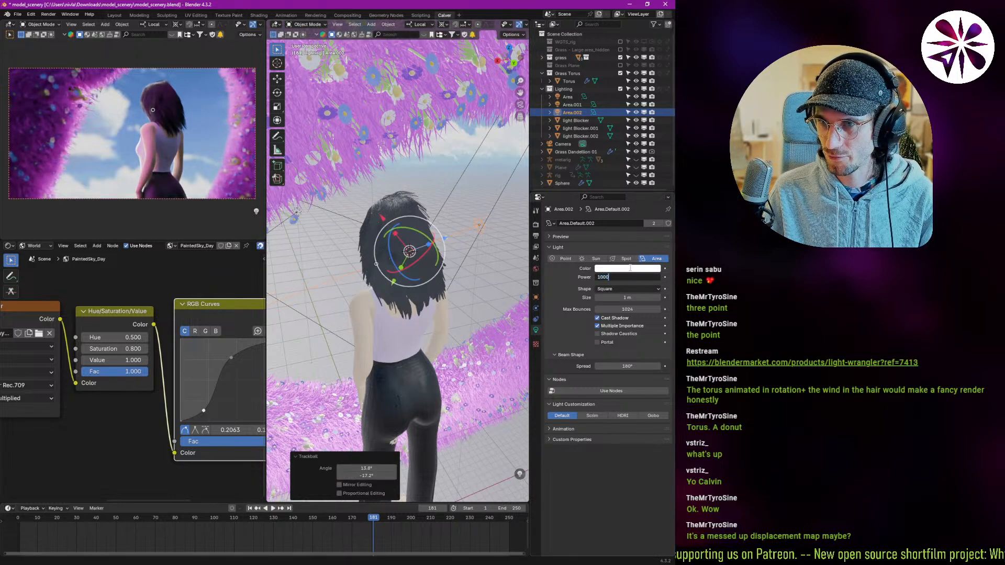
key(Return)
double_click(619, 277)
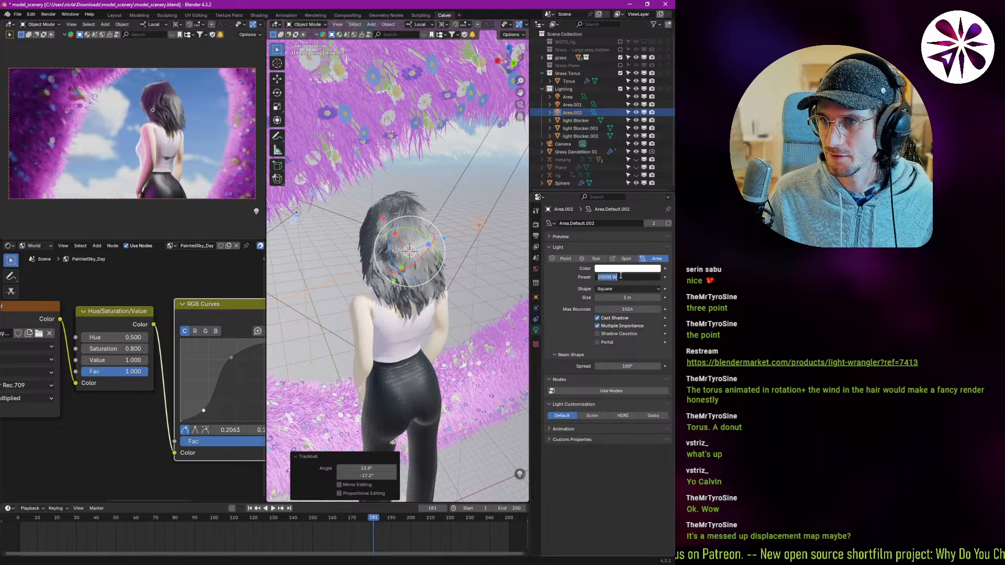
key(Home)
key(Delete)
text(5)
key(Return)
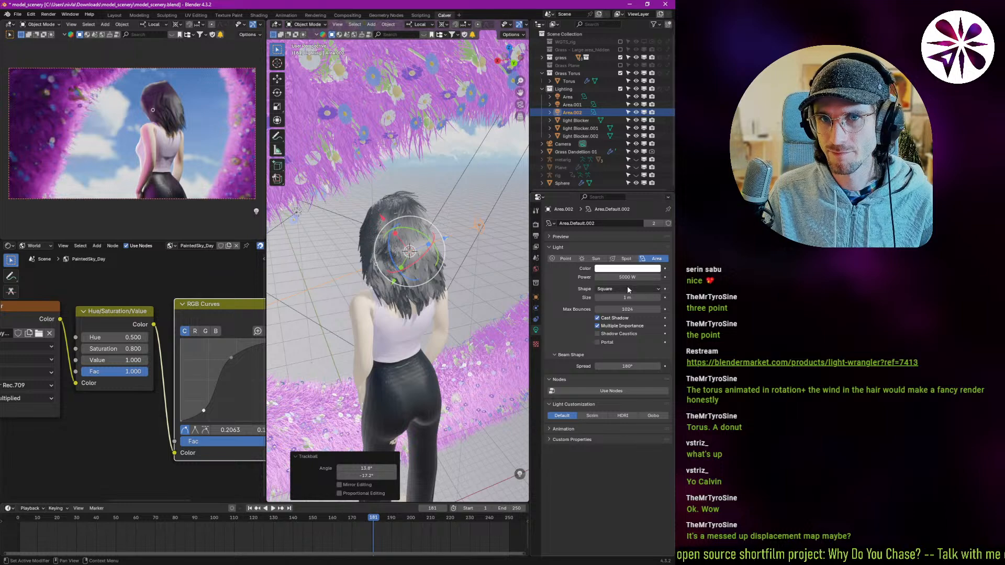
- Set the power of the new area light to 2000 W
double_click(623, 278)
click(602, 277)
key(BackSpace)
text(2)
key(Return)
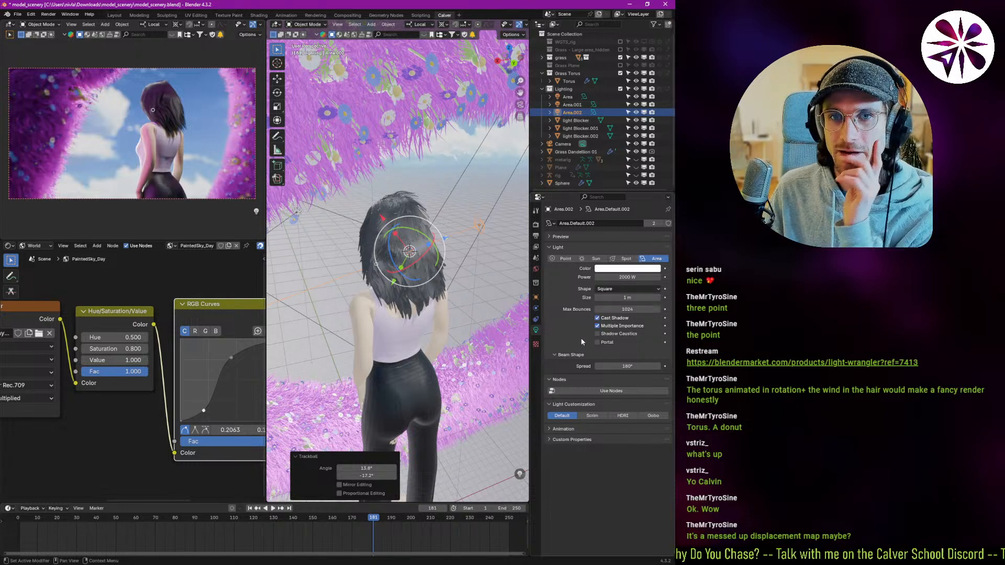
- Sample the new area light's color from the blue sky, and adjust it to a brighter, less saturated blue
middle_drag(416, 262, 443, 276)
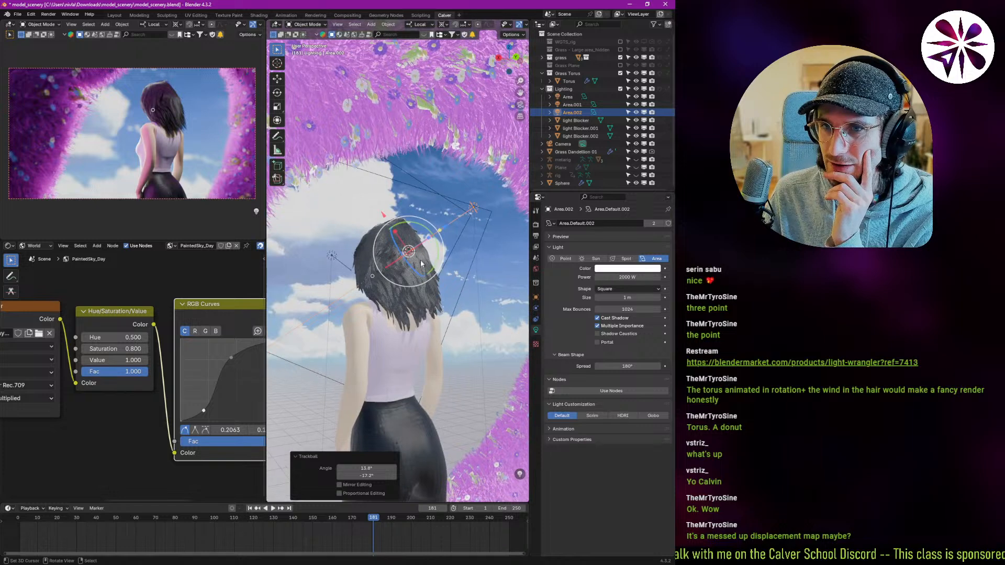
click(627, 268)
click(653, 257)
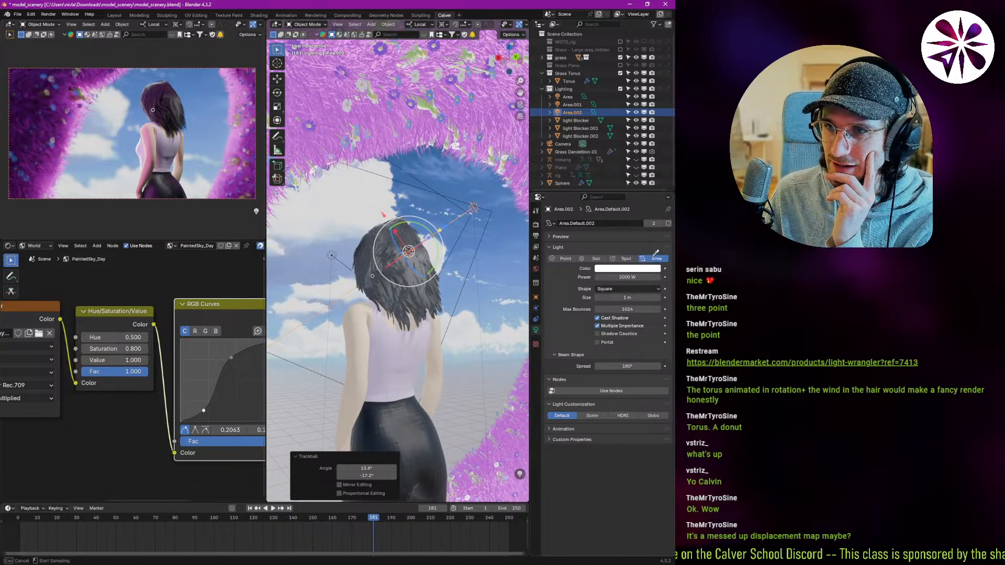
click(504, 229)
click(630, 270)
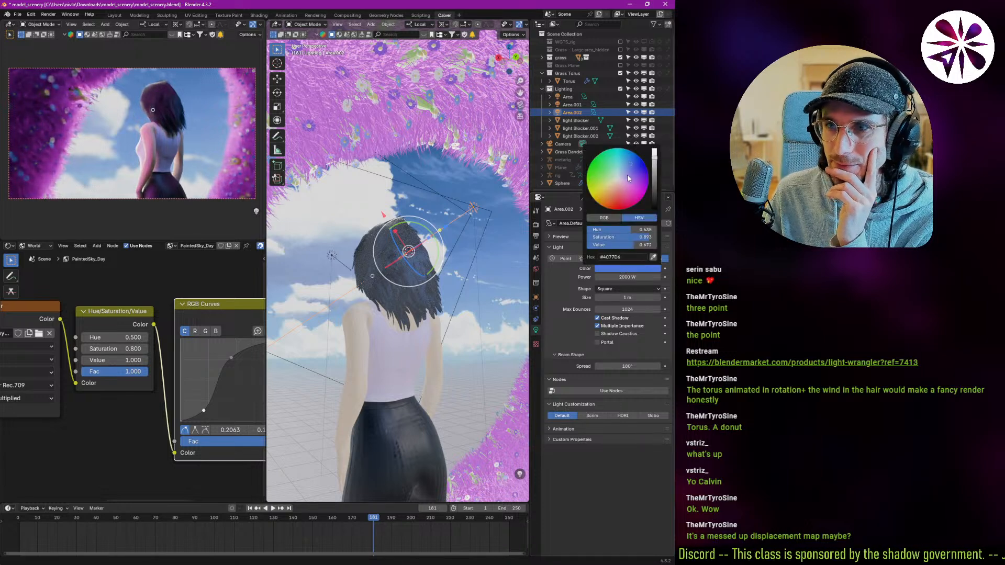
drag(655, 160, 654, 157)
drag(613, 238, 606, 240)
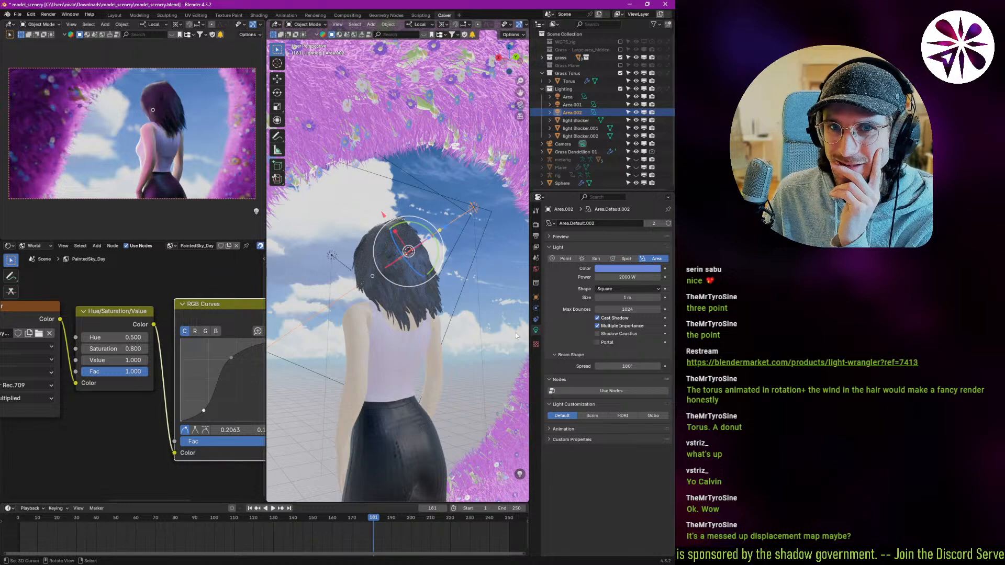
- Try 6000 W as the power of the blue area light
click(623, 277)
click(602, 277)
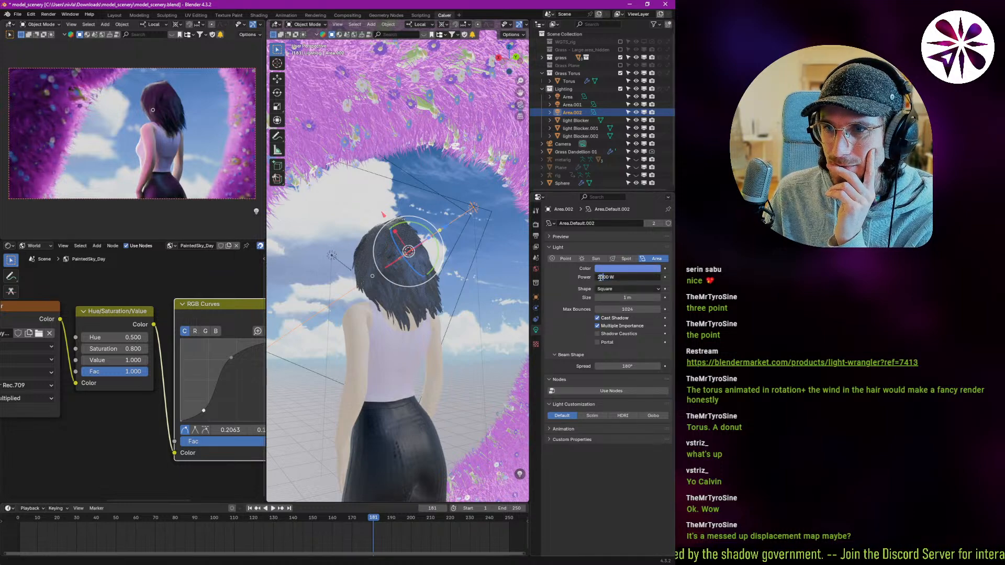
key(BackSpace)
text(6)
key(Return)
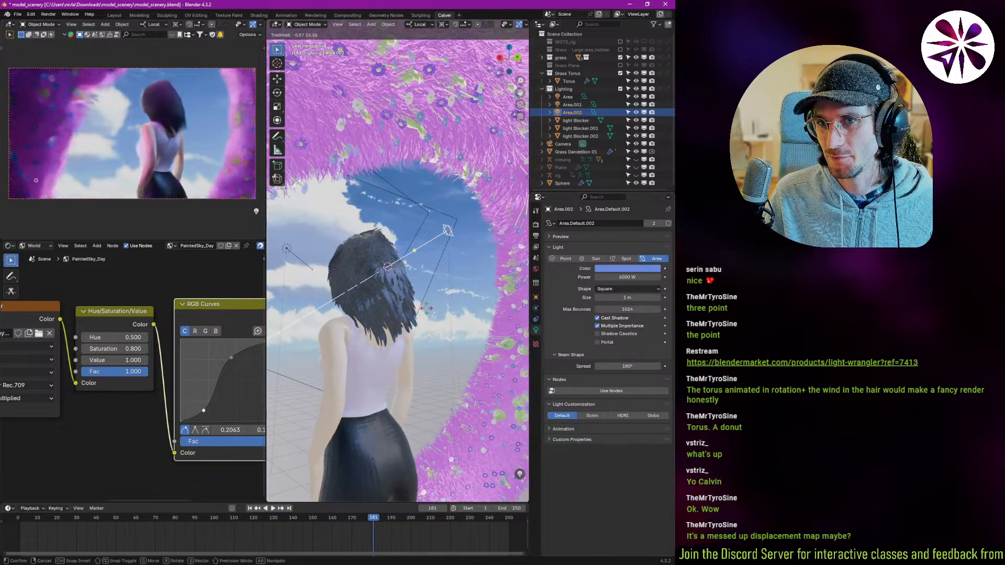
- Enlarge the blue area light to about 5.72 m and swing it around the 3D cursor with repeated trackball rotations
click(469, 249)
drag(450, 237, 471, 272)
key(r)
key(r)
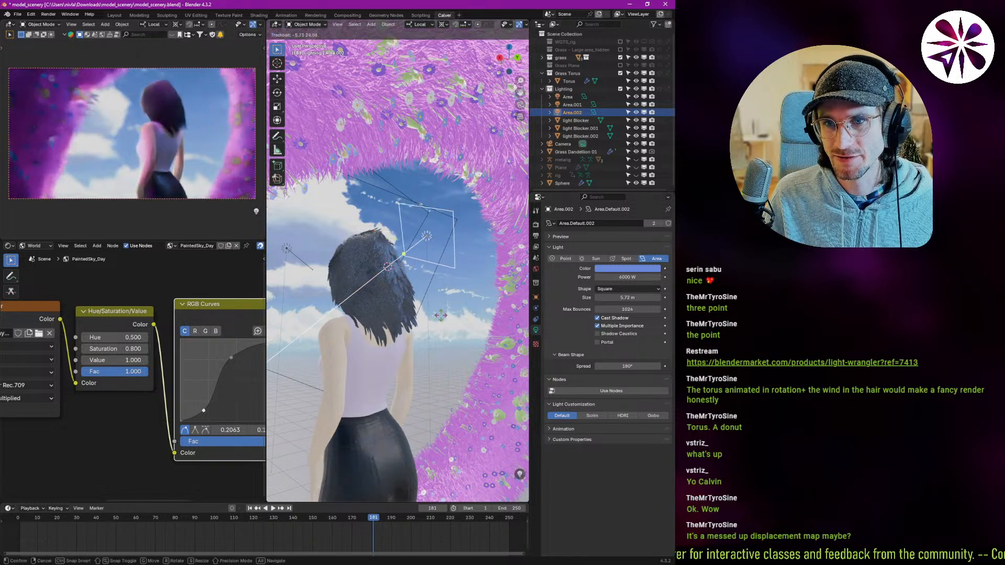
click(444, 318)
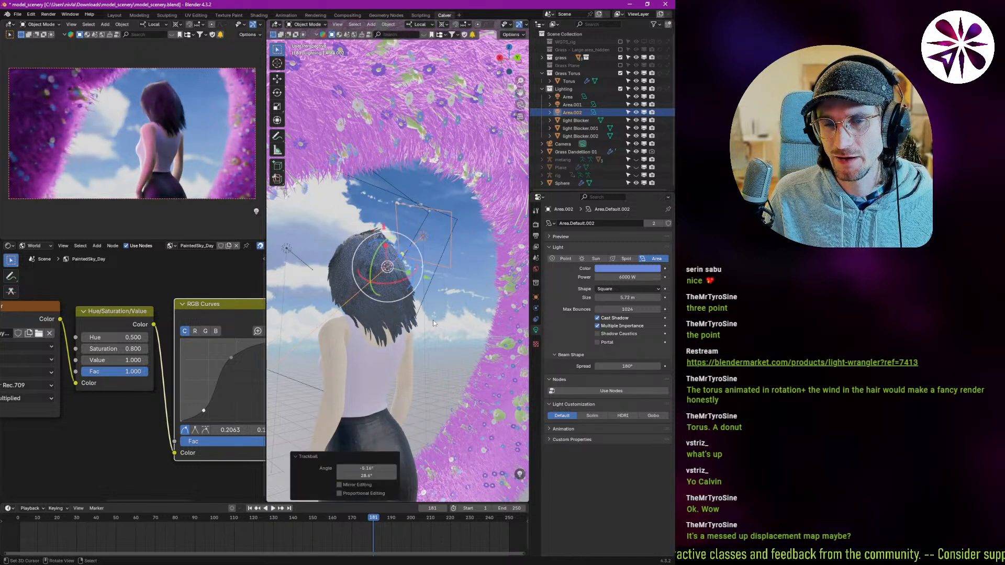
key(r)
key(r)
click(438, 306)
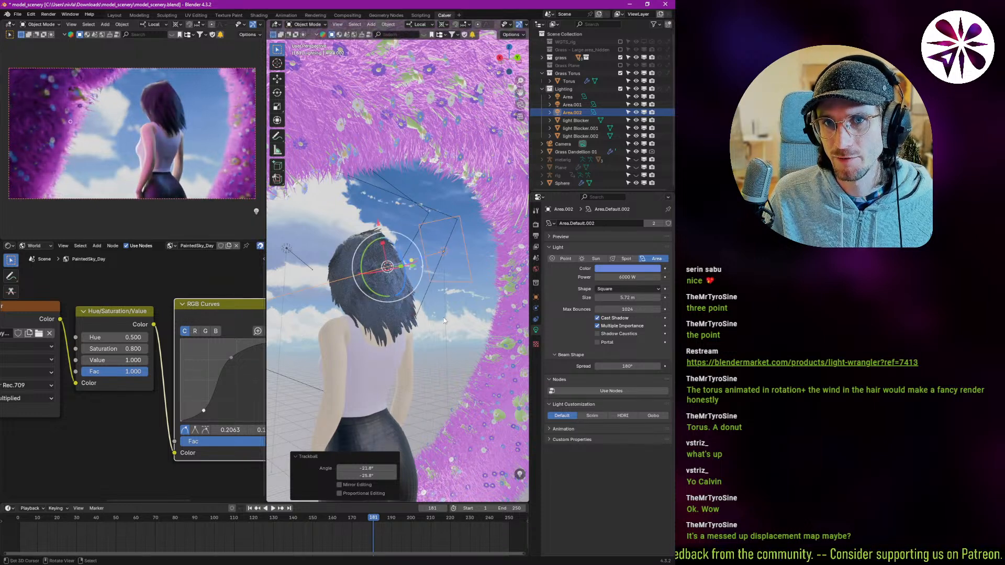
- Set the power of the blue area light to 8000 W
click(612, 277)
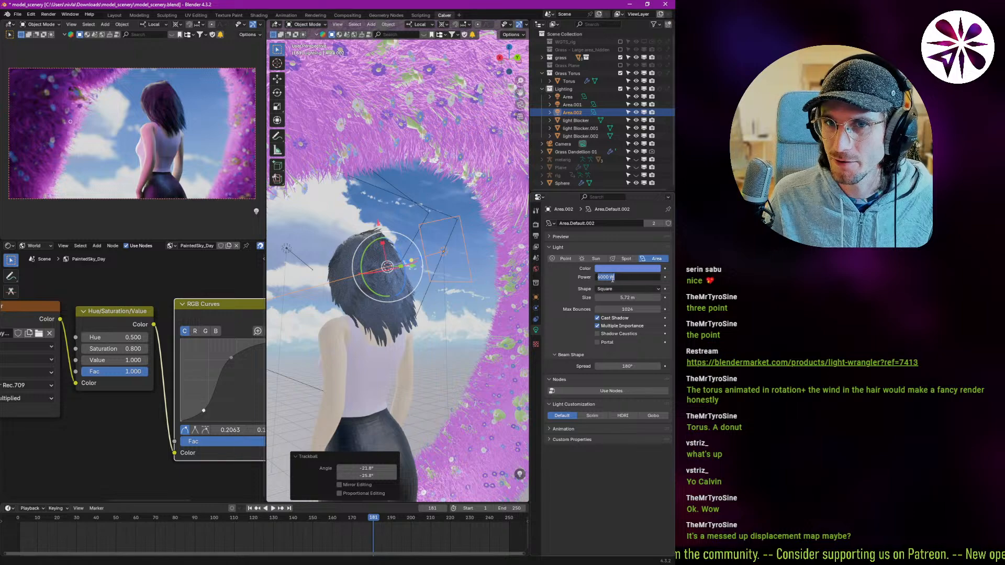
key(Home)
key(Delete)
text(8)
key(Return)
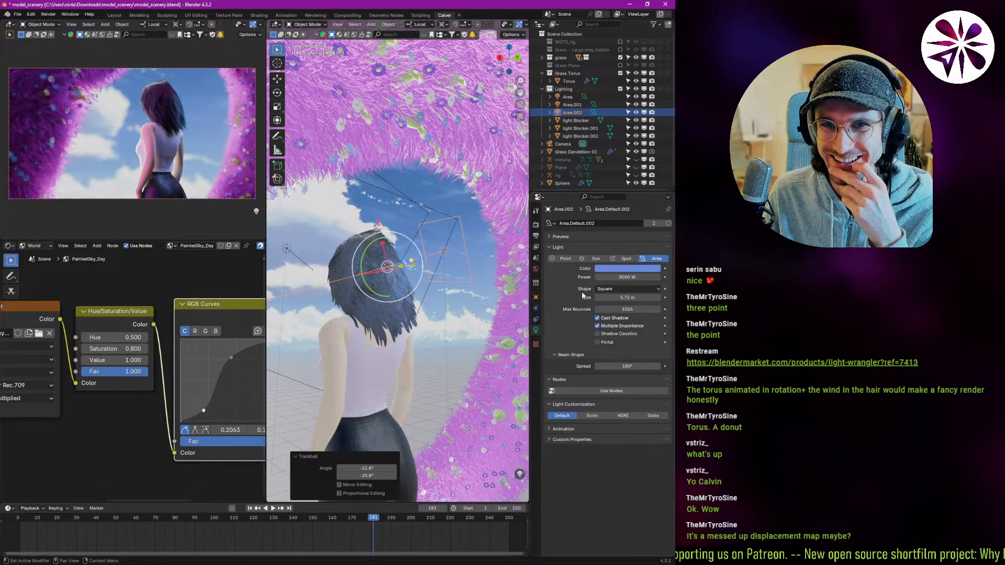
- Try beam spreads of 90° and 120° for the blue area light
click(629, 366)
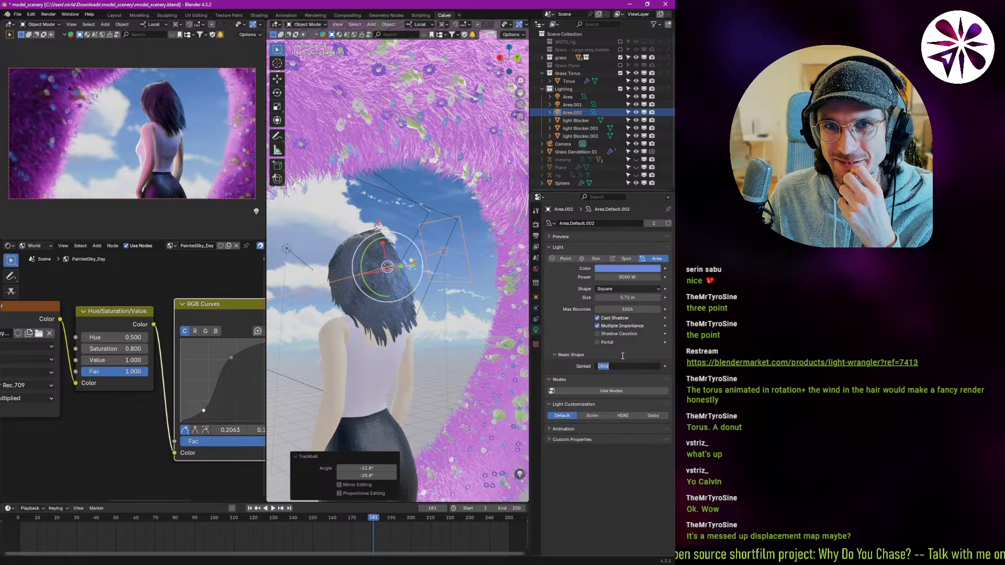
text(9)
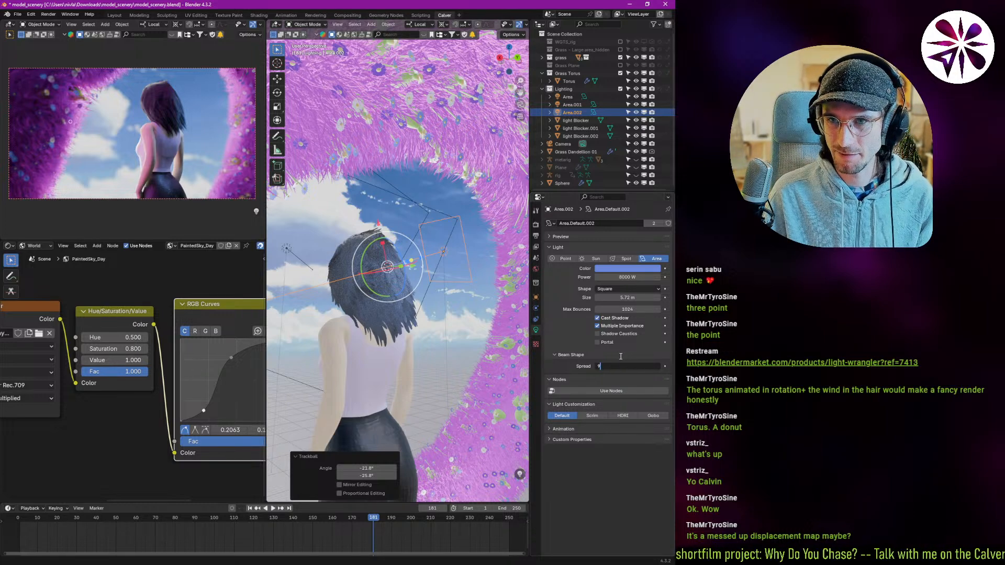
text(0)
key(Return)
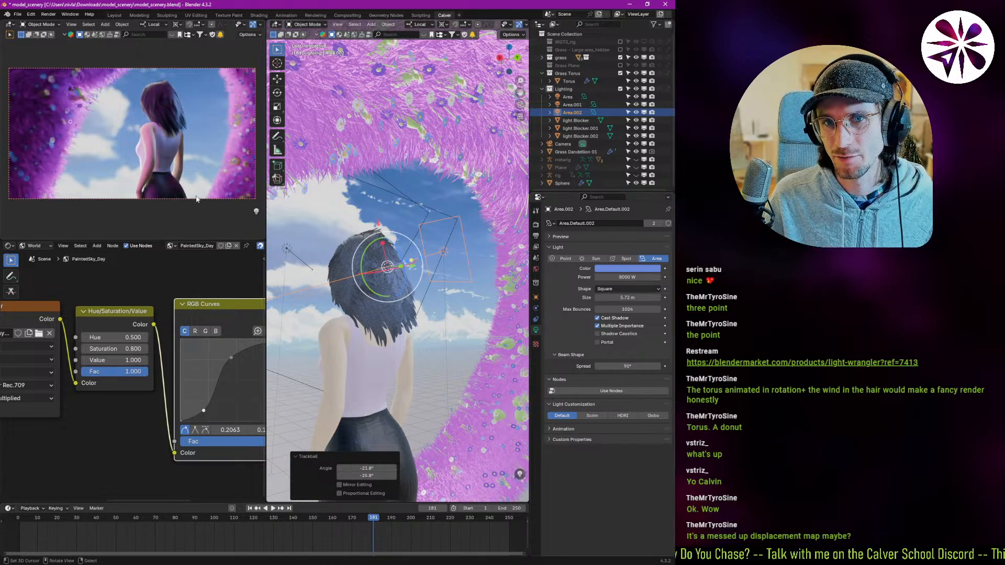
click(628, 367)
text(120)
key(Return)
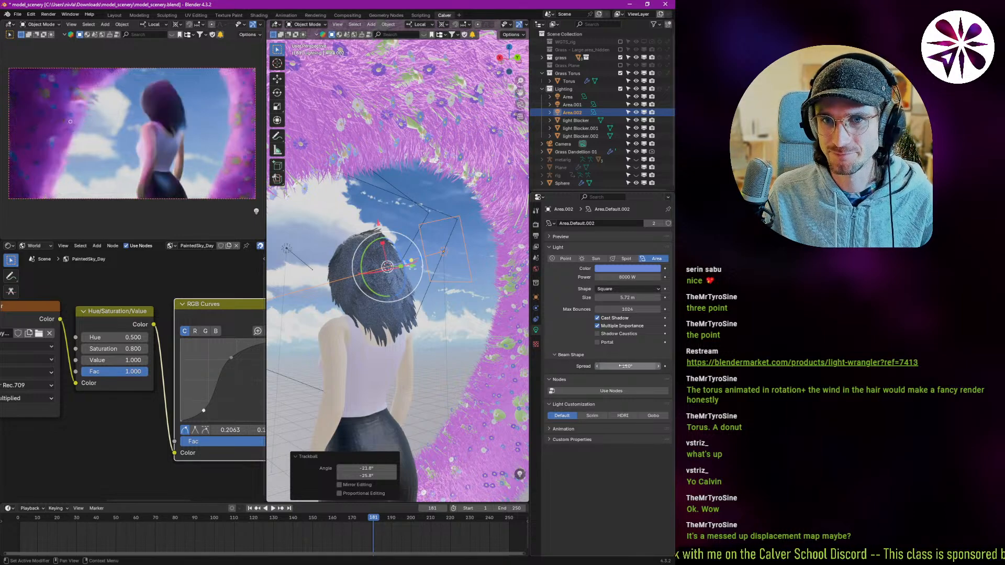
- Fine-tune the blue area light's angle around the 3D cursor with two small trackball rotations
key(r)
key(r)
click(433, 298)
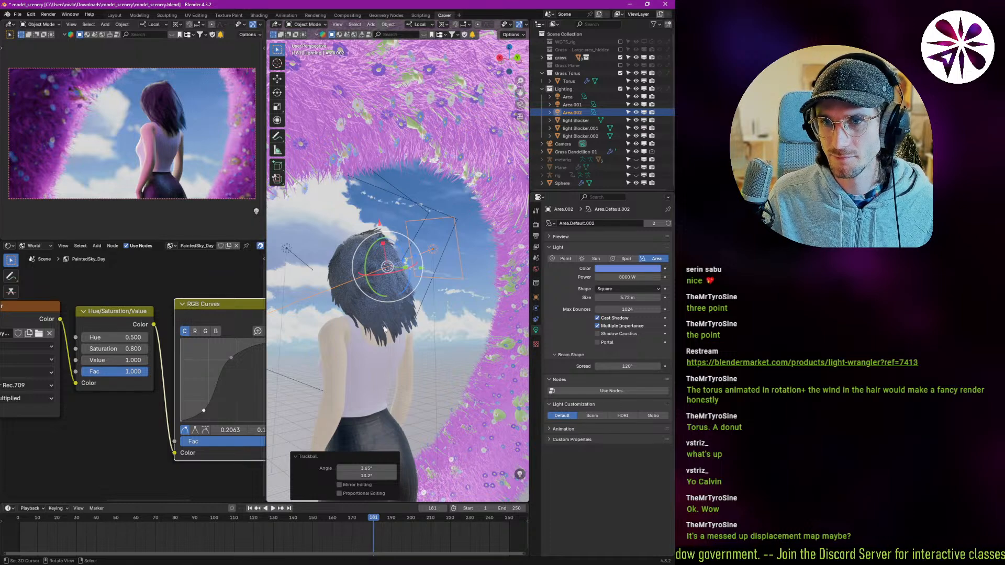
key(r)
key(r)
click(396, 343)
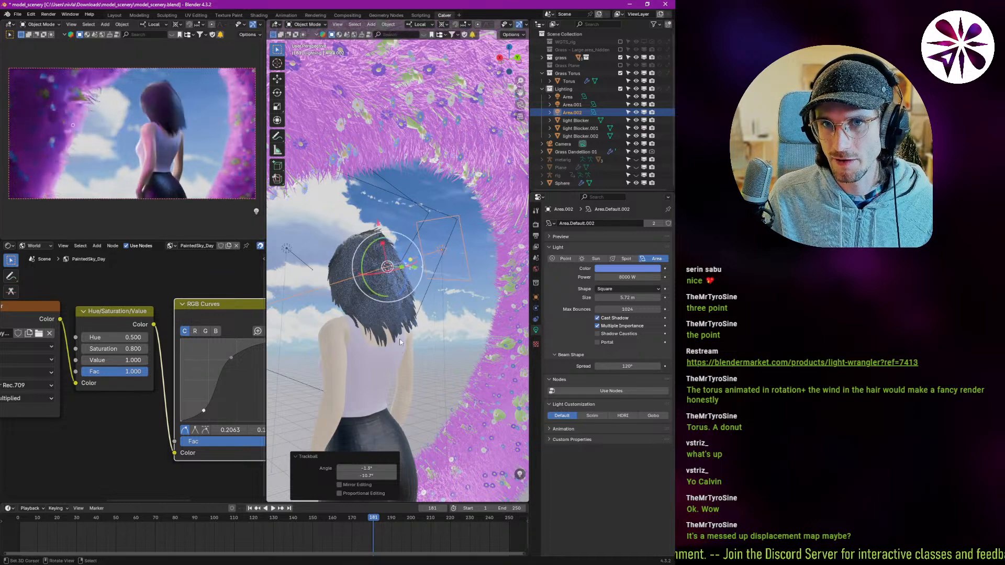
- Move the blue area light about 3 m along its local Z axis and nudge its angle about 4° with a trackball rotation
middle_drag(396, 342, 383, 325)
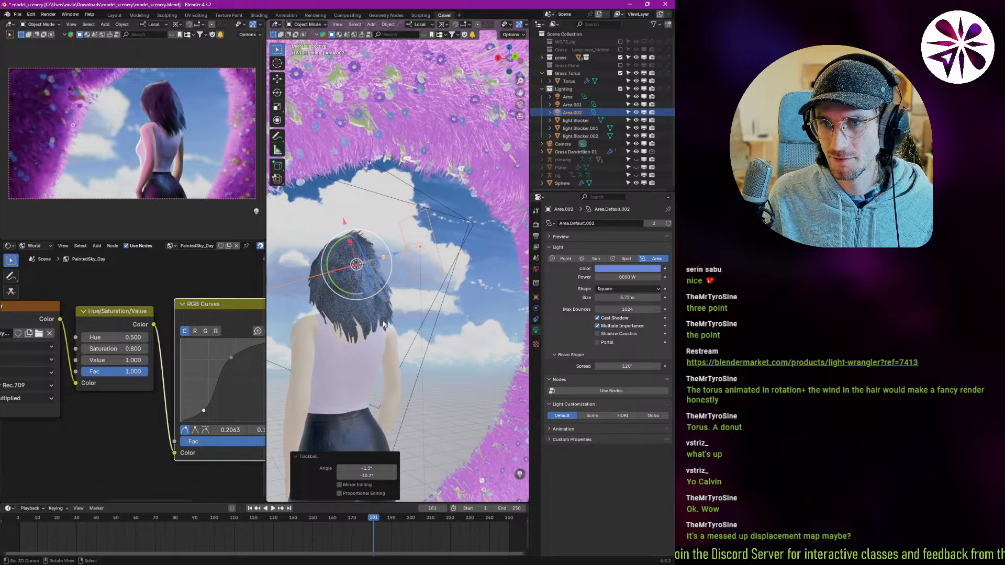
key(g)
key(z)
key(z)
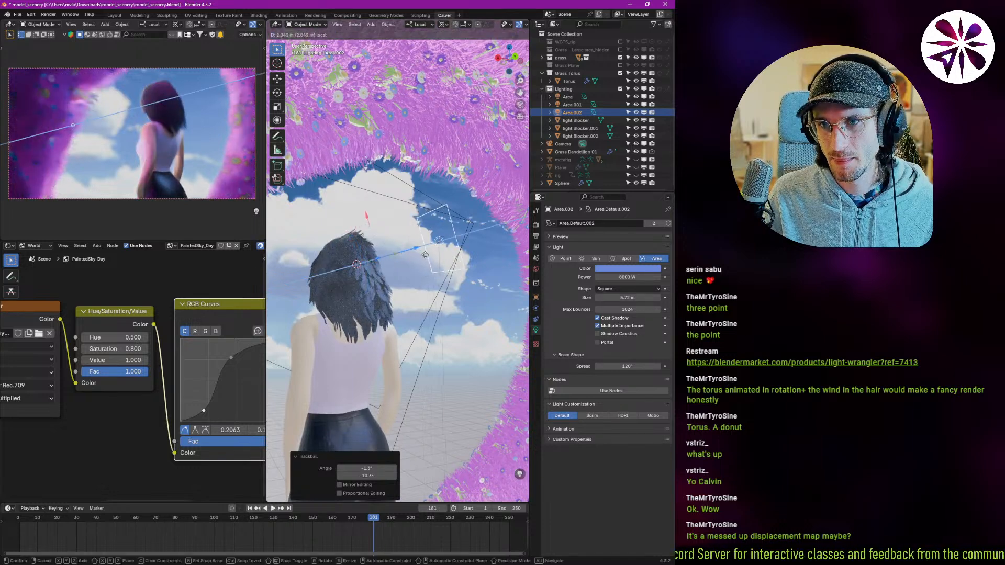
click(428, 250)
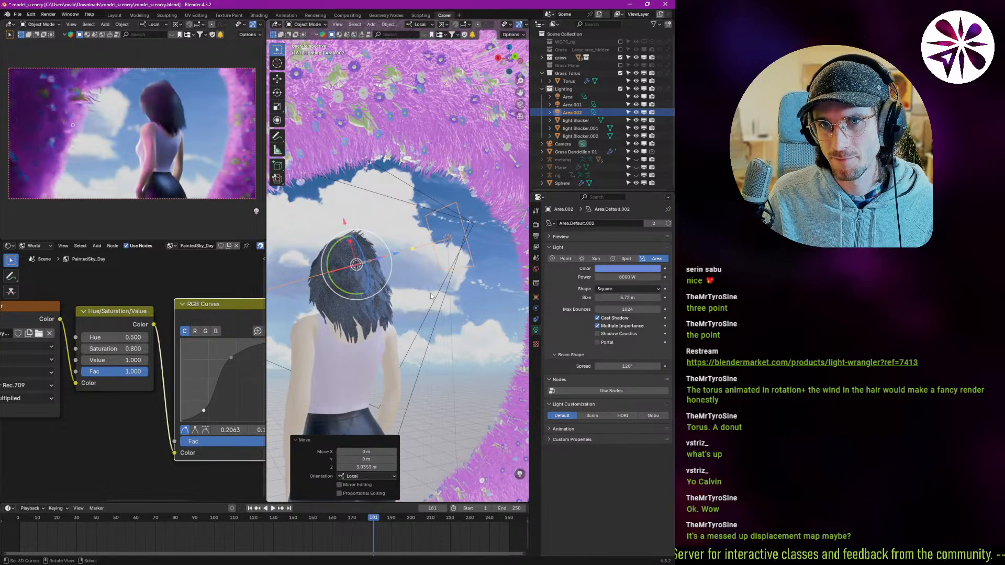
key(r)
key(r)
click(448, 319)
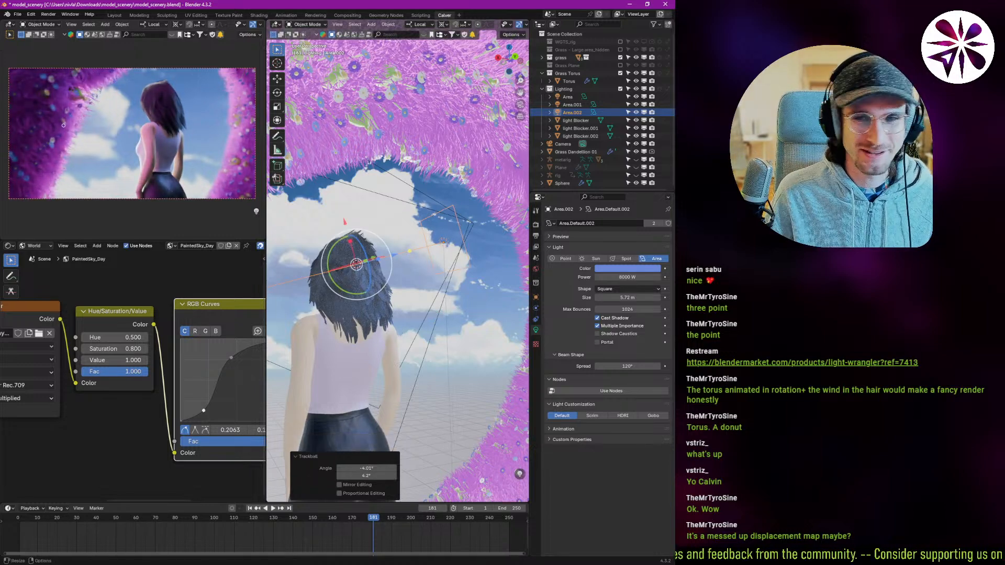
- Switch to Discord, start sharing Screen 2 in the Live Stream channel, and return to Blender
key(alt+Tab)
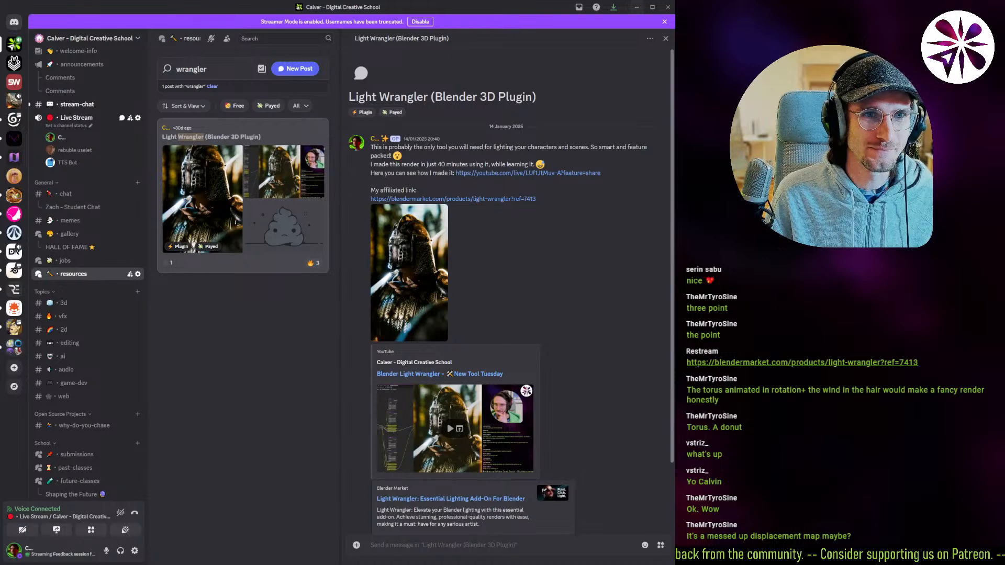
click(57, 530)
click(338, 278)
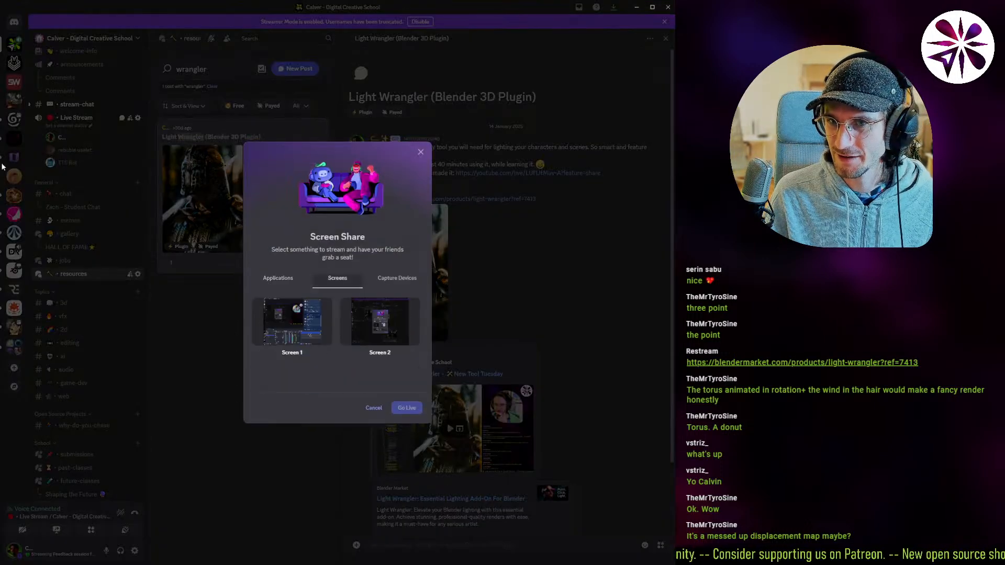
click(380, 322)
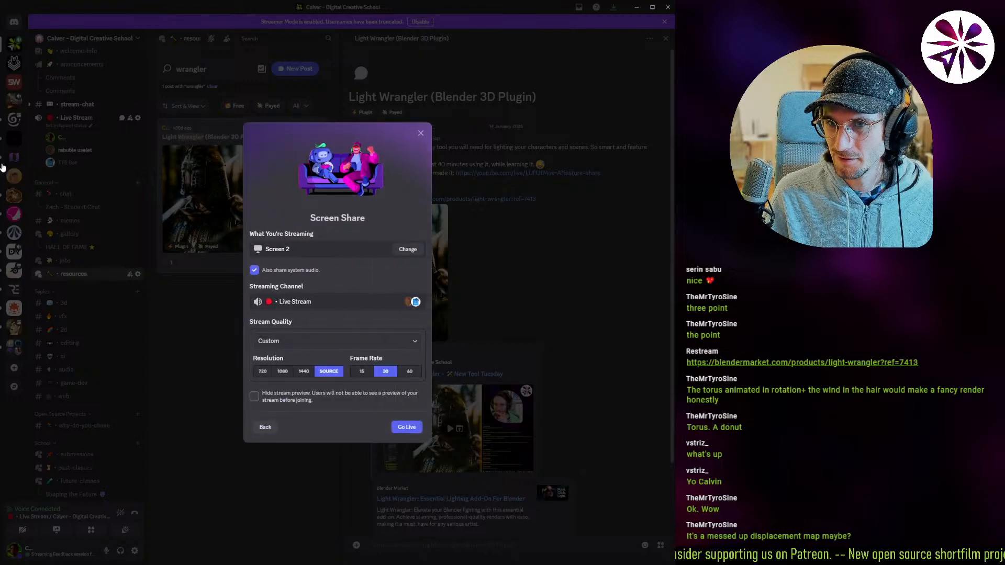
click(407, 427)
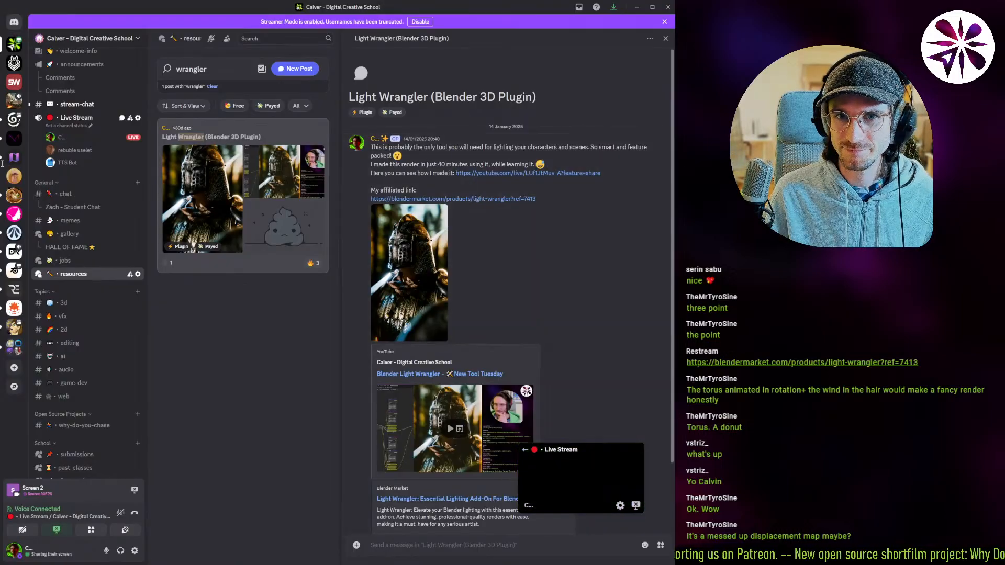
click(637, 7)
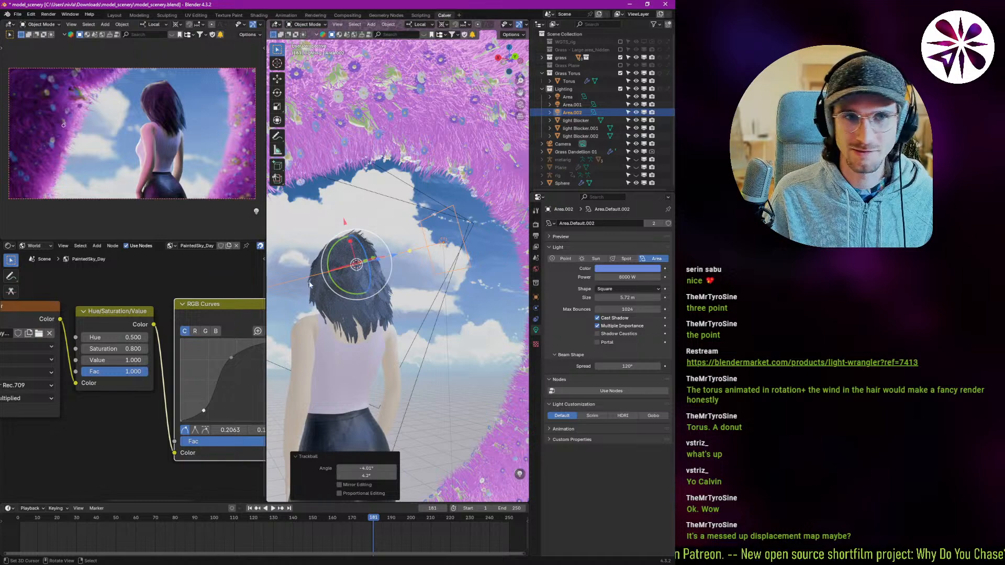
- Shift the blue area light about 0.48 m along its local Z axis, and try sizes of about 8.19 m and 3.64 m
middle_drag(351, 331, 367, 353)
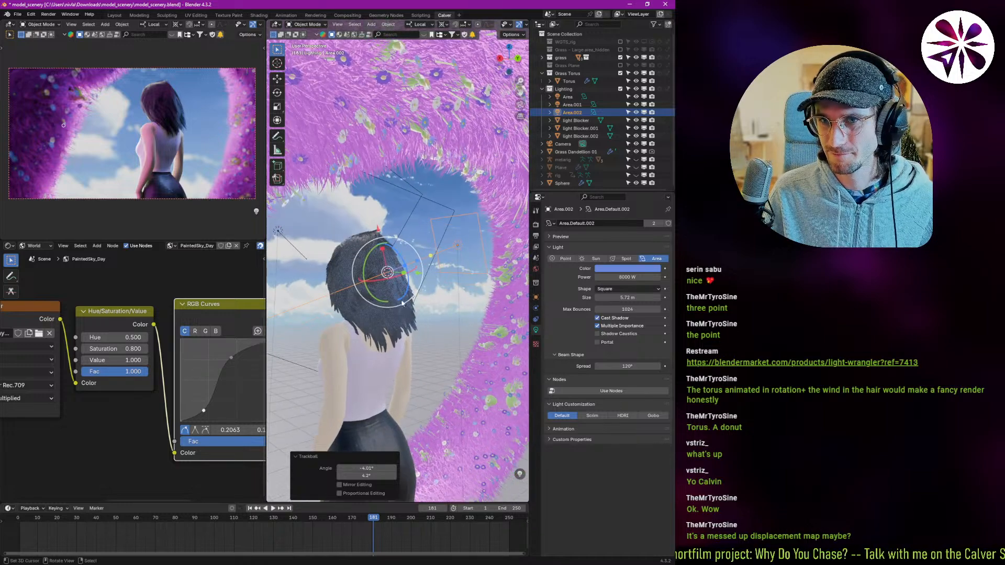
drag(418, 262, 422, 260)
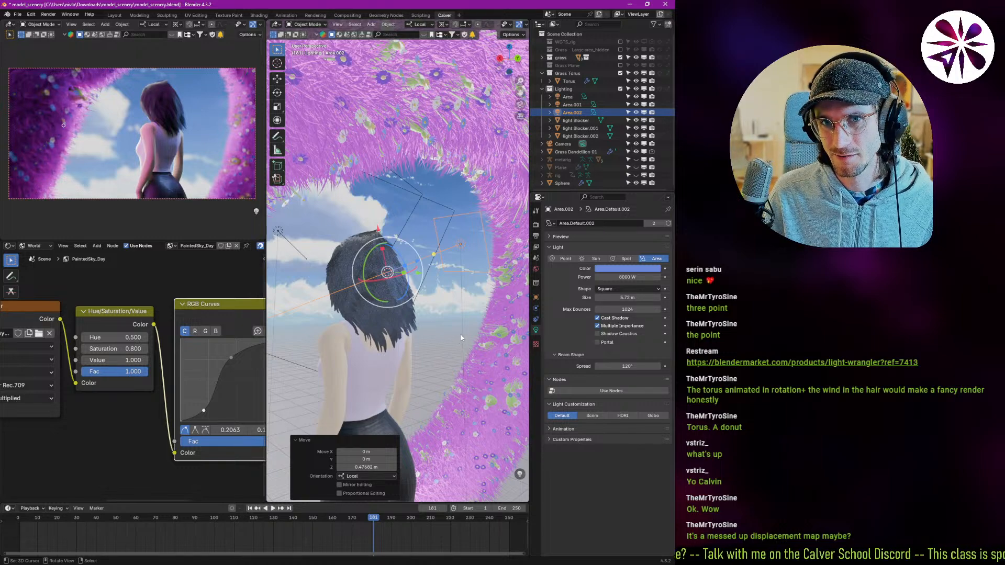
drag(492, 283, 498, 298)
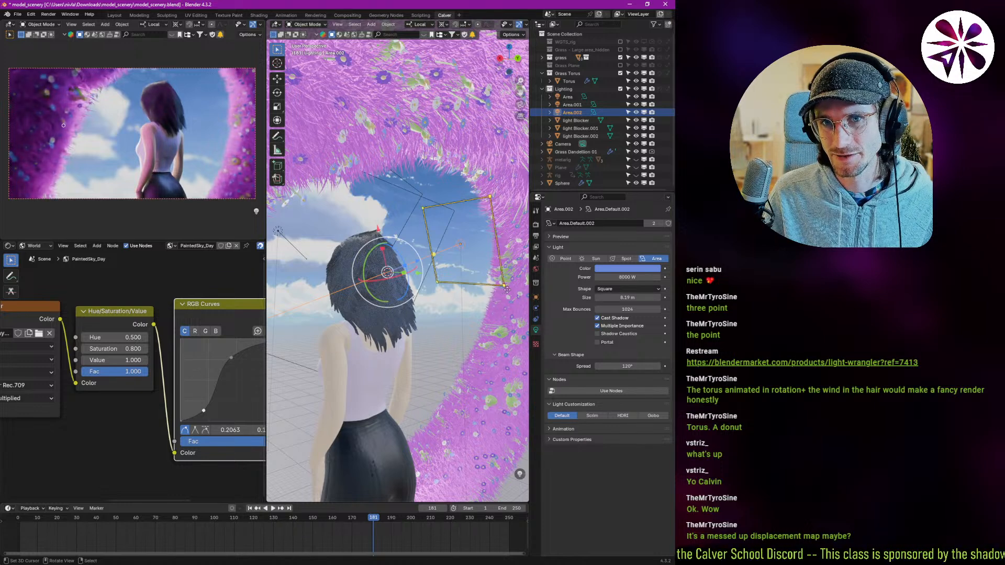
drag(497, 285, 476, 258)
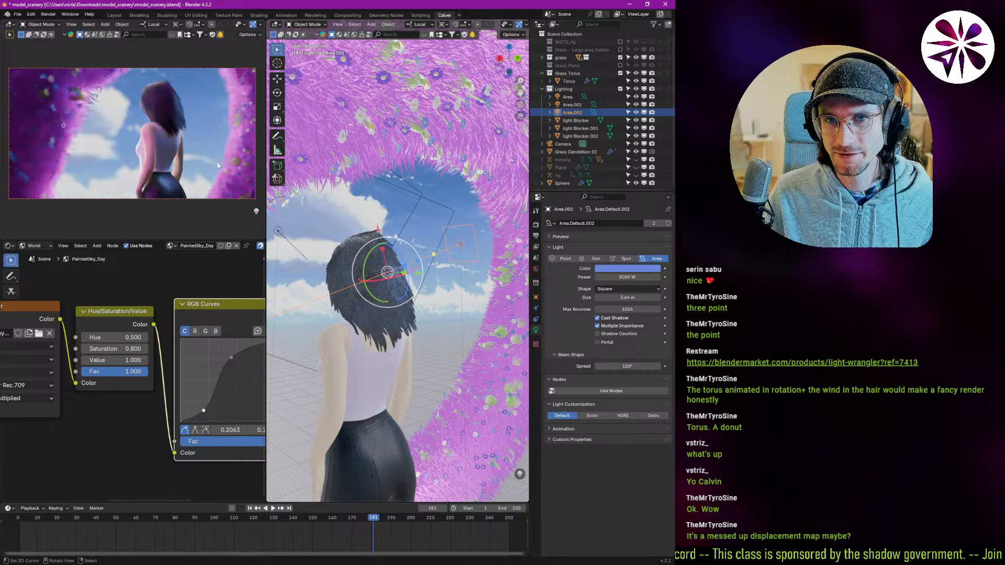
- Try a size of about 8.64 m for the blue area light while checking the hair, and shrink it to about 1.5 m
middle_drag(229, 180, 195, 52)
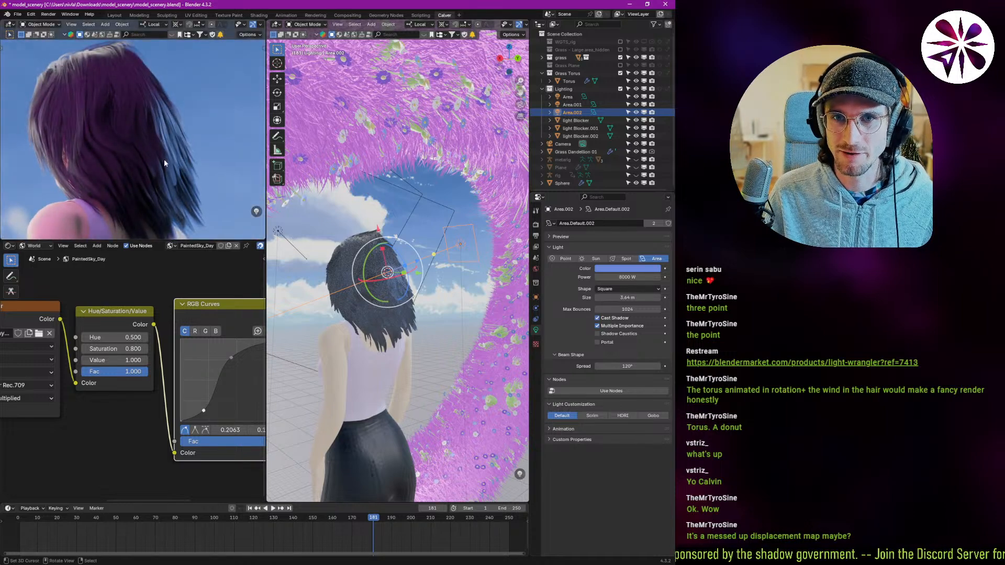
drag(477, 260, 499, 294)
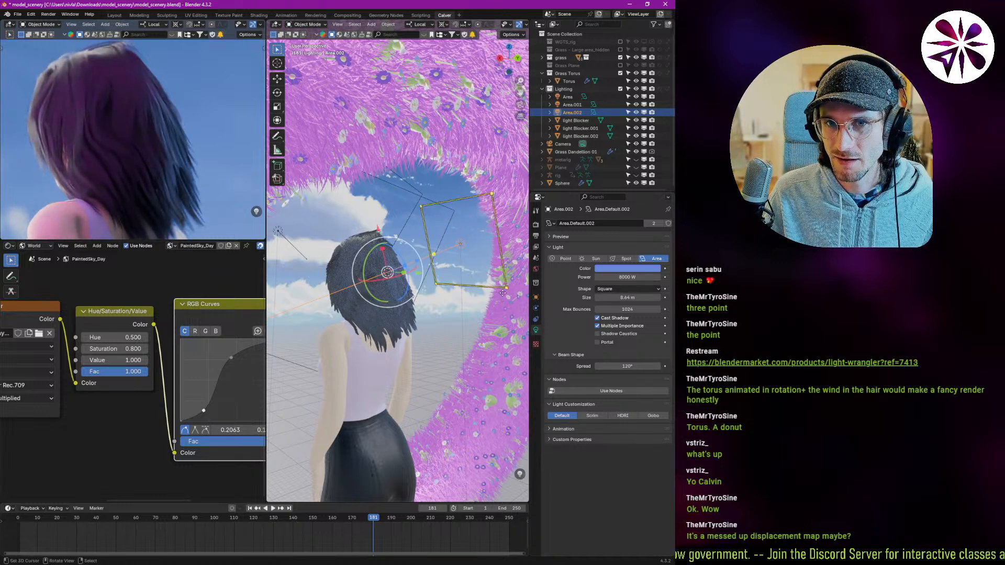
drag(506, 290, 475, 262)
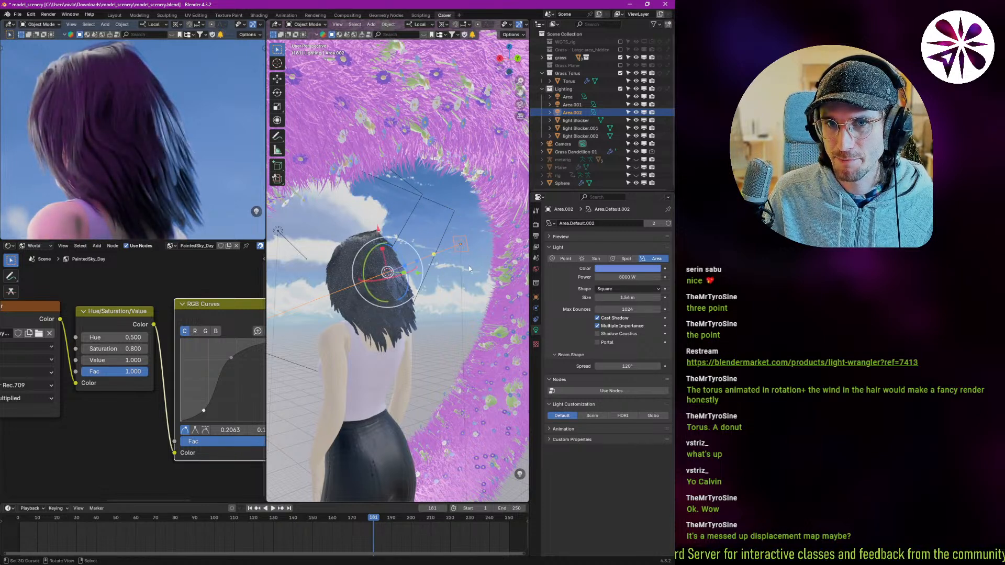
key(KP_0)
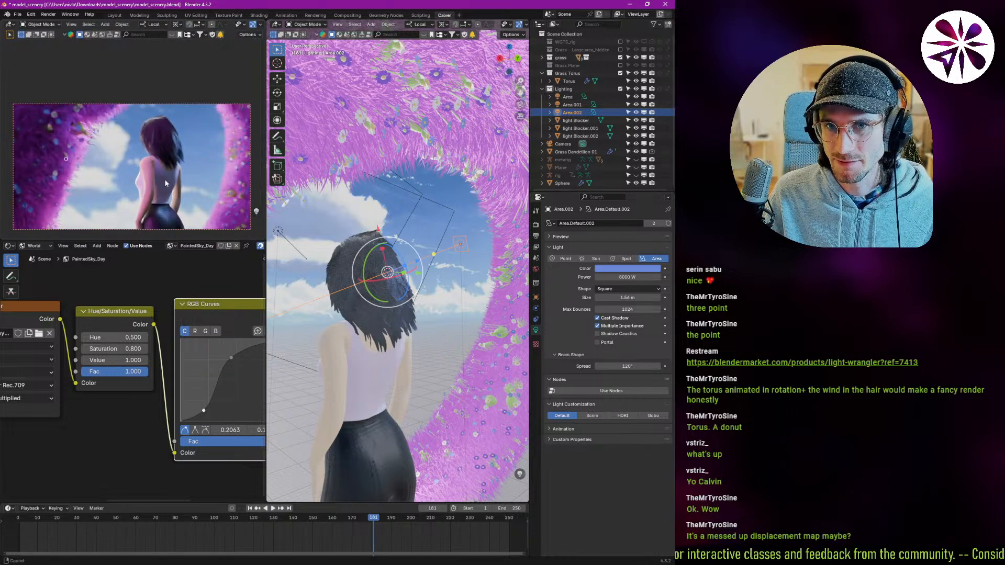
scroll(167, 187, up, 2)
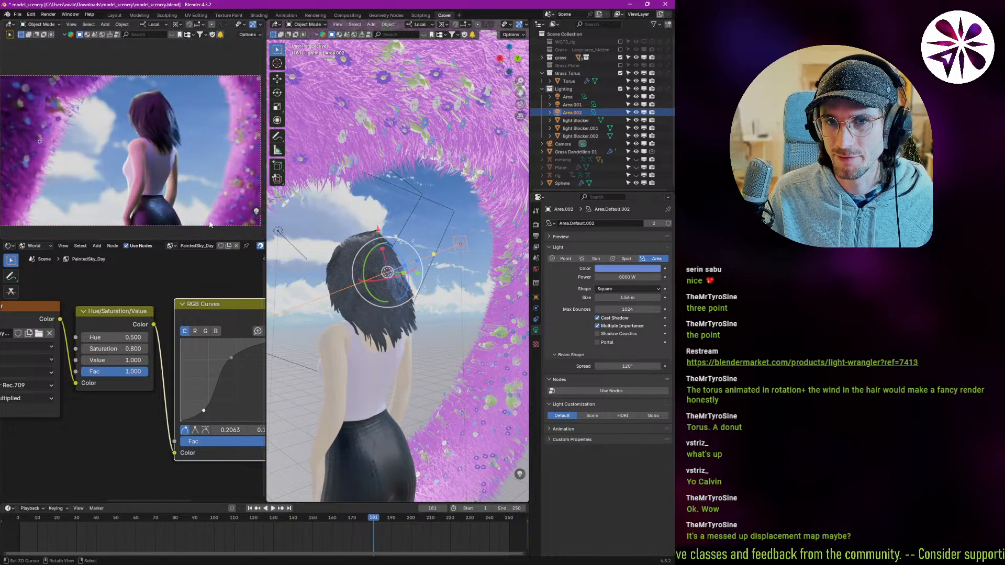
scroll(160, 115, up, 2)
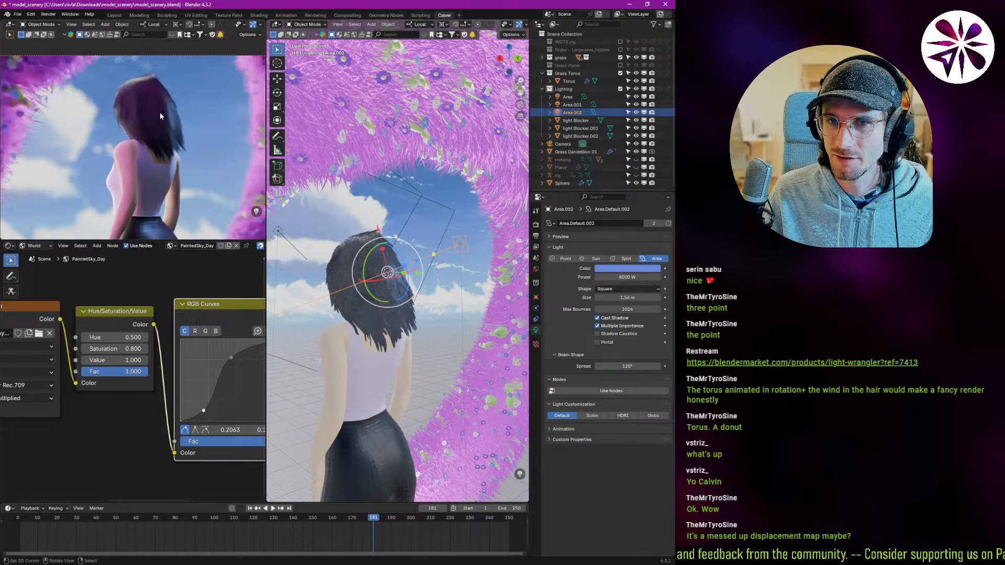
- Set the beam spread of the blue area light to 70°
click(627, 366)
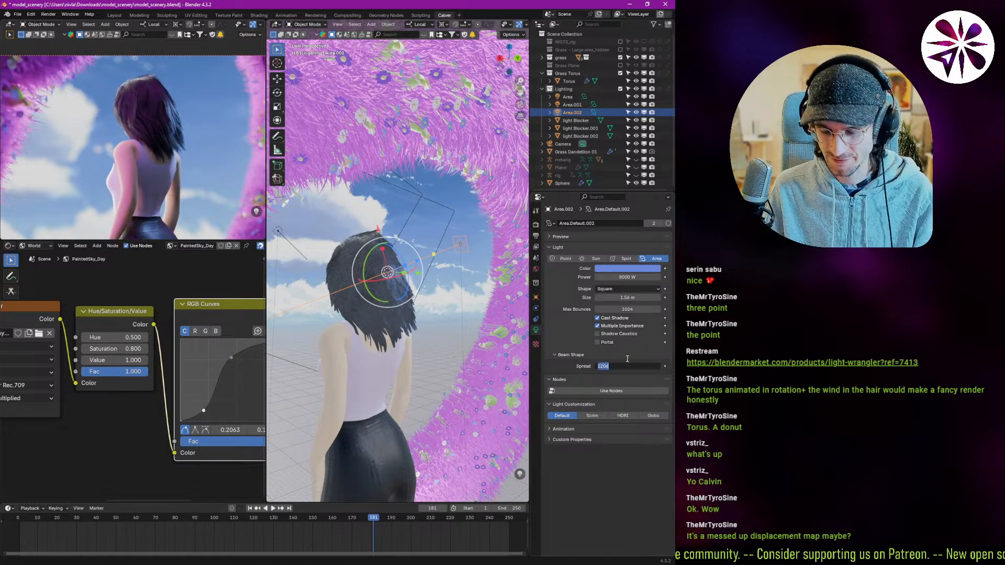
text(70)
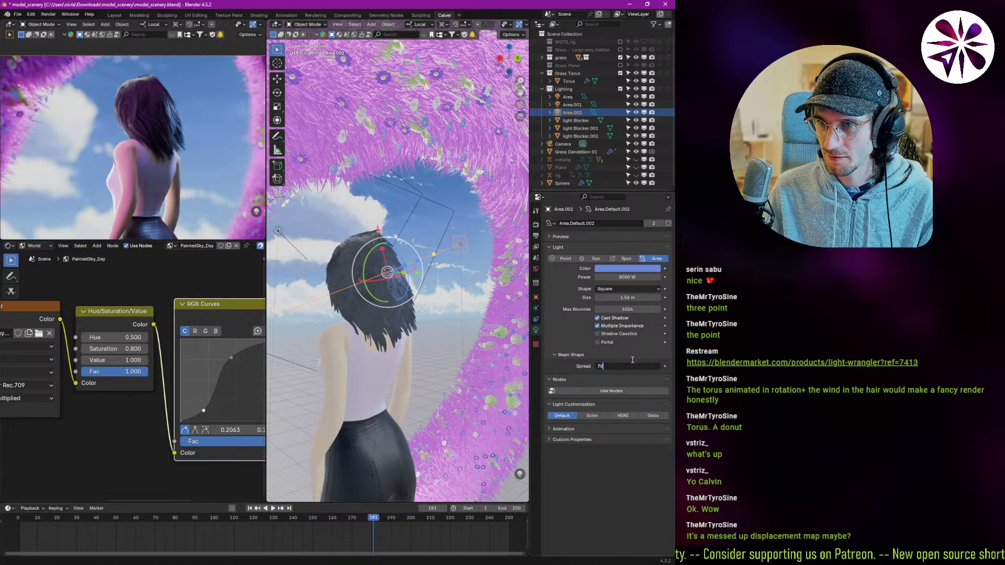
key(Return)
key(g)
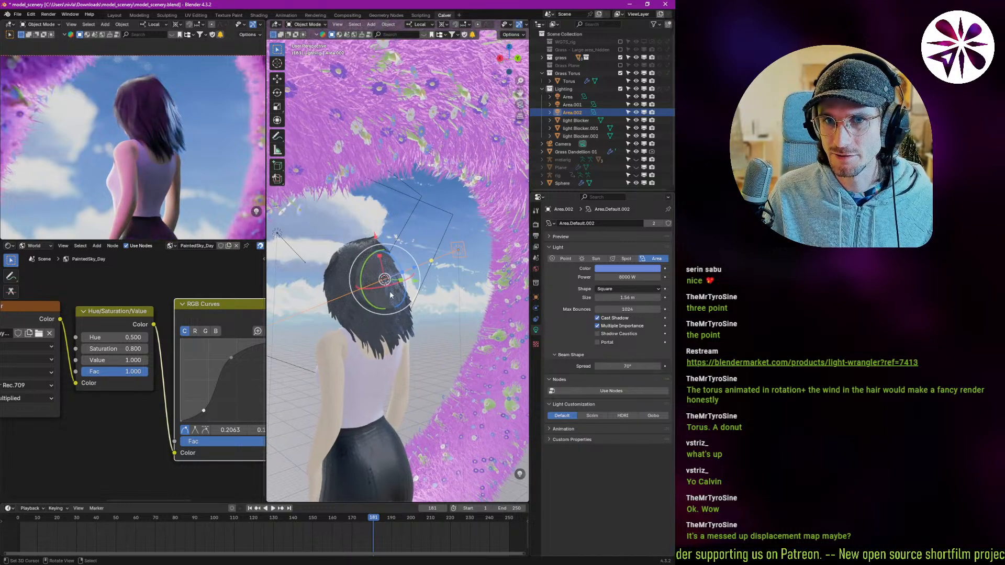
- Raise the blue area light about 0.35 m along global Z and rotate it freely by about 6°
key(z)
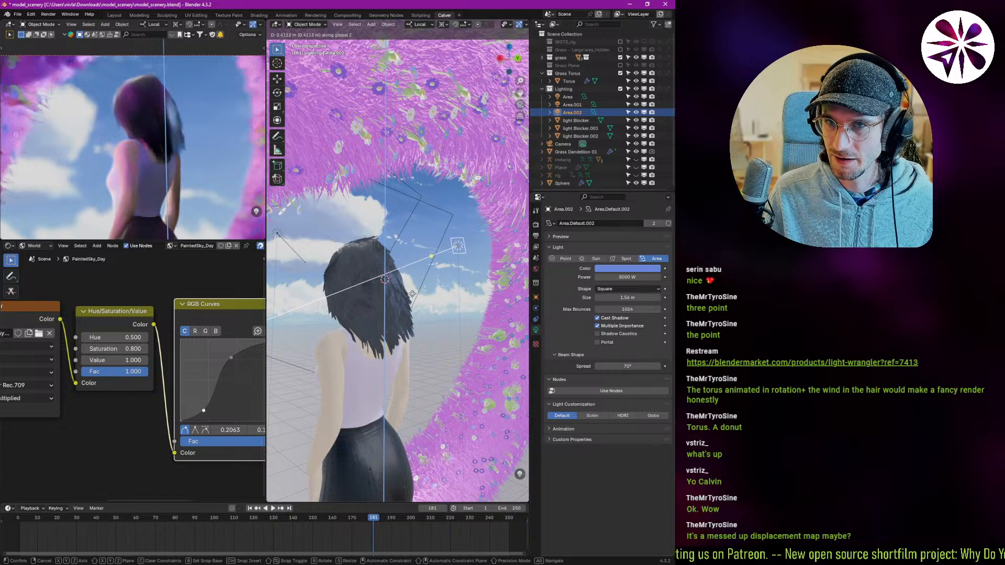
click(419, 298)
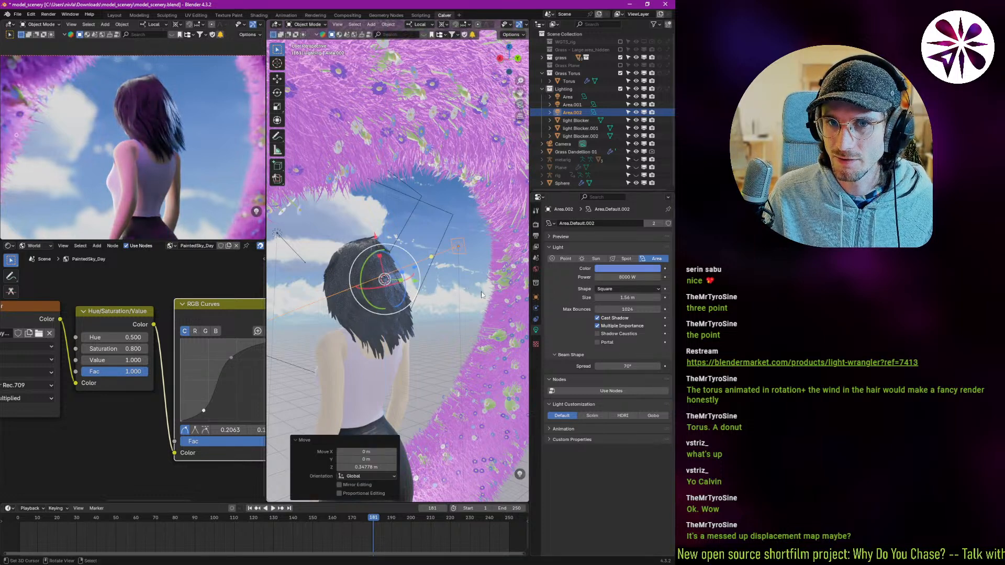
key(r)
key(r)
click(481, 308)
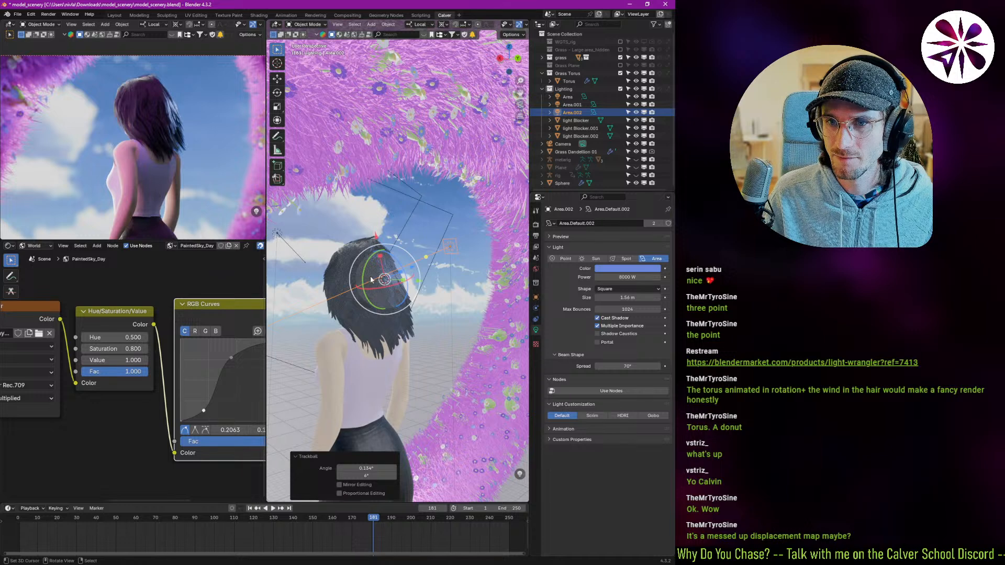
- Try rotating the blue area light about 17.3° around its local Y axis
key(r)
key(y)
key(y)
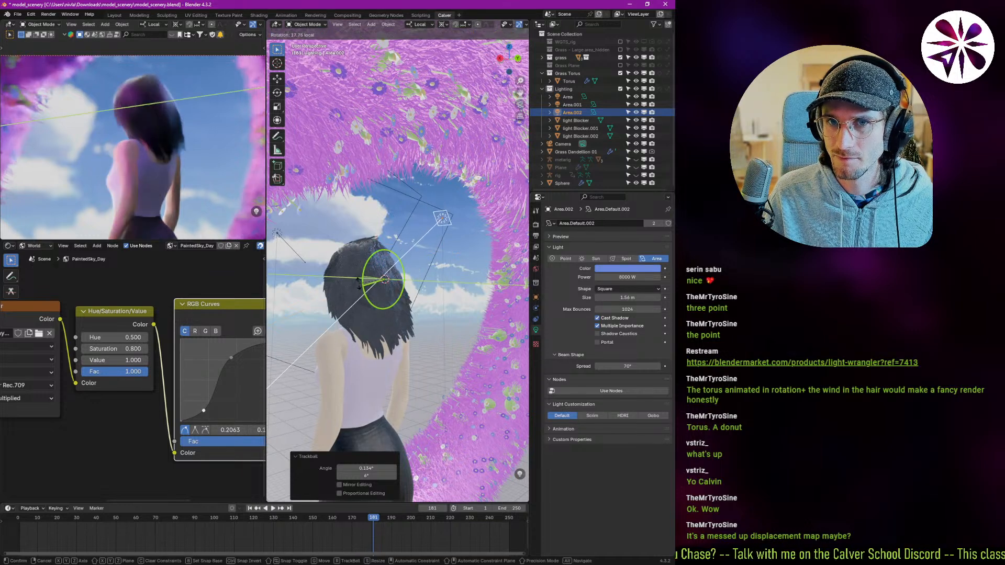
click(353, 286)
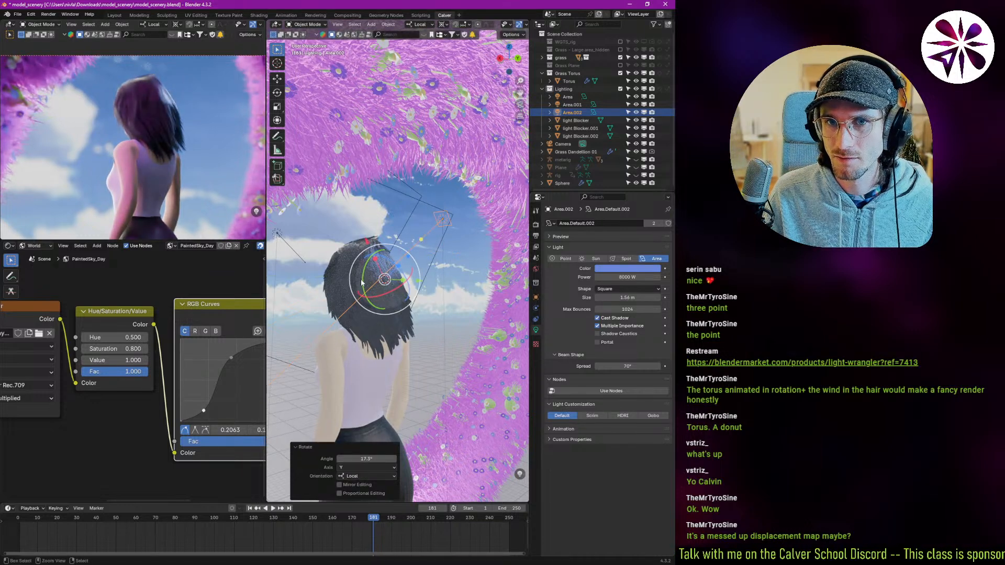
key(ctrl+z)
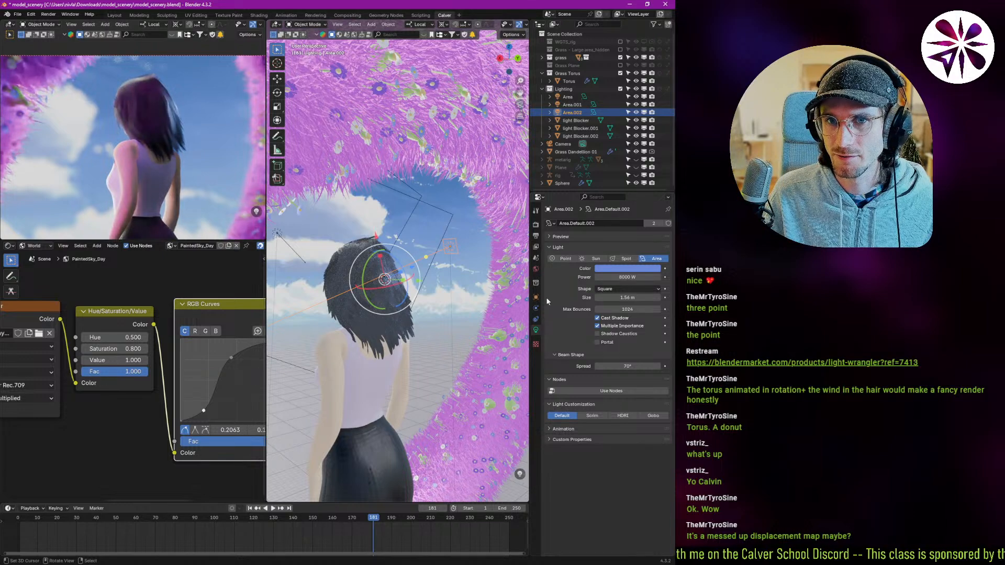
- Set the power of the blue area light to 4000 W
double_click(615, 278)
key(Delete)
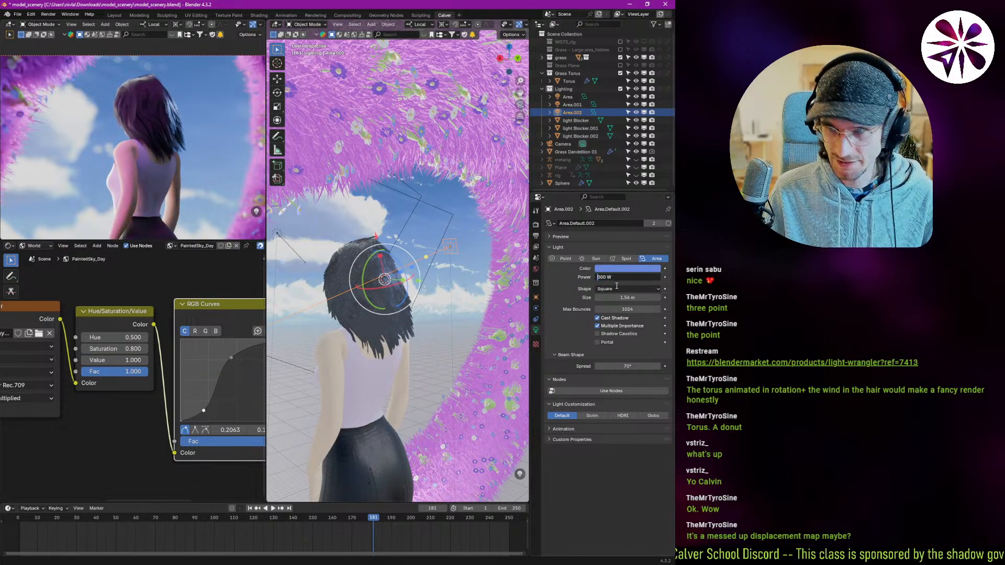
text(4)
key(Return)
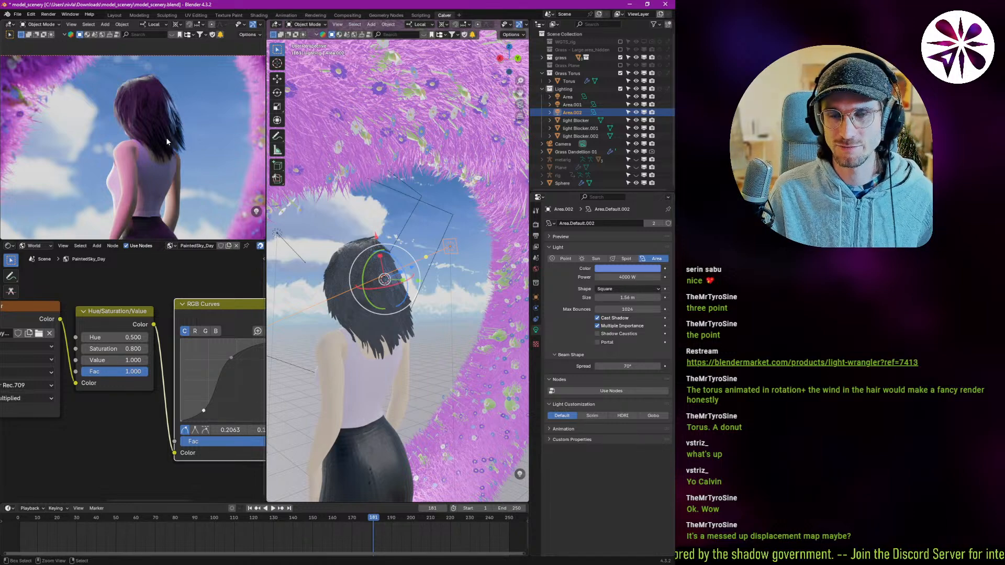
scroll(168, 138, down, 3)
scroll(157, 125, up, 4)
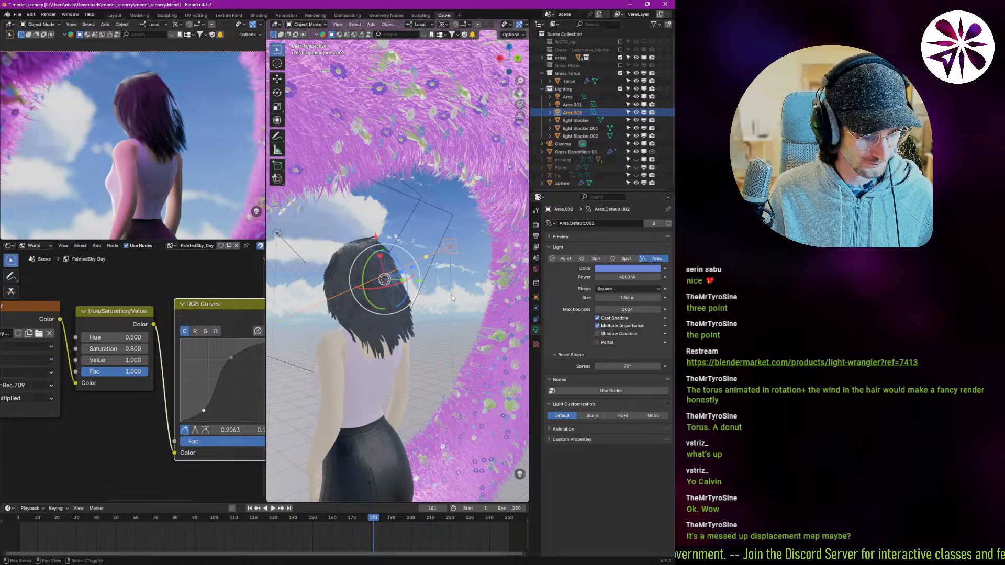
- Duplicate the blue area light in place and enlarge the copy to a size of about 7.62 m
key(shift+d)
key(Escape)
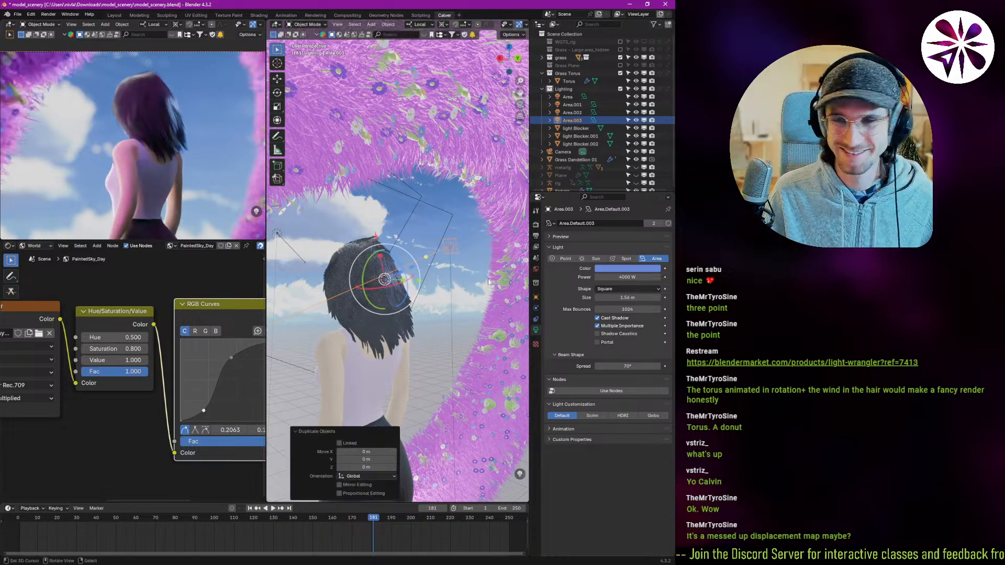
drag(459, 256, 475, 290)
key(g)
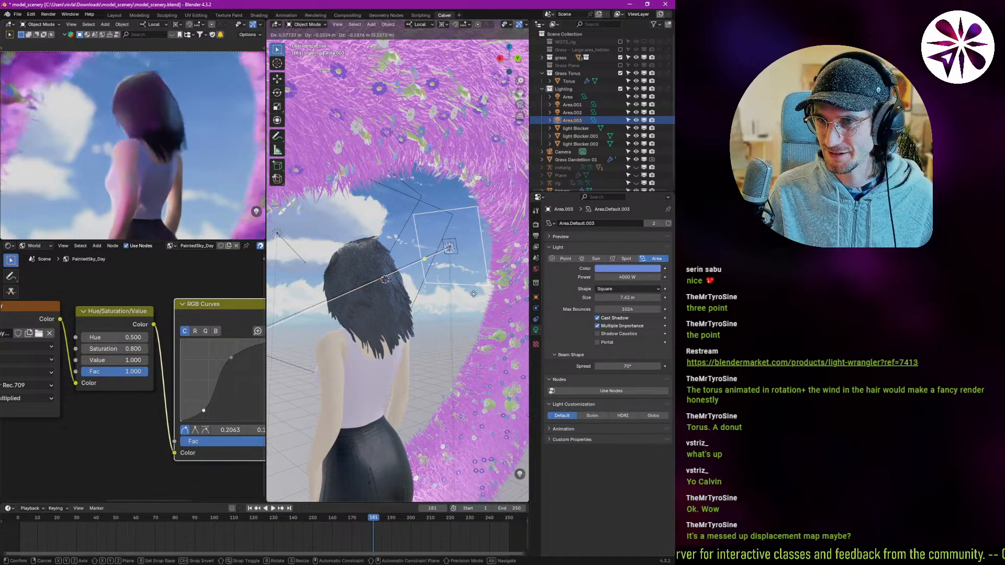
key(Escape)
- Set the duplicated area light's beam spread to 180° and its power to 8000 W
click(621, 366)
text(180)
key(Return)
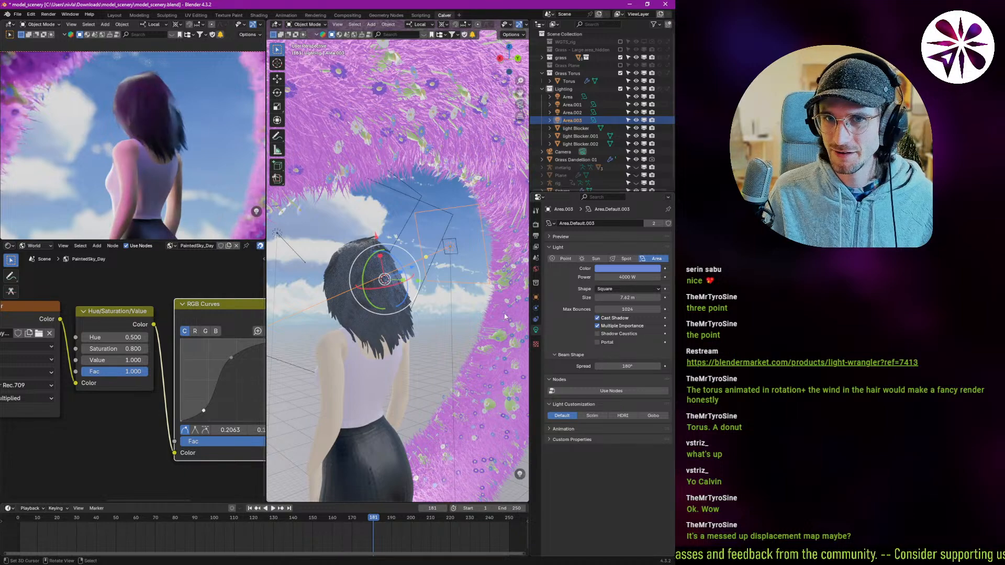
middle_drag(172, 193, 168, 195)
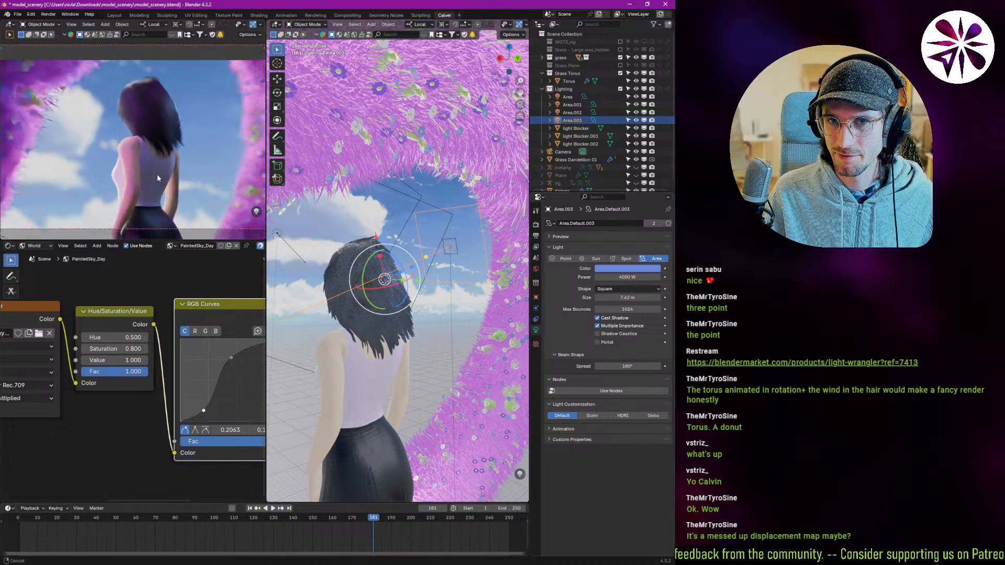
click(602, 277)
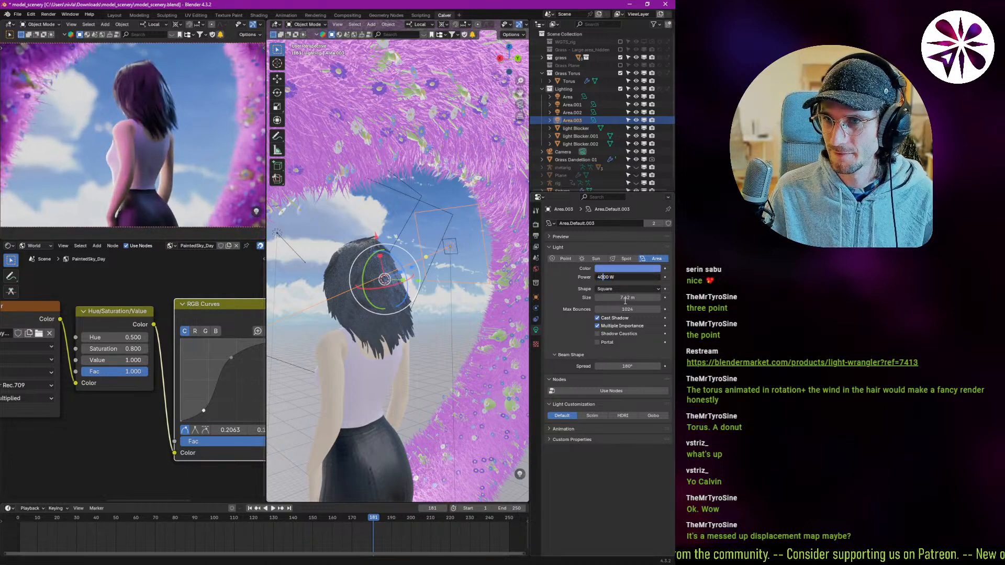
key(BackSpace)
text(8)
key(Return)
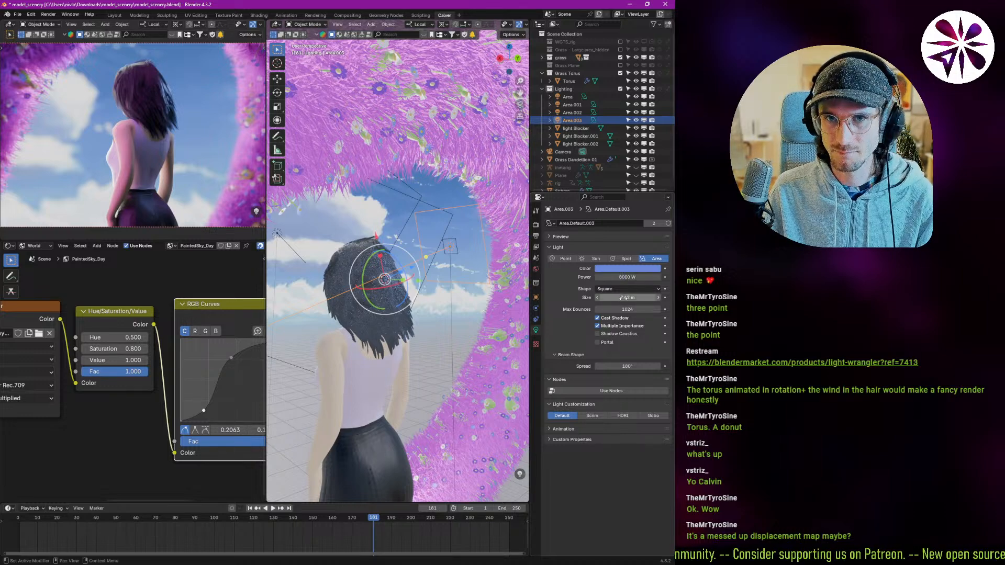
- Shift the duplicated area light about -1.49 m along its local X axis
middle_drag(383, 283, 369, 271)
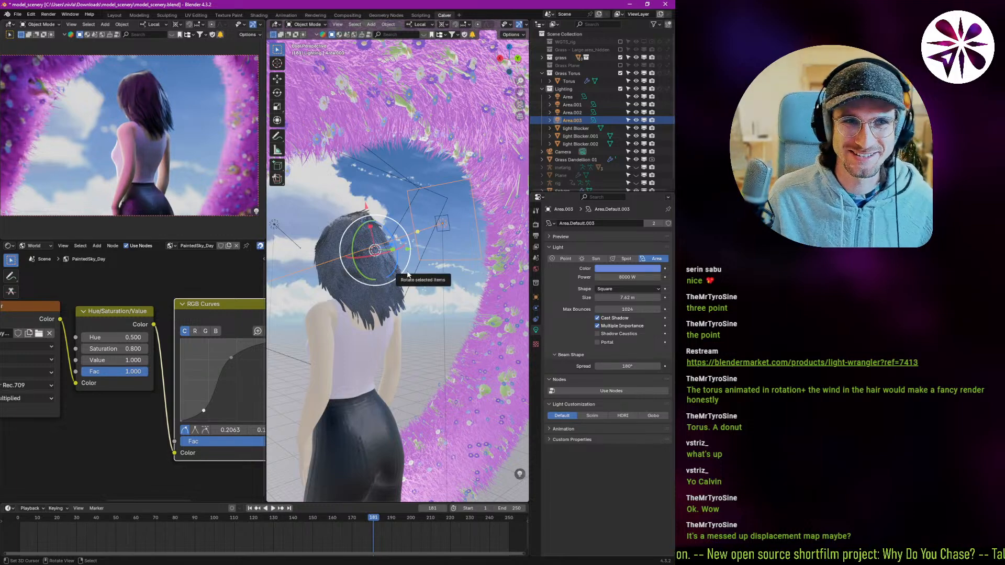
middle_drag(408, 274, 392, 308)
key(g)
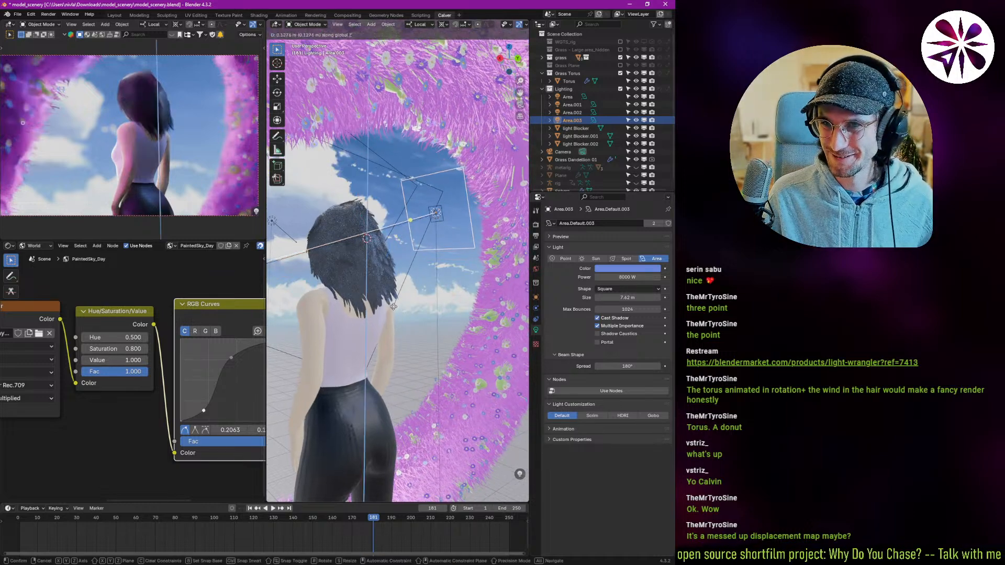
key(Escape)
key(g)
key(x)
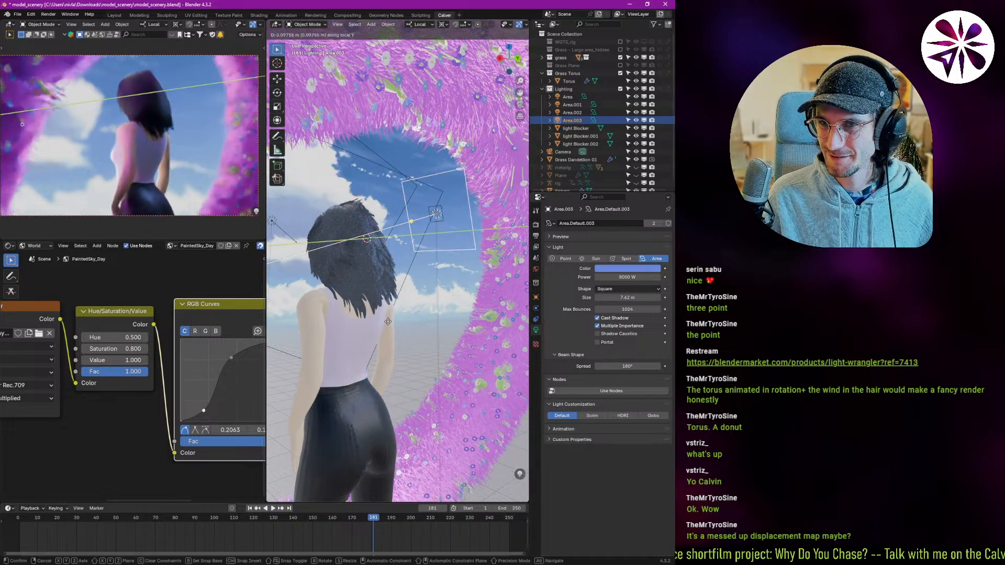
click(389, 331)
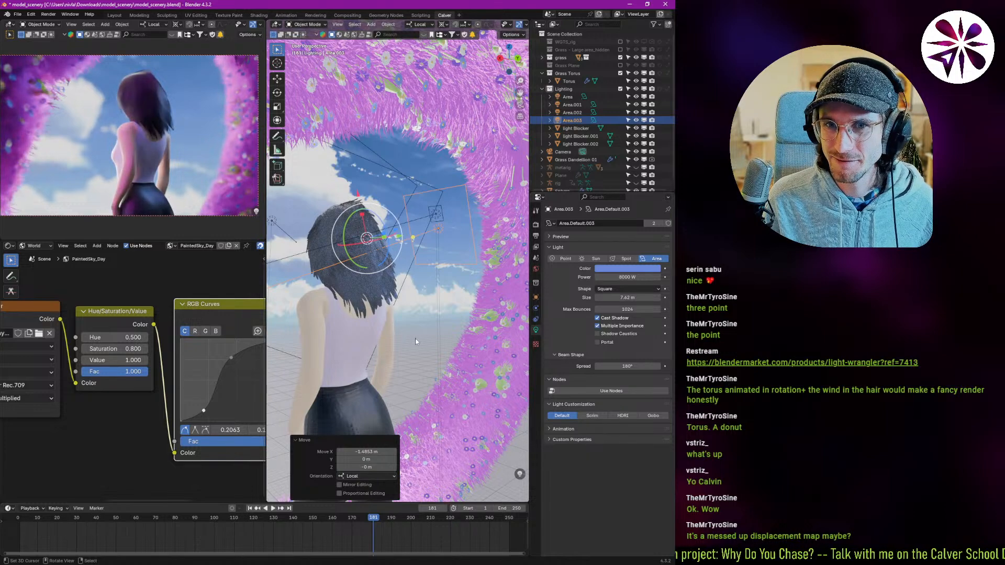
- Re-aim the duplicated area light with repeated trackball rotations, ending with a turn of about 3.4° and -5.2°, while checking the hair in the camera view
key(r)
key(r)
click(424, 309)
key(r)
key(r)
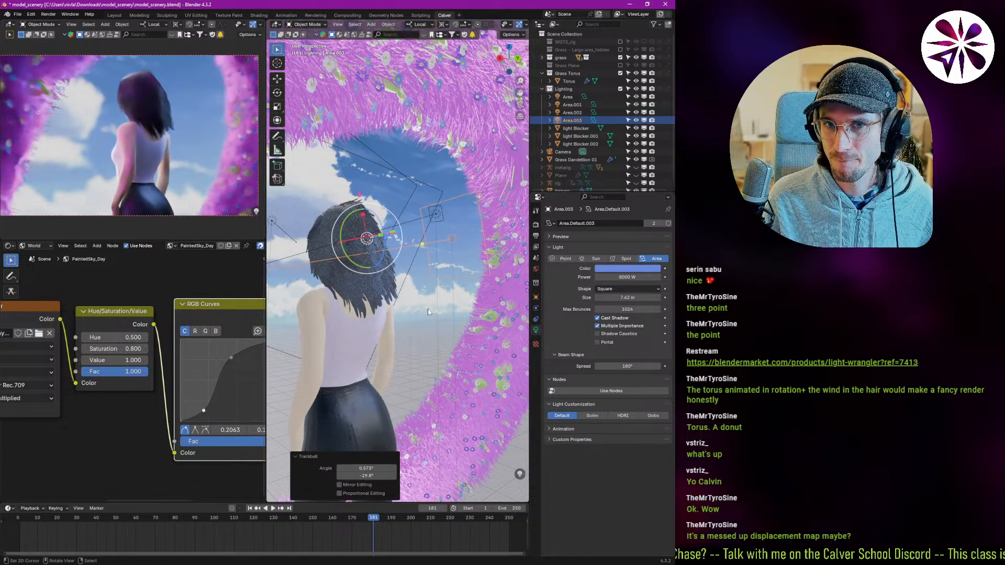
click(456, 315)
key(r)
key(r)
click(453, 312)
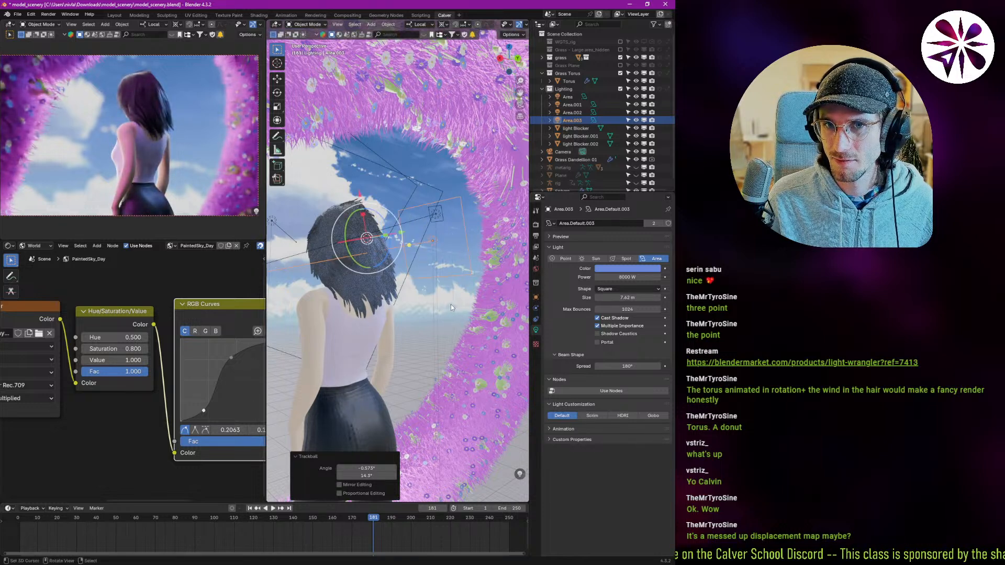
key(r)
key(r)
click(443, 314)
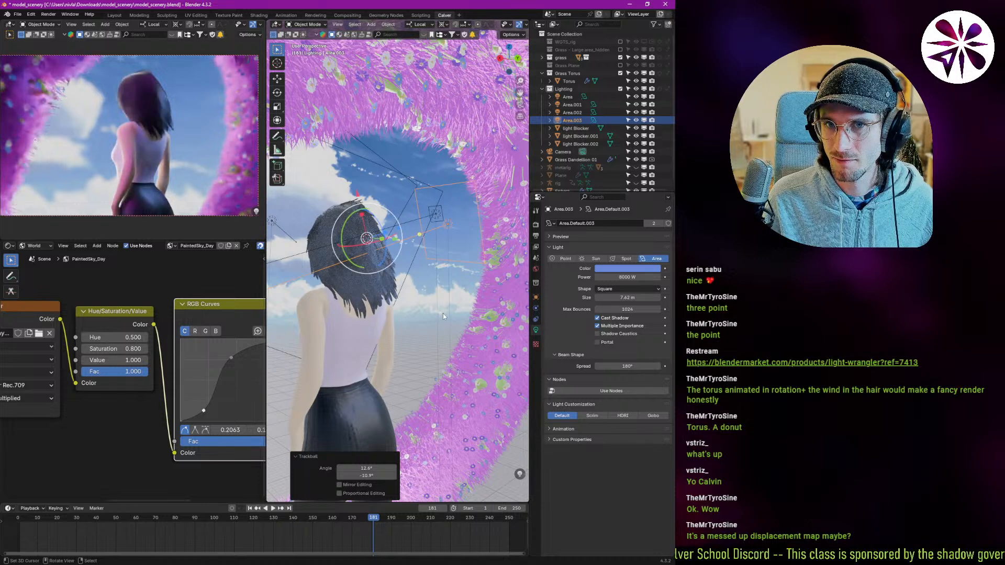
key(r)
key(r)
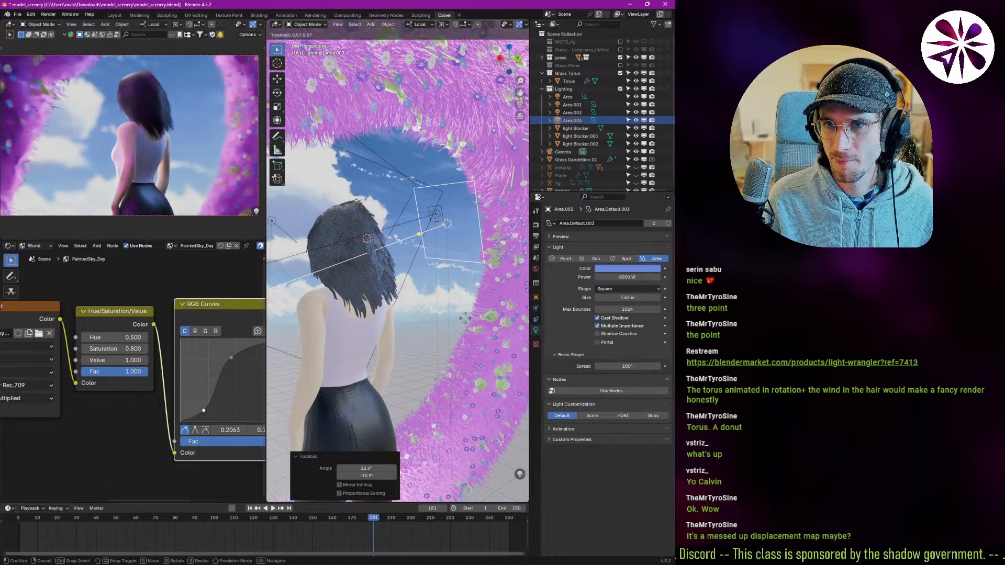
click(462, 325)
key(r)
key(r)
click(484, 330)
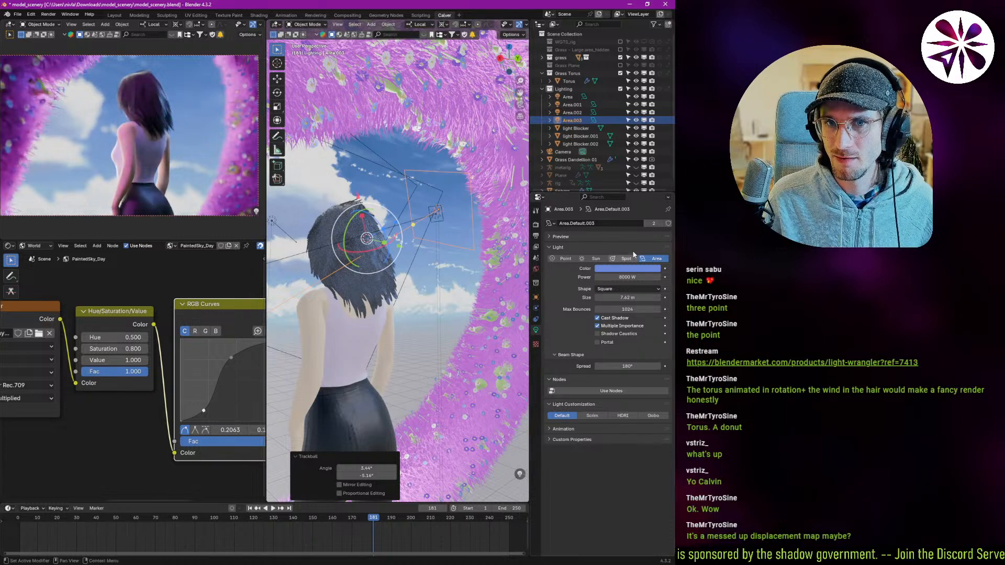
- Set the duplicated area light's power to 6000 W and check the lighting on the woman in the maximized camera view
click(603, 279)
click(600, 280)
key(BackSpace)
text(6)
key(Return)
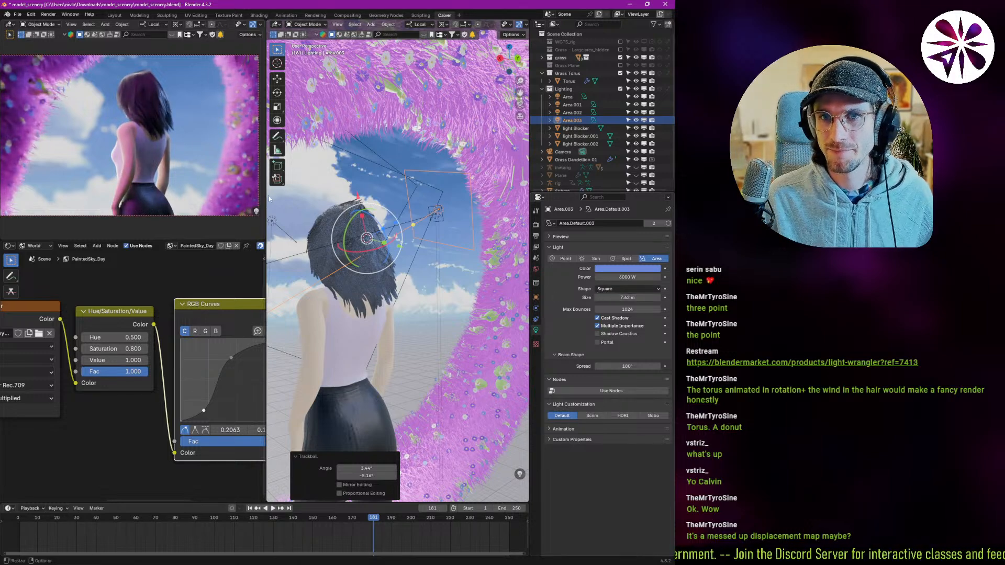
key(ctrl+space)
ctrl+middle_drag(320, 339, 323, 360)
shift+middle_drag(324, 361, 381, 349)
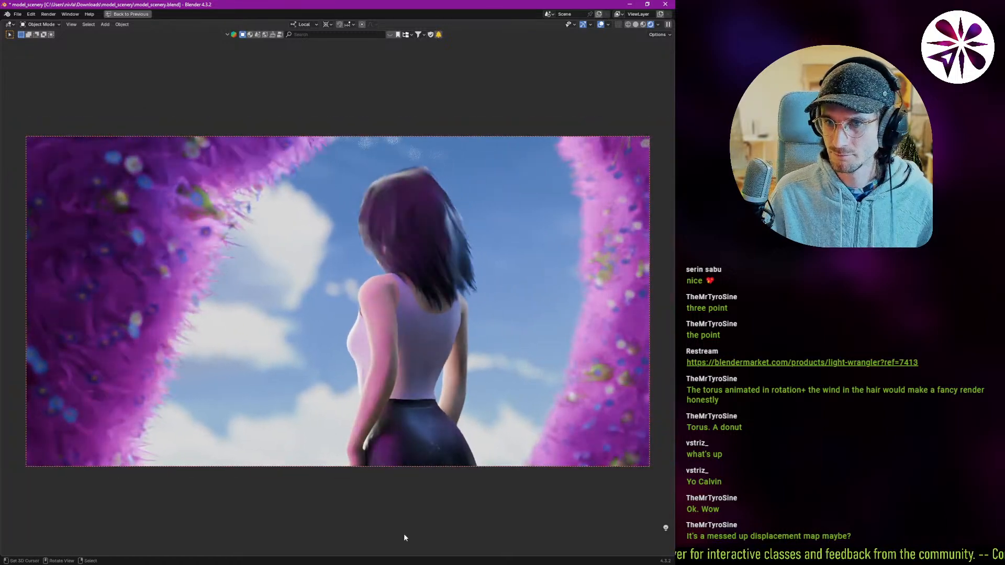
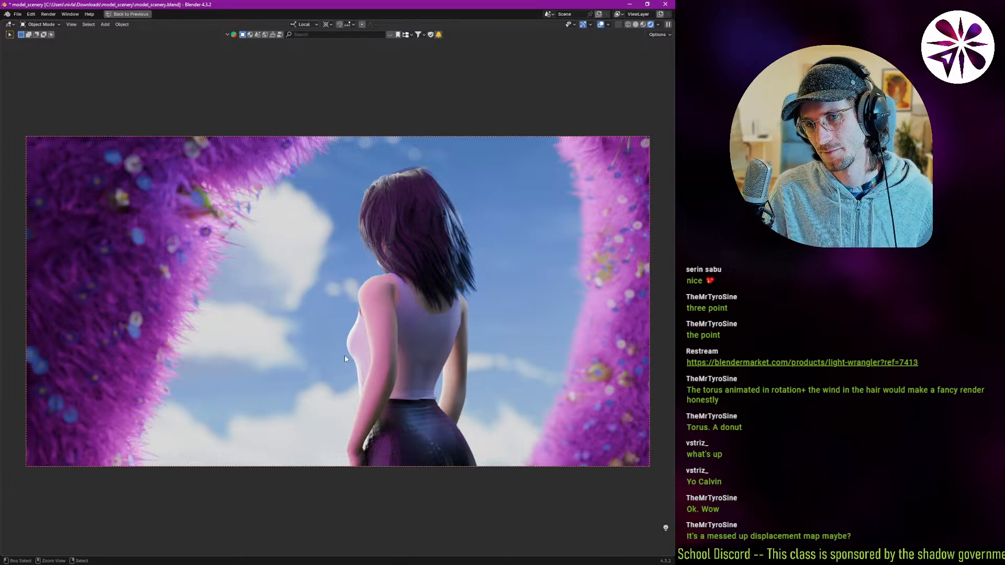
key(ctrl+space)
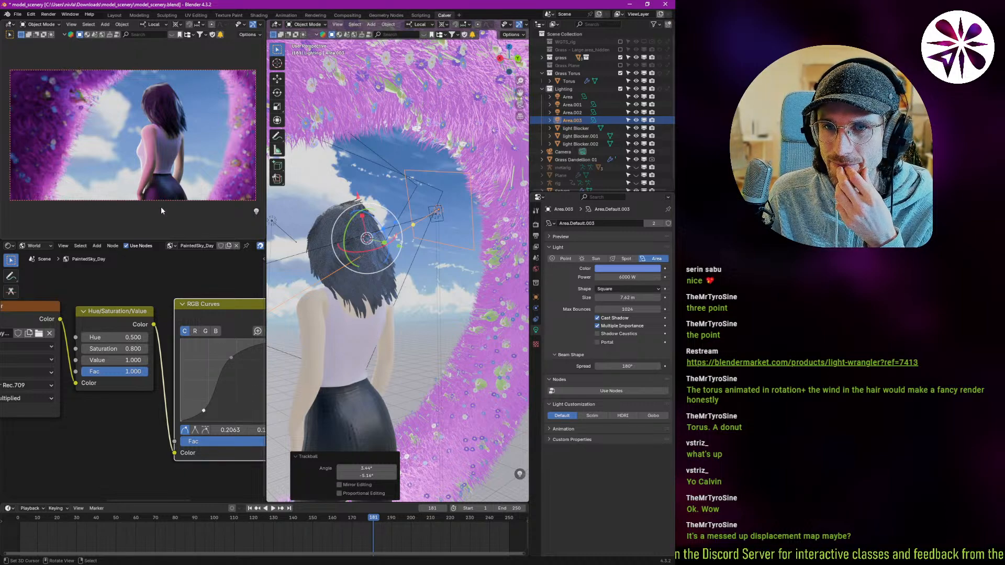
- Switch the camera viewport to Solid shading and save the scene file
key(z)
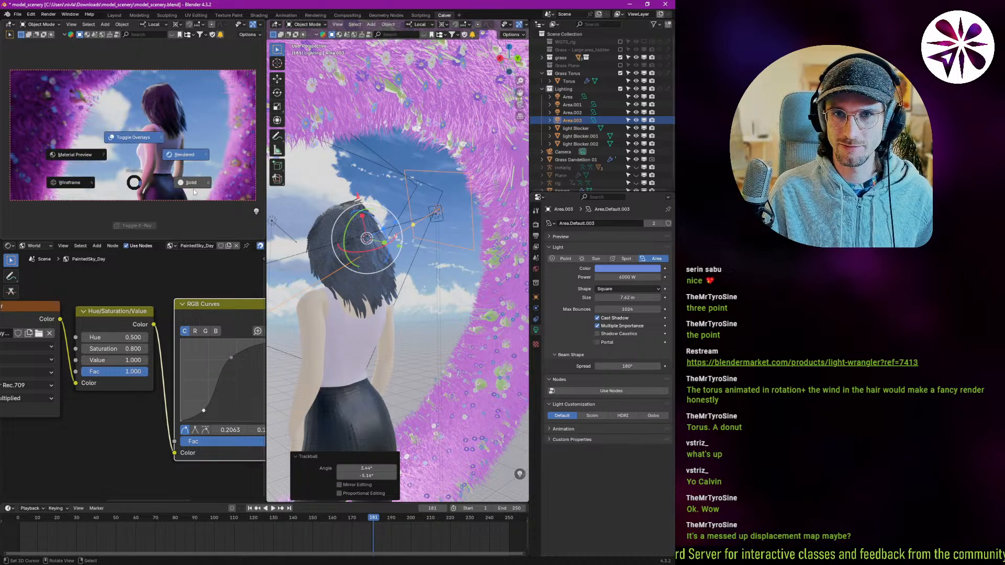
click(193, 187)
key(ctrl+s)
- Start a test render of the current frame, examine the hair and back lighting in the maximized render view, and stop the render
key(F12)
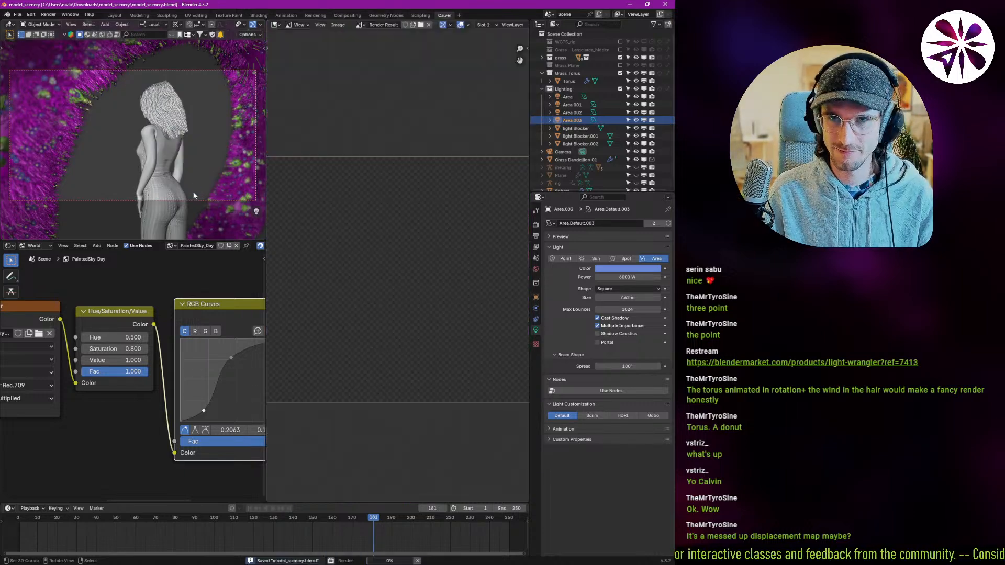
key(ctrl+space)
ctrl+middle_drag(400, 322, 420, 268)
middle_drag(441, 285, 429, 280)
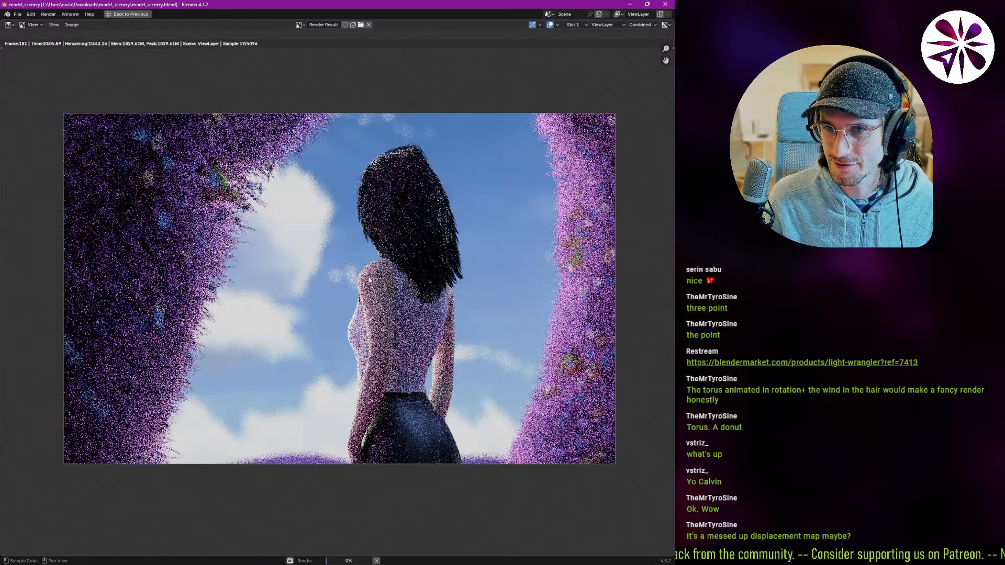
middle_drag(439, 310, 438, 311)
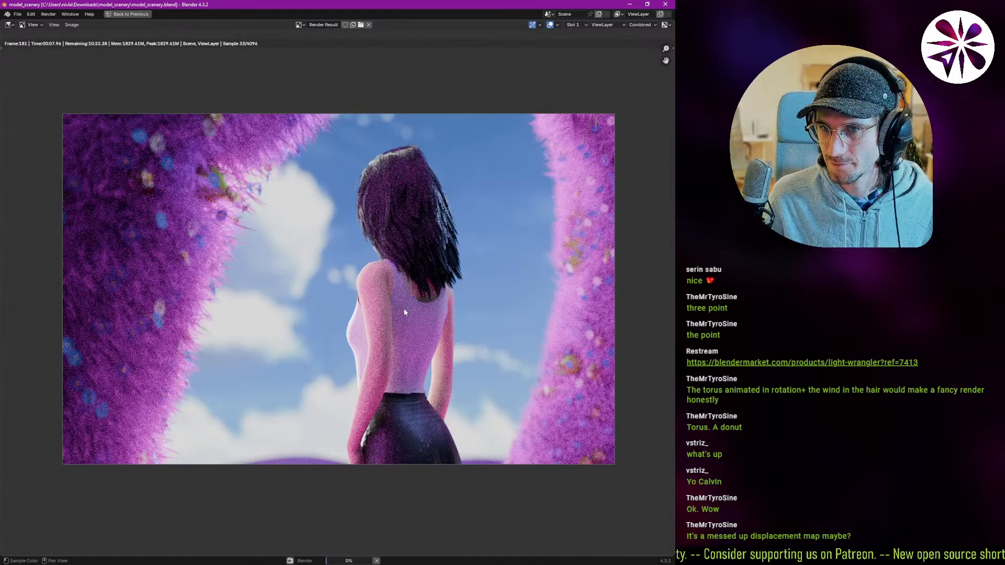
middle_drag(415, 322, 409, 317)
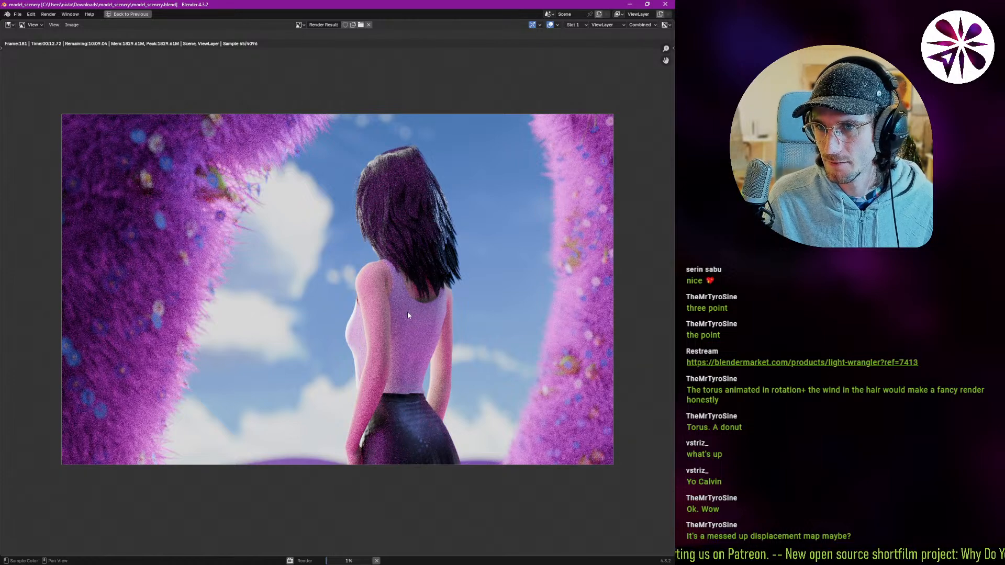
key(Escape)
key(Escape)
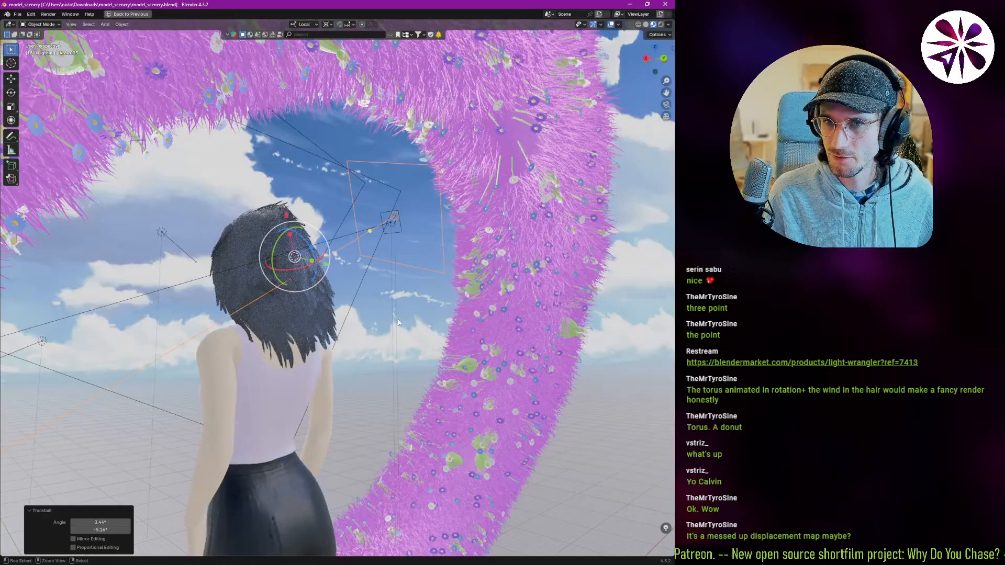
- Set the render output's horizontal pixel aspect to 1
click(536, 236)
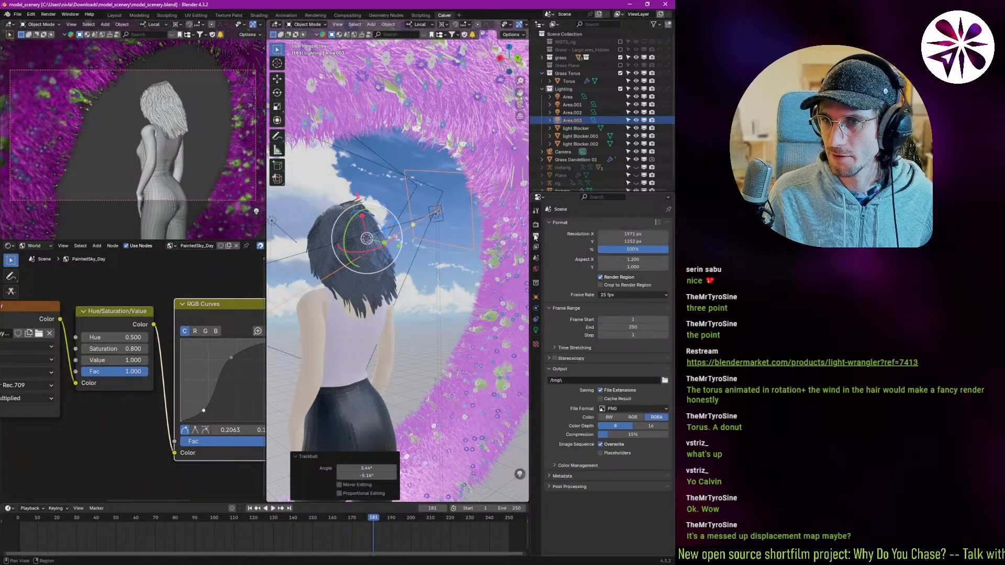
click(625, 260)
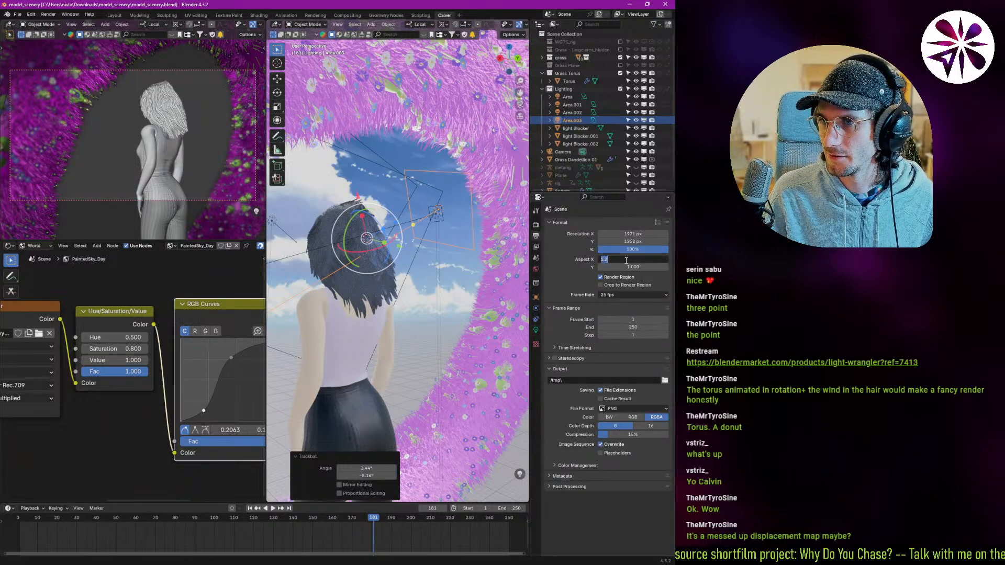
text(1)
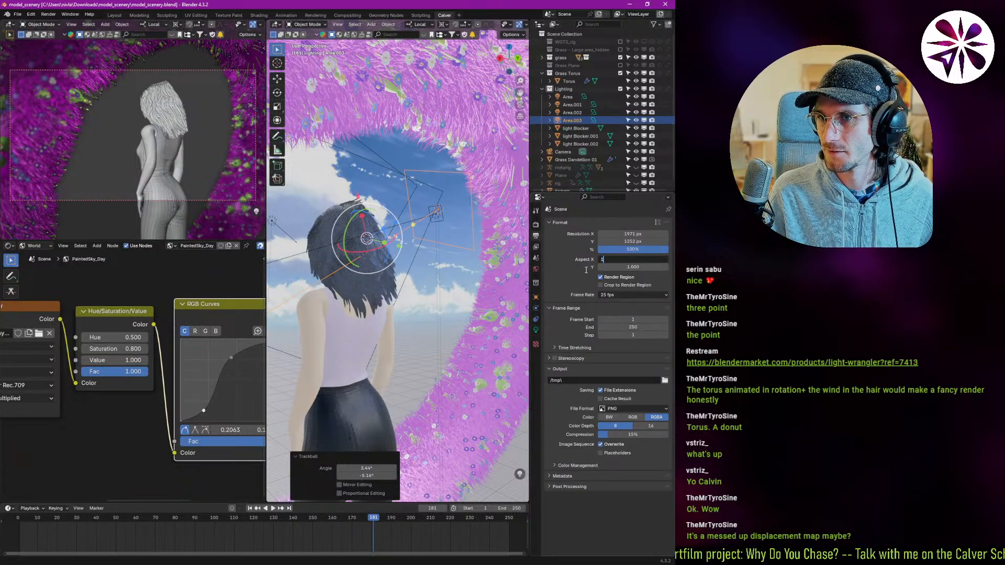
key(Return)
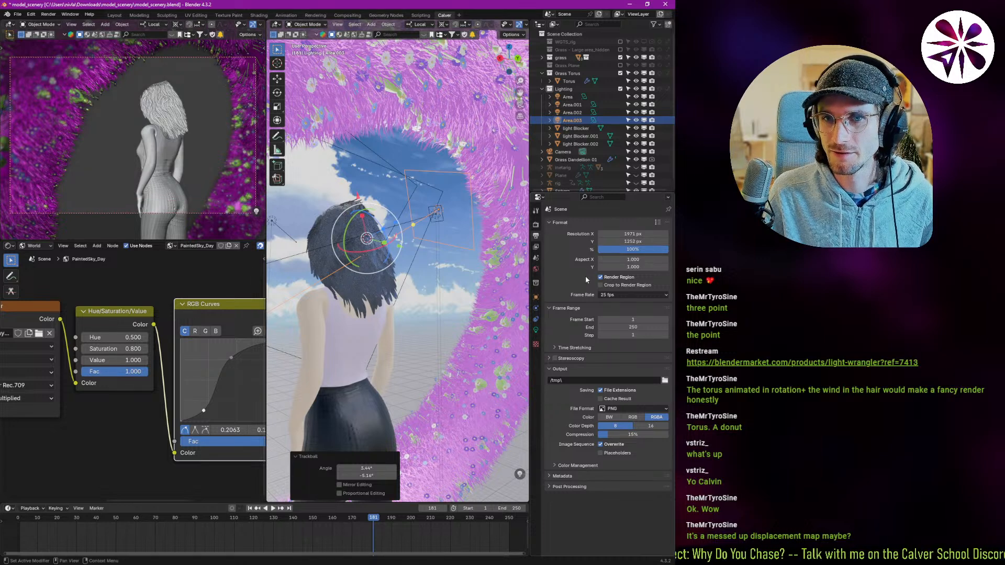
- Set the render resolution to 1920 × 1080 px
click(641, 234)
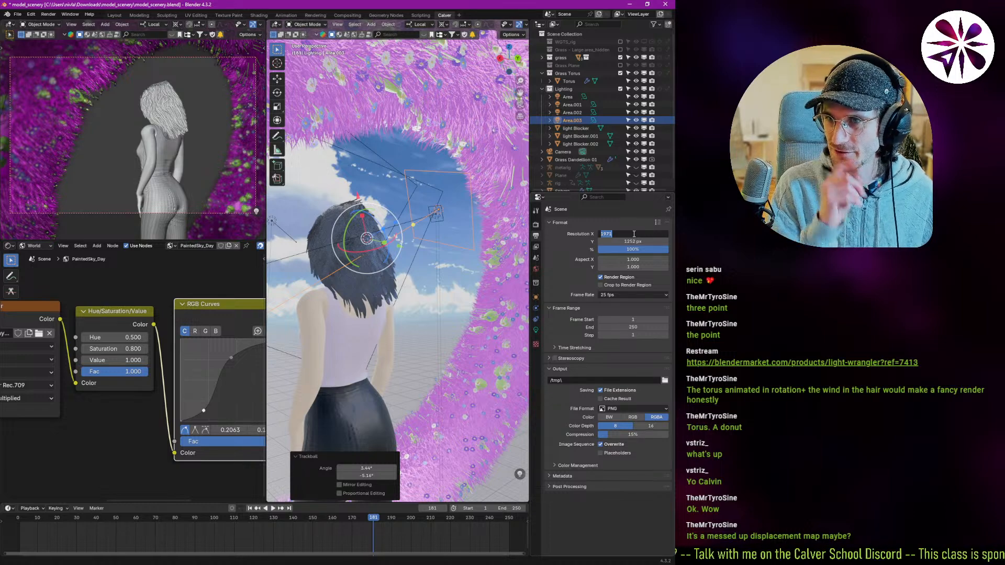
text(192)
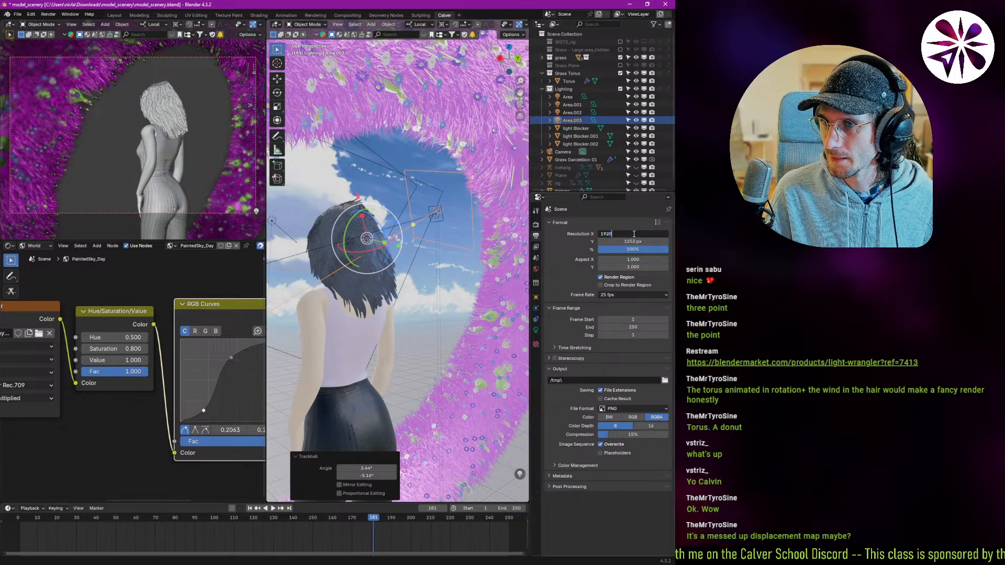
text(0)
key(Tab)
text(1080)
key(Return)
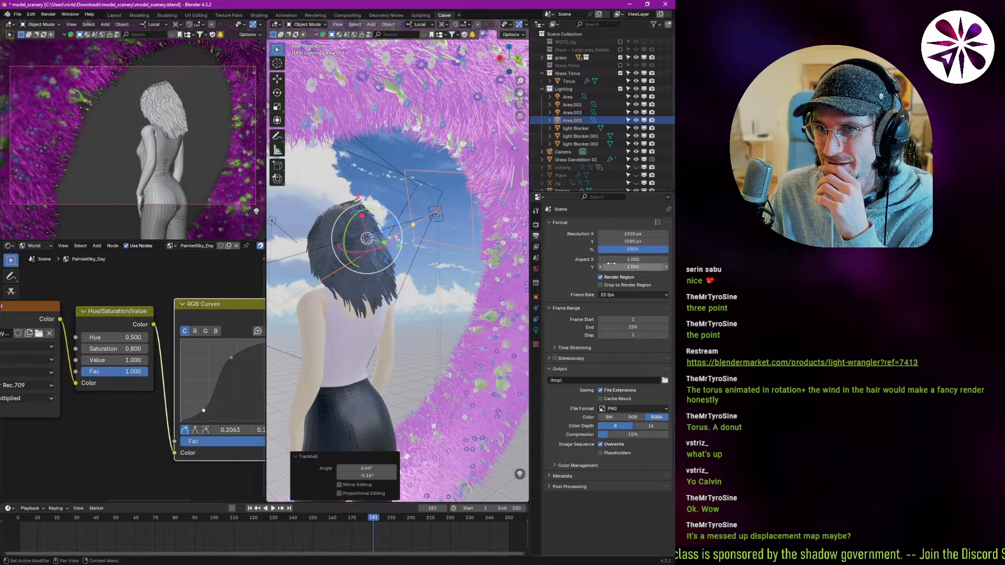
- Disable the Grass Dandelion 01 object in viewports after checking its effect on the scene
middle_drag(606, 139, 605, 139)
click(577, 157)
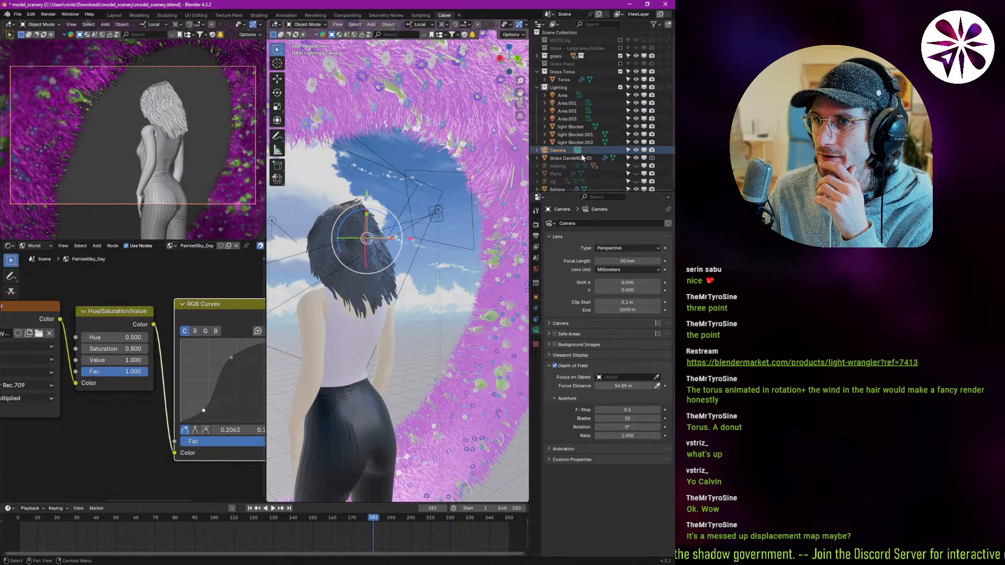
middle_drag(628, 145, 632, 139)
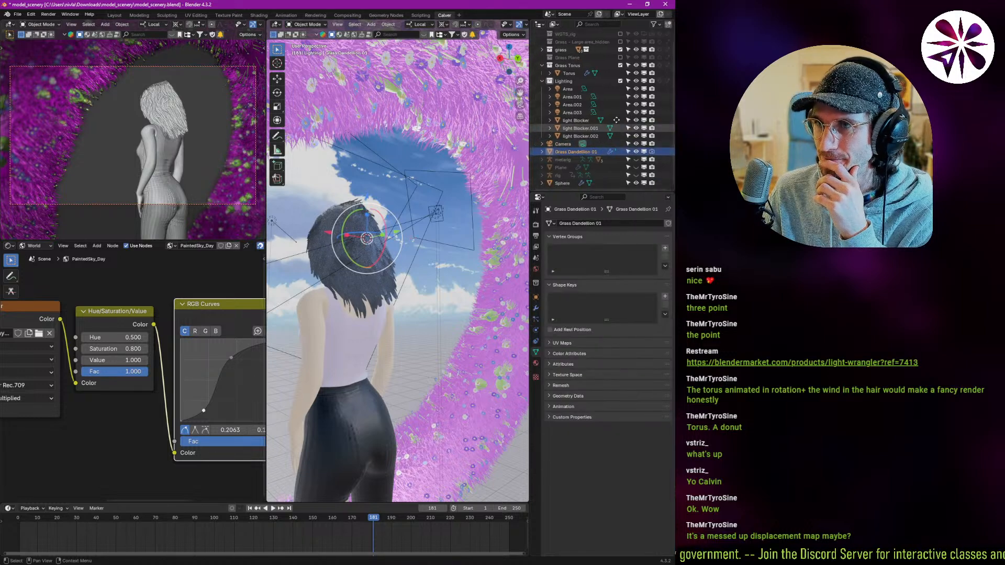
click(645, 152)
click(645, 152)
click(584, 152)
middle_drag(345, 273, 312, 334)
click(645, 152)
middle_drag(569, 139, 563, 164)
- Switch the camera viewport to Rendered shading and check the light on the woman's hair and back
key(z)
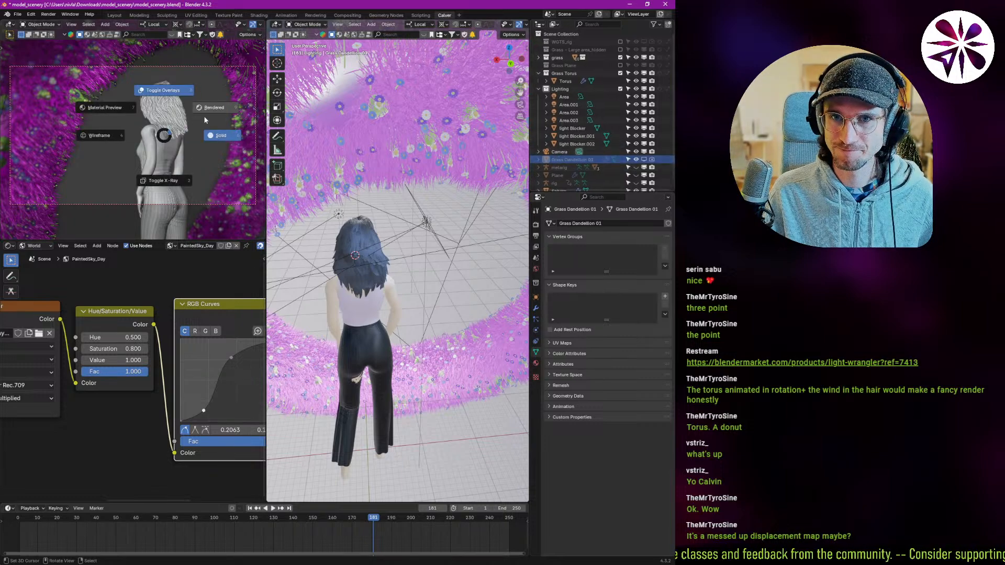
click(204, 116)
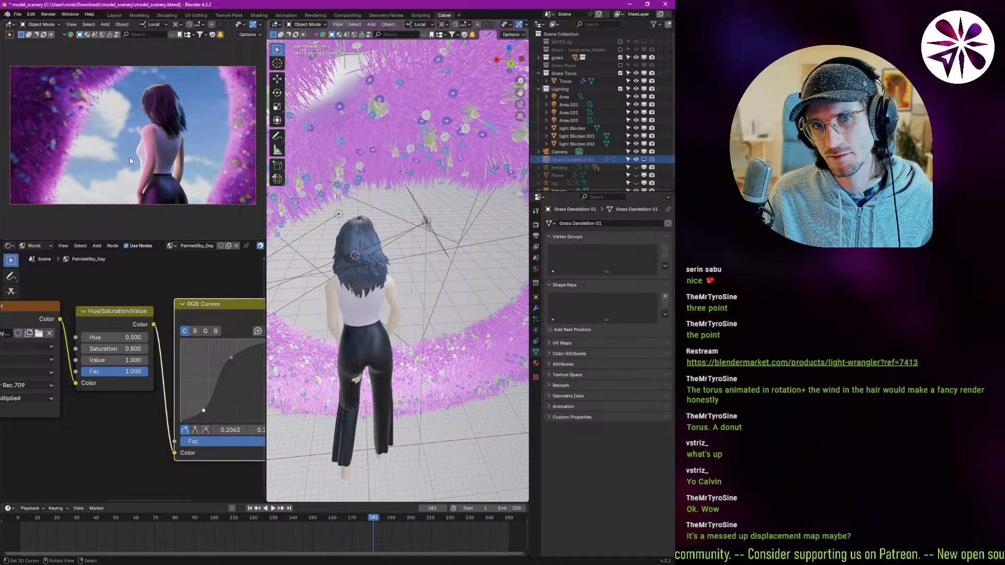
scroll(157, 152, up, 2)
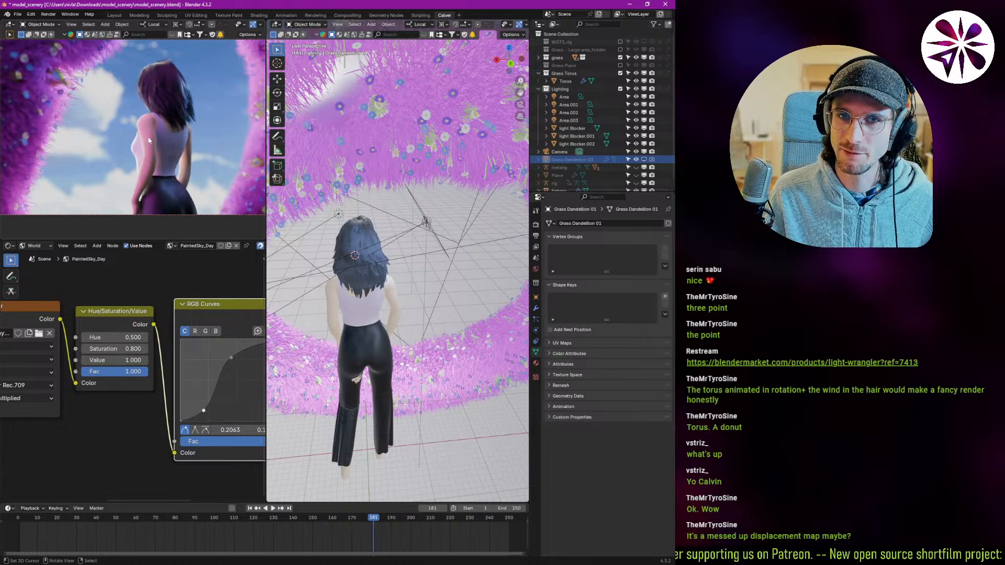
scroll(151, 168, down, 2)
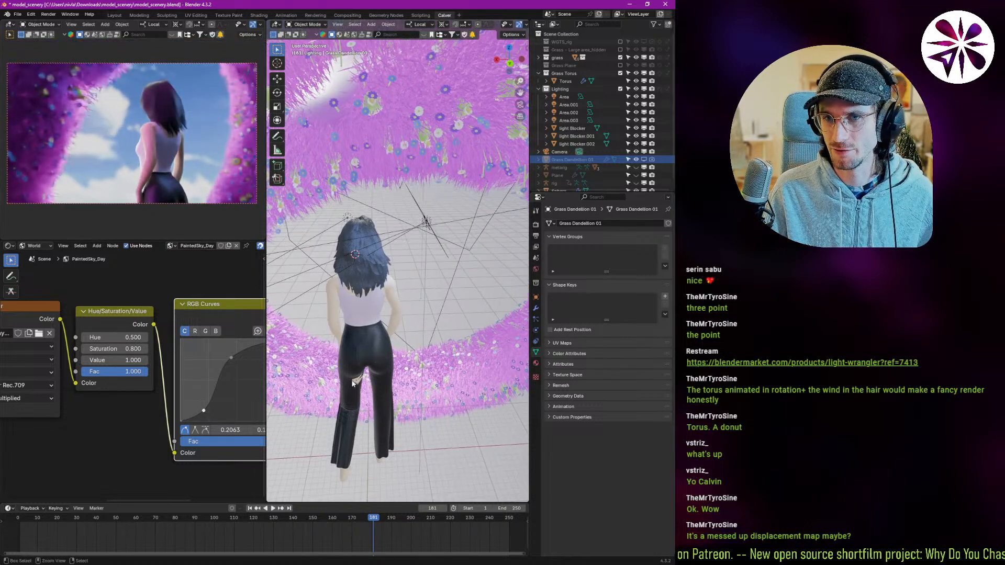
- Select the first light blocker plane and set the transform pivot point to Median Point
scroll(353, 384, down, 3)
middle_drag(352, 384, 415, 319)
click(422, 257)
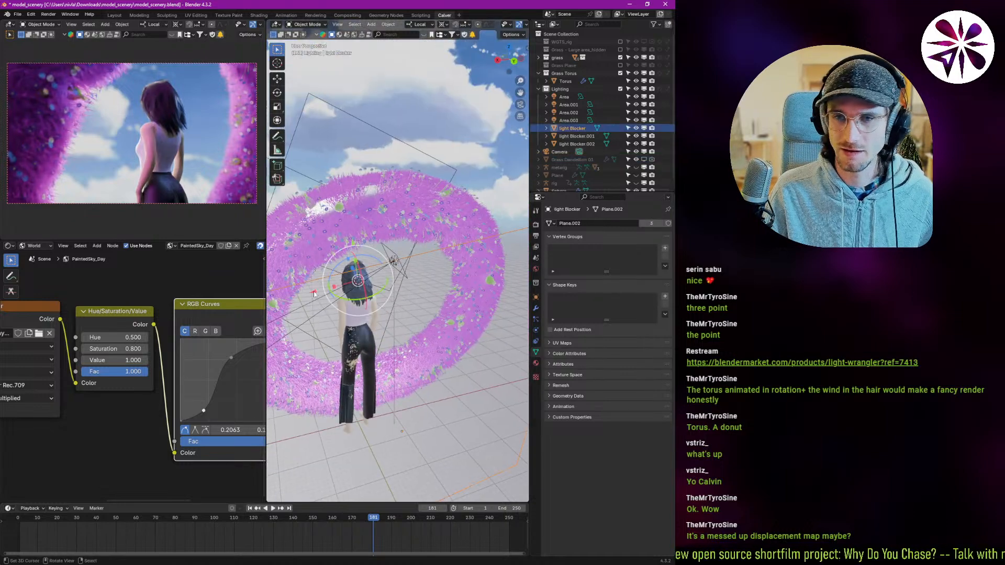
middle_drag(325, 294, 436, 355)
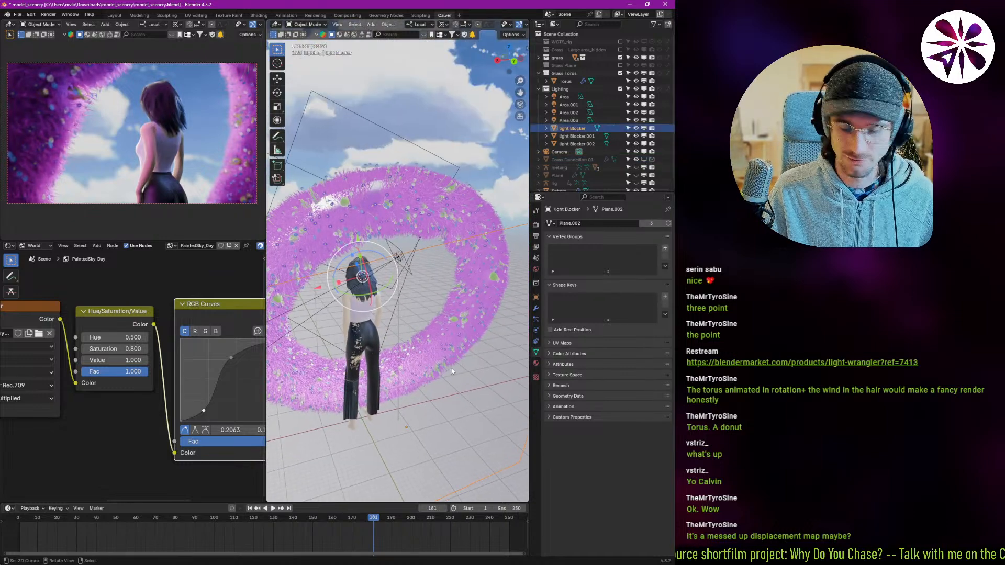
click(444, 25)
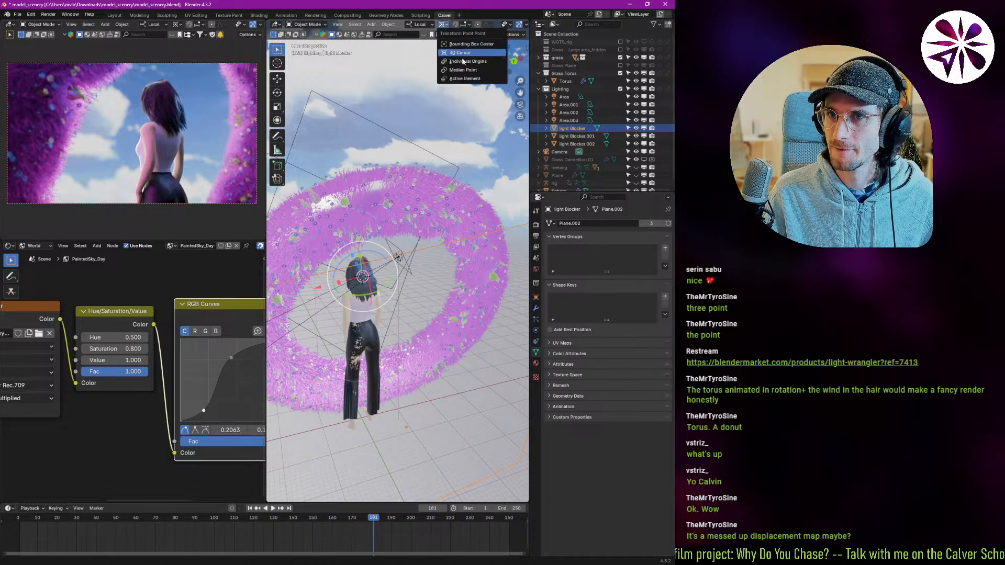
click(465, 79)
click(445, 25)
click(455, 70)
- Make a linked duplicate of the light blocker, scale and reposition it, and raise it 1 m along Z
key(alt+d)
click(377, 268)
key(s)
click(374, 340)
mouse_move(374, 340)
middle_down()
mouse_move(414, 328)
mouse_move(437, 343)
mouse_move(377, 382)
mouse_move(384, 333)
middle_up()
key(g)
click(449, 310)
key(g)
key(z)
ctrl+click(461, 310)
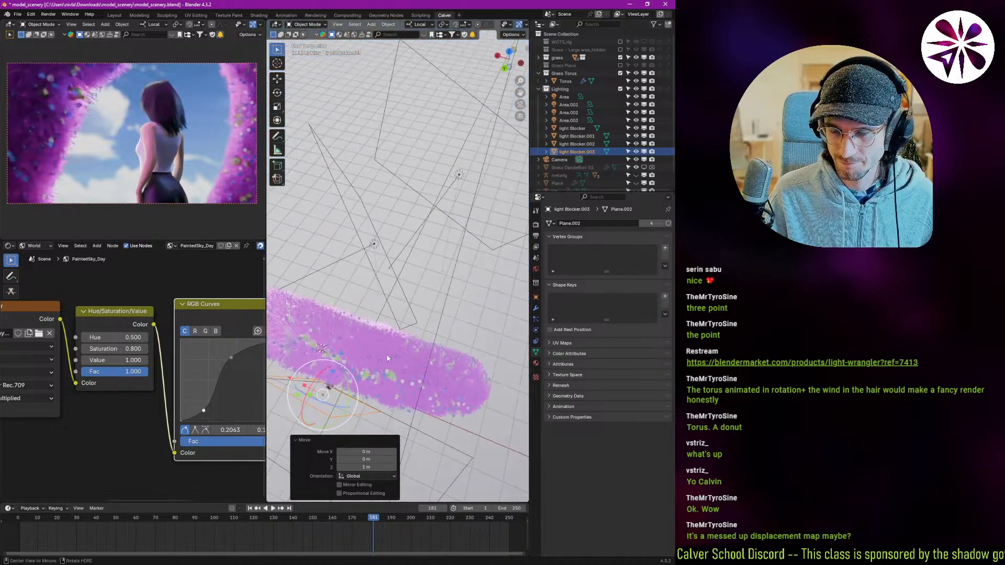
- In top view, move the duplicated blocker about 10.6 m in X and -2.1 m in Y, and rotate it on edge beside the woman
key(KP_1)
key(KP_7)
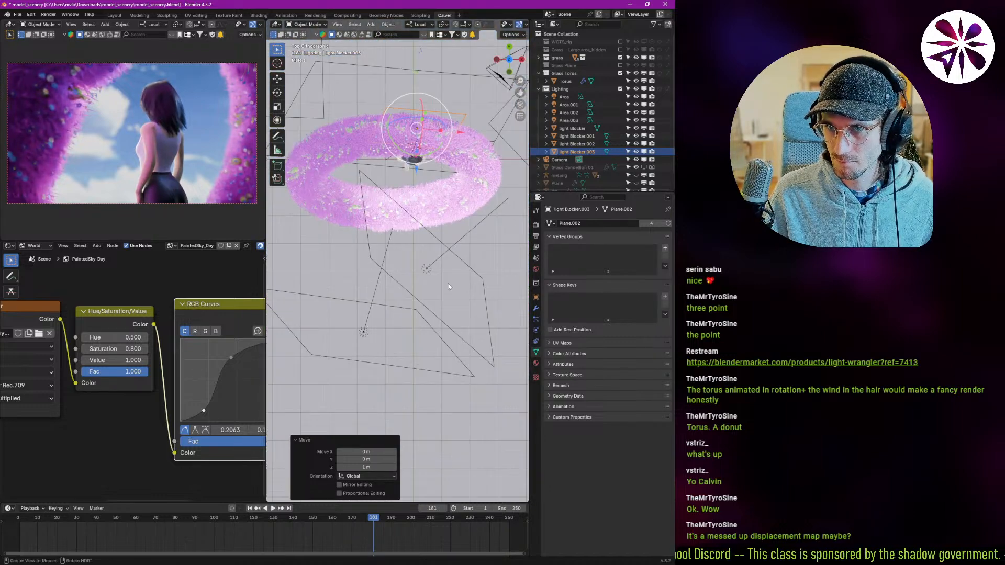
key(r)
click(363, 257)
key(g)
click(463, 257)
key(r)
key(r)
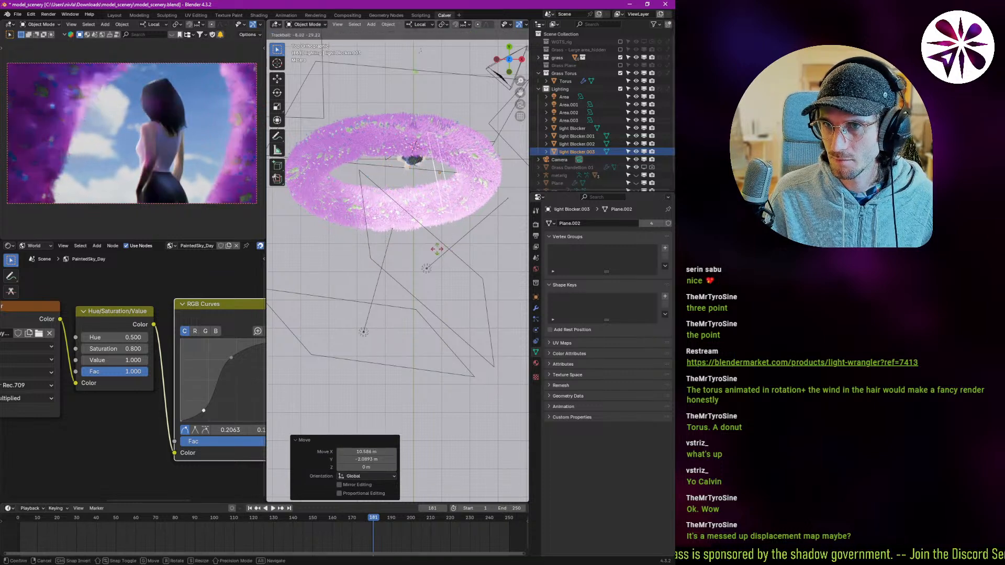
key(r)
click(428, 154)
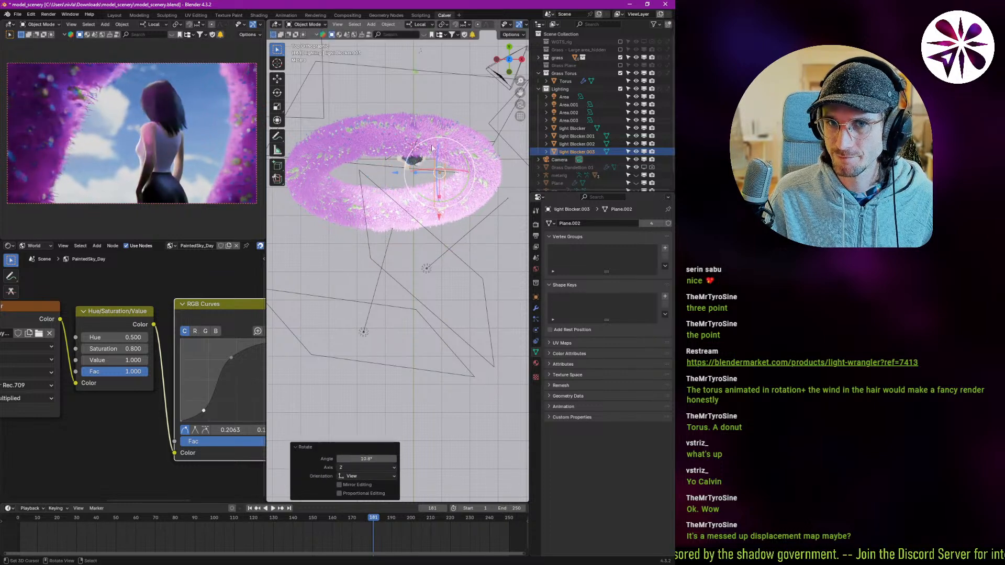
- Raise the duplicated blocker about 9.6 m to the woman's height and slide it about -18.8 m along its local X axis
scroll(428, 153, up, 5)
middle_drag(428, 153, 443, 219)
drag(466, 284, 464, 237)
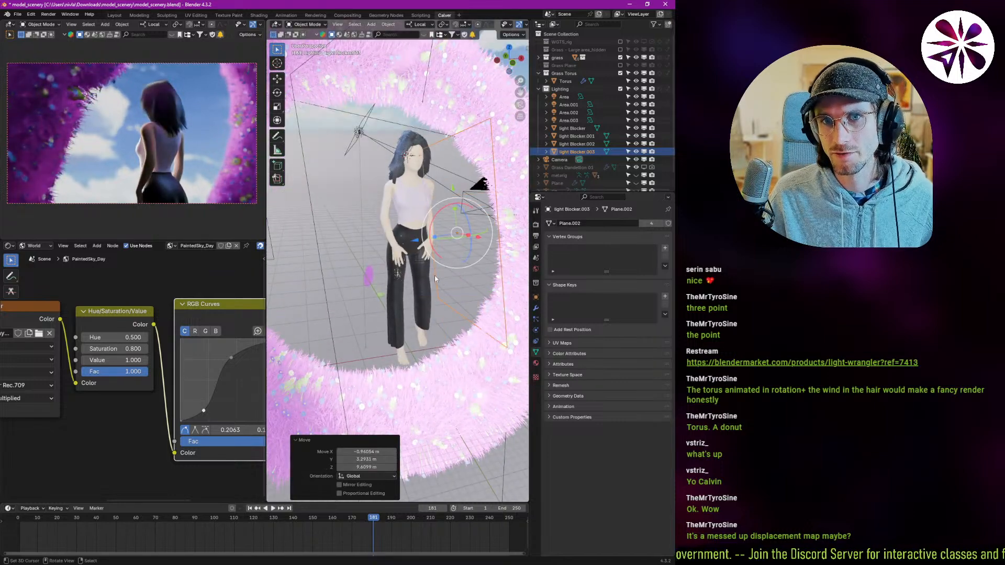
middle_drag(439, 246, 446, 256)
key(g)
key(x)
key(x)
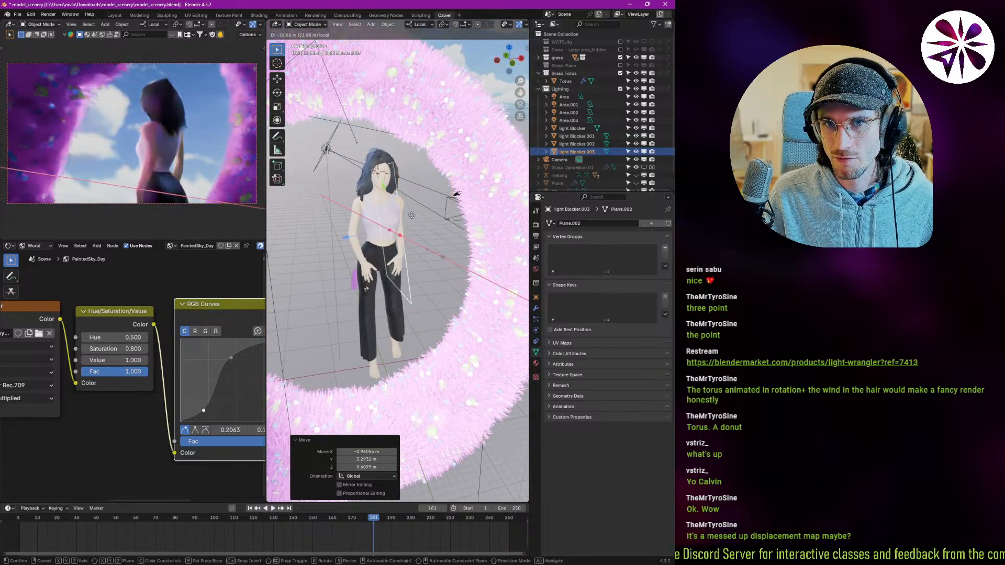
click(403, 241)
middle_drag(403, 242, 363, 214)
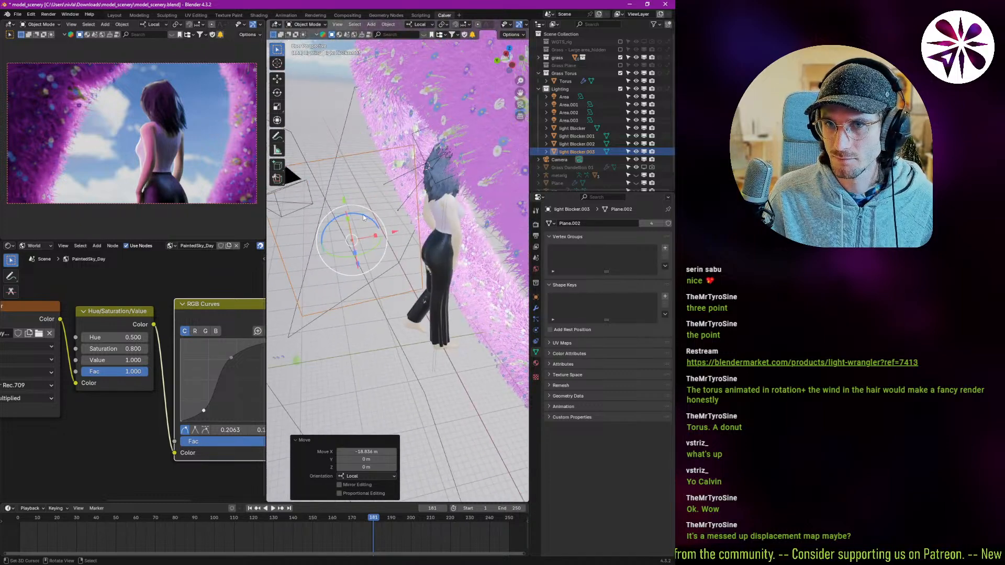
- Rotate the duplicated blocker about -32.4° around its local Z axis and shift it about -1.4 m in Y and 1.5 m in Z
key(r)
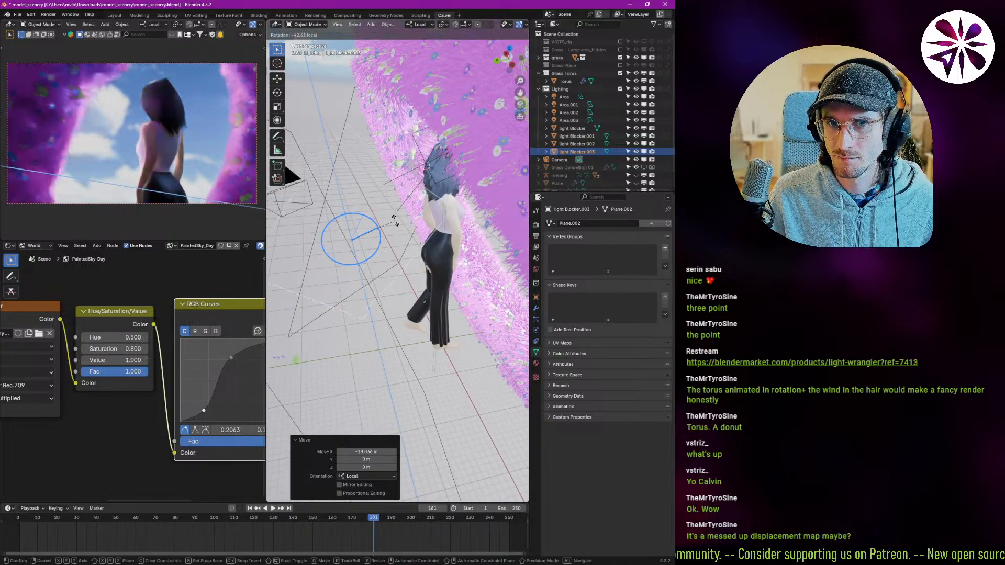
click(388, 216)
middle_drag(388, 216, 437, 245)
key(g)
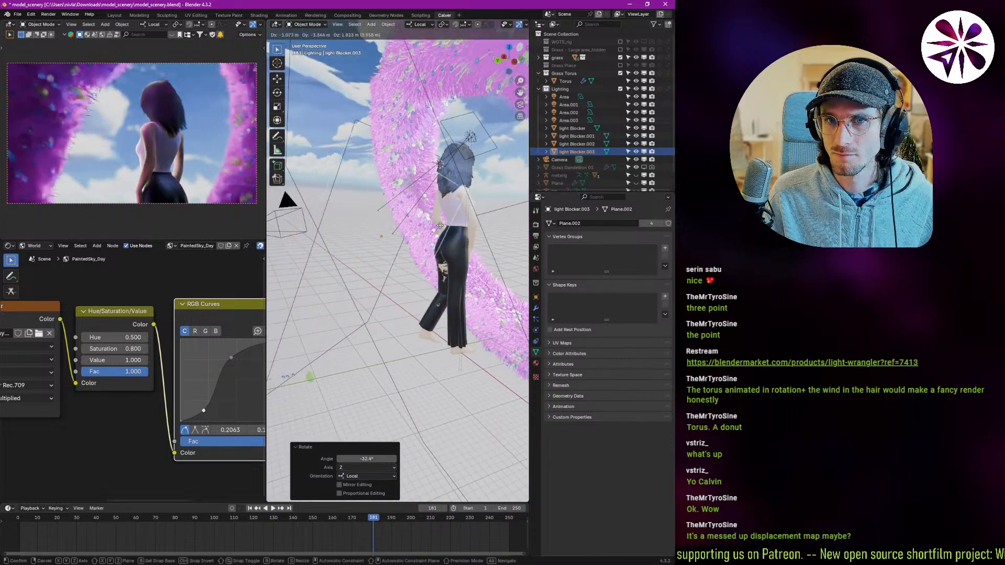
click(424, 230)
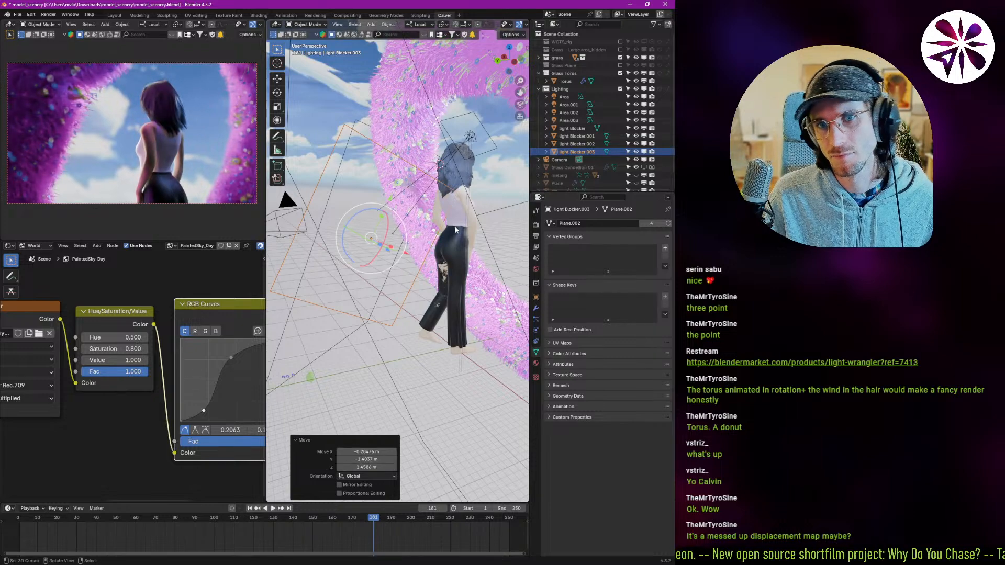
- Inspect the shading on the woman's arm and back, and move the duplicated blocker about 0.2 m in X and -1.3 m in Y
middle_drag(448, 233, 395, 235)
middle_drag(390, 284, 309, 219)
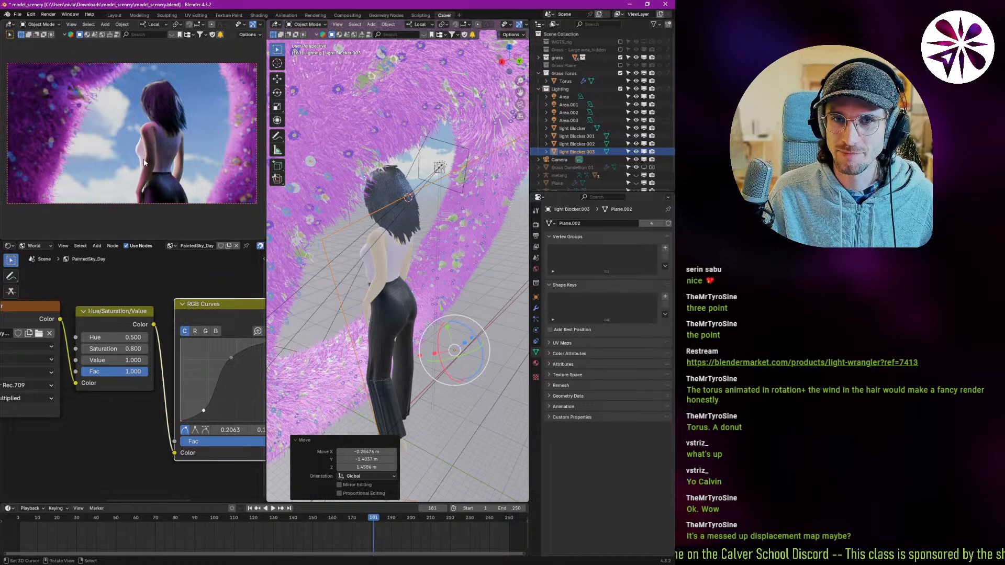
scroll(152, 144, up, 2)
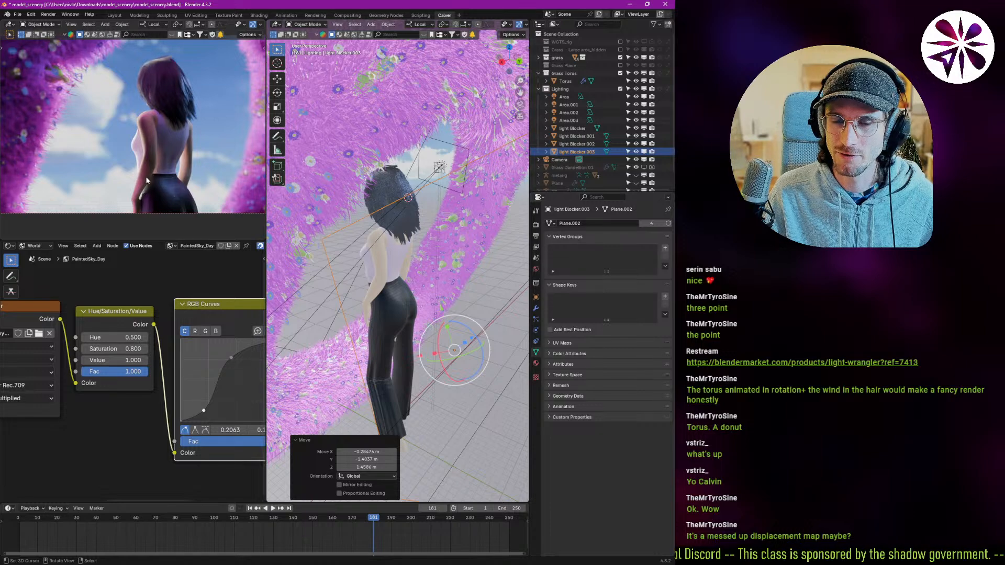
middle_drag(391, 294, 380, 336)
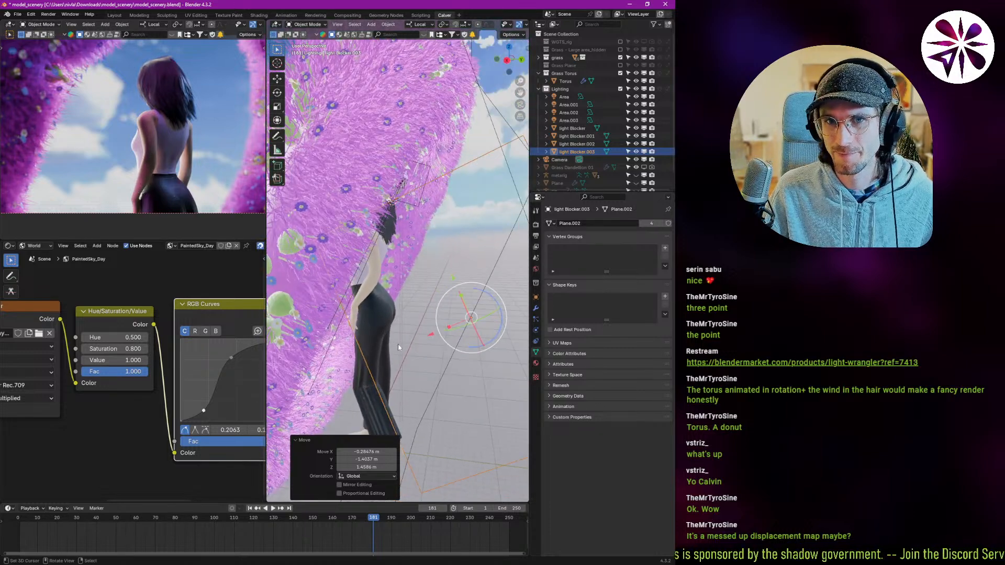
key(g)
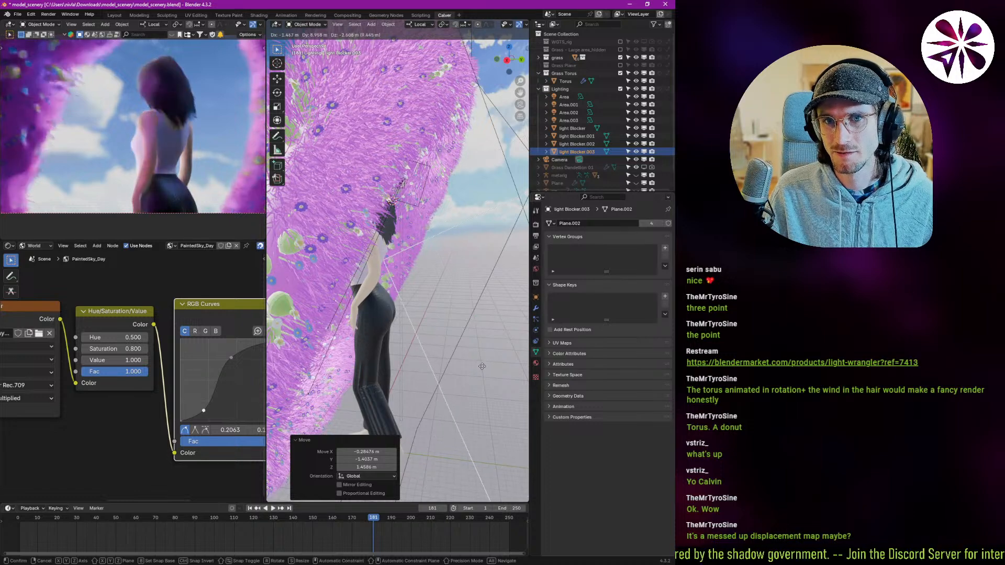
key(Escape)
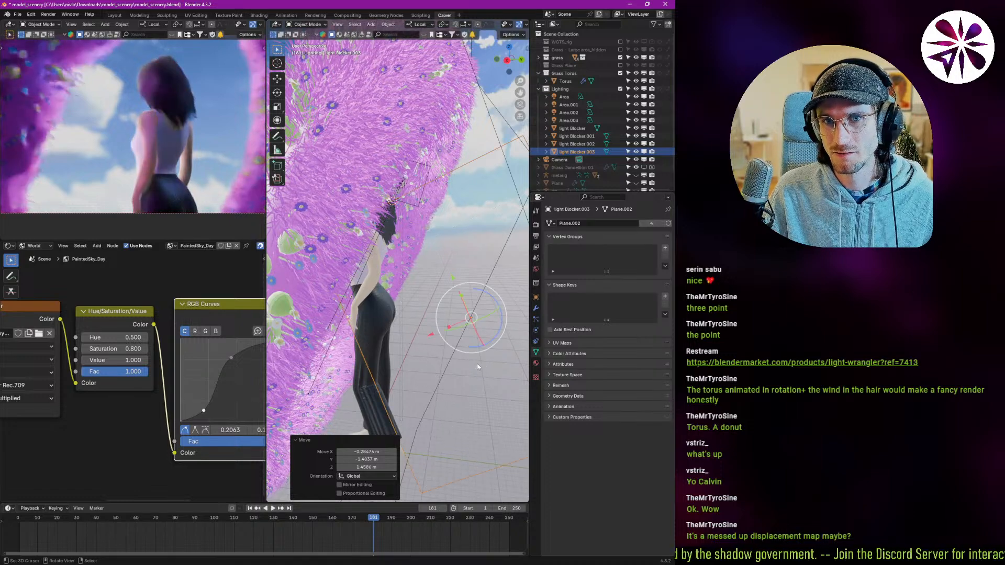
key(g)
click(438, 345)
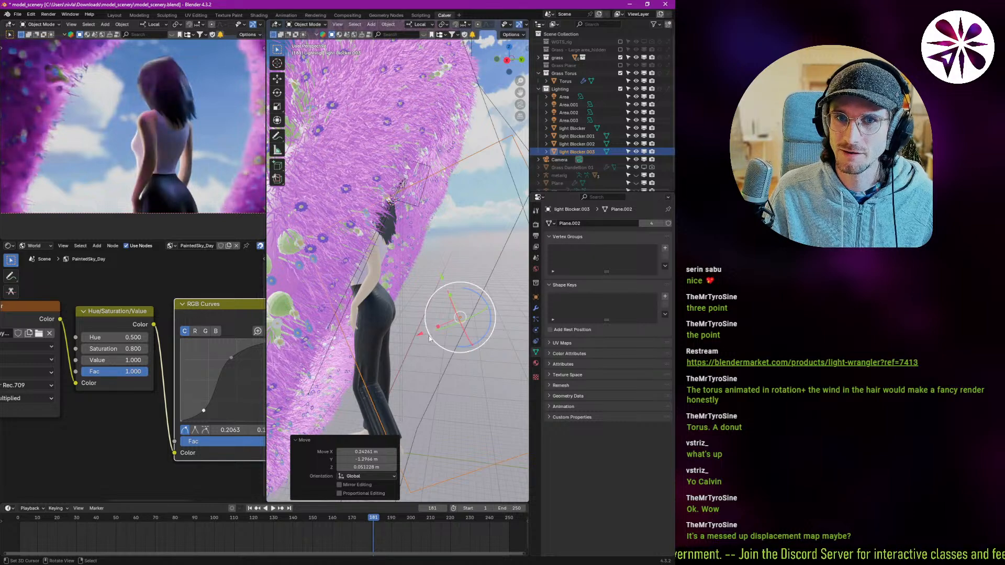
- Fine-tune the duplicated blocker's position, ending with about 0.3 m in Y and -0.3 m in Z, and save the scene file
key(g)
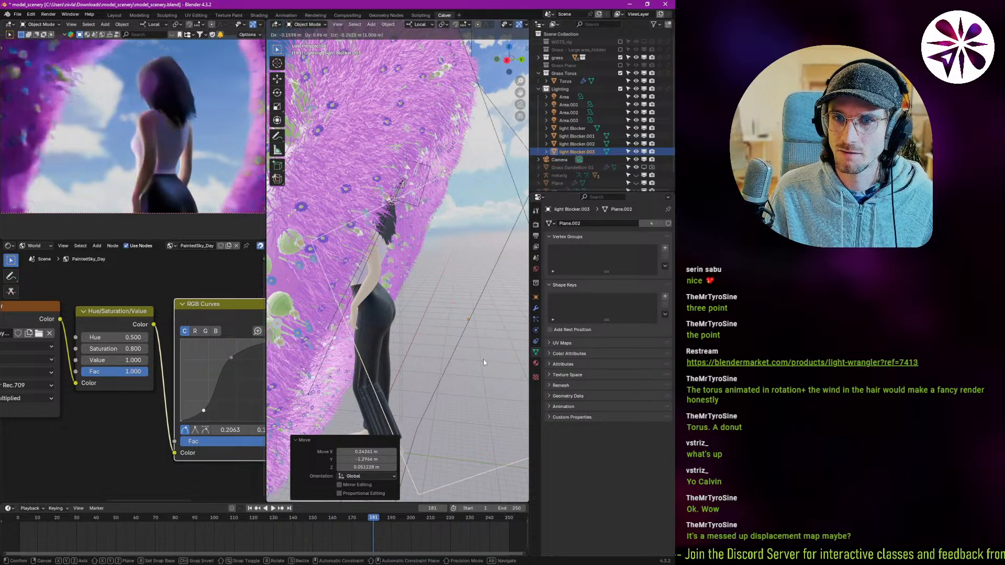
click(444, 339)
key(g)
click(434, 345)
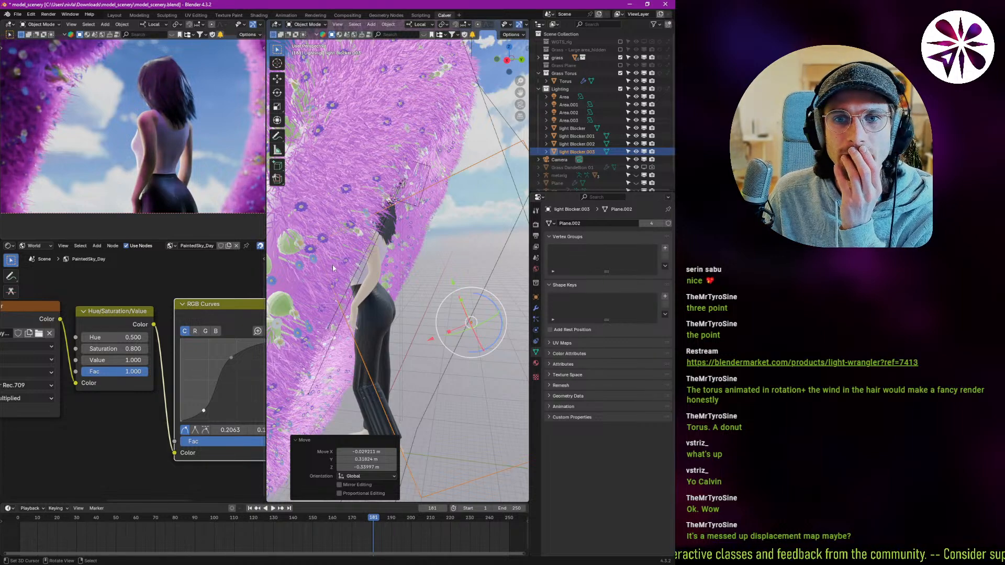
mouse_move(114, 158)
ctrl+middle_down()
mouse_move(113, 178)
mouse_move(102, 173)
ctrl+middle_up()
key(ctrl+s)
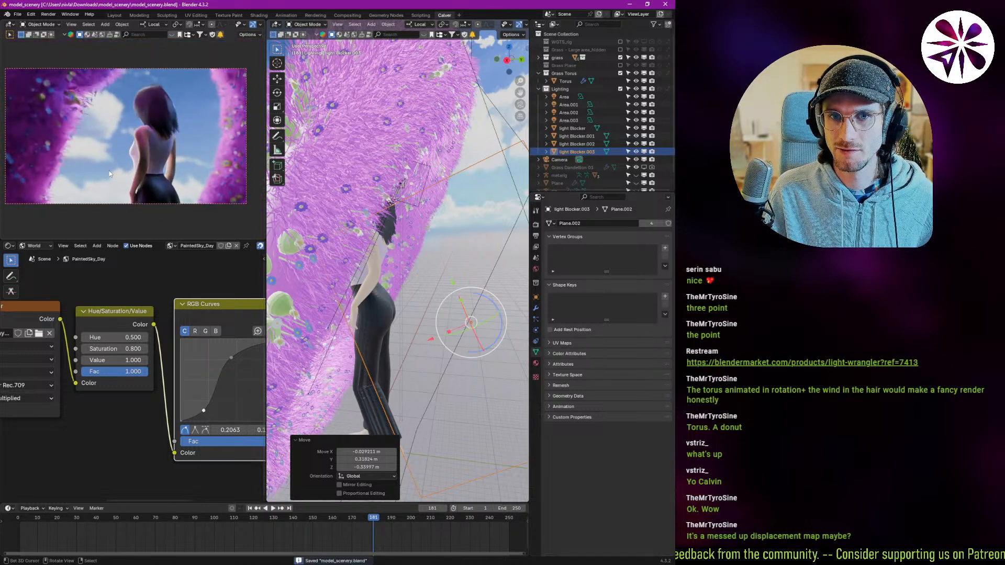
- Switch the camera viewport to solid shading and render frame 181, examining the woman's lighting in the enlarged result
key(z)
click(182, 181)
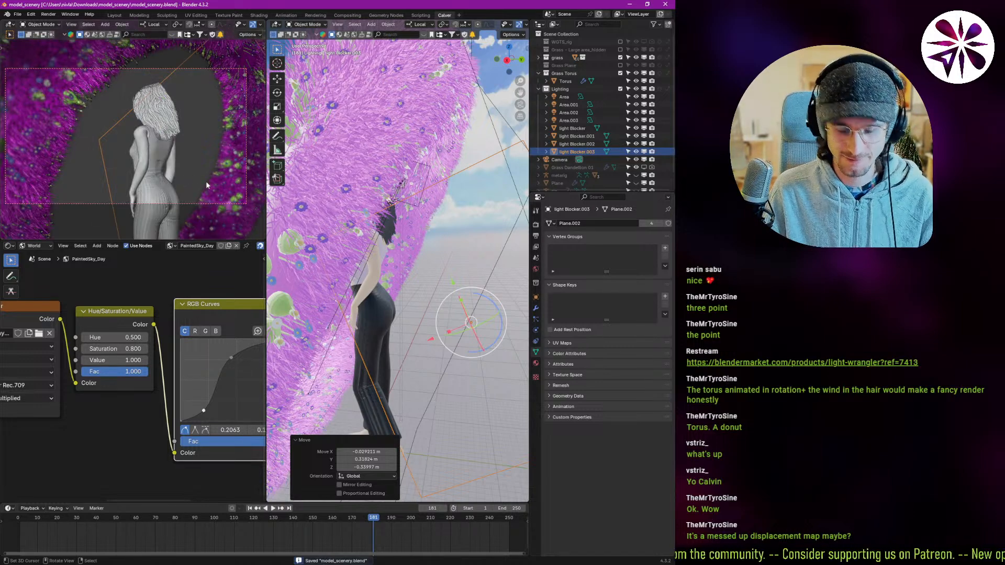
key(F12)
key(ctrl+space)
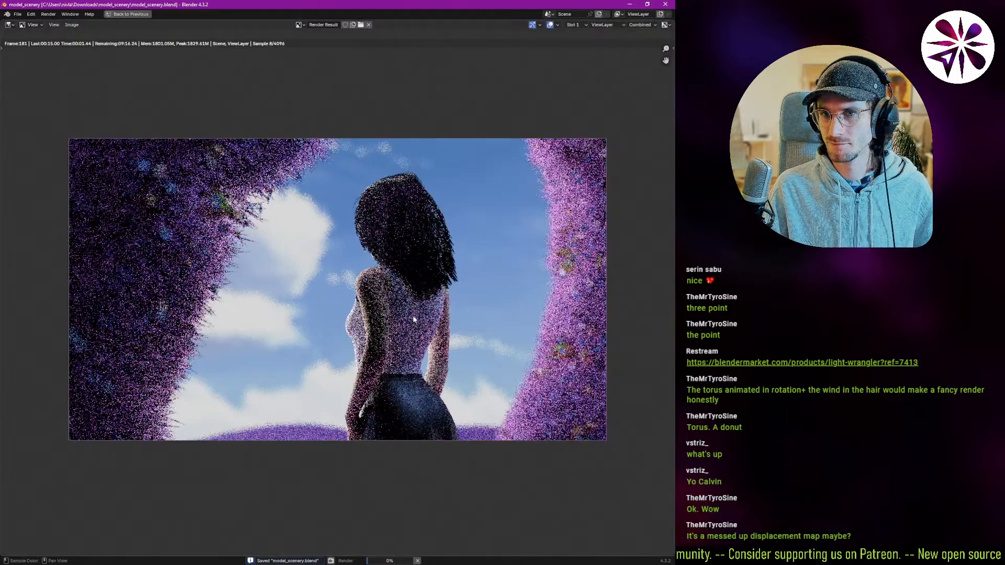
middle_drag(413, 319, 398, 334)
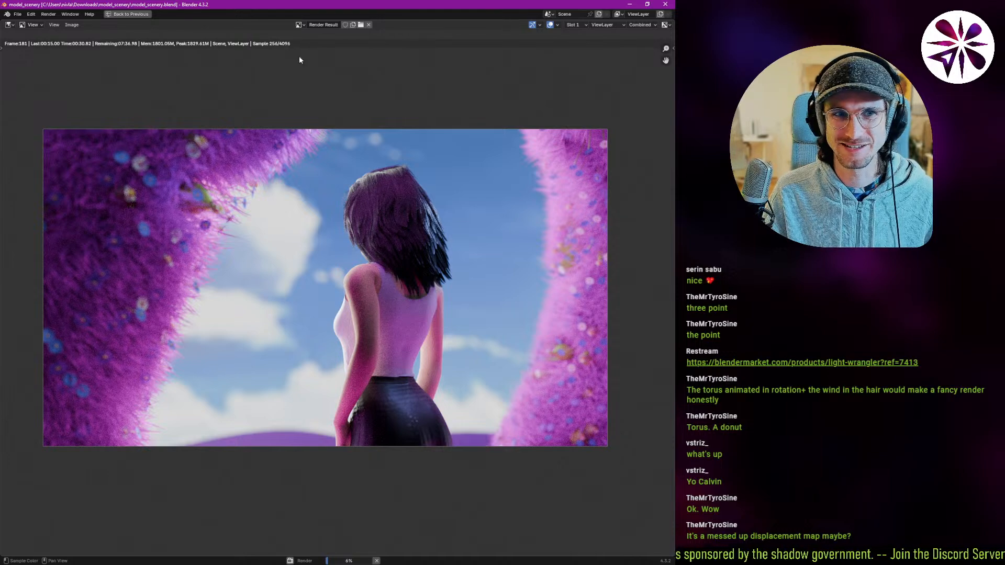
mouse_move(316, 218)
middle_down()
mouse_move(311, 230)
mouse_move(320, 227)
middle_up()
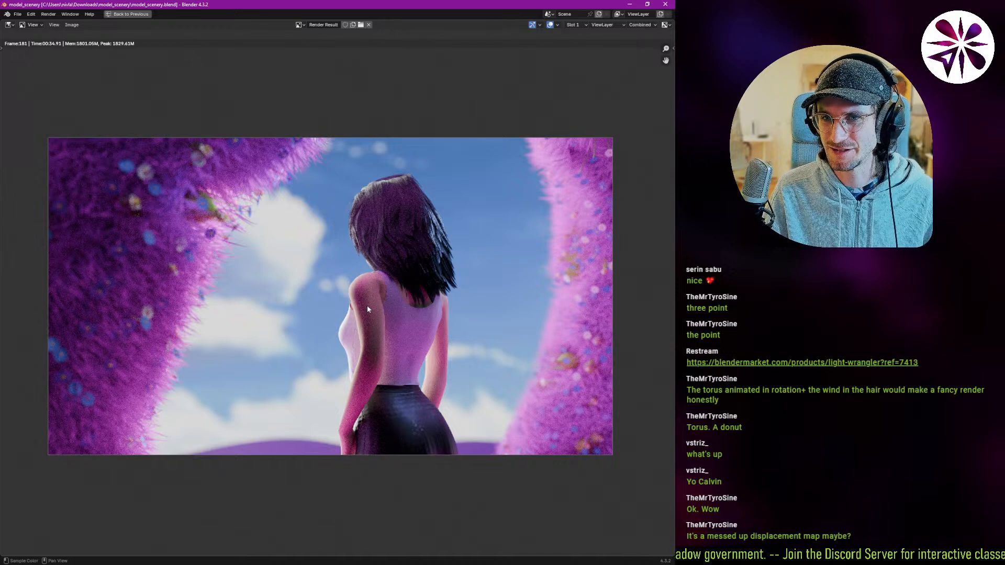
- Close the render result and return the camera viewport to rendered shading
key(Escape)
key(ctrl+space)
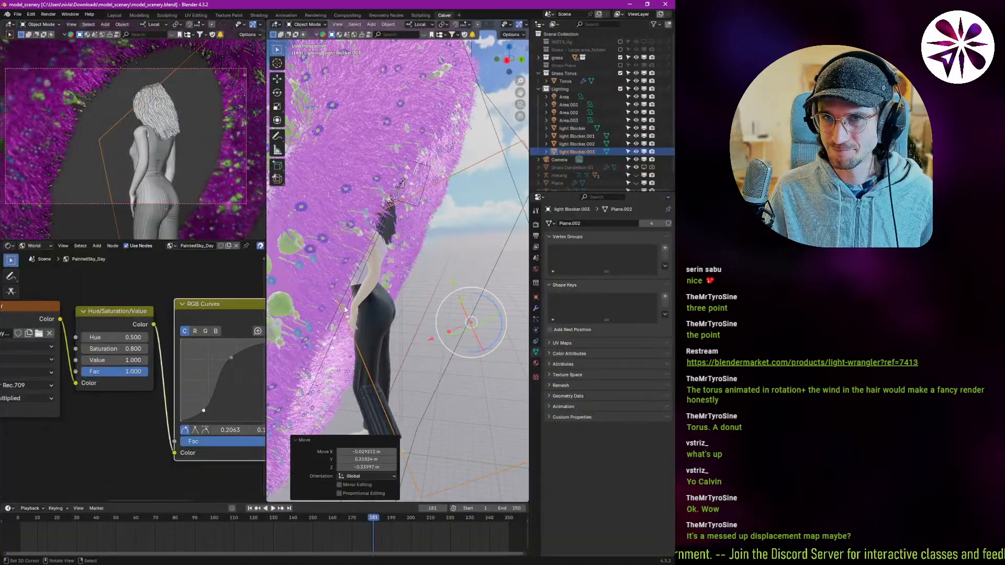
key(z)
click(186, 133)
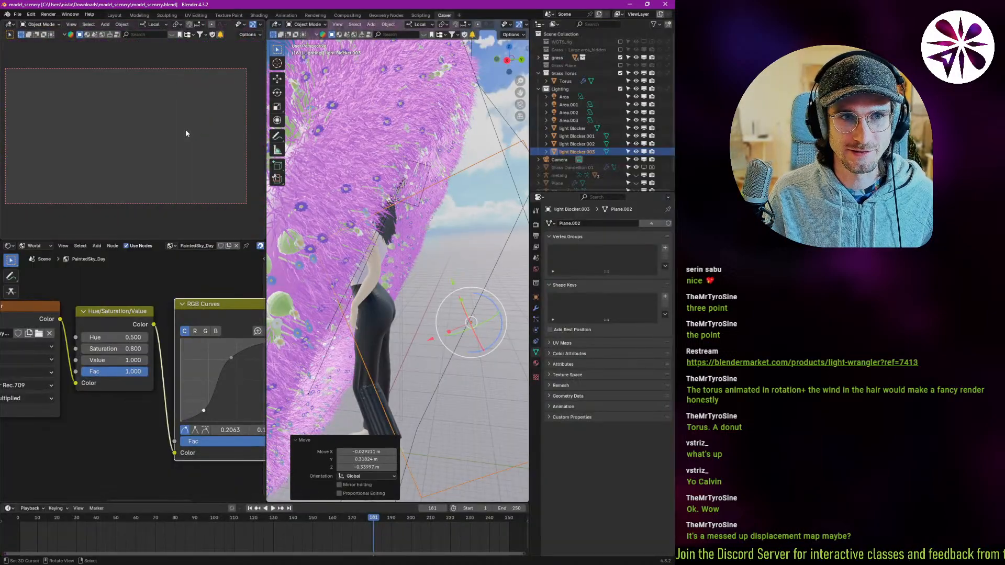
- Select the woman's body mesh and display its skin material's Principled BSDF nodes in place of the world nodes
middle_drag(366, 291, 375, 265)
click(384, 259)
middle_drag(109, 316, 112, 326)
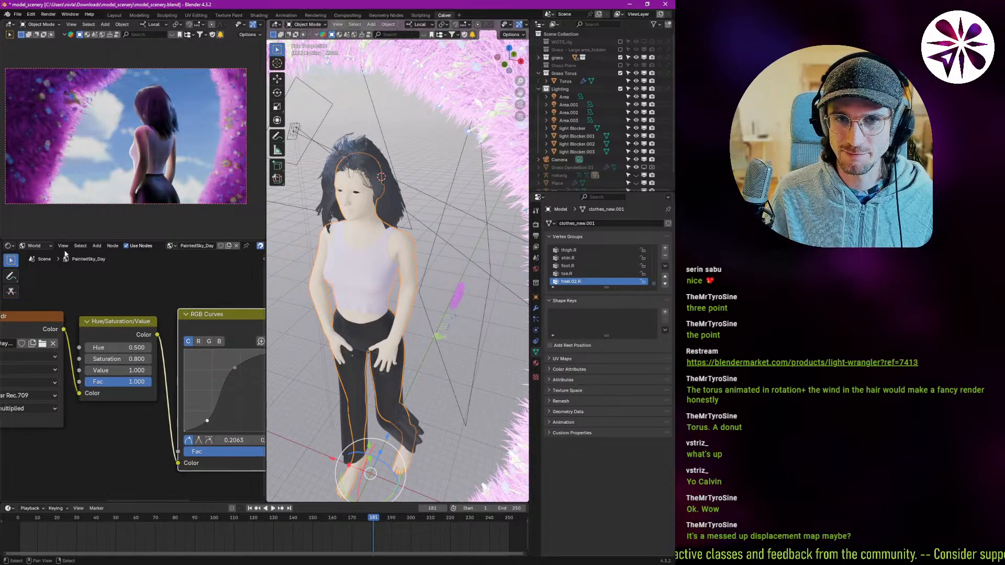
click(35, 245)
click(43, 266)
scroll(168, 343, down, 2)
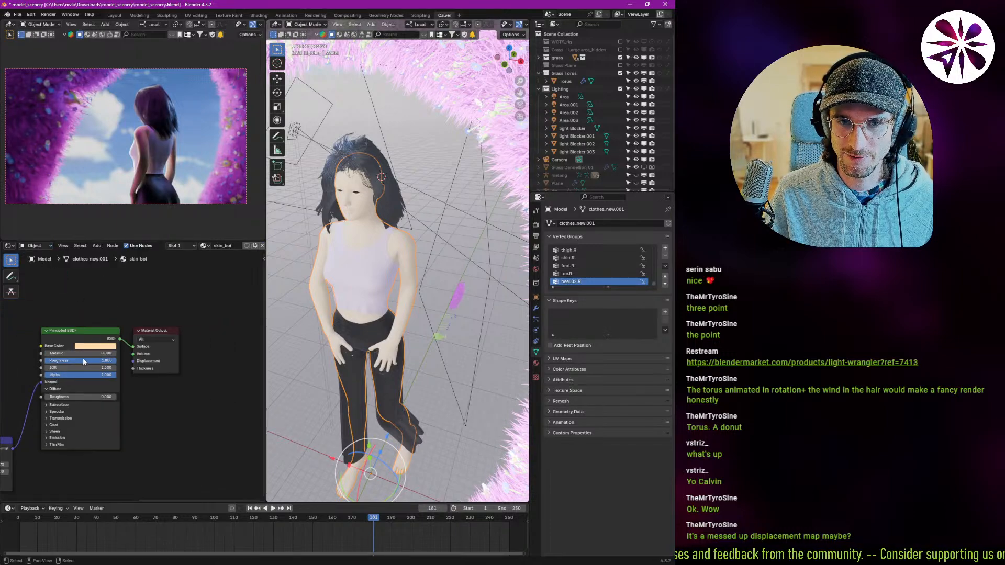
scroll(168, 343, up, 4)
scroll(168, 343, up, 1)
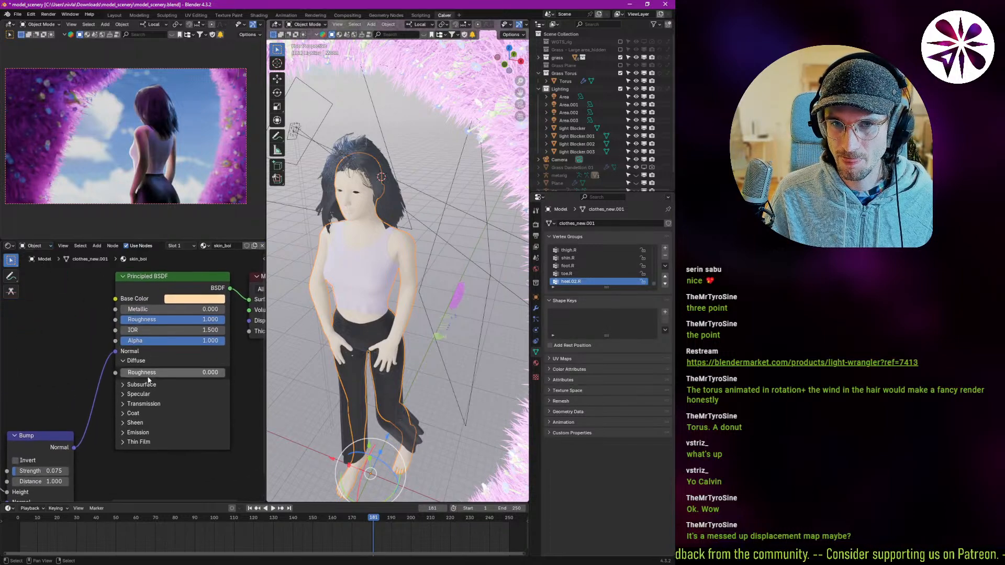
- Set the skin material's subsurface weight to about 0.927 and open its subsurface scale for editing
click(137, 386)
scroll(137, 386, up, 3)
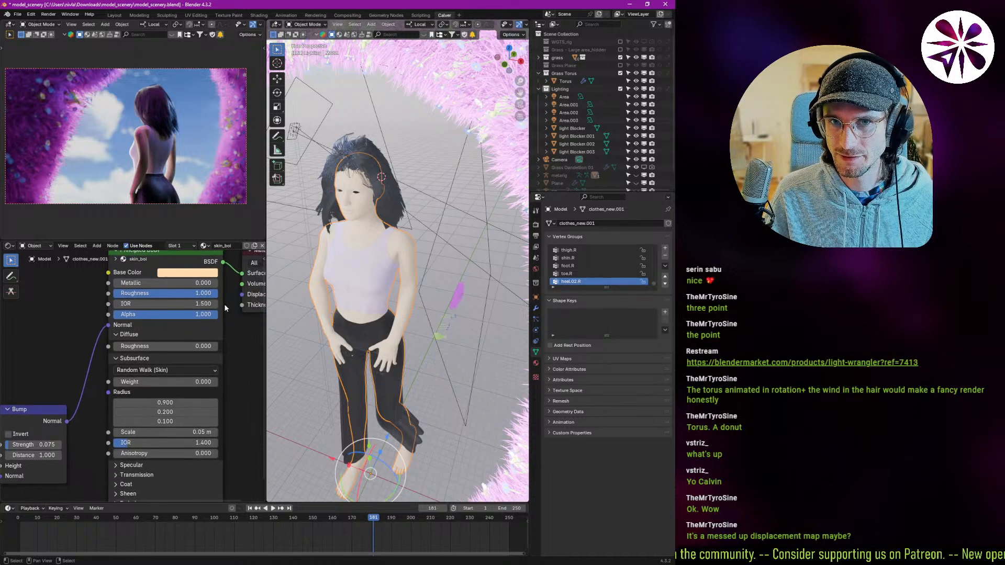
scroll(146, 379, down, 4)
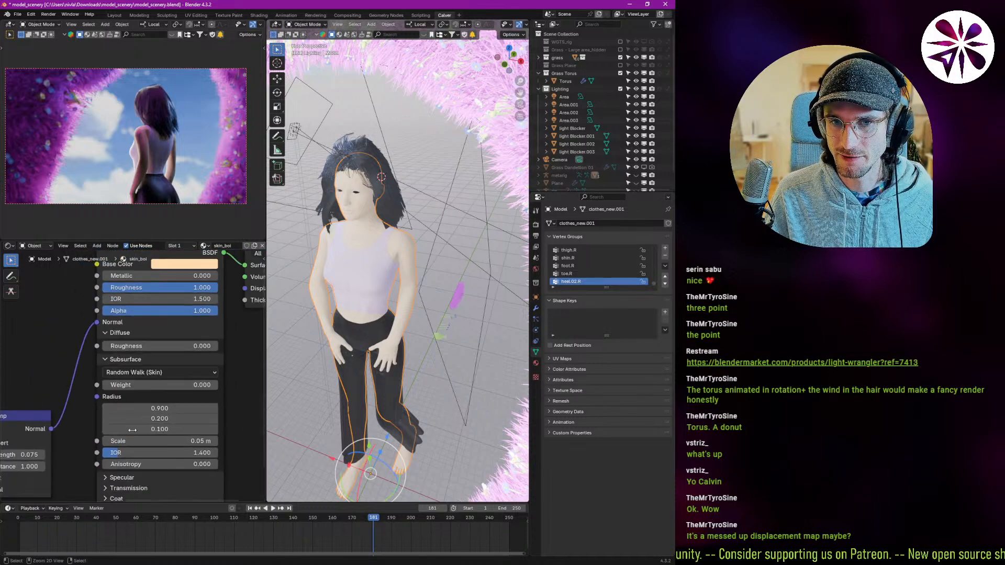
scroll(138, 394, up, 2)
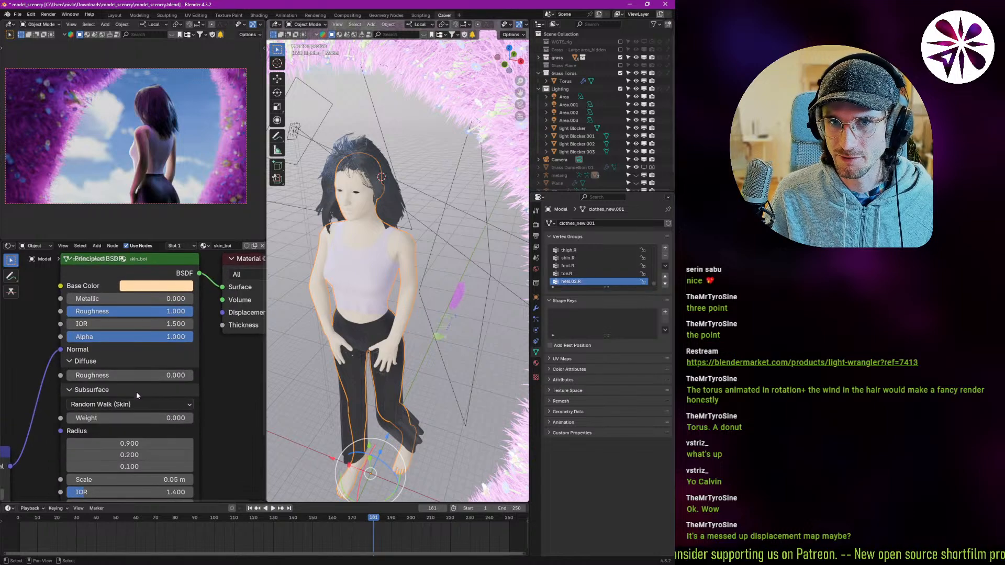
drag(108, 403, 156, 400)
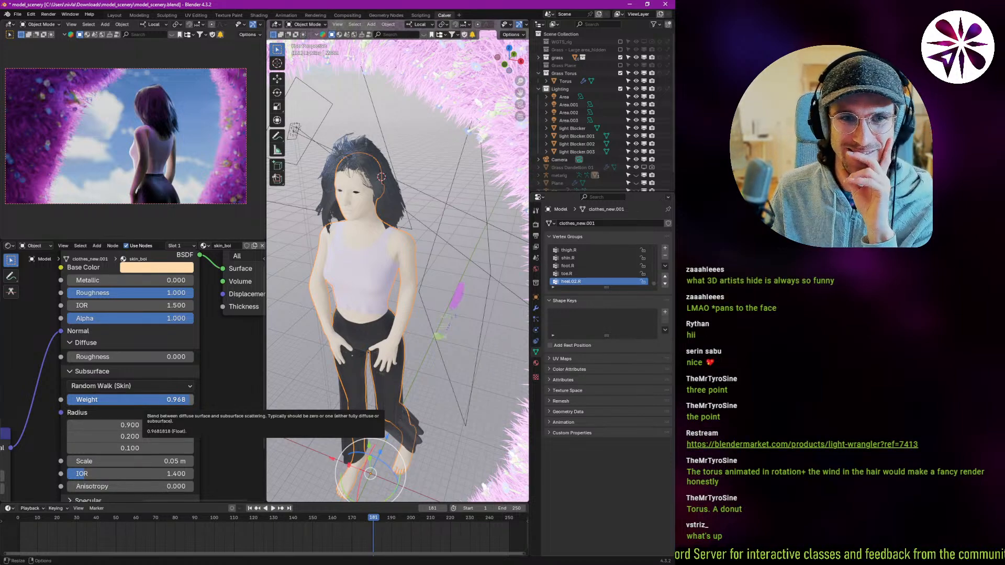
middle_drag(126, 385, 120, 340)
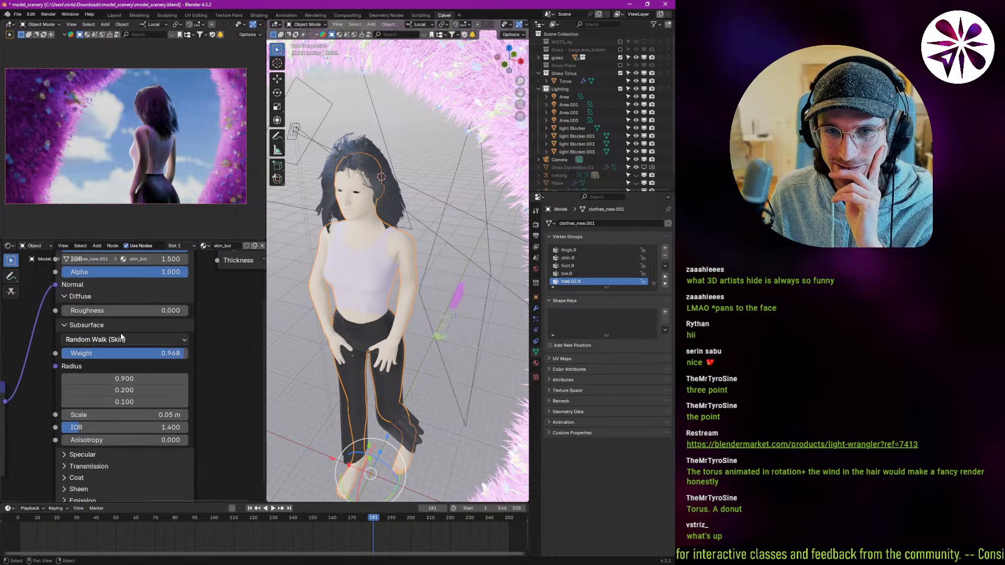
drag(143, 358, 141, 355)
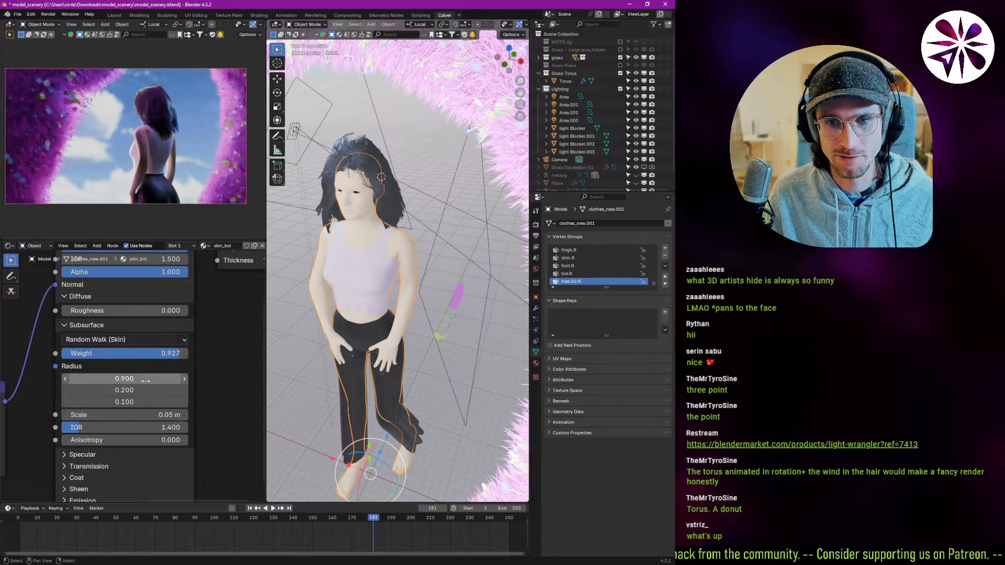
click(131, 415)
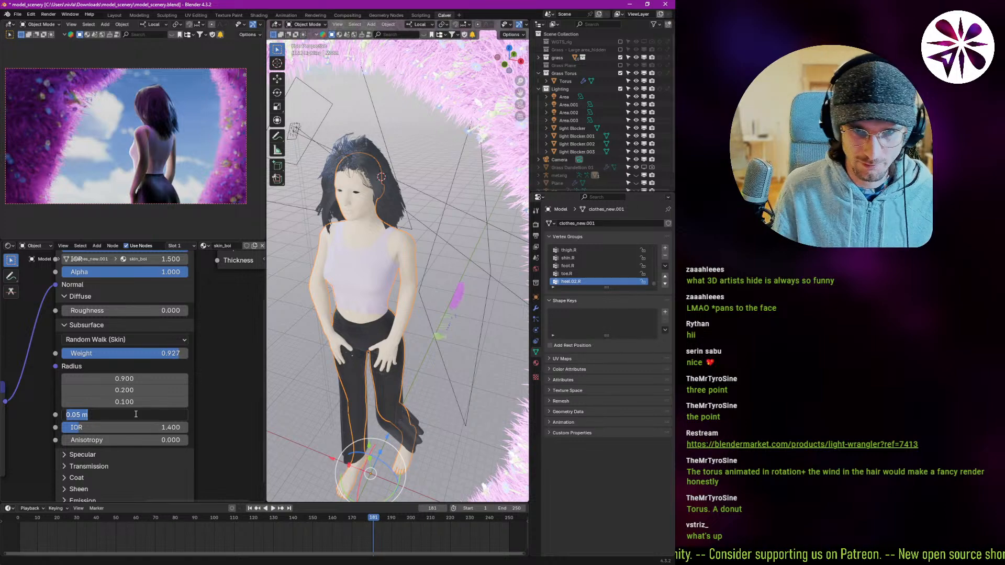
- Try subsurface scales of 1 m and 10 m on the skin material's Principled BSDF
text(1)
key(Return)
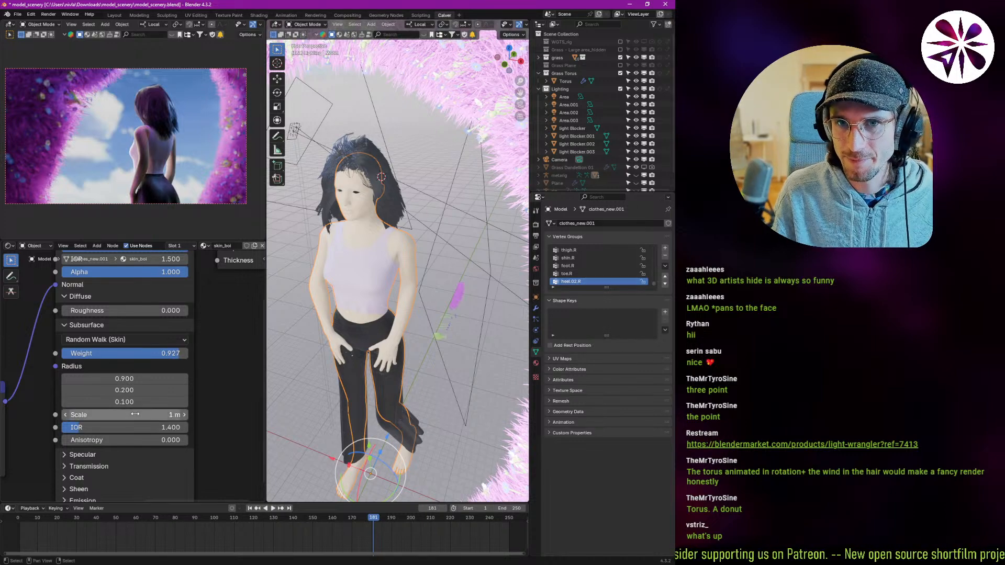
click(124, 414)
text(10)
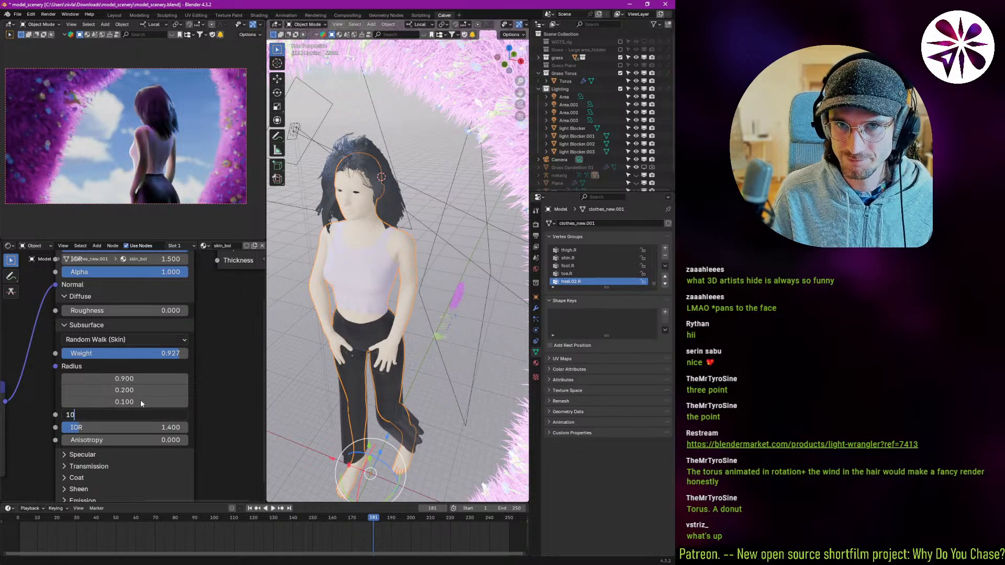
key(Return)
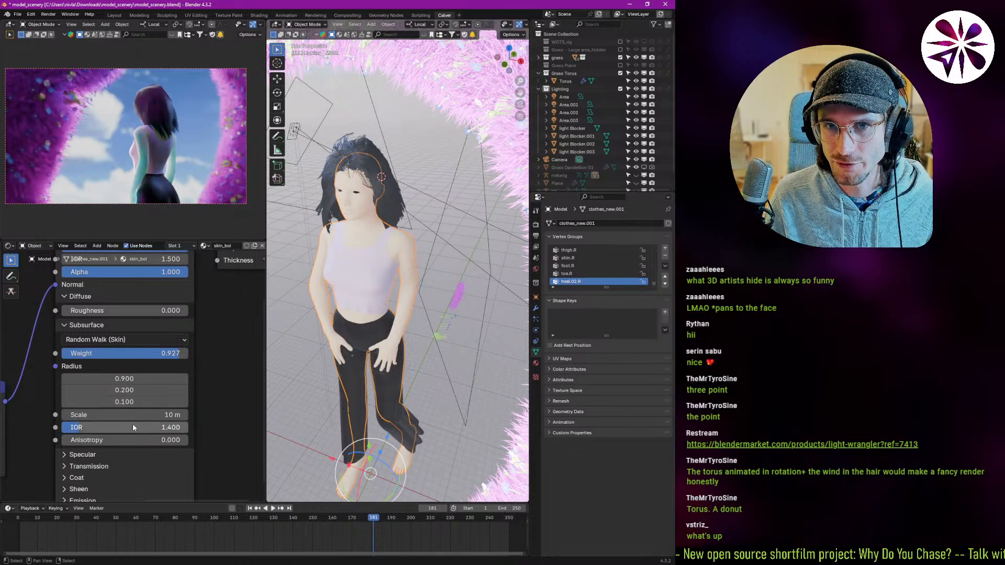
- Try smaller subsurface scales of 4 m and 2 m on the skin material
scroll(164, 132, up, 2)
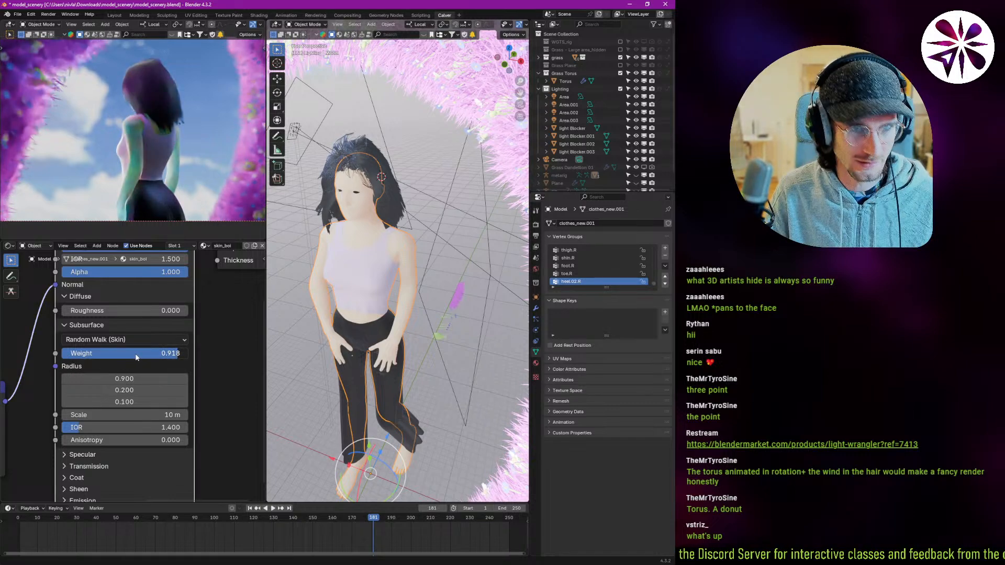
click(127, 413)
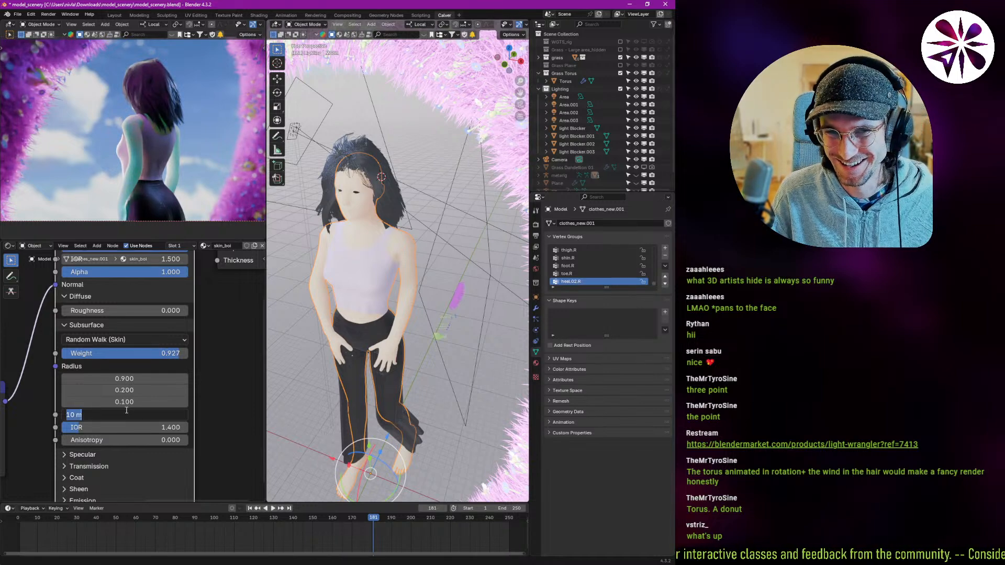
text(4)
key(Return)
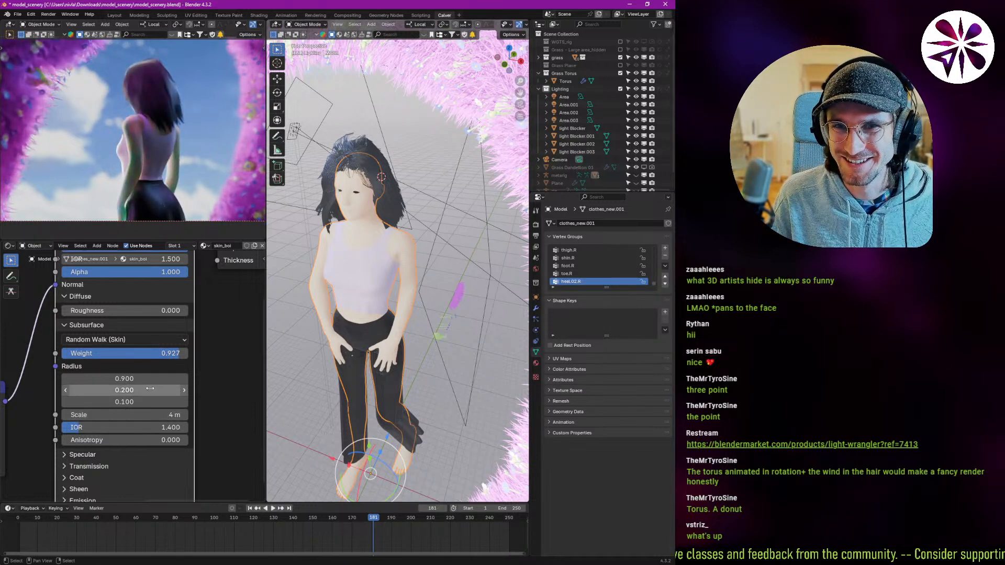
click(151, 415)
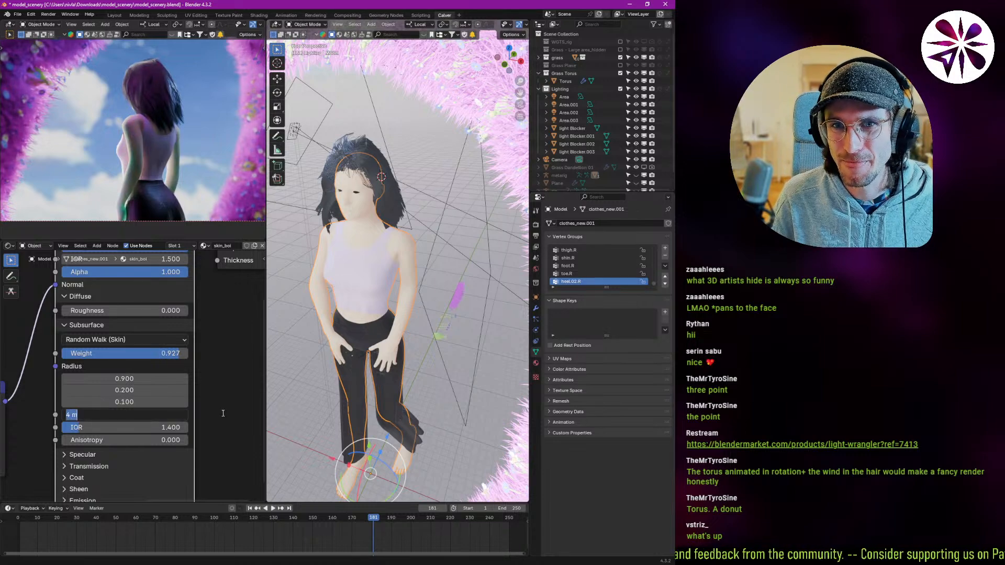
text(2)
key(Return)
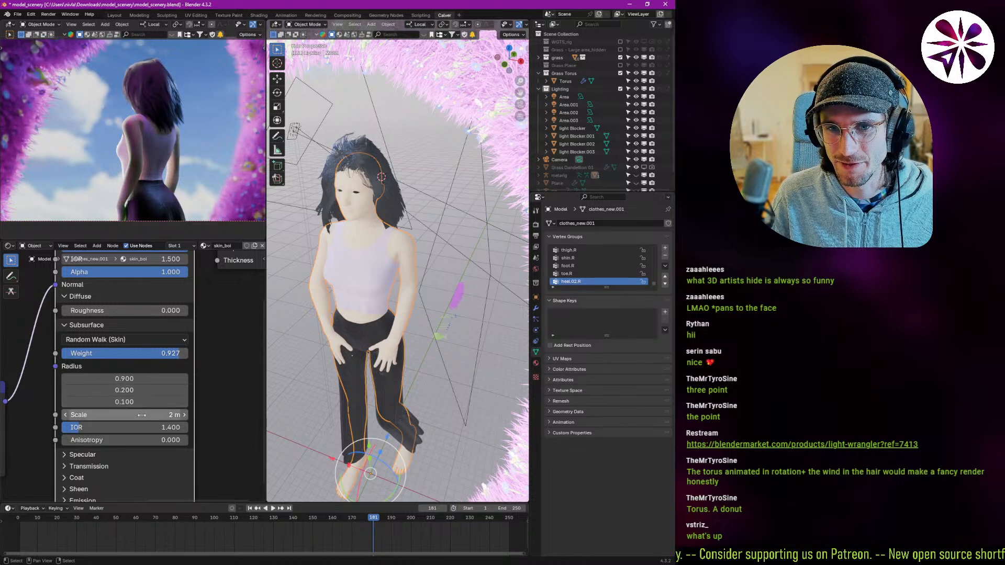
- Try a green and a red base color on the skin material, undoing both changes
shift+scroll(136, 351, up, 4)
click(156, 306)
drag(178, 157, 141, 127)
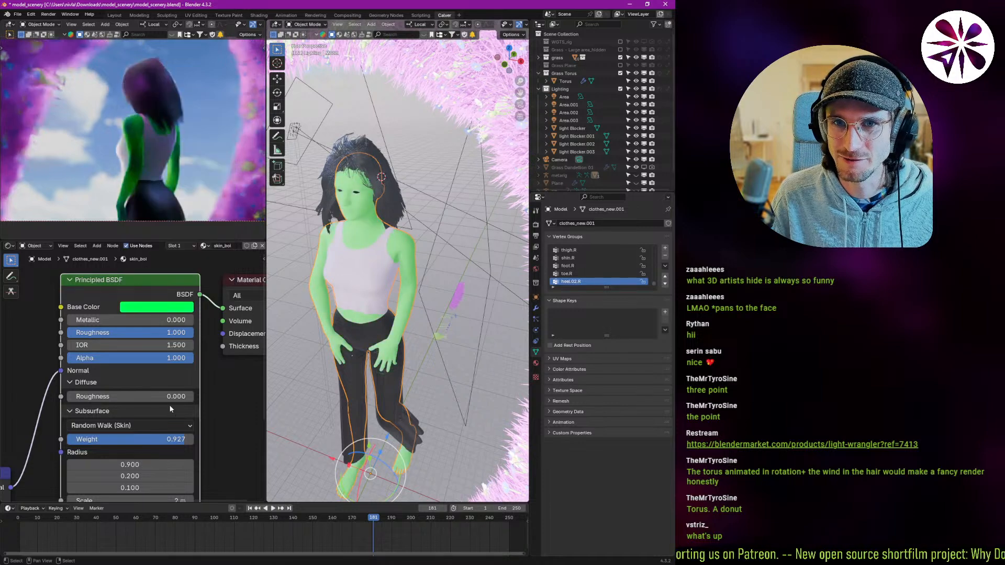
click(157, 307)
click(172, 200)
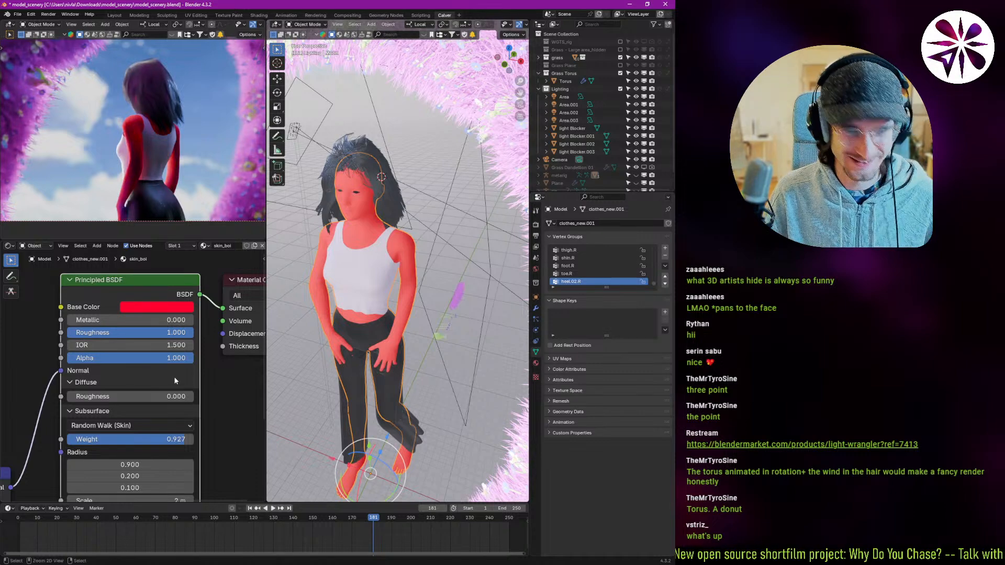
key(ctrl+z)
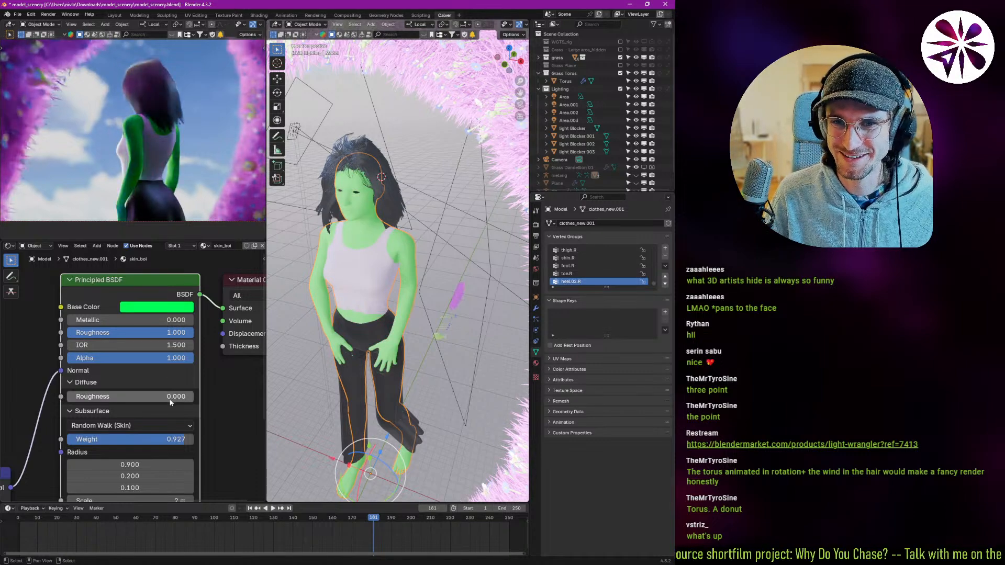
key(ctrl+z)
- Set the skin material's subsurface scale to 1 m
shift+scroll(151, 399, down, 2)
click(143, 457)
text(1)
key(Return)
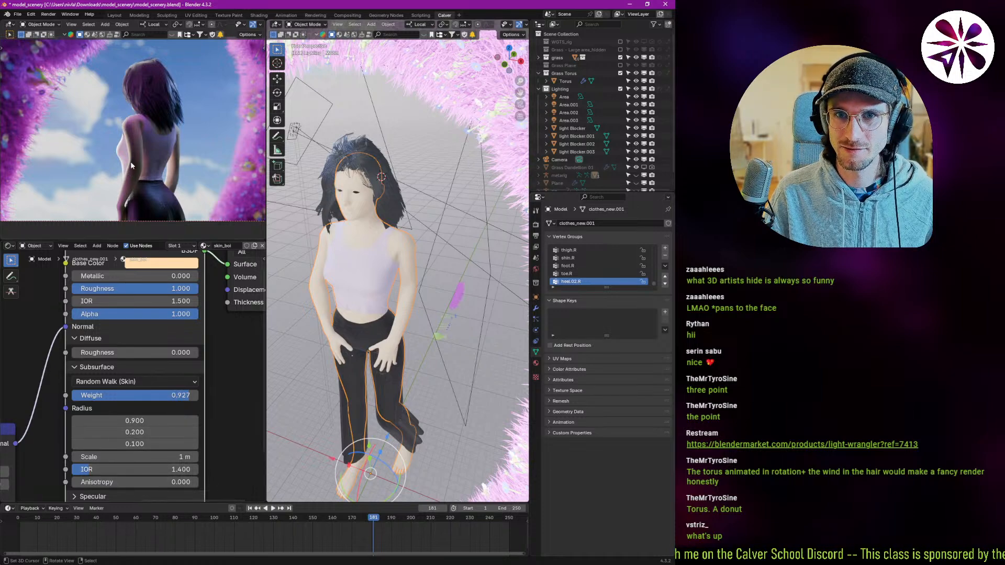
- Switch the camera view to solid shading and back to rendered shading
key(z)
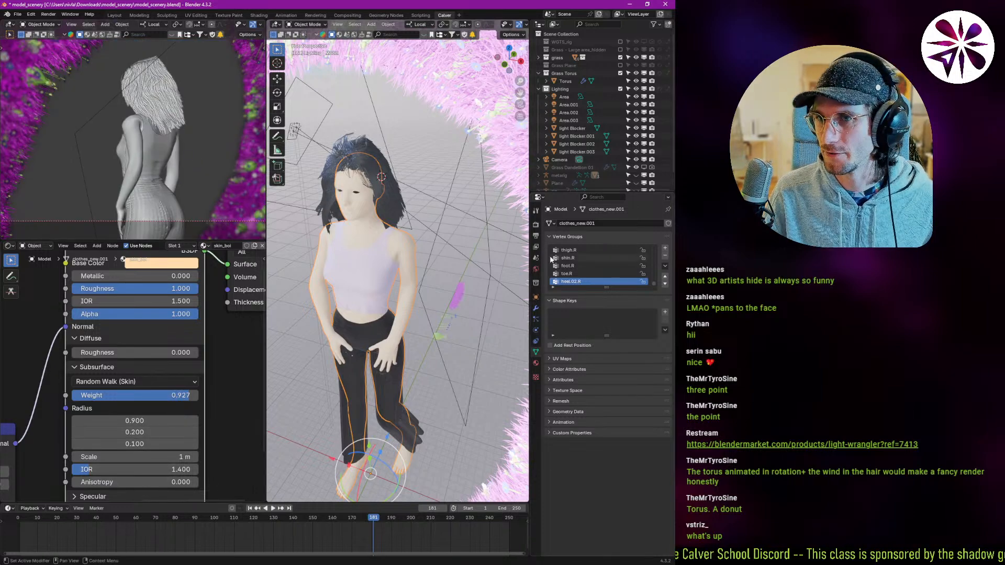
key(z)
click(262, 118)
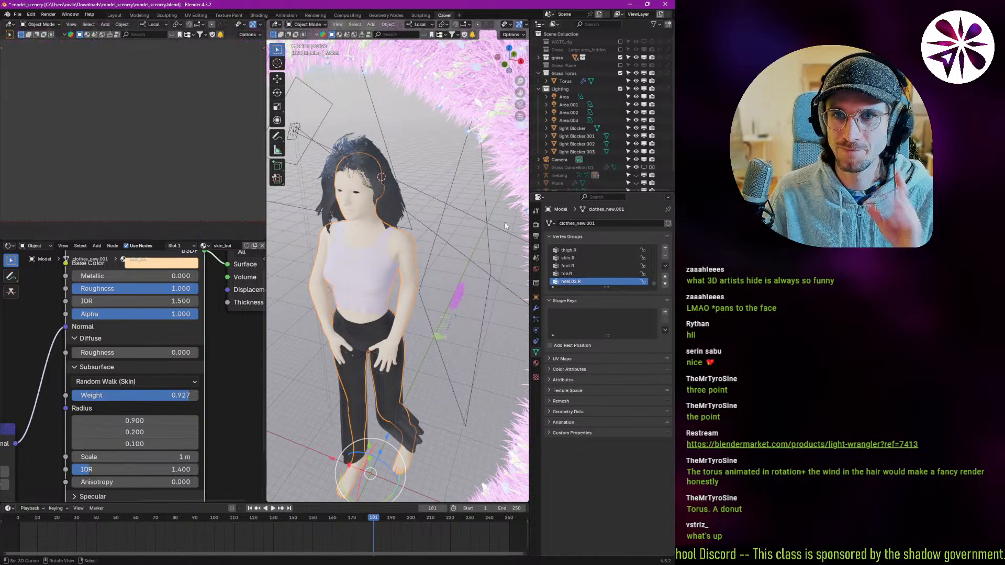
- Expand the final render's denoise settings and enable GPU use with the OpenImageDenoise denoiser
click(536, 224)
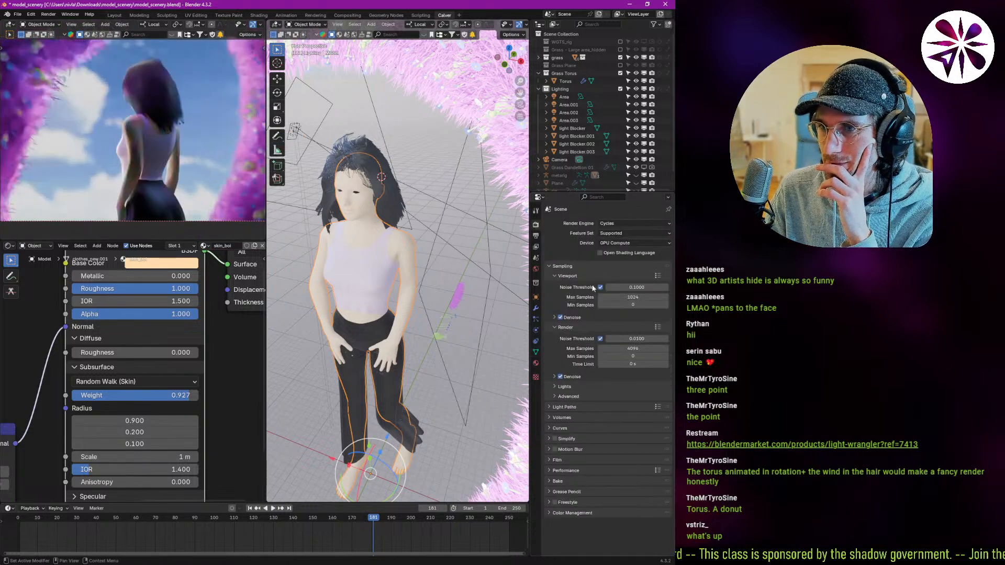
click(574, 377)
click(599, 423)
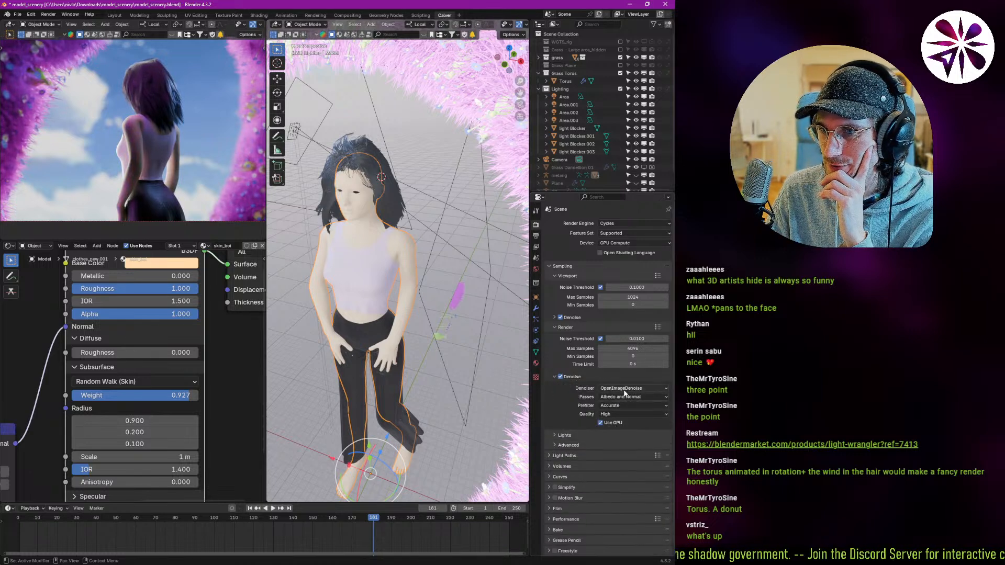
click(625, 389)
click(602, 406)
click(607, 398)
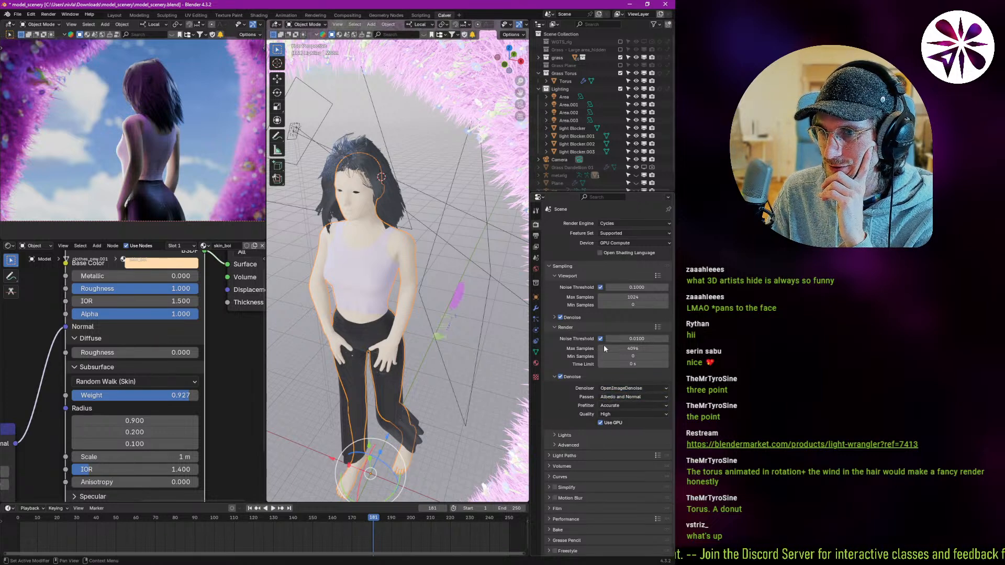
- Set the maximum samples to 400 for the final render and 200 for the viewport
click(632, 348)
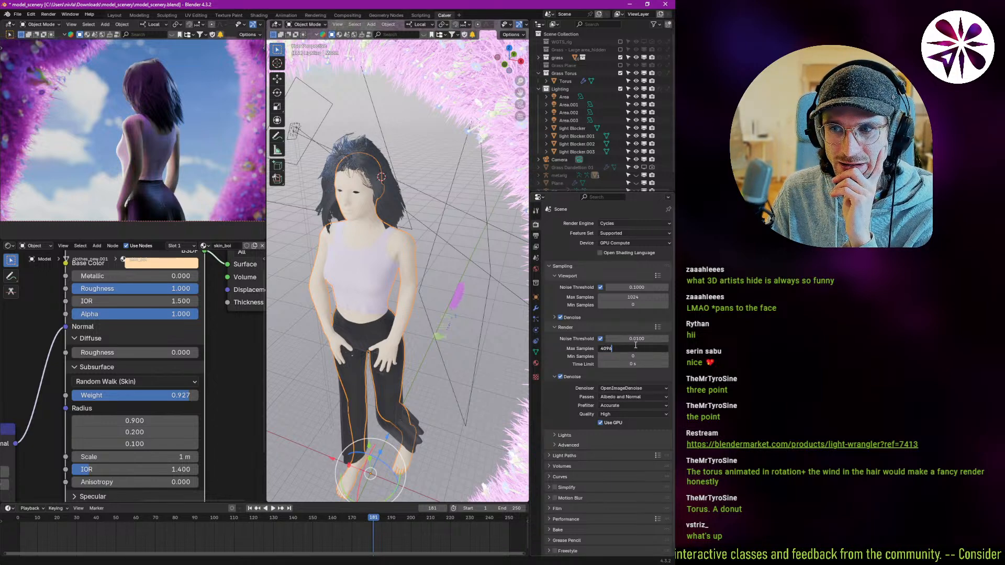
key(ctrl+a)
text(400)
key(Return)
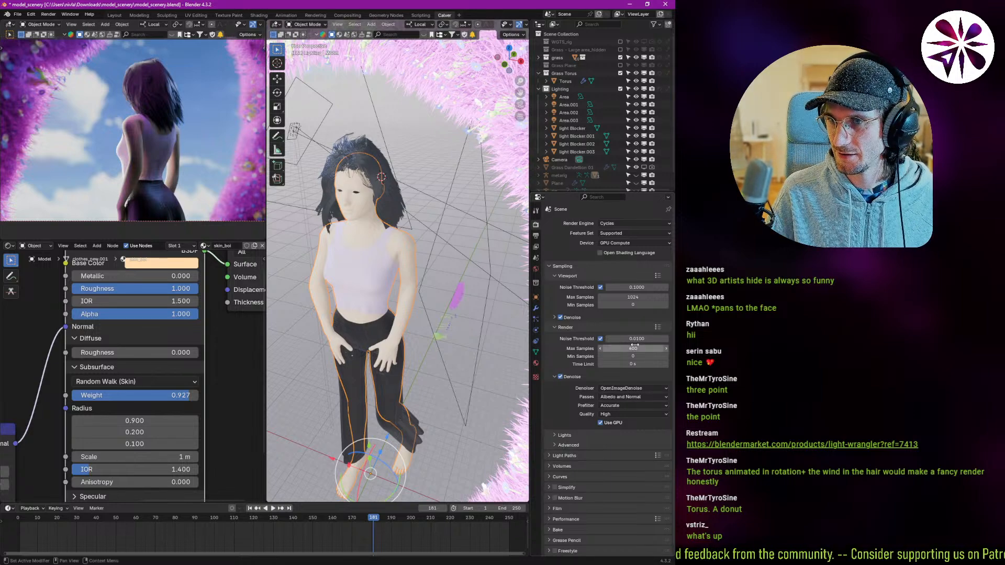
click(626, 296)
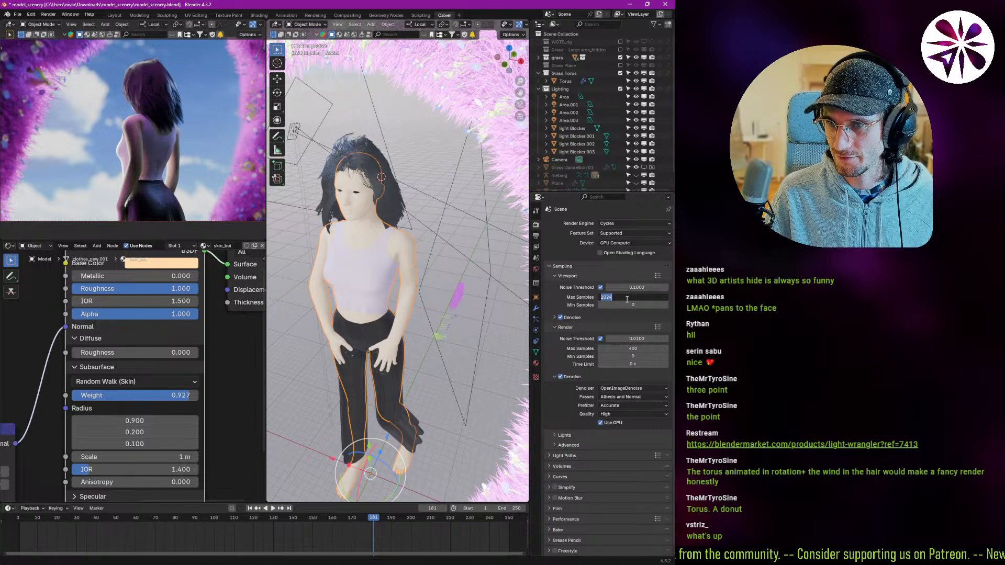
text(200)
key(Return)
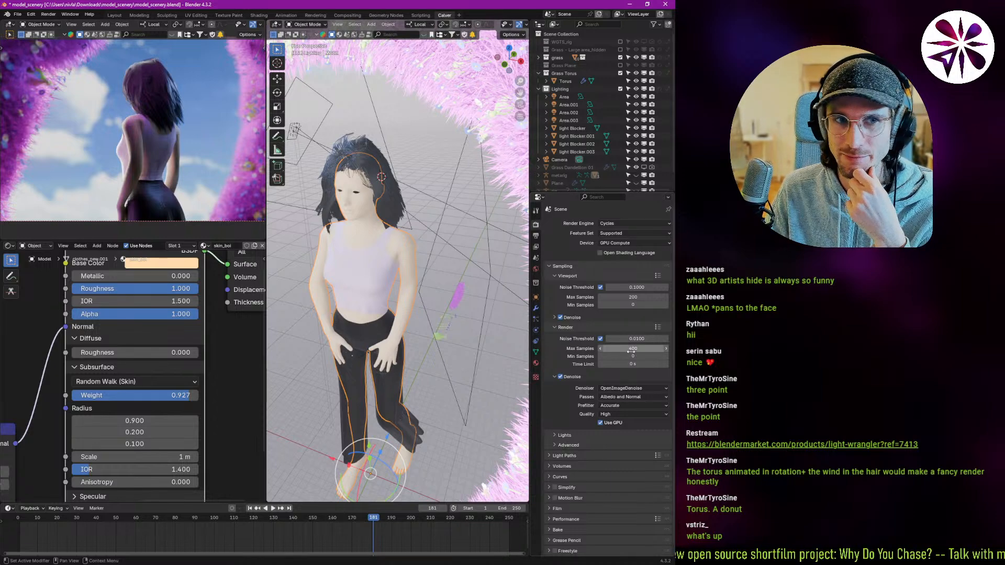
- Disable both reflective and refractive caustics in the Cycles light path settings
scroll(588, 392, down, 1)
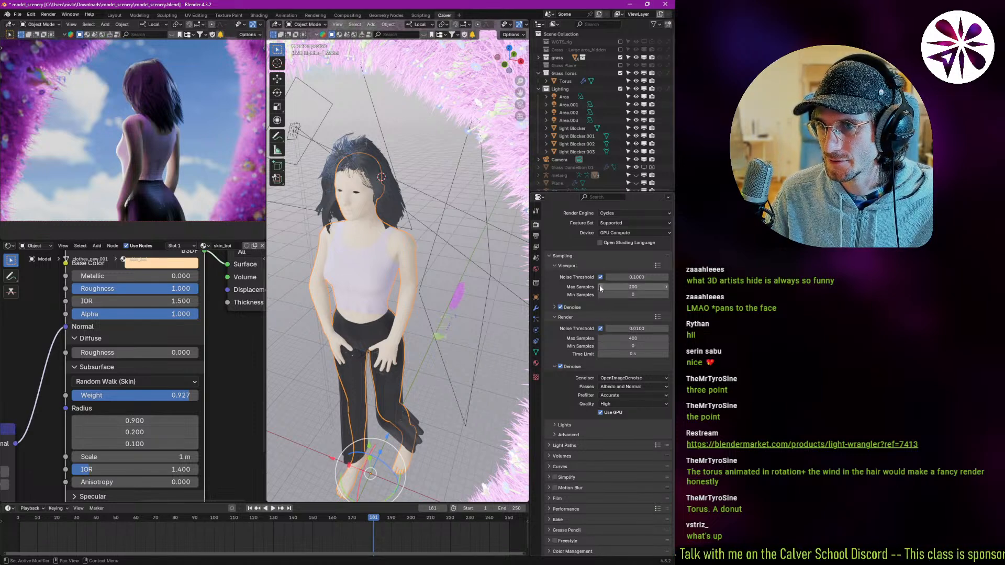
click(570, 424)
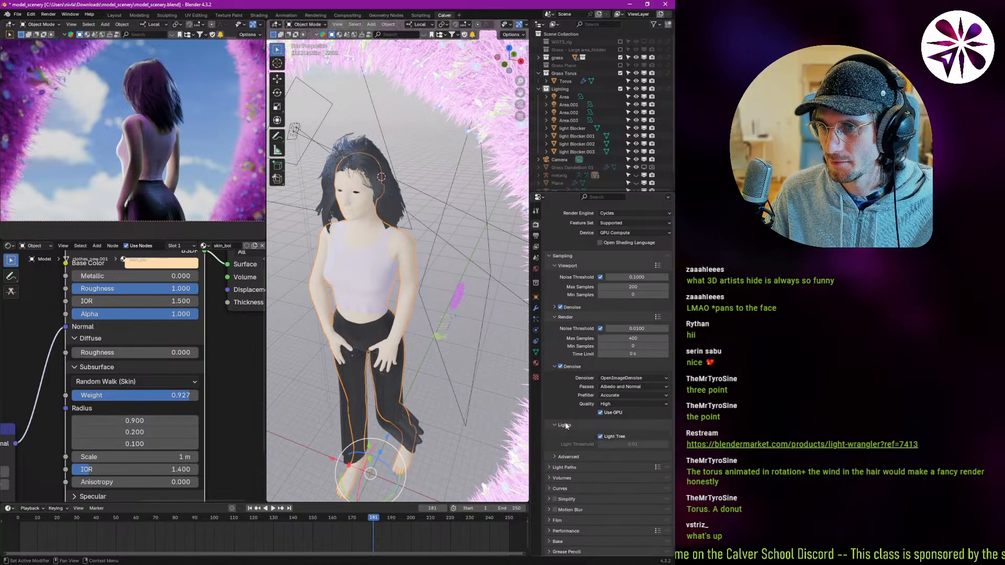
scroll(576, 419, down, 1)
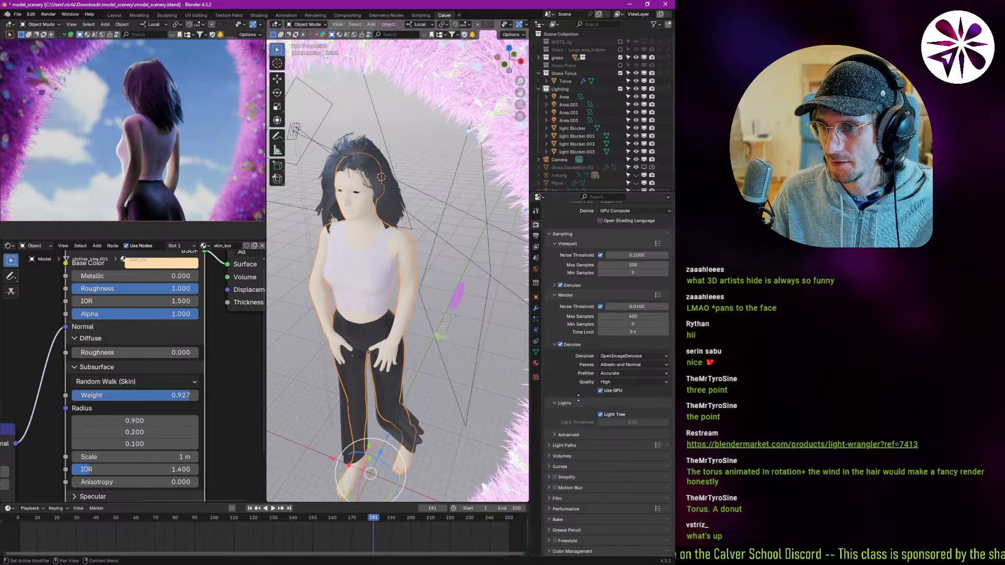
click(569, 435)
scroll(571, 434, down, 3)
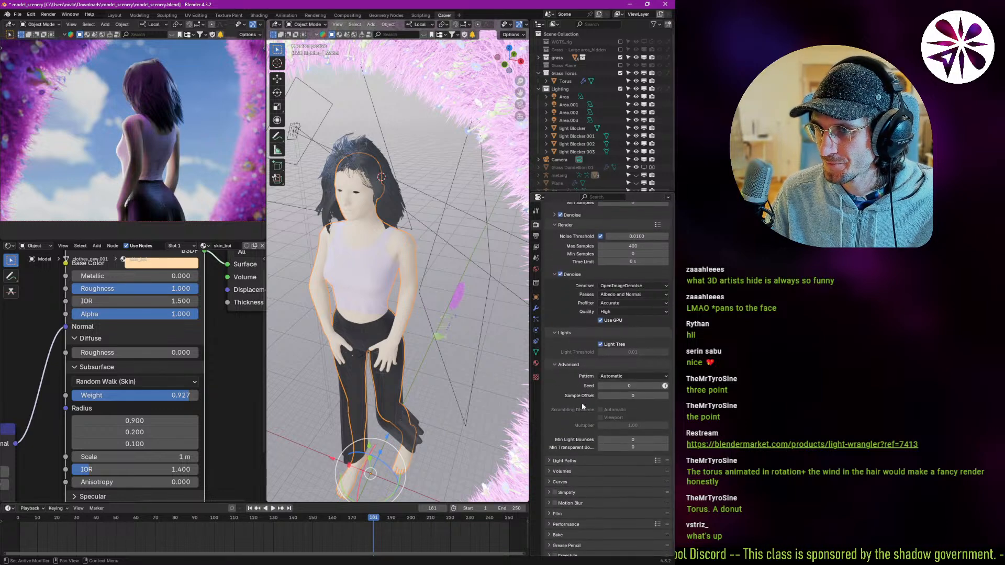
scroll(573, 394, down, 1)
click(575, 446)
scroll(580, 453, down, 3)
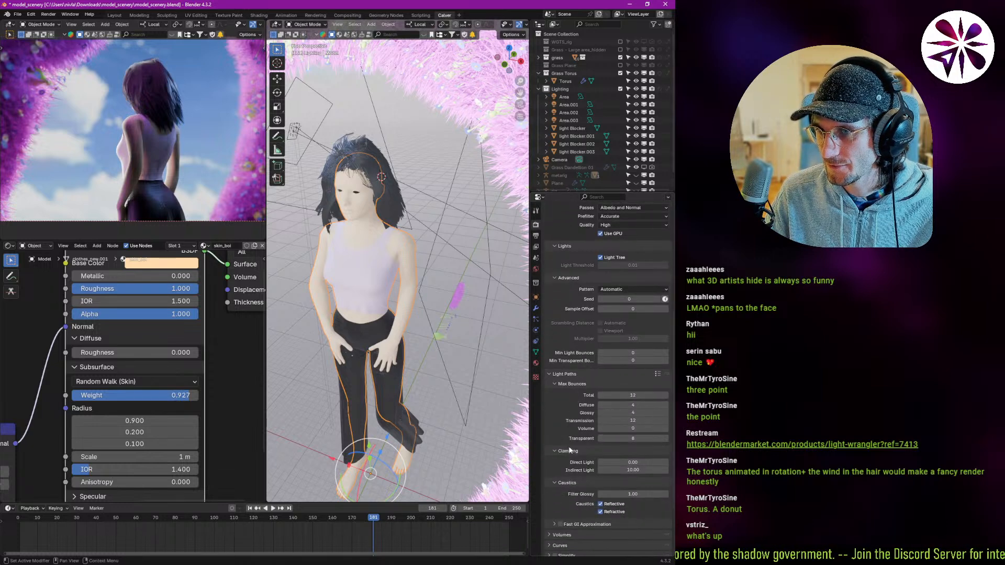
scroll(628, 405, down, 3)
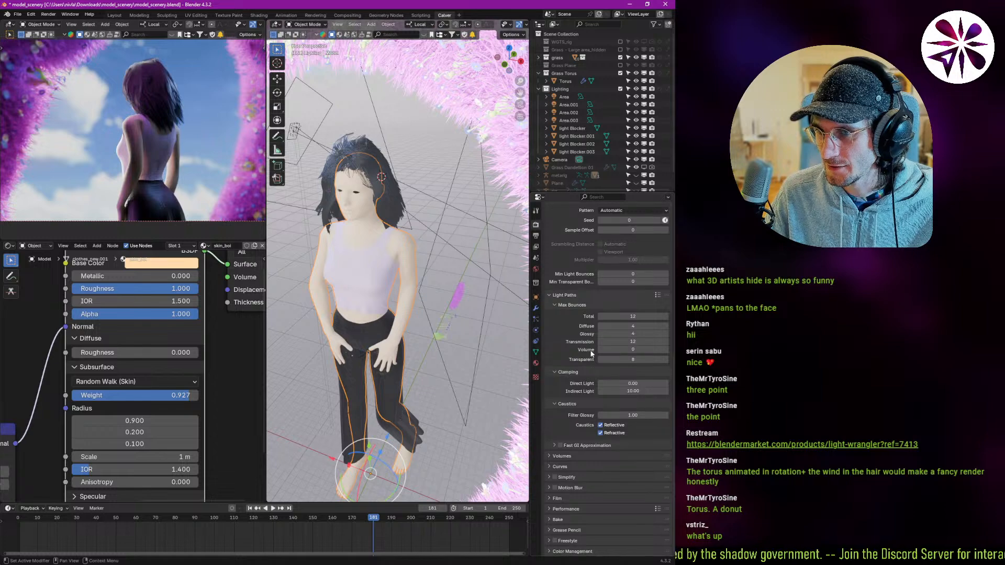
click(612, 426)
click(613, 434)
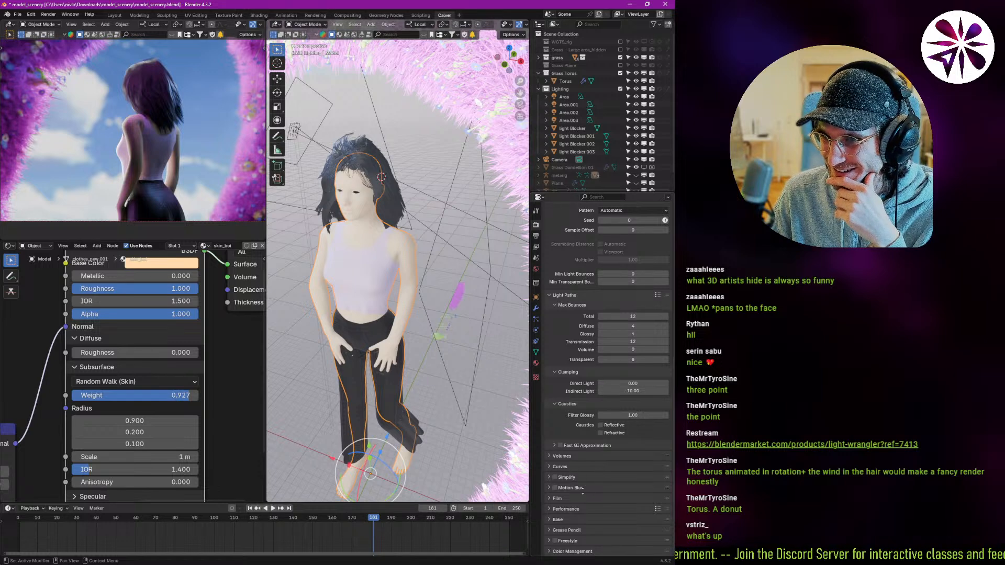
- Review the Film render settings, collapse them again and return to the sampling settings
click(565, 496)
scroll(565, 493, down, 3)
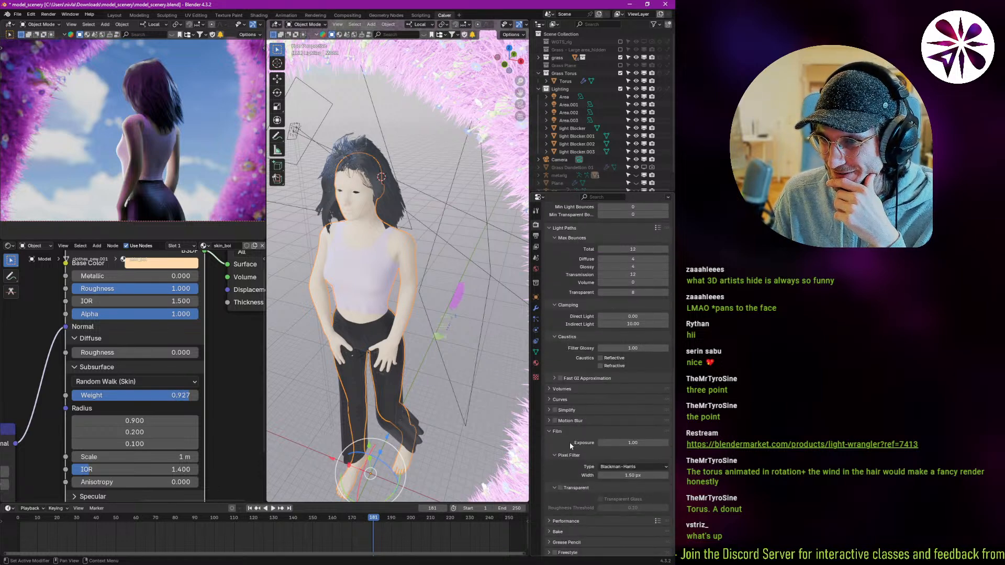
click(558, 432)
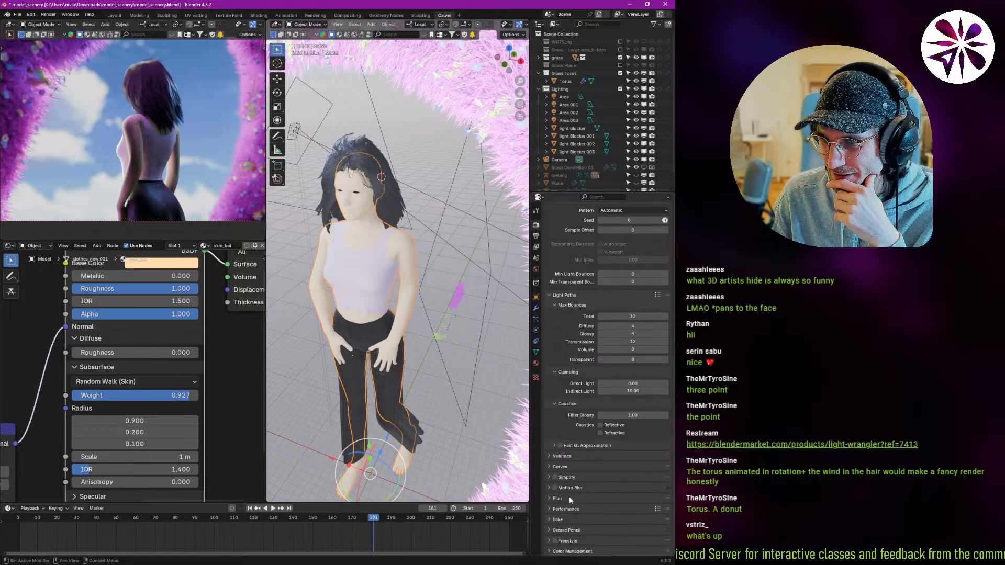
scroll(571, 464, up, 9)
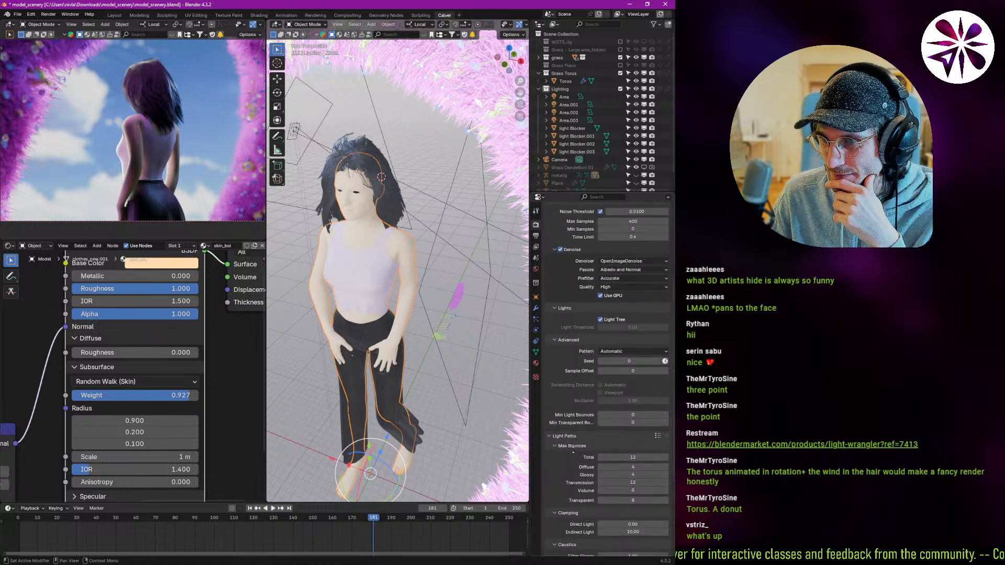
scroll(576, 450, up, 3)
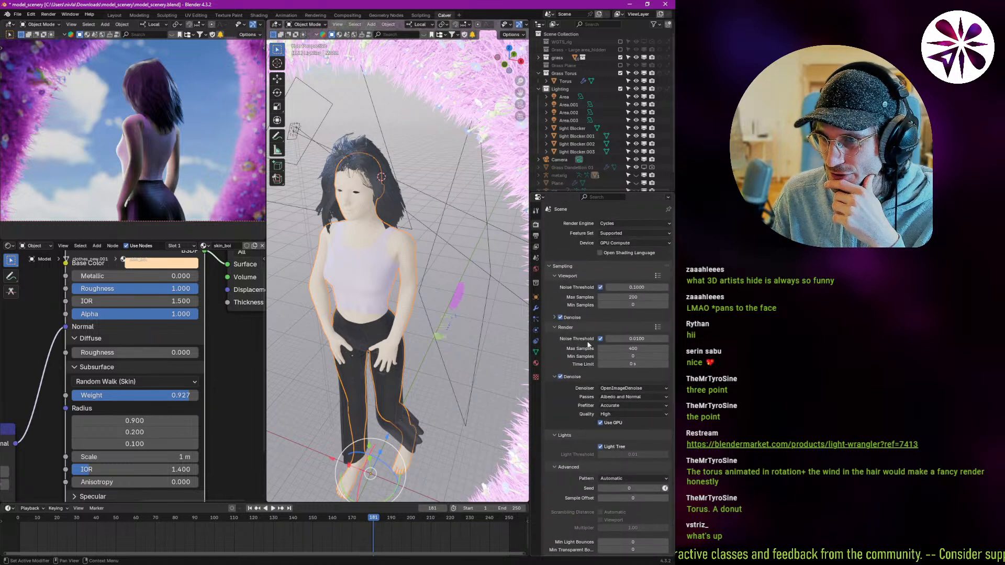
- Select the camera in the scene and set its depth of field aperture blades to 8
middle_drag(420, 274, 433, 249)
click(414, 240)
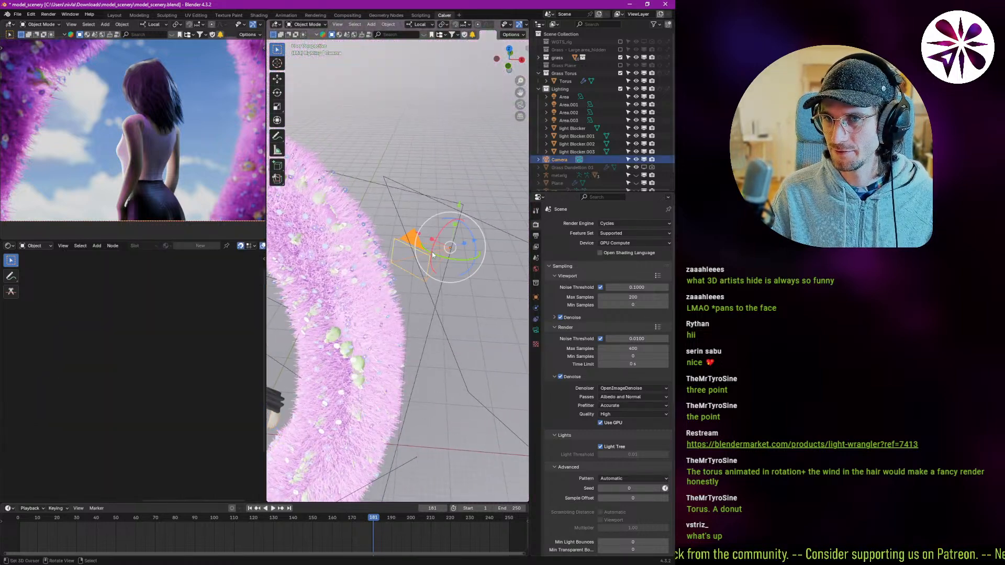
click(536, 330)
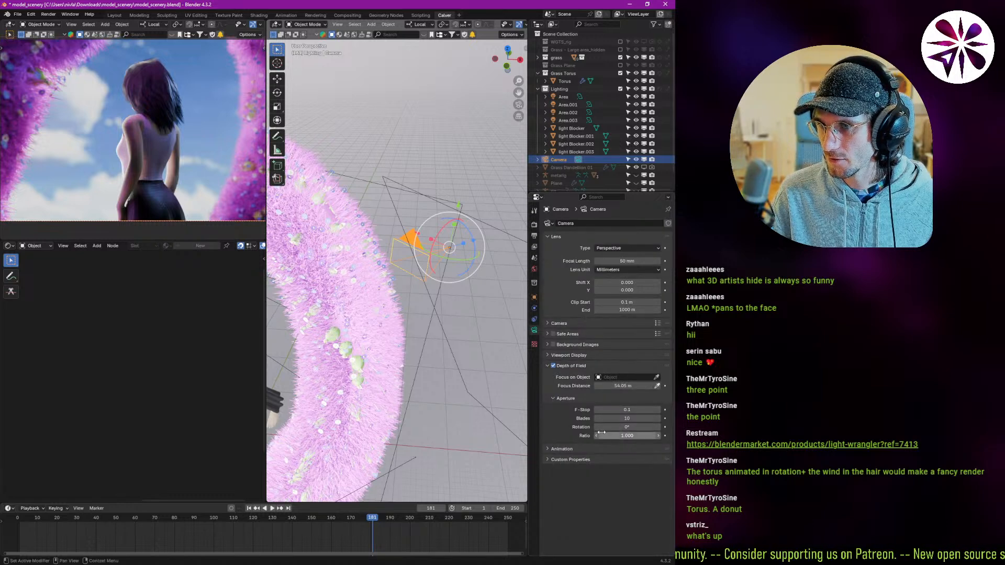
click(620, 419)
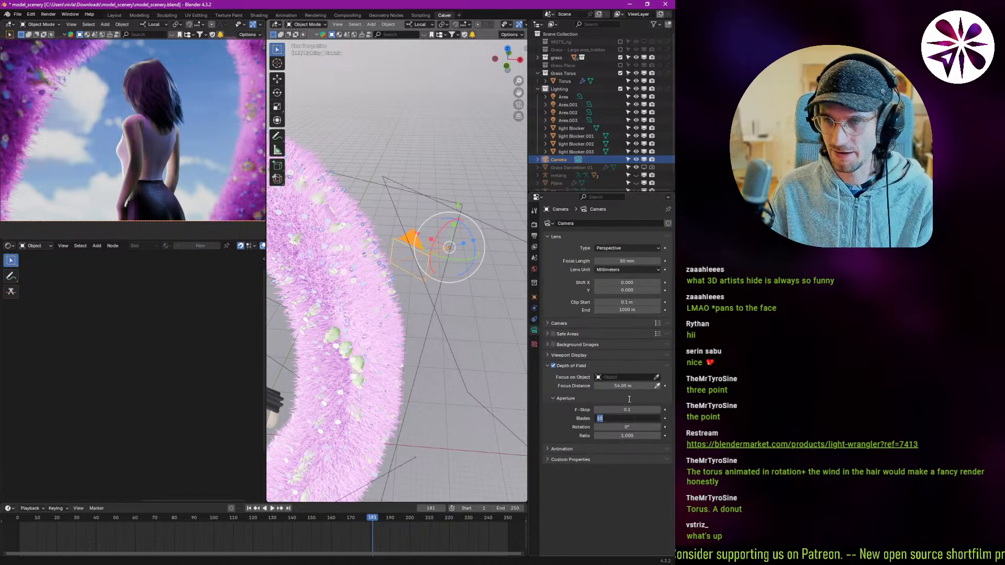
text(8)
key(Return)
- Set the camera's aperture rotation to 12° and its aperture ratio to 2
click(631, 427)
text(12)
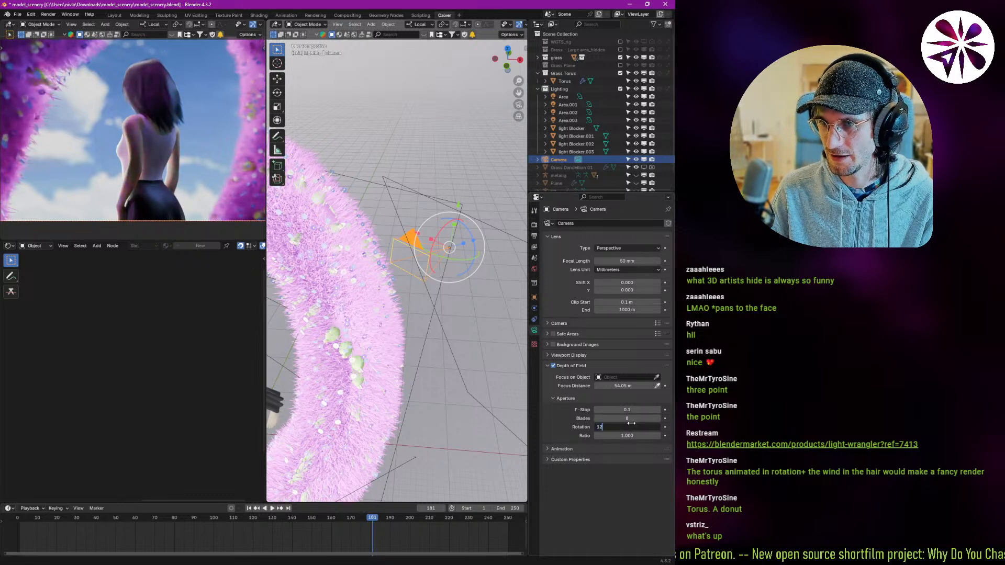
key(Return)
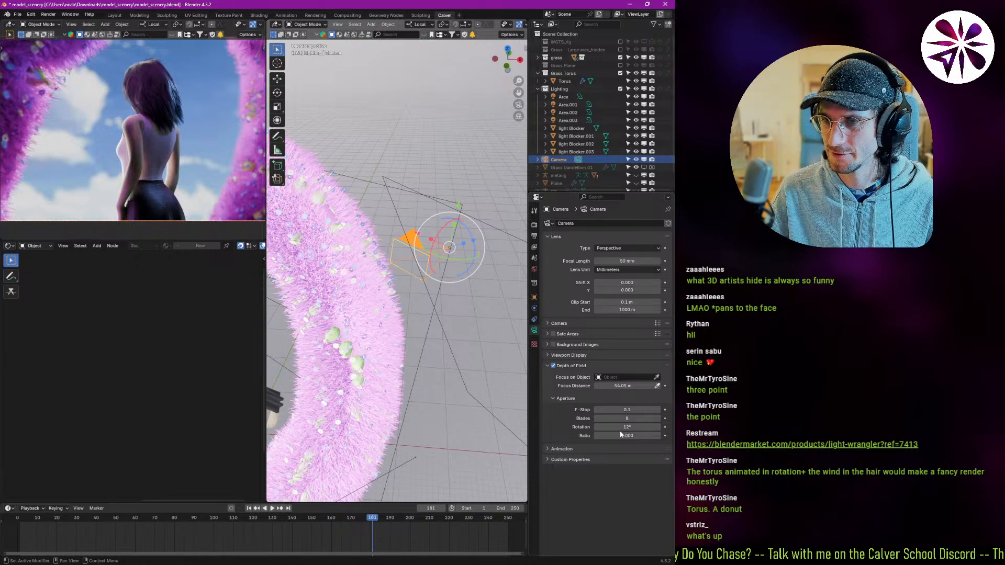
click(621, 434)
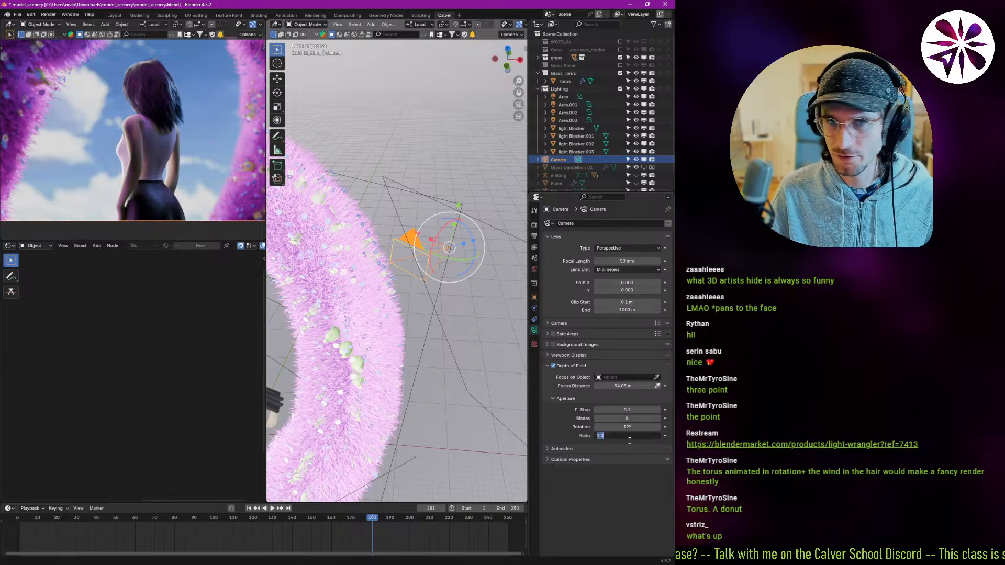
text(2)
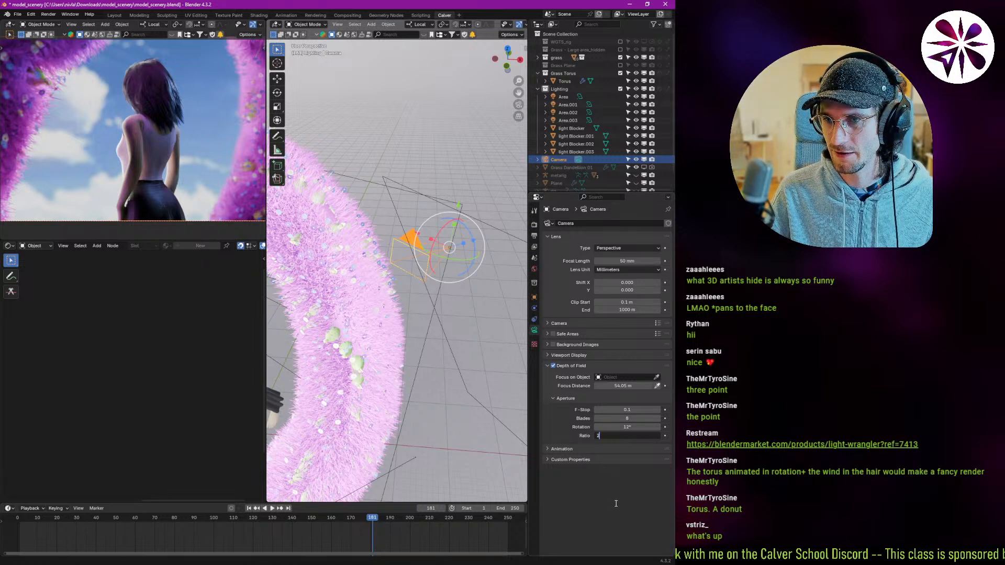
key(Return)
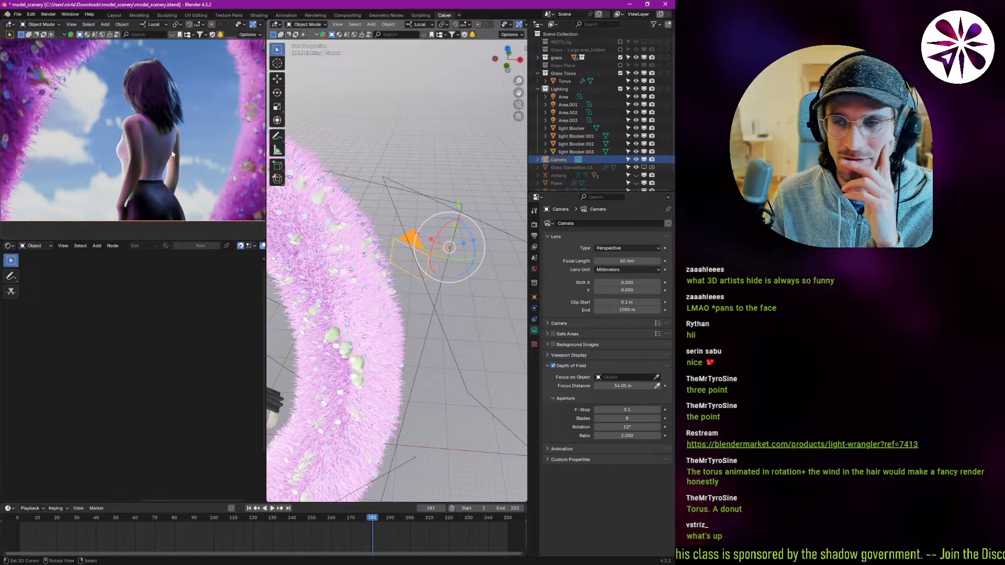
click(575, 356)
click(578, 356)
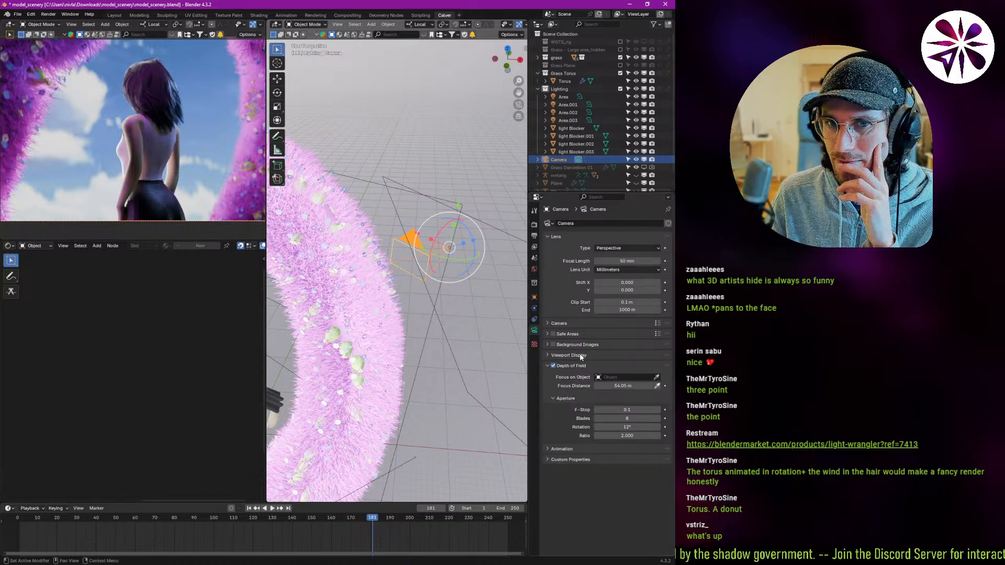
- Switch the camera viewport to solid shading, save the file and render the current frame
key(z)
click(228, 156)
key(ctrl+s)
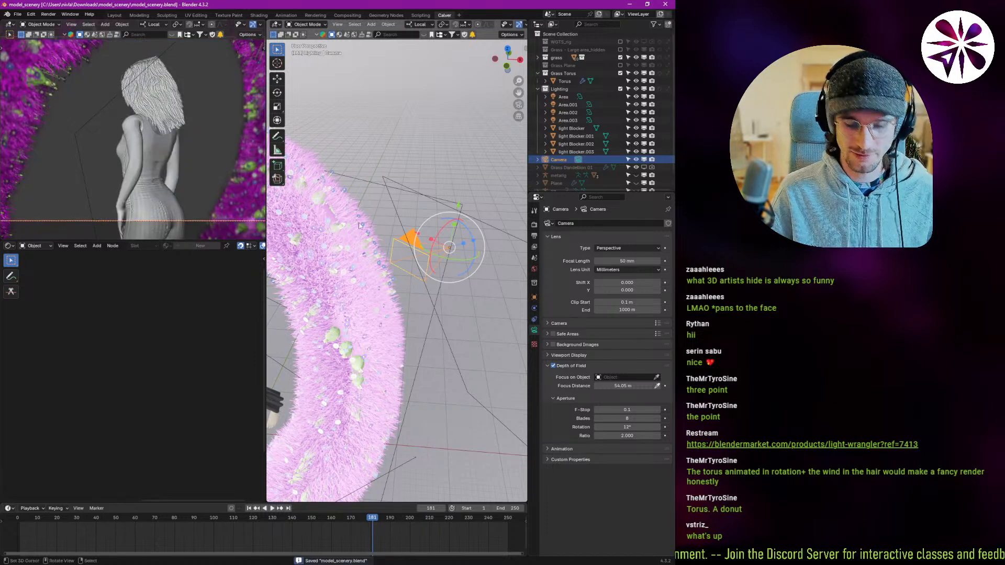
key(F12)
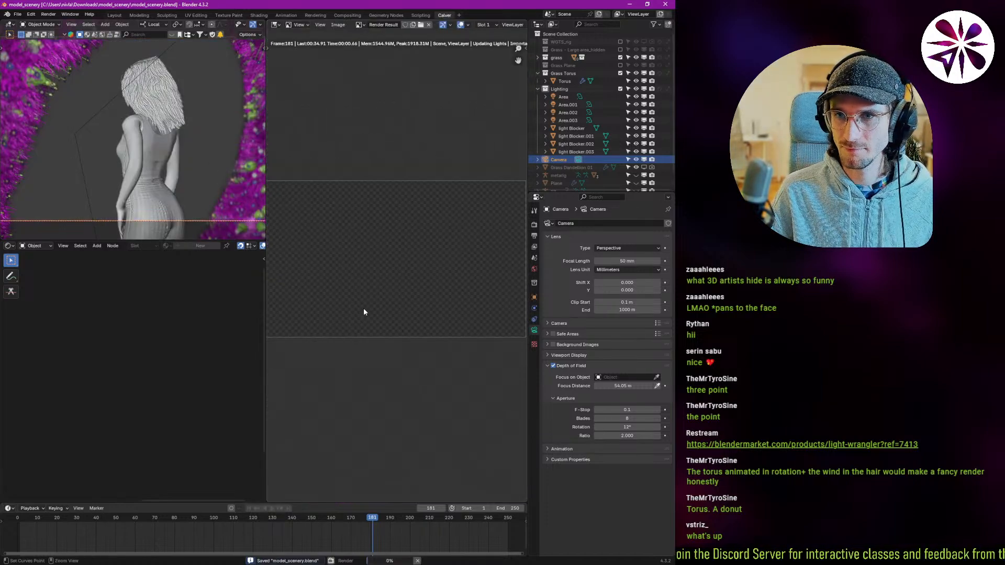
- Change the shader editor area to the Compositor and enable the use of nodes
click(11, 246)
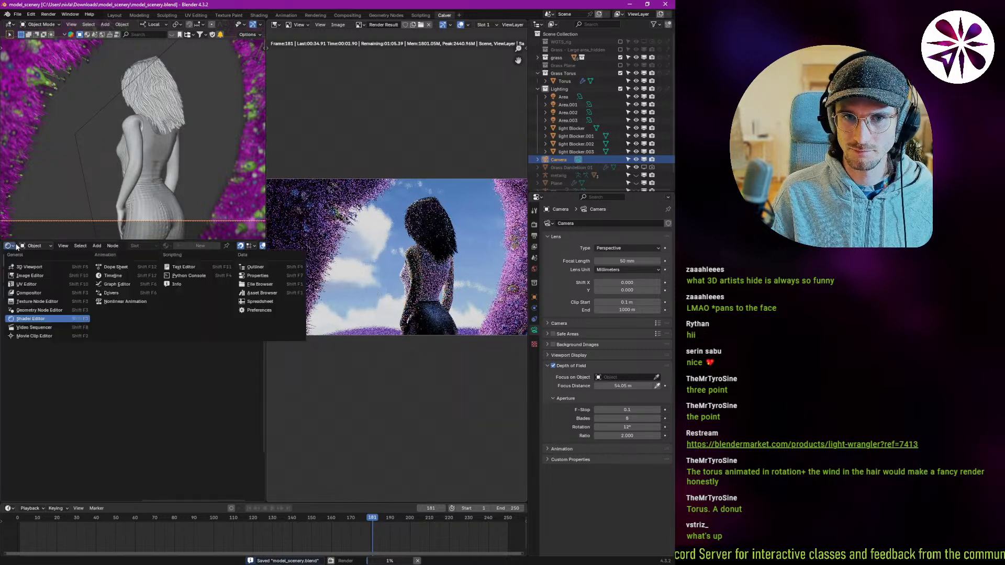
click(26, 292)
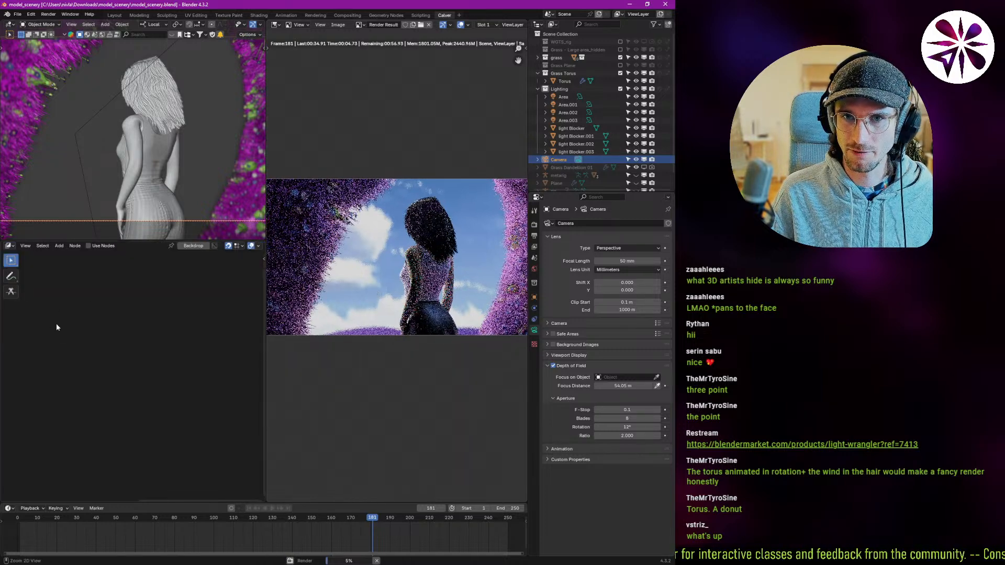
click(88, 245)
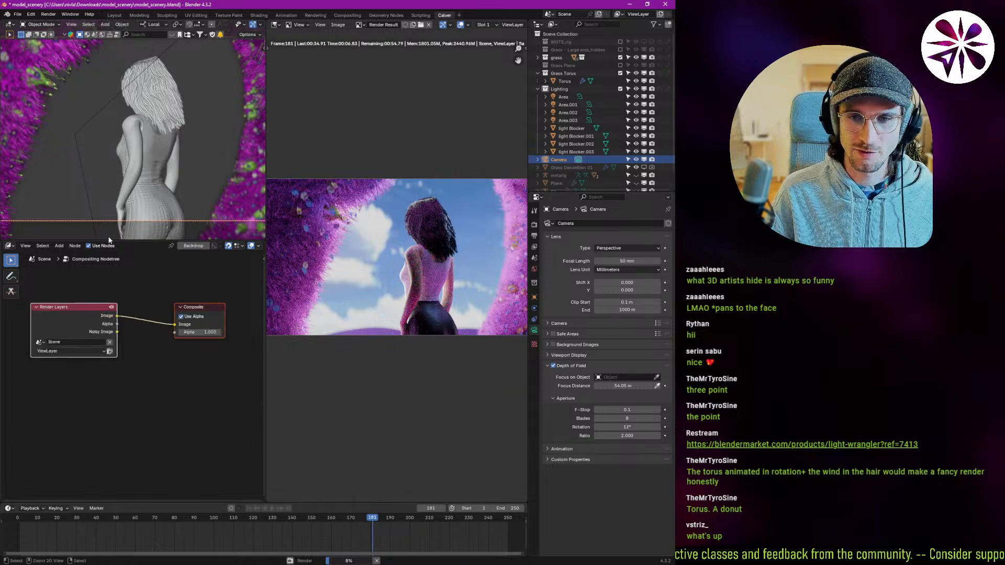
scroll(144, 320, up, 1)
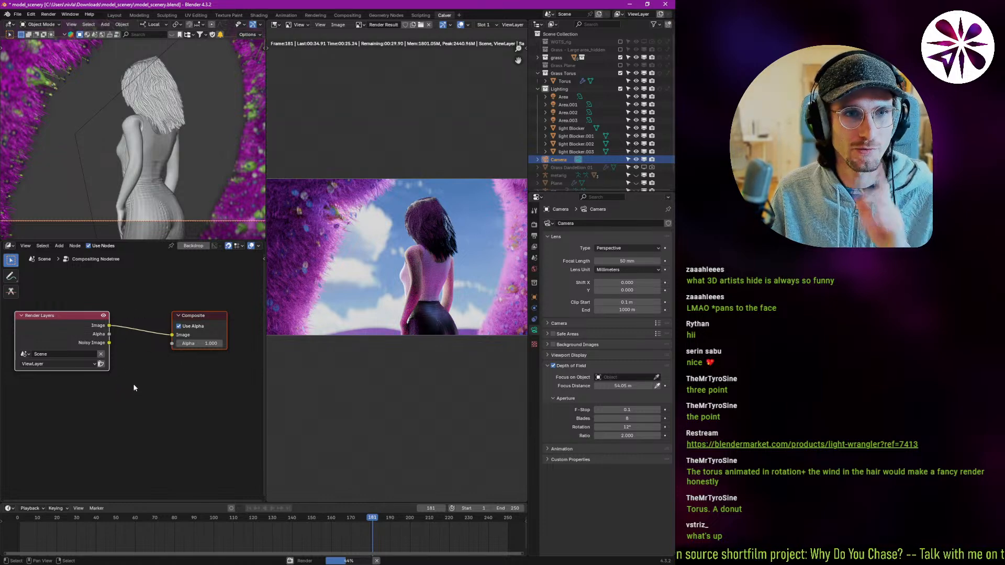
- Switch to the web browser, open blender.org and start downloading Blender 4.4
key(alt+Tab)
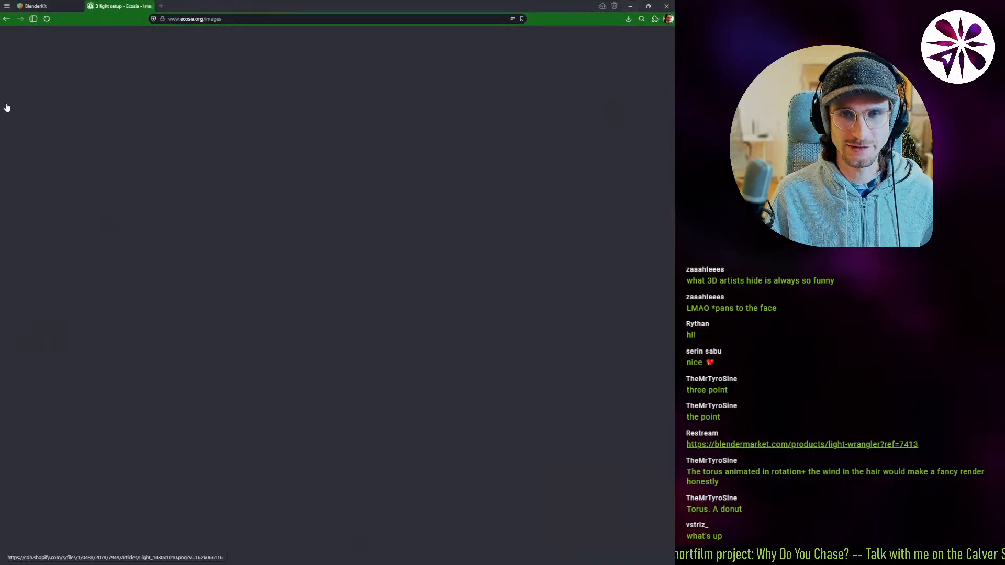
text(blender)
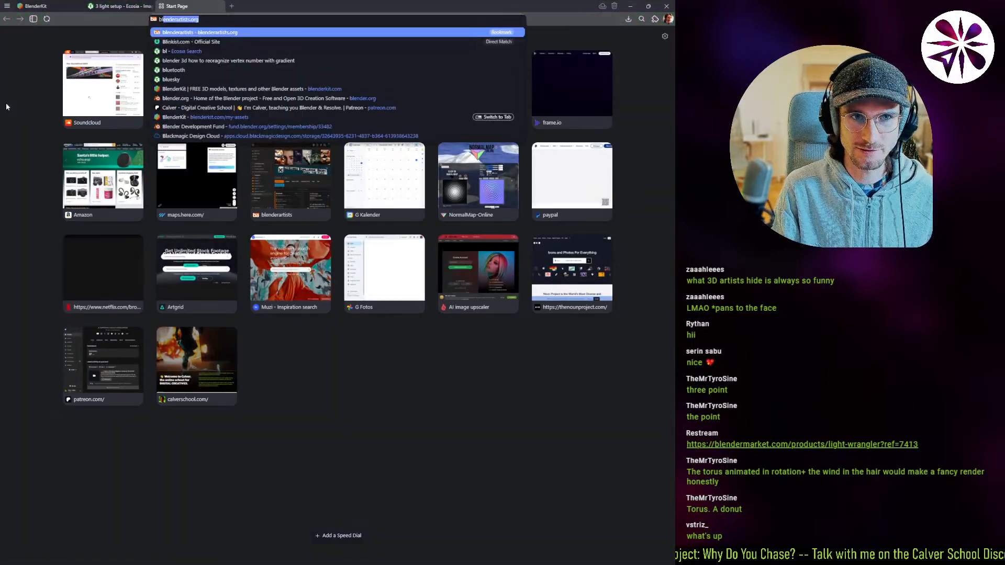
text(.org)
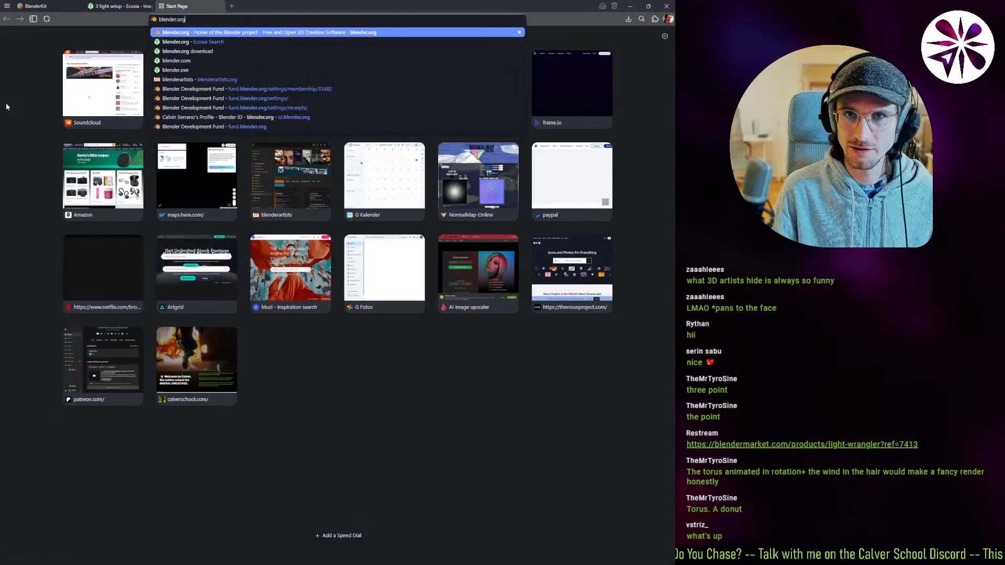
key(Return)
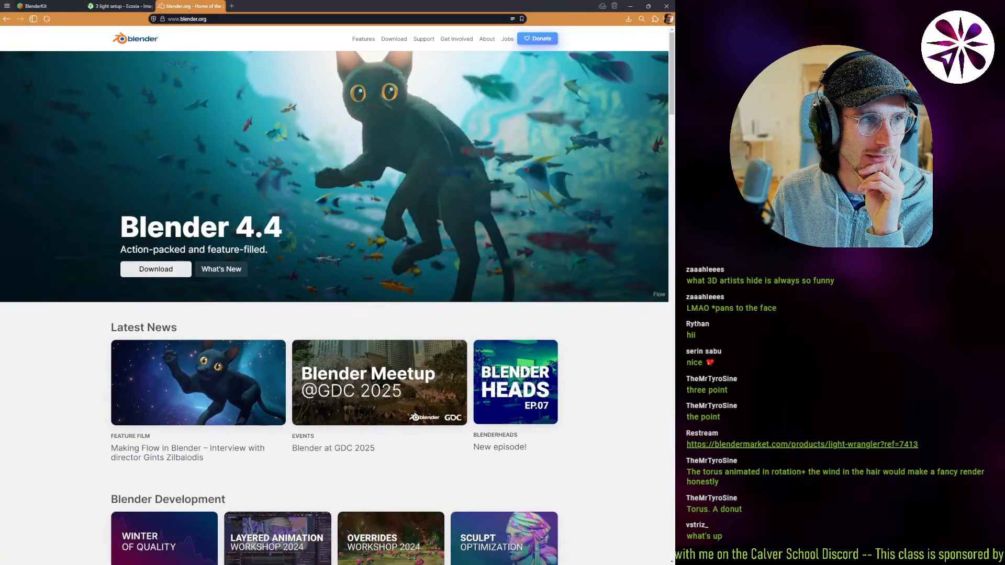
key(alt+Tab)
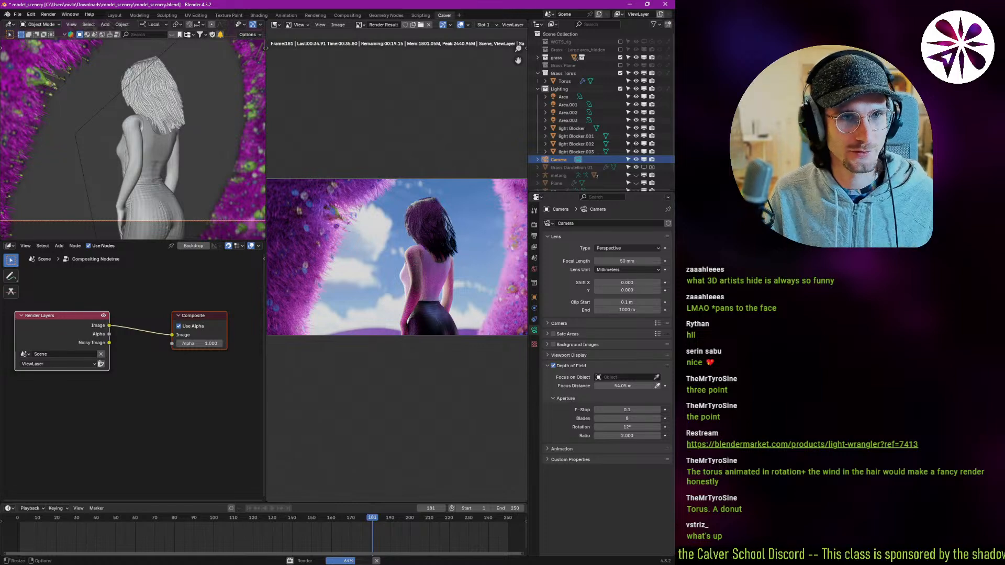
key(alt+Tab)
click(156, 269)
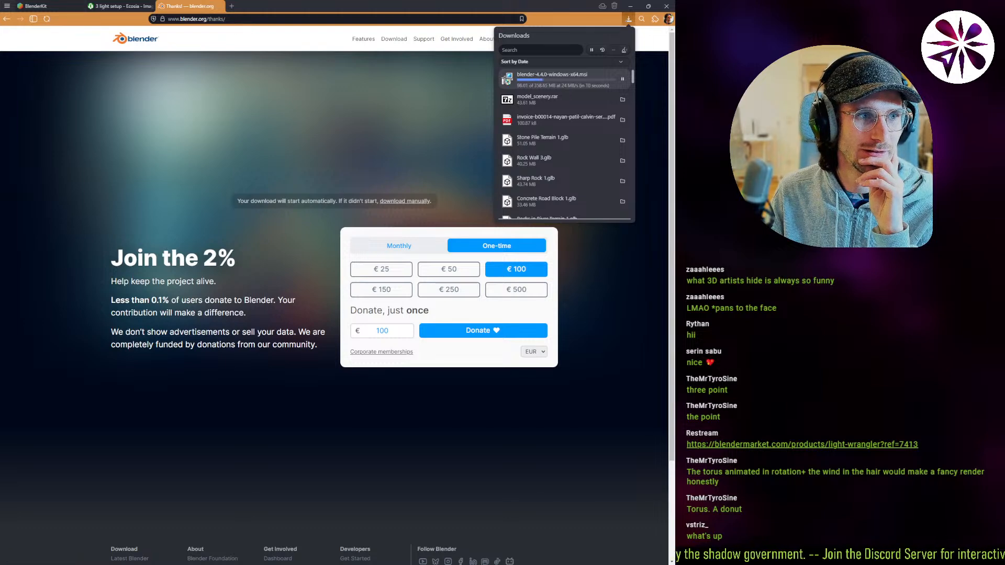
- Return to Blender and examine the render result full-screen and close up, then restore the normal layout
key(alt+Tab)
key(ctrl+space)
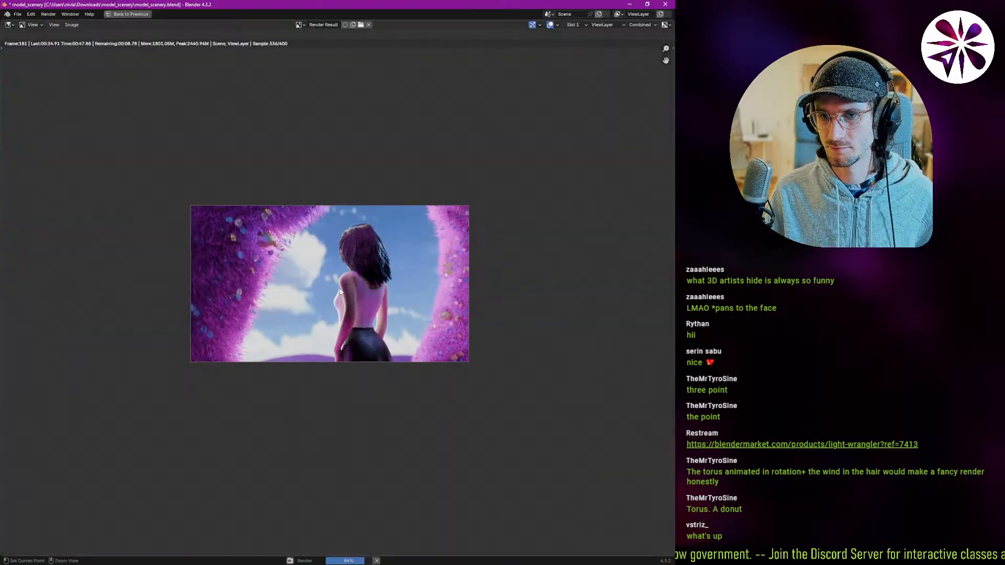
ctrl+middle_drag(336, 317, 335, 218)
middle_drag(325, 224, 316, 255)
ctrl+middle_drag(316, 255, 345, 258)
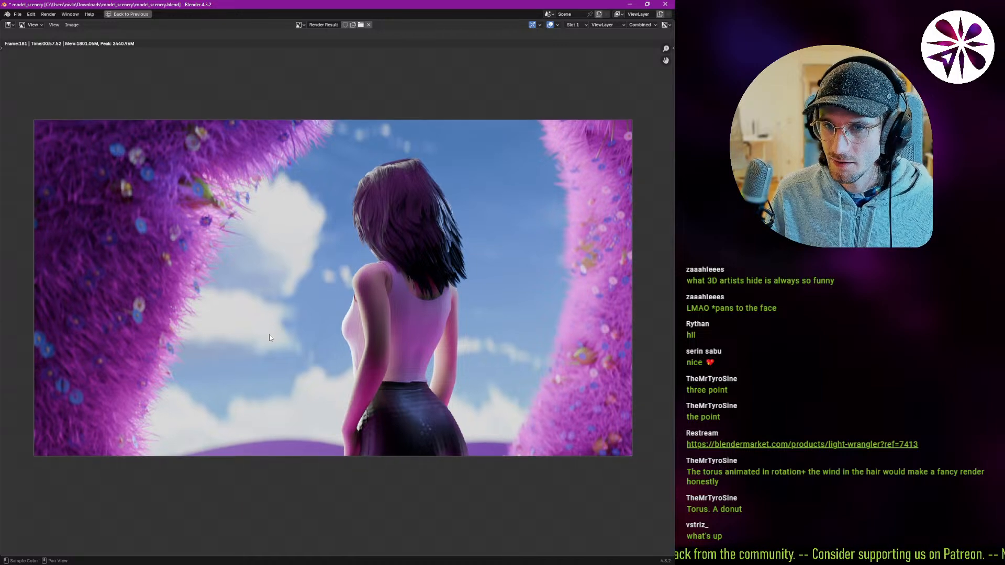
scroll(250, 438, up, 2)
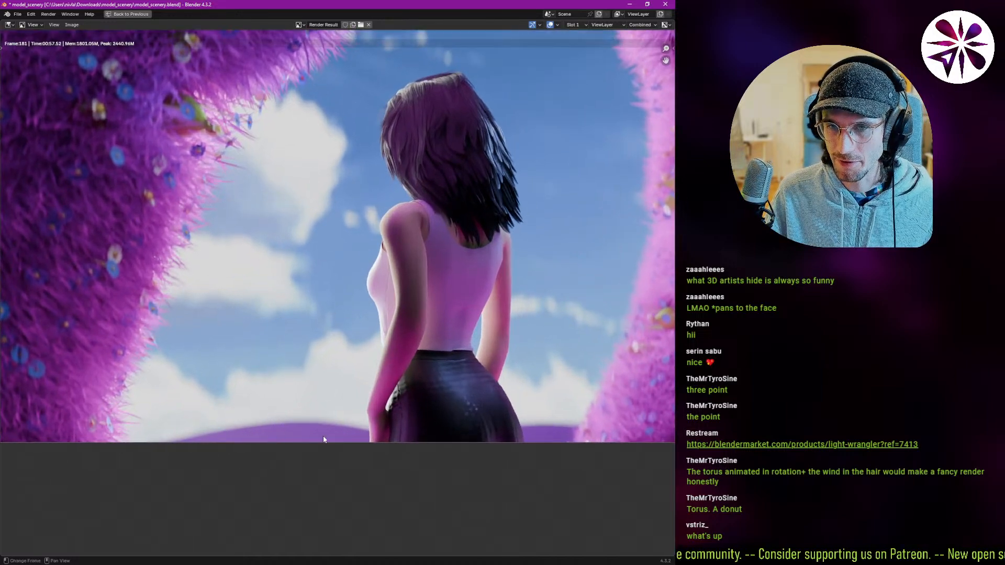
middle_drag(279, 430, 297, 416)
key(Escape)
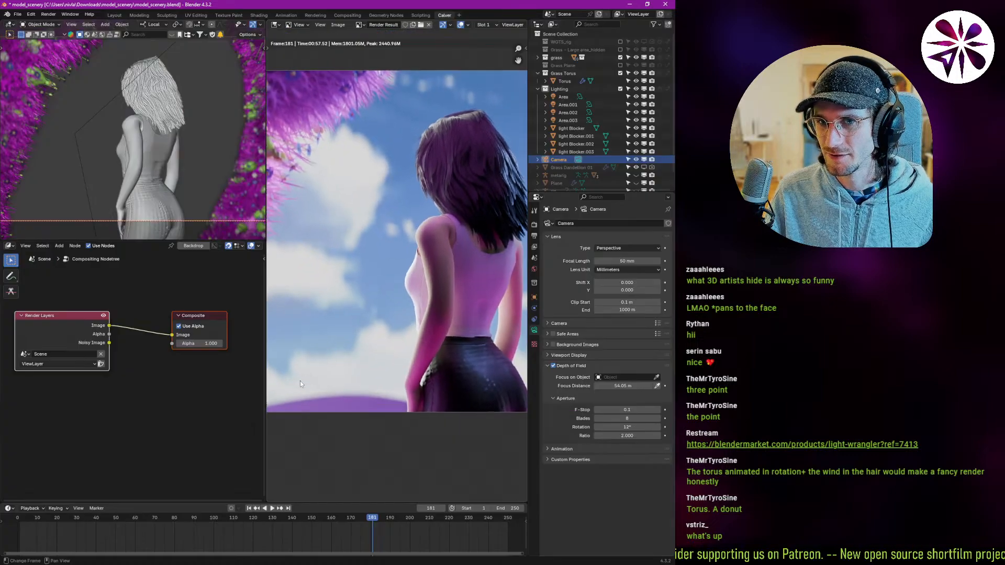
scroll(340, 362, down, 3)
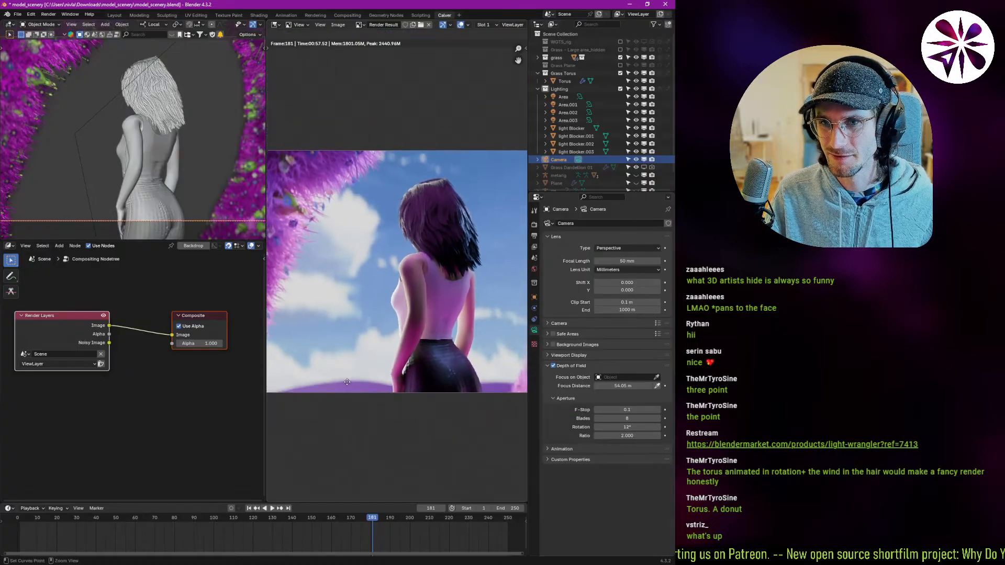
middle_drag(373, 330, 381, 343)
scroll(376, 338, down, 1)
scroll(374, 342, down, 1)
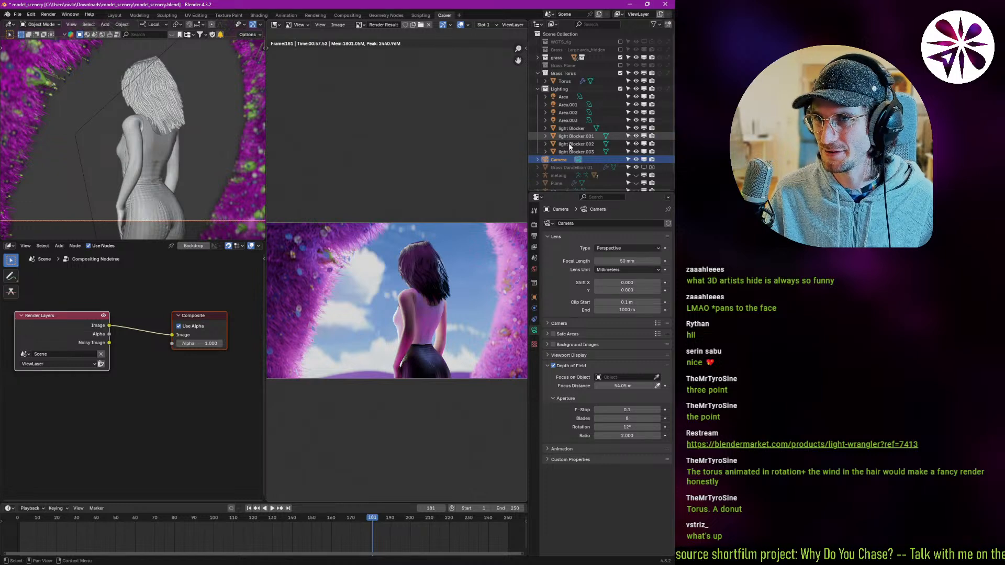
- Look through the Grass Torus and Grass Plane collections and expand the grass collection's elements in the outliner
scroll(561, 142, down, 1)
scroll(561, 143, up, 1)
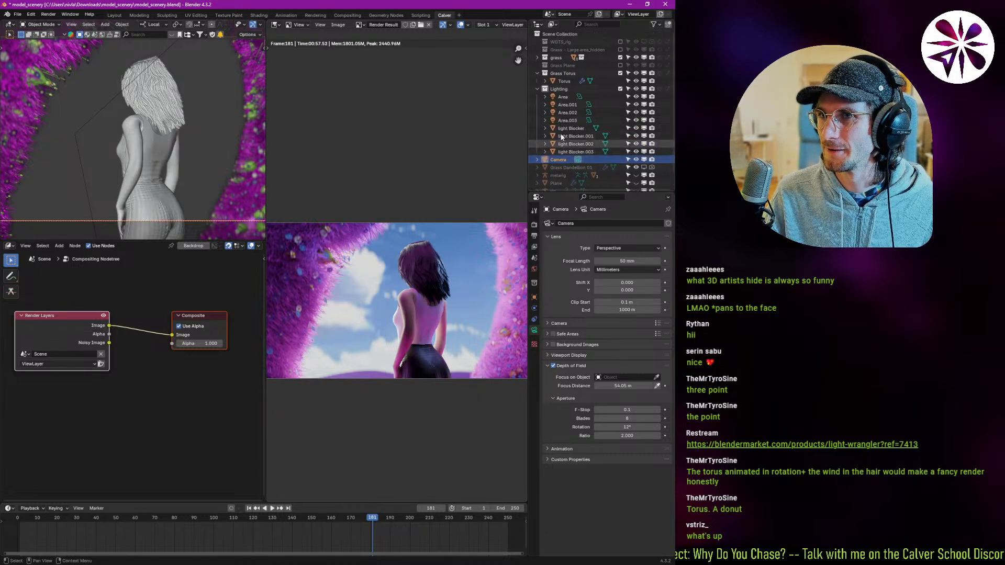
click(564, 75)
click(564, 81)
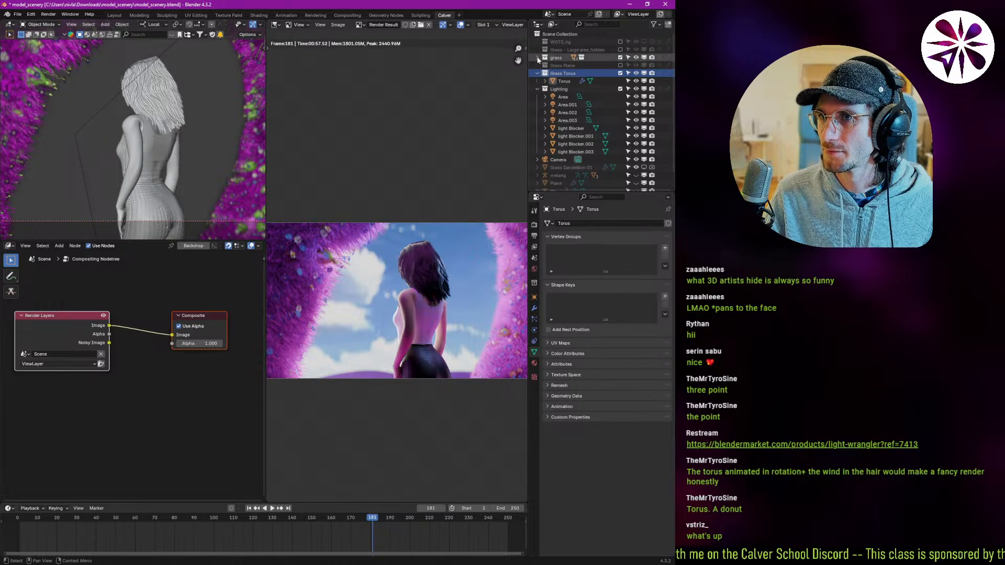
click(562, 65)
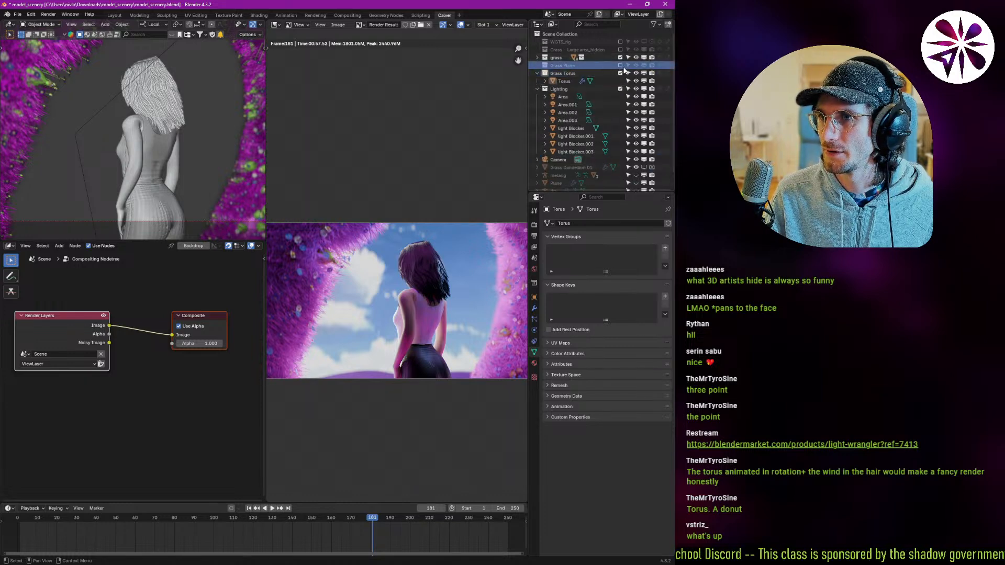
click(537, 58)
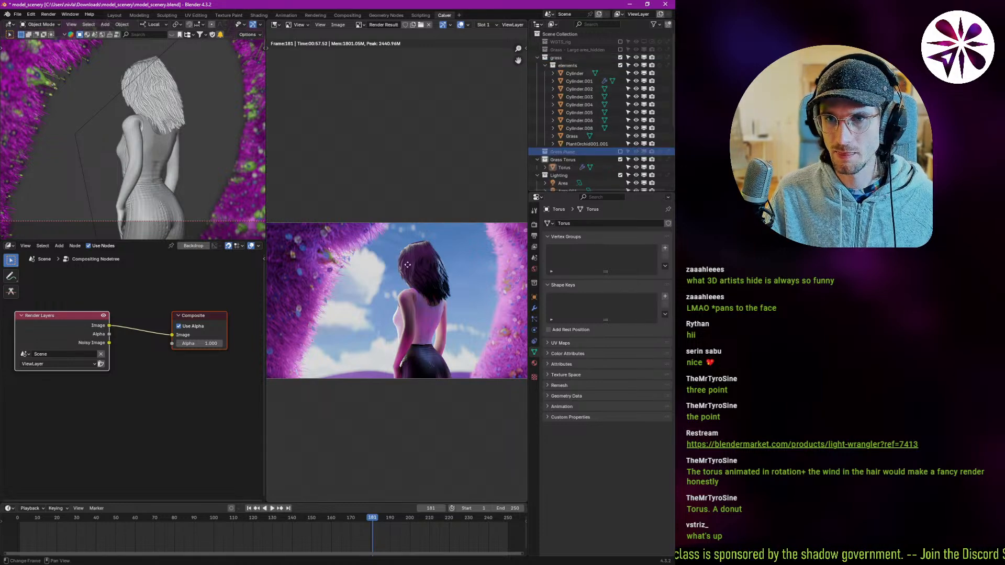
- Close the render result and unhide all hidden objects in the 3D scene
key(Escape)
key(alt+h)
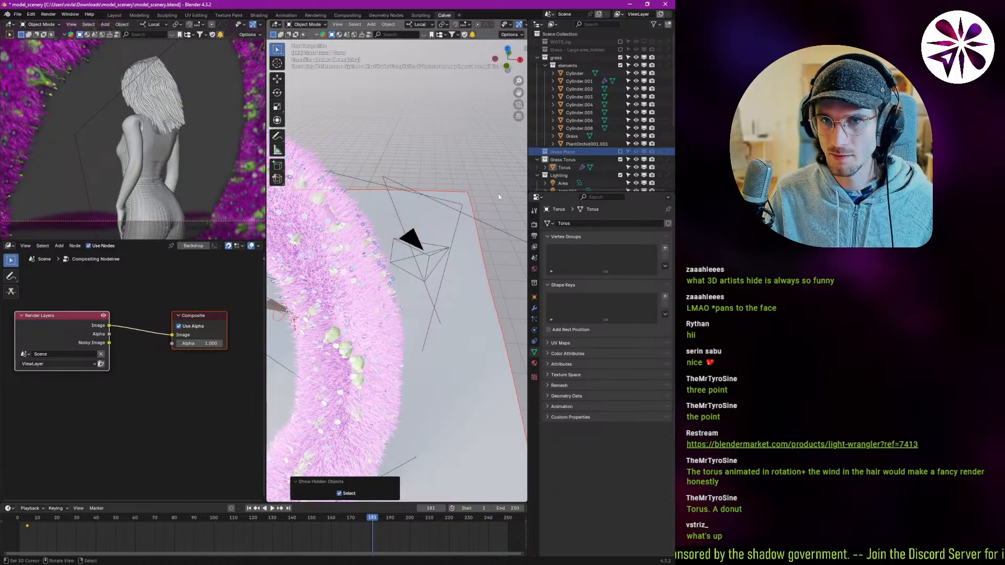
middle_drag(428, 262, 356, 335)
- Select only the large pink ground plane and move it to the Grass Plane collection
key(alt+a)
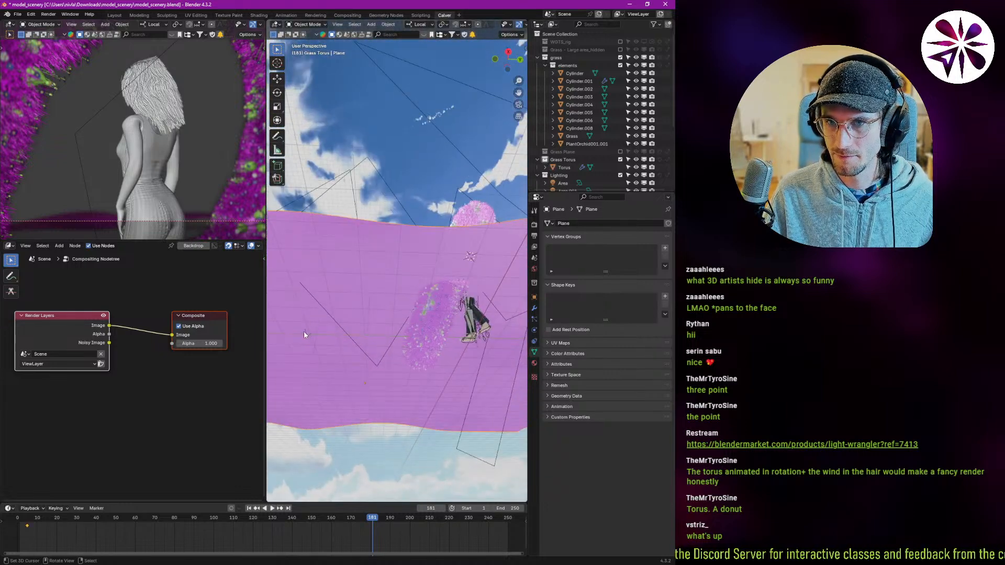
click(359, 344)
key(m)
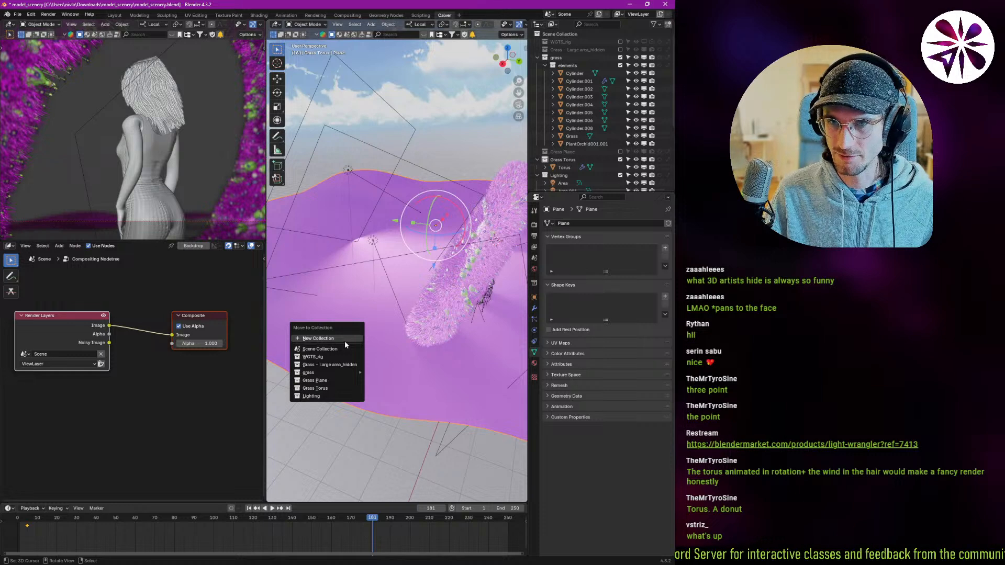
click(333, 381)
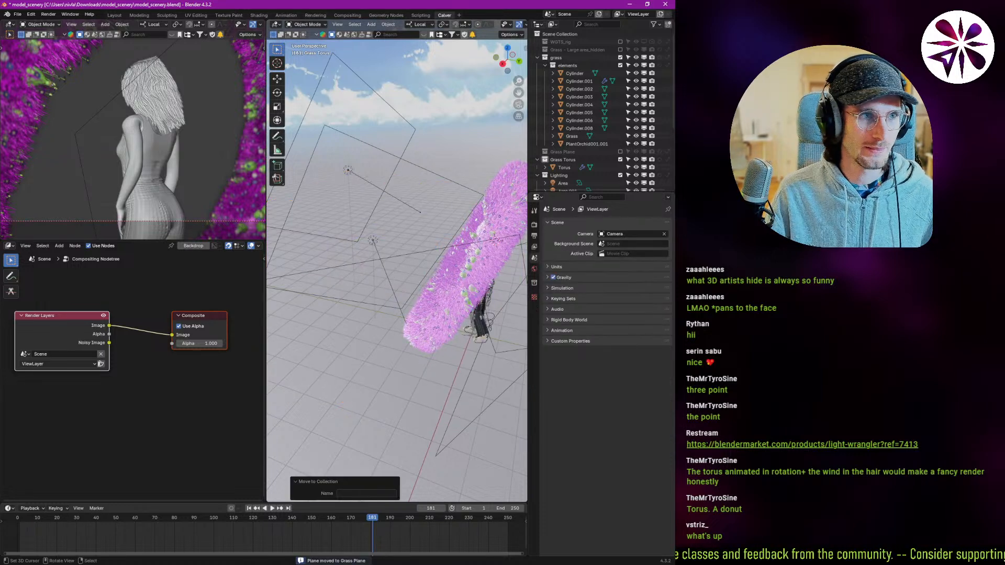
- Check the Blender download page in the browser, close the browser and save the scene file in Blender
key(alt+Tab)
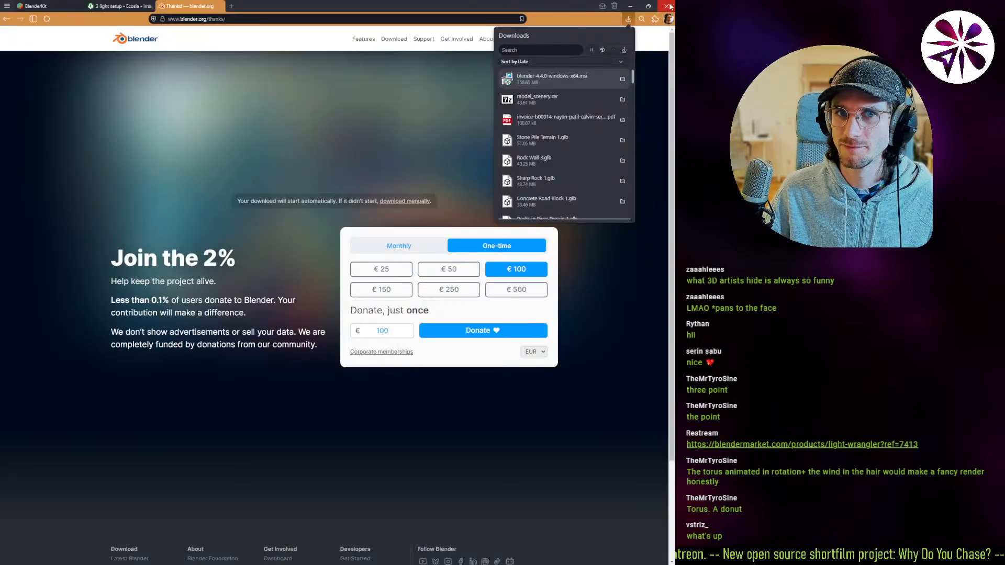
click(668, 6)
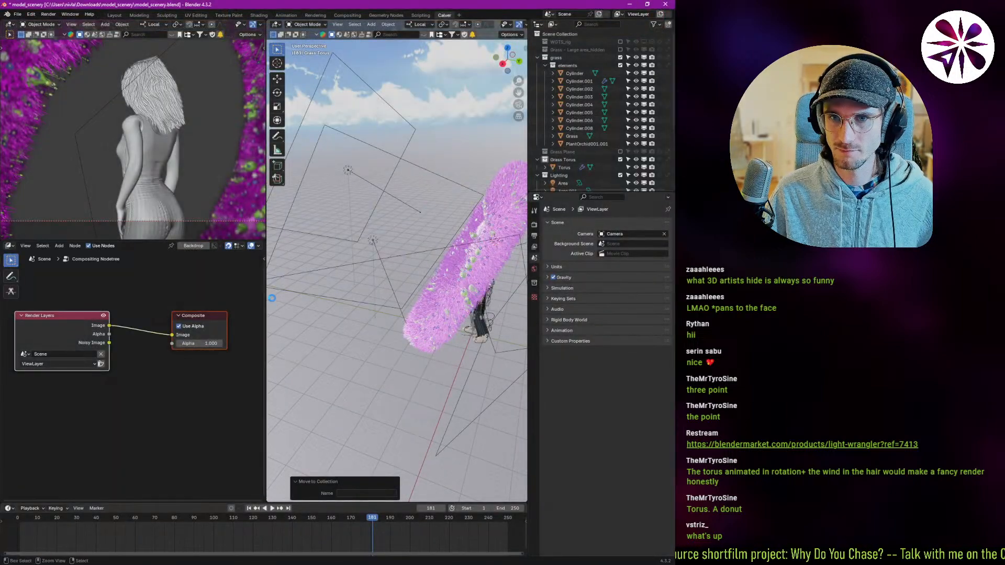
key(ctrl+s)
scroll(176, 208, down, 4)
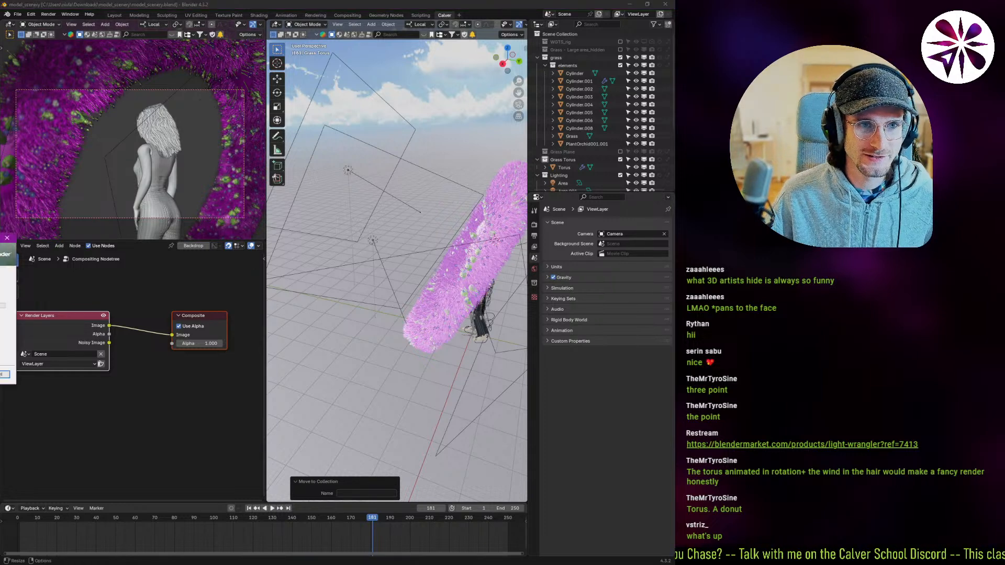
- Bring the Blender Setup window into full view and finish the completed setup wizard
drag(266, 230, 278, 226)
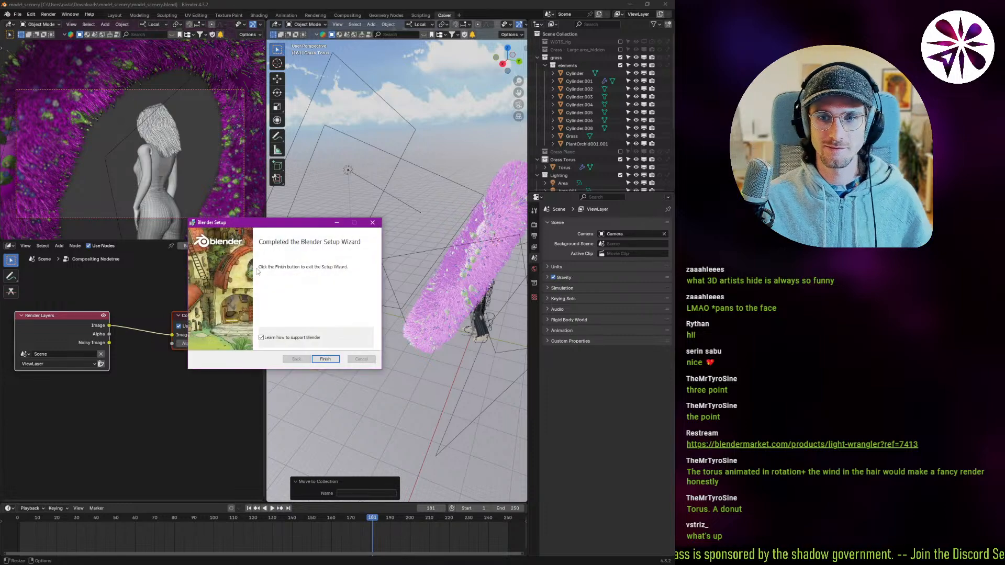
click(281, 335)
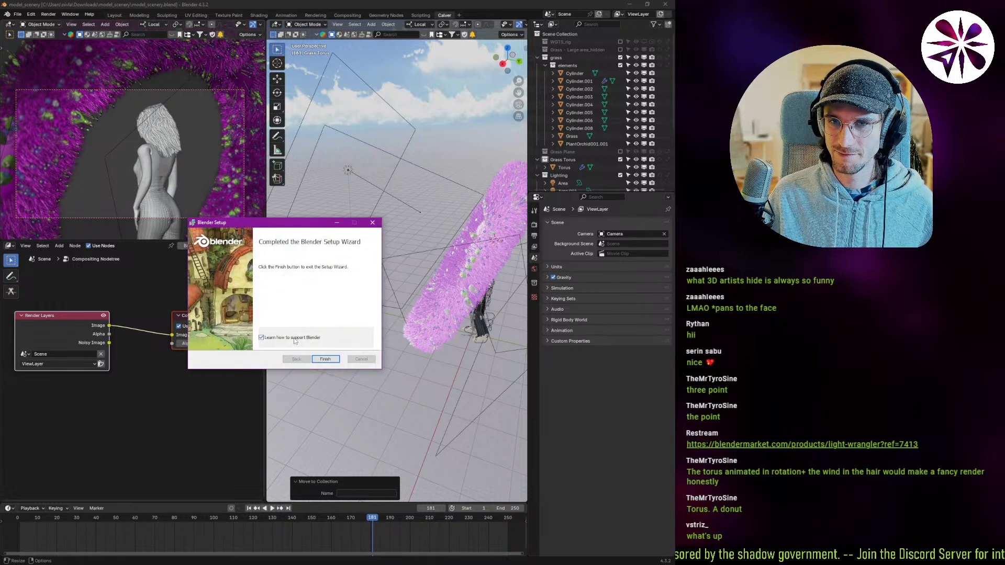
click(325, 359)
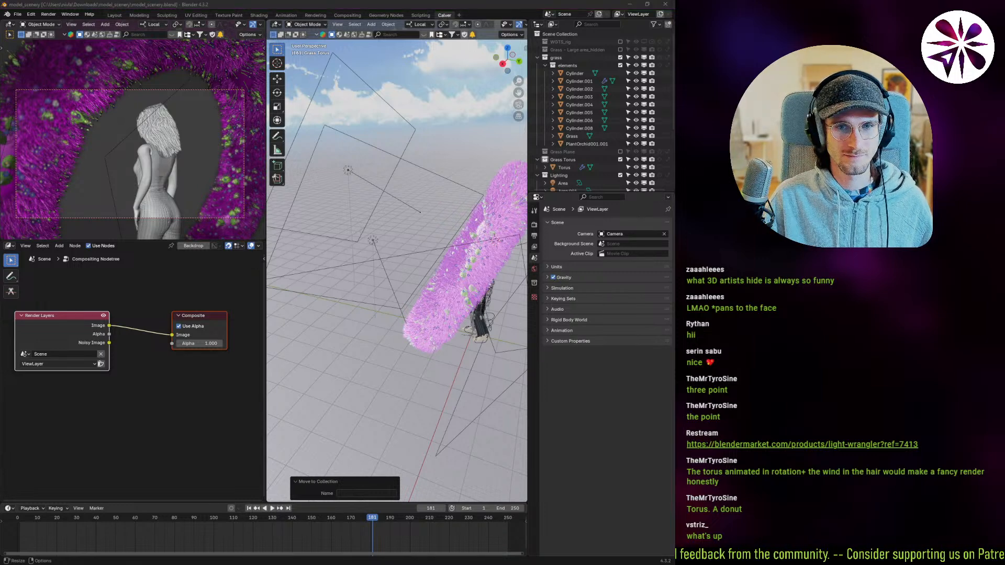
- Save the scene under the new file name "model_scenery calver v2.blend" in the model_scenery folder
click(71, 383)
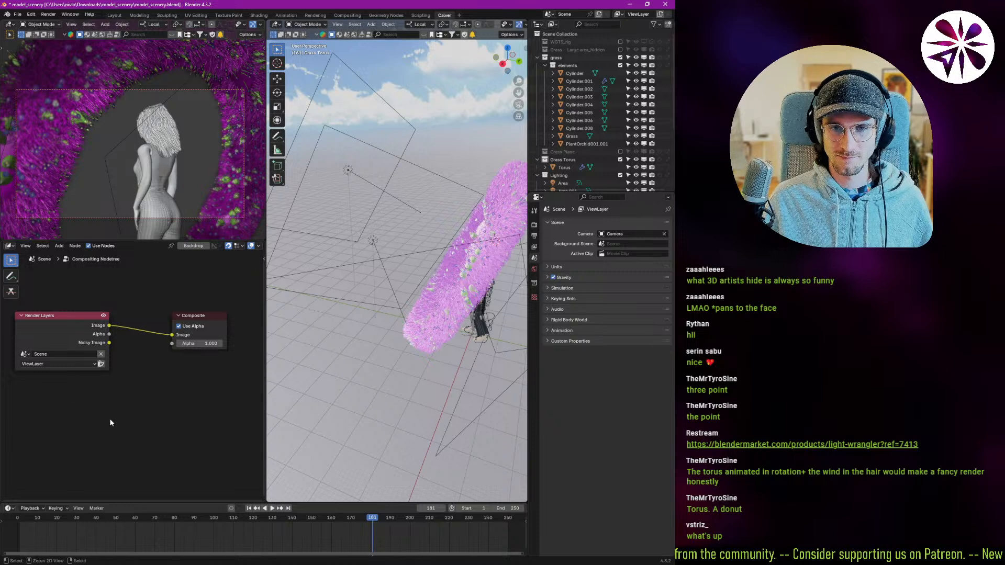
key(ctrl+shift+s)
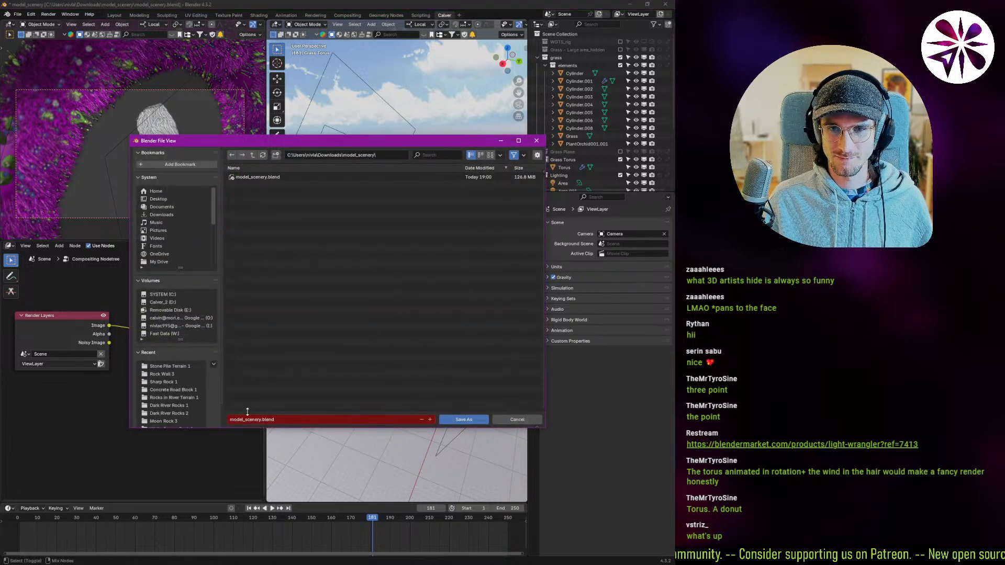
click(262, 420)
key(Left)
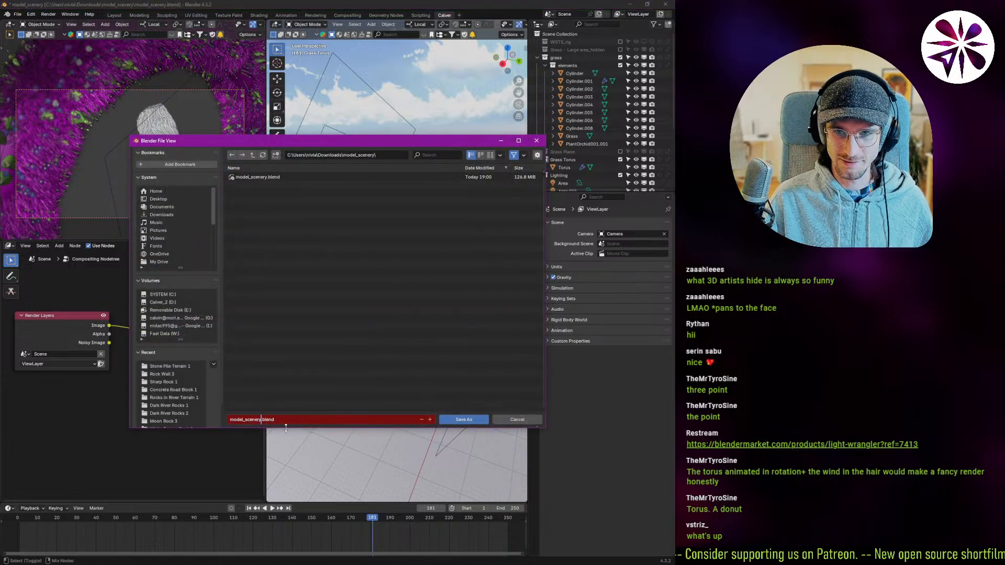
text(calver v2)
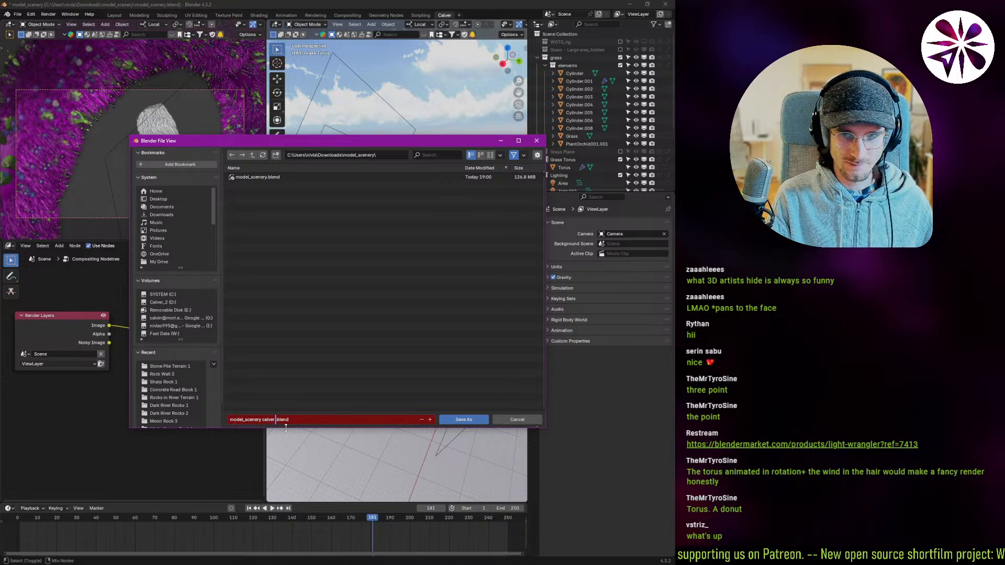
key(Return)
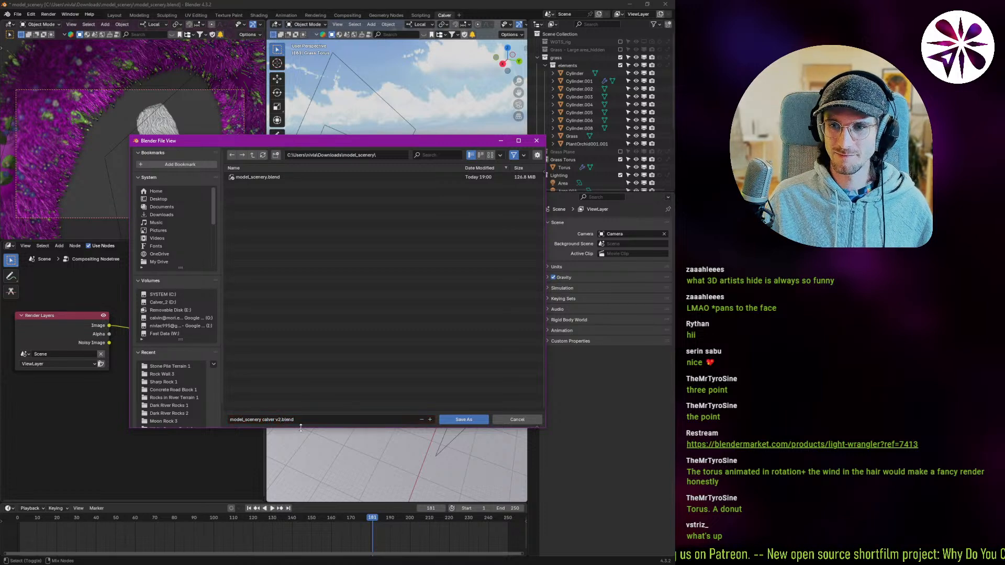
click(464, 419)
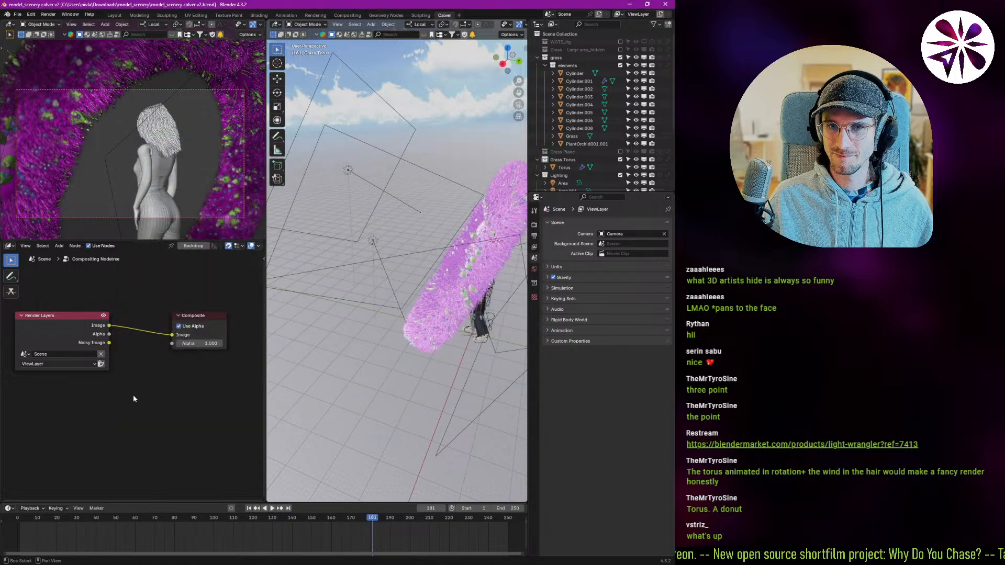
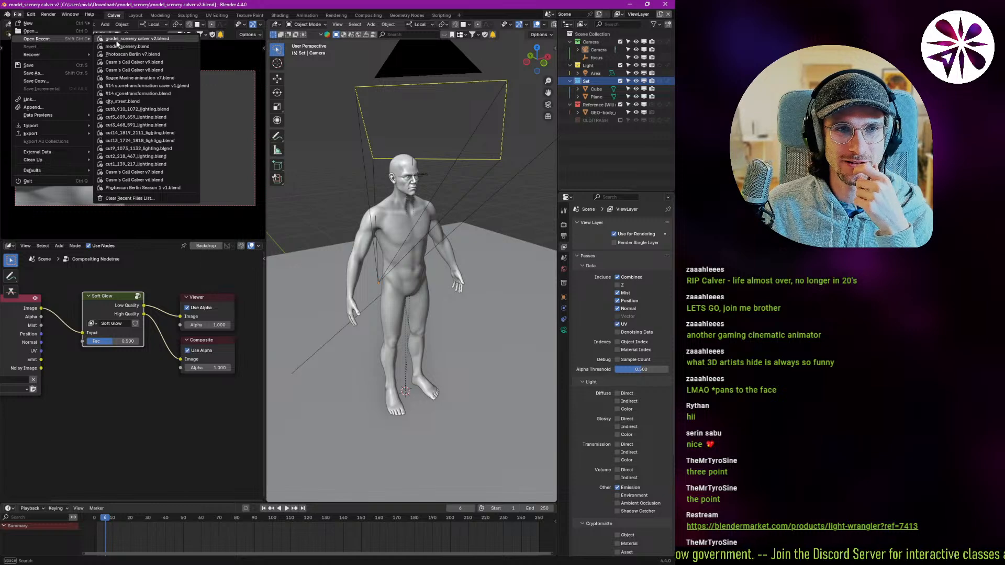
- Open the recent file "model_scenery calver v2.blend" in Blender 4.4.0 and view the character from the front
click(136, 68)
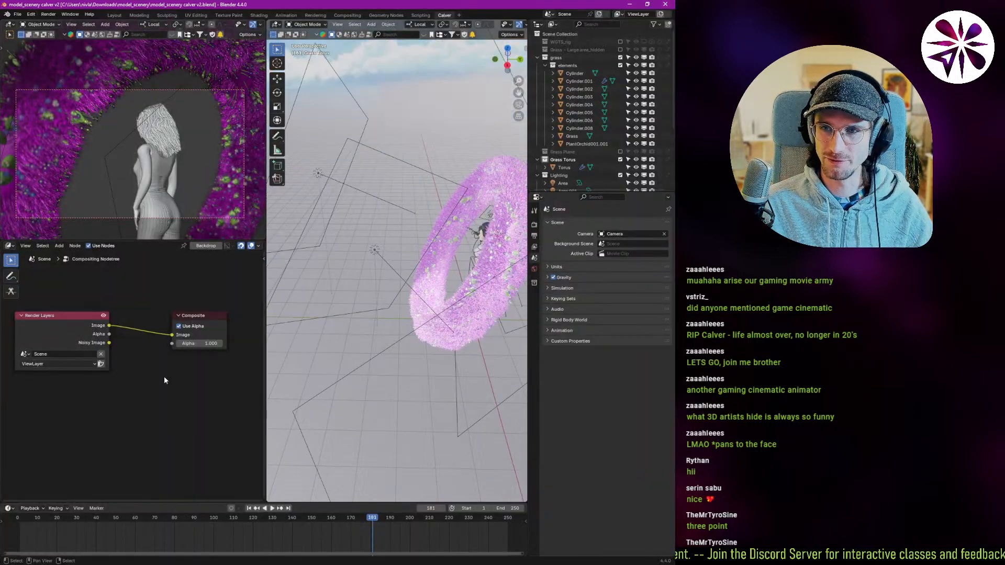
middle_drag(335, 322, 480, 308)
shift+middle_drag(475, 272, 414, 256)
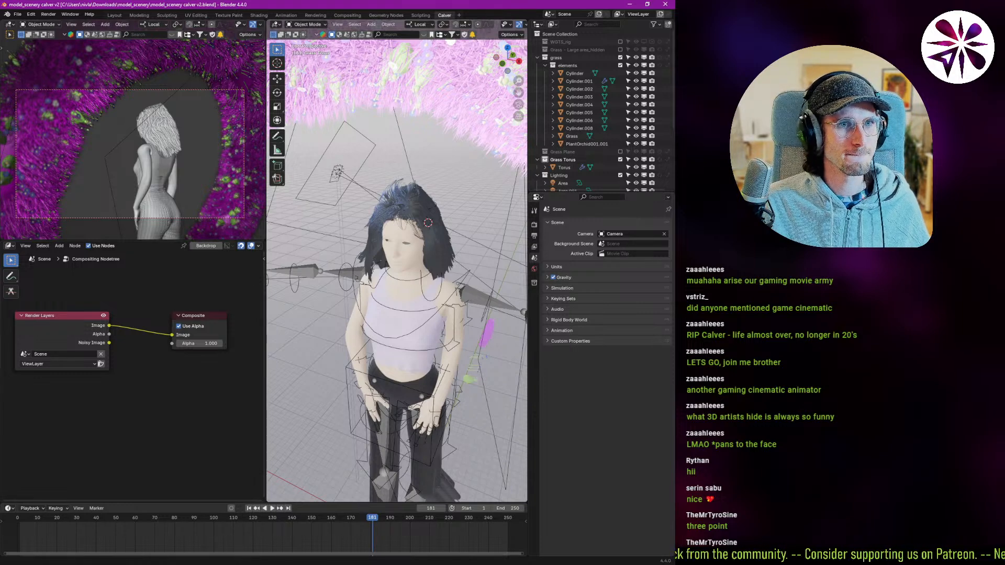
middle_drag(349, 197, 360, 201)
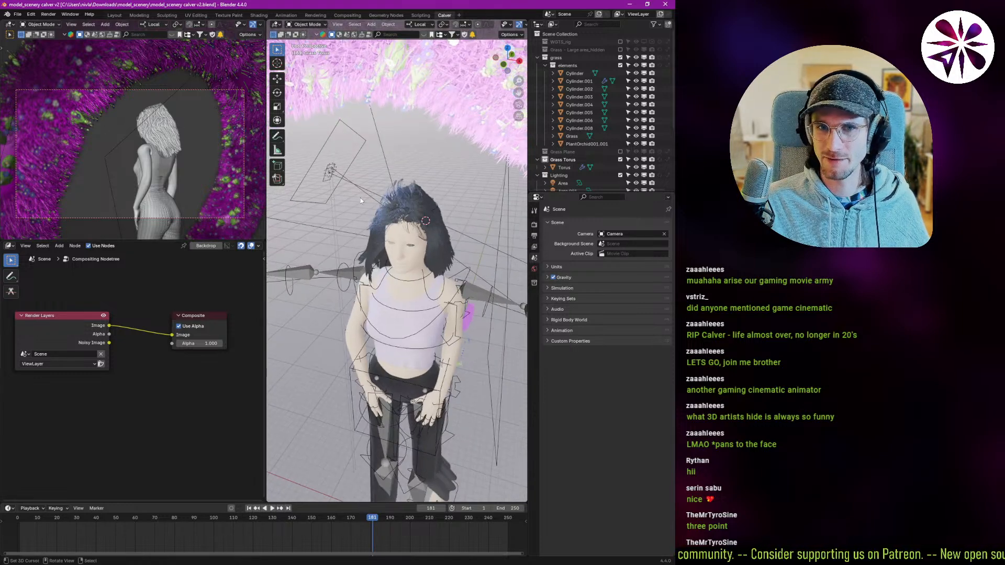
click(31, 14)
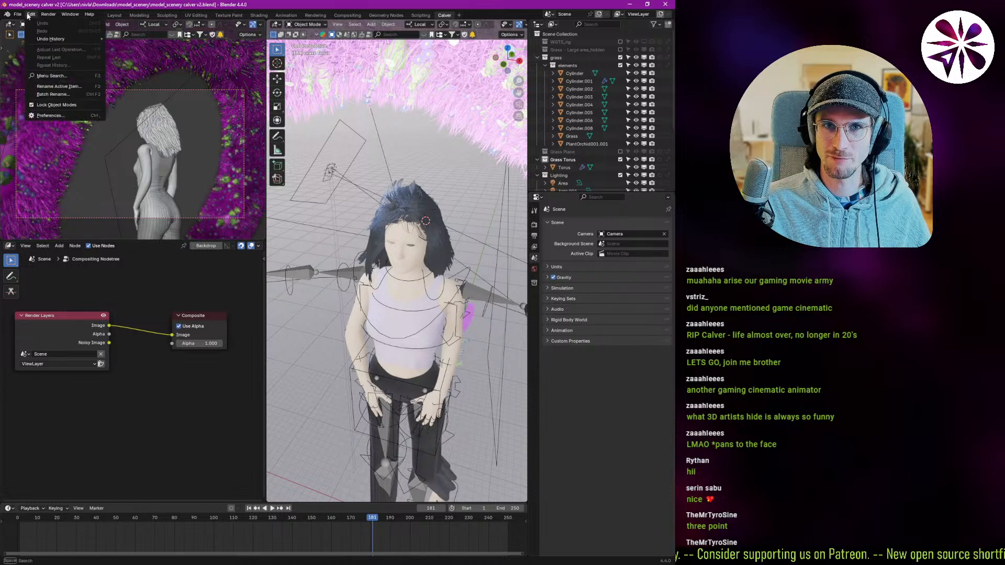
click(50, 116)
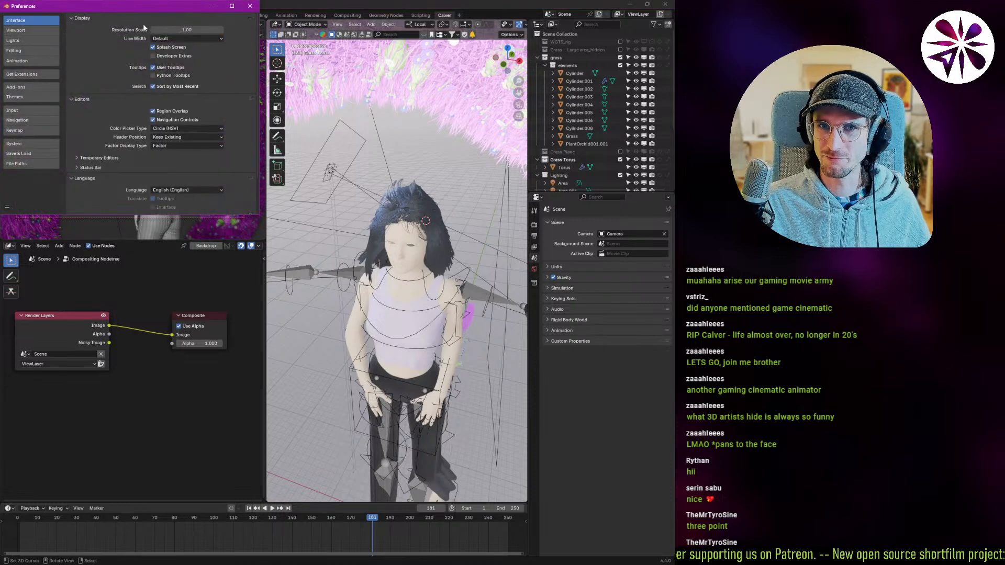
drag(138, 8, 219, 143)
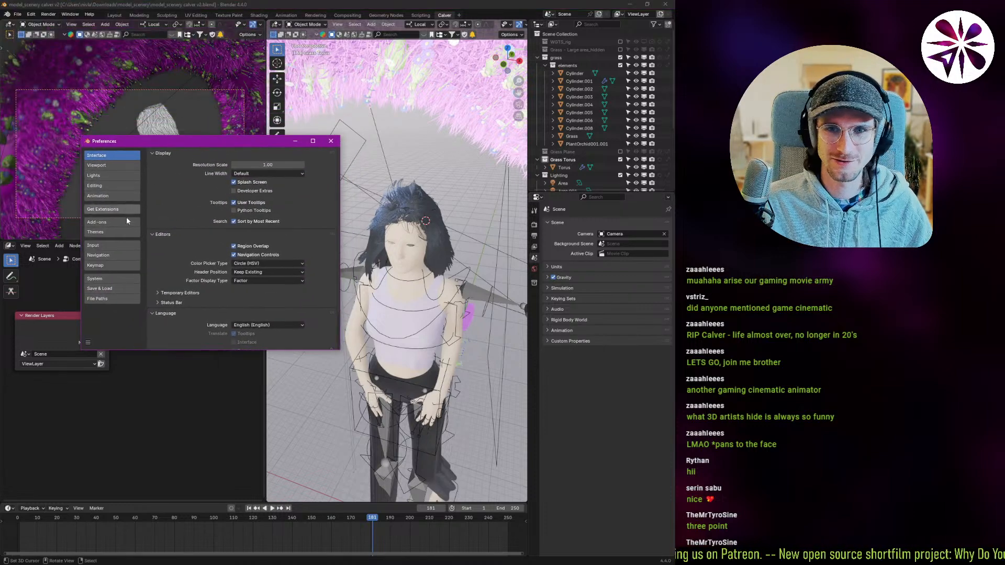
click(330, 142)
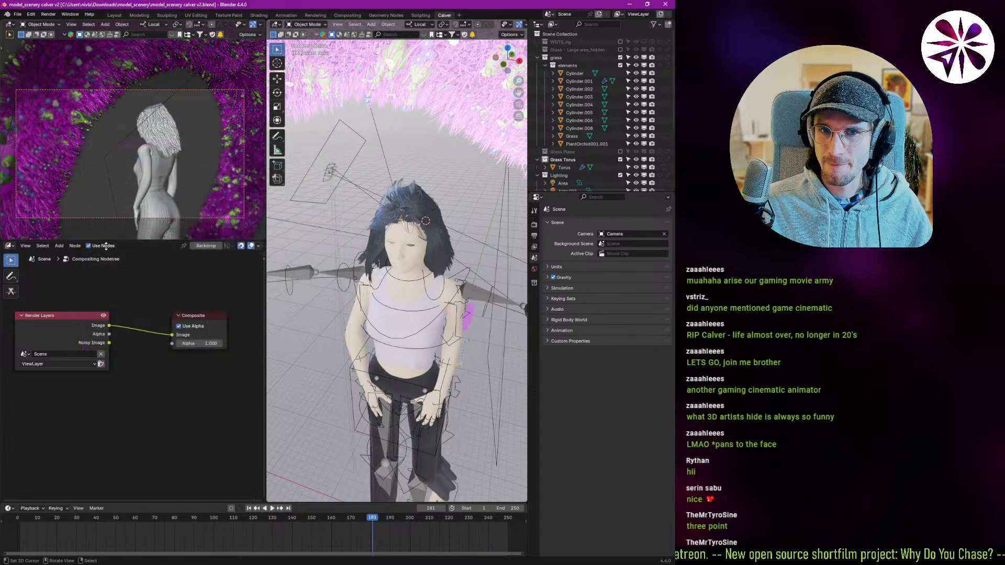
click(9, 246)
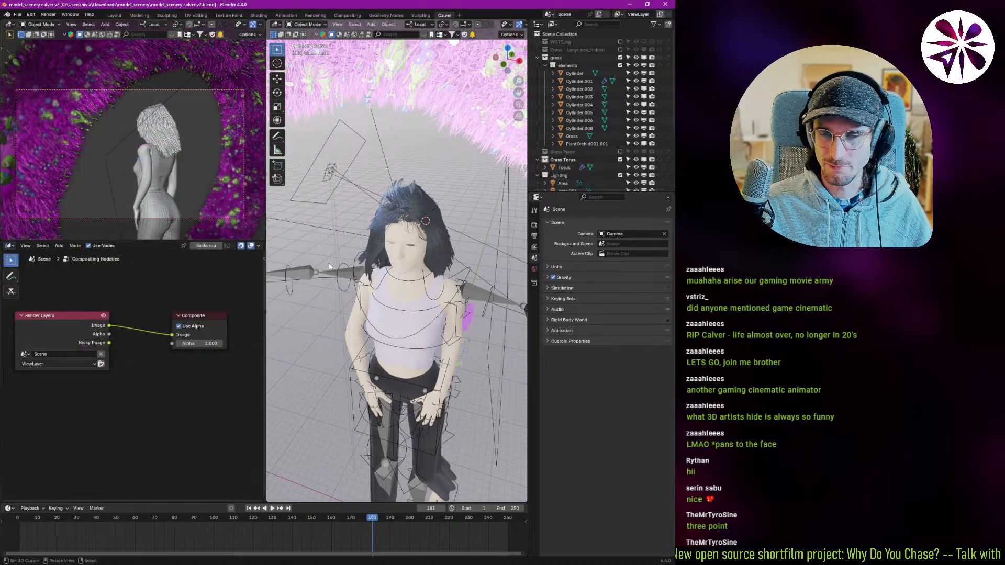
- Render the current frame, examine the image full-screen and restore the normal layout
key(F12)
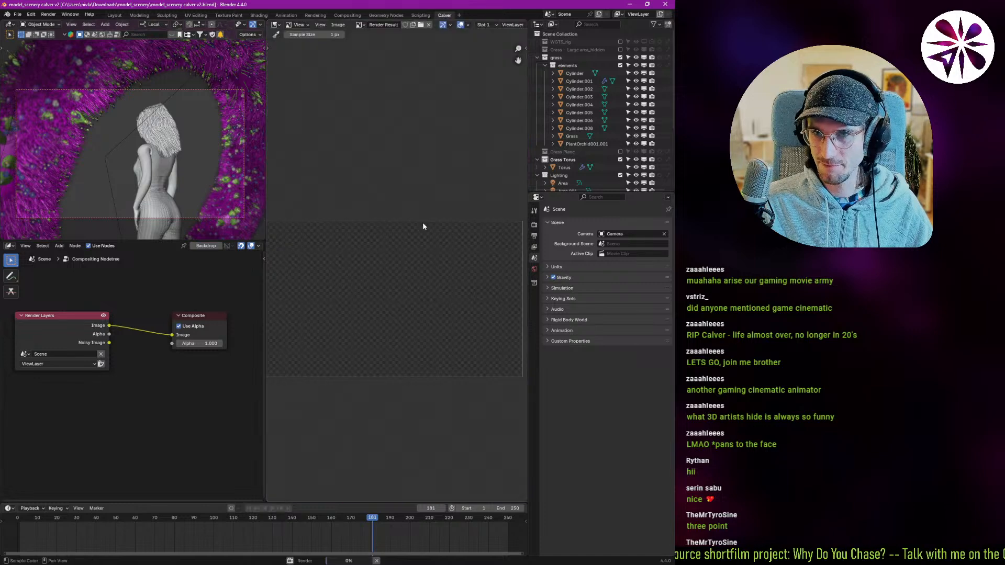
key(ctrl+space)
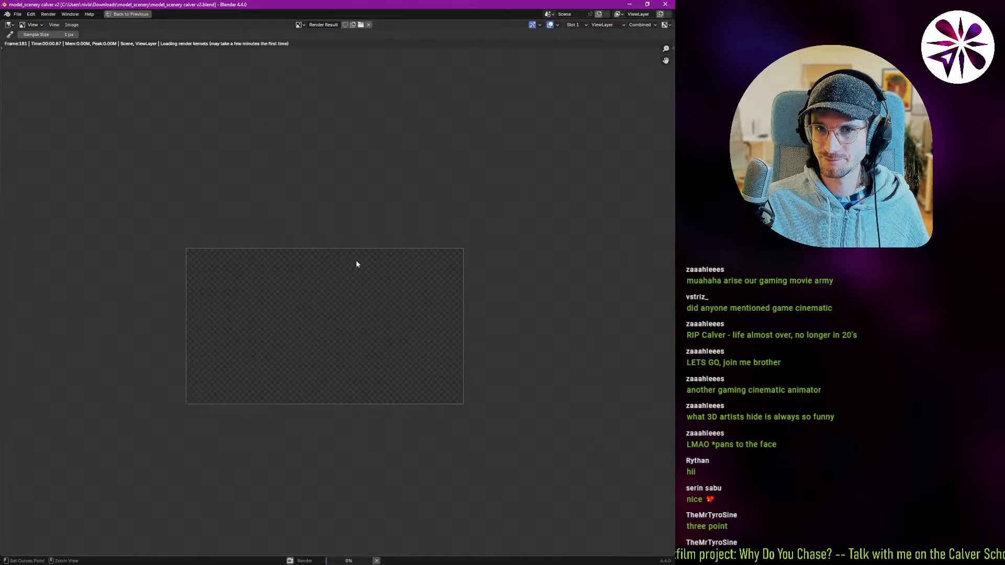
middle_drag(325, 301, 309, 277)
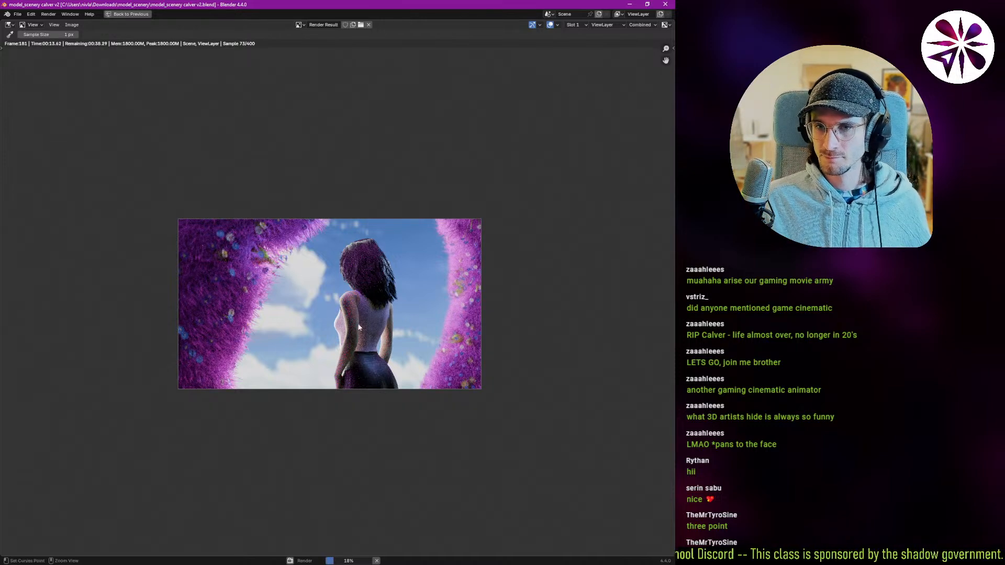
scroll(302, 278, up, 2)
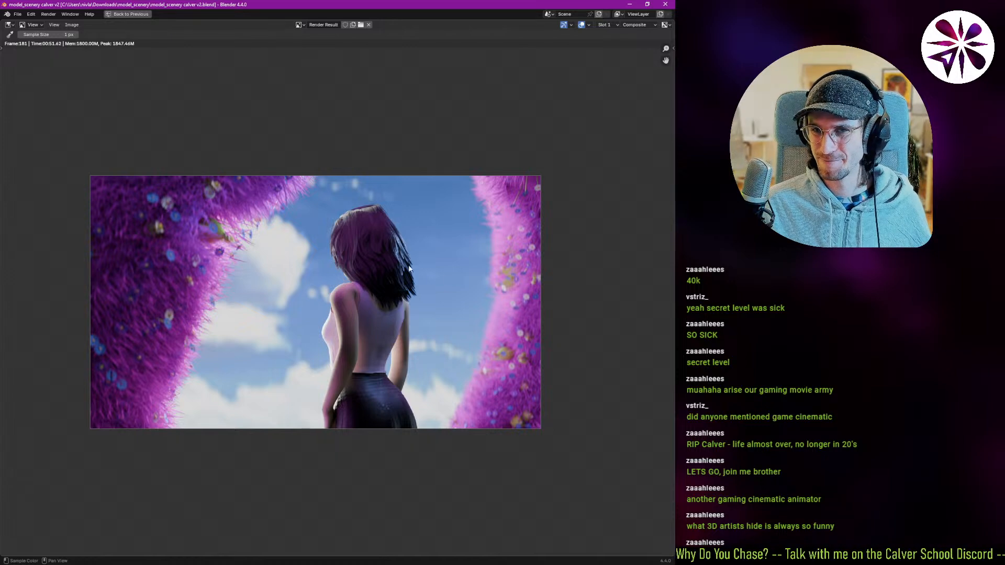
middle_drag(343, 277, 383, 281)
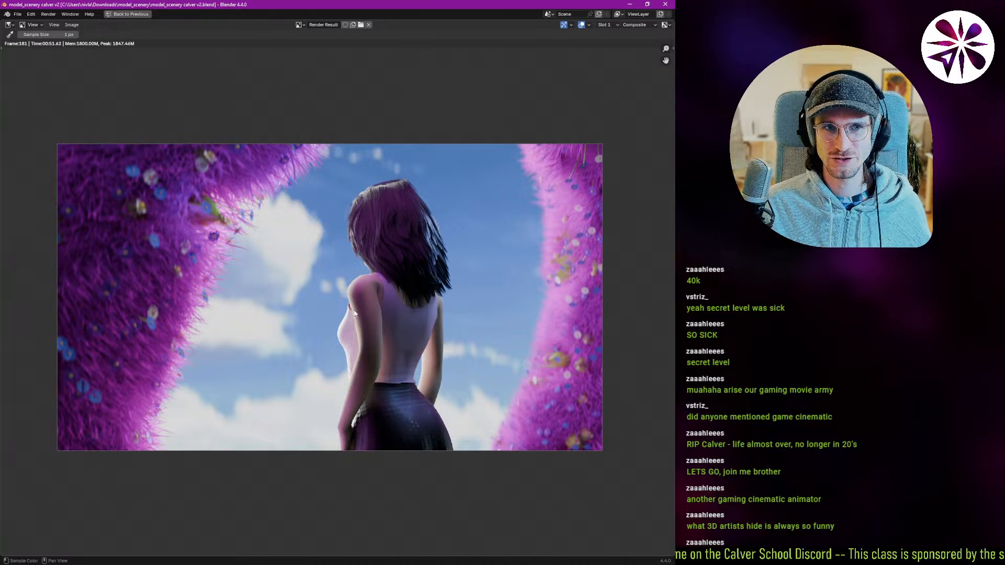
middle_drag(355, 313, 358, 286)
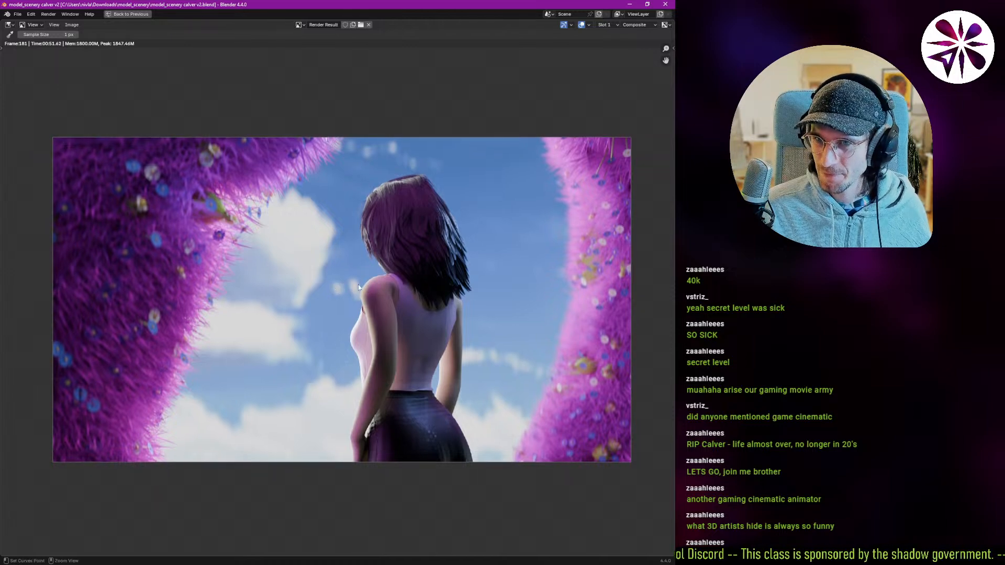
key(Escape)
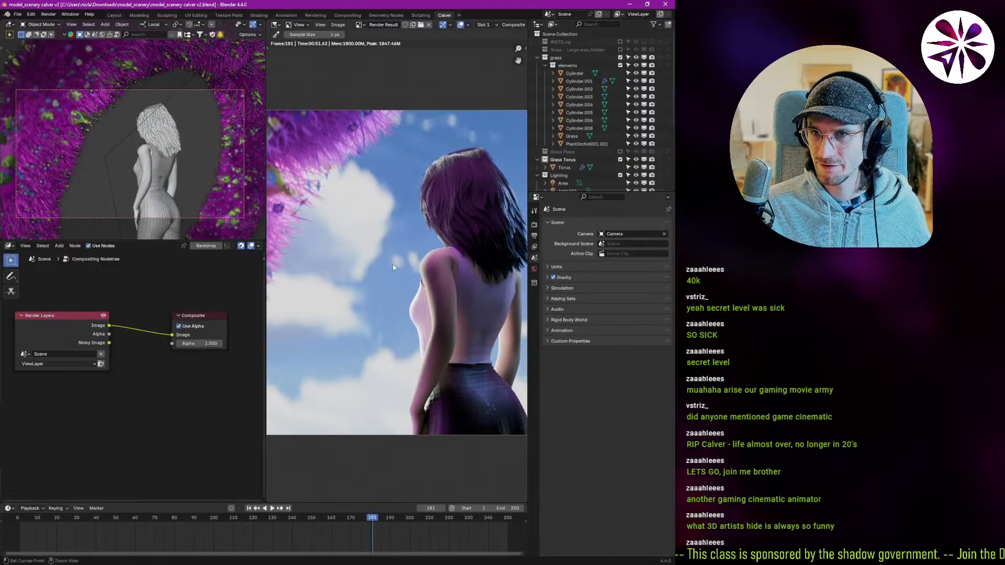
- Examine the finished render full-screen, with close-ups of the character's hair and shoulders, and return to the normal layout
key(ctrl+space)
scroll(357, 281, up, 1)
scroll(373, 301, down, 1)
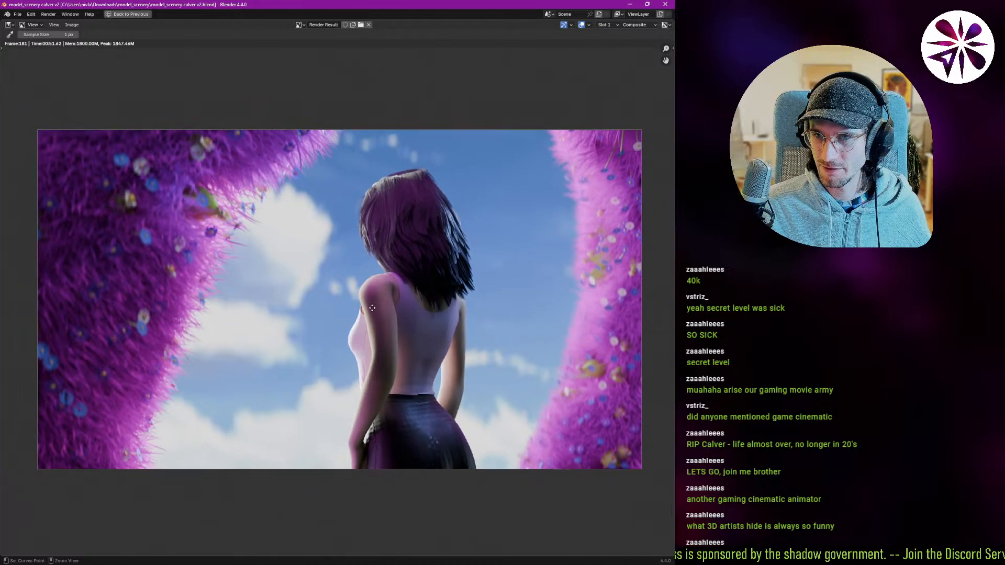
ctrl+middle_drag(372, 308, 329, 343)
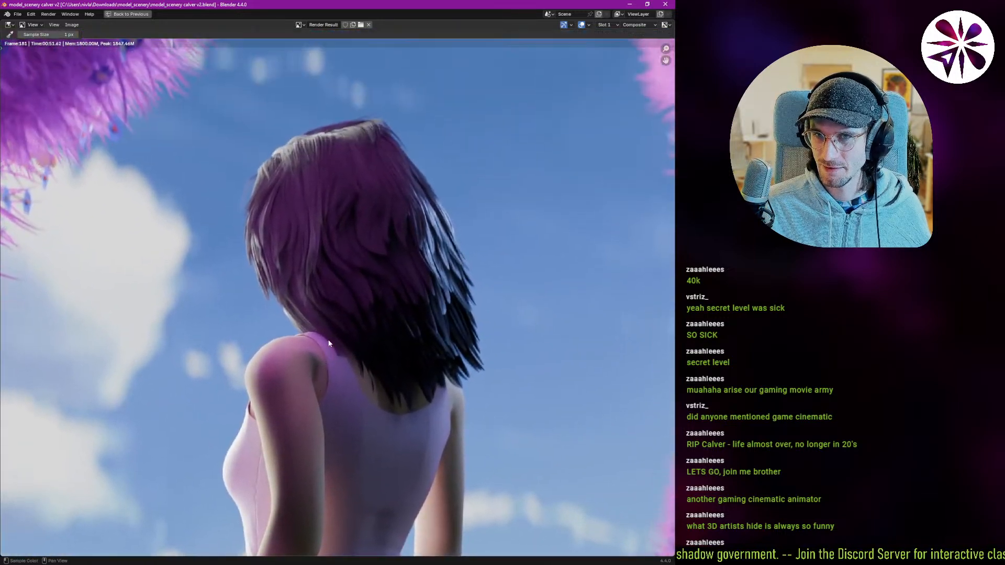
scroll(332, 304, down, 1)
scroll(269, 237, up, 2)
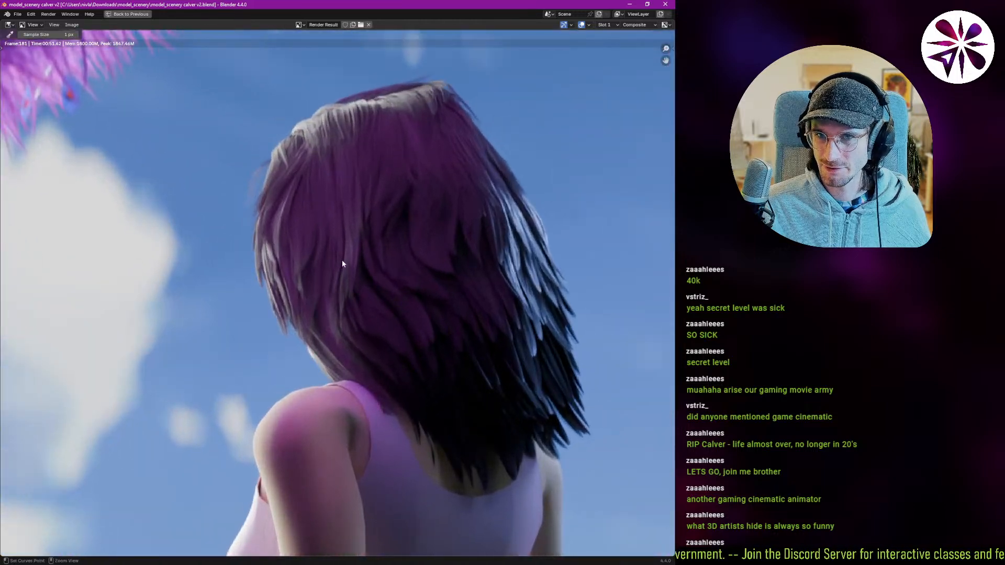
ctrl+middle_drag(341, 259, 375, 297)
scroll(356, 297, down, 1)
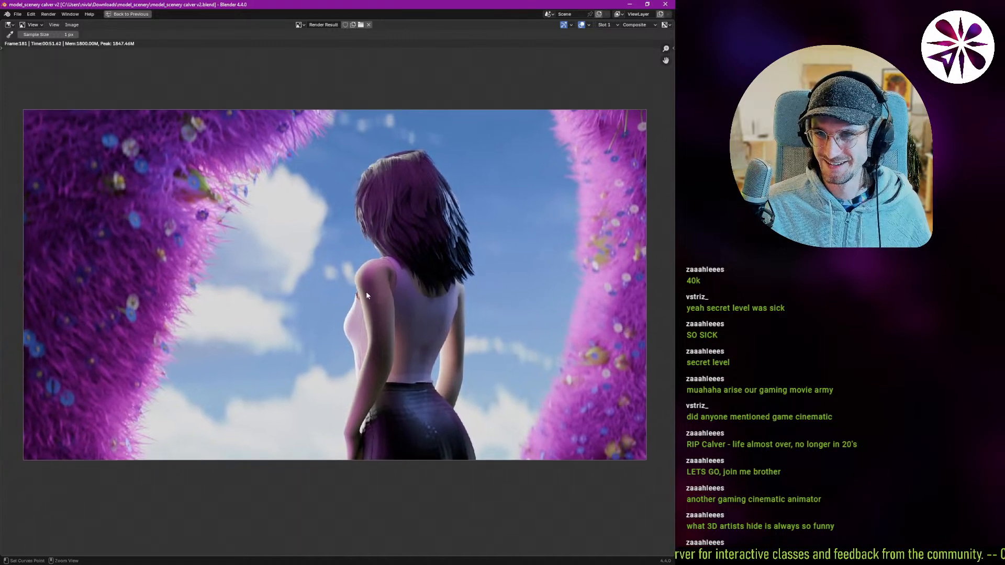
key(ctrl+space)
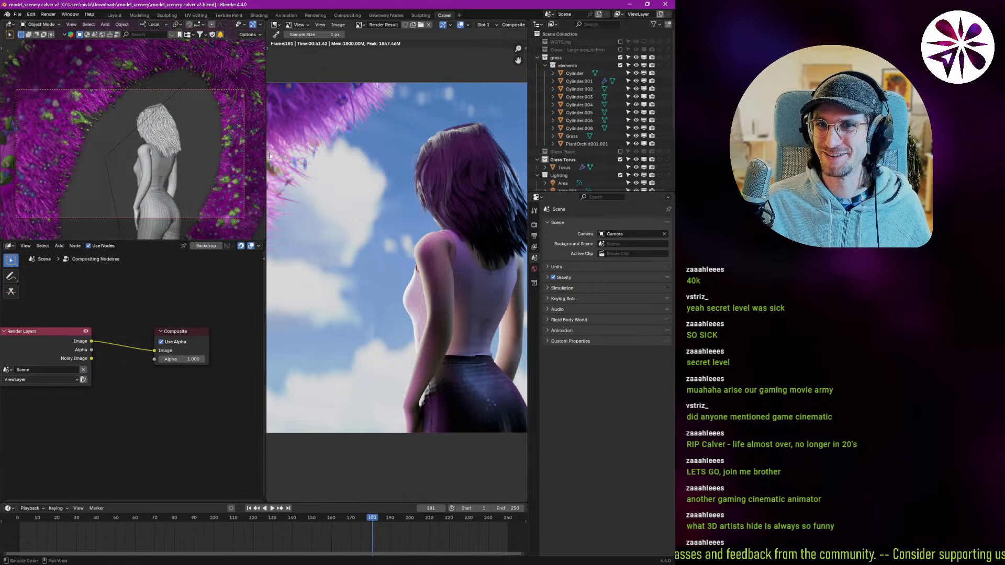
- Switch to the Compositing workspace and extend the node editor over the Dope Sheet area
click(352, 17)
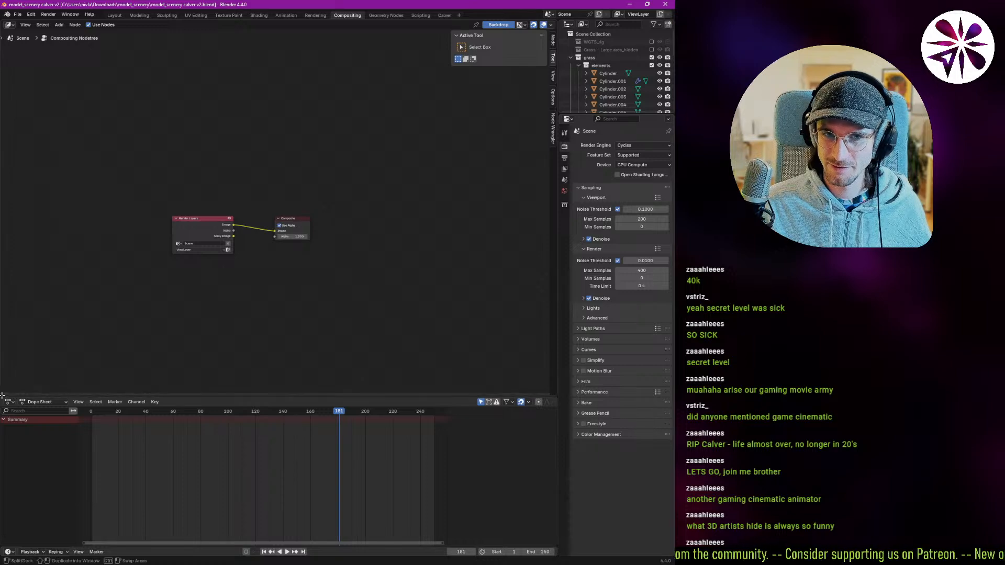
drag(3, 393, 15, 407)
scroll(236, 314, up, 2)
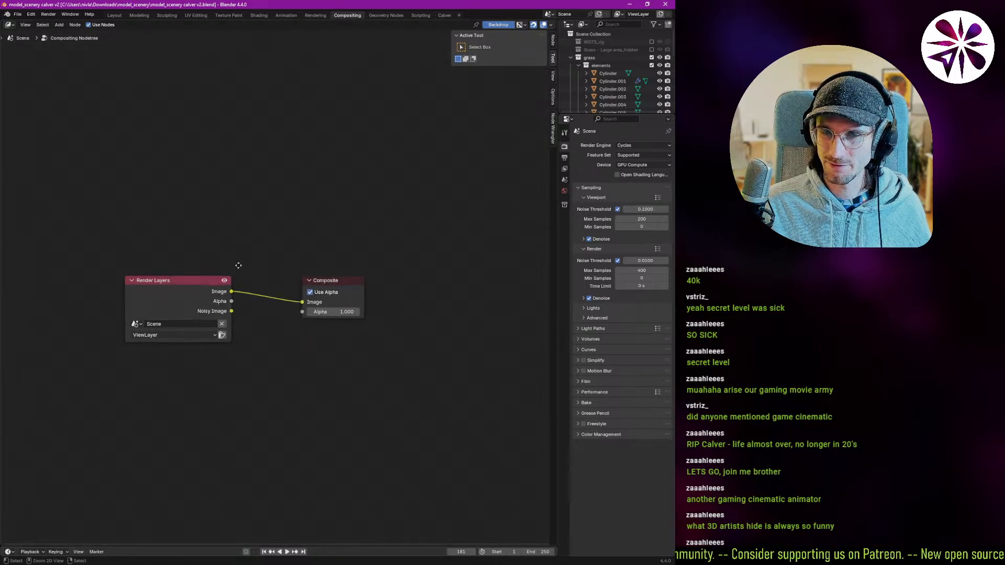
- Add a Viewer node above the Composite node and connect the Render Layers Image output to it
key(shift+a)
text(viewer)
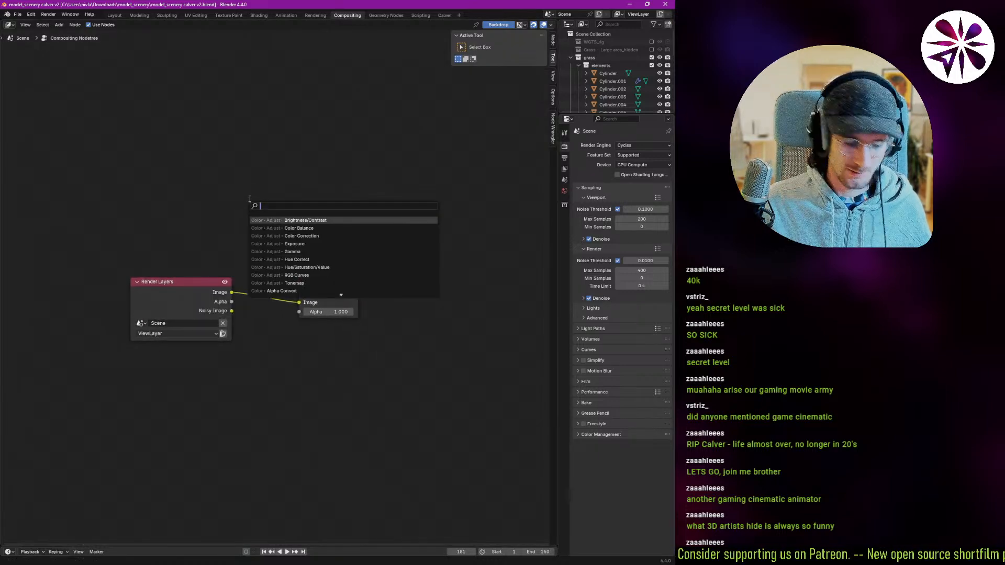
key(Return)
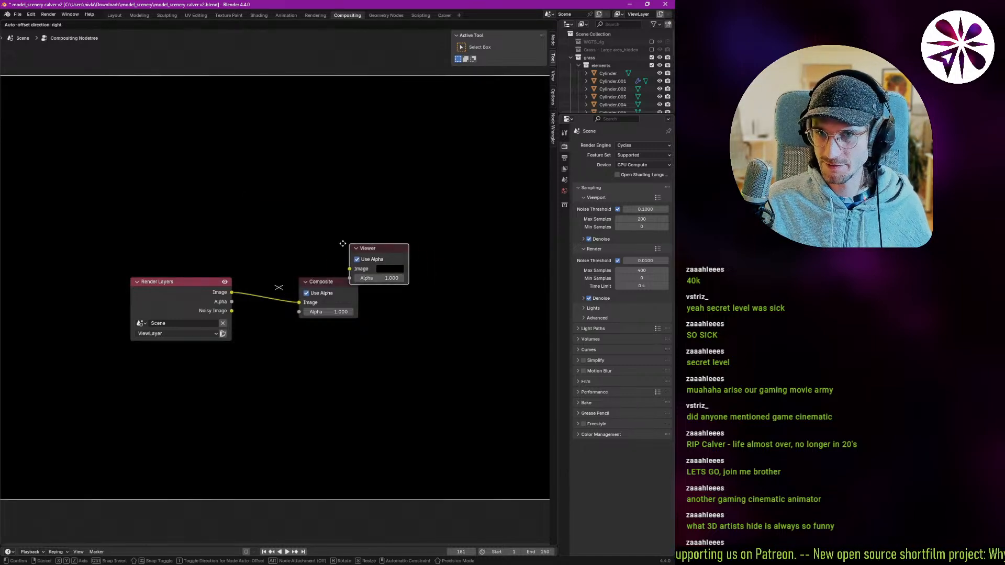
click(325, 236)
drag(231, 292, 325, 260)
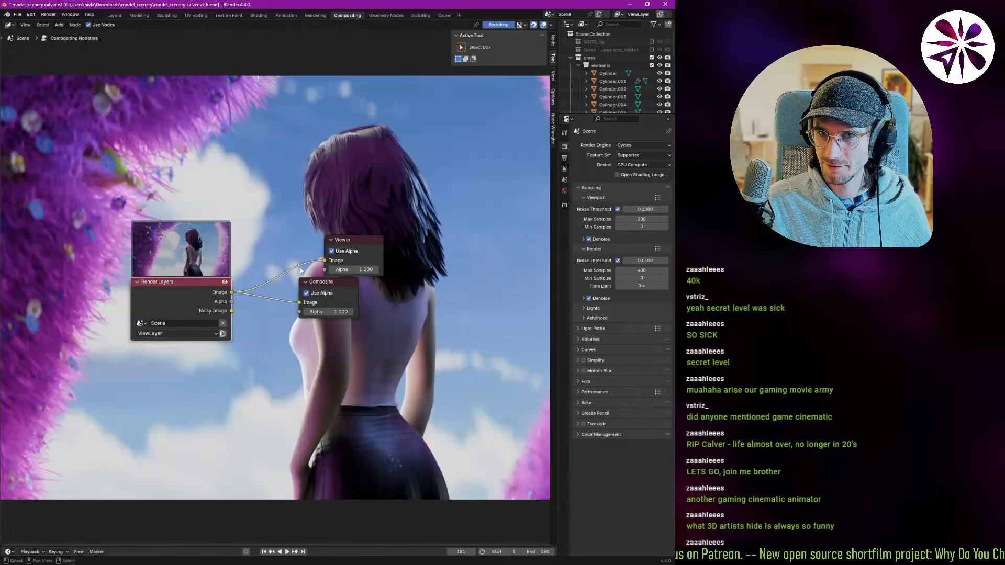
- Shrink and reposition the backdrop so the whole render can be examined, with the nodes arranged along its lower edge
middle_drag(266, 268, 265, 345)
scroll(265, 344, down, 3)
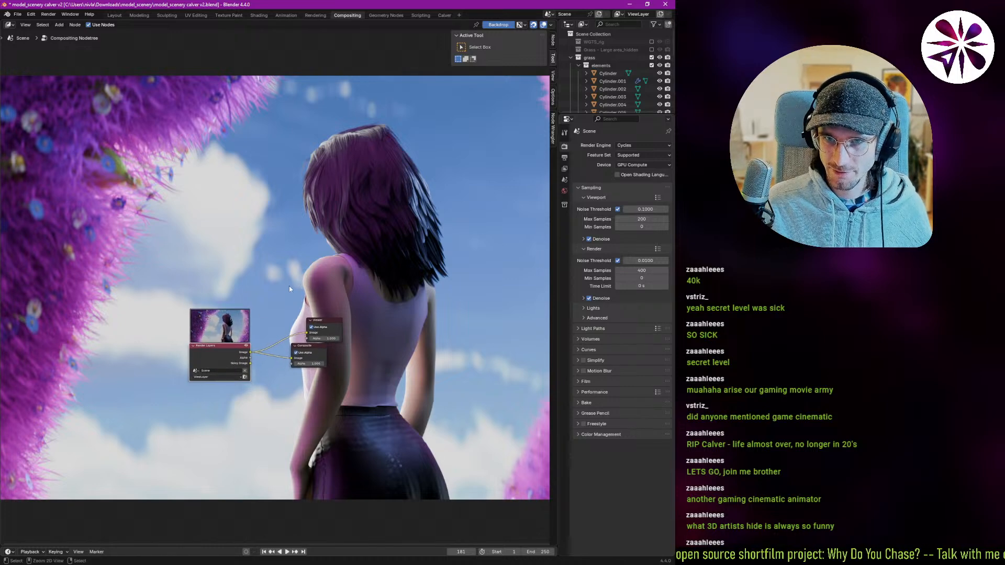
mouse_move(289, 286)
ctrl+middle_down()
mouse_move(301, 246)
mouse_move(295, 289)
mouse_move(295, 272)
ctrl+middle_up()
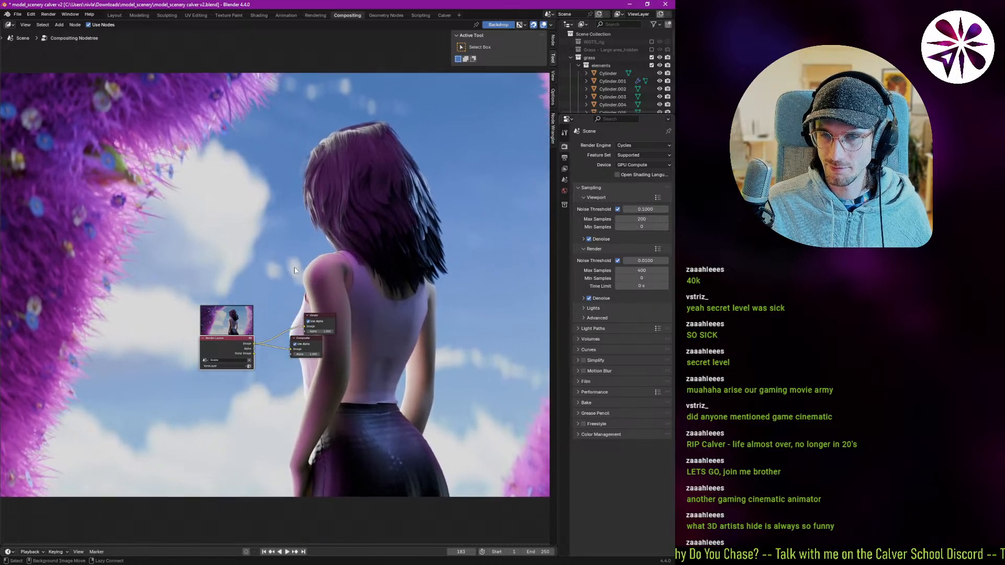
ctrl+scroll(295, 272, up, 2)
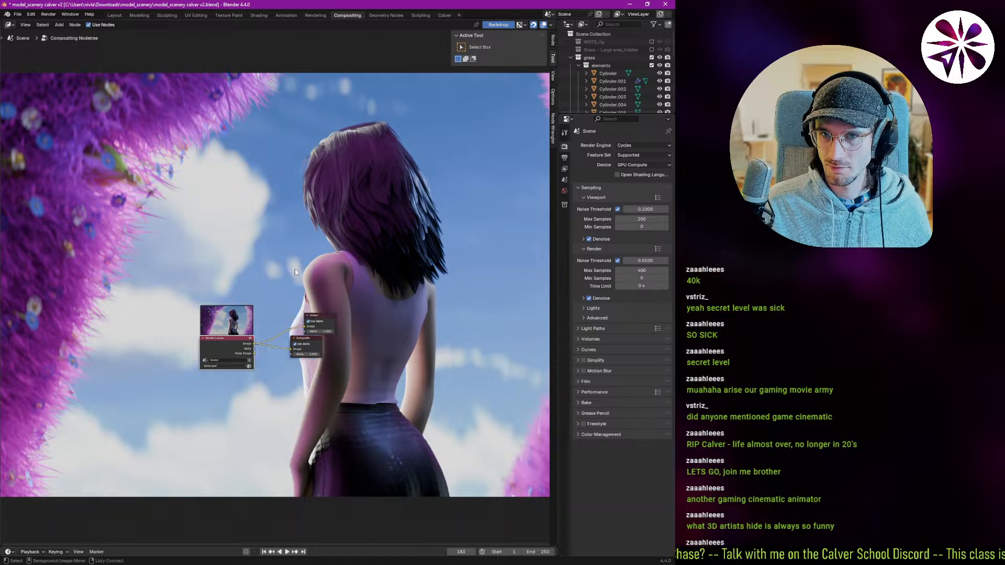
alt+scroll(295, 272, up, 1)
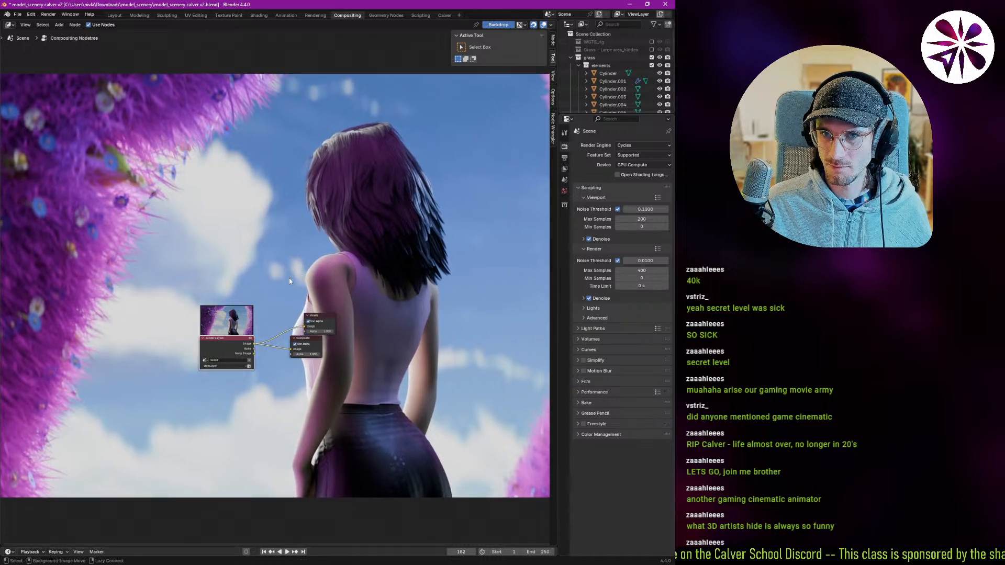
alt+scroll(294, 262, down, 2)
alt+middle_drag(294, 262, 302, 244)
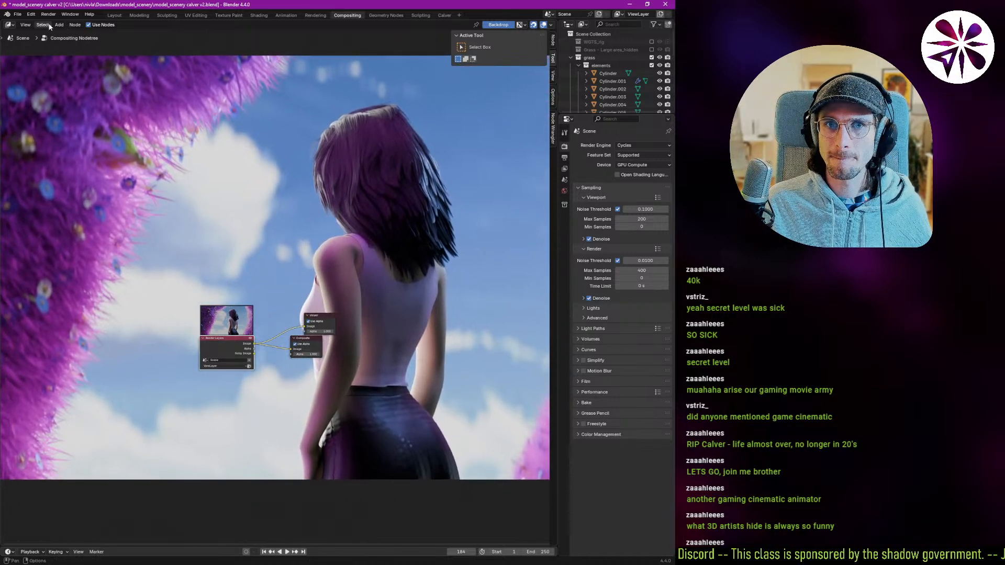
click(25, 24)
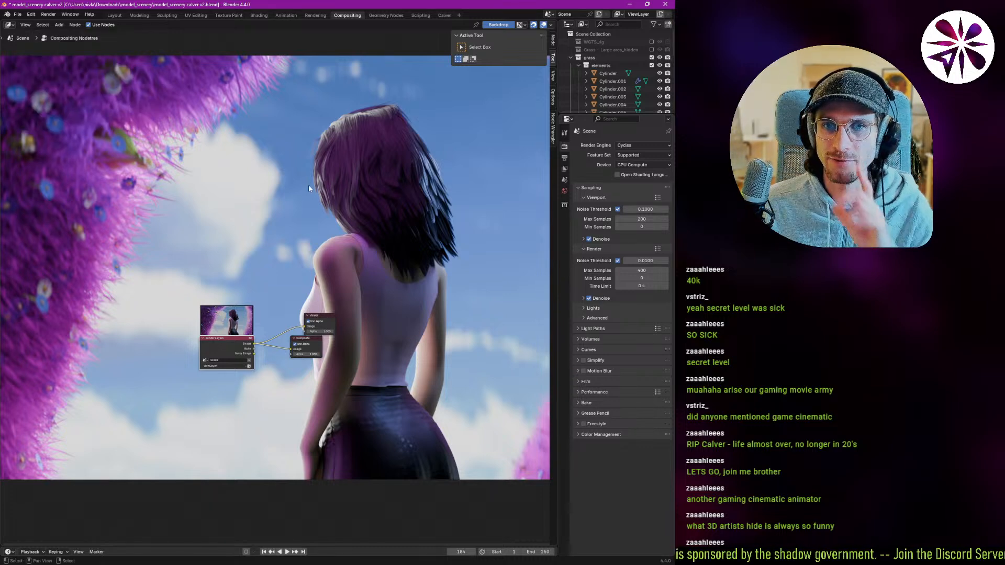
key(v)
key(v)
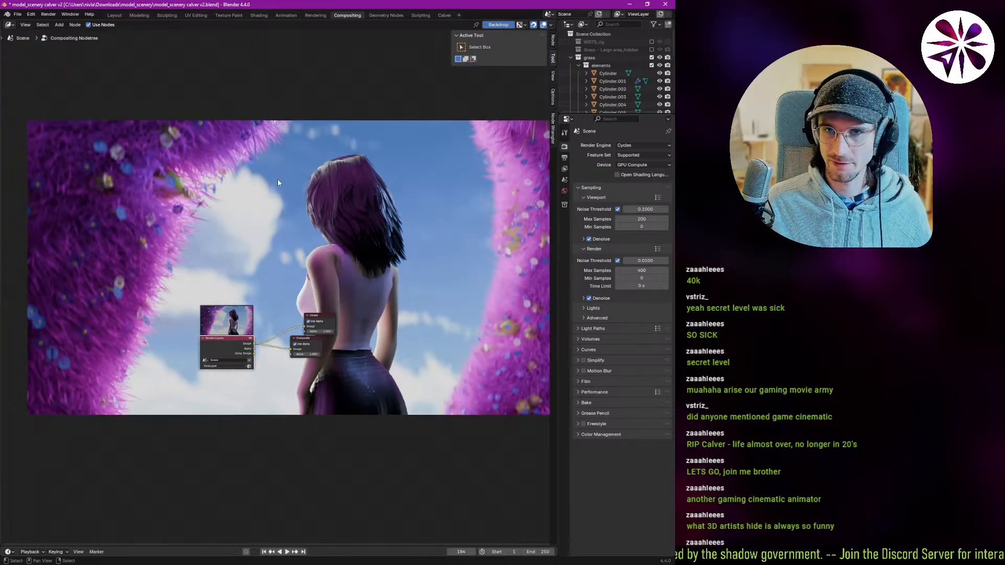
mouse_move(291, 192)
alt+middle_down()
mouse_move(266, 190)
mouse_move(278, 200)
alt+middle_up()
ctrl+middle_drag(319, 290, 311, 380)
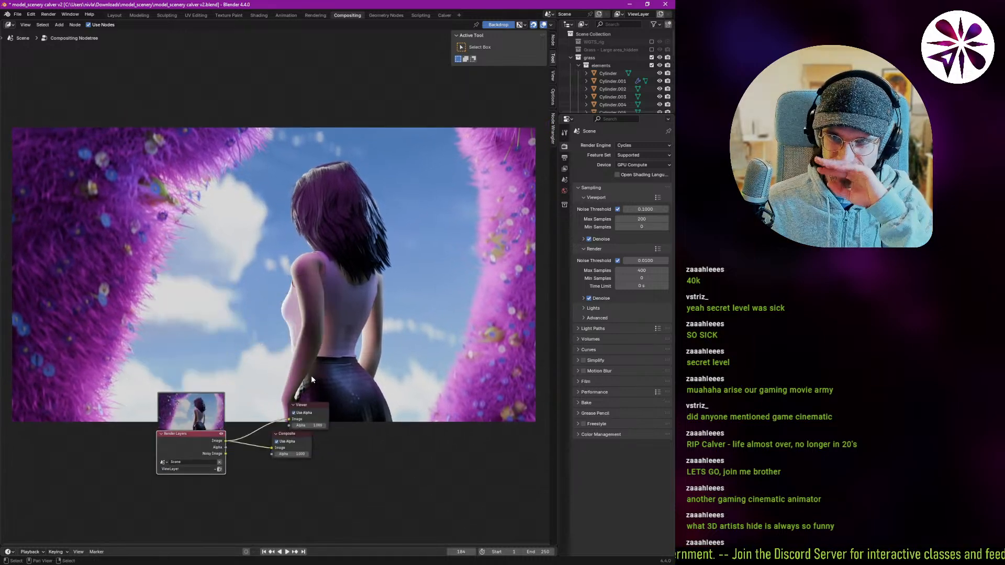
middle_drag(331, 285, 327, 278)
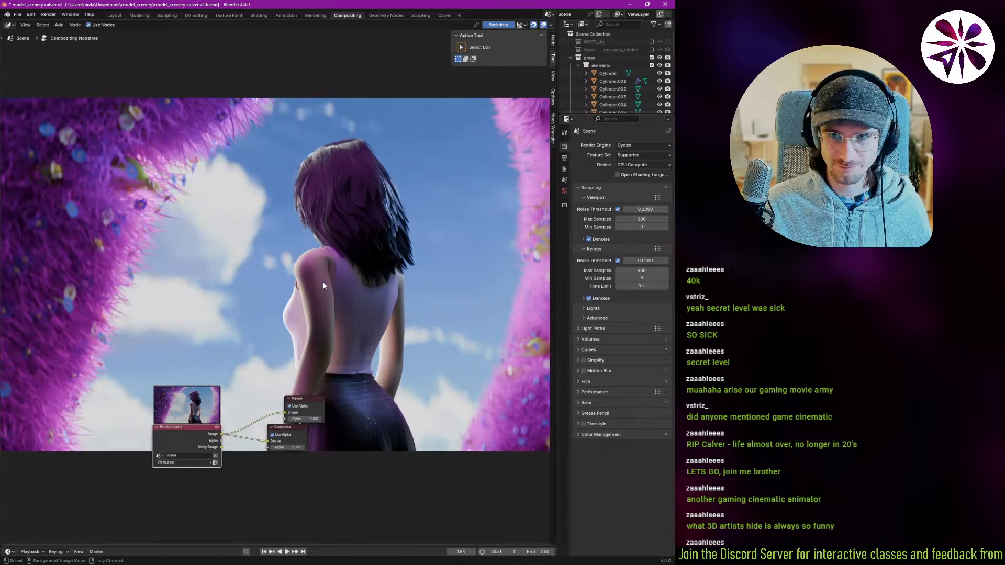
scroll(278, 314, up, 3)
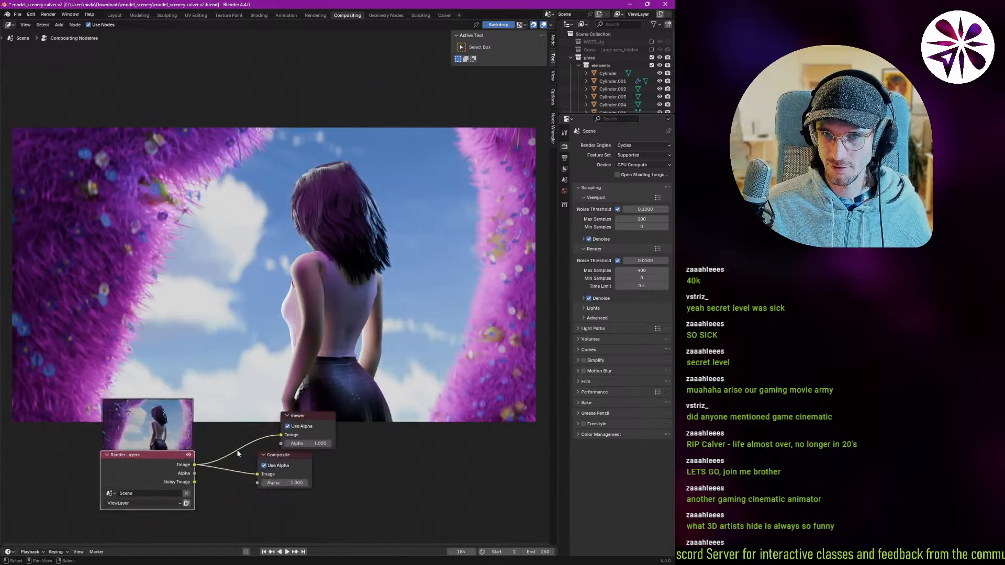
- Add a Glare node on the link between the Render Layers and Viewer nodes
key(shift+a)
click(233, 318)
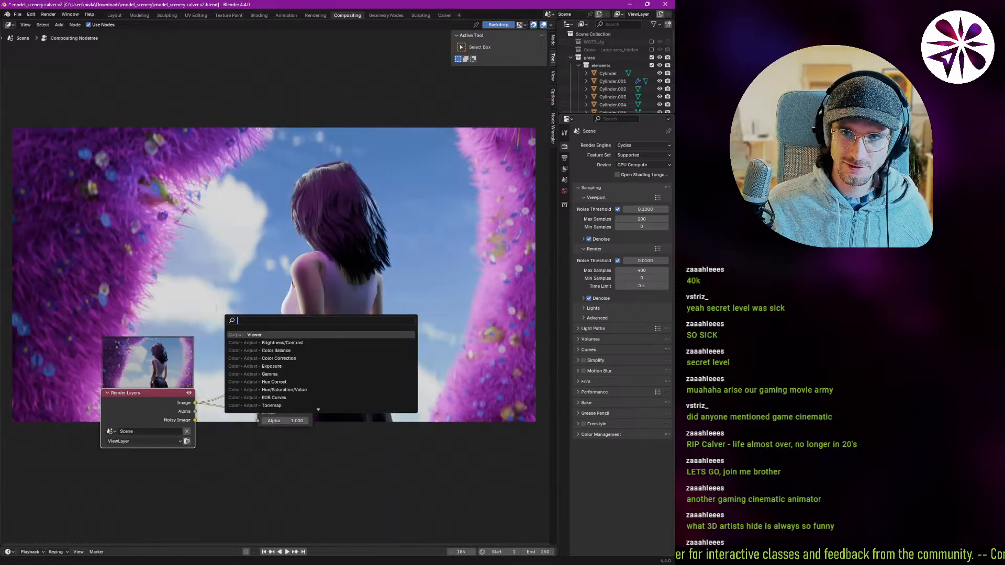
text(glow)
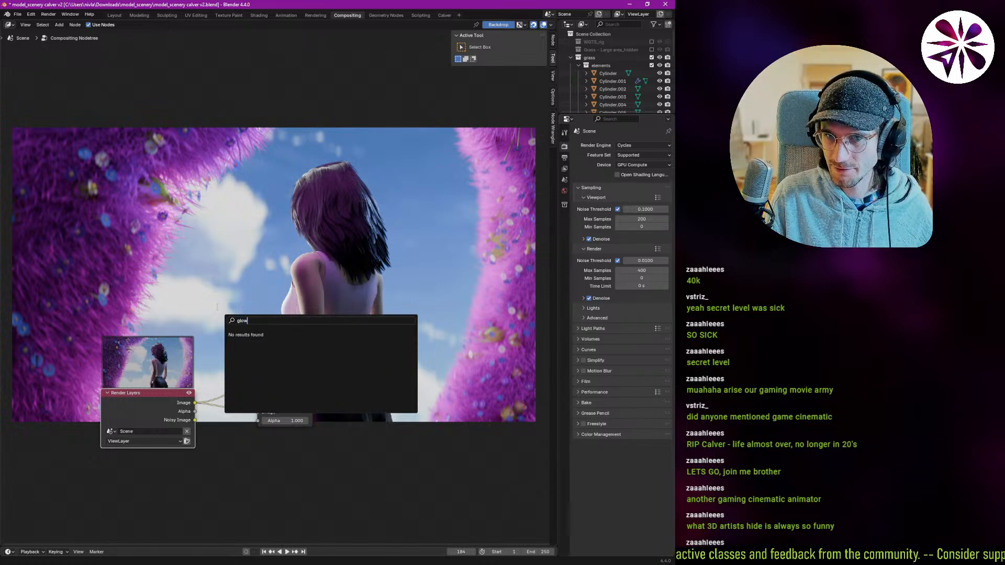
key(BackSpace)
key(Return)
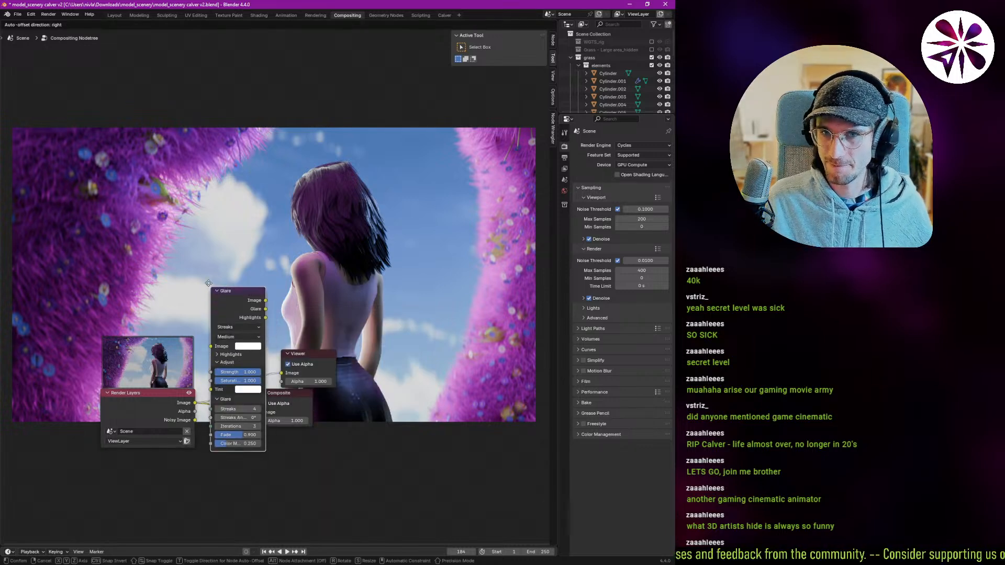
click(212, 325)
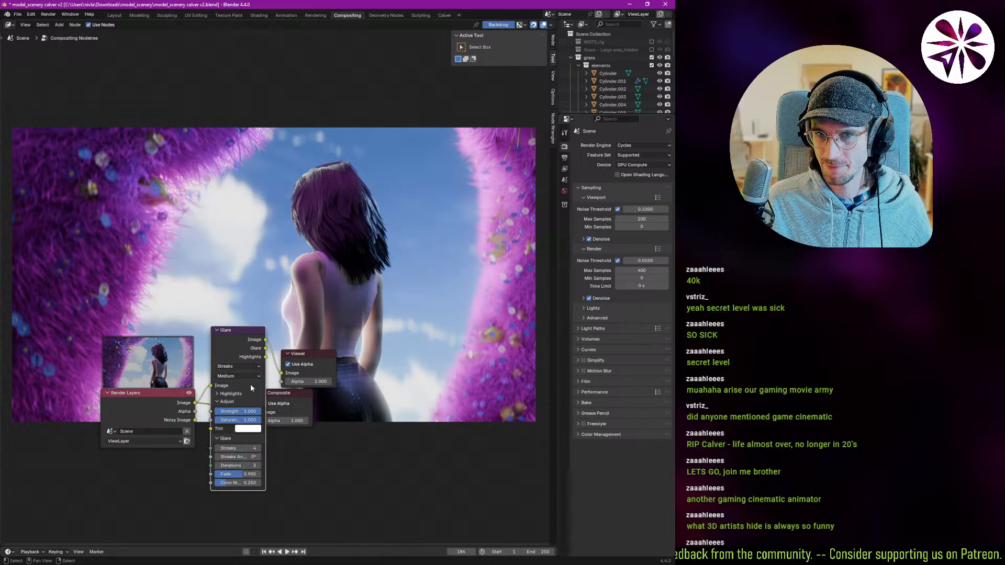
- Move the Glare node lower and the Composite node clear of it, and hide the sidebar
key(g)
click(246, 436)
middle_drag(298, 403, 260, 423)
drag(259, 422, 322, 453)
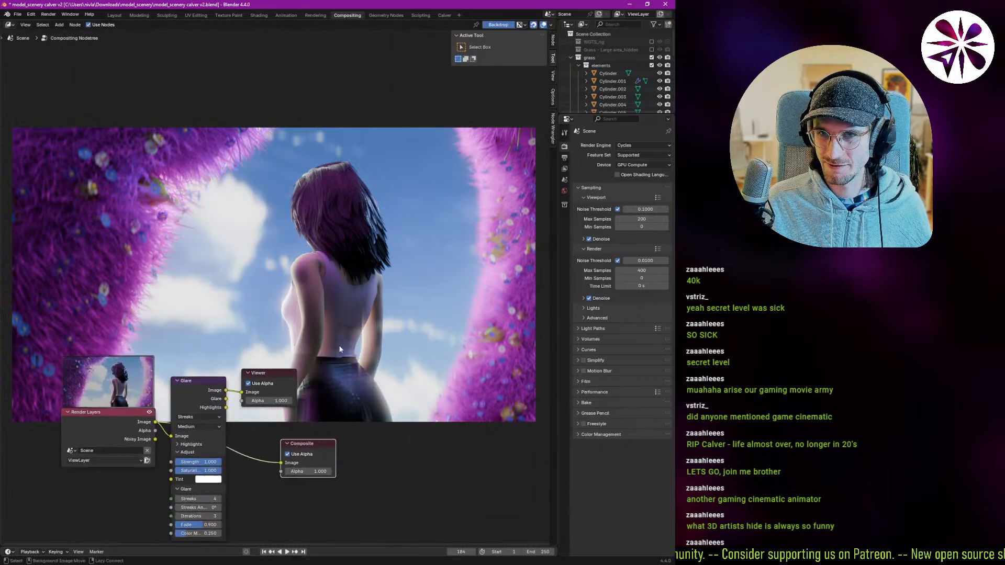
alt+middle_drag(340, 349, 339, 293)
key(n)
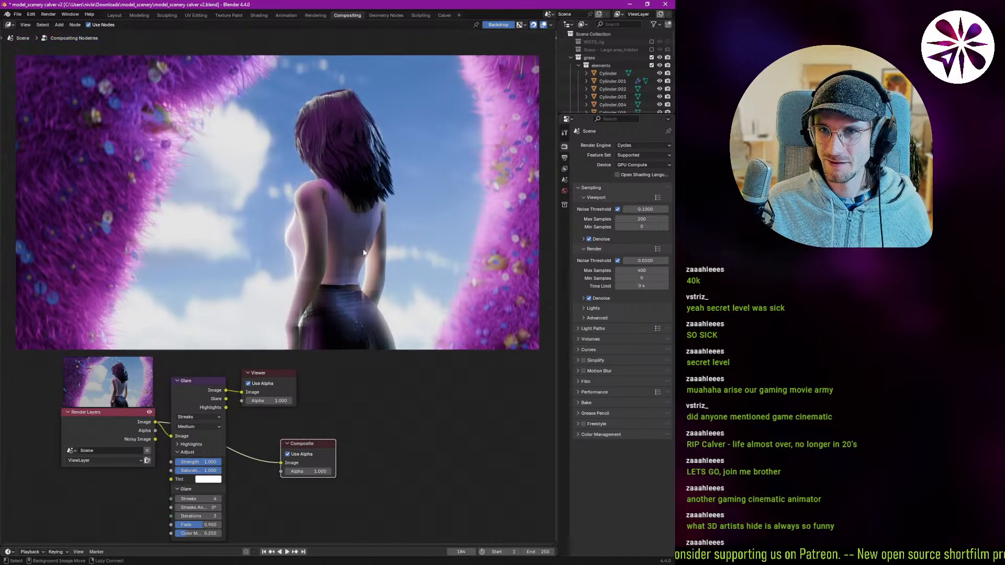
alt+middle_drag(363, 253, 360, 248)
- Change the Glare node's type from Streaks to Bloom
scroll(277, 374, up, 1)
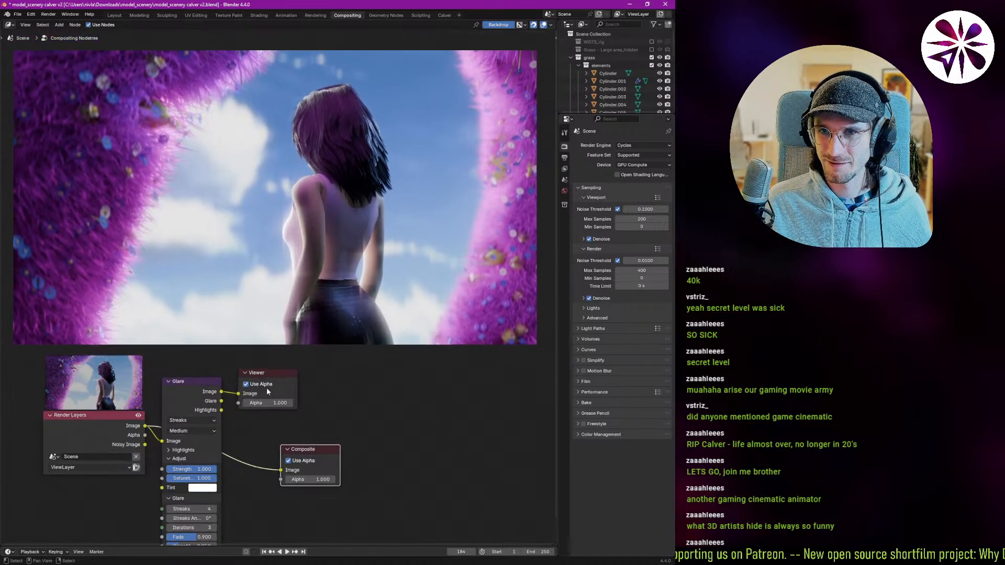
scroll(246, 400, up, 2)
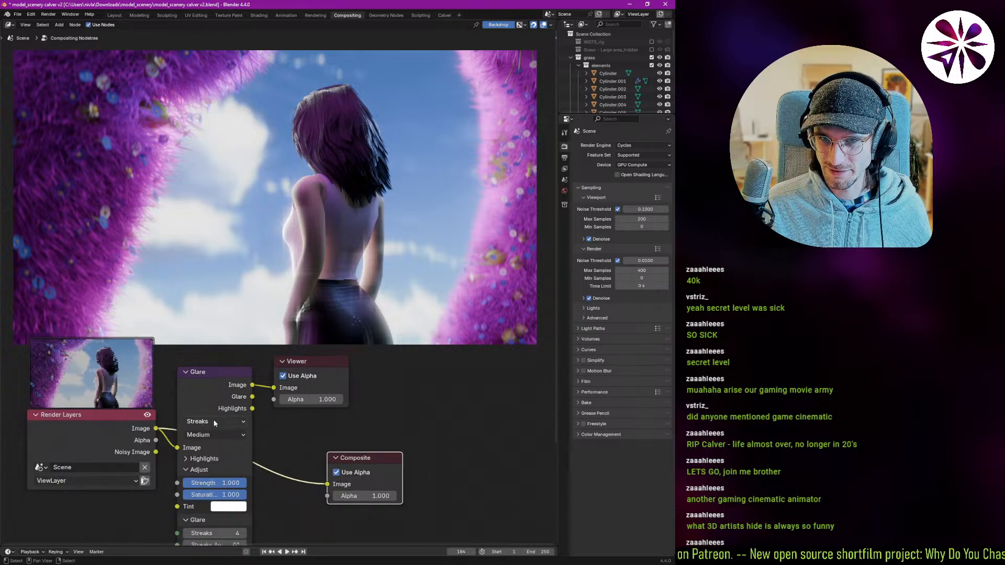
middle_drag(214, 424, 211, 387)
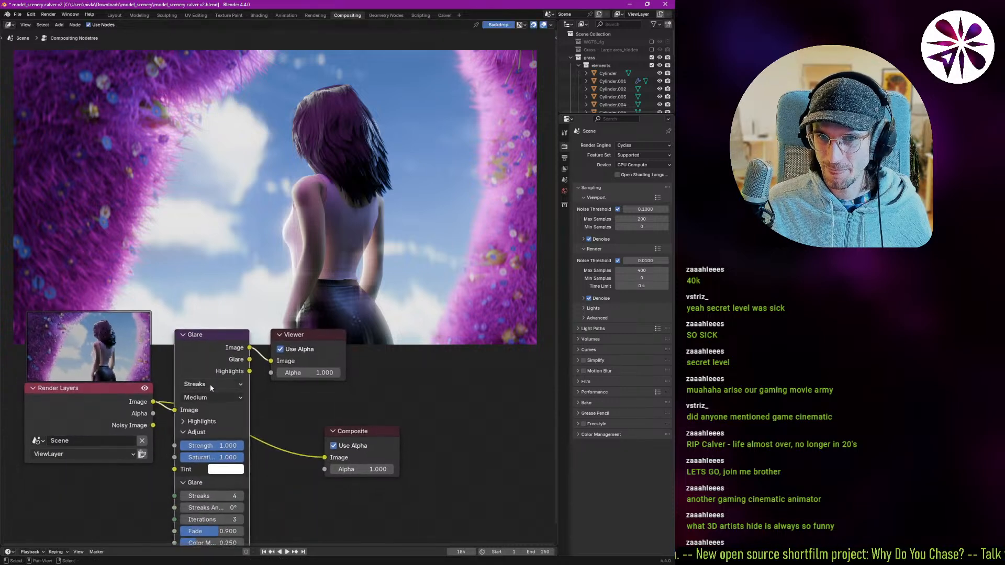
click(209, 384)
click(206, 413)
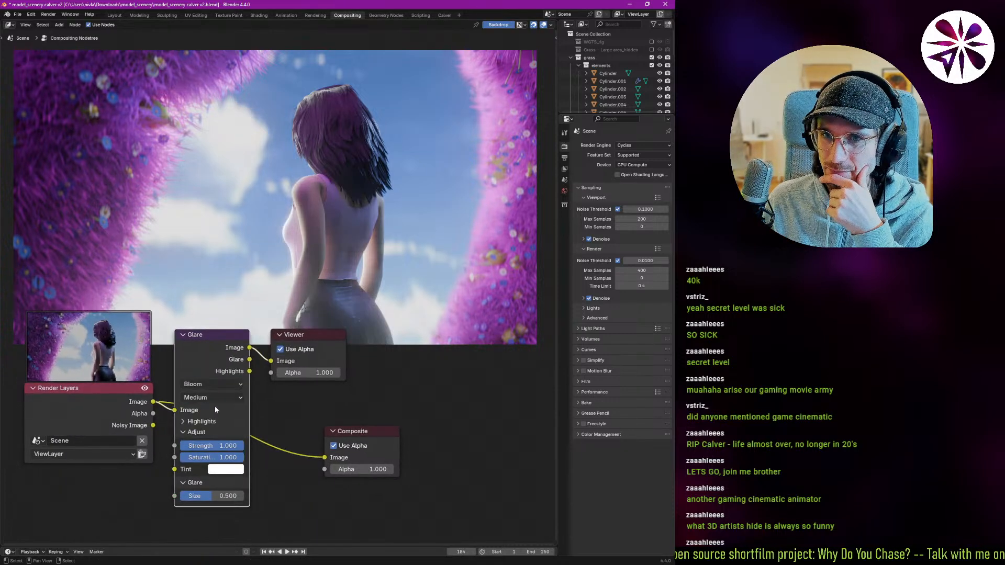
- Reveal the Bloom glare's Highlights settings and set the threshold to 1.6, trying out other strength and smoothness values
drag(224, 449, 180, 447)
right_click(198, 446)
click(203, 422)
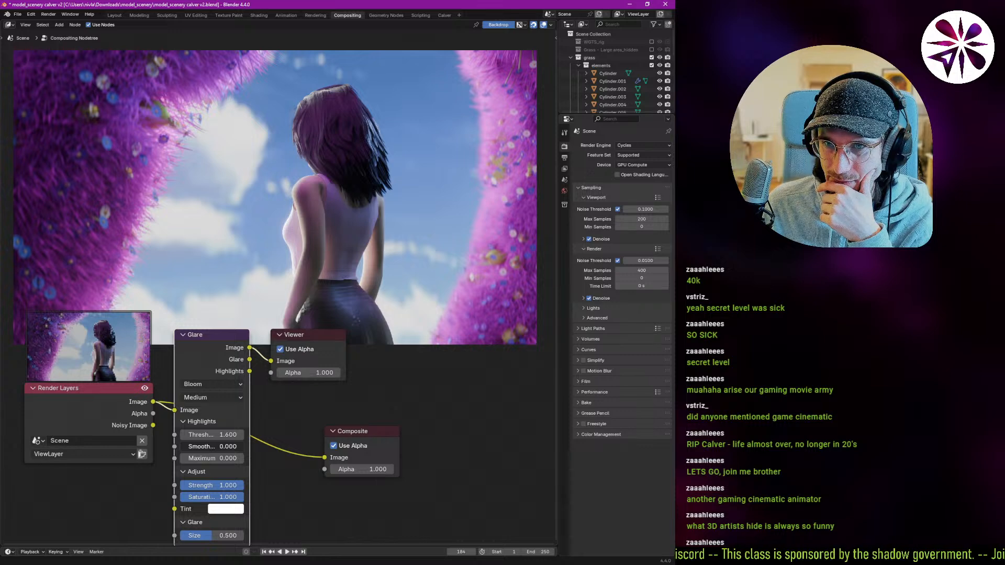
right_click(180, 447)
middle_drag(212, 466, 207, 434)
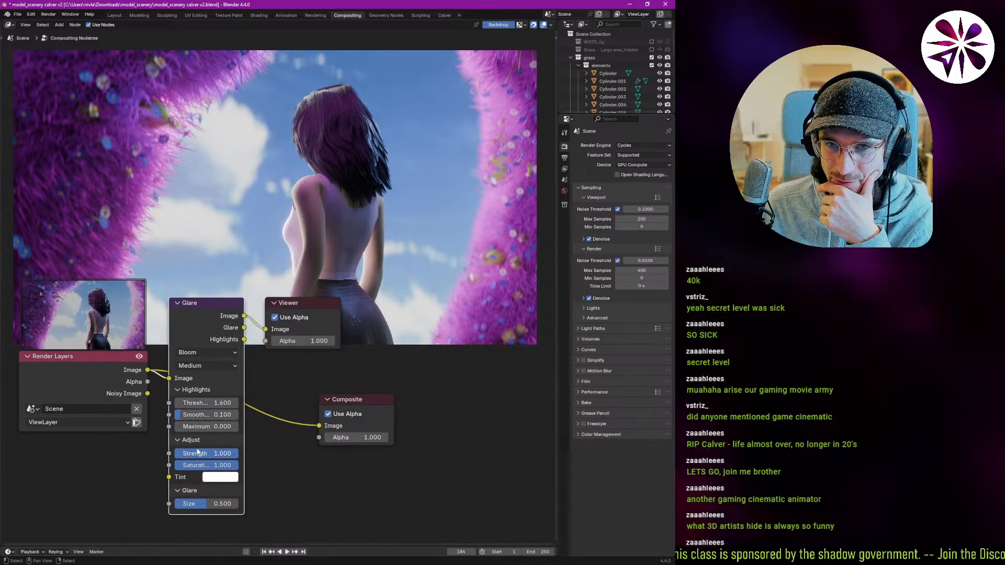
mouse_move(202, 427)
mouse_down()
mouse_move(238, 427)
mouse_move(203, 427)
mouse_up()
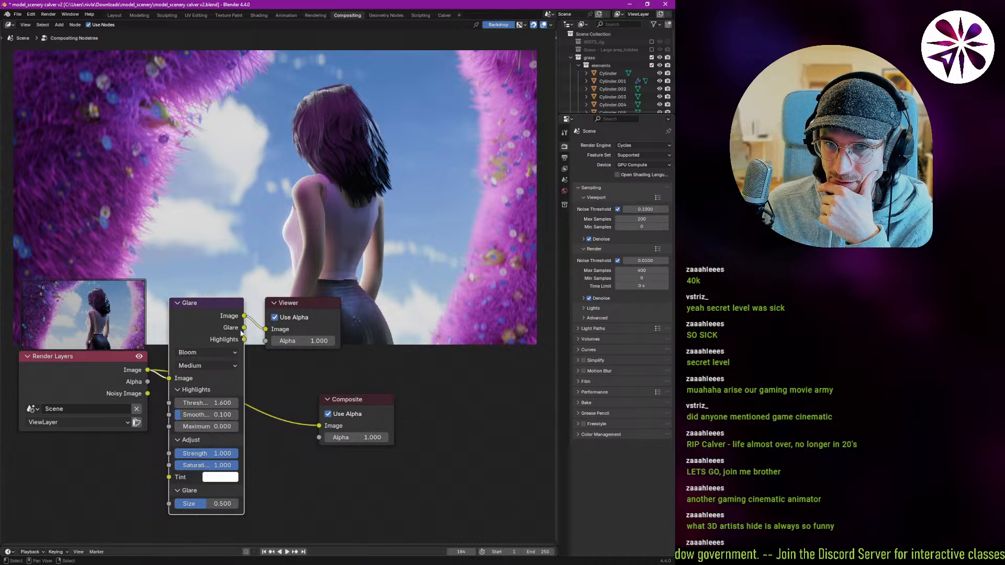
- Send the Glare output to the Viewer to isolate the bloom, and set the bloom size to 0.125
drag(244, 328, 266, 330)
middle_drag(244, 325, 247, 370)
middle_drag(213, 449, 212, 389)
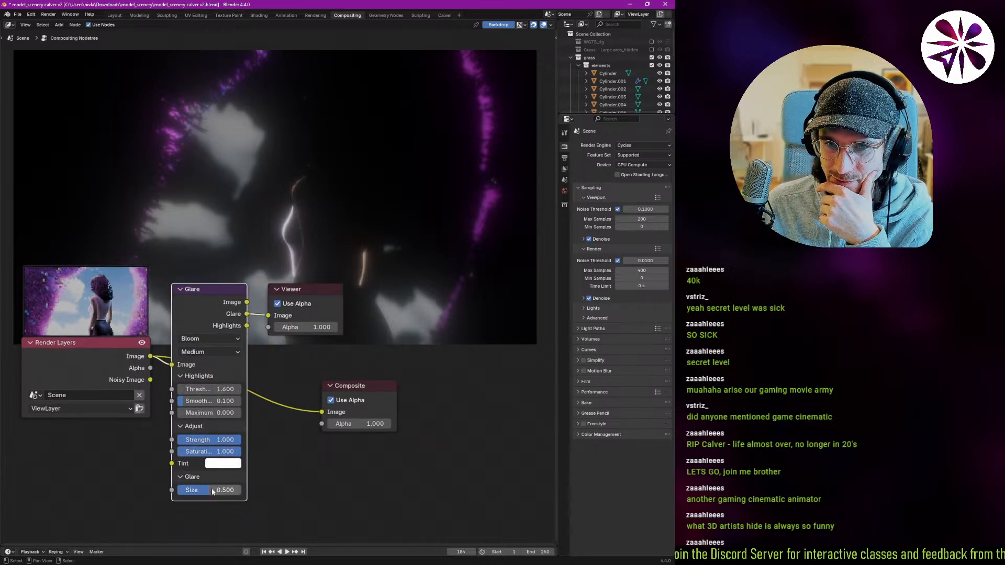
drag(213, 492, 186, 490)
middle_drag(252, 330, 252, 339)
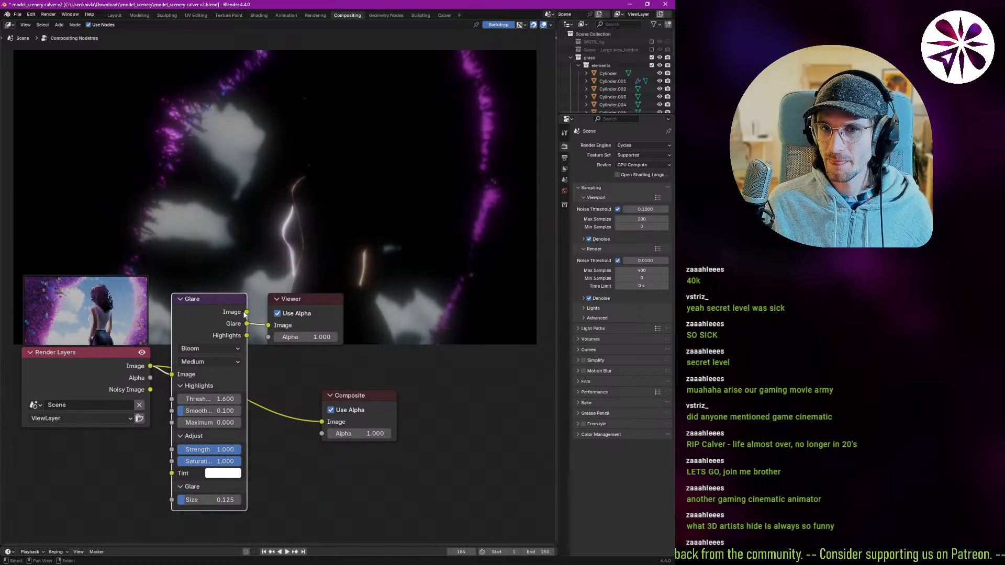
- Compare the Glare node's Image output with its isolated Glare output through the Viewer
drag(246, 312, 268, 325)
mouse_move(242, 343)
middle_down()
mouse_move(237, 370)
mouse_move(240, 339)
middle_up()
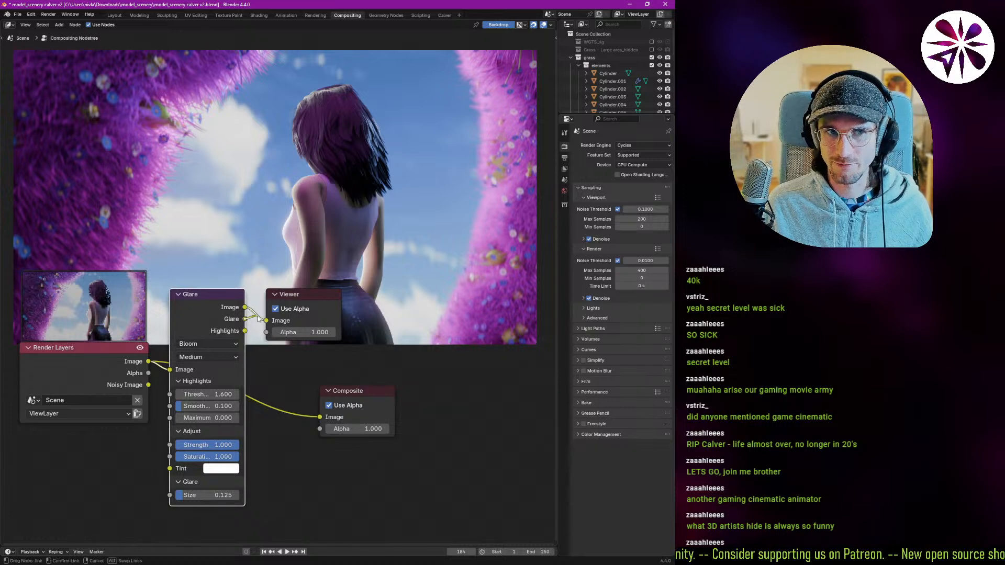
drag(245, 319, 266, 320)
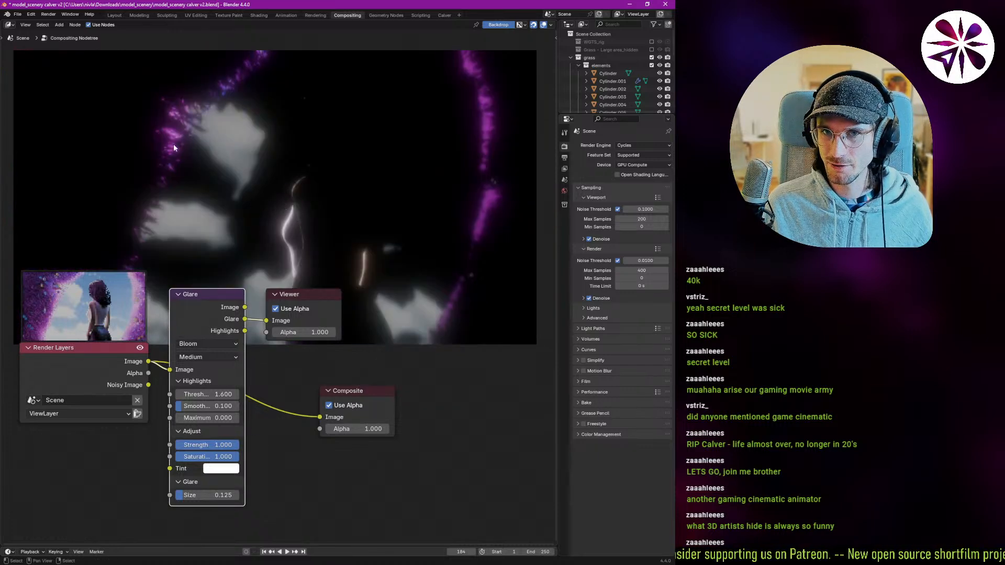
mouse_move(209, 394)
mouse_down()
mouse_move(187, 394)
mouse_move(209, 394)
mouse_up()
- Duplicate the Bloom Glare node below, feed it the Render Layers image, and connect its Glare output to the Viewer
middle_drag(222, 414, 182, 317)
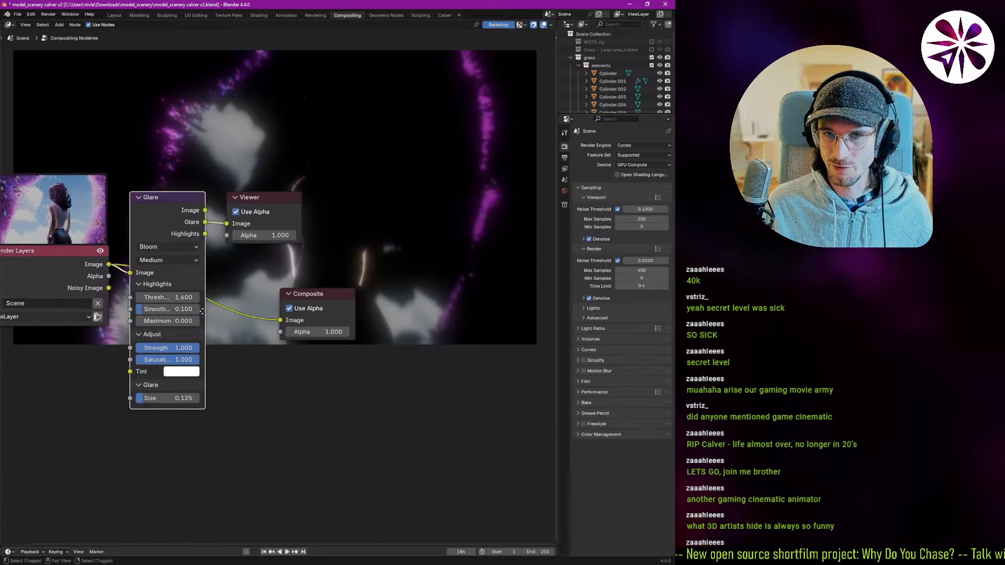
key(shift+d)
click(300, 478)
drag(108, 265, 232, 448)
drag(302, 394, 227, 223)
mouse_move(220, 198)
middle_down()
mouse_move(248, 306)
mouse_move(231, 213)
middle_up()
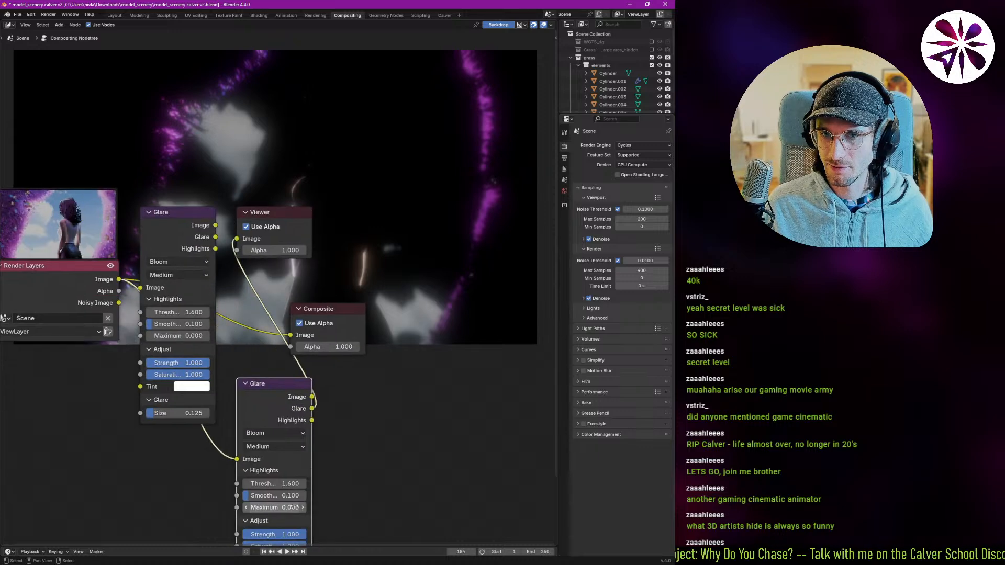
- Set the duplicated Glare node's size to 0.375, threshold to 0.85 and smoothness to 0.467
middle_drag(280, 506, 136, 381)
drag(130, 458, 145, 457)
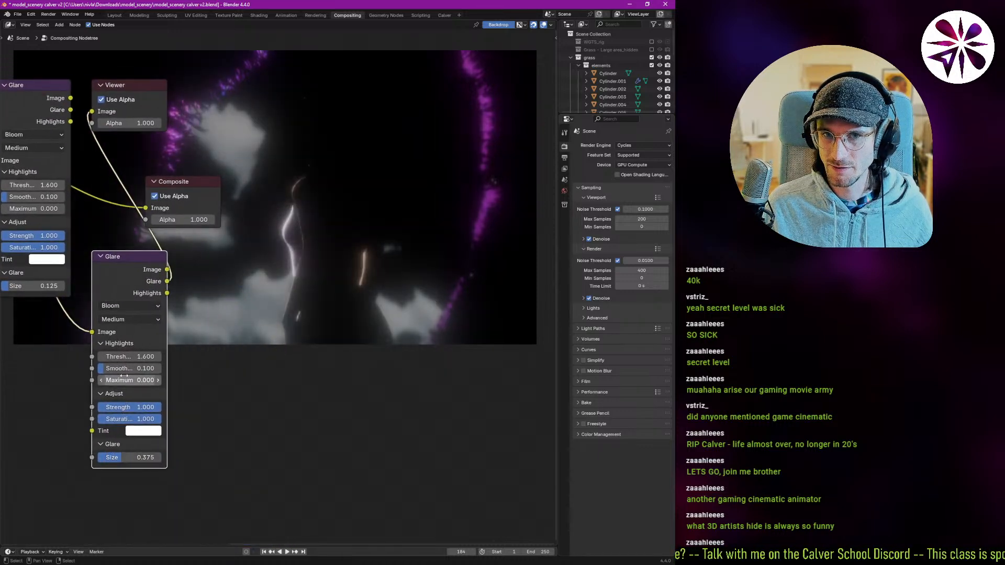
mouse_move(129, 357)
mouse_down()
mouse_move(147, 357)
mouse_move(107, 357)
mouse_move(140, 357)
mouse_move(131, 357)
mouse_up()
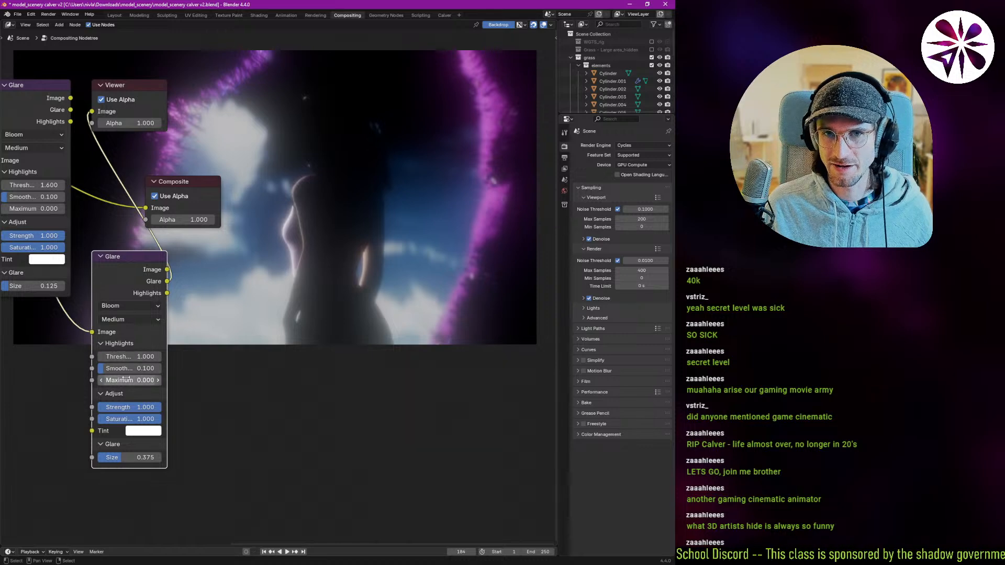
mouse_move(142, 357)
mouse_down()
mouse_move(125, 357)
mouse_move(153, 372)
mouse_move(132, 369)
mouse_up()
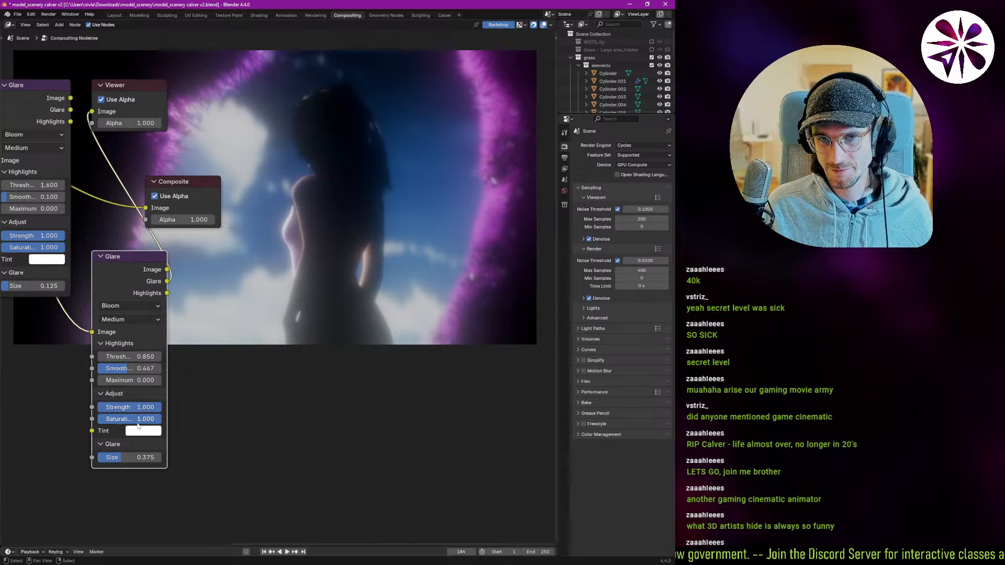
- Add a Mix node, feed it the Glare outputs of both Bloom nodes, and connect its Image output to the Viewer
mouse_move(141, 412)
mouse_down()
mouse_move(107, 413)
mouse_move(141, 412)
mouse_up()
middle_drag(125, 273, 185, 383)
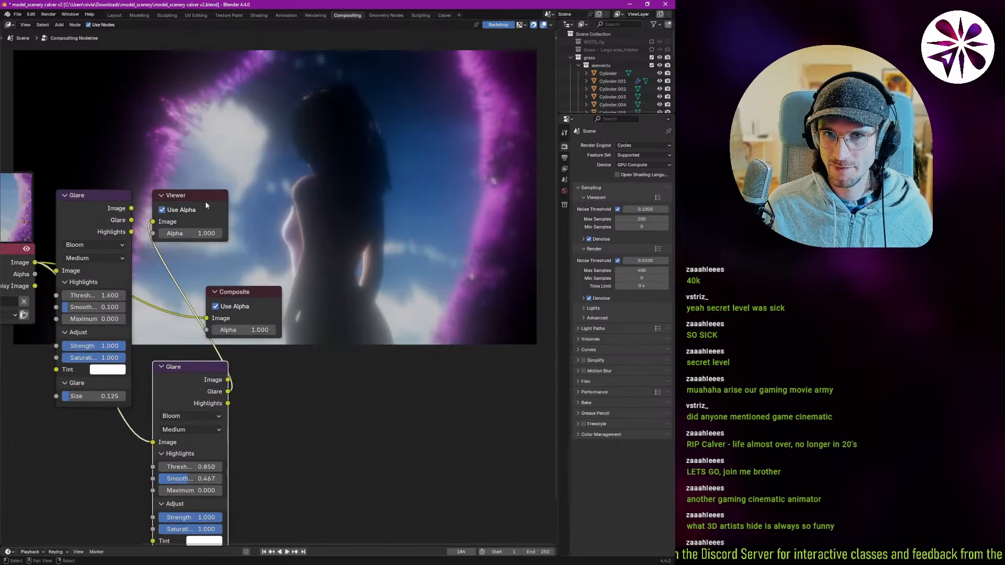
ctrl+shift+click(190, 367)
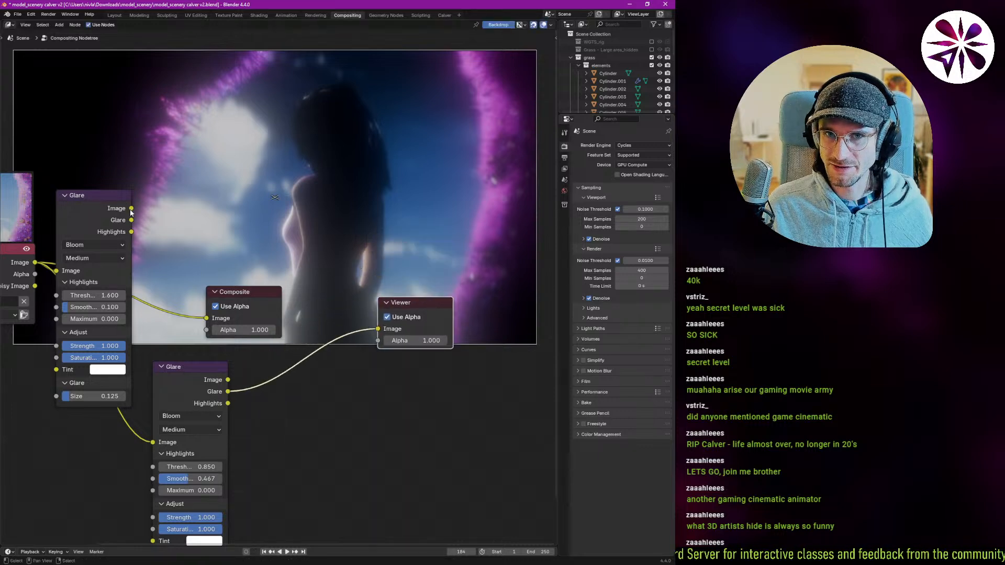
key(shift+a)
text(mix)
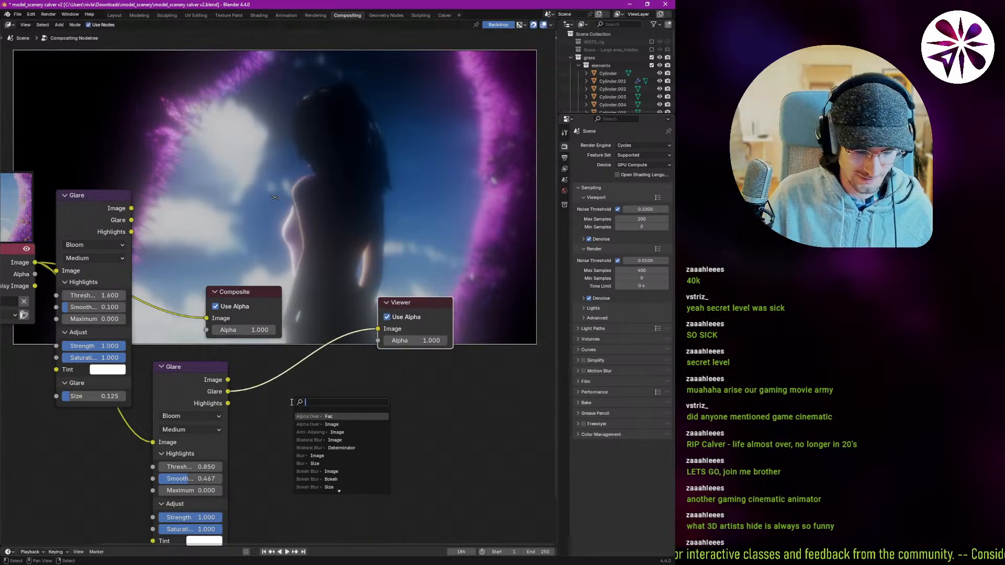
key(Return)
click(291, 402)
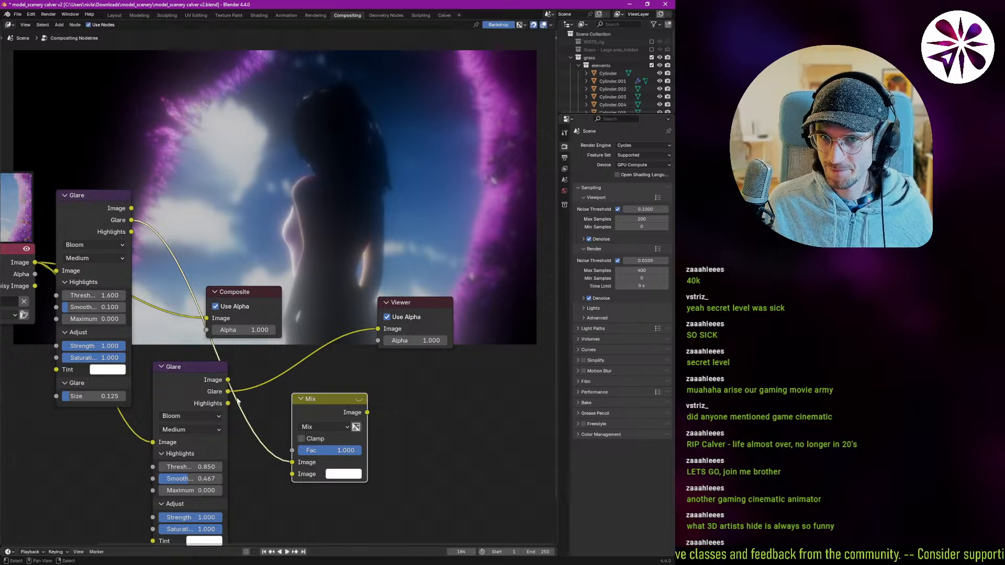
drag(228, 391, 292, 474)
drag(367, 412, 343, 339)
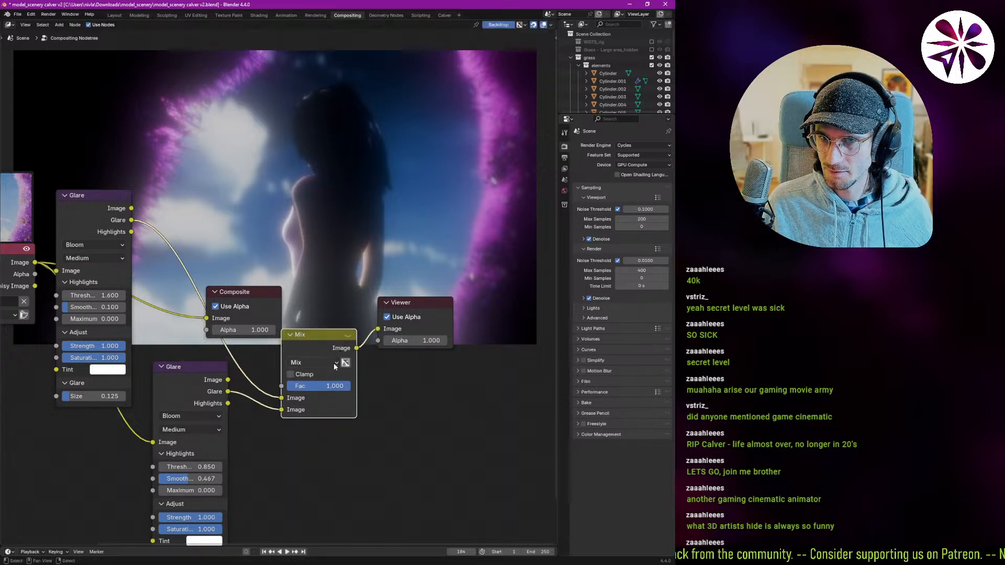
- Set the Mix node's blending mode to Screen and try out its factor and alpha option
click(318, 365)
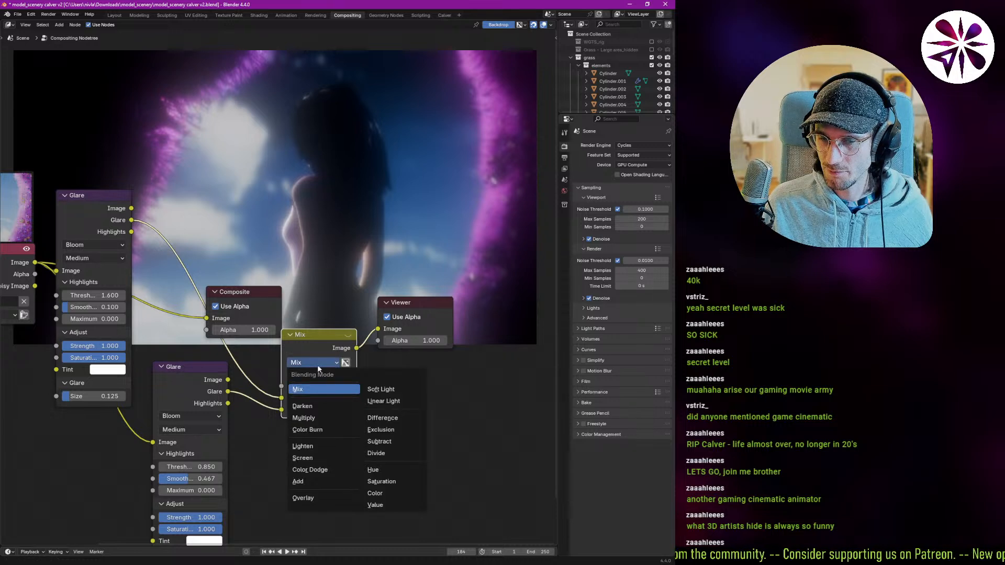
click(313, 452)
drag(309, 344, 309, 354)
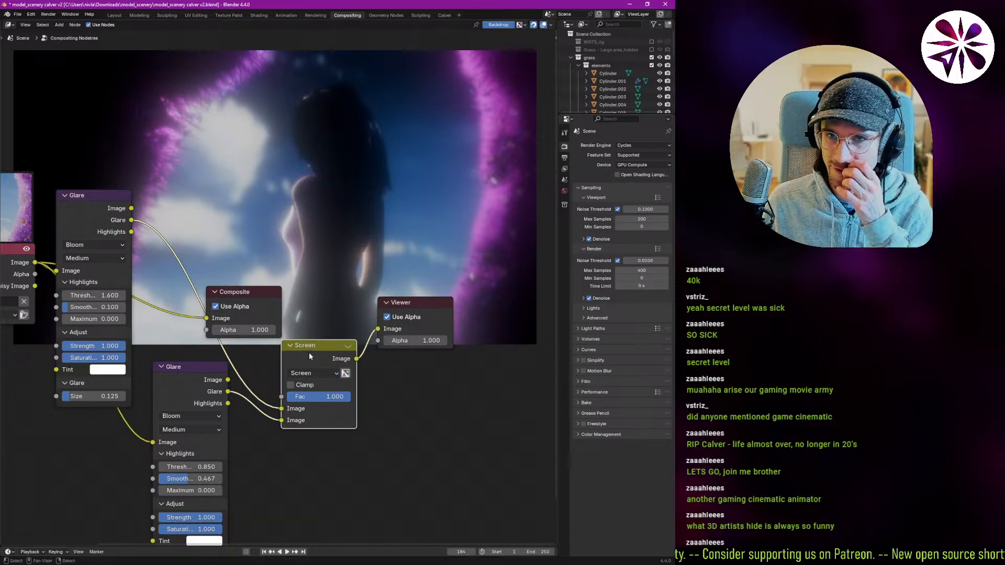
drag(320, 397, 352, 397)
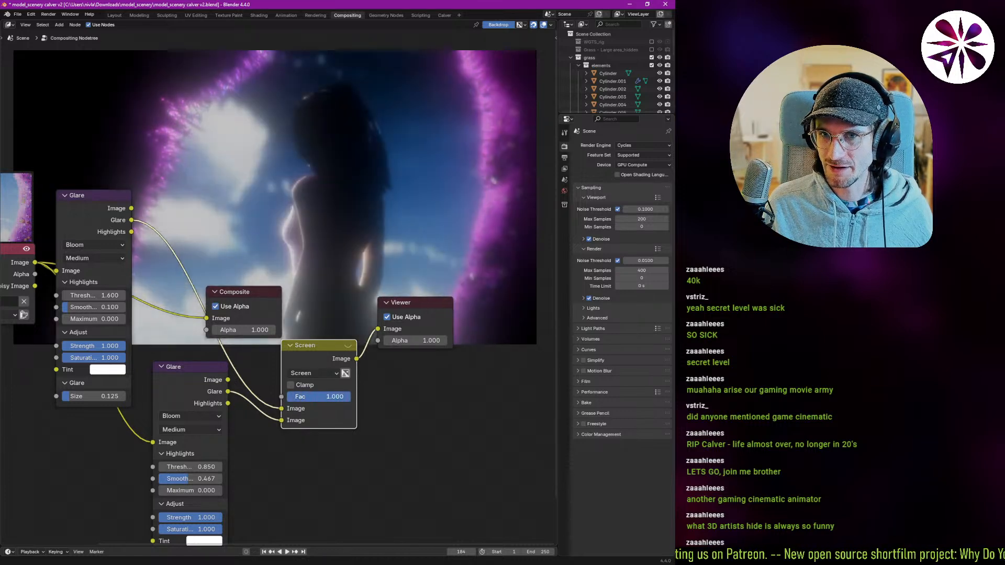
click(346, 373)
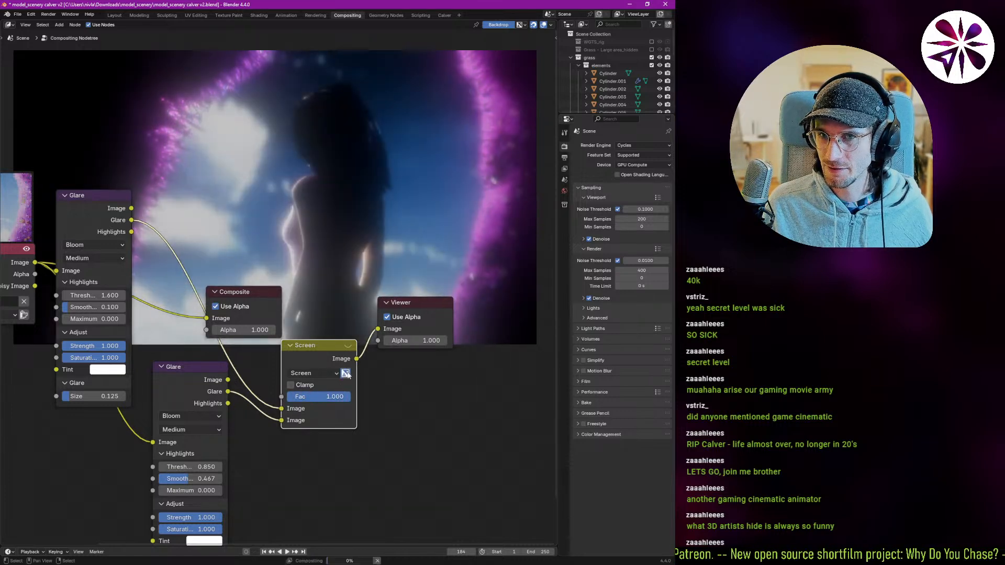
- Duplicate the Screen node, insert the copy before the Viewer, and feed the Render Layers image into its second input
drag(255, 296, 319, 188)
mouse_move(317, 346)
mouse_down()
mouse_move(297, 342)
mouse_move(306, 335)
mouse_up()
key(shift+d)
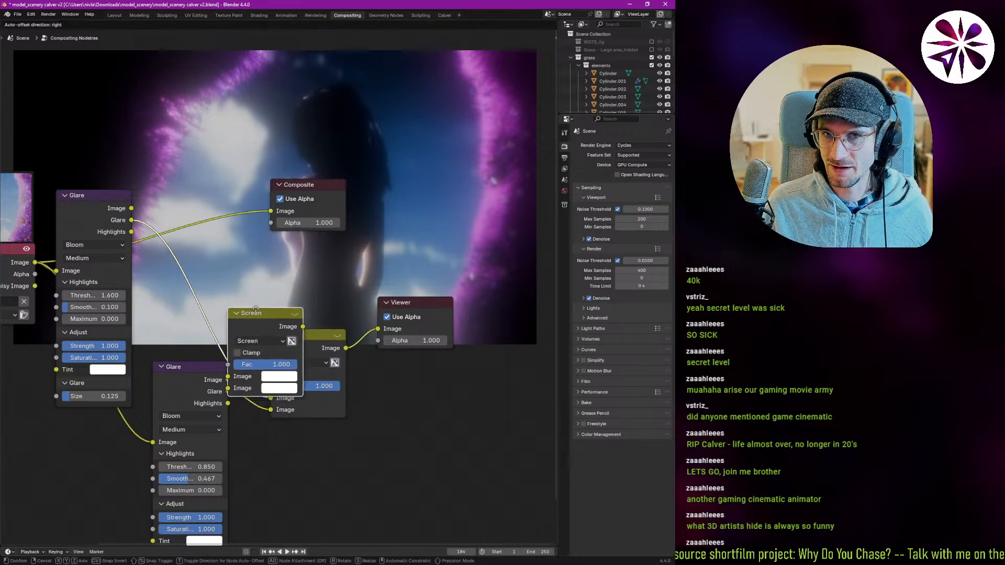
click(404, 281)
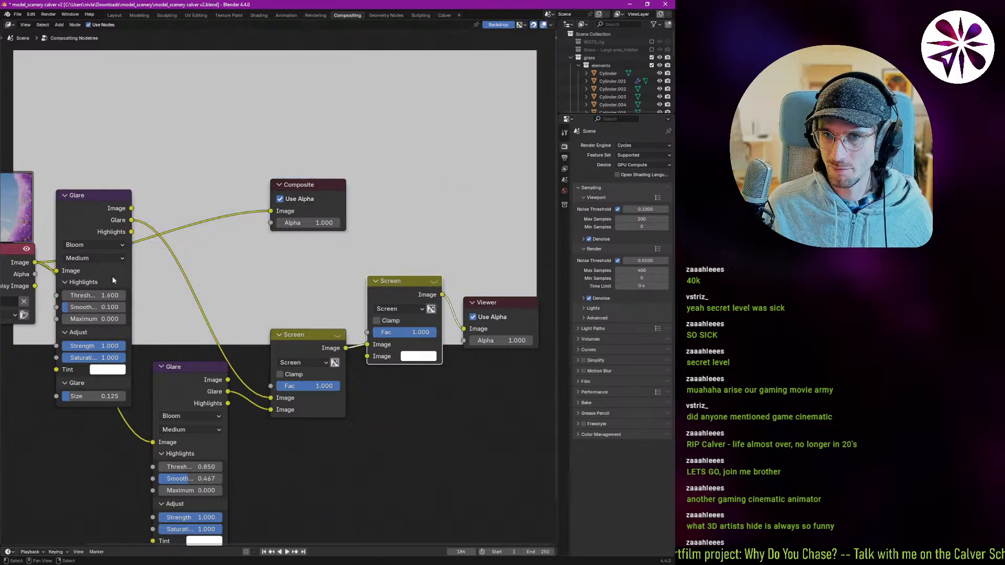
drag(35, 263, 367, 356)
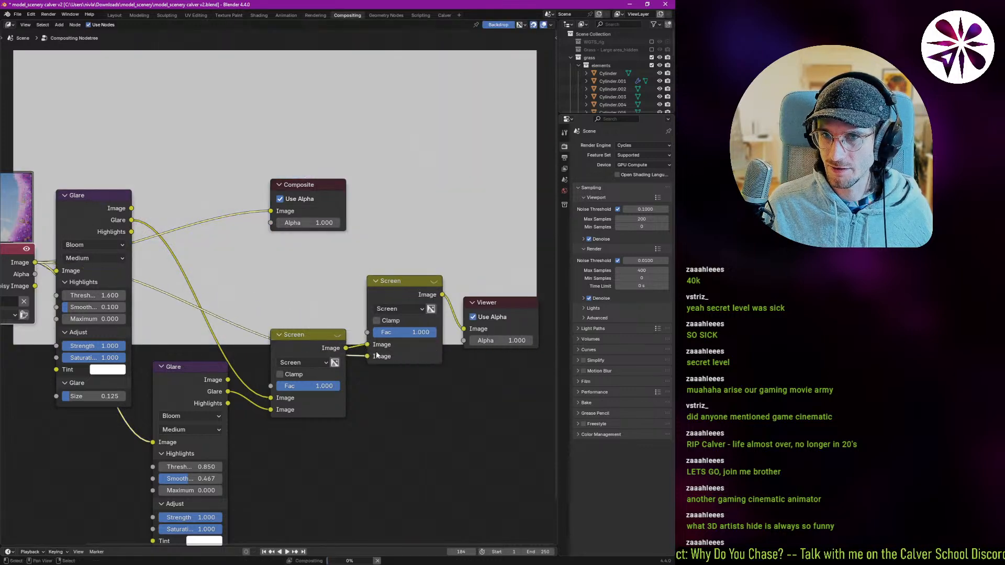
middle_drag(402, 306, 347, 423)
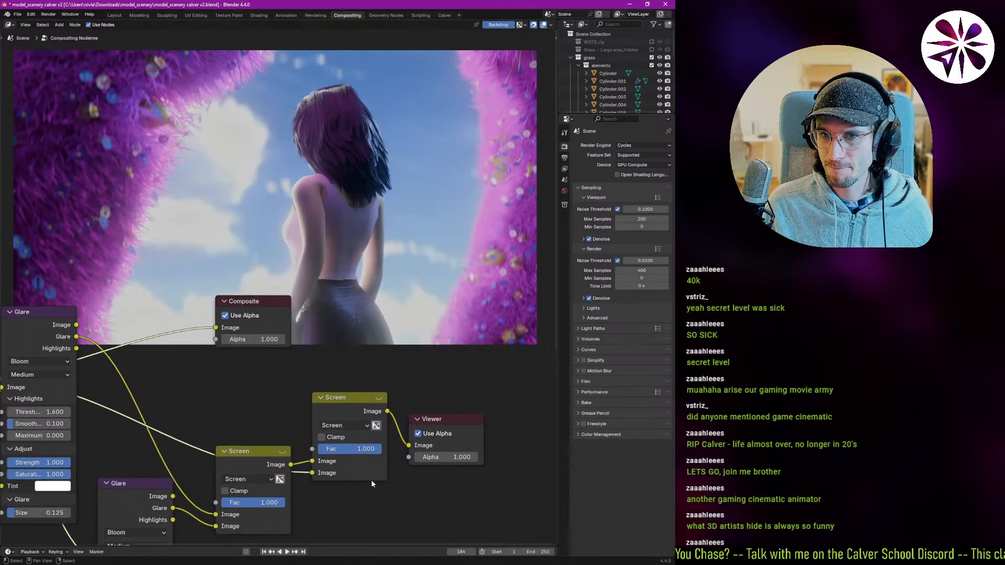
- Test the second Screen node's Clamp and factor, and mute and unmute it to compare the composite
click(340, 438)
click(342, 439)
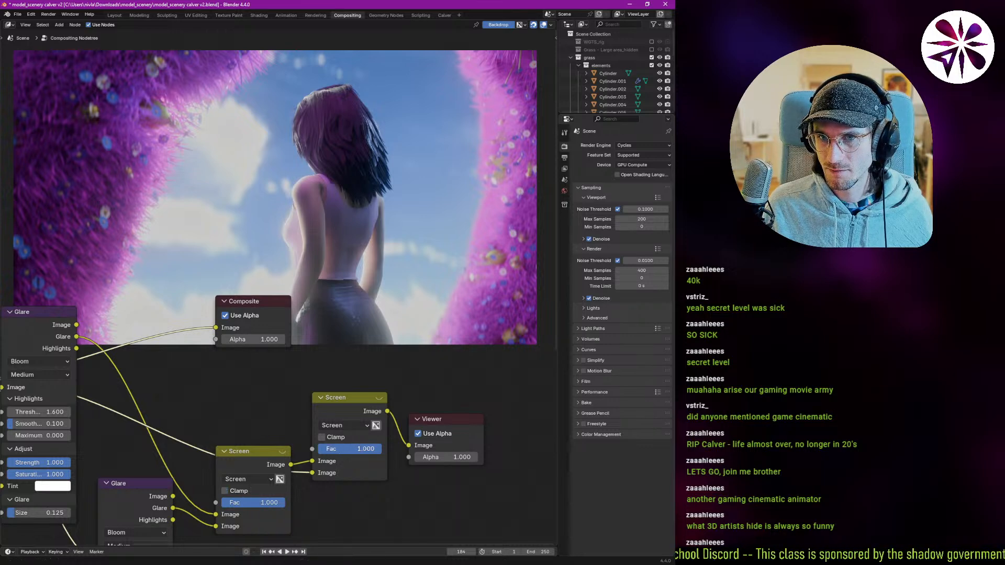
drag(343, 449, 381, 449)
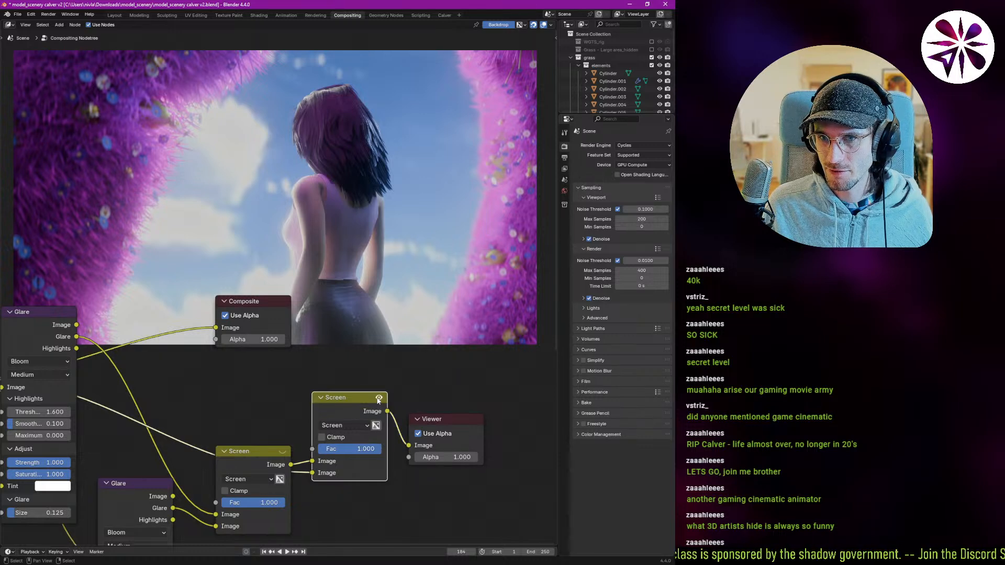
key(m)
key(m)
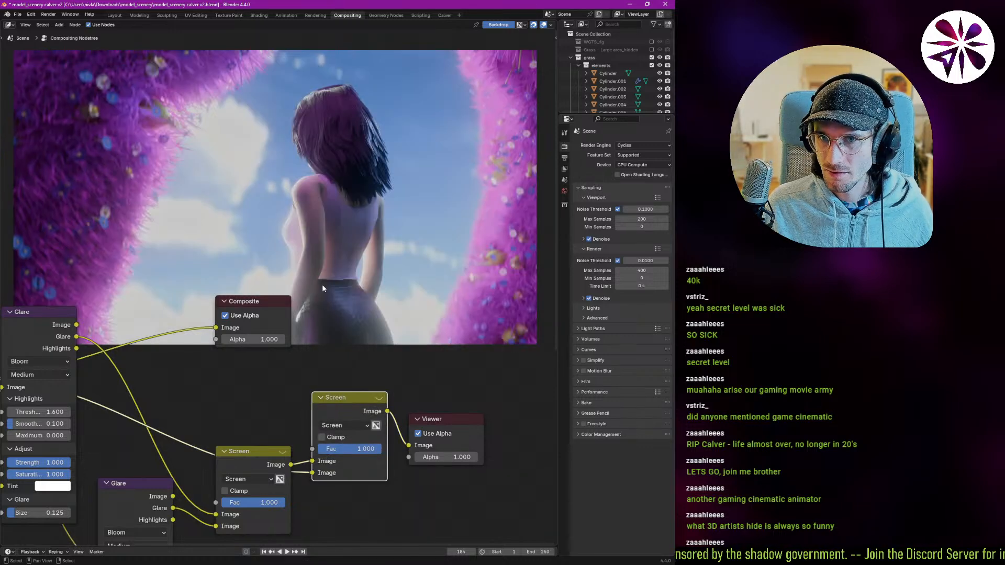
scroll(287, 225, up, 2)
middle_drag(287, 225, 297, 198)
scroll(288, 229, down, 1)
scroll(298, 202, down, 1)
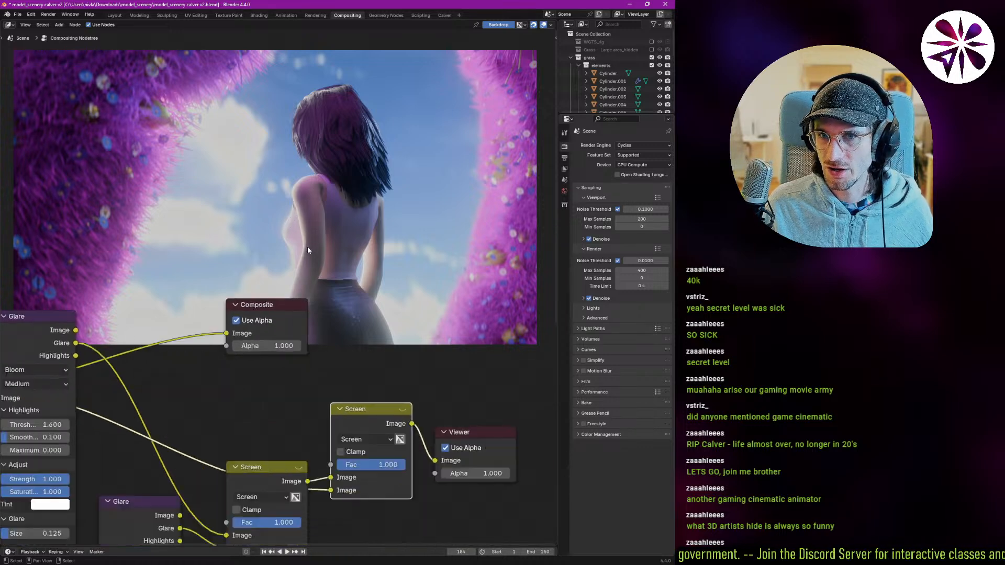
- Compare the Render Layers image, the upper Glare node's Image output and the second Screen node's result through the Viewer
middle_drag(288, 345, 298, 360)
middle_drag(178, 401, 224, 417)
scroll(101, 415, down, 1)
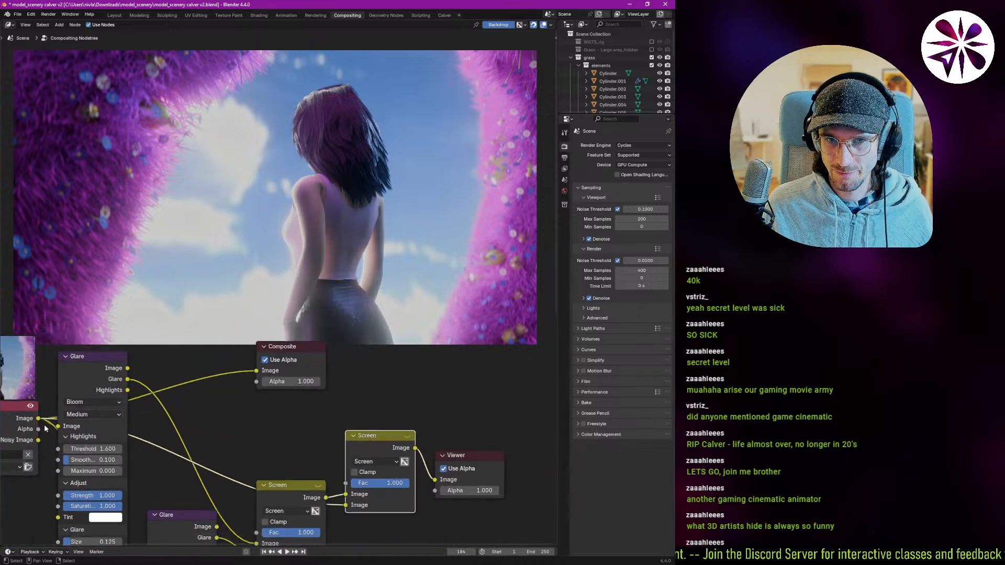
drag(38, 418, 436, 481)
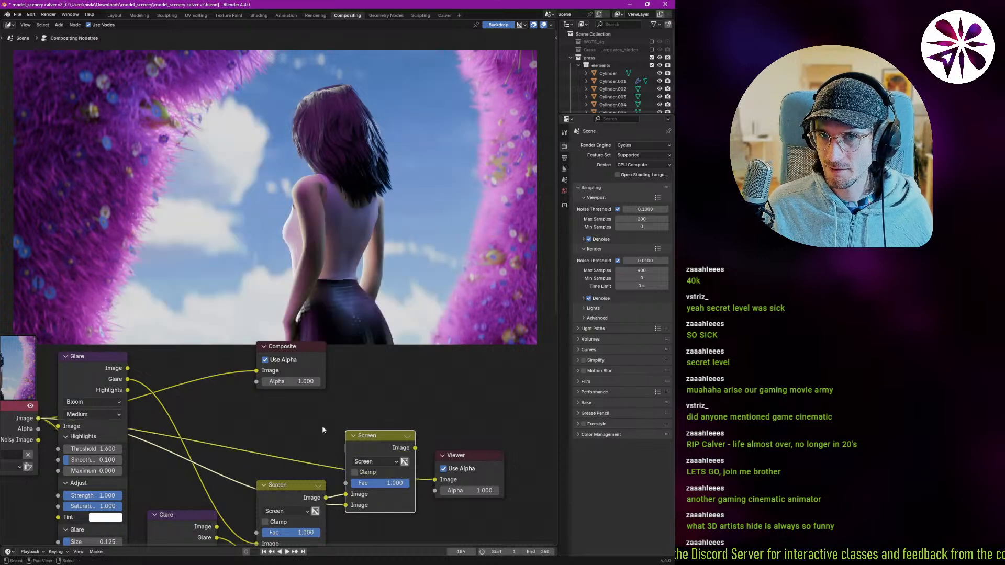
drag(128, 368, 438, 479)
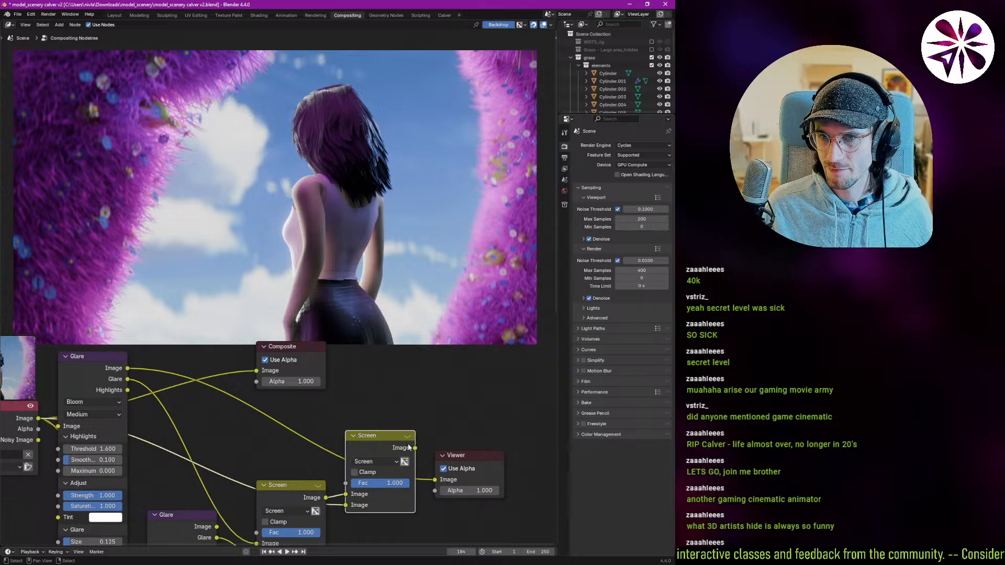
drag(414, 448, 439, 479)
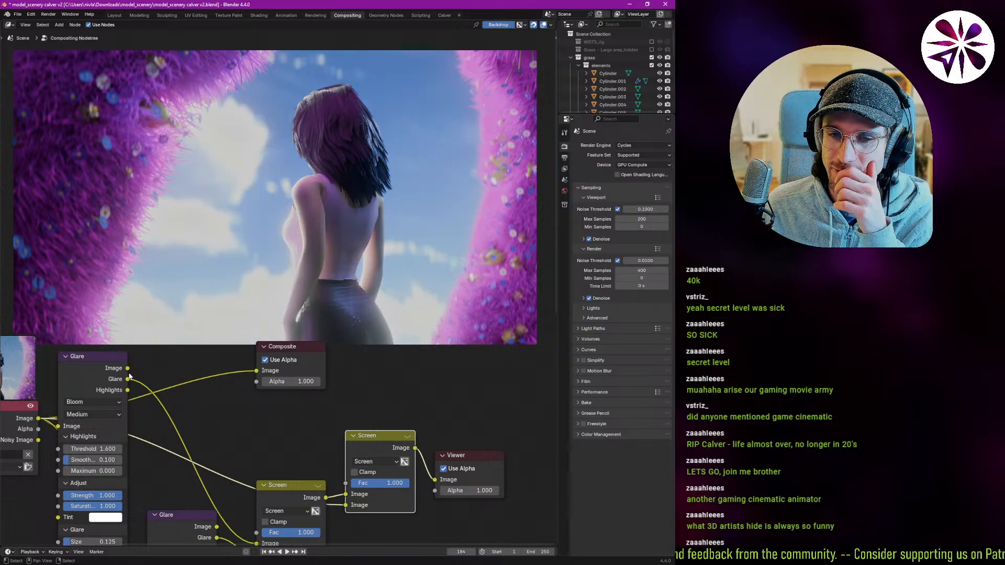
drag(127, 368, 434, 482)
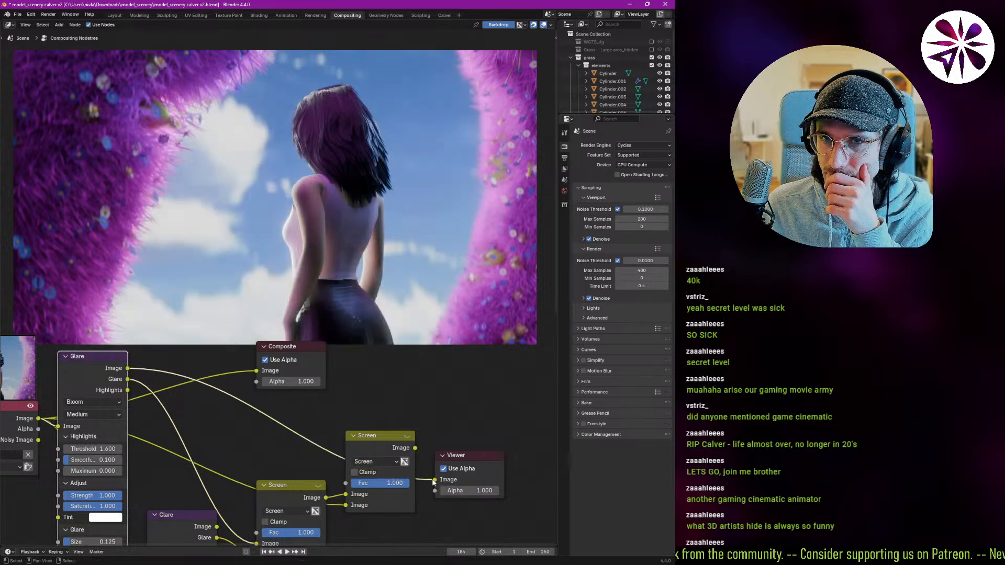
middle_drag(227, 469, 218, 435)
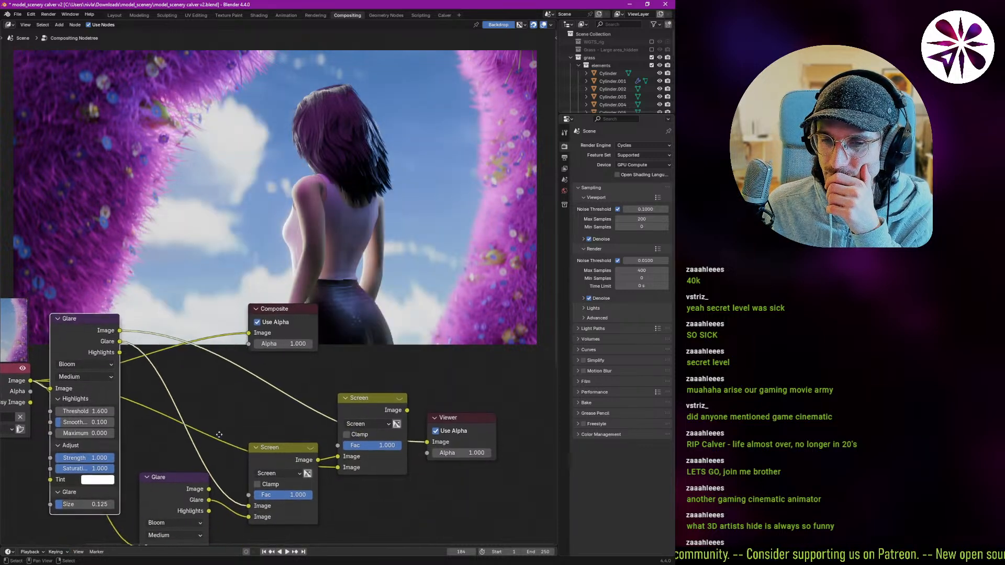
- Send the second Screen node's output to the Viewer and enable its Clamp option
ctrl+shift+click(399, 419)
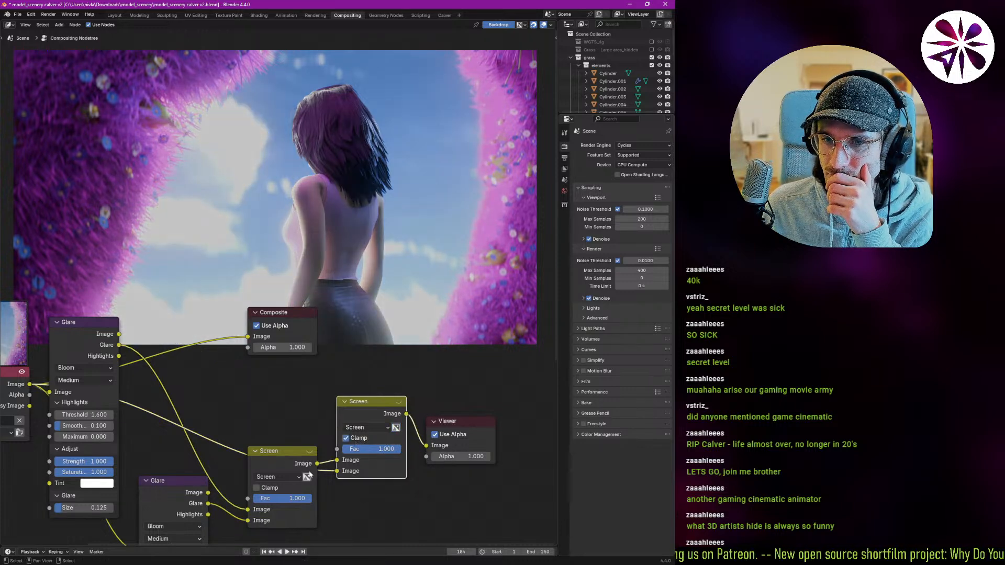
click(271, 488)
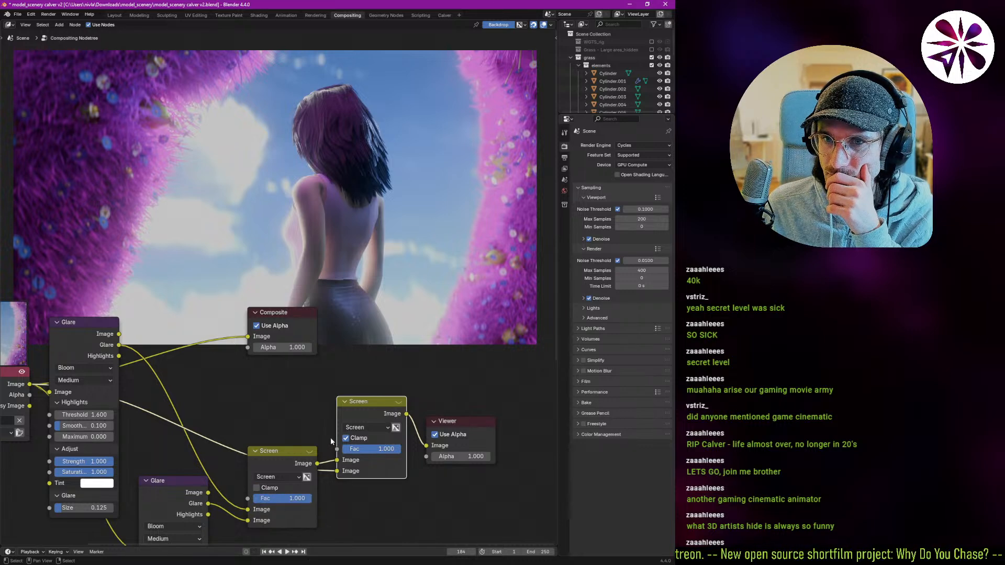
- Compare the raw render and both Glare nodes' outputs with the clamped Screen result through the Viewer
middle_drag(331, 438, 348, 461)
drag(51, 413, 447, 468)
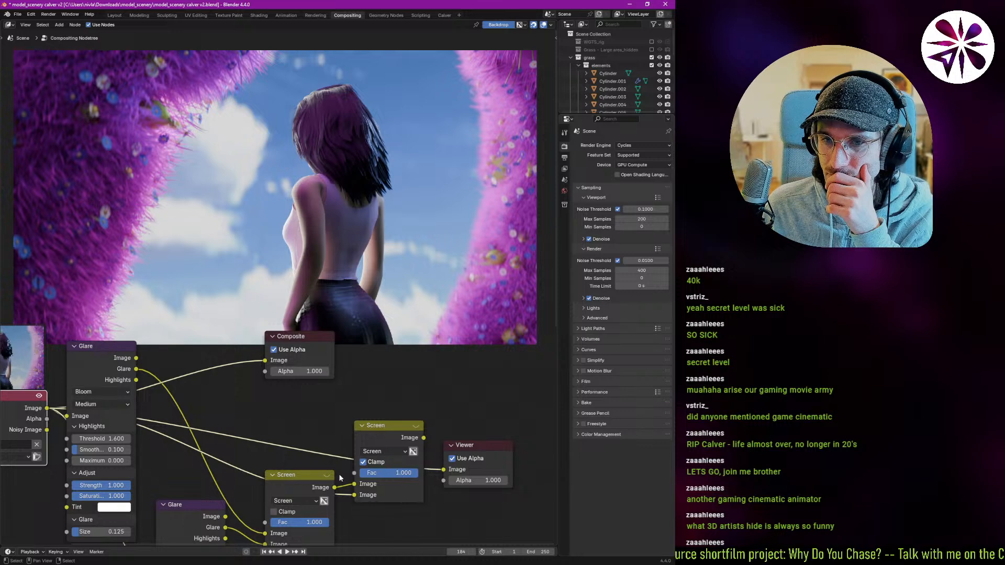
drag(136, 359, 443, 469)
drag(226, 518, 441, 455)
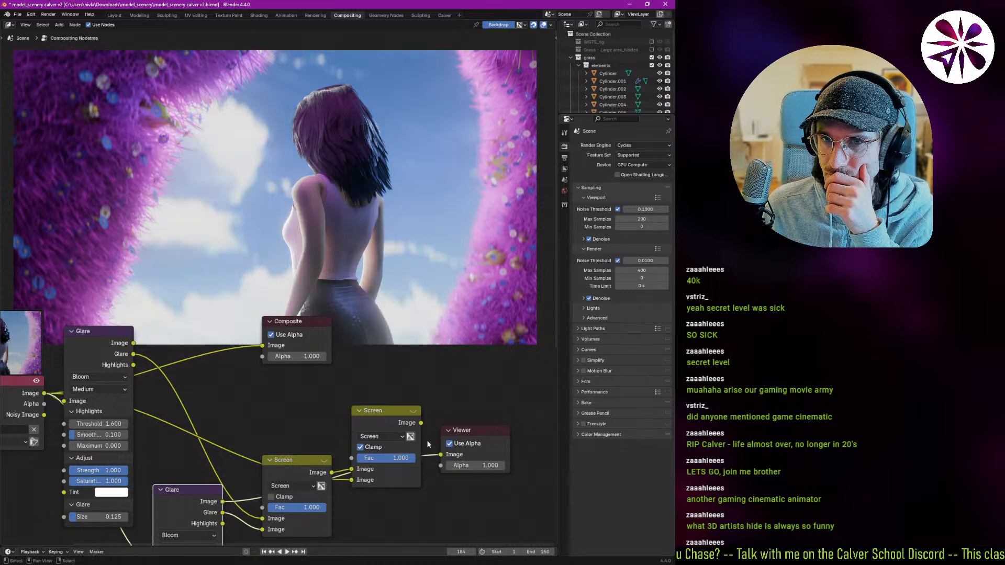
drag(420, 423, 441, 454)
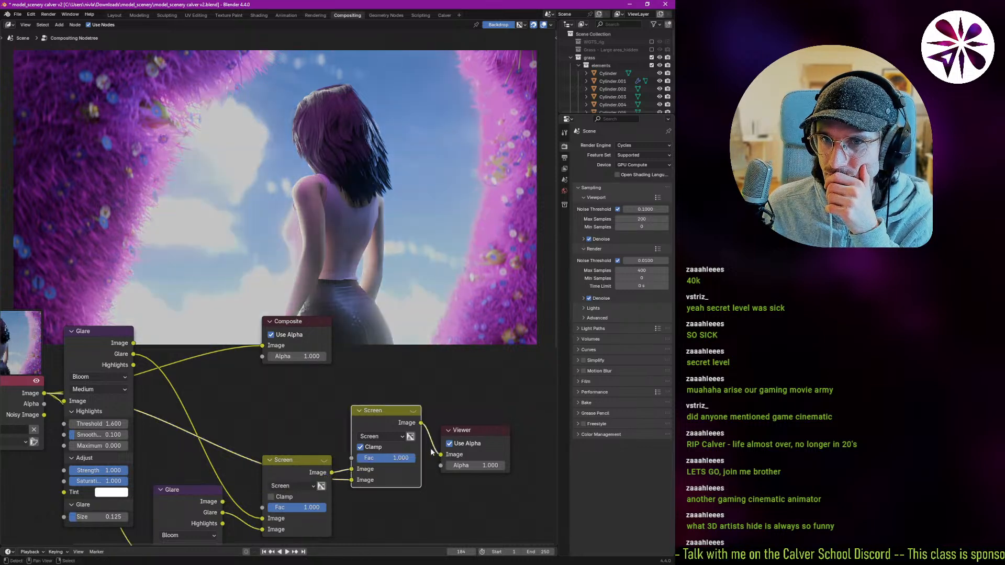
shift+scroll(328, 486, down, 5)
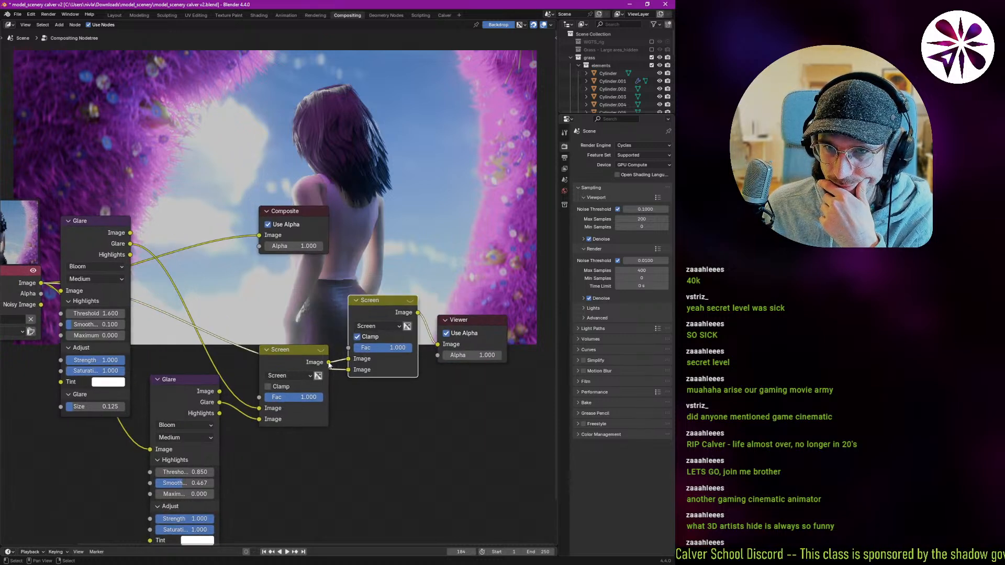
- Inspect the first Screen node's combined bloom and the lower Glare node's Glare output through the Viewer
click(322, 383)
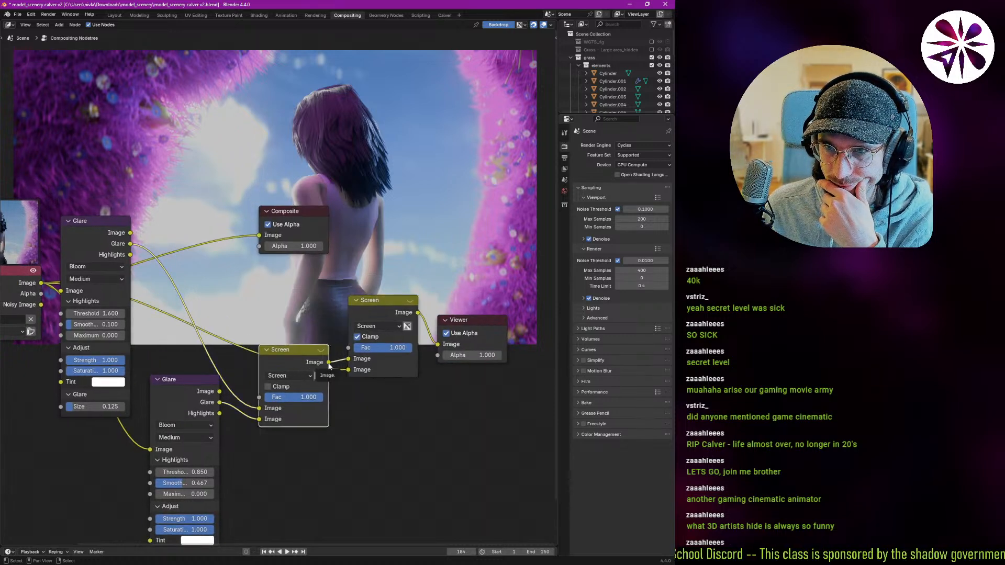
ctrl+shift+click(314, 390)
shift+scroll(305, 419, up, 2)
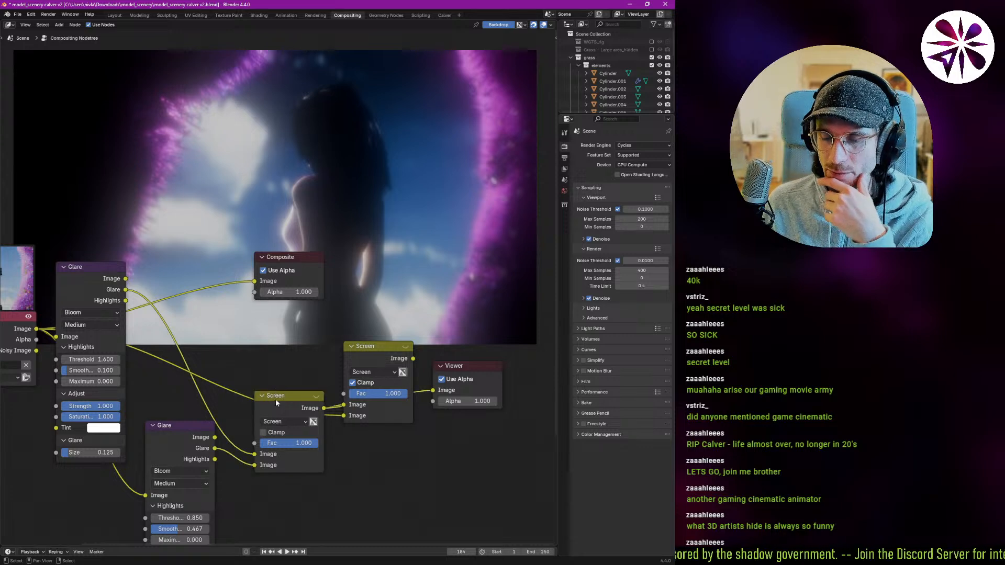
drag(214, 448, 343, 415)
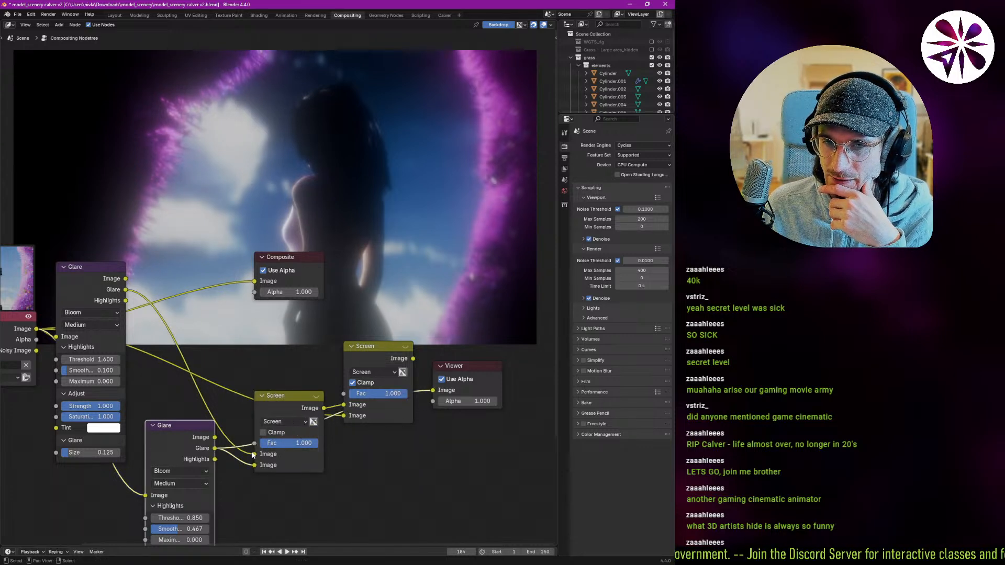
- Remove the first Screen node and connect the upper Glare node's Glare output to the remaining Screen node's first Image input
click(296, 414)
key(ctrl+x)
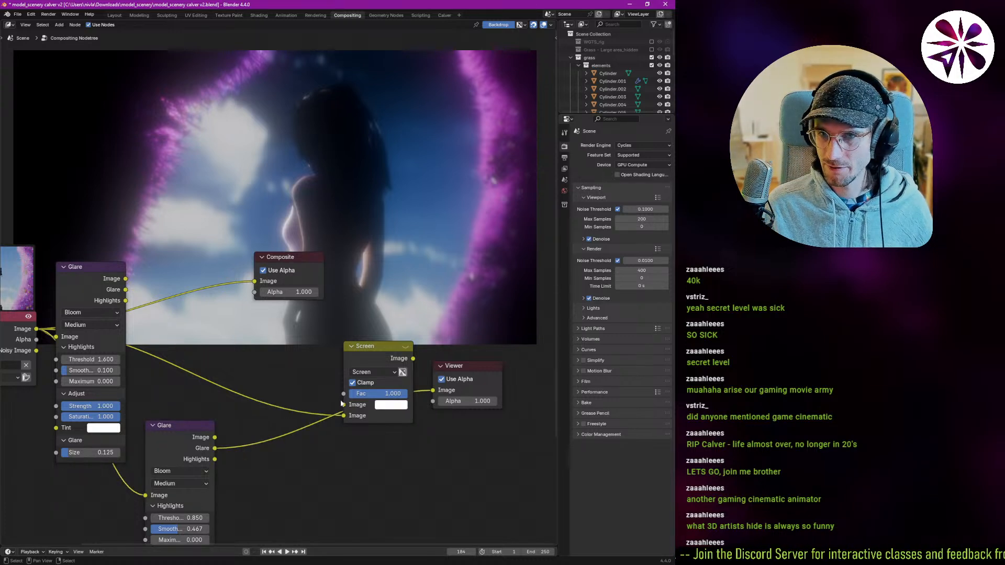
drag(341, 403, 291, 393)
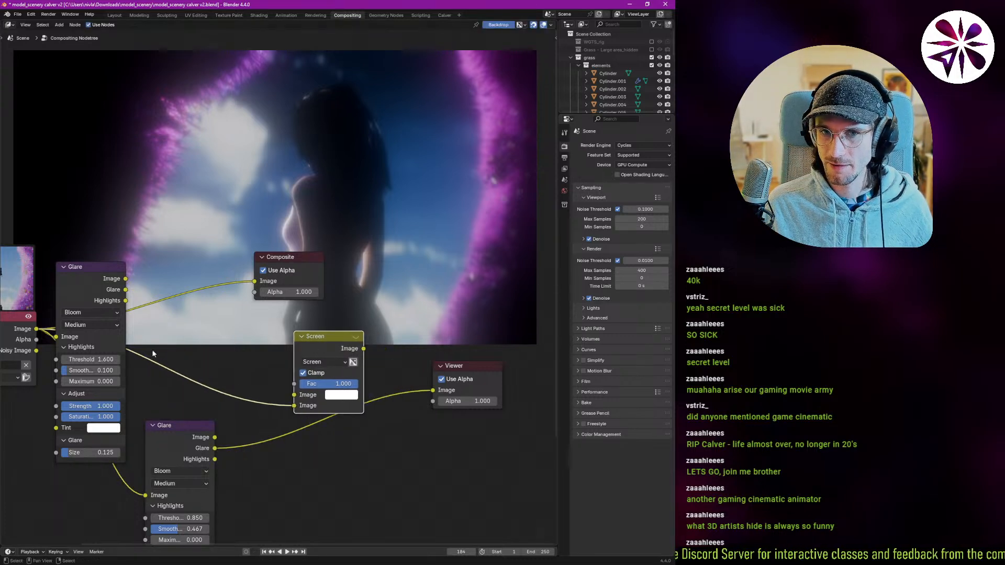
drag(125, 289, 295, 395)
click(233, 335)
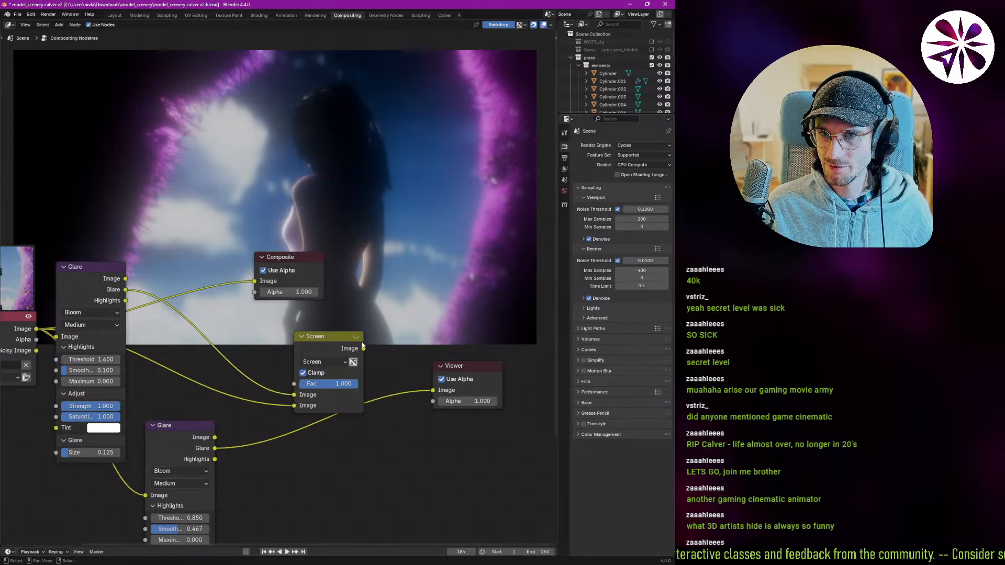
- Send the Screen node's output to the Viewer and examine the blended bloom alongside the upper Glare node's settings
drag(363, 348, 433, 390)
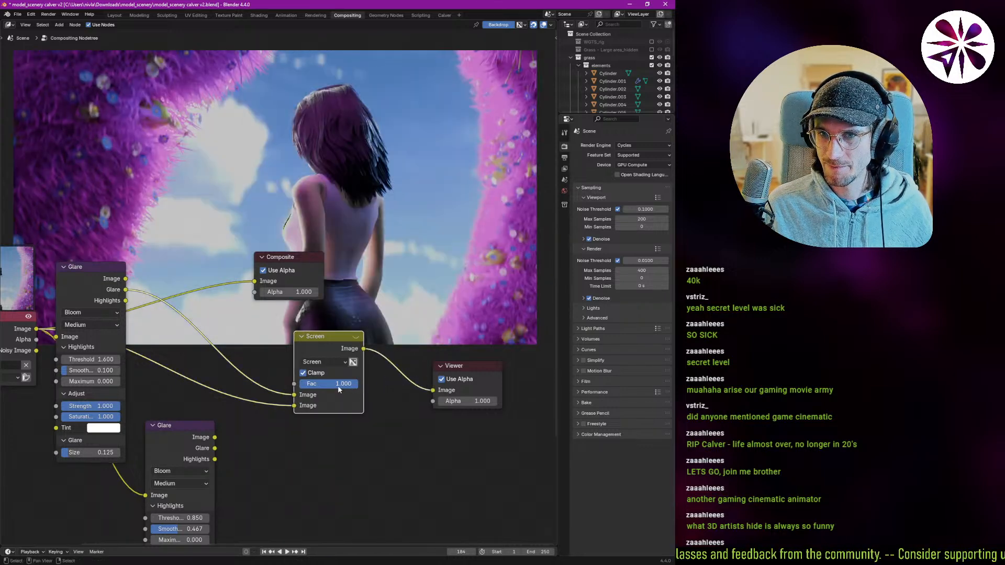
middle_drag(296, 275, 297, 343)
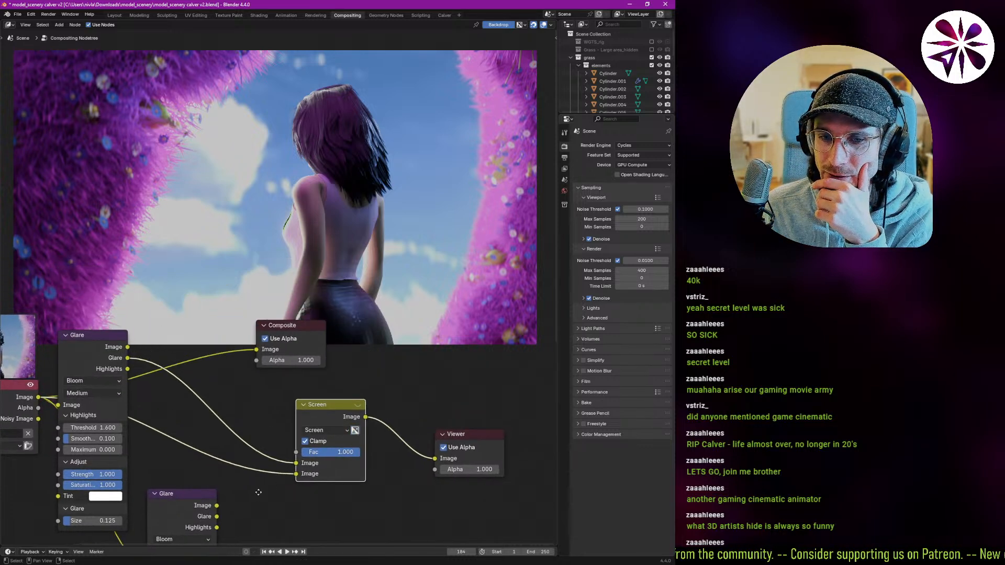
middle_drag(259, 492, 272, 449)
middle_drag(125, 427, 125, 435)
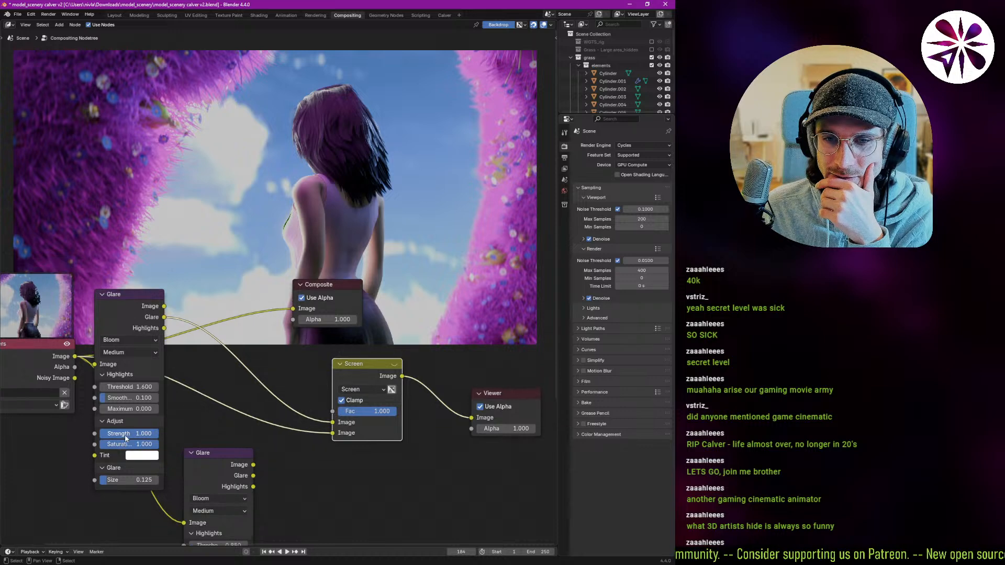
mouse_move(125, 434)
mouse_down()
mouse_move(74, 434)
mouse_move(131, 434)
mouse_up()
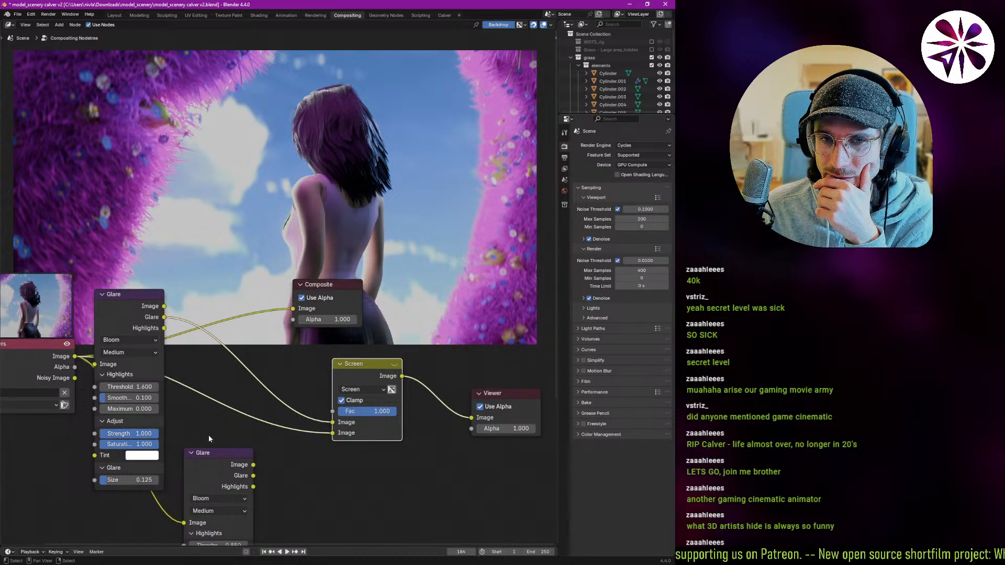
middle_drag(141, 354, 149, 352)
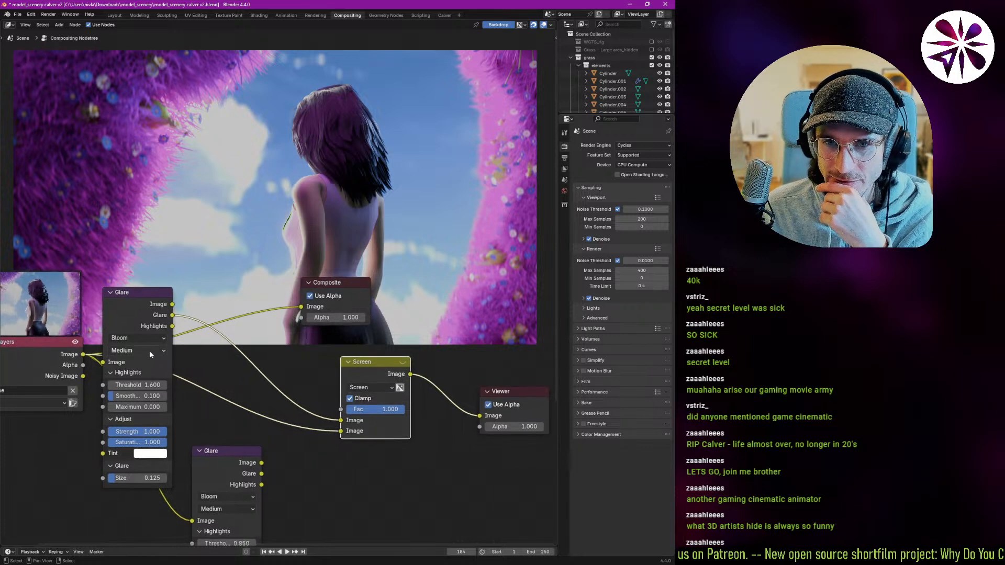
- Turn off the Screen node's Clamp option and change its blending mode to Add
click(379, 398)
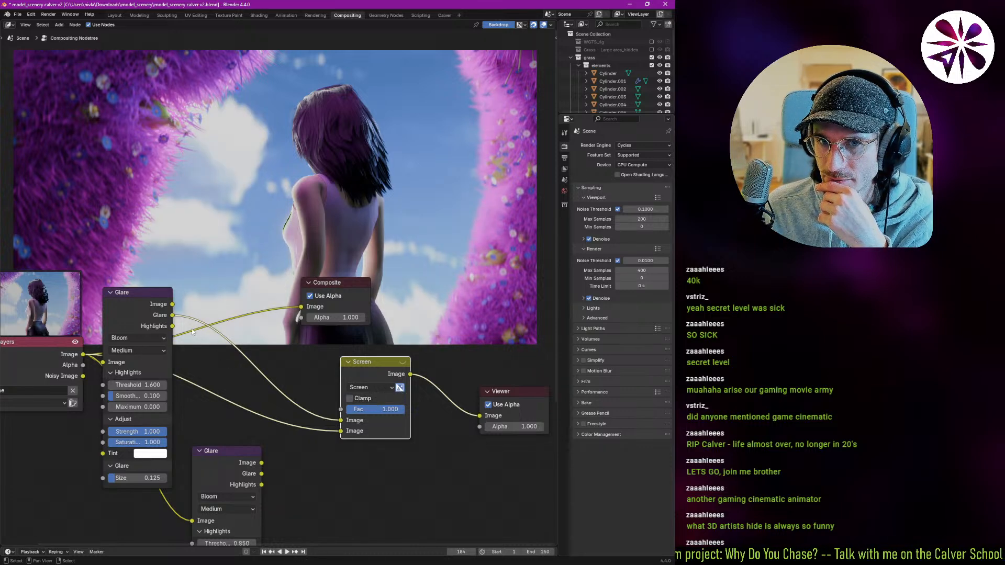
click(387, 387)
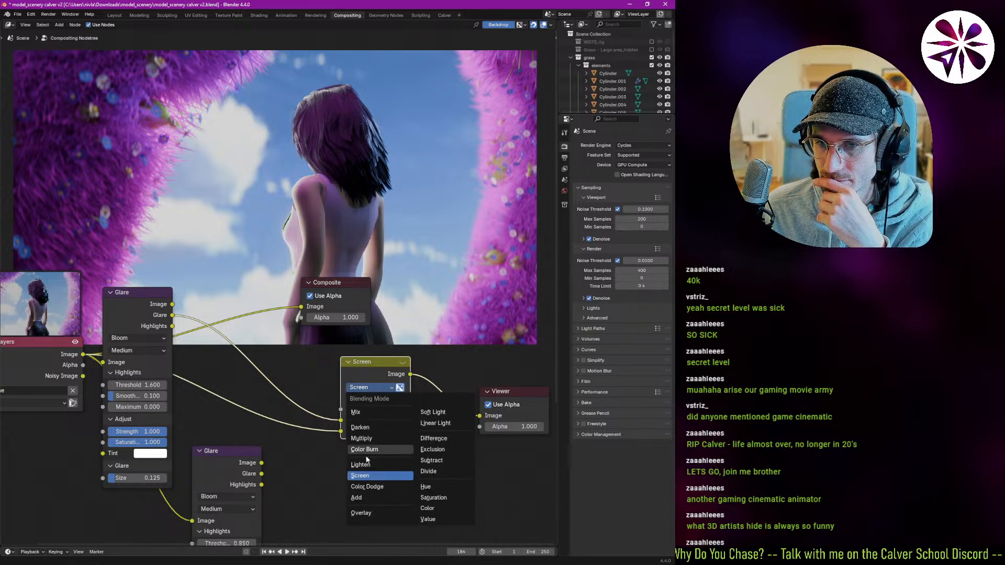
click(368, 495)
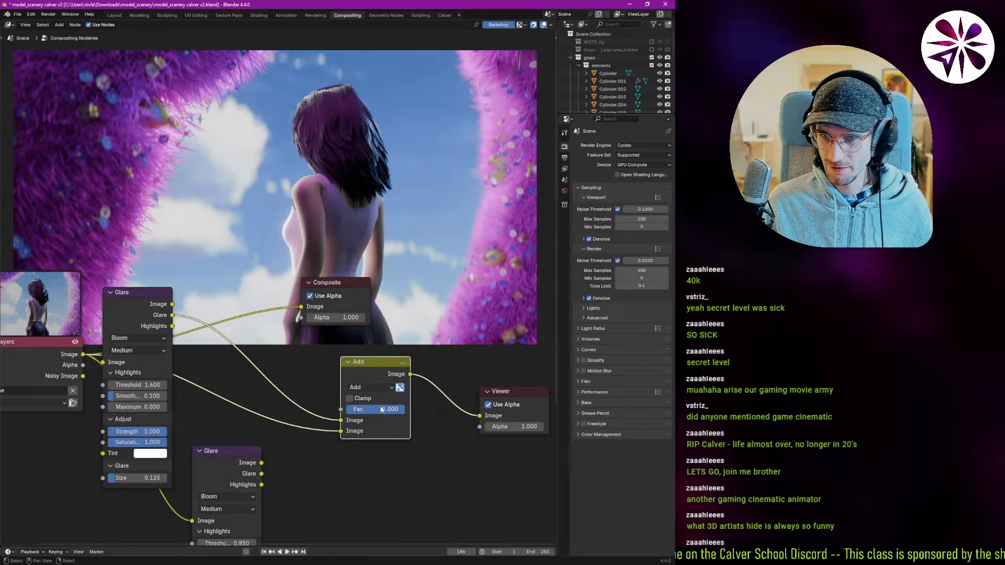
- Duplicate the Add node below the original and feed both Glare nodes' Glare outputs into the copy's Image inputs
key(shift+d)
click(349, 493)
click(373, 387)
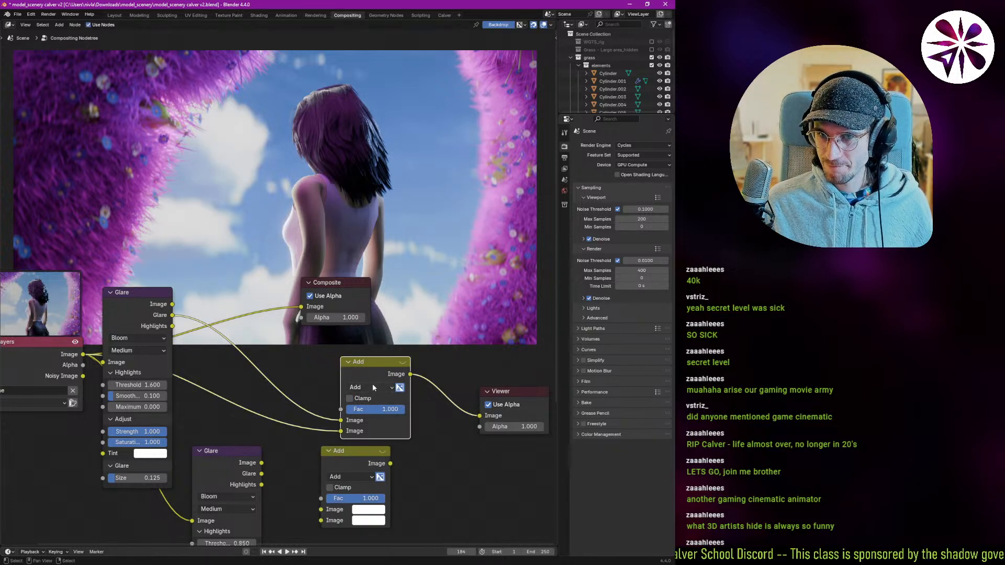
drag(341, 420, 321, 509)
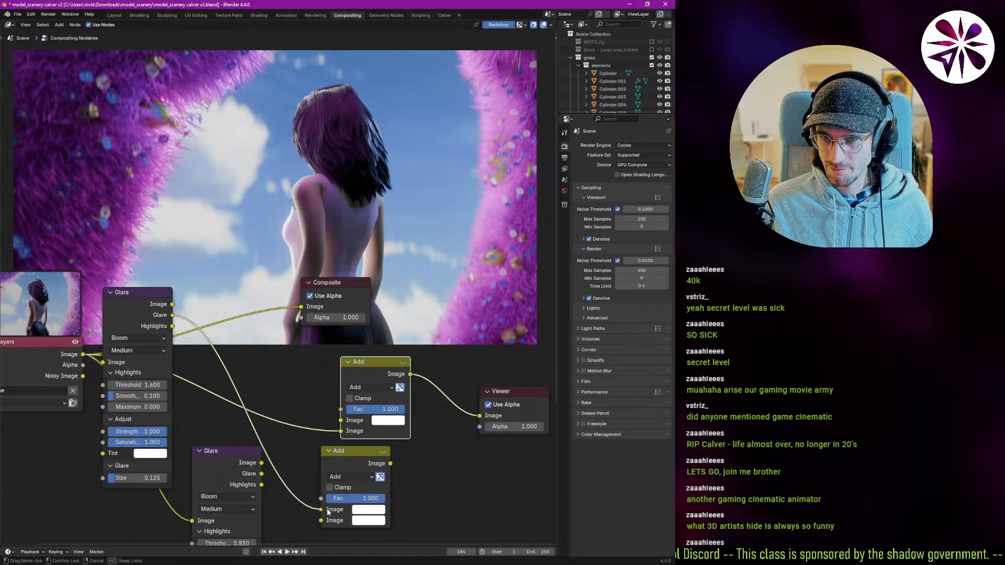
drag(261, 474, 321, 520)
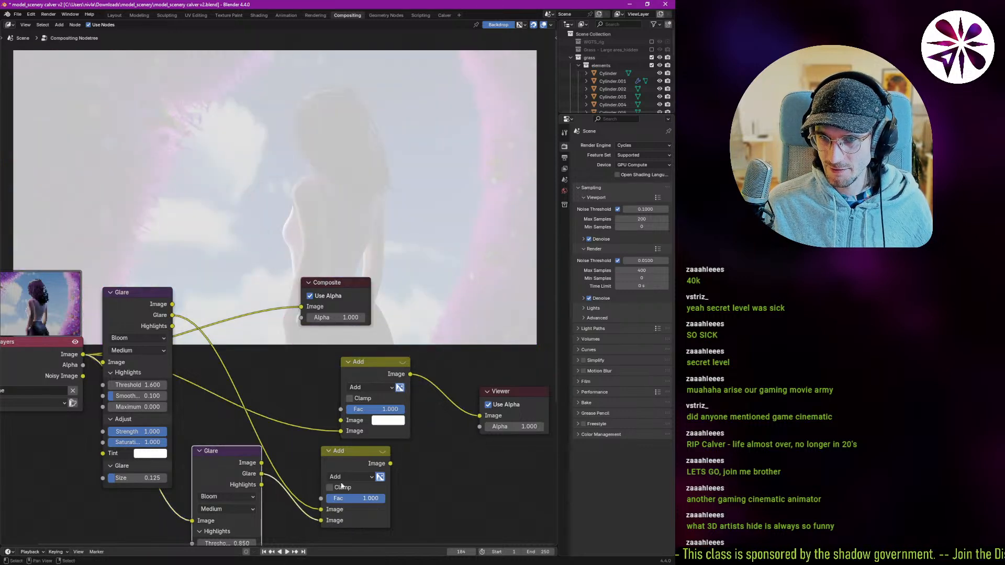
- Connect the duplicated Add node's output to the original Add node's second Image input and preview the combined result through the Viewer
ctrl+shift+click(382, 461)
drag(469, 405, 517, 434)
drag(391, 463, 340, 431)
ctrl+shift+click(381, 366)
drag(445, 317, 466, 370)
mouse_move(402, 410)
mouse_down()
mouse_move(346, 413)
mouse_move(405, 411)
mouse_up()
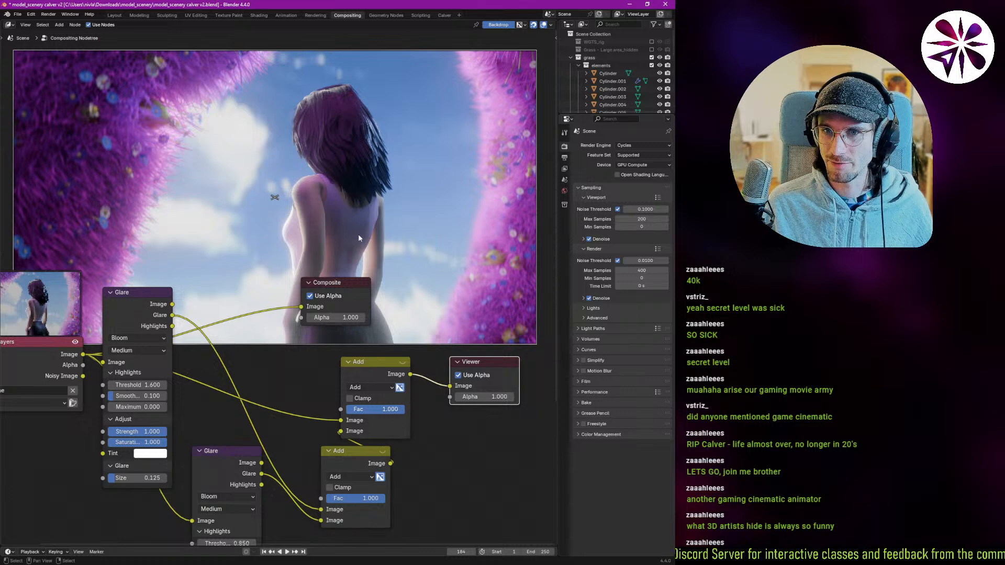
- Place the Composite node beneath the Viewer and feed it the final Add node's output
scroll(358, 234, down, 1)
middle_drag(358, 234, 374, 309)
click(360, 353)
drag(360, 352, 500, 461)
drag(419, 430, 460, 482)
drag(470, 429, 478, 429)
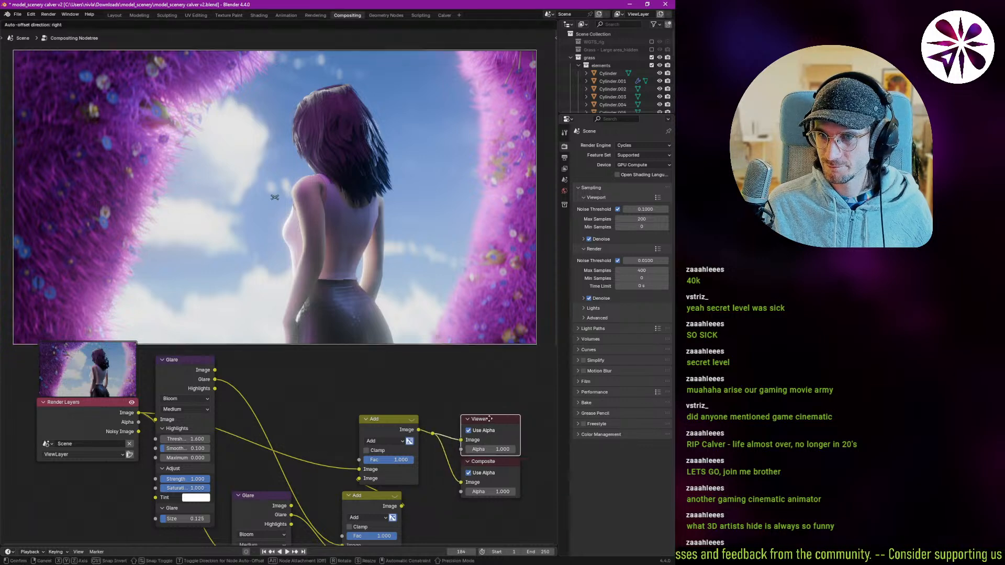
middle_drag(402, 431, 378, 371)
scroll(379, 370, down, 1)
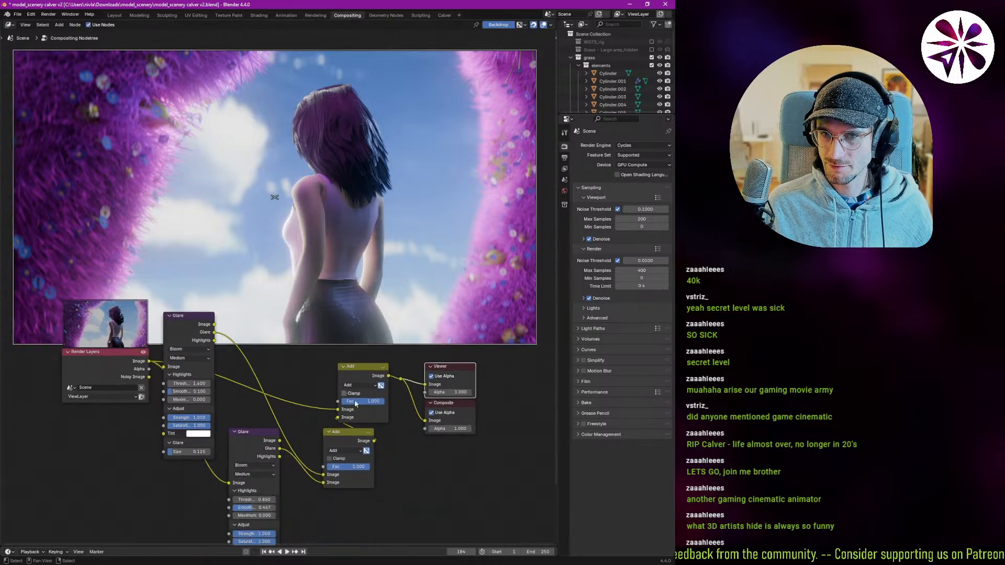
- Tidy the node tree by stacking the two Glare nodes and lining up both Add nodes and the output nodes beside them
drag(251, 447, 185, 483)
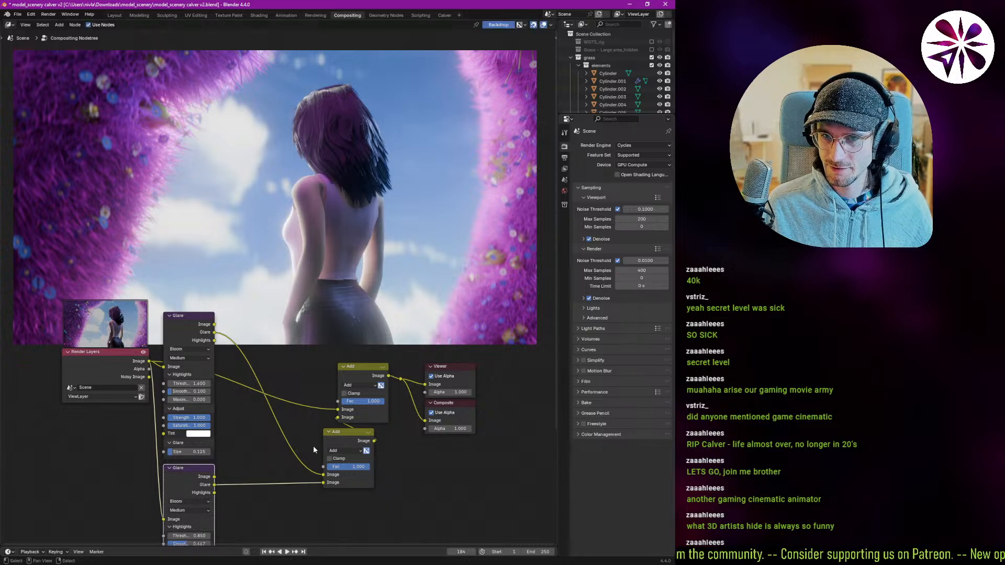
drag(337, 437, 230, 315)
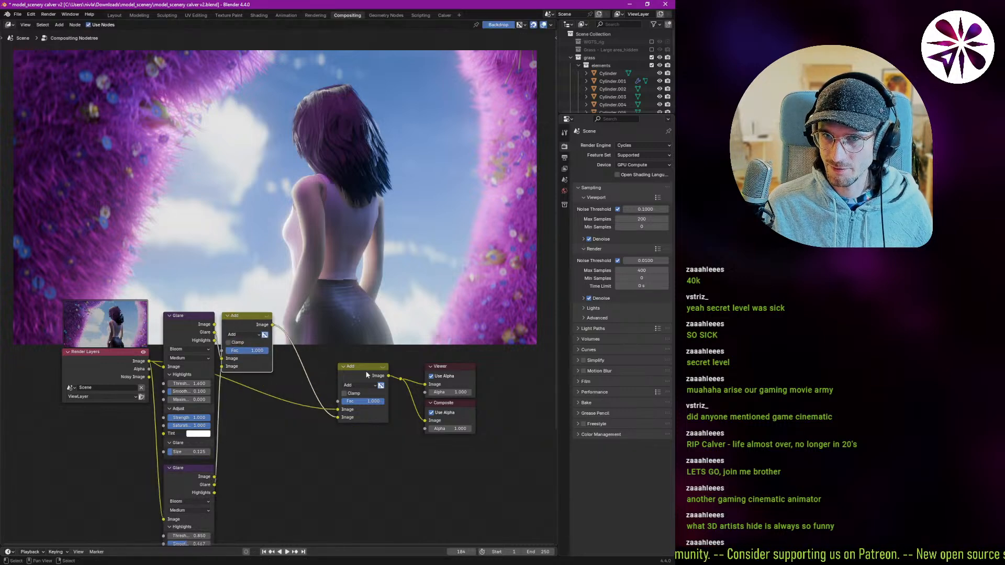
drag(372, 376, 349, 323)
middle_drag(302, 372, 281, 427)
drag(400, 396, 431, 462)
drag(492, 387, 374, 509)
key(g)
click(382, 443)
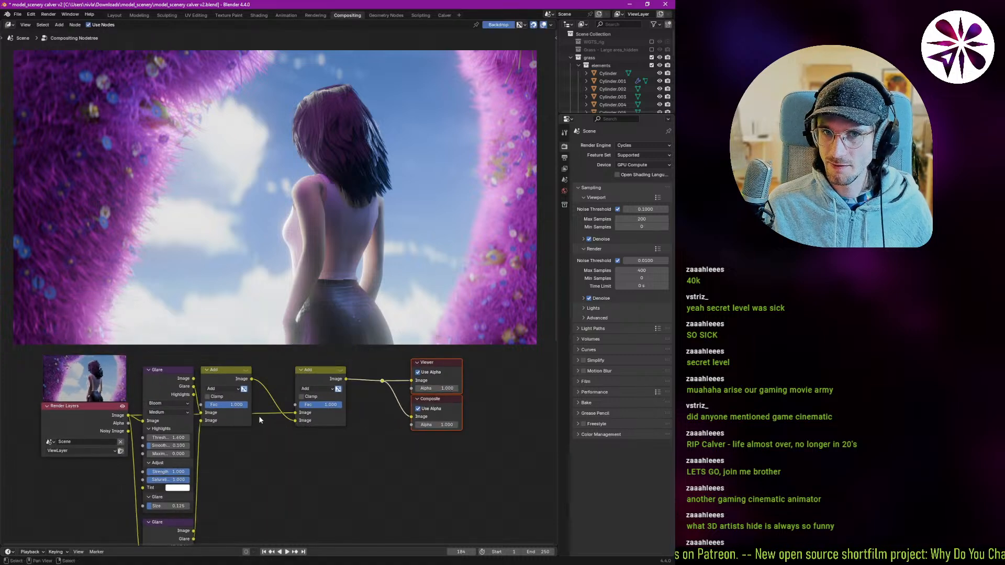
- Review the Highlights, Adjust and Glare settings of the upper and lower Glare nodes
middle_drag(263, 414, 279, 416)
scroll(217, 438, up, 1)
middle_drag(218, 438, 223, 413)
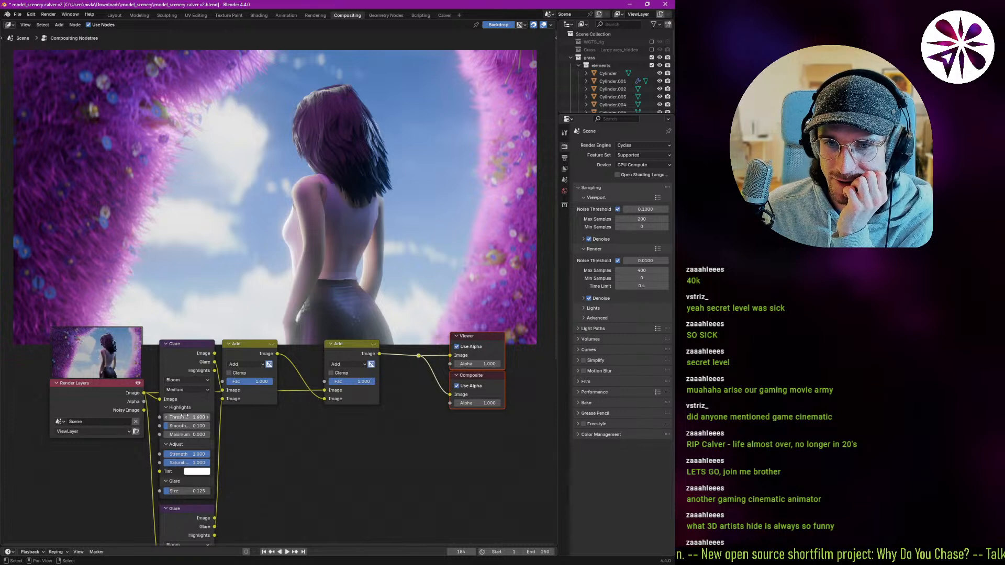
drag(188, 417, 209, 417)
key(Escape)
middle_drag(213, 420, 220, 357)
middle_drag(209, 445, 207, 397)
middle_drag(194, 518, 183, 464)
drag(174, 497, 157, 497)
drag(156, 336, 179, 336)
middle_drag(293, 164, 309, 320)
- Insert a Lens Distortion node between the final Add node and the Viewer and Composite outputs
key(shift+a)
click(399, 256)
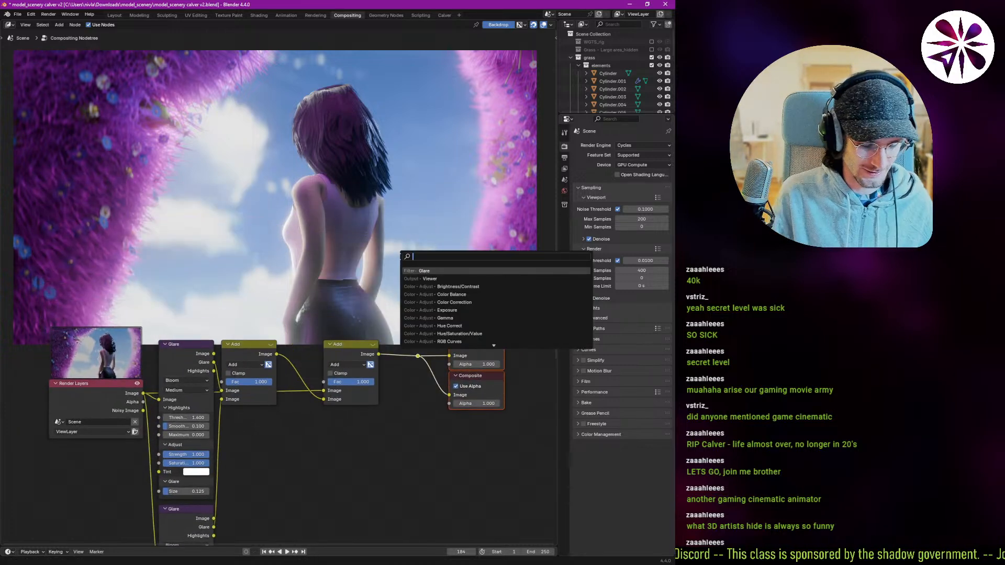
text(lens)
key(Return)
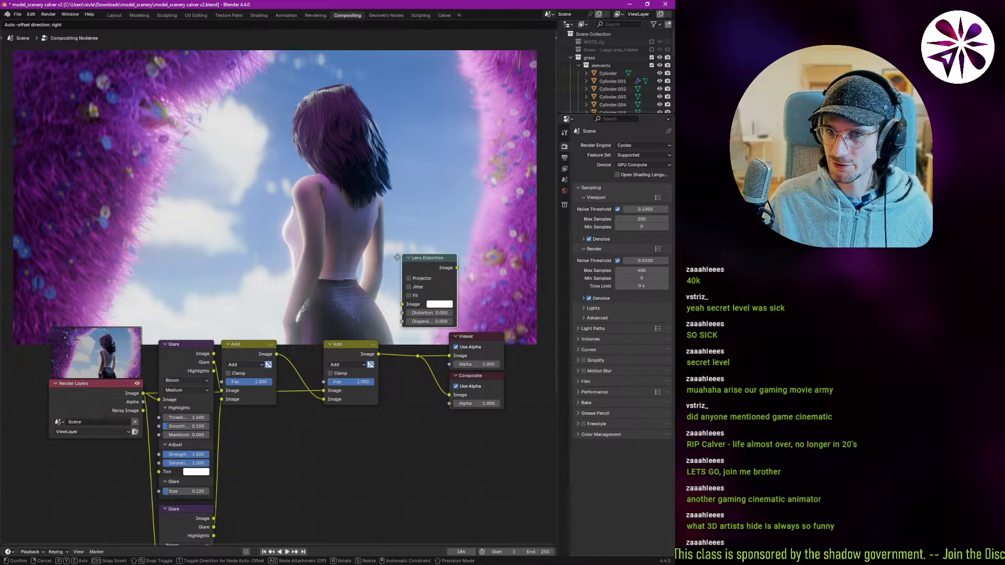
click(389, 301)
middle_drag(434, 331, 400, 350)
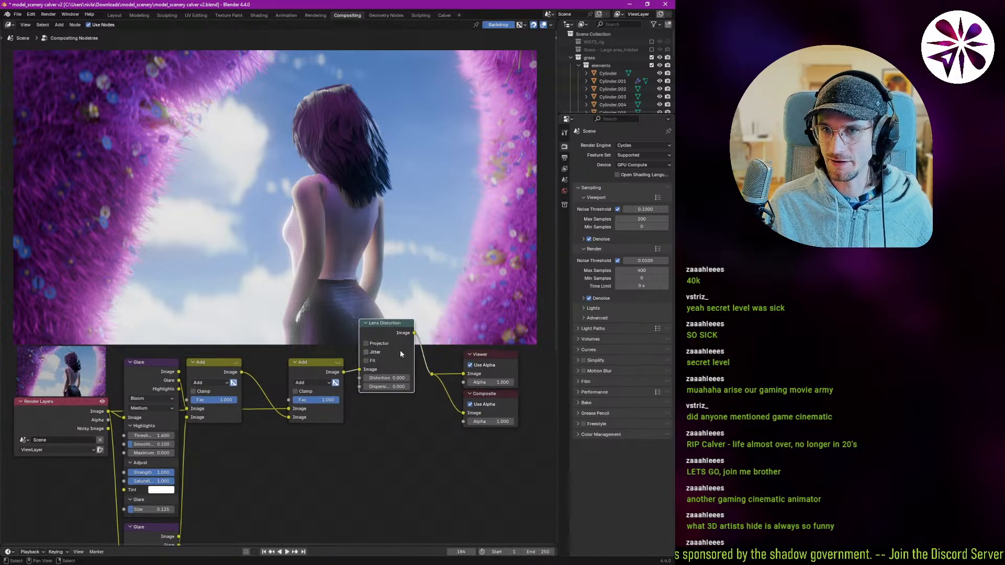
- Set the Lens Distortion node's Distortion to 0.060 and enable its Fit option
scroll(400, 350, up, 2)
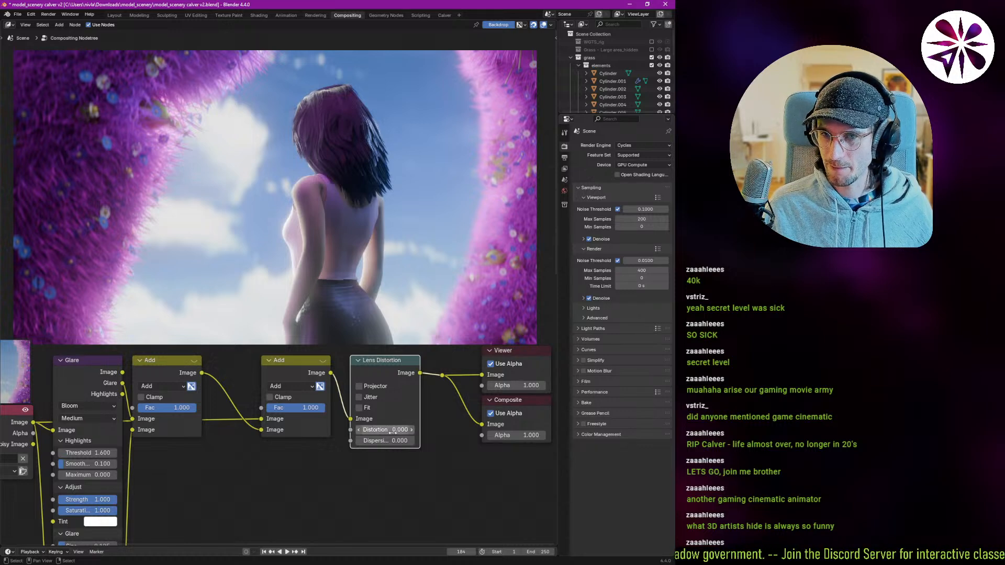
mouse_move(392, 433)
mouse_down()
mouse_move(339, 432)
mouse_move(408, 432)
mouse_up()
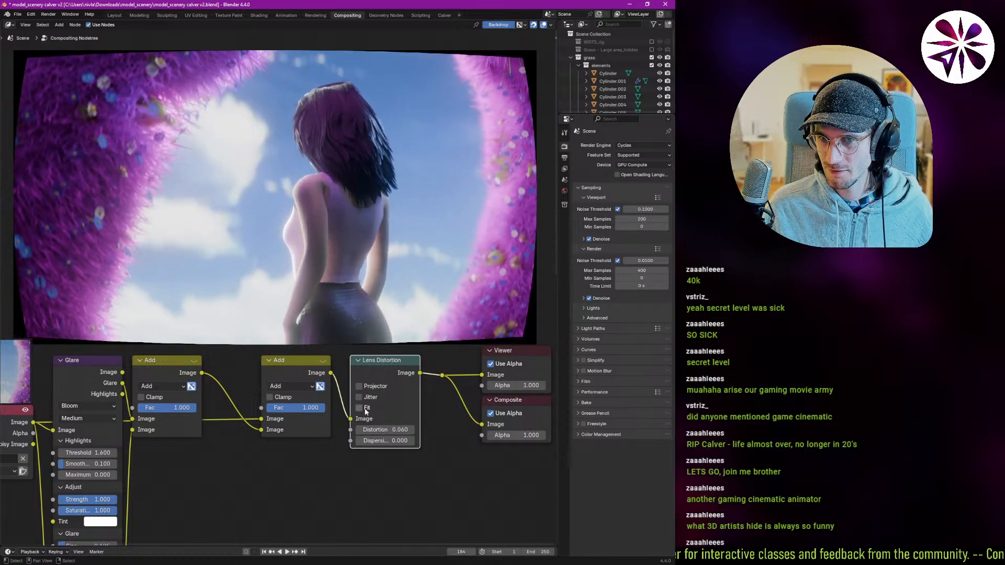
click(365, 408)
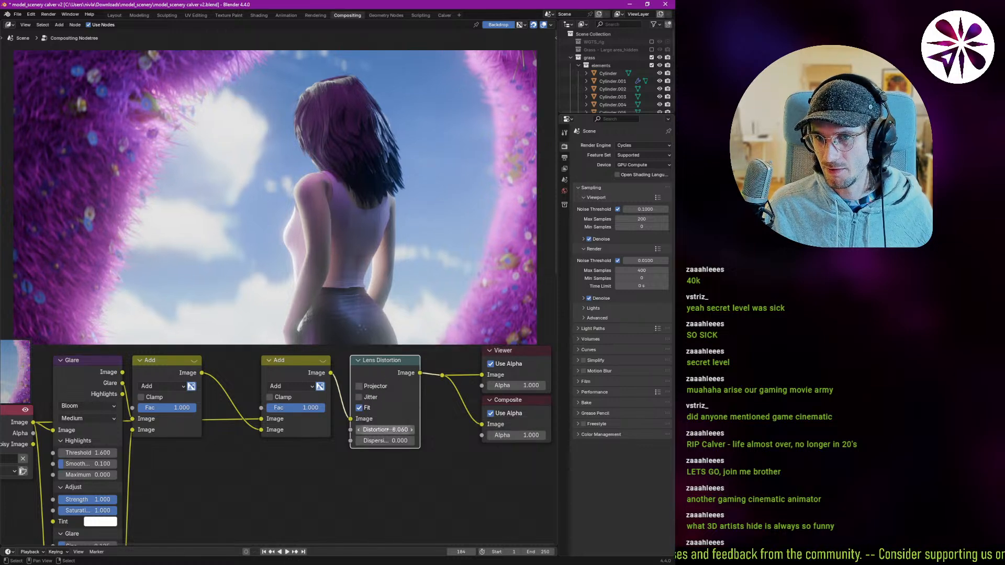
- Try Dispersion values of 0.060, 0.01 and 0.020 on the Lens Distortion node
drag(387, 441, 403, 441)
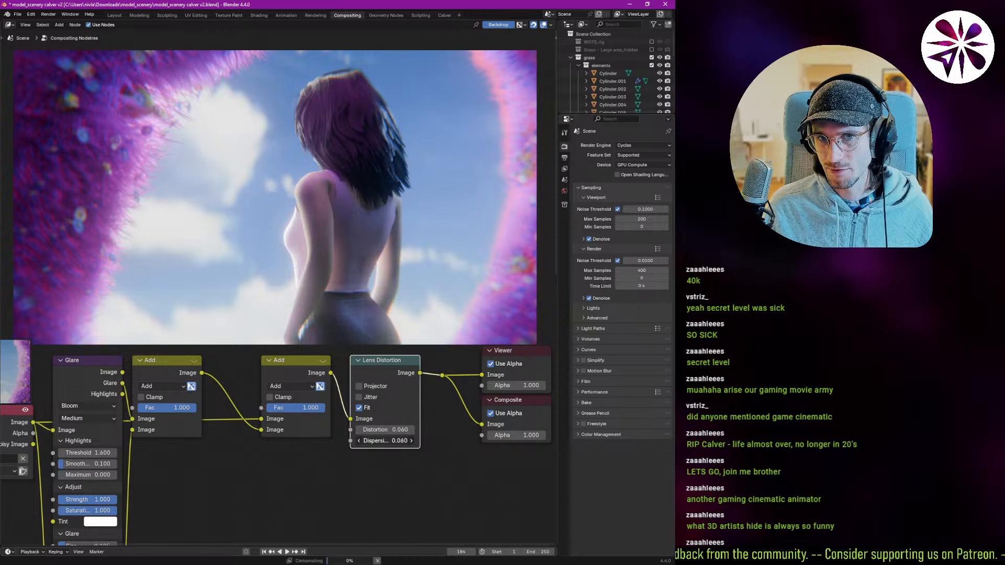
click(397, 440)
text(0.0)
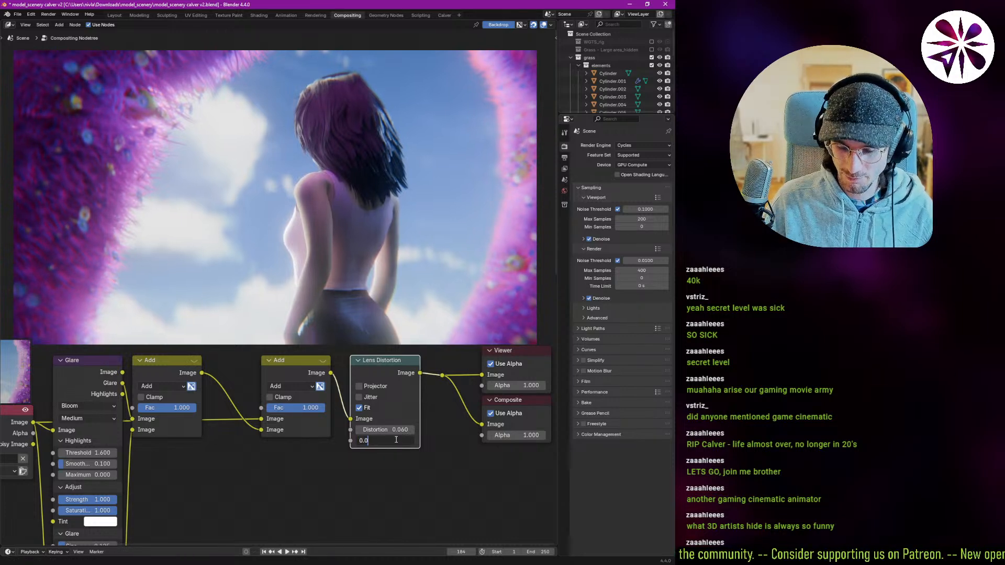
text(1)
key(Return)
click(374, 440)
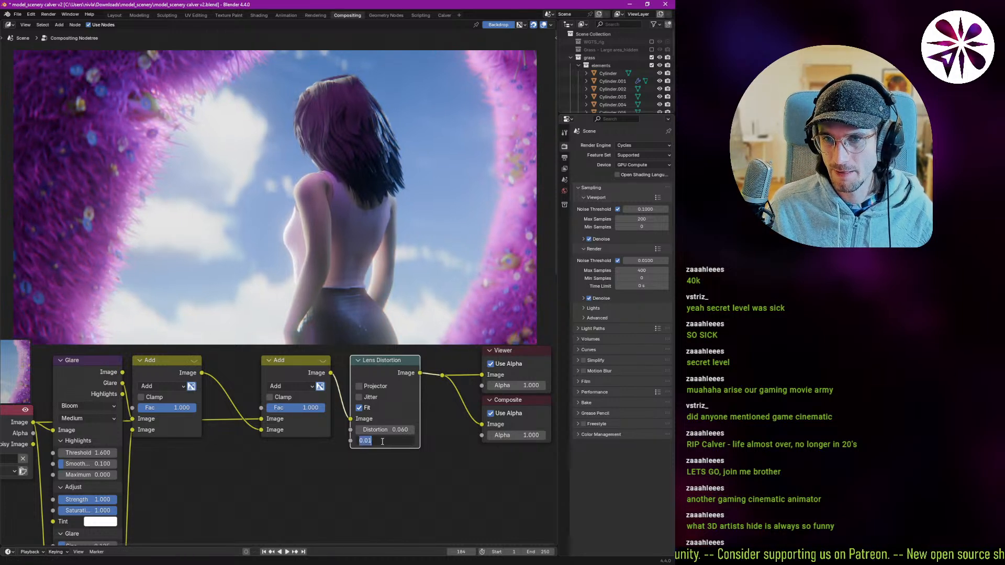
click(387, 440)
key(Return)
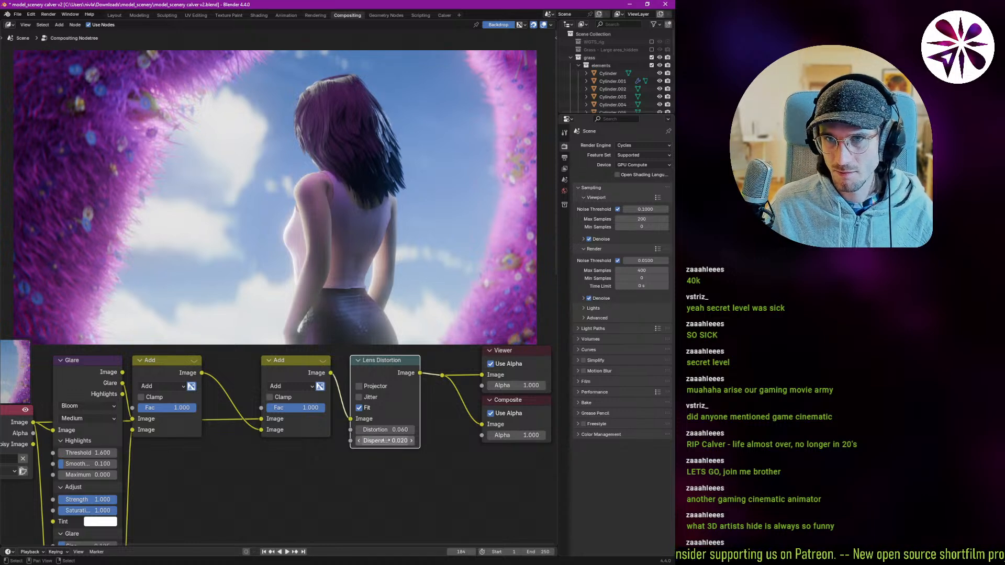
- Compare the image with and without lens distortion by muting and unmuting the Lens Distortion node
key(m)
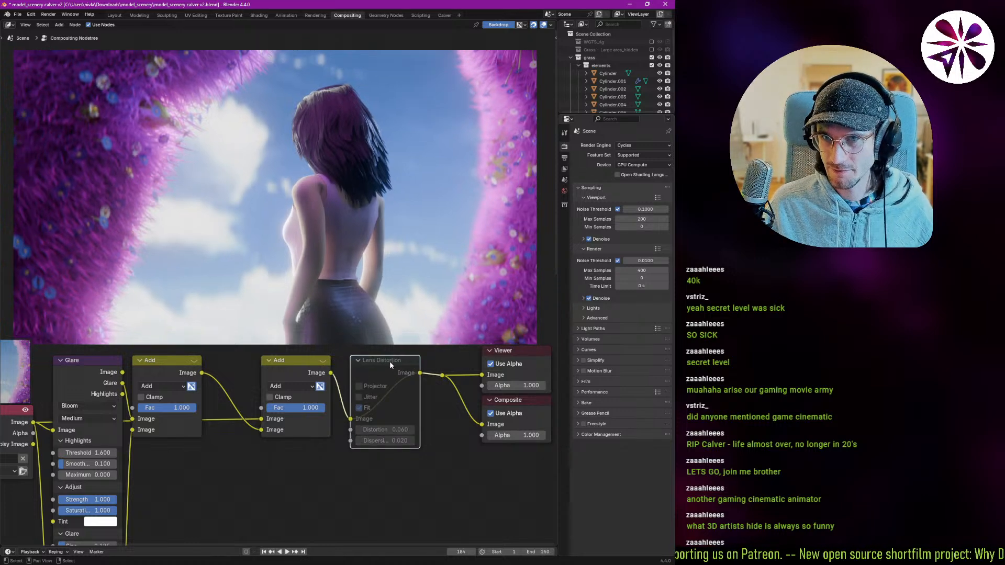
key(m)
key(m)
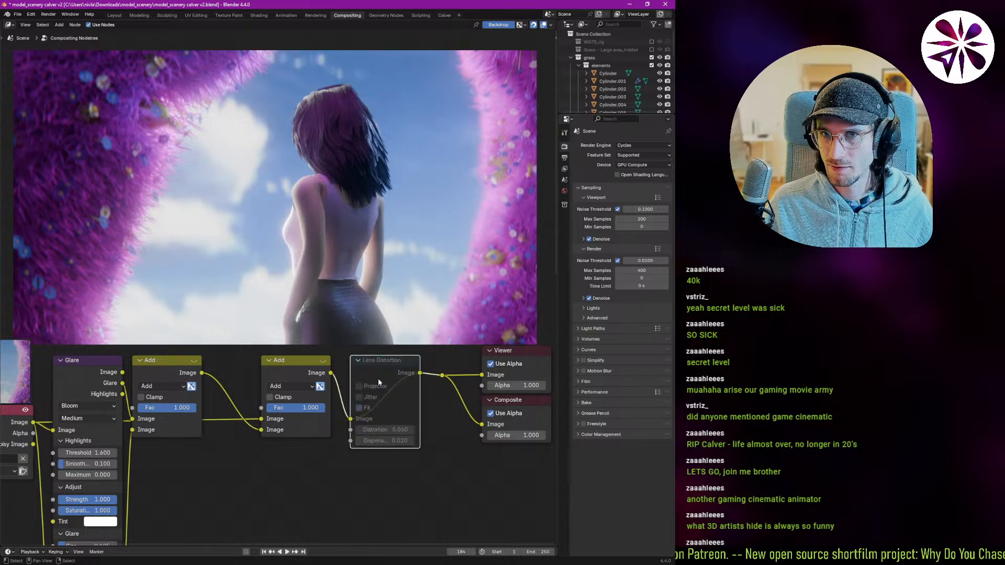
key(m)
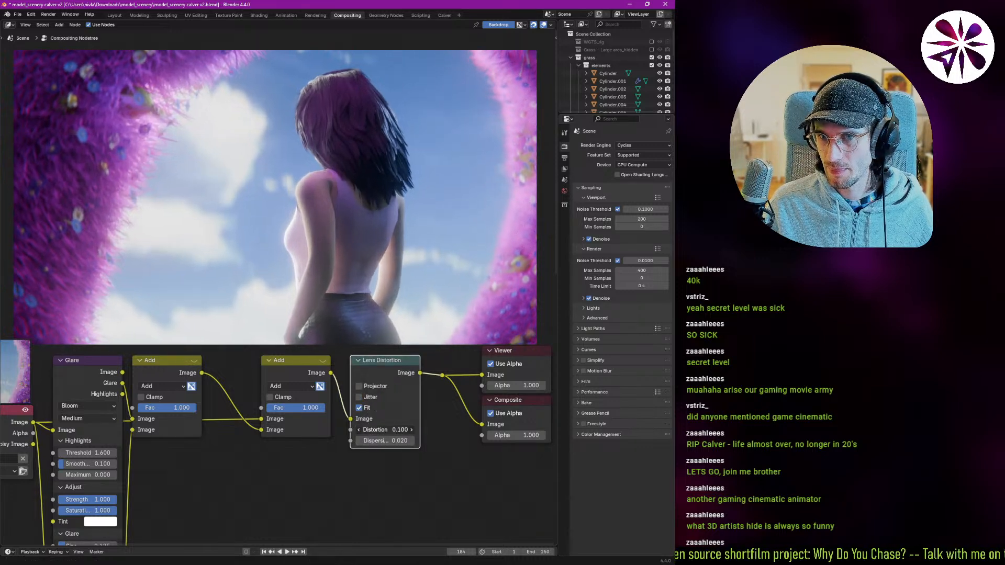
- Set the Lens Distortion node's Distortion to 0.040
click(394, 429)
click(401, 430)
text(4)
key(Return)
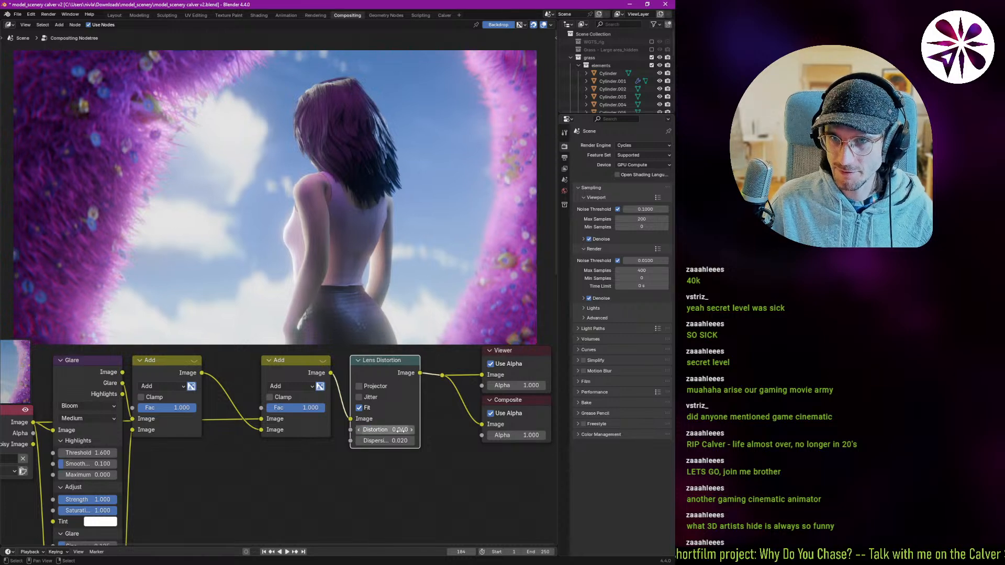
- Try Dispersion values of 0.1, 0.05 and 0.04 on the Lens Distortion node
double_click(390, 443)
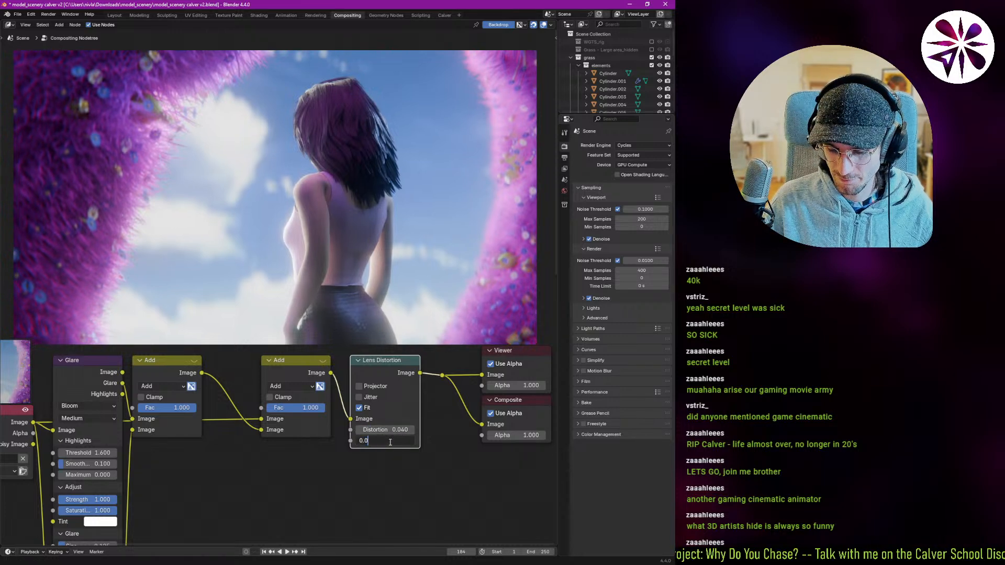
key(BackSpace)
text(1)
key(Return)
double_click(390, 442)
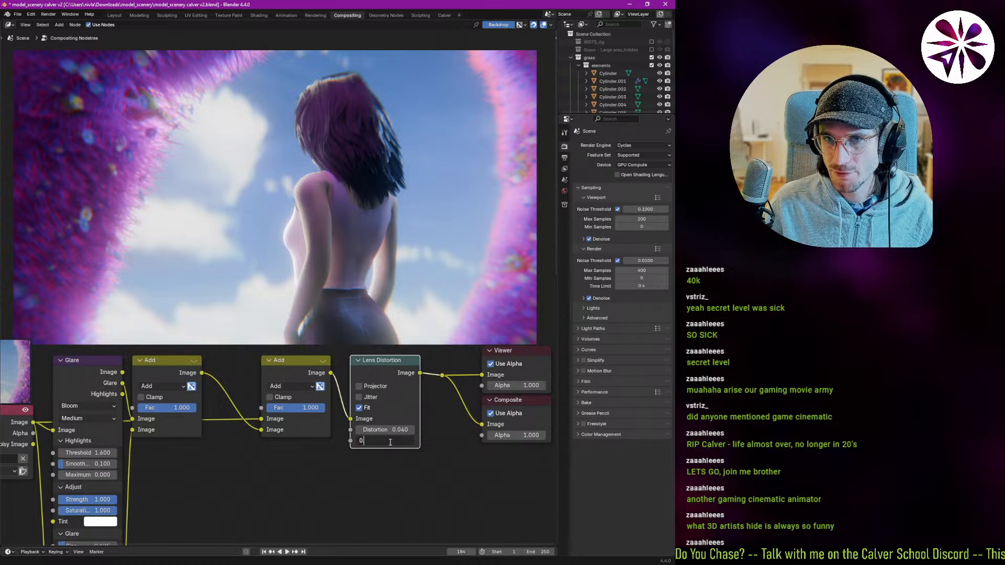
text(5)
key(Return)
double_click(382, 442)
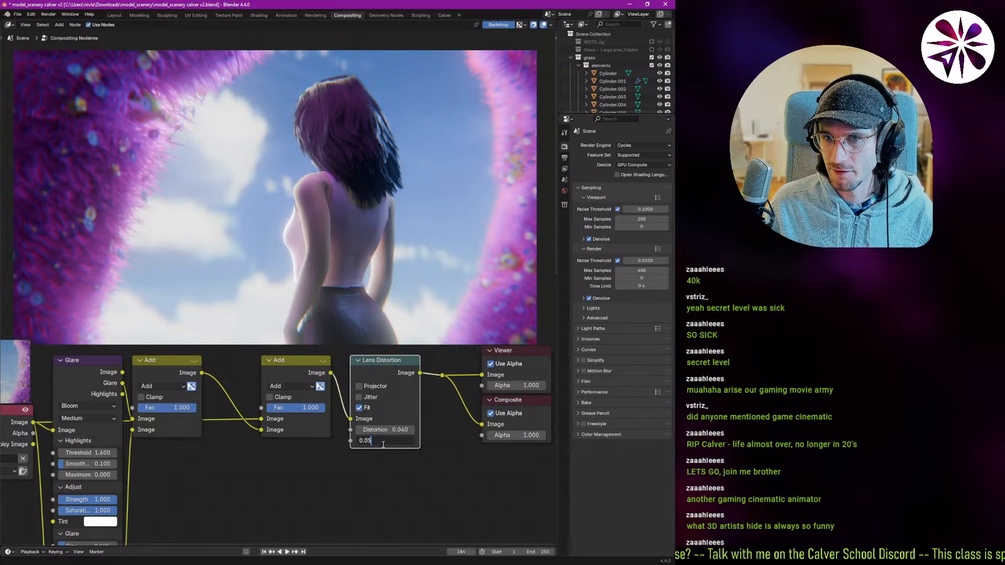
text(4)
key(Return)
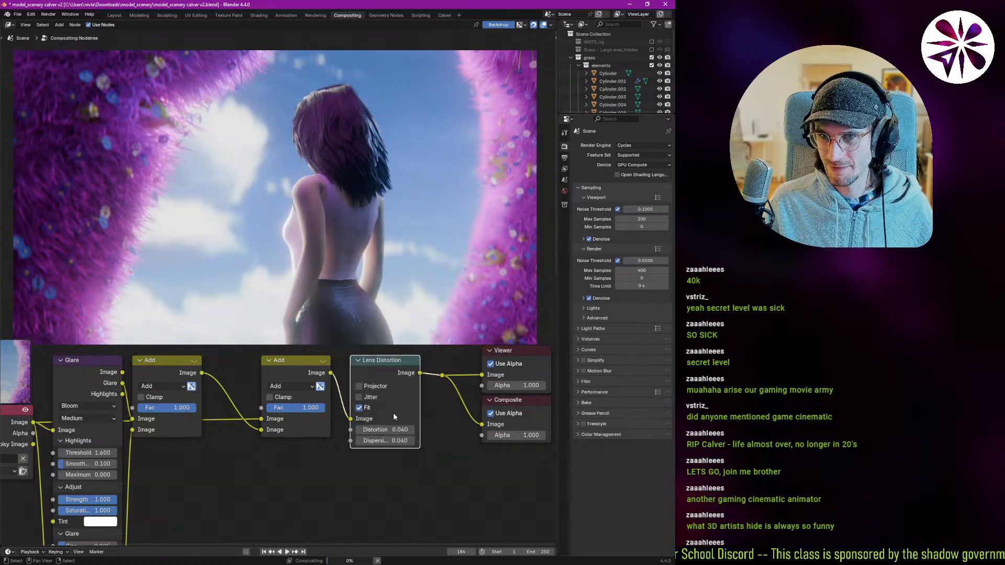
- Check the image with the Lens Distortion node's Fit option off, re-enable Fit and set Dispersion to 0.020
click(373, 407)
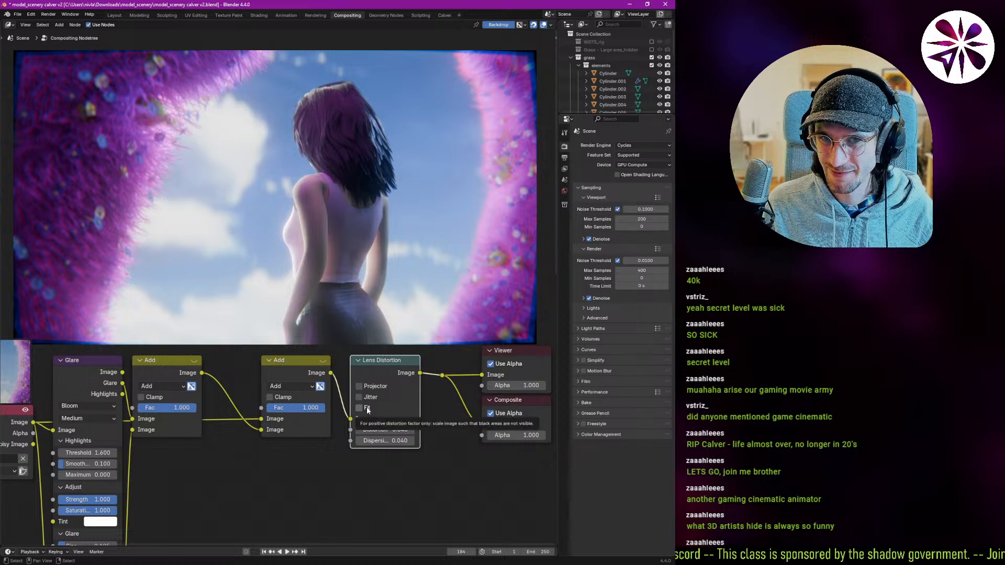
drag(389, 429, 366, 430)
right_click(385, 430)
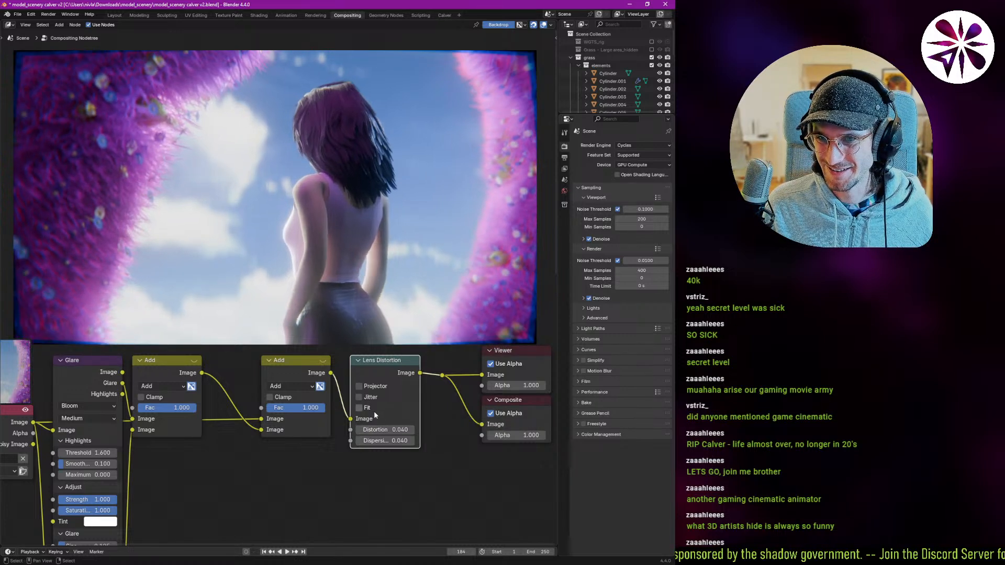
click(369, 409)
click(389, 438)
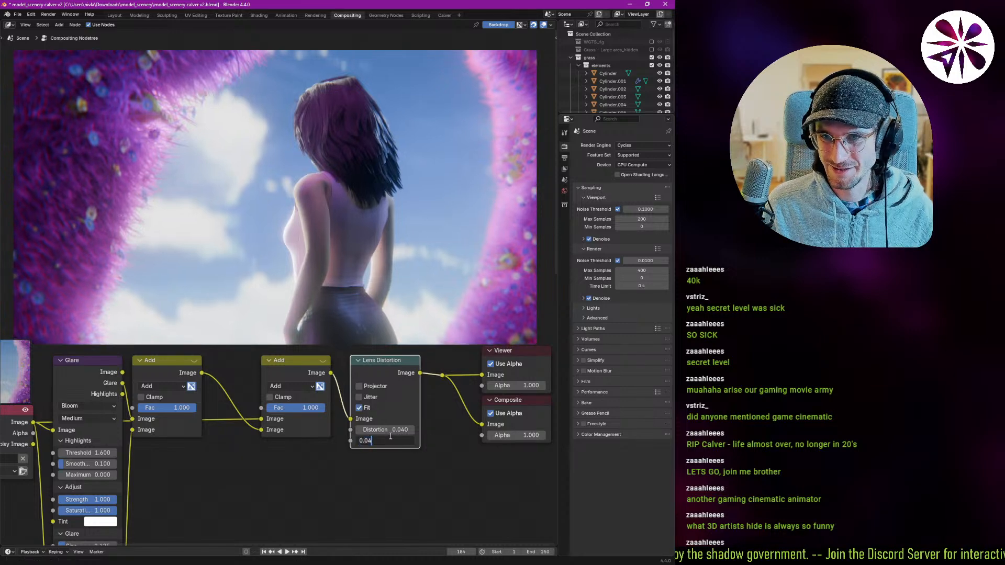
key(Return)
- Search the available compositor nodes for a film grain or noise node
key(shift+a)
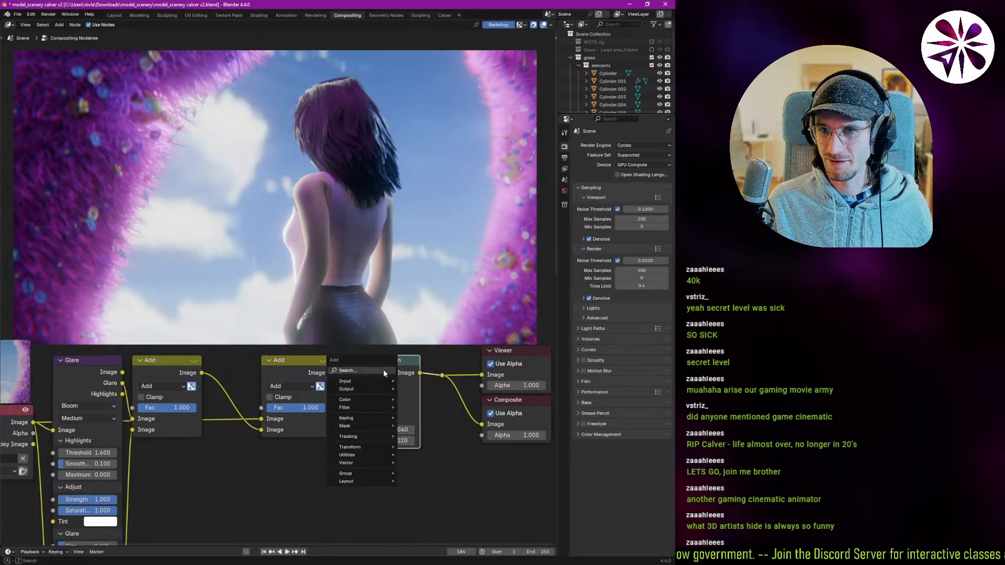
click(383, 369)
text(g)
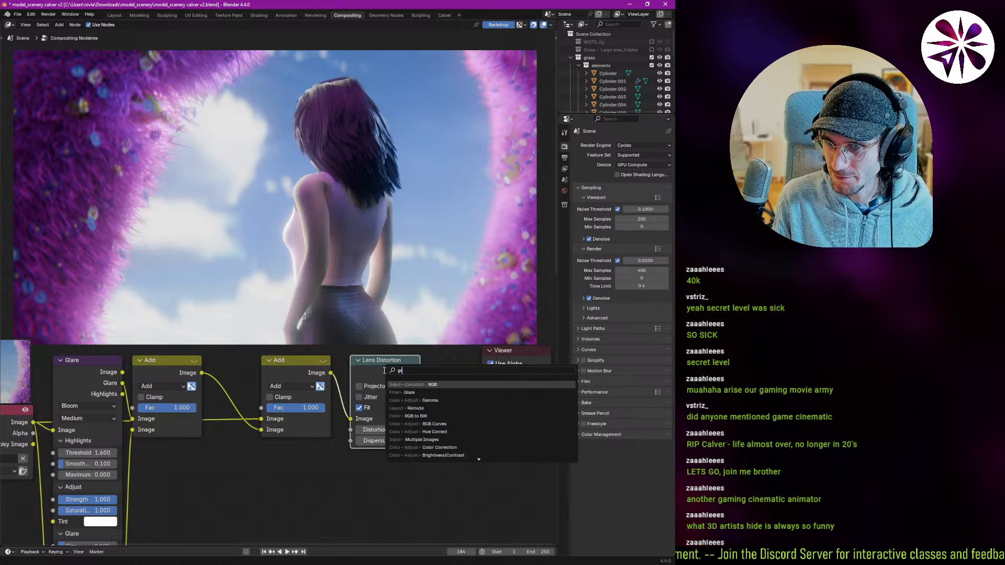
key(BackSpace)
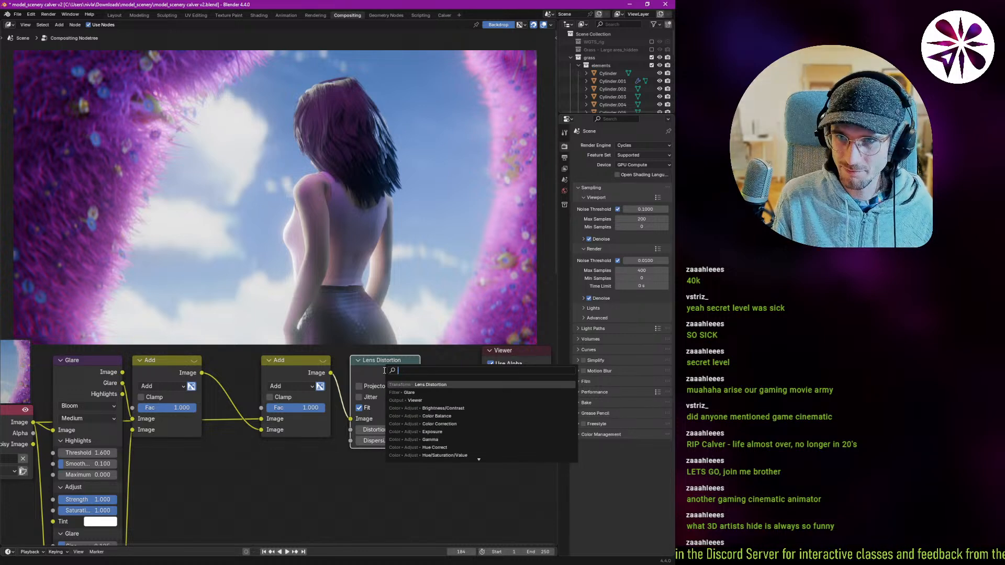
text(grai)
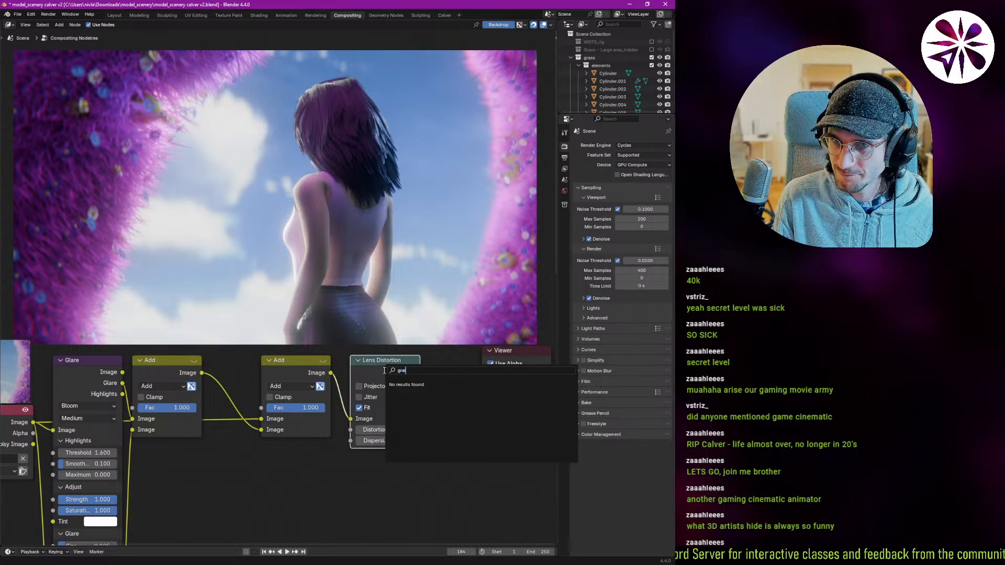
key(BackSpace)
key(BackSpace)
key(BackSpace)
text(film)
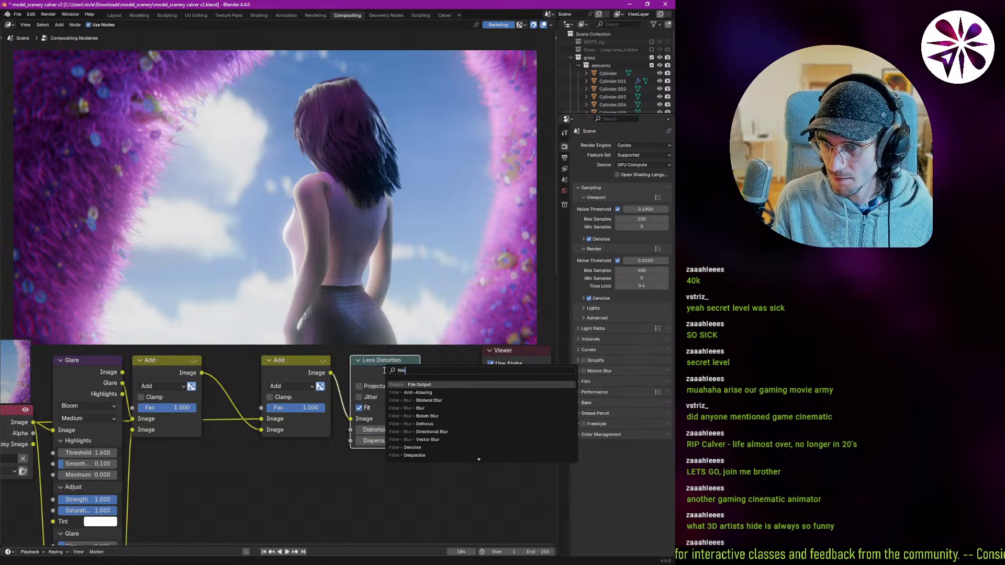
key(BackSpace)
key(BackSpace)
key(BackSpace)
key(BackSpace)
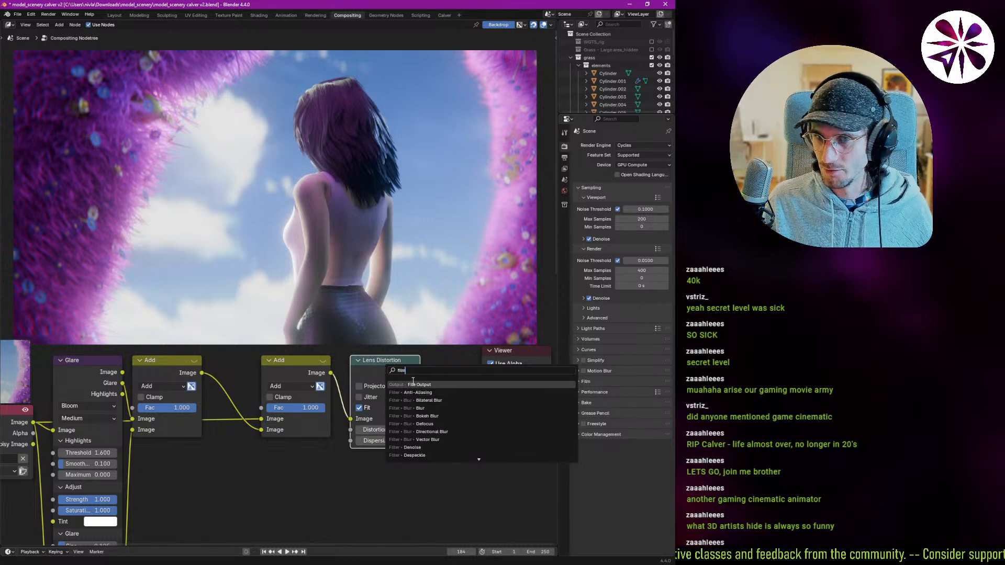
text(nois)
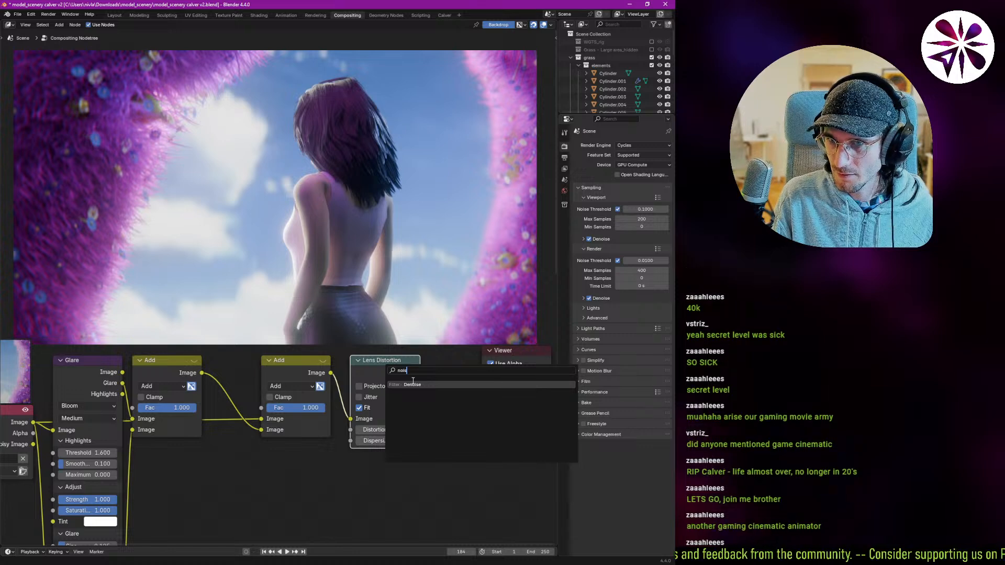
key(Escape)
- Add a Texture input node in the empty area below the Add and Lens Distortion nodes
key(shift+a)
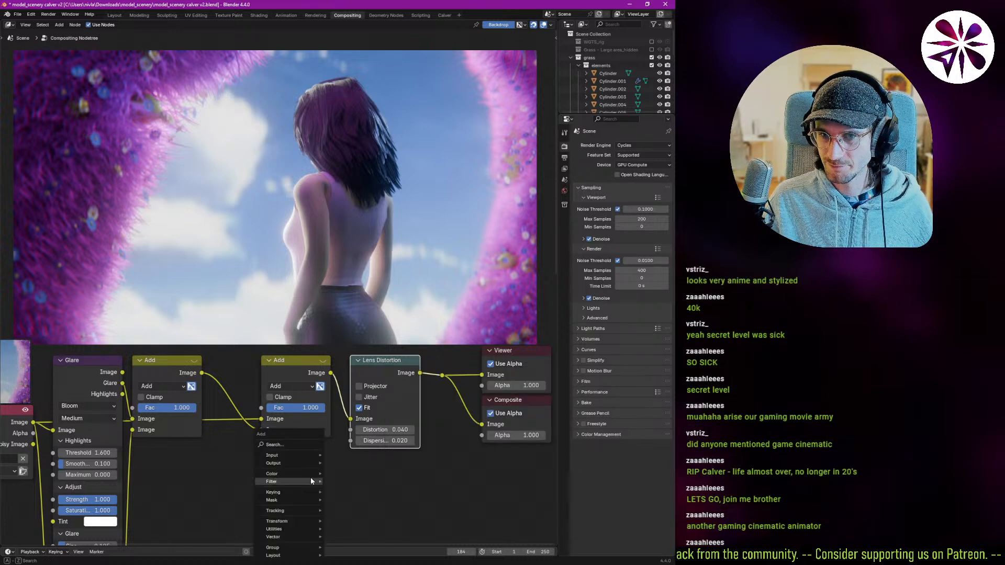
mouse_move(301, 495)
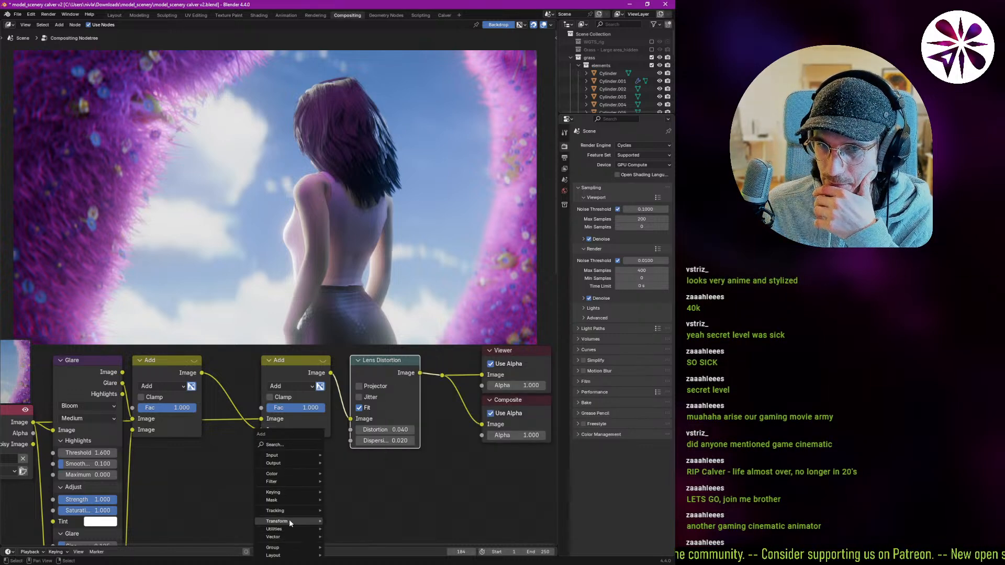
mouse_move(287, 454)
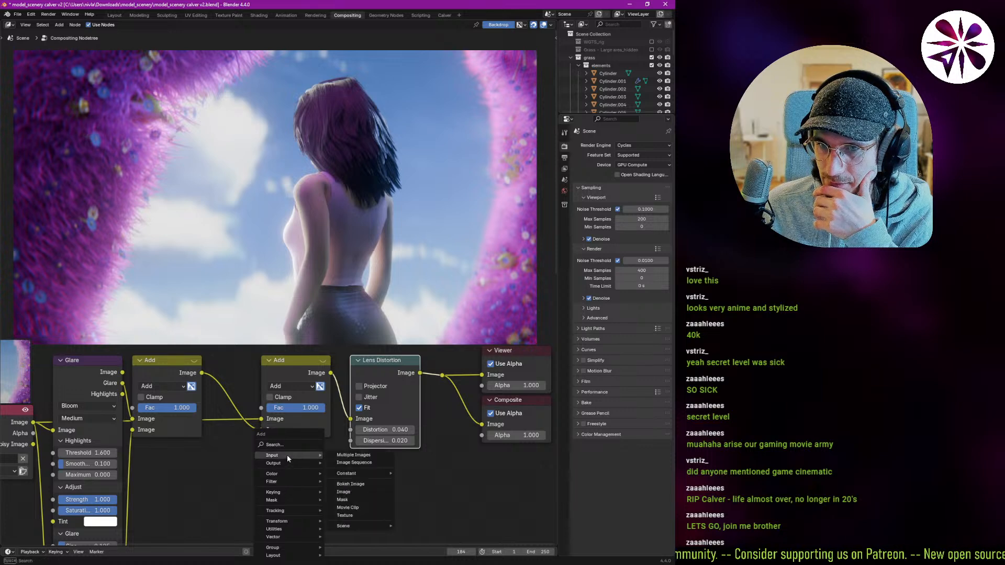
click(357, 514)
click(326, 478)
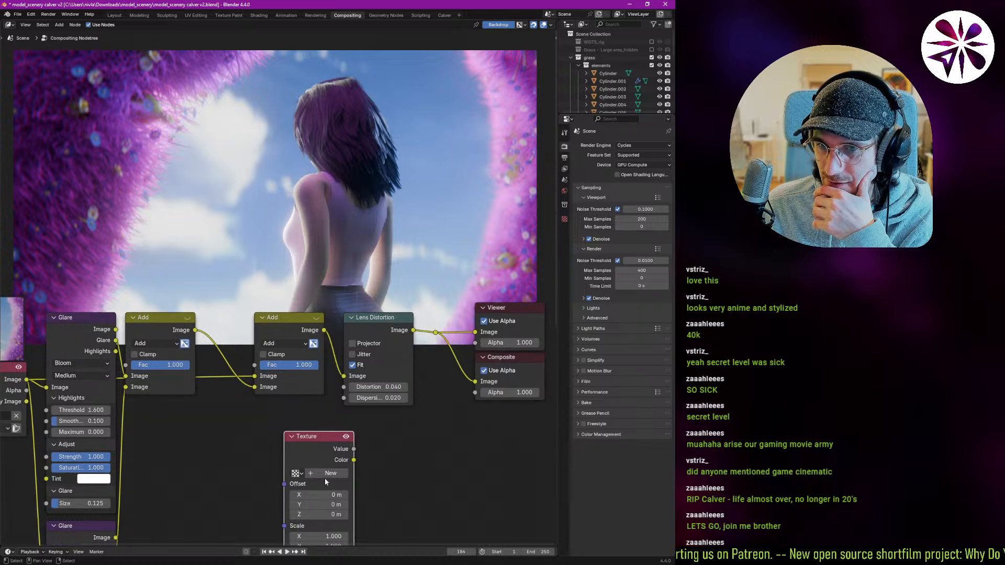
- Create a new texture in the Texture node and set its type to Noise
middle_drag(326, 478, 313, 455)
click(333, 437)
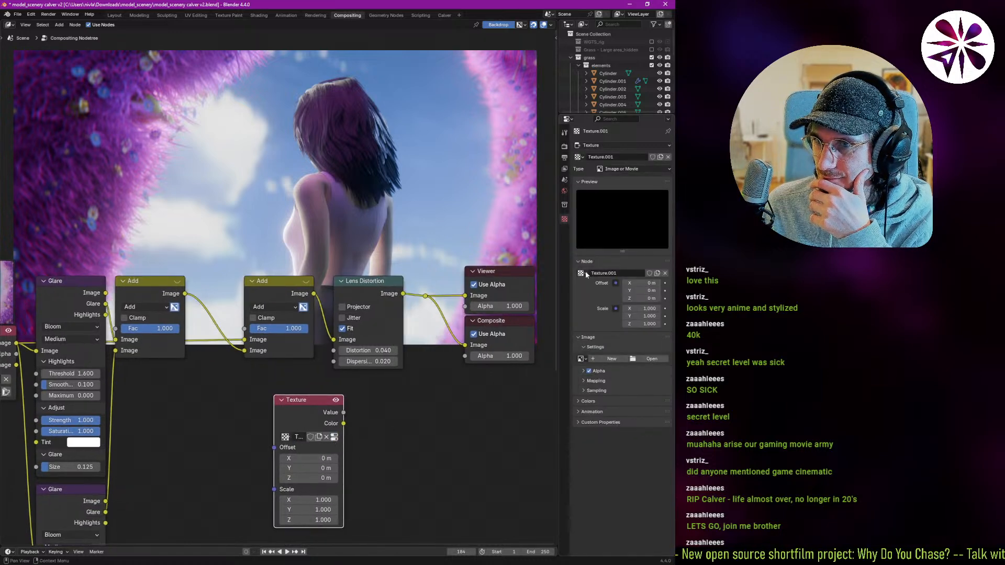
click(621, 169)
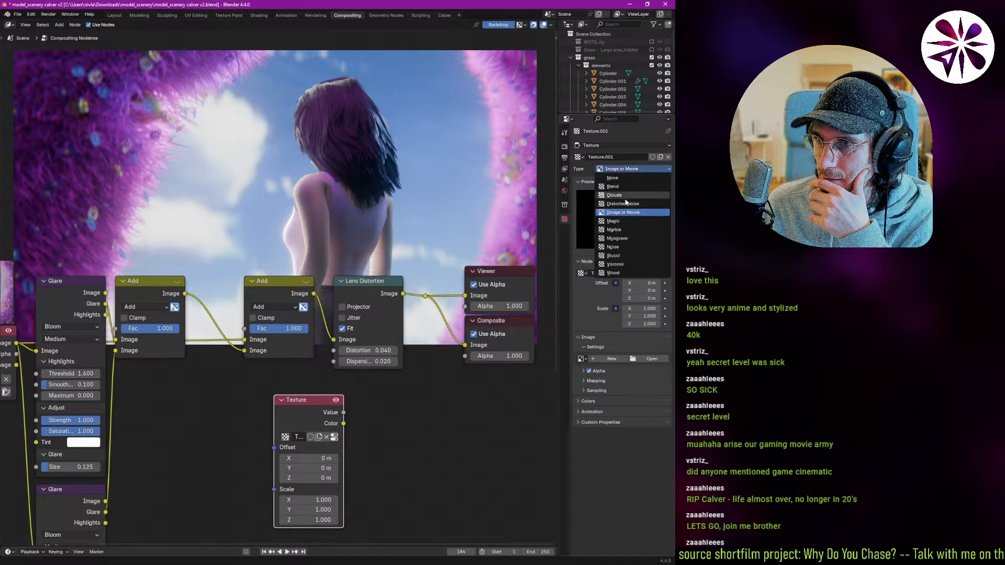
click(620, 247)
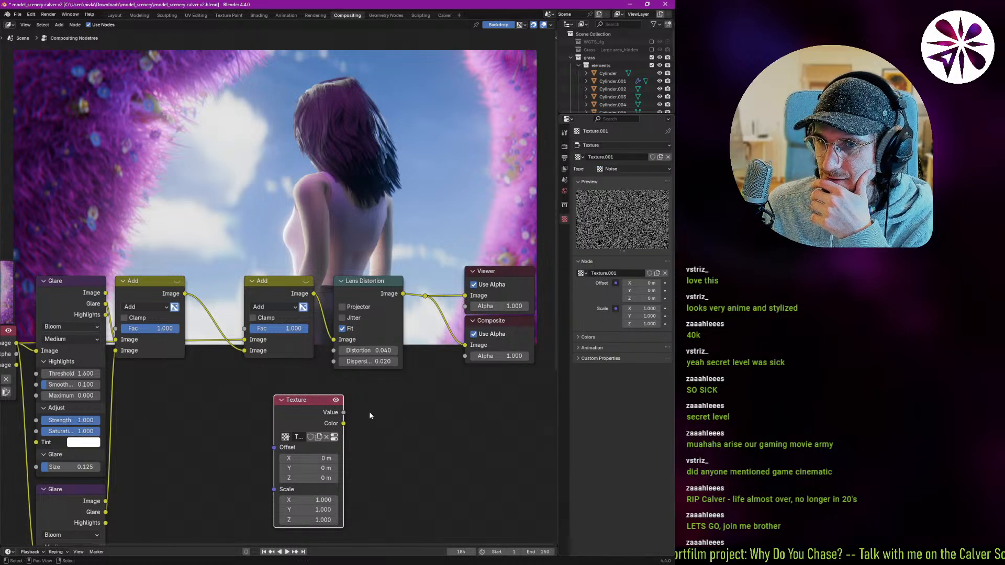
- Preview the Texture node's Value output and its Color output in the Viewer
middle_drag(369, 411, 275, 450)
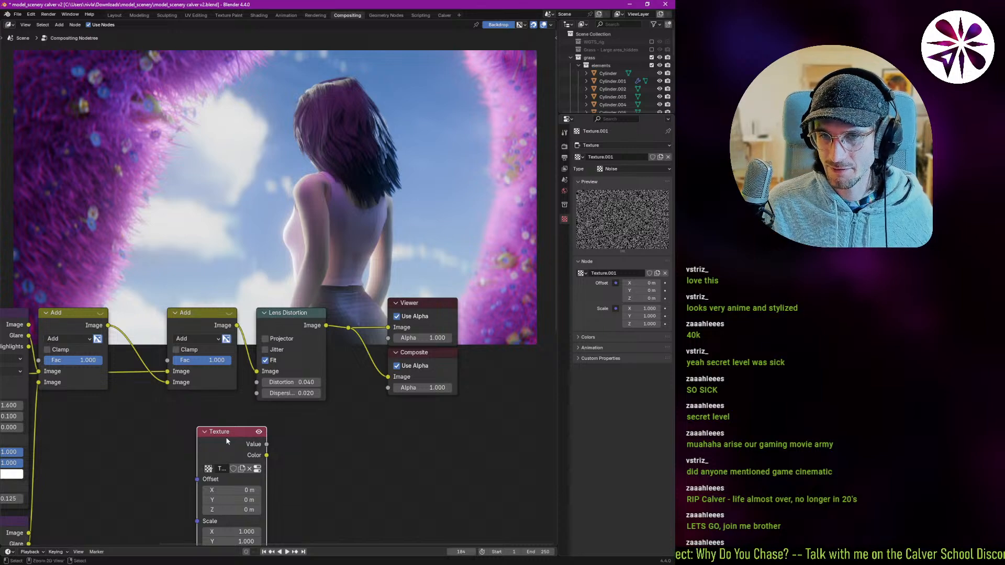
ctrl+shift+click(251, 443)
middle_drag(298, 432, 261, 427)
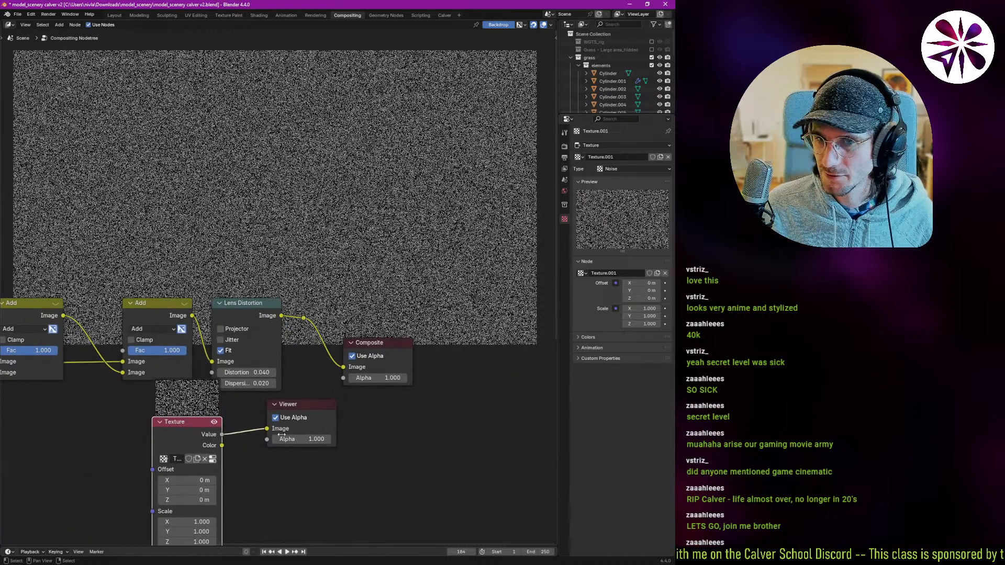
drag(223, 445, 265, 432)
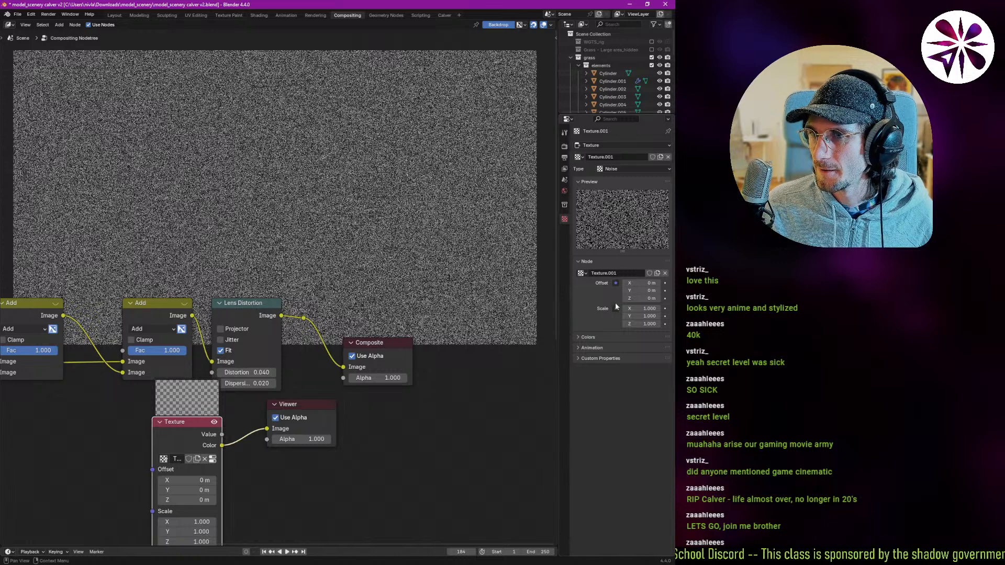
- Expand the texture's Colors settings, try the Clouds type and switch the texture back to Noise
click(591, 336)
click(628, 168)
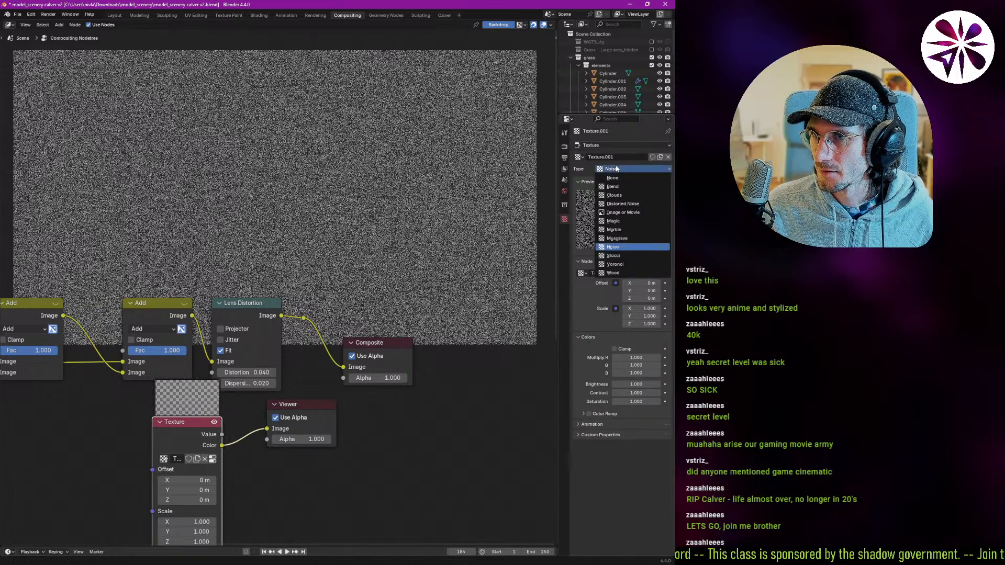
click(618, 195)
click(634, 169)
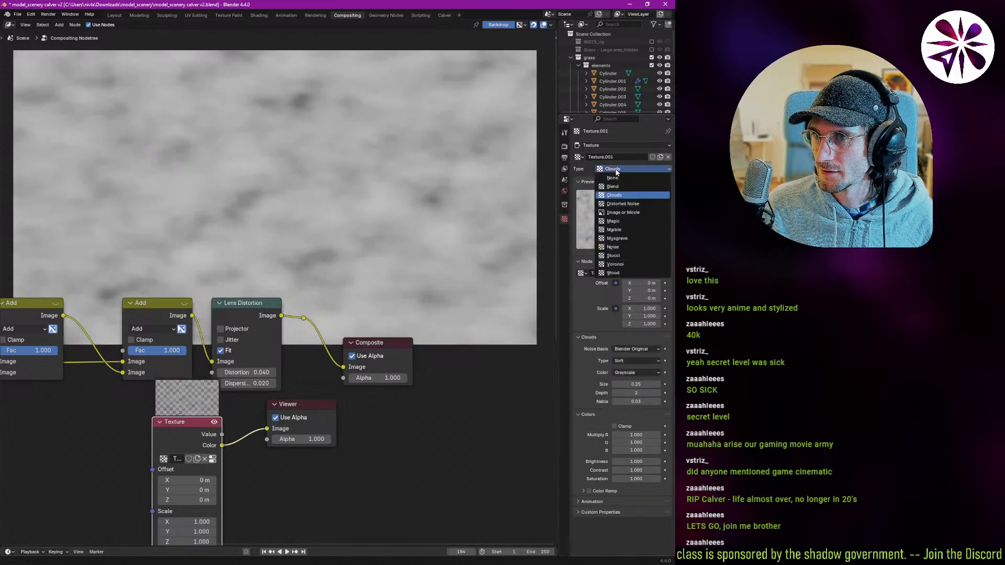
click(620, 251)
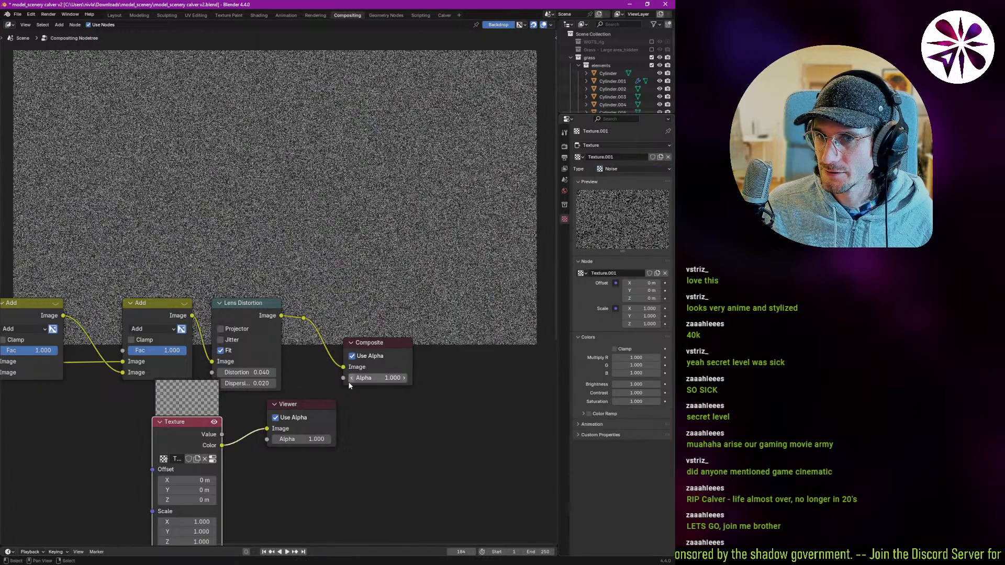
- Move the Viewer node back above the Composite node and reconnect it to the Lens Distortion output
drag(299, 404, 372, 284)
drag(303, 318, 380, 297)
click(257, 314)
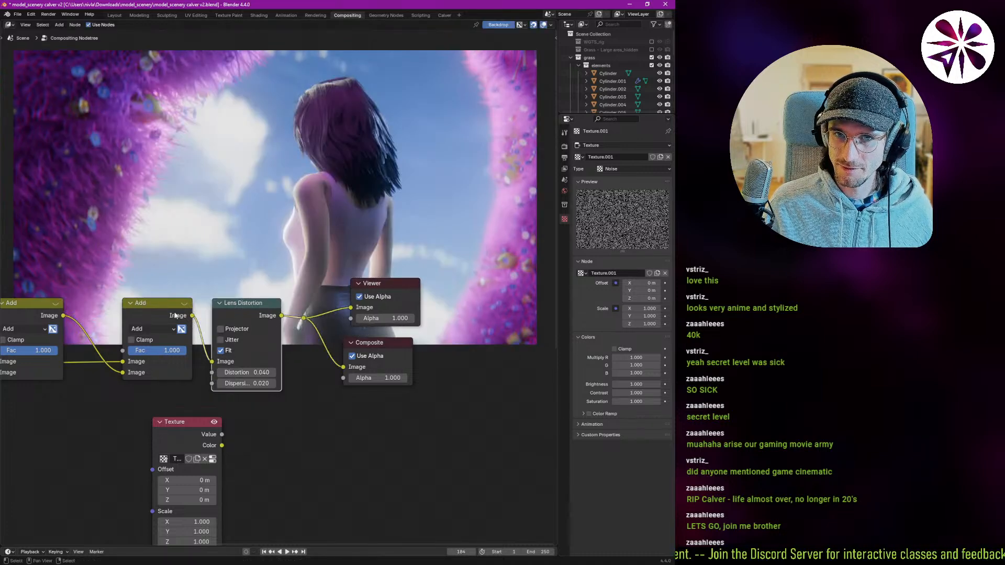
- Duplicate the second Add node and insert the copy between Lens Distortion and the output nodes
click(146, 307)
key(shift+d)
click(262, 299)
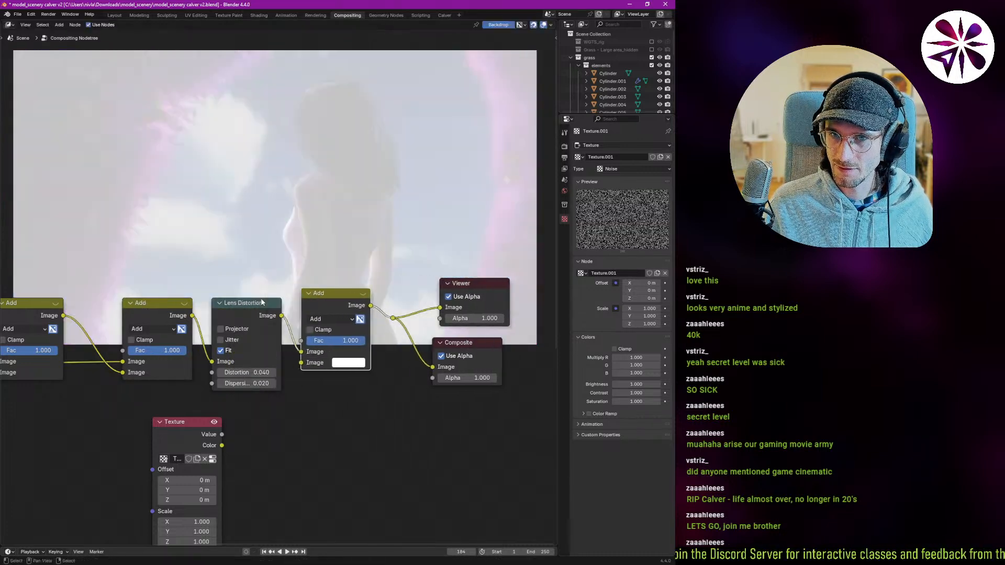
- Set the inserted mix node's blending mode to Overlay and connect the Texture's Color output to its second Image input
click(329, 319)
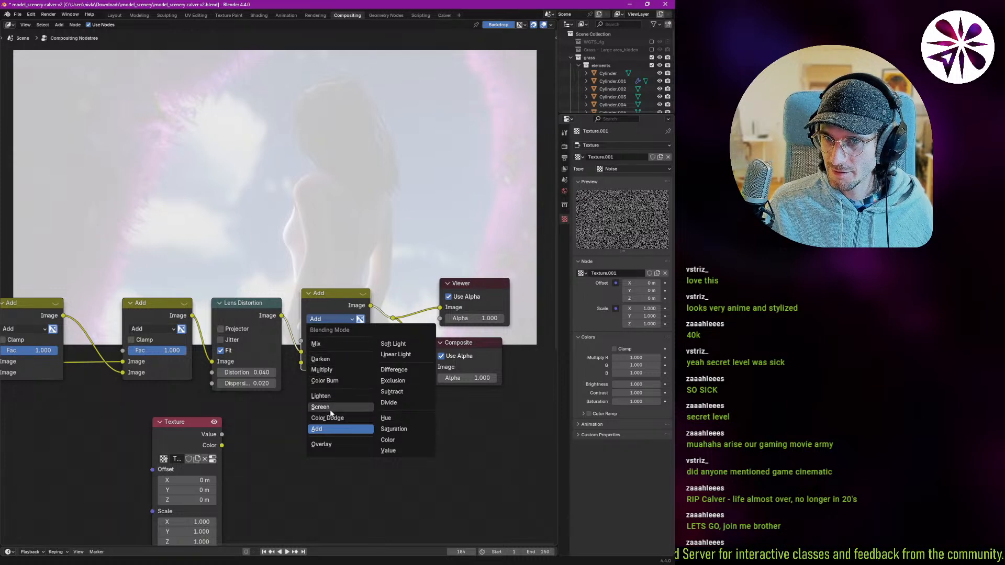
click(321, 443)
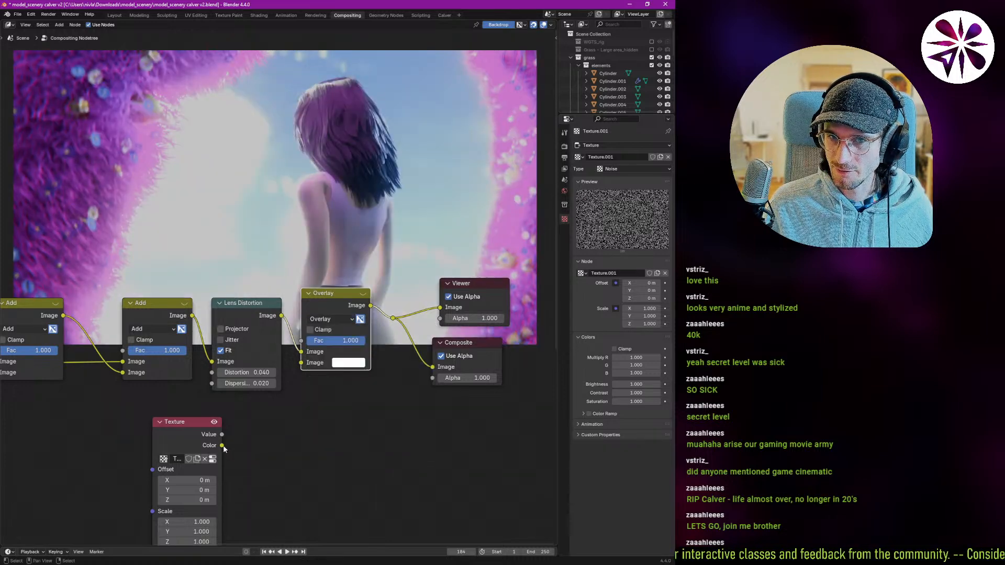
drag(222, 445, 294, 365)
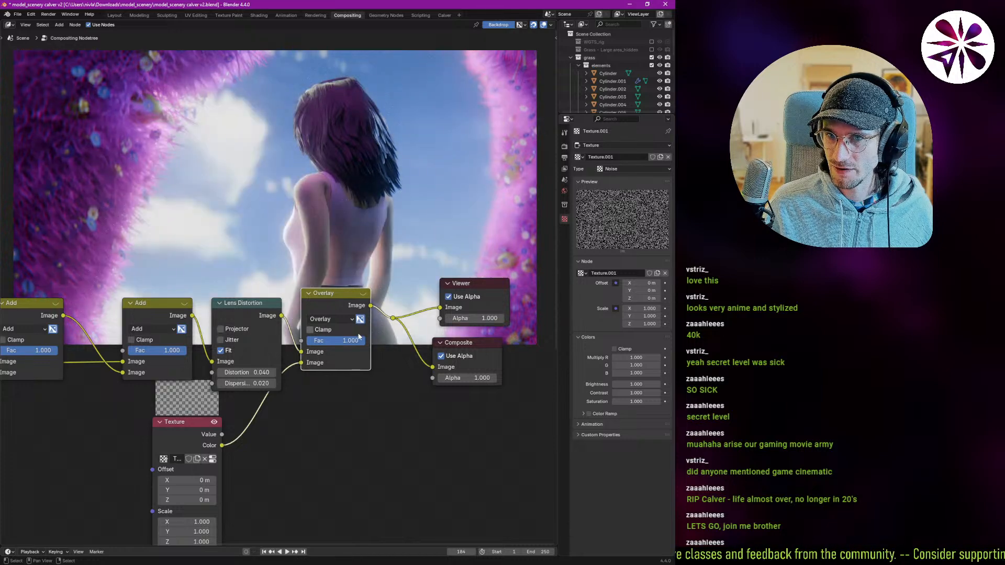
- Turn off the Overlay node's alpha option and lower its Fac to 0.217
click(360, 320)
click(360, 320)
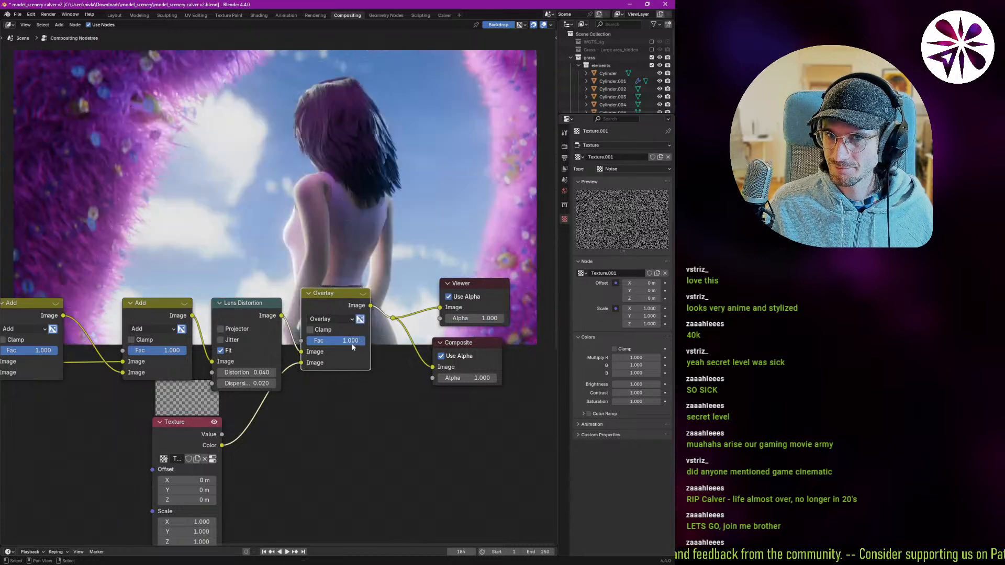
drag(353, 347, 334, 347)
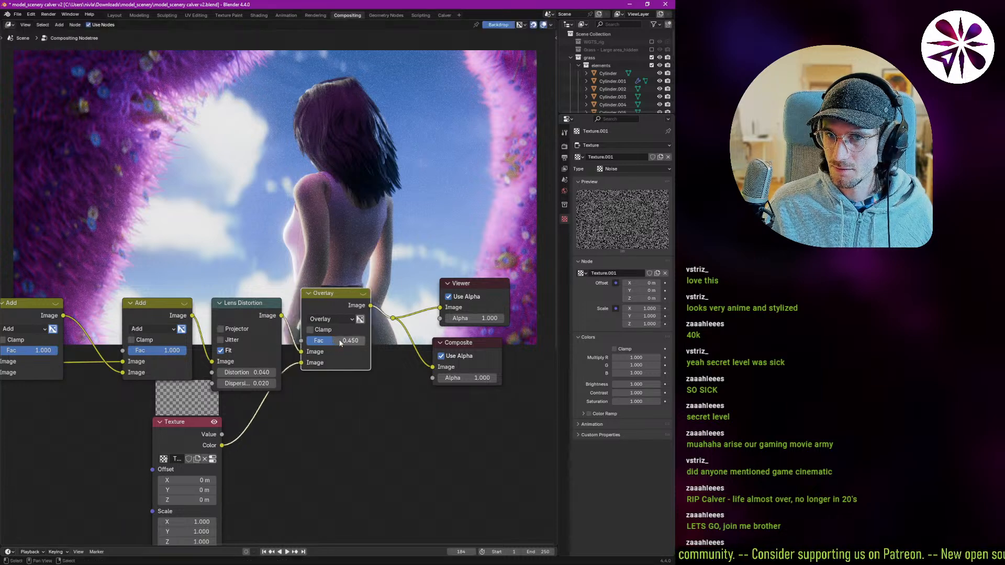
drag(341, 343, 327, 342)
- Change the film-grain texture's type to Clouds
click(194, 429)
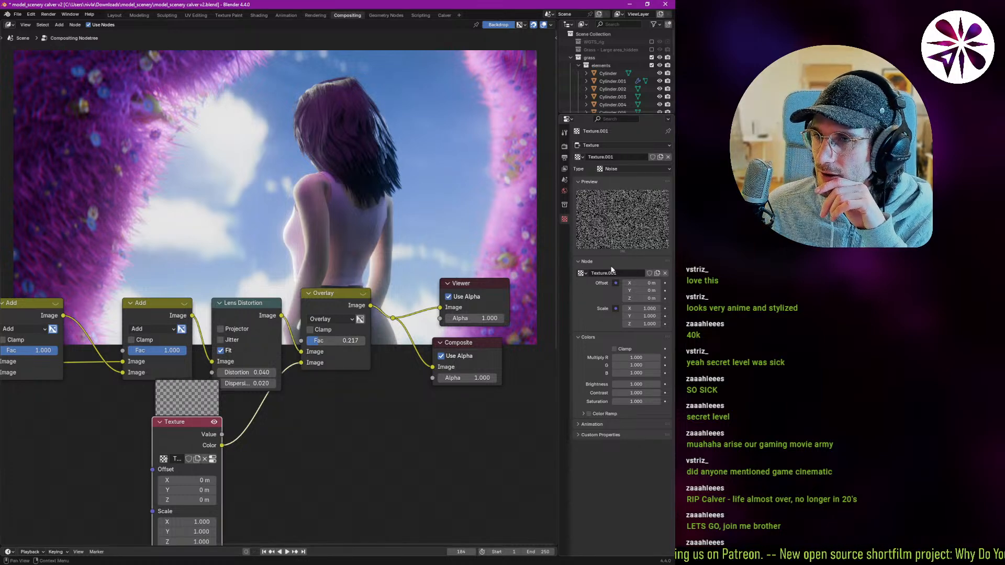
click(621, 169)
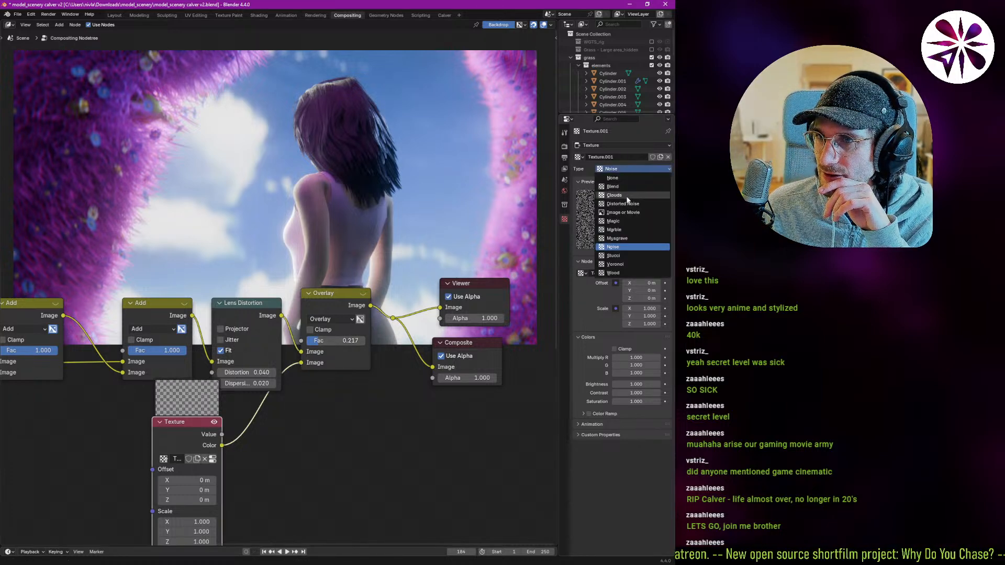
click(626, 193)
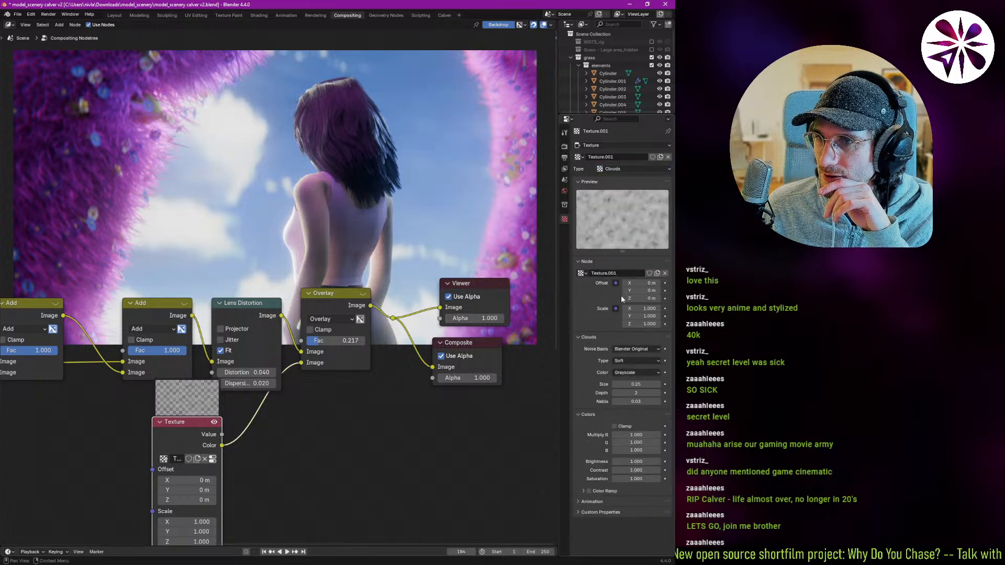
- View the texture's Color output directly to reduce the Clouds Size to 0.000, and reconnect the Overlay output to the Viewer and Composite nodes
drag(221, 446, 393, 318)
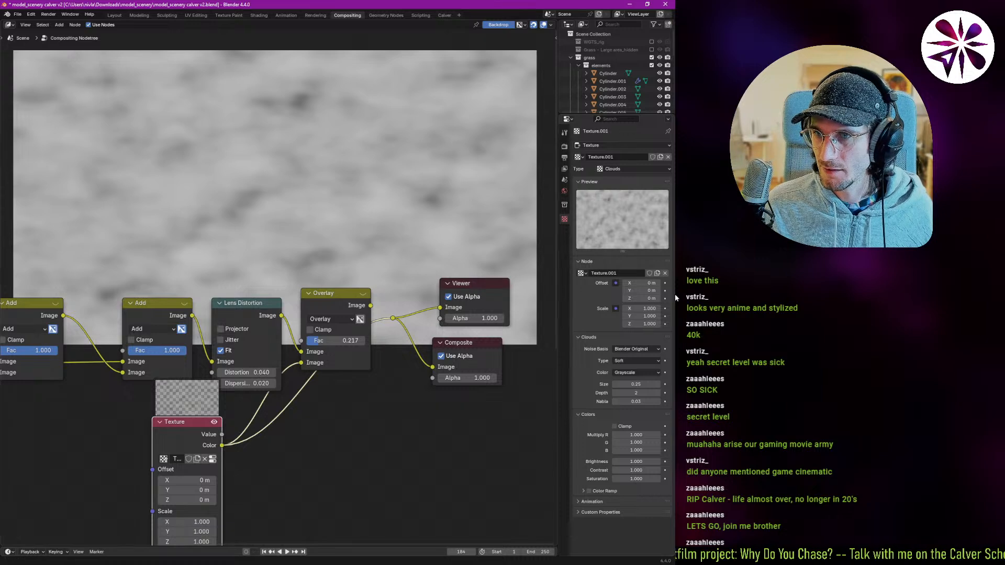
drag(634, 385, 613, 384)
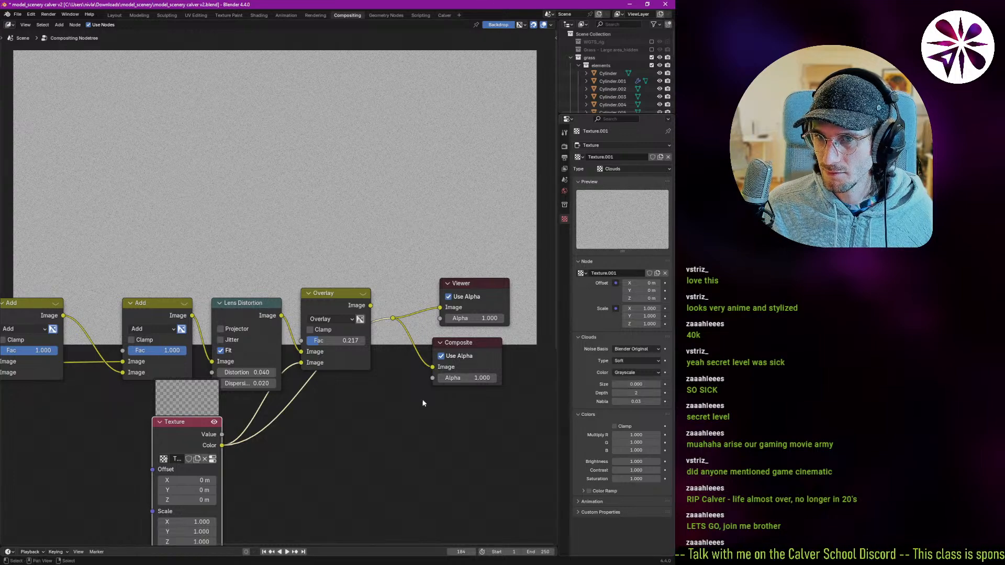
drag(370, 308, 395, 318)
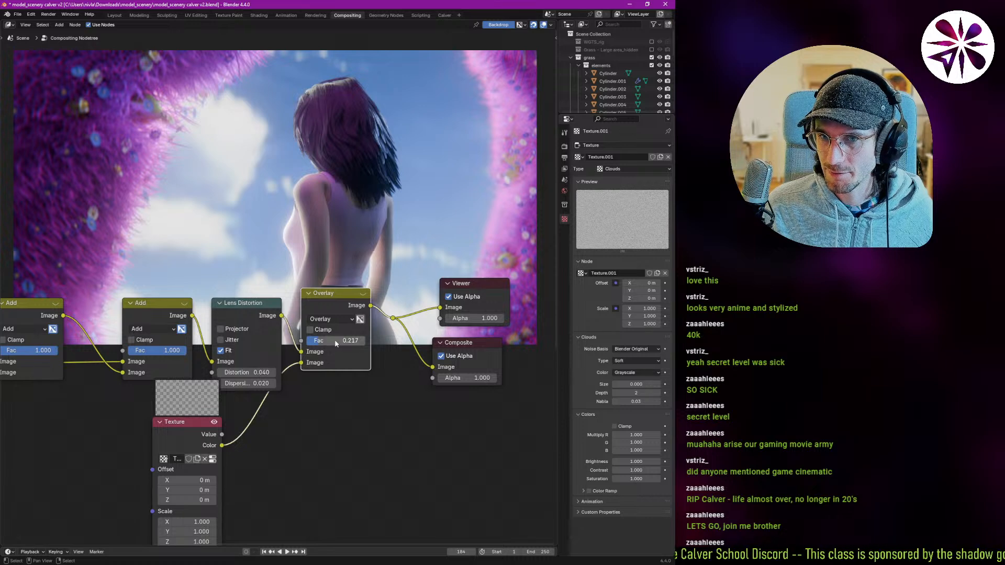
- Raise the Overlay node's Fac to 0.308 to strengthen the grain
drag(336, 343, 310, 353)
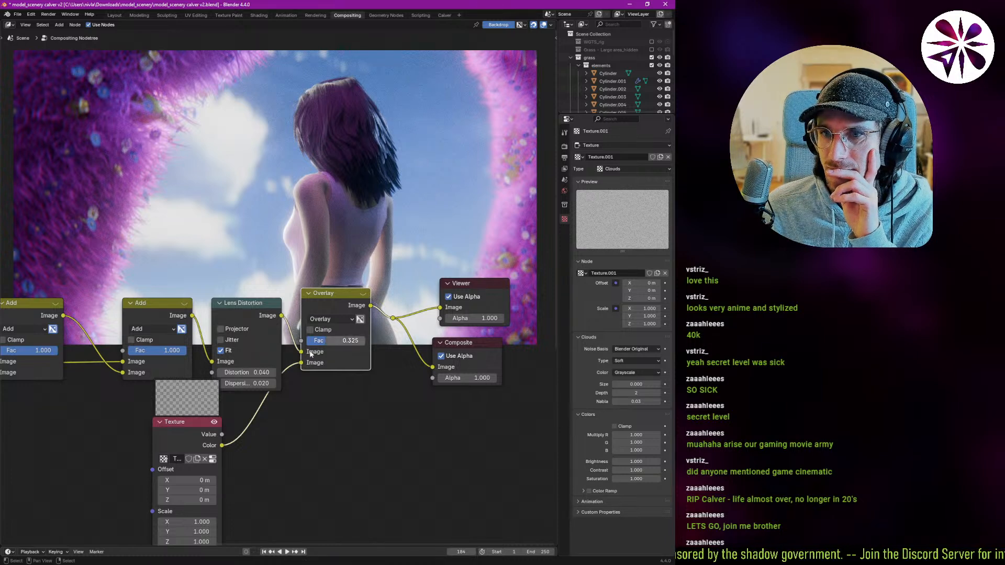
middle_drag(310, 354, 429, 367)
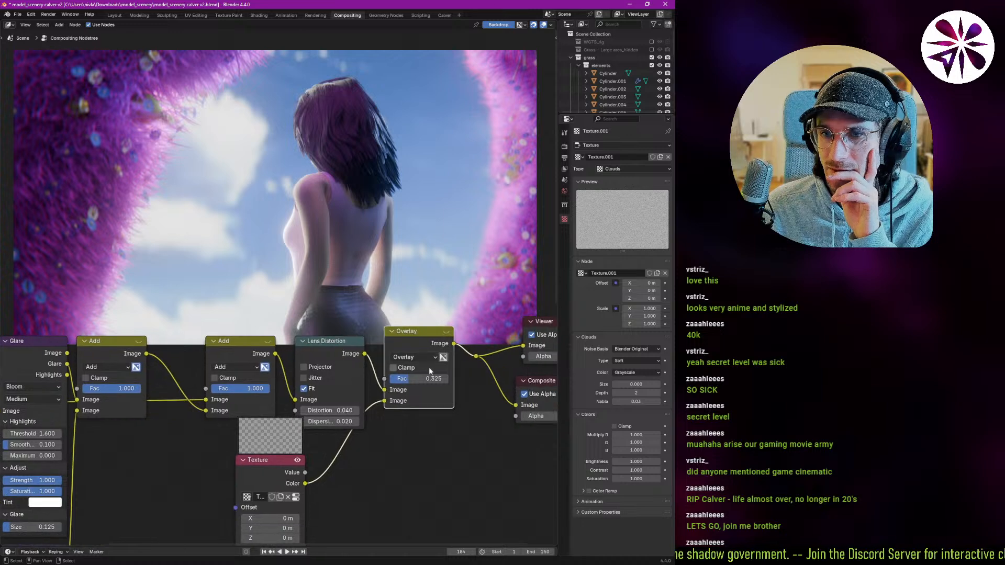
drag(429, 378, 423, 378)
- Try Ghosts as the upper Glare node's type, and settle on Streaks
middle_drag(203, 413, 303, 402)
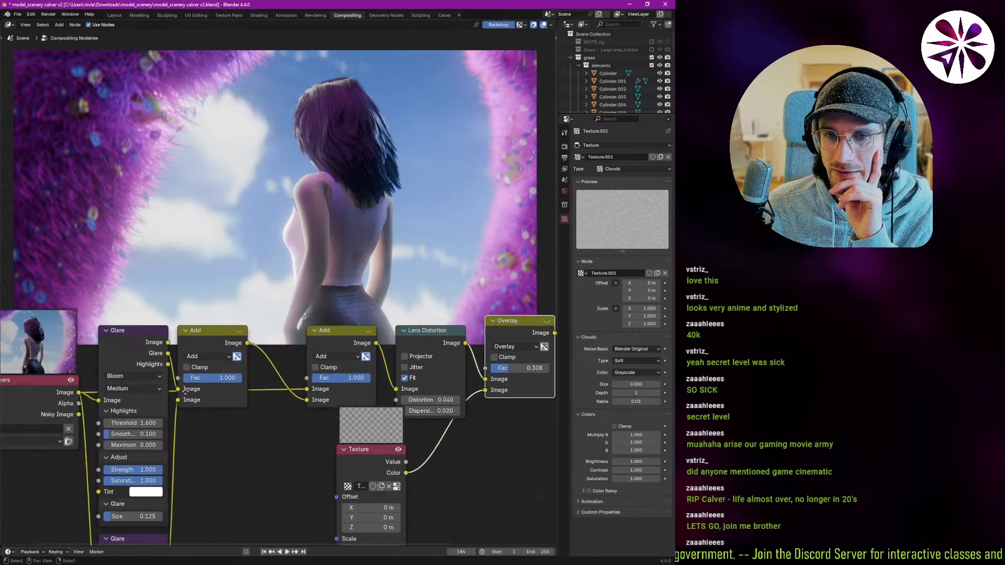
middle_drag(185, 391, 296, 372)
click(240, 357)
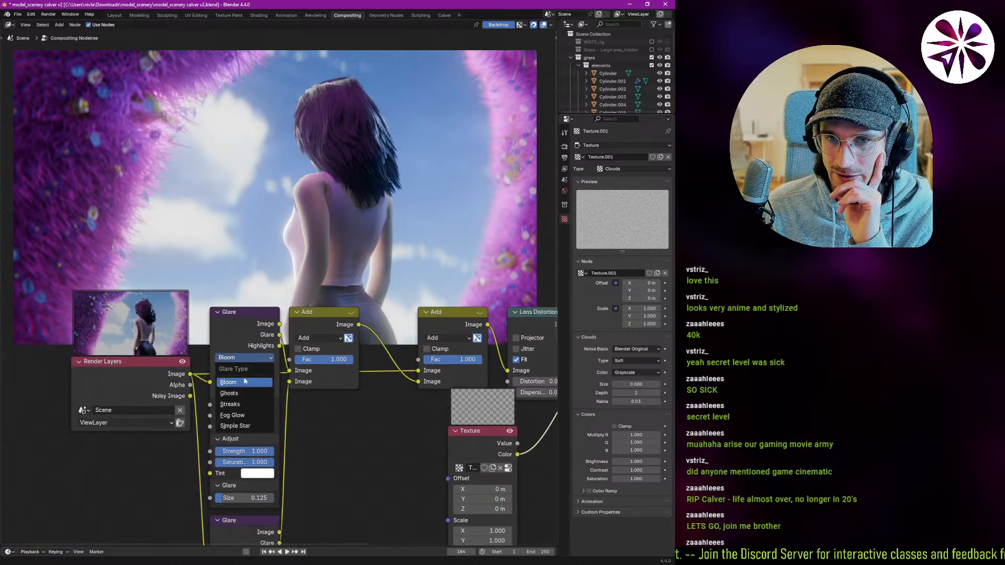
click(241, 393)
click(245, 361)
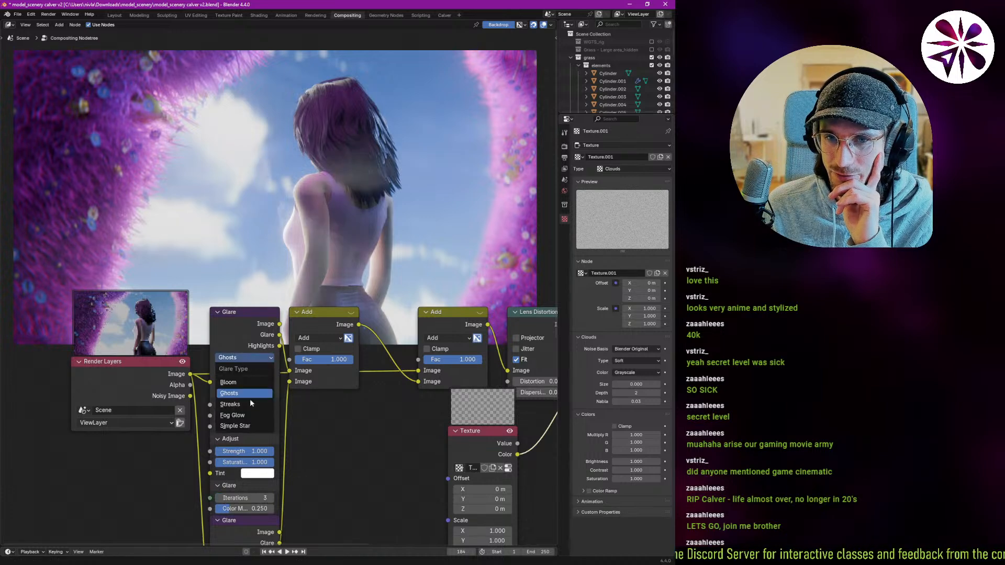
click(246, 405)
middle_drag(275, 314, 263, 359)
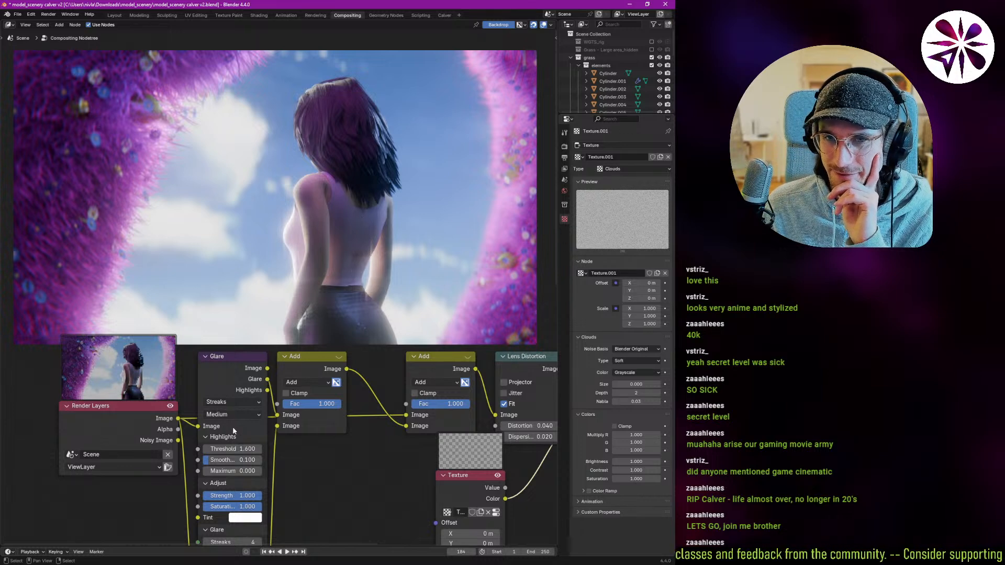
- Try the Streaks type on the lower Glare node and switch it back to Bloom
middle_drag(243, 413, 209, 298)
click(200, 496)
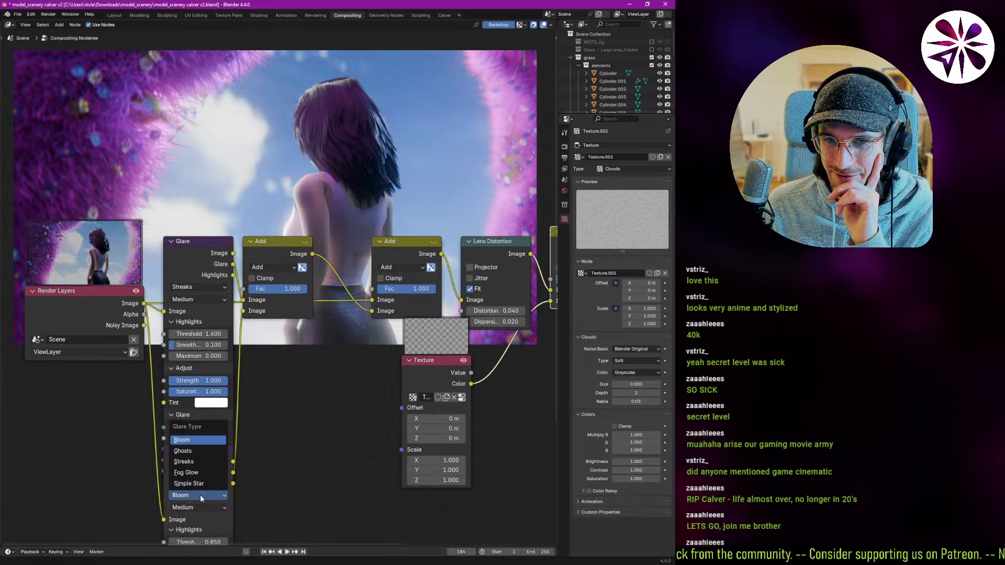
click(194, 462)
mouse_move(254, 228)
middle_down()
mouse_move(233, 348)
mouse_move(230, 171)
mouse_move(230, 193)
middle_up()
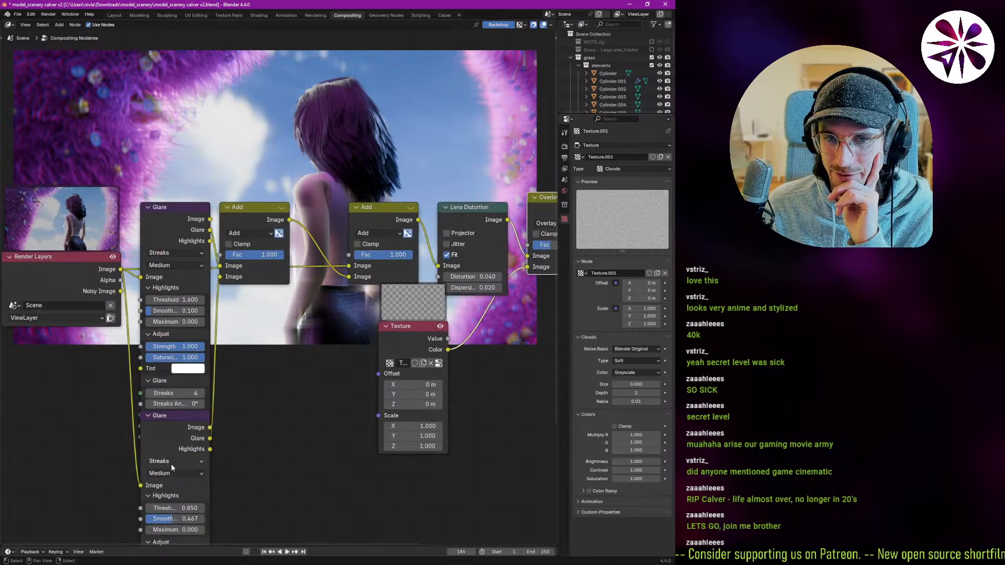
click(175, 461)
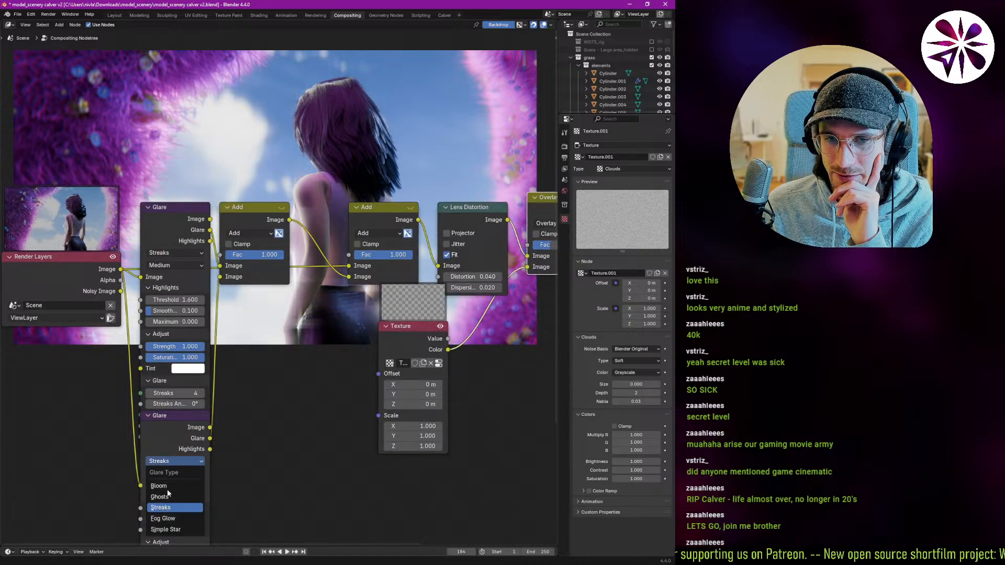
click(163, 487)
middle_drag(283, 192, 259, 399)
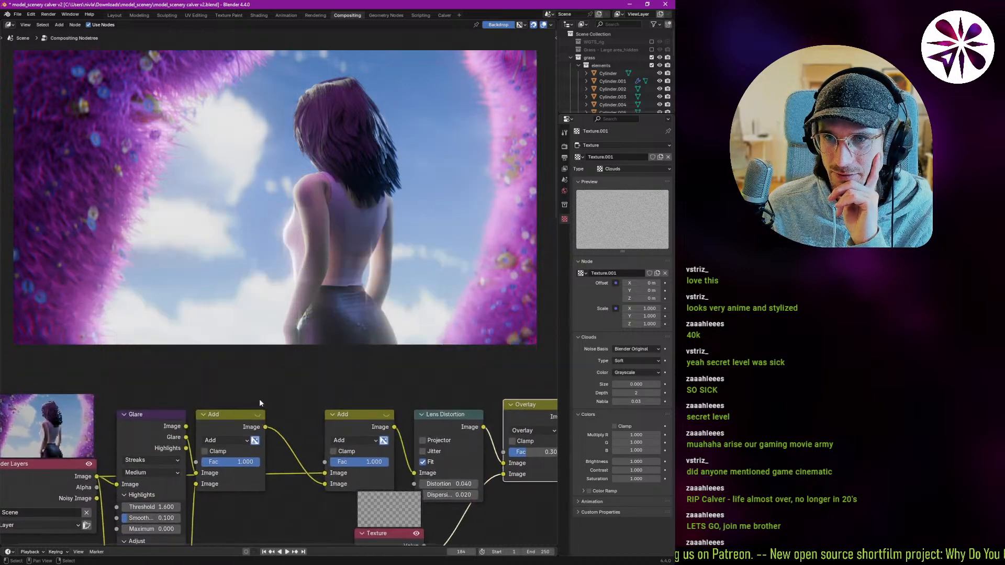
middle_drag(227, 300, 226, 267)
scroll(209, 278, down, 1)
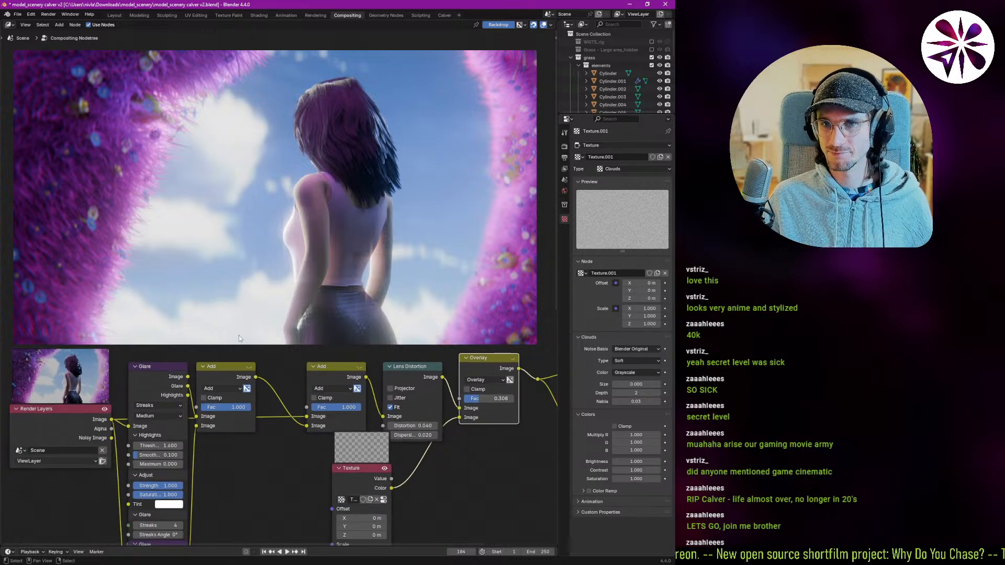
middle_drag(470, 339, 228, 357)
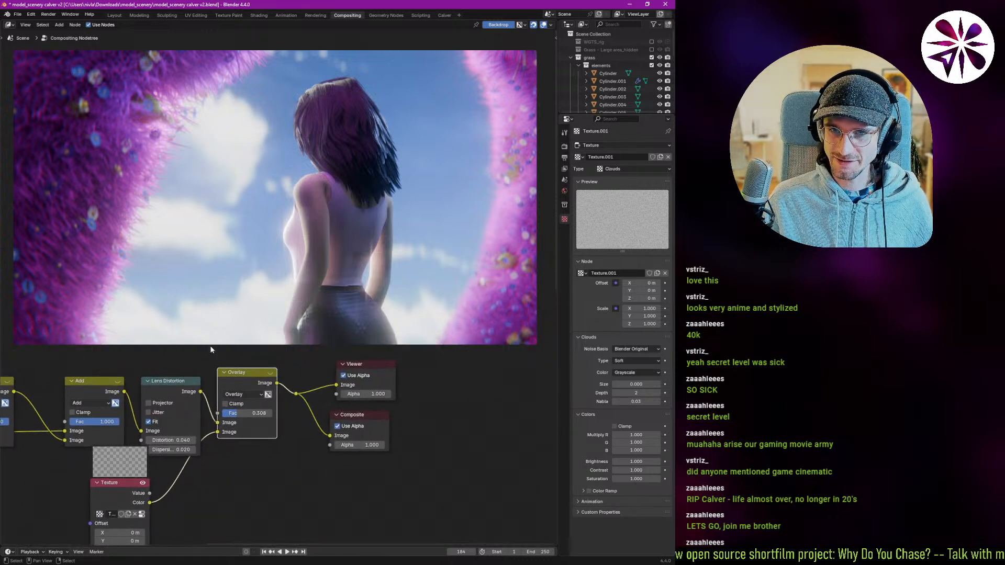
key(shift+a)
mouse_move(216, 313)
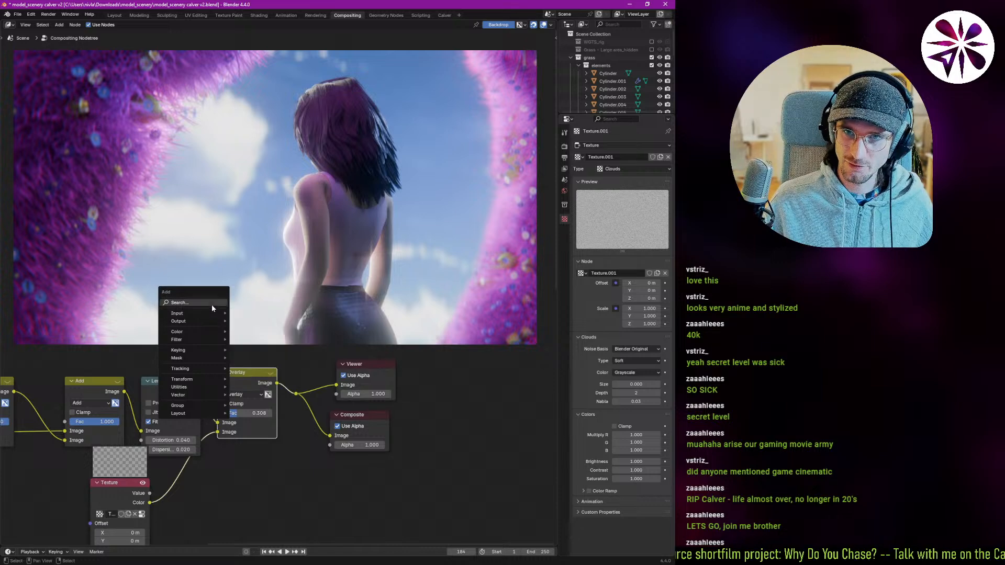
text(time)
key(Return)
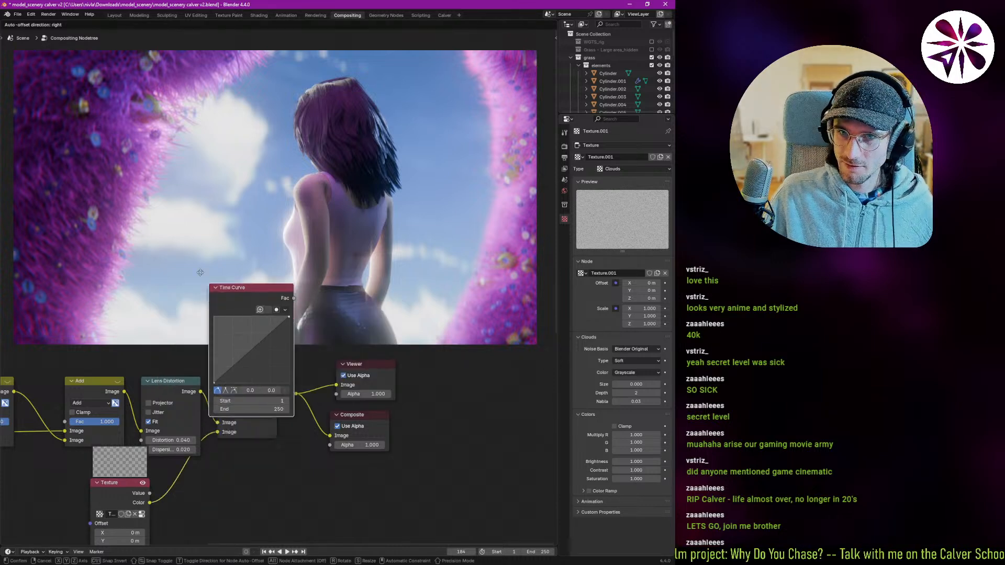
key(Escape)
- Insert an RGB Curves node between the second Add and Lens Distortion nodes, set to Filmlike and aligned with the row
key(shift+a)
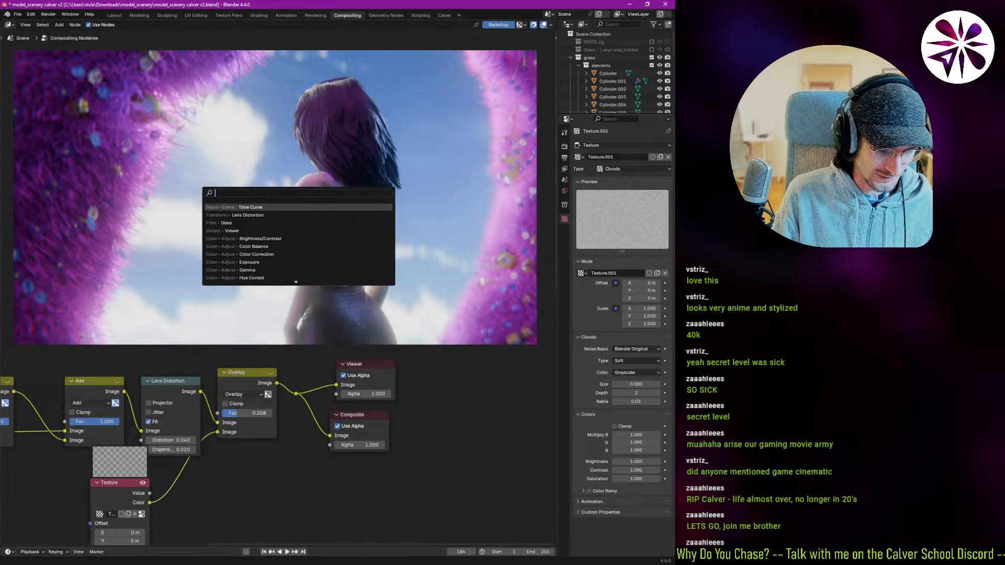
text(rgb curves)
key(Return)
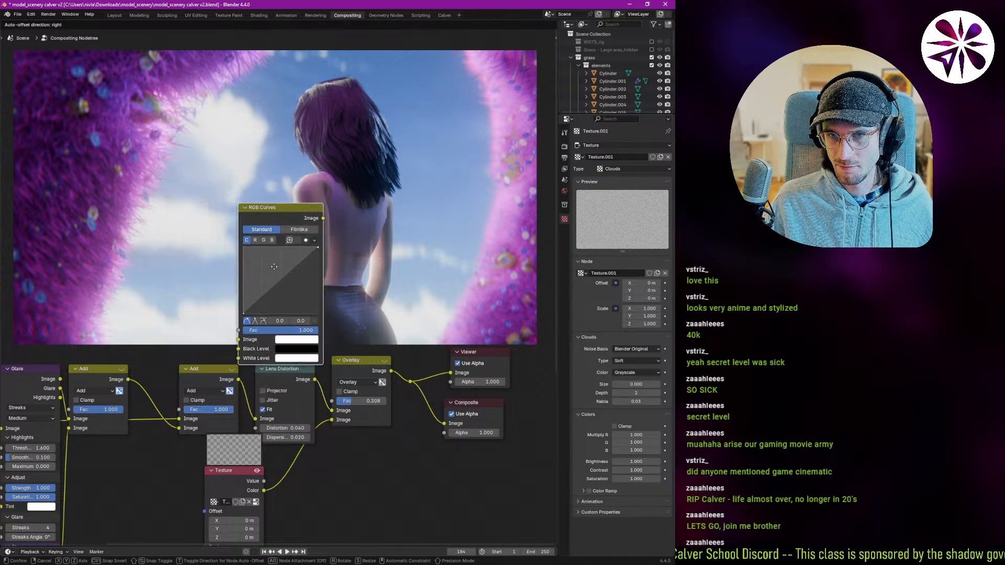
click(291, 317)
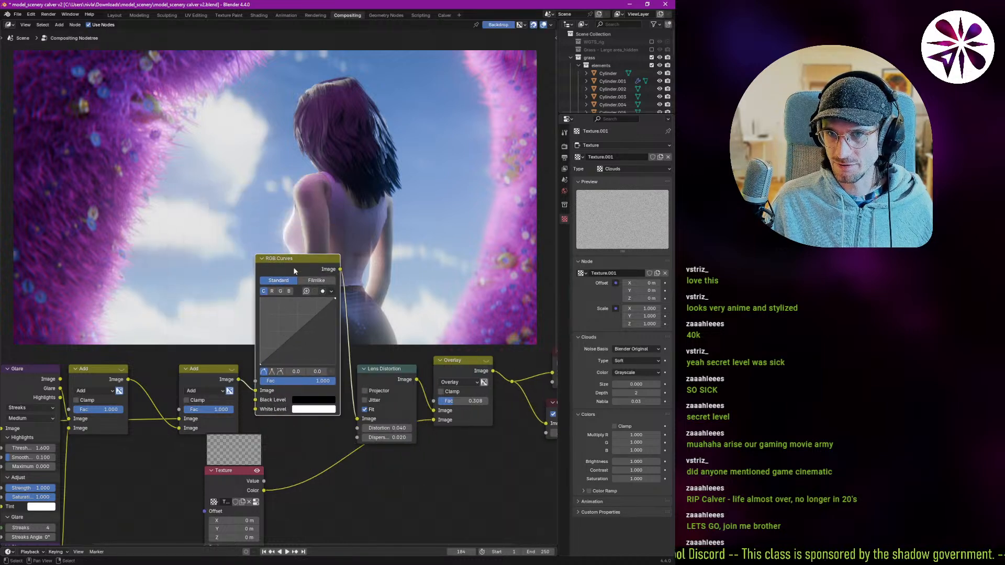
drag(294, 271, 296, 304)
click(316, 314)
key(g)
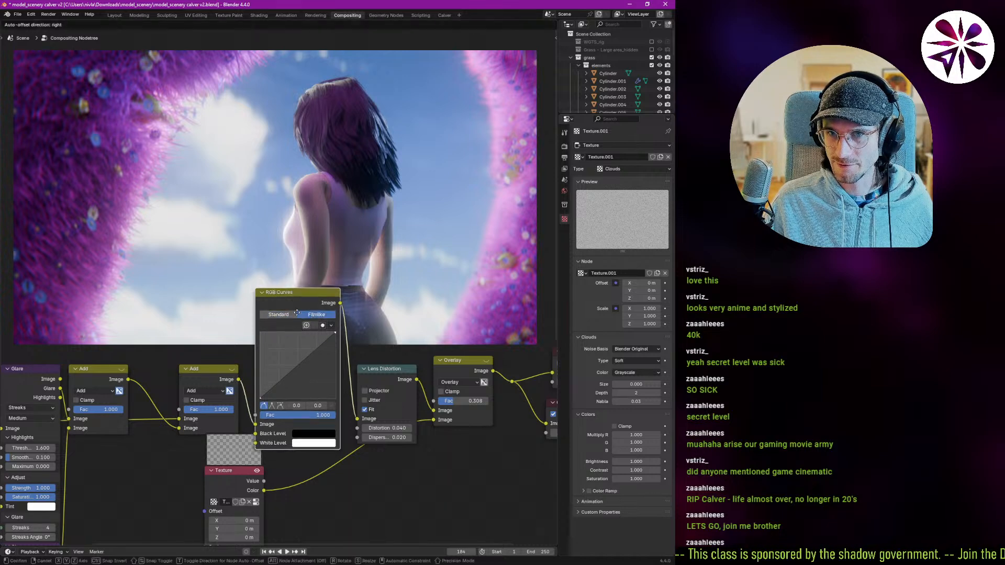
click(295, 386)
- Move the Texture node beneath the Overlay node, clear of the RGB Curves node
middle_drag(253, 483, 230, 352)
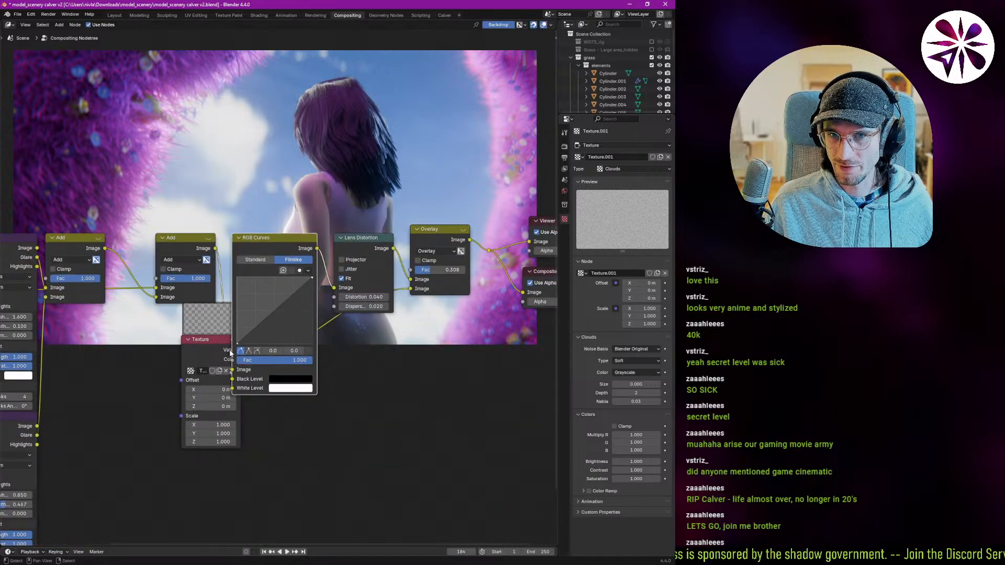
drag(230, 352, 459, 352)
middle_drag(317, 346, 299, 394)
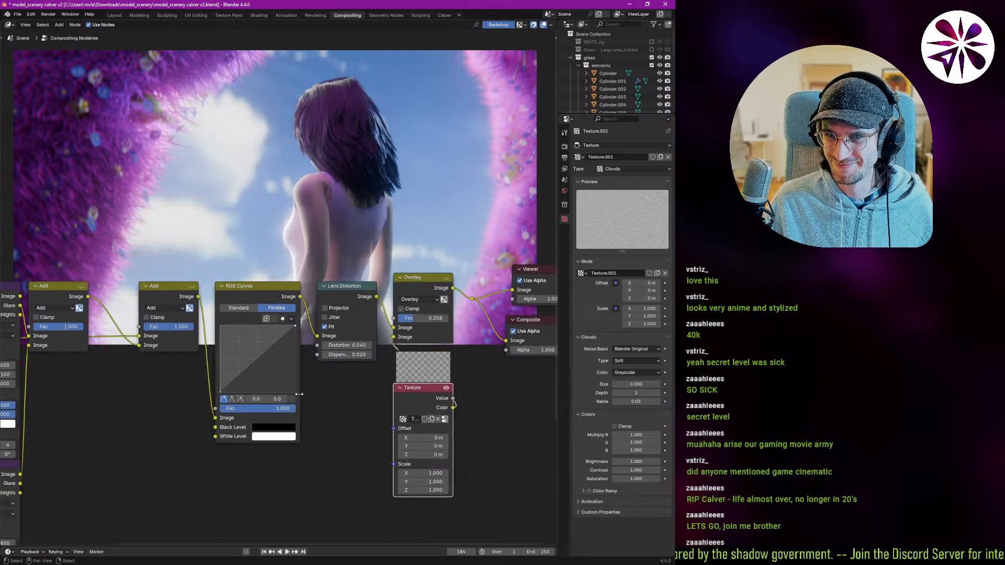
- Shape the RGB curve with a shadow point at about 0.1, 0.1 and a midtone point lowered to about 0.6, 0.5
middle_drag(273, 324, 248, 407)
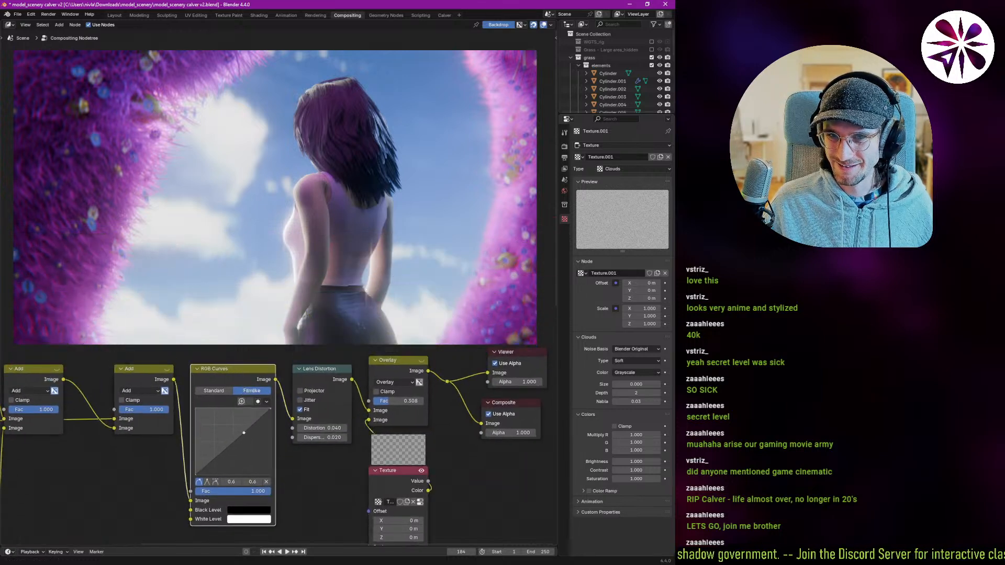
drag(236, 432, 213, 465)
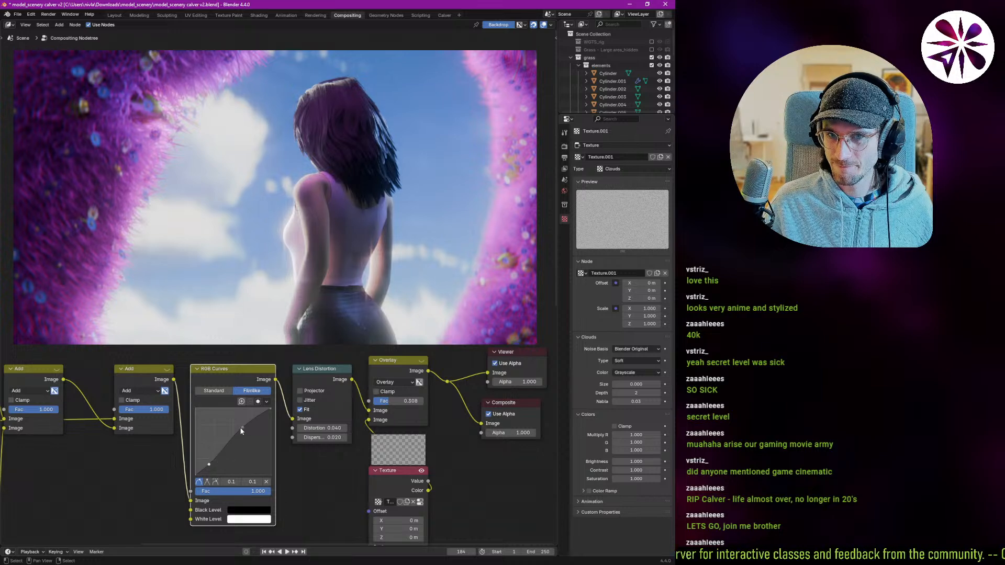
click(243, 427)
drag(244, 425, 249, 443)
click(209, 464)
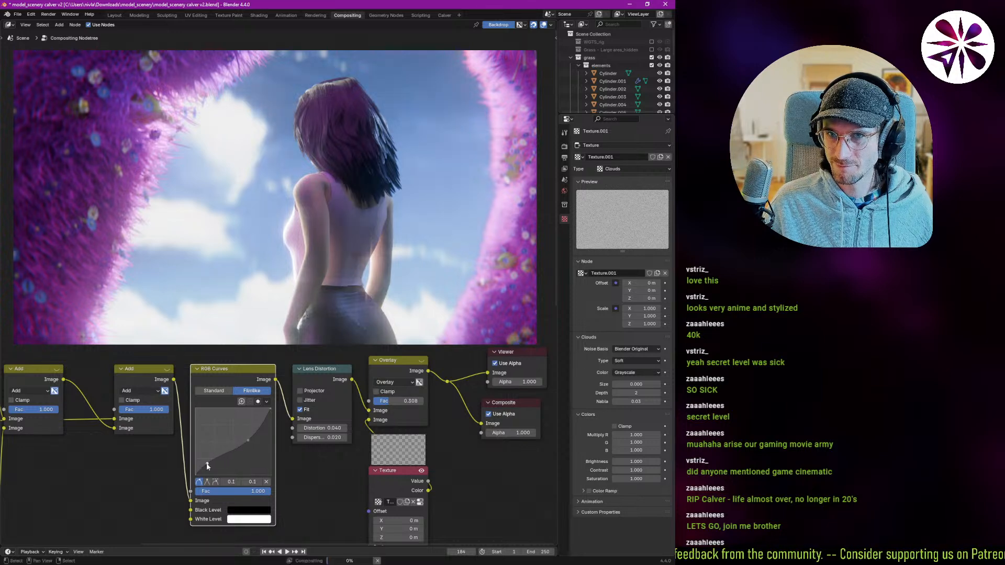
drag(209, 464, 244, 442)
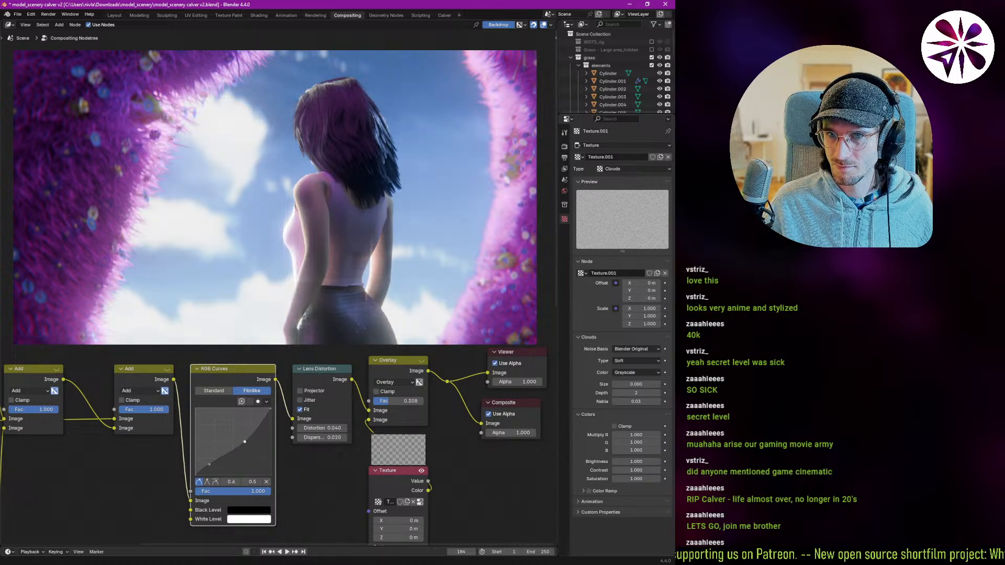
- Compare the image with and without the RGB Curves node by repeatedly muting and unmuting it
key(m)
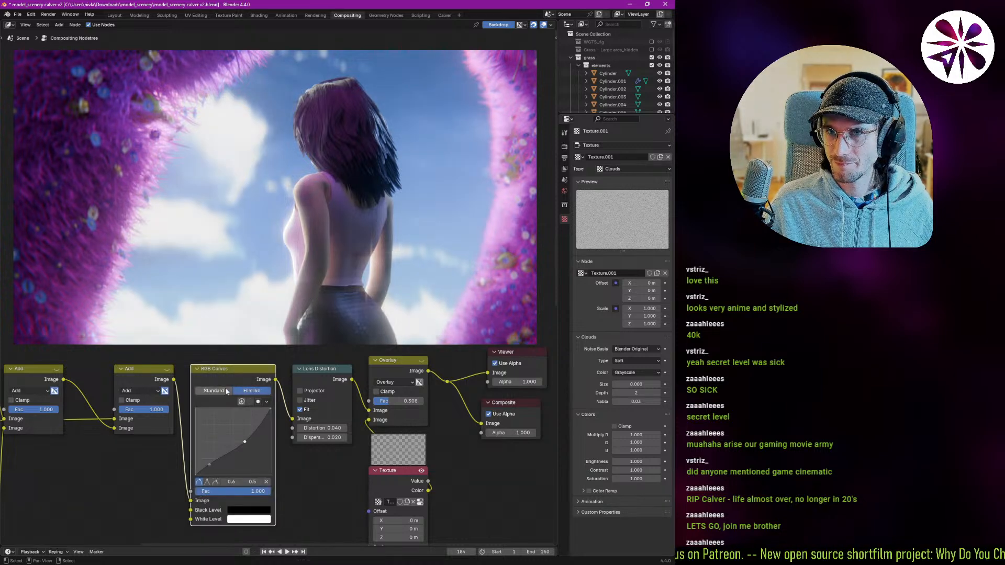
key(m)
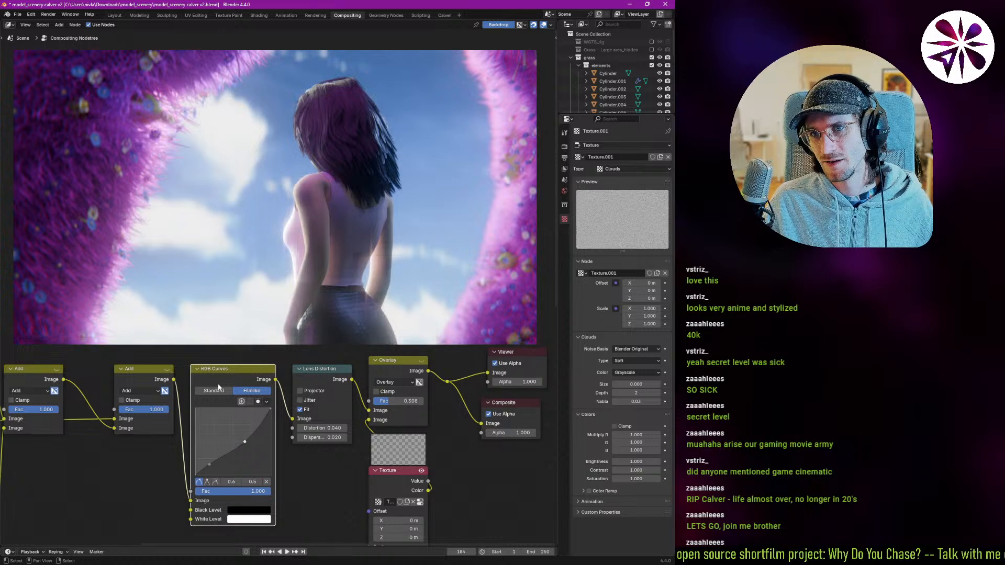
key(m)
key(m)
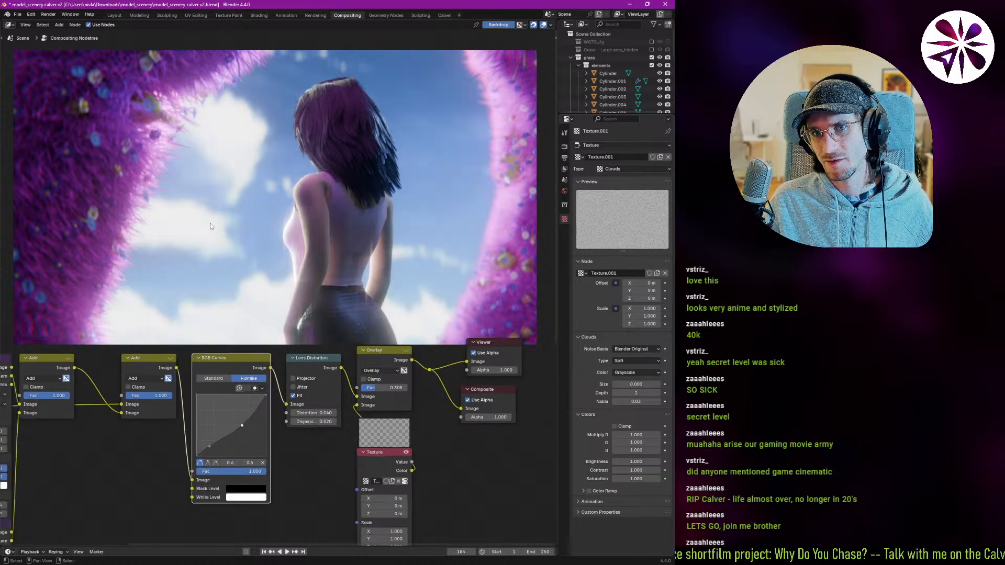
key(m)
key(m)
key(m)
key(m)
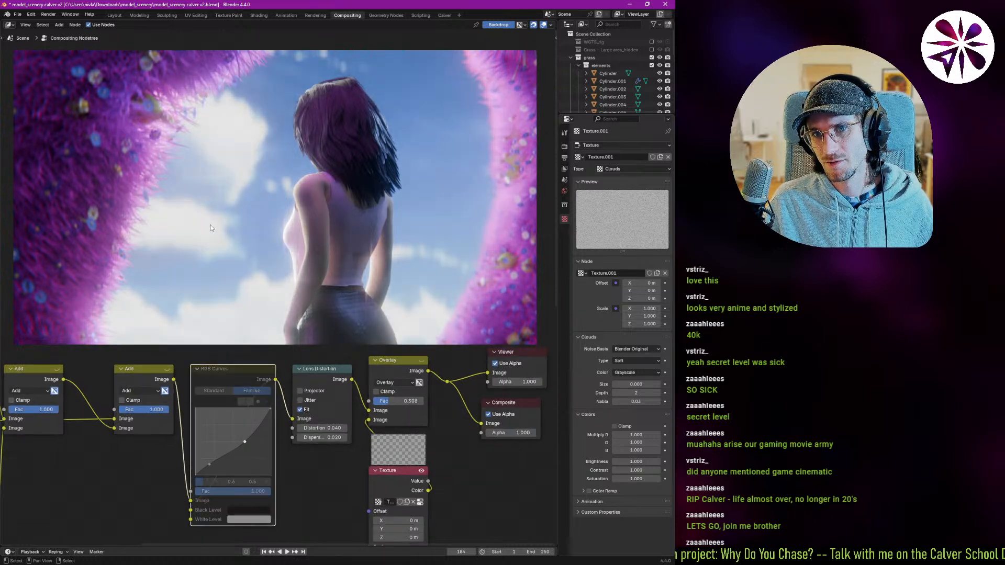
key(m)
key(m)
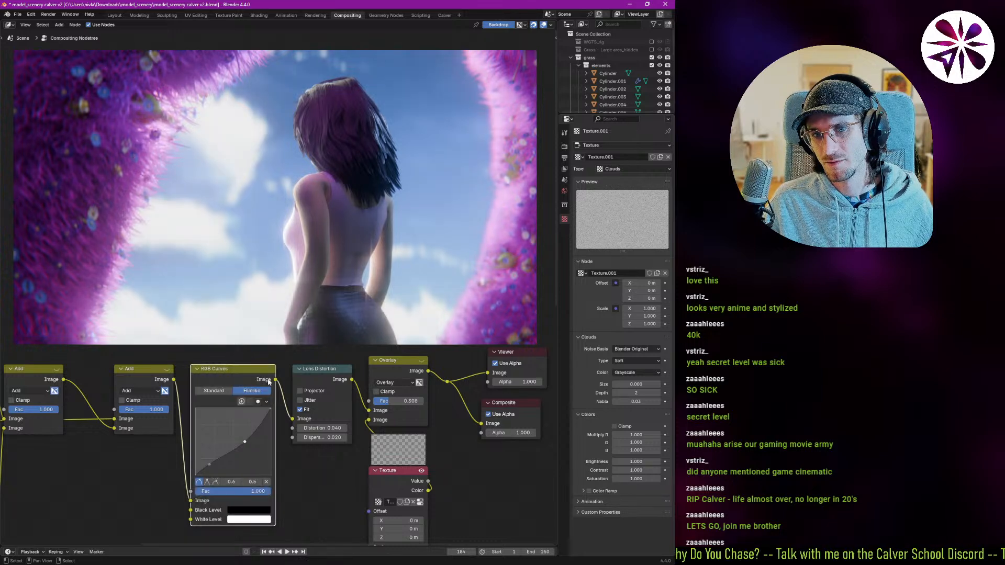
- Recheck the RGB Curves node's effect by toggling its mute, leave the node enabled and save the file
key(m)
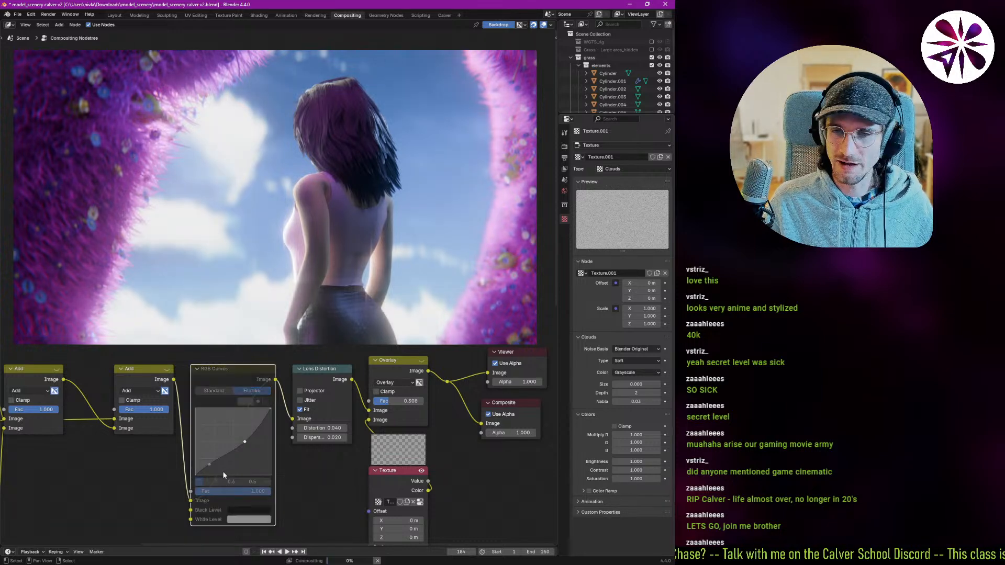
key(m)
key(m)
key(m)
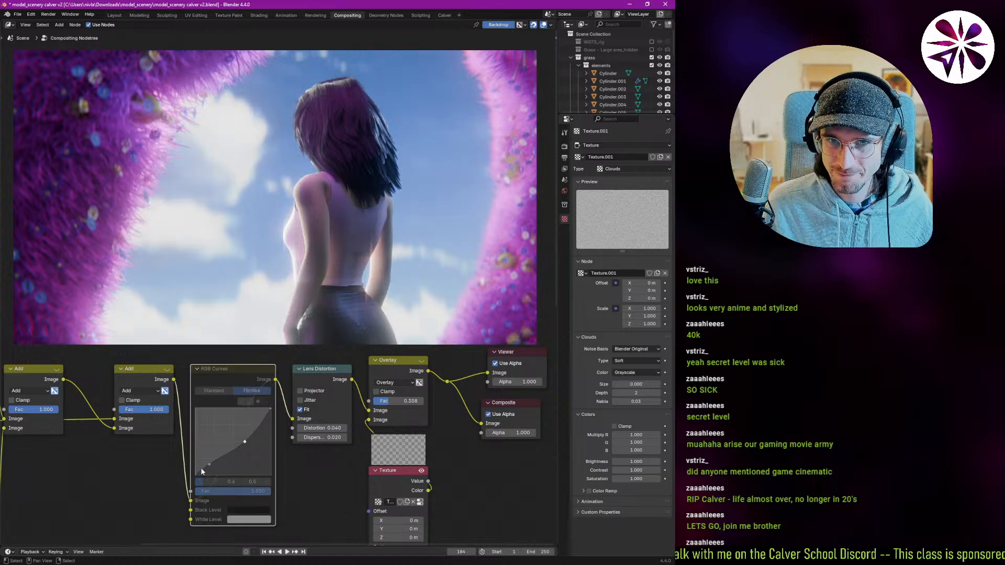
middle_drag(255, 443, 218, 438)
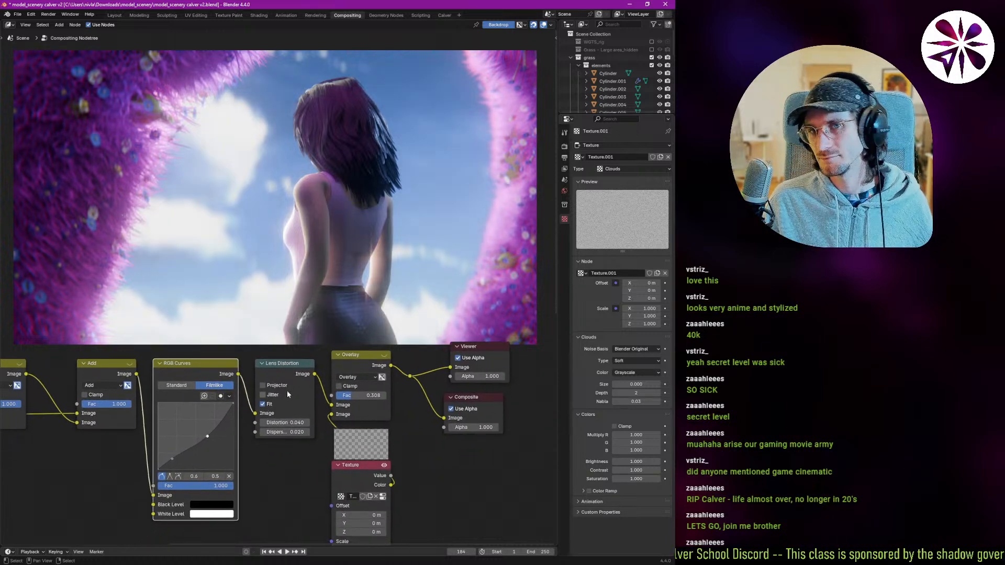
key(ctrl+s)
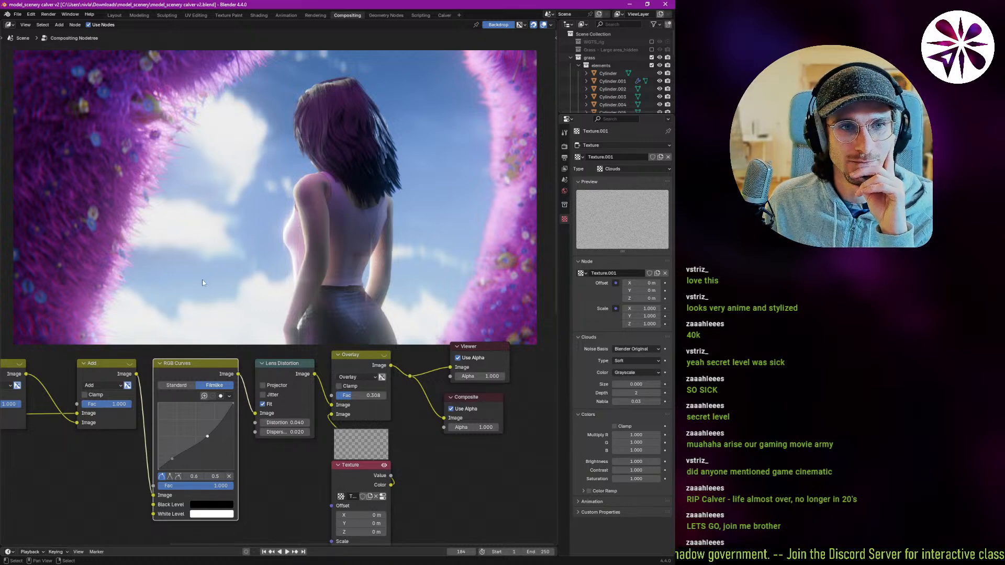
middle_drag(181, 255, 188, 241)
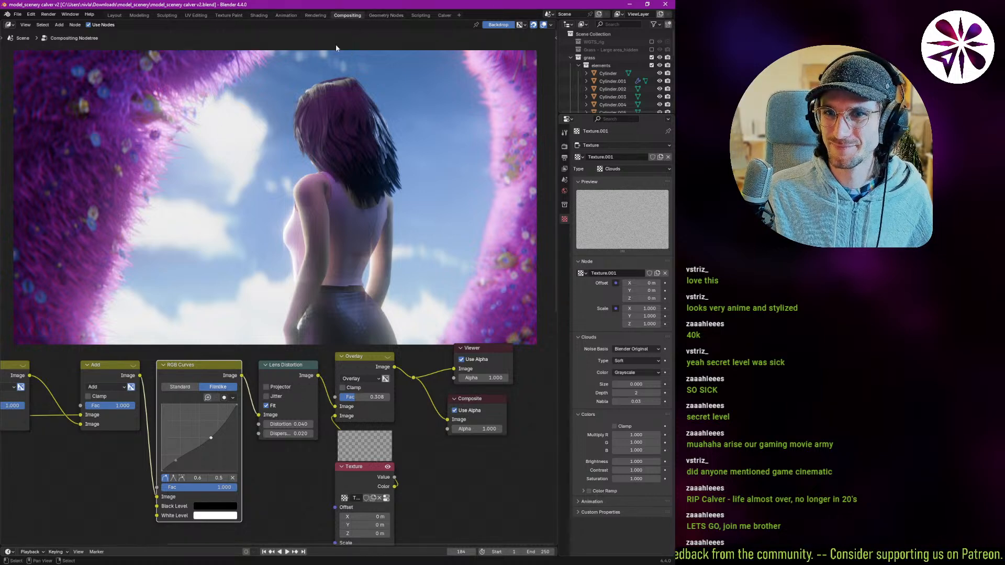
key(ctrl+z)
key(alt+s)
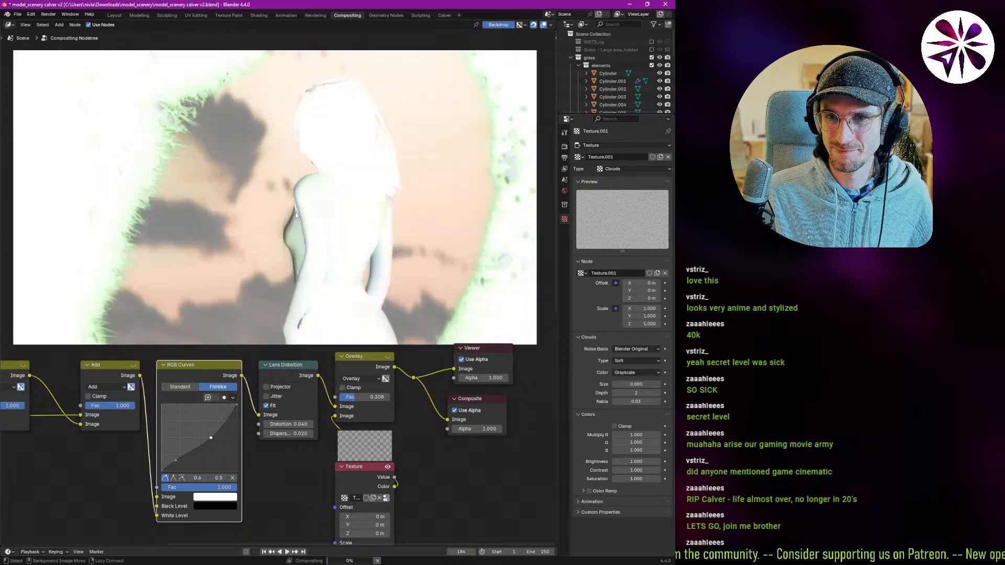
key(alt+s)
key(alt+s)
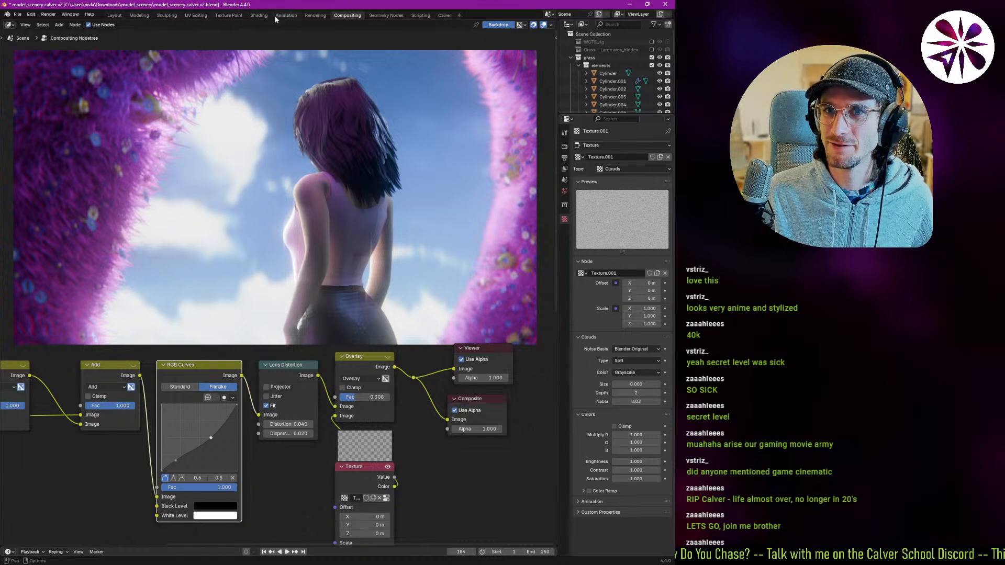
- Render frame 184 with Cycles from the Rendering workspace, keeping Slot 1 and the Composite output
click(316, 15)
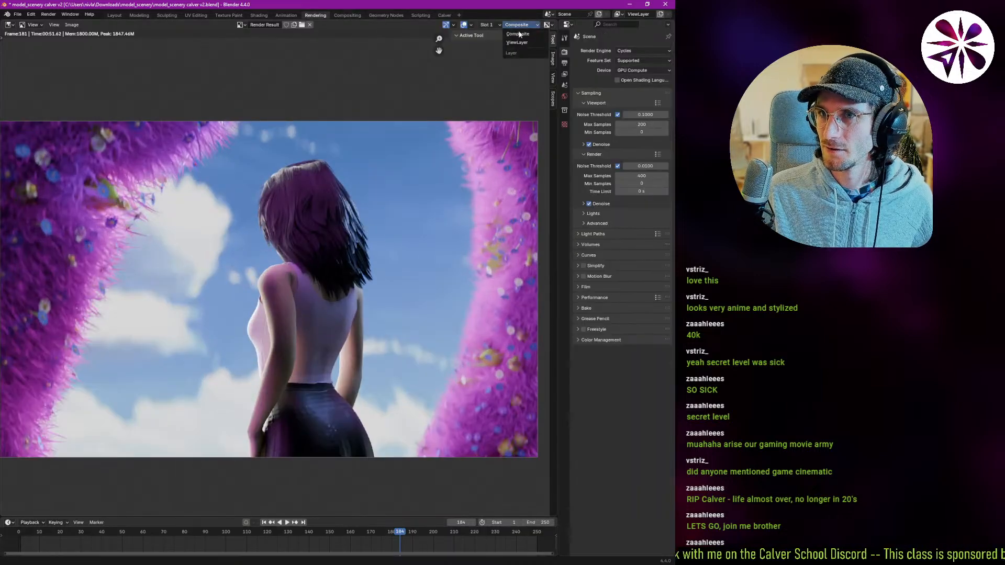
click(492, 25)
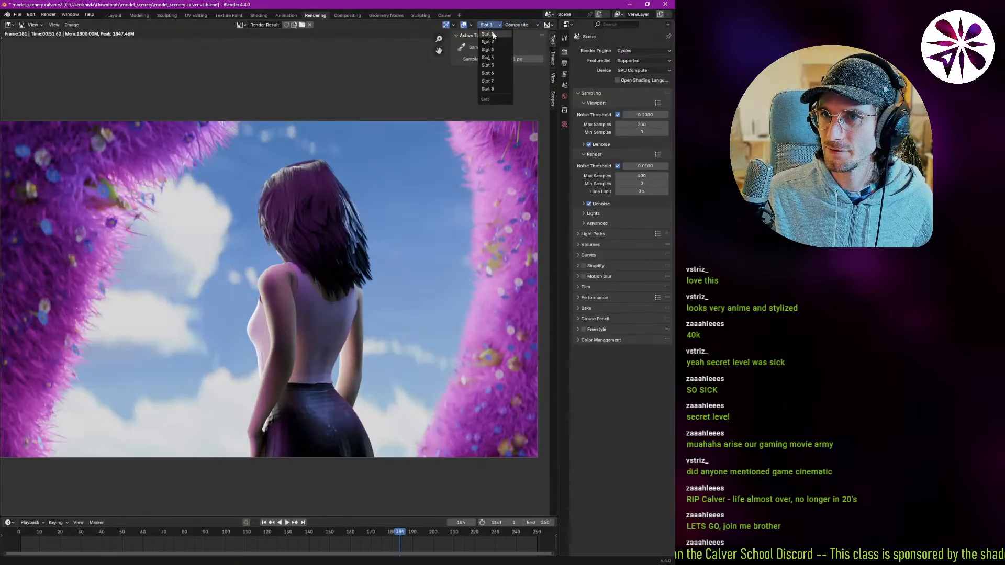
click(534, 25)
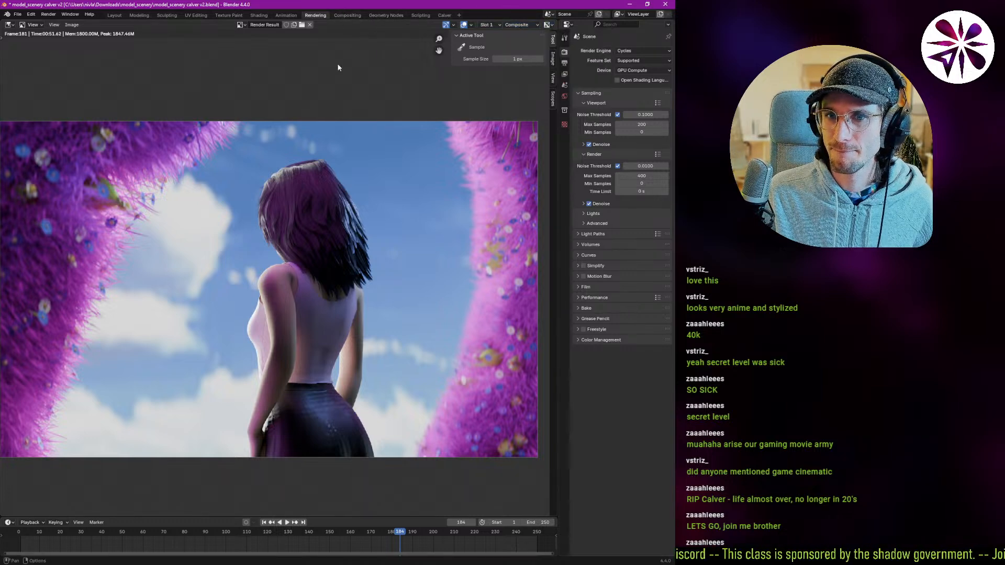
key(F12)
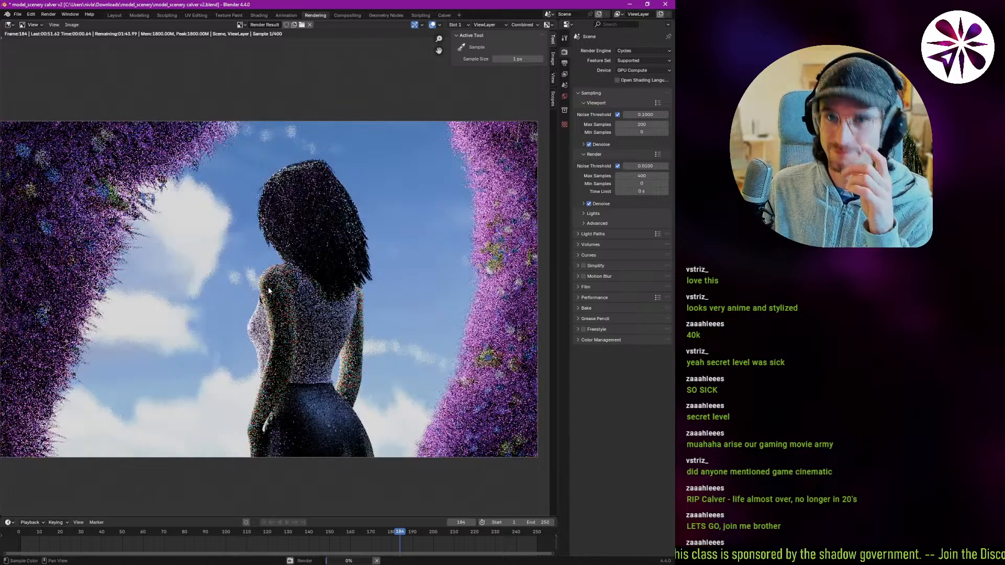
scroll(270, 278, down, 1)
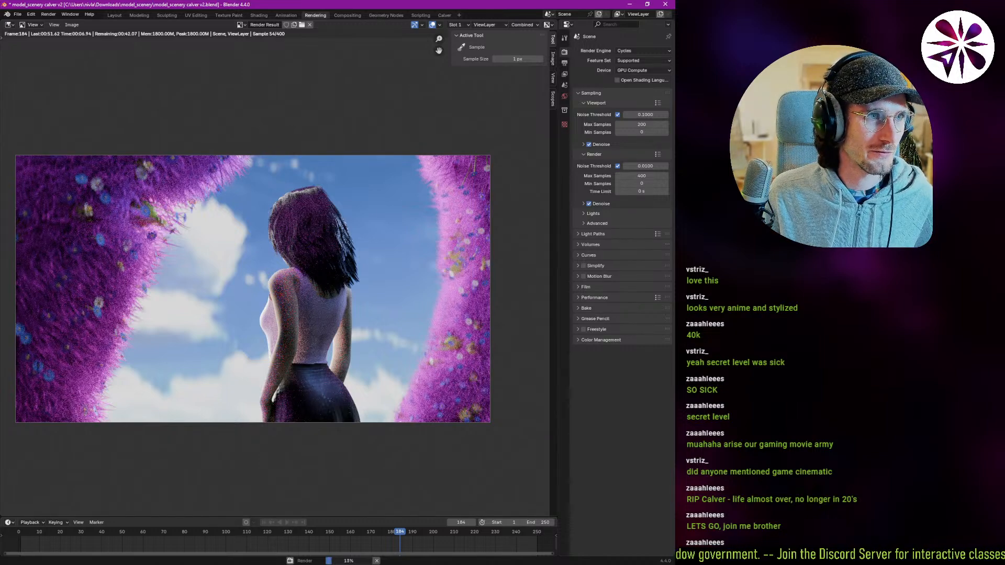
- Switch to Discord and view the "Personal project" post in the school server's submissions channel while the render runs
key(alt+Tab)
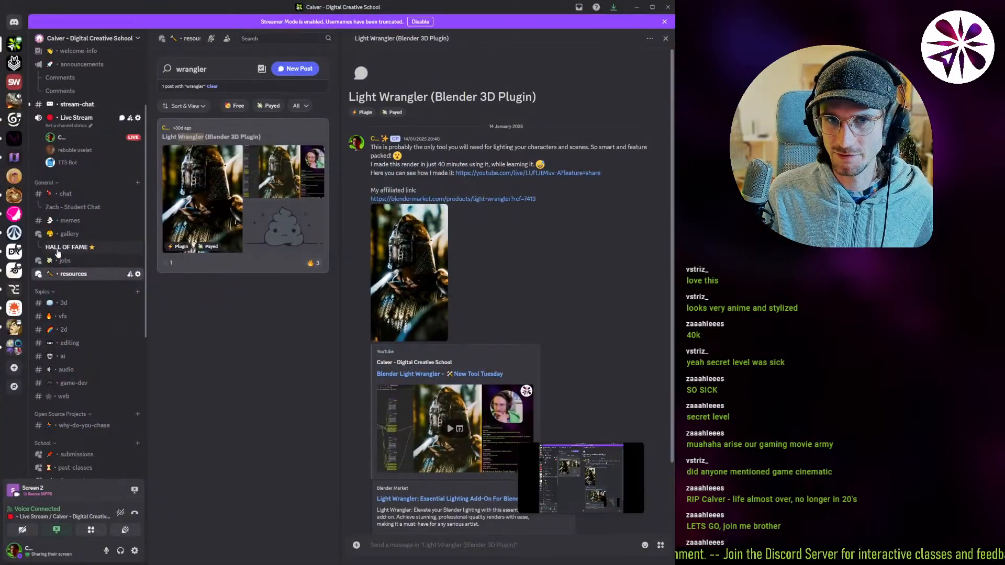
scroll(77, 245, up, 1)
scroll(83, 335, down, 4)
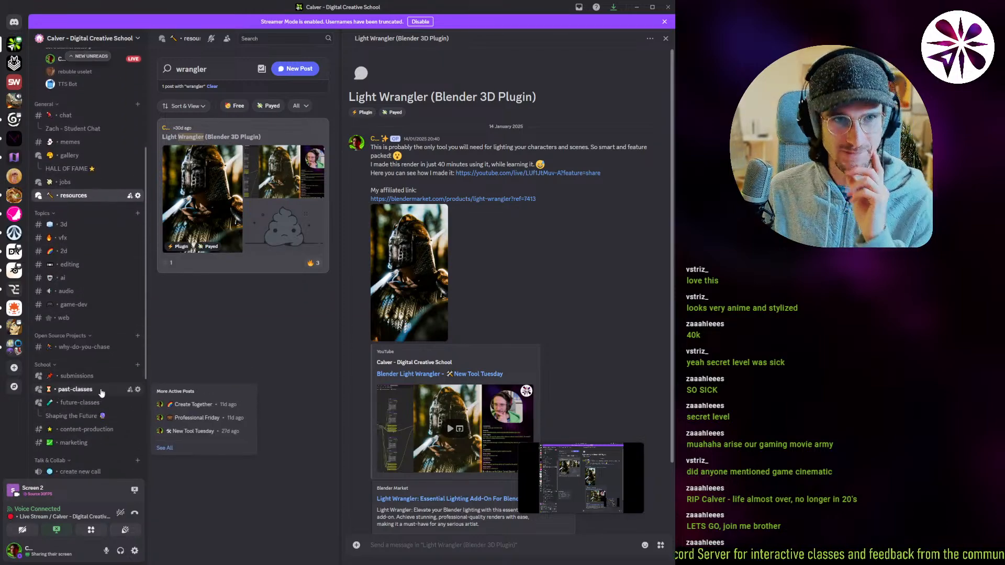
click(84, 376)
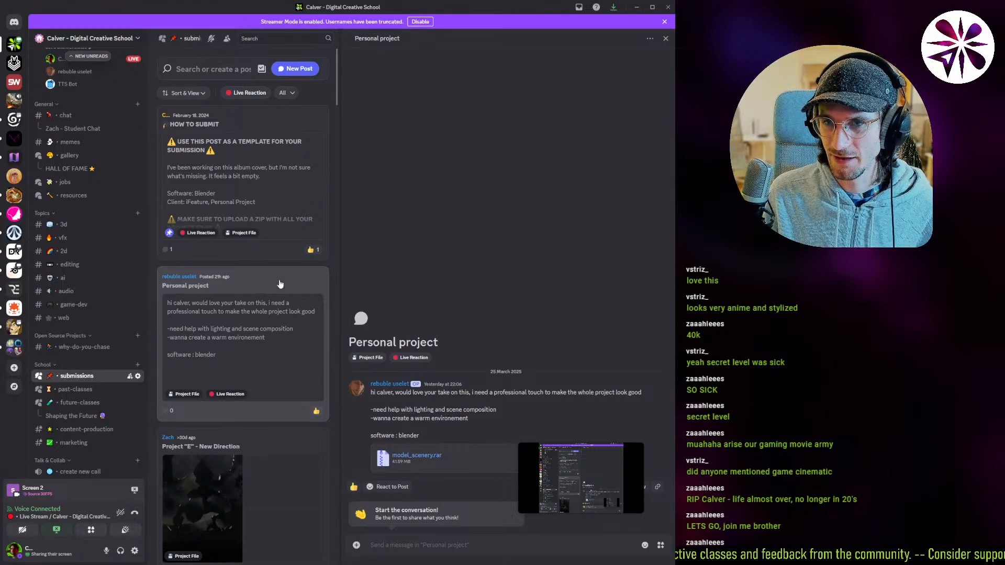
click(639, 7)
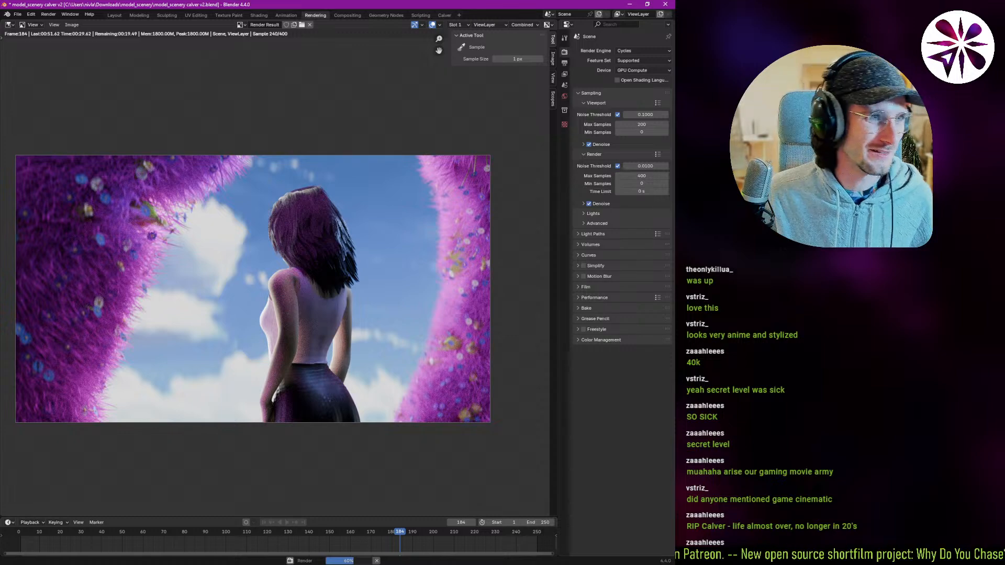
key(alt+Tab)
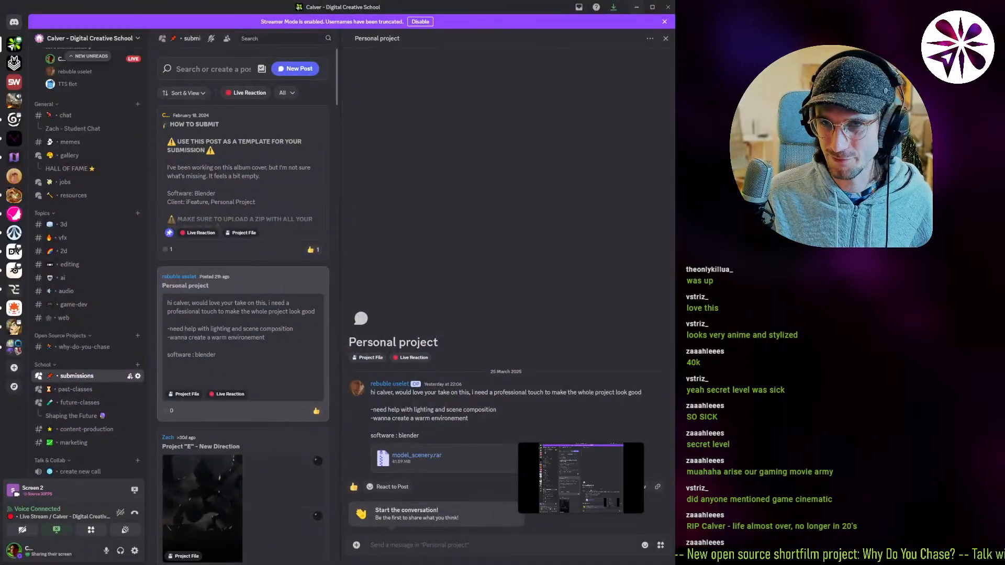
- Switch back to Blender and examine the composited render of frame 184 as a whole and closer up
key(alt+Tab)
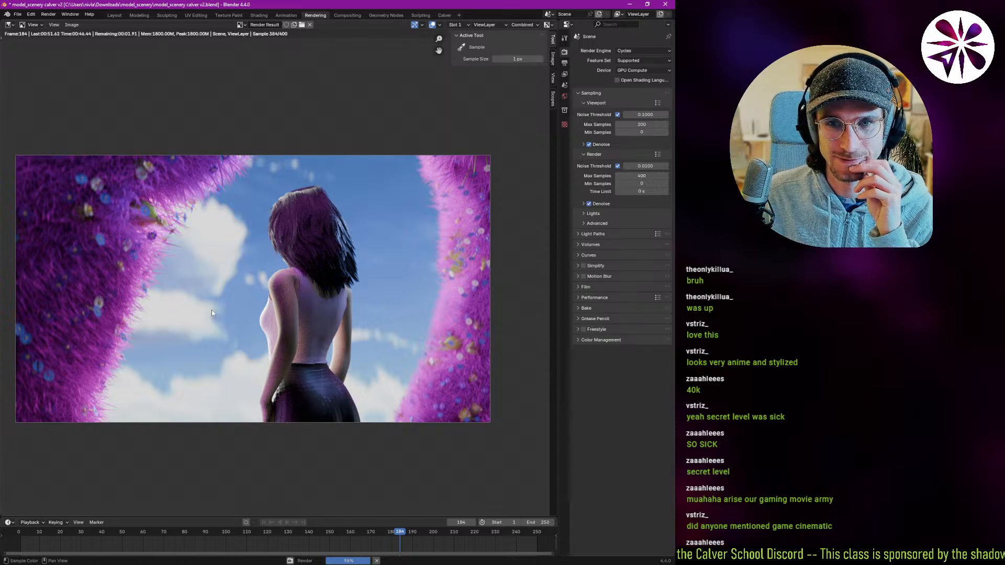
middle_drag(211, 310, 216, 310)
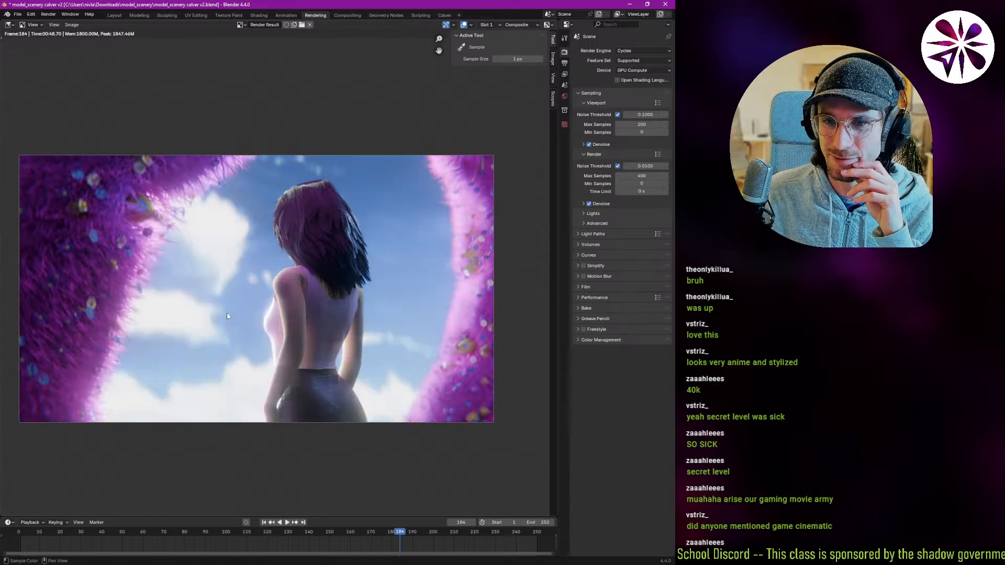
scroll(227, 319, up, 1)
scroll(228, 318, down, 2)
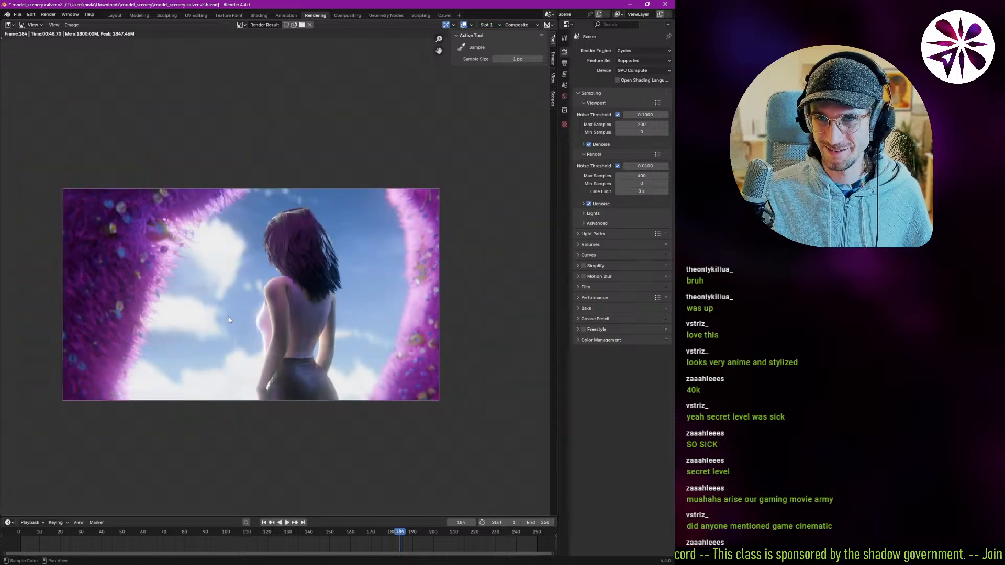
scroll(228, 317, up, 1)
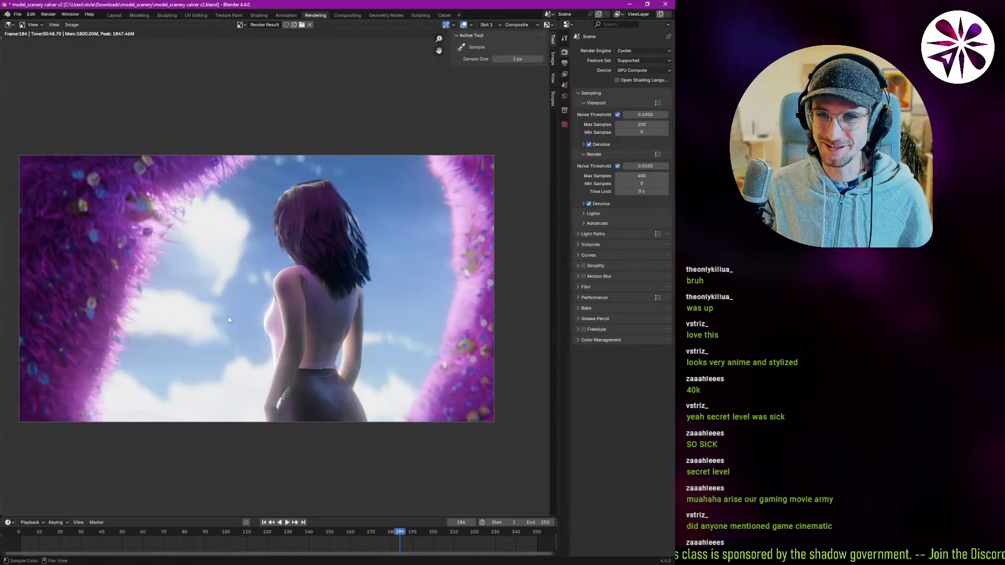